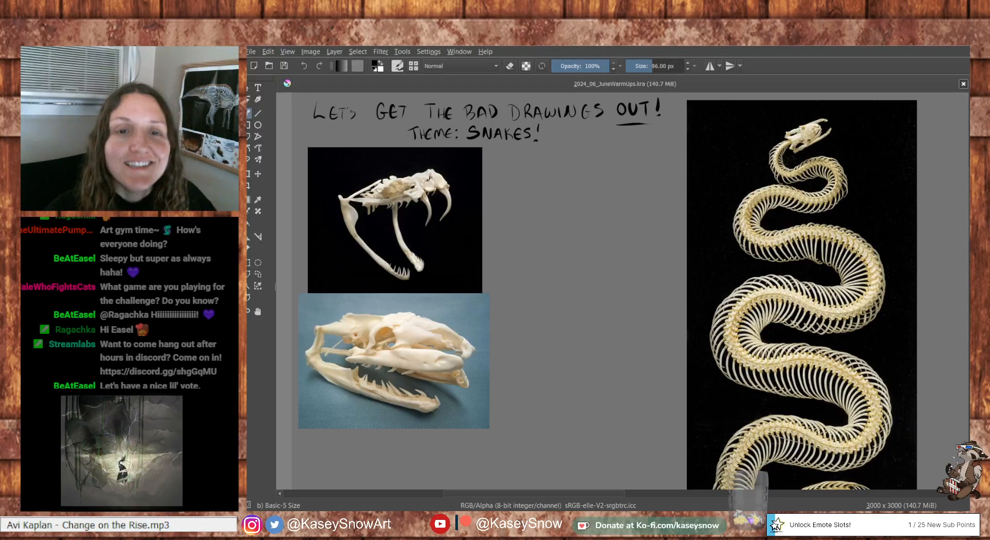
# Examine the full snake skeleton reference and the two skull photos up close and as a whole
pyautogui.scroll(-3, 835, 327)
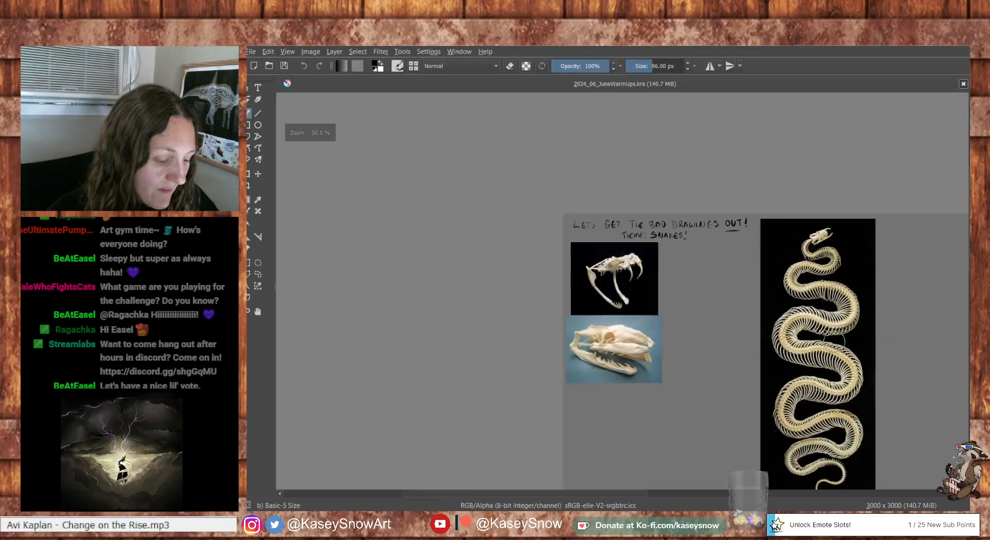
pyautogui.scroll(1, 838, 469)
pyautogui.scroll(1, 837, 469)
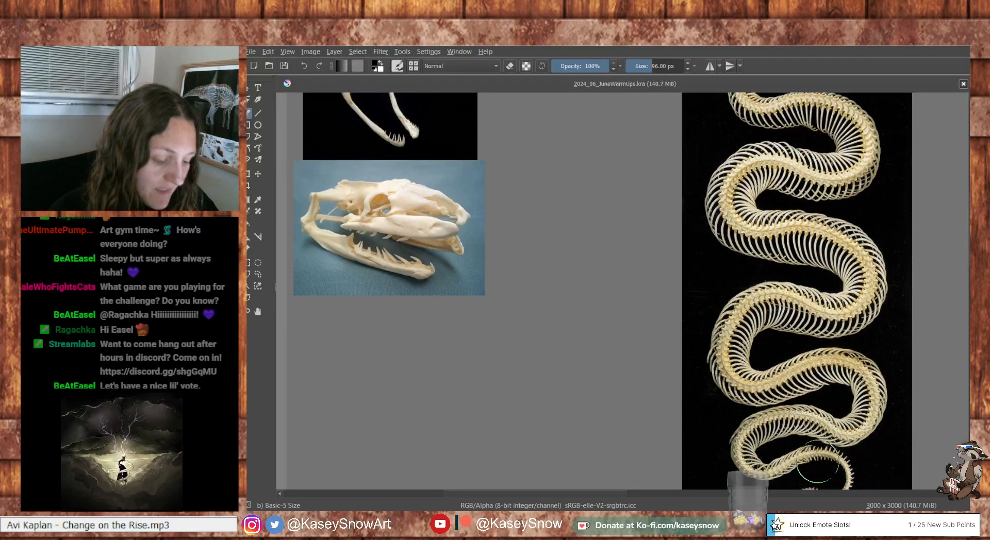
pyautogui.scroll(3, 800, 456)
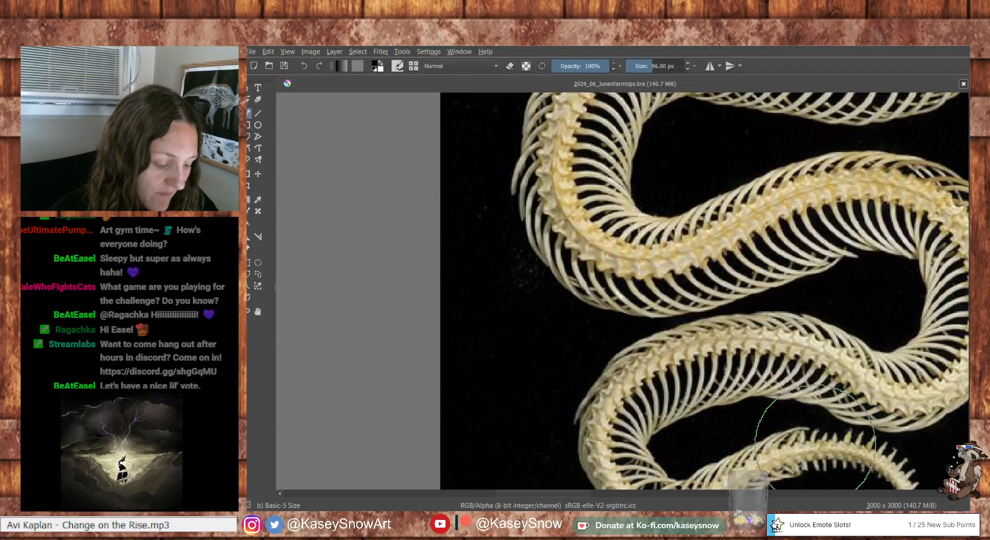
pyautogui.scroll(-3, 798, 453)
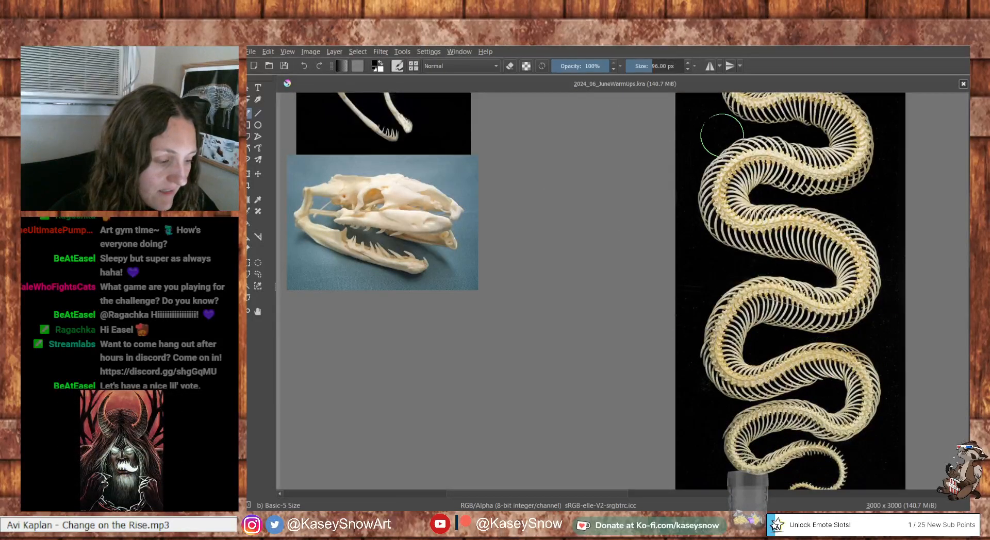
pyautogui.scroll(-1, 888, 322)
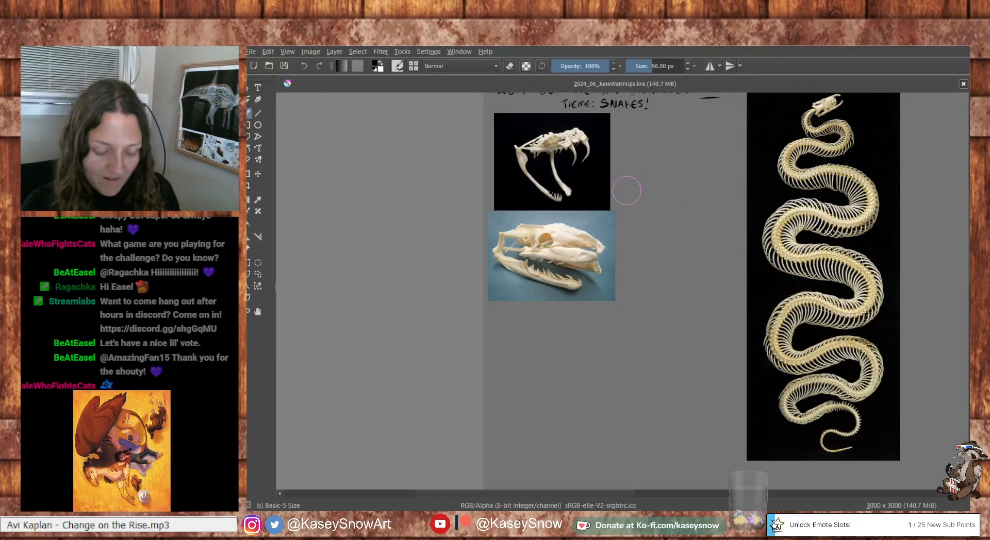
pyautogui.scroll(2, 630, 187)
pyautogui.moveTo(745, 171)
pyautogui.mouseDown()
pyautogui.moveTo(682, 327)
pyautogui.moveTo(652, 307)
pyautogui.mouseUp()
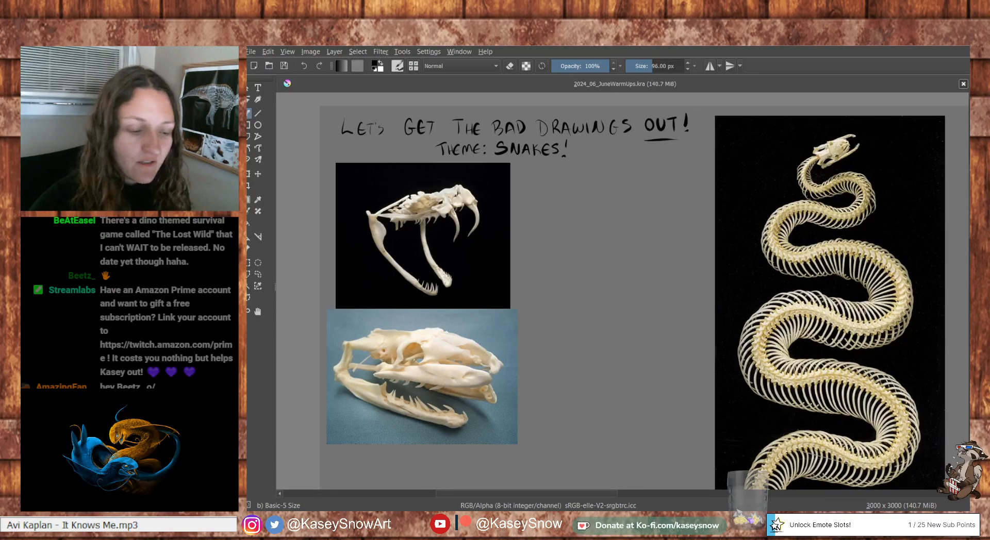
pyautogui.click(968, 253)
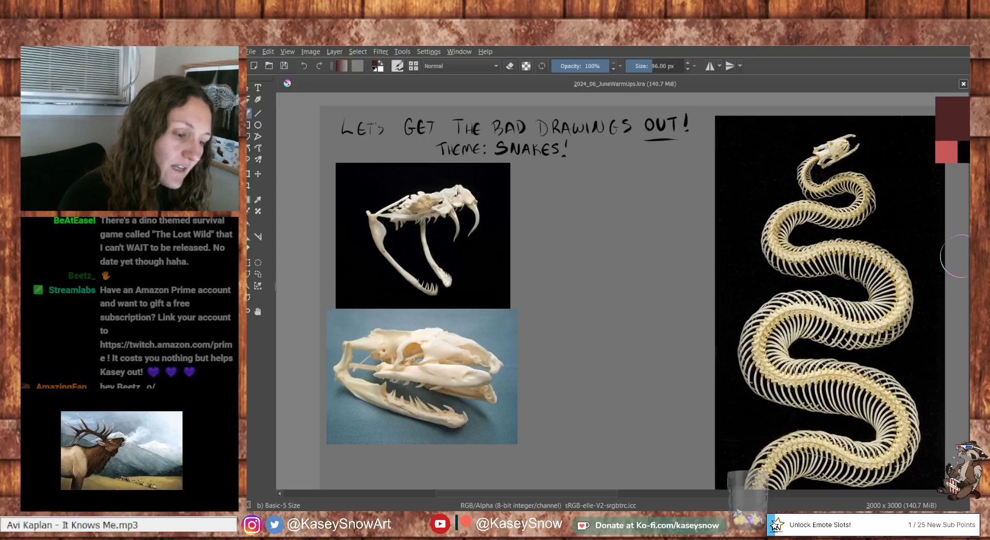
pyautogui.click(963, 256)
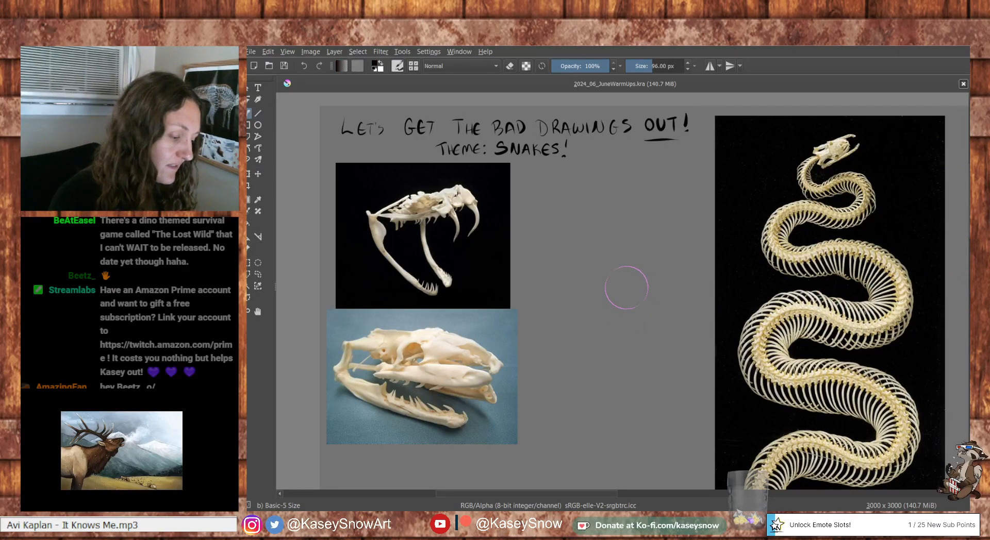
pyautogui.moveTo(619, 222)
pyautogui.mouseDown()
pyautogui.moveTo(564, 227)
pyautogui.moveTo(619, 216)
pyautogui.mouseUp()
pyautogui.hotkey('ctrl', 'z')
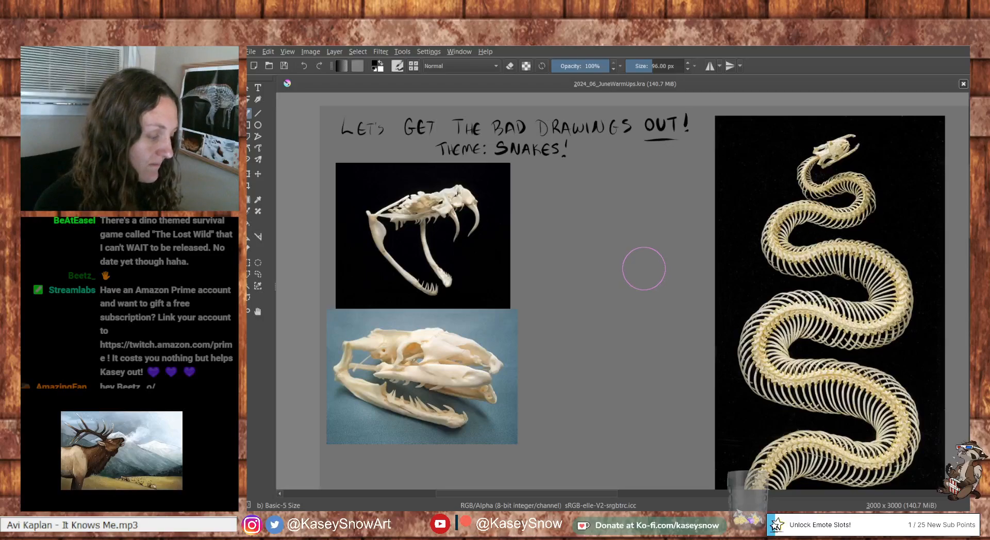
pyautogui.moveTo(644, 269); pyautogui.dragTo(588, 266)
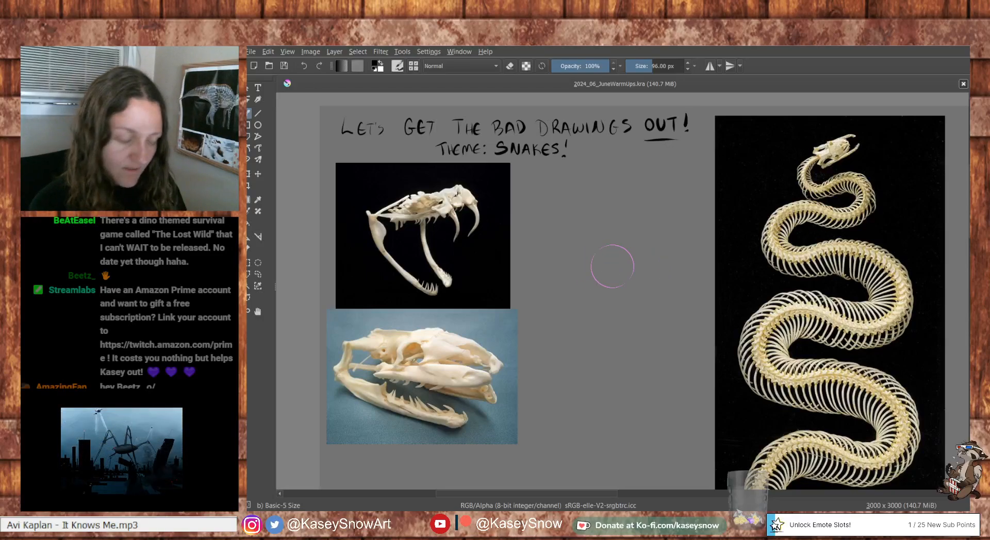
# Reduce the brush to 44 px, mark the lower and upper skull photos with temporary black arrows and strokes, and undo them
pyautogui.moveTo(646, 251); pyautogui.dragTo(659, 252)
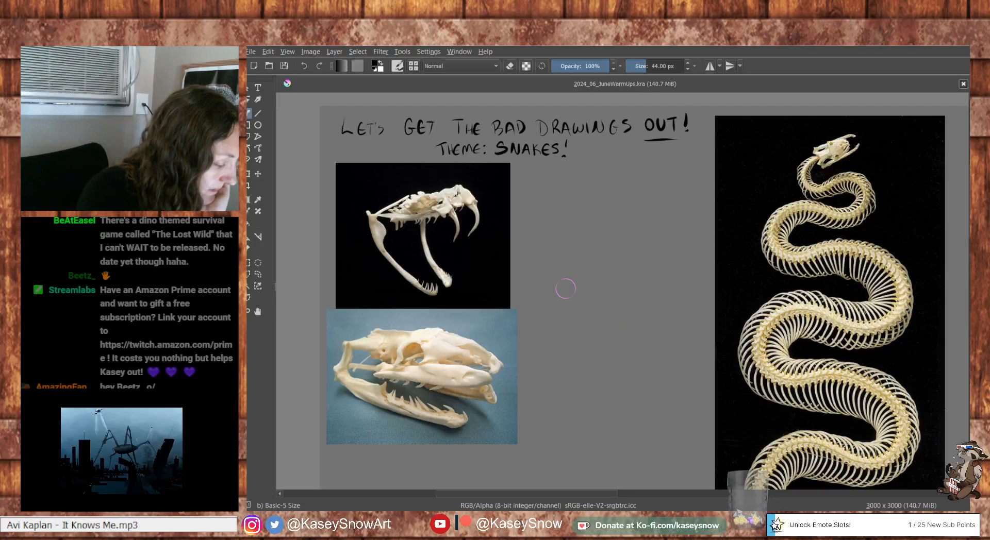
pyautogui.moveTo(566, 291)
pyautogui.mouseDown()
pyautogui.moveTo(525, 348)
pyautogui.moveTo(556, 336)
pyautogui.mouseUp()
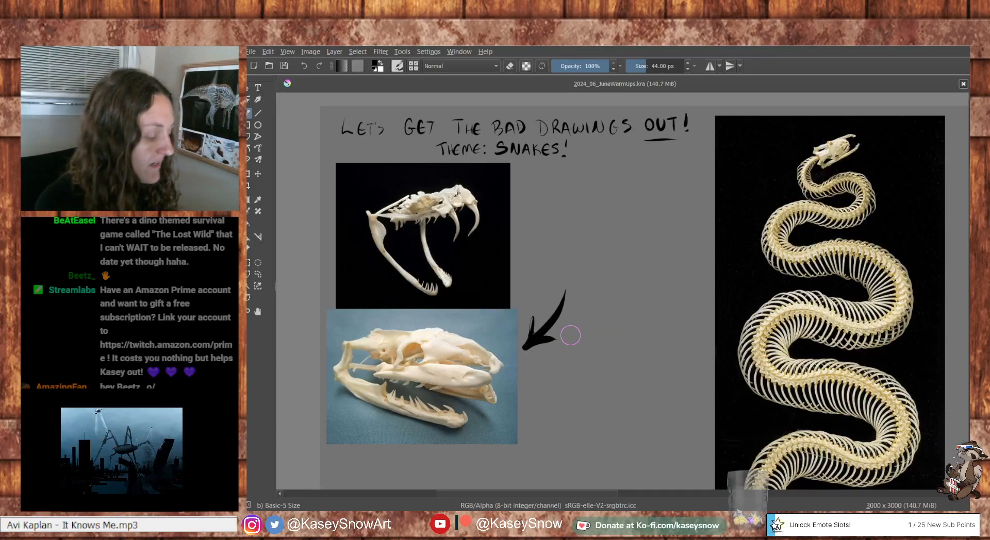
pyautogui.hotkey('ctrl', 'z')
pyautogui.hotkey('ctrl', 'z')
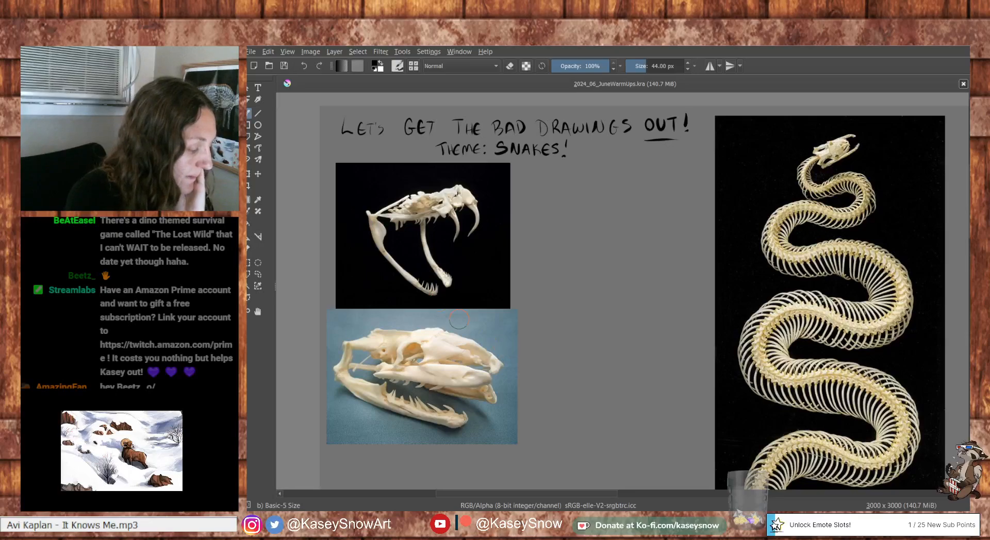
pyautogui.moveTo(527, 261)
pyautogui.mouseDown()
pyautogui.moveTo(545, 278)
pyautogui.moveTo(529, 321)
pyautogui.moveTo(543, 320)
pyautogui.moveTo(520, 256)
pyautogui.moveTo(549, 255)
pyautogui.mouseUp()
pyautogui.hotkey('ctrl', 'z')
pyautogui.hotkey('ctrl', 'z')
pyautogui.hotkey('ctrl', 'z')
pyautogui.hotkey('ctrl', 'z')
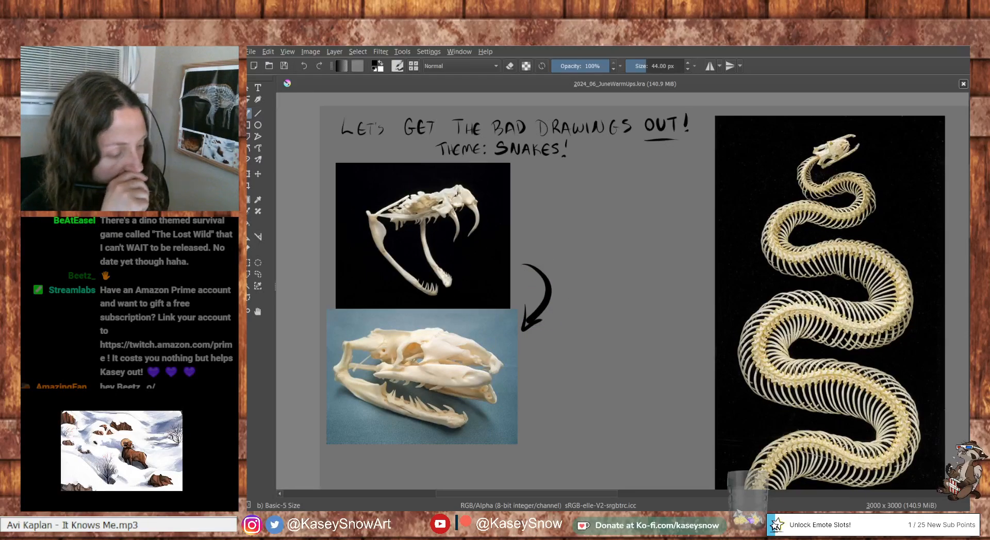
pyautogui.moveTo(508, 384); pyautogui.dragTo(544, 363)
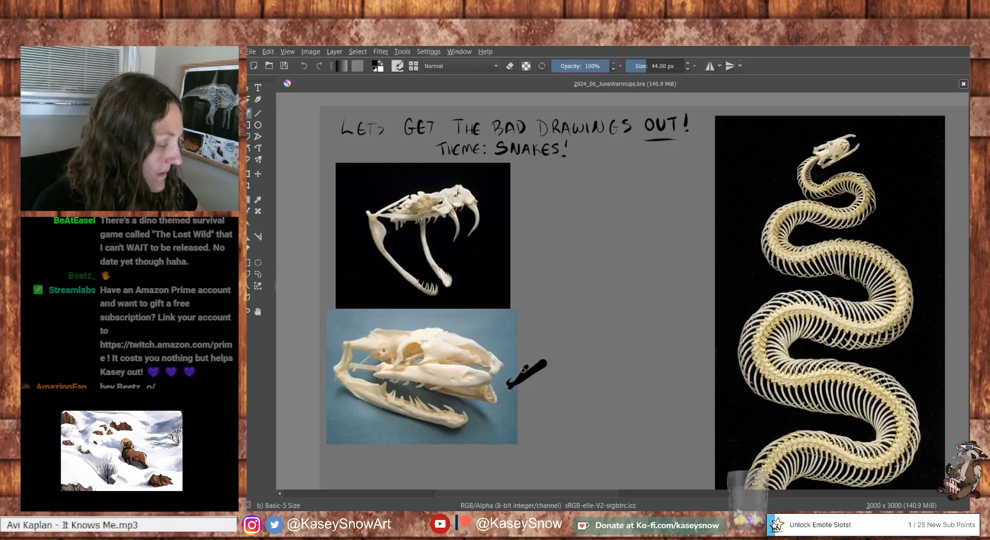
pyautogui.moveTo(539, 320); pyautogui.dragTo(507, 273)
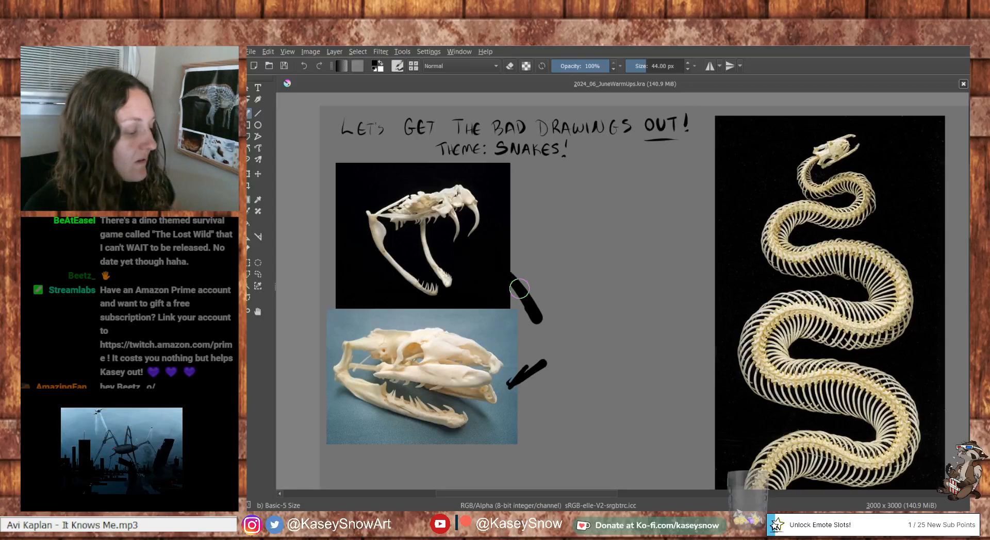
pyautogui.hotkey('ctrl', 'z')
pyautogui.hotkey('ctrl', 'z')
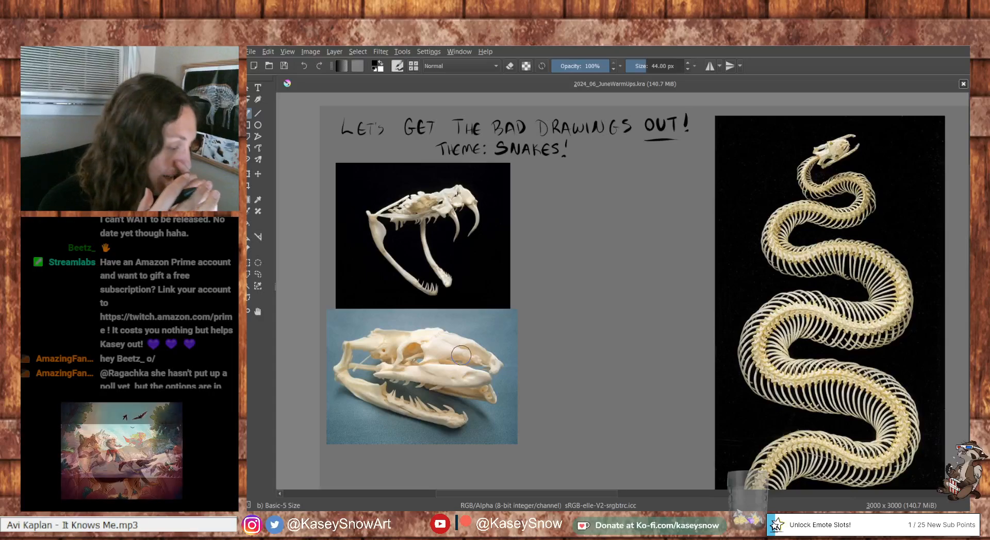
# Outline the cranium on the lower skull photo with temporary black strokes and undo the markings on both photos
pyautogui.moveTo(396, 355)
pyautogui.mouseDown()
pyautogui.moveTo(385, 328)
pyautogui.moveTo(417, 335)
pyautogui.moveTo(385, 354)
pyautogui.moveTo(360, 341)
pyautogui.mouseUp()
pyautogui.hotkey('ctrl', 'z')
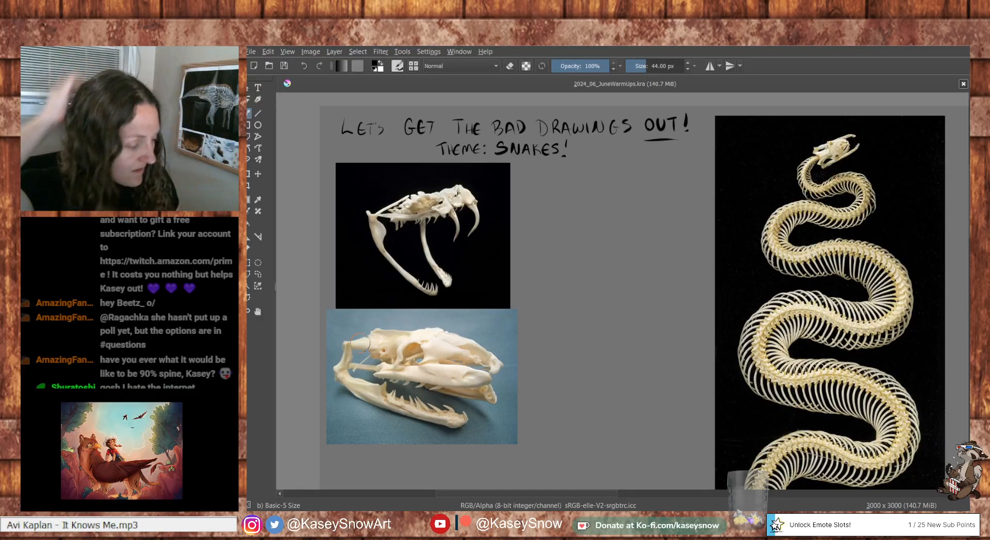
pyautogui.moveTo(408, 332)
pyautogui.mouseDown()
pyautogui.moveTo(362, 338)
pyautogui.moveTo(419, 332)
pyautogui.mouseUp()
pyautogui.hotkey('ctrl', 'z')
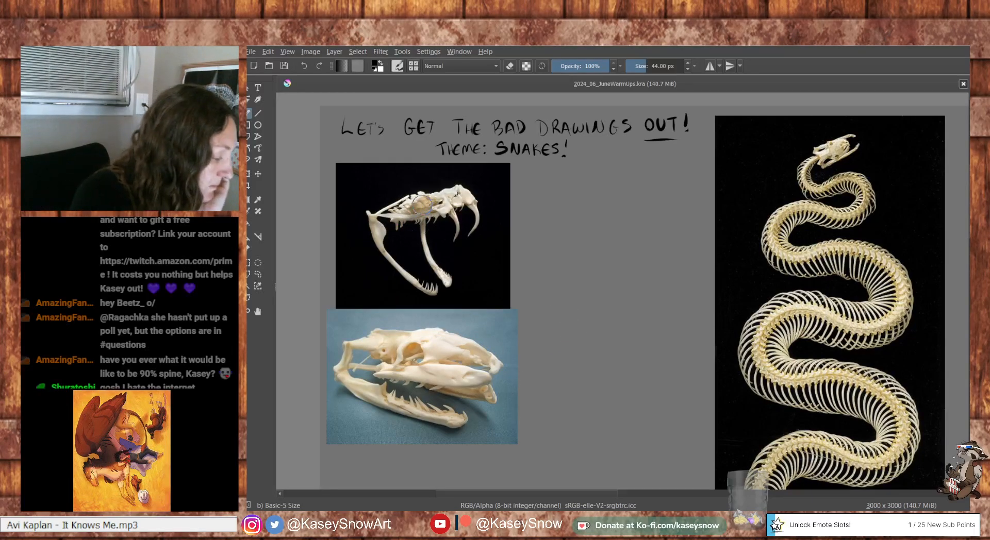
pyautogui.moveTo(379, 327)
pyautogui.mouseDown()
pyautogui.moveTo(506, 386)
pyautogui.moveTo(381, 328)
pyautogui.mouseUp()
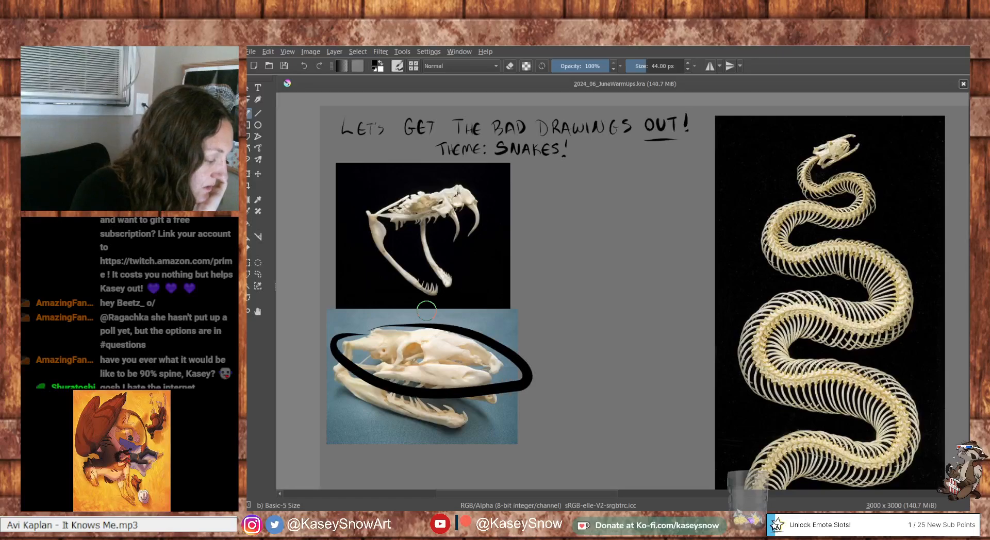
pyautogui.moveTo(439, 191)
pyautogui.mouseDown()
pyautogui.moveTo(460, 201)
pyautogui.moveTo(444, 213)
pyautogui.mouseUp()
pyautogui.hotkey('ctrl', 'z')
pyautogui.hotkey('ctrl', 'z')
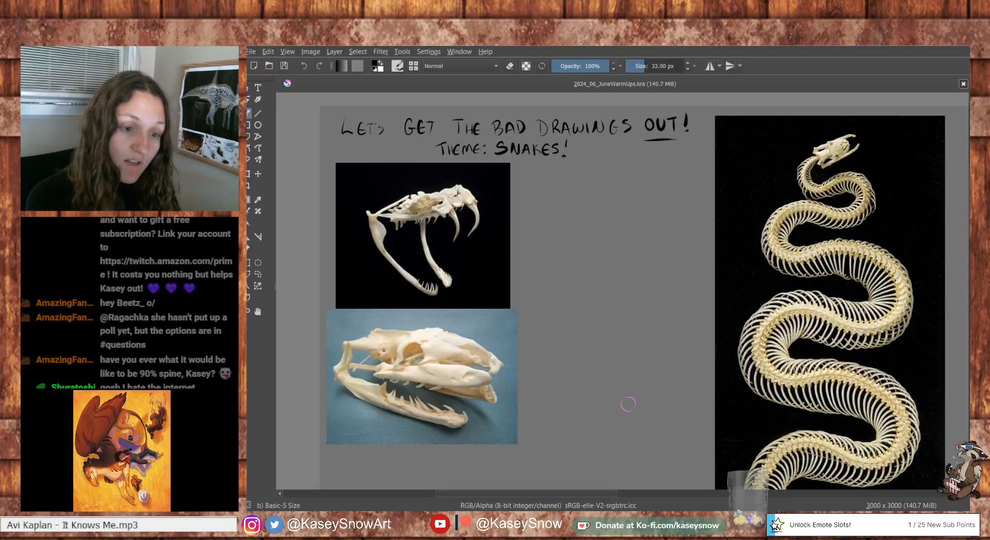
# Set the brush size to 20 px and sketch a rough cranium with eye socket and snout beside the lower skull photo
pyautogui.press('[')
pyautogui.press('[')
pyautogui.press('[')
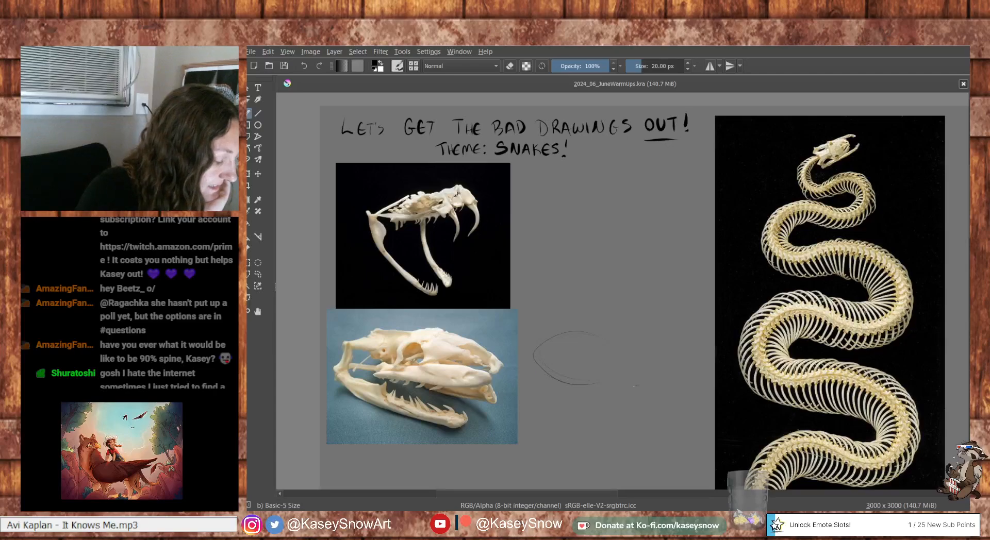
pyautogui.moveTo(625, 391)
pyautogui.mouseDown()
pyautogui.moveTo(655, 343)
pyautogui.moveTo(664, 365)
pyautogui.moveTo(637, 386)
pyautogui.mouseUp()
pyautogui.moveTo(658, 354); pyautogui.dragTo(666, 372)
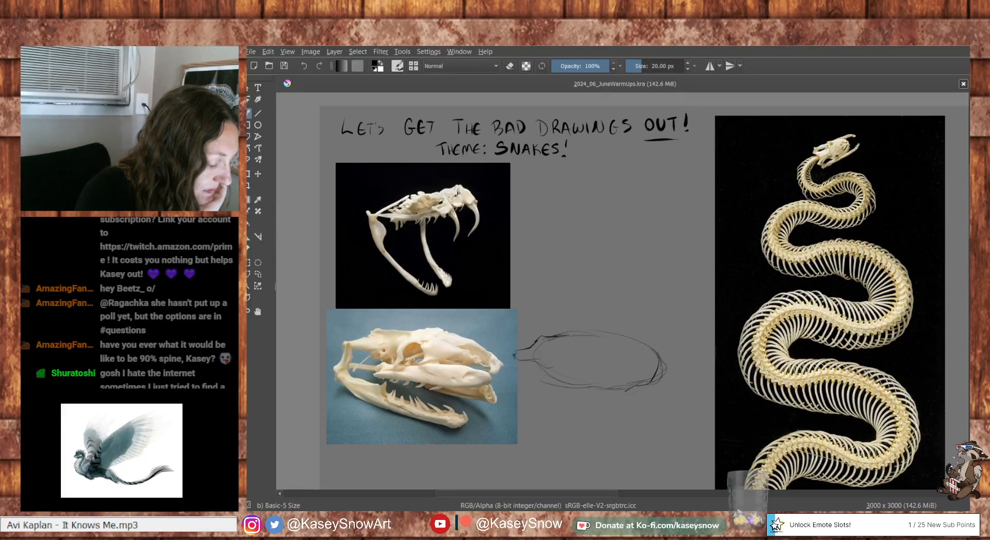
pyautogui.moveTo(552, 339); pyautogui.dragTo(604, 346)
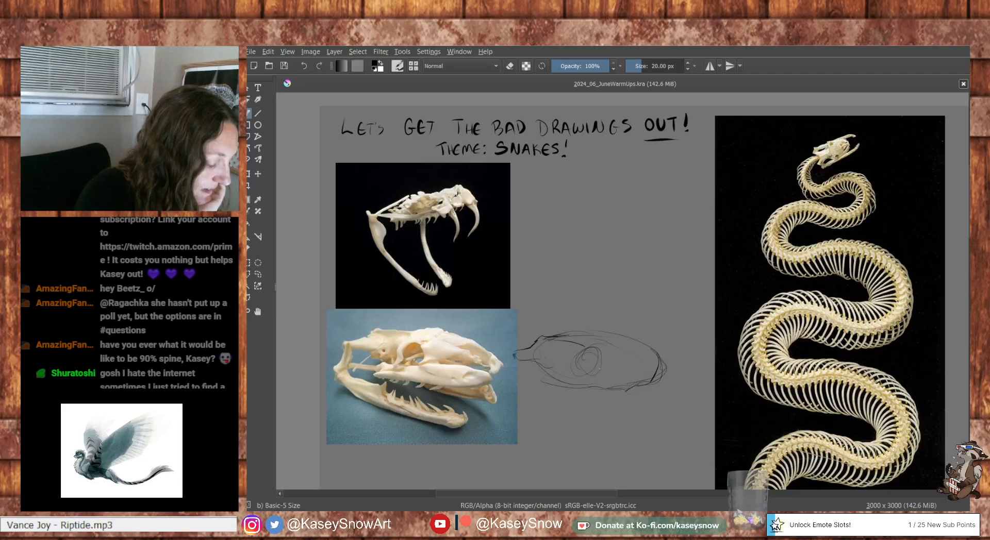
pyautogui.moveTo(640, 368); pyautogui.dragTo(668, 364)
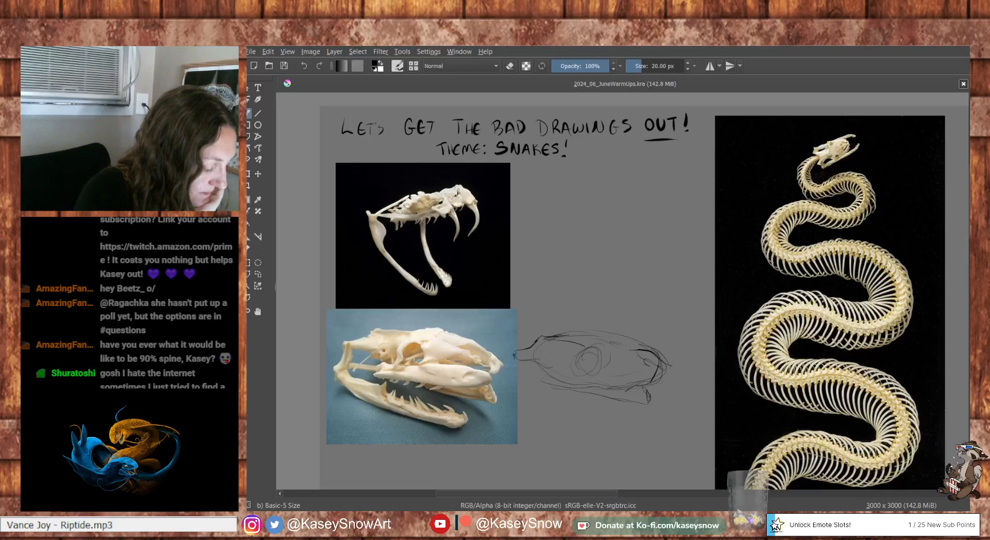
# Sketch the rear jaw hinge and the lower jaw in thin lines, undoing the thick strokes and redrawing the jaw tip
pyautogui.moveTo(513, 363)
pyautogui.mouseDown()
pyautogui.moveTo(505, 391)
pyautogui.moveTo(523, 397)
pyautogui.mouseUp()
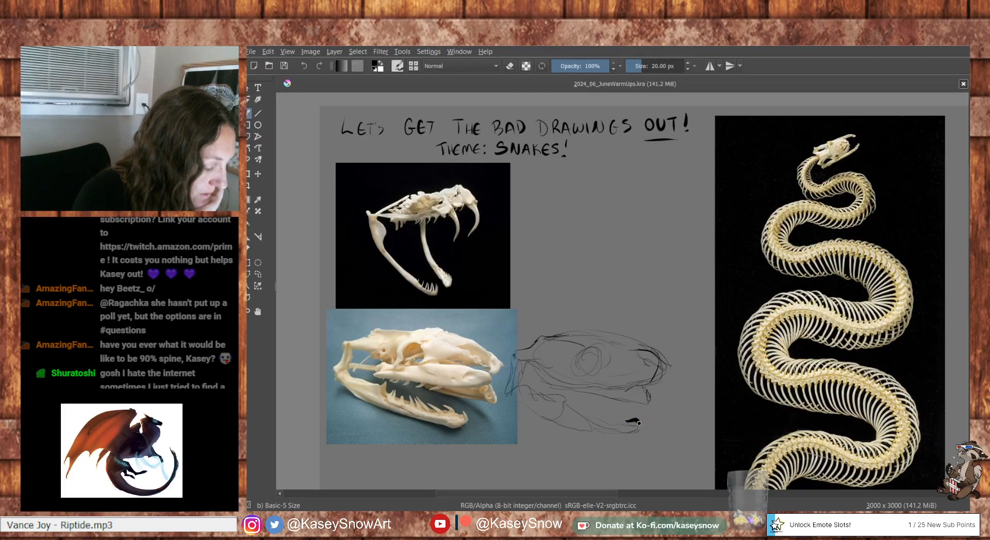
pyautogui.moveTo(638, 423); pyautogui.dragTo(625, 431)
pyautogui.moveTo(421, 305); pyautogui.dragTo(466, 309)
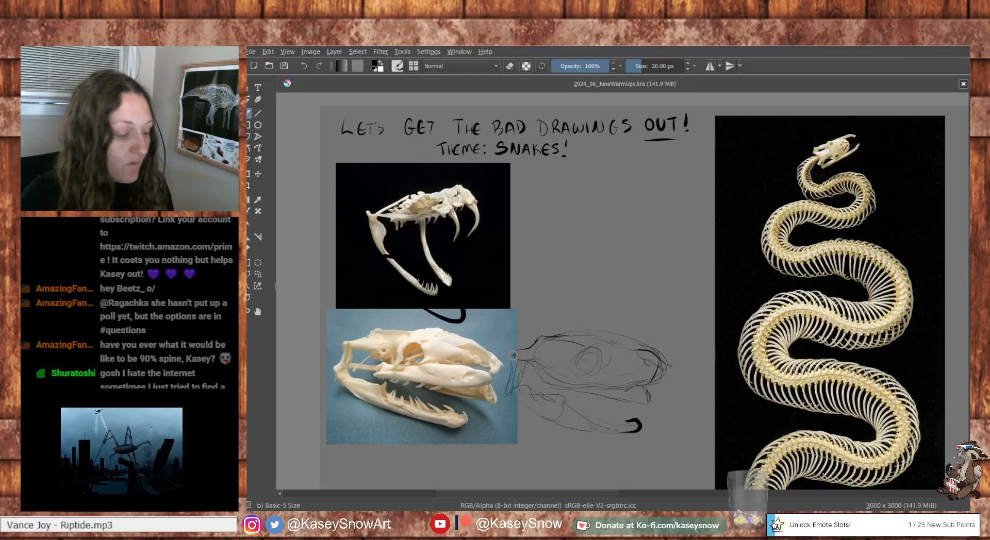
pyautogui.hotkey('ctrl', 'z')
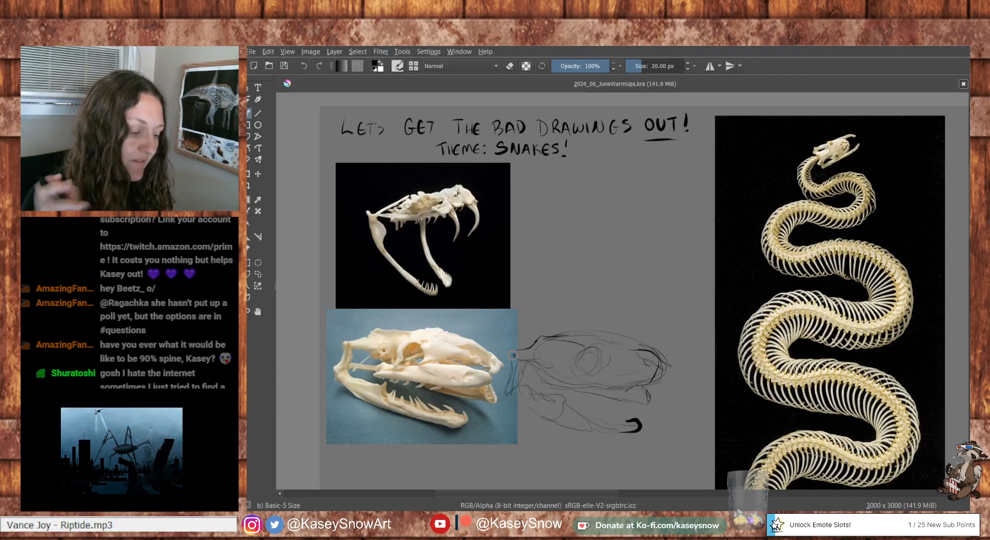
pyautogui.hotkey('ctrl', 'z')
pyautogui.moveTo(606, 436); pyautogui.dragTo(639, 425)
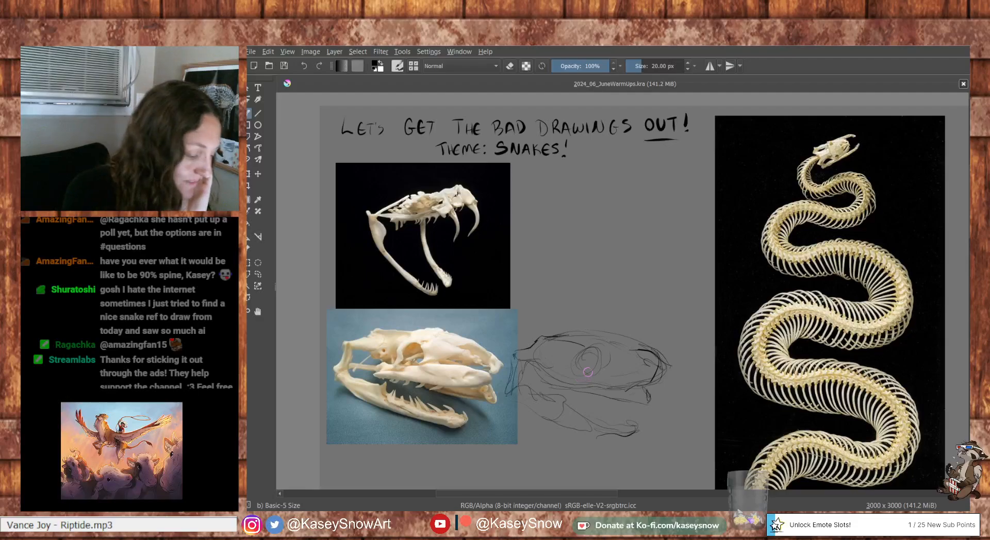
# Draw bold black lines over the sketch for the eye socket, the top of the skull and the toothed upper jaw
pyautogui.moveTo(579, 360)
pyautogui.mouseDown()
pyautogui.moveTo(597, 357)
pyautogui.moveTo(598, 373)
pyautogui.moveTo(570, 377)
pyautogui.mouseUp()
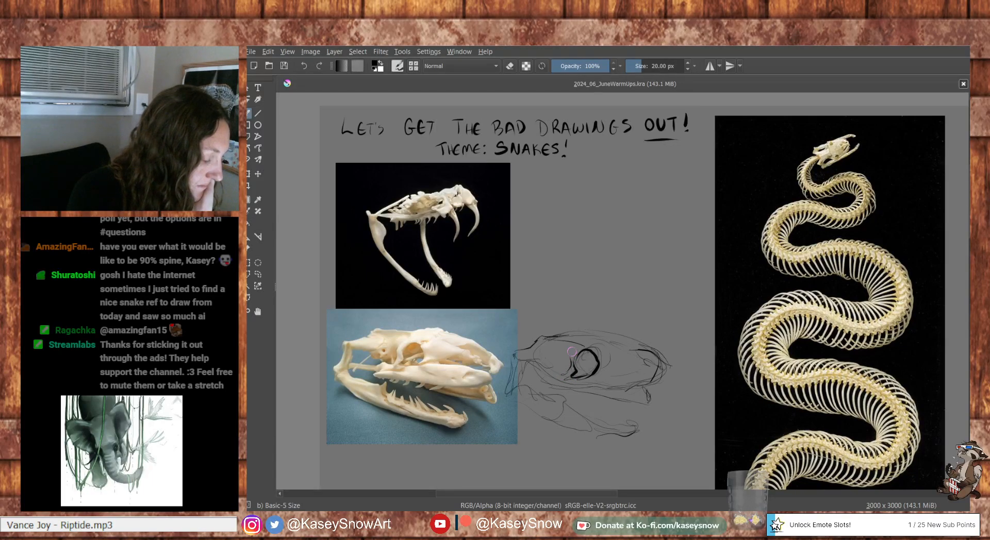
pyautogui.moveTo(584, 343)
pyautogui.mouseDown()
pyautogui.moveTo(626, 333)
pyautogui.moveTo(681, 372)
pyautogui.mouseUp()
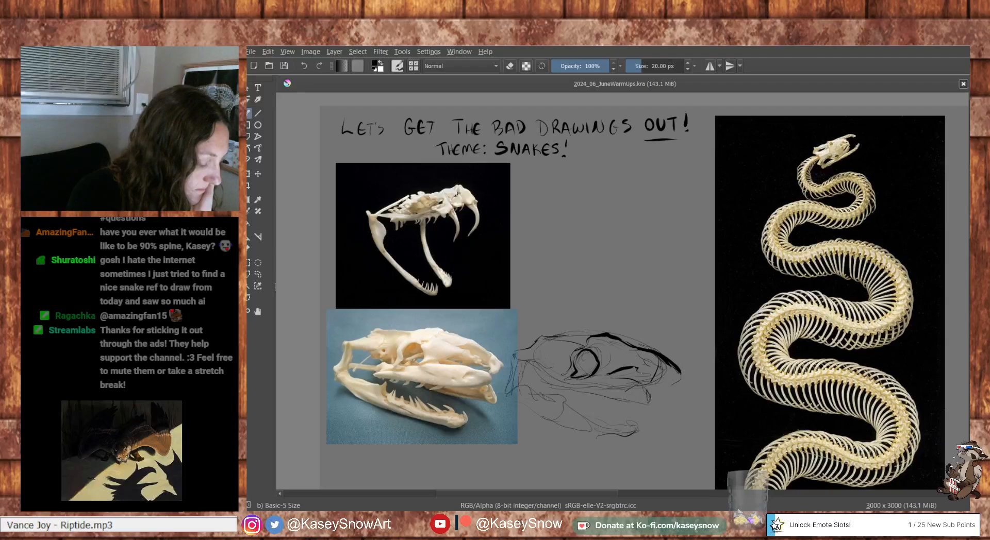
pyautogui.moveTo(644, 363)
pyautogui.mouseDown()
pyautogui.moveTo(639, 356)
pyautogui.moveTo(665, 367)
pyautogui.mouseUp()
pyautogui.moveTo(654, 365)
pyautogui.mouseDown()
pyautogui.moveTo(665, 370)
pyautogui.moveTo(647, 373)
pyautogui.moveTo(656, 398)
pyautogui.moveTo(531, 385)
pyautogui.mouseUp()
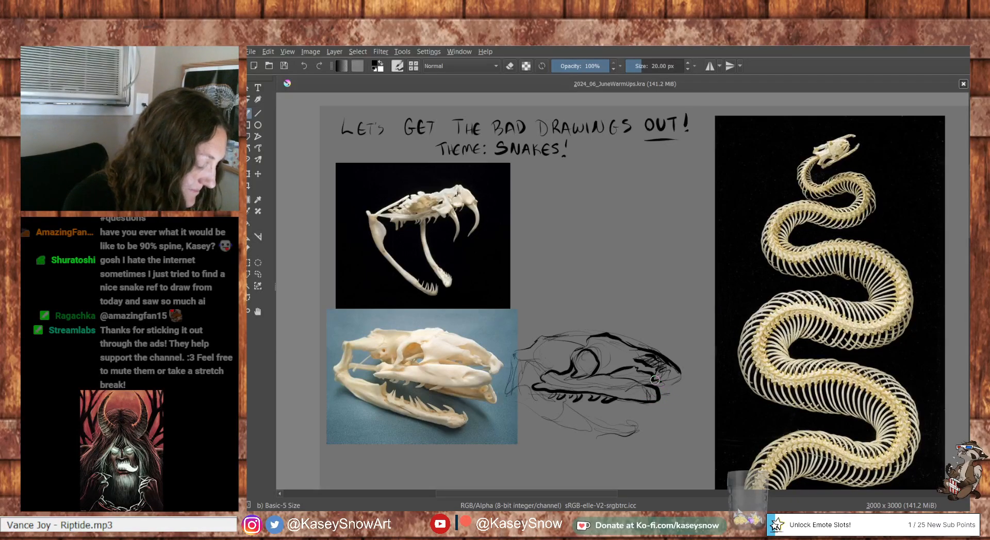
# Ink the snout tip, both lower jaw tips, the lower teeth and the jaw outline back to the hinge in bold black lines
pyautogui.moveTo(658, 382)
pyautogui.mouseDown()
pyautogui.moveTo(652, 372)
pyautogui.moveTo(680, 368)
pyautogui.mouseUp()
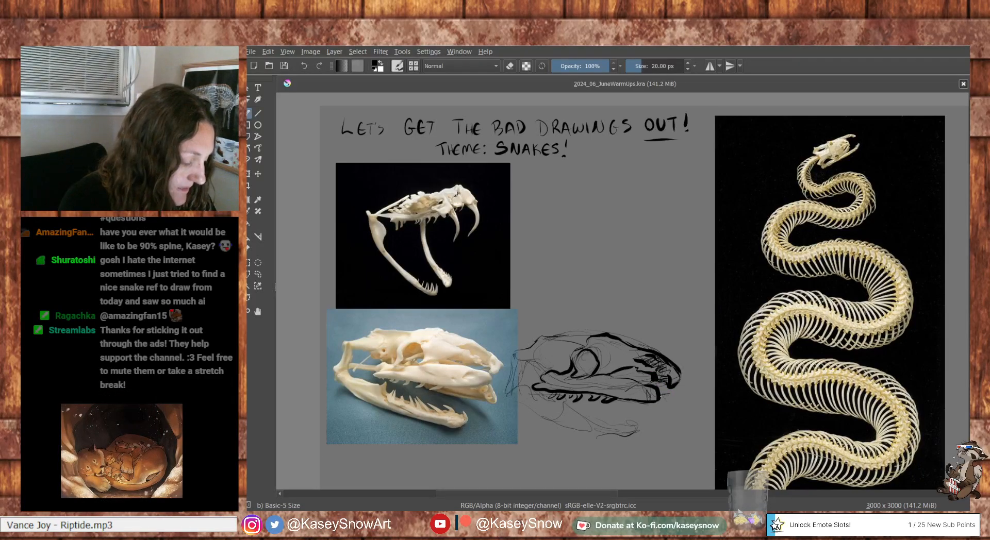
pyautogui.moveTo(662, 396); pyautogui.dragTo(671, 411)
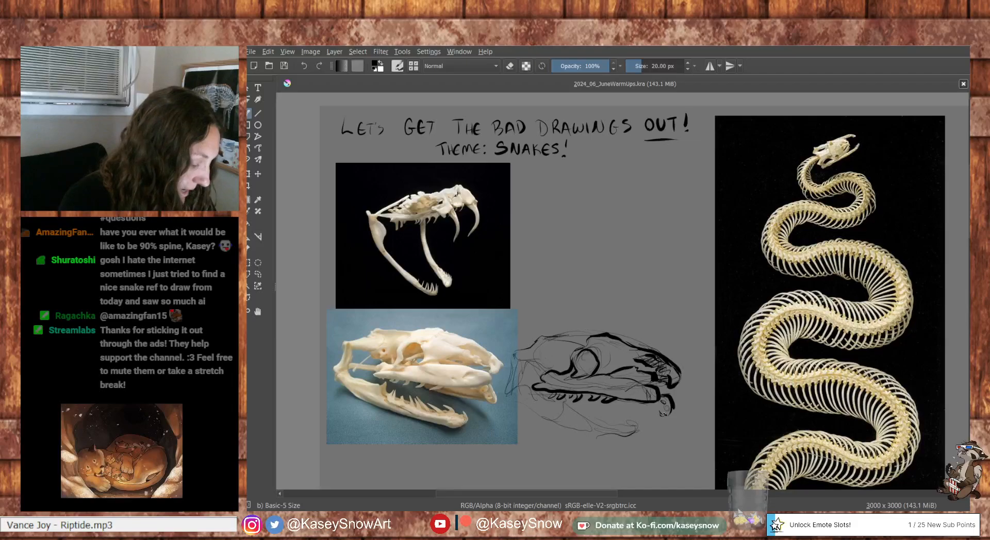
pyautogui.moveTo(659, 421); pyautogui.dragTo(625, 429)
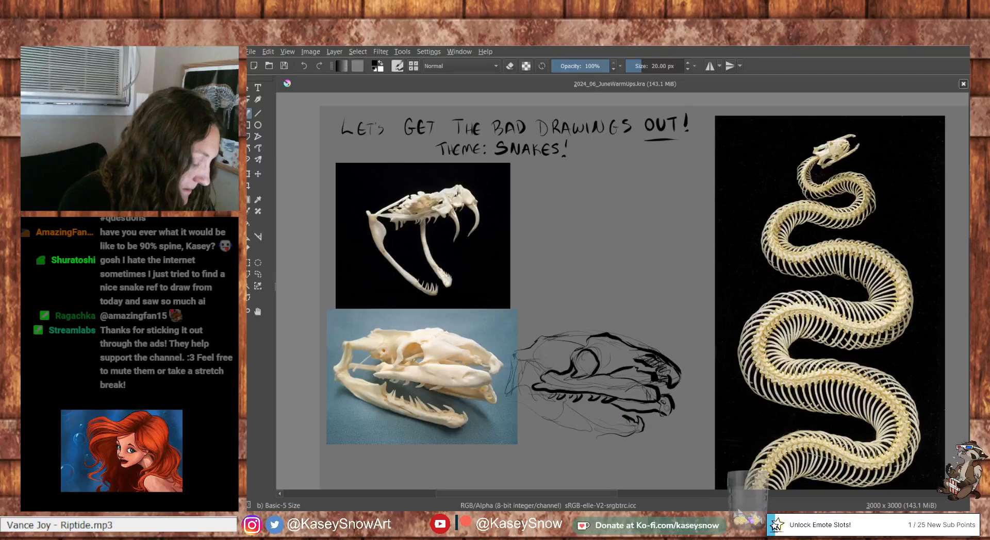
pyautogui.moveTo(619, 423); pyautogui.dragTo(612, 421)
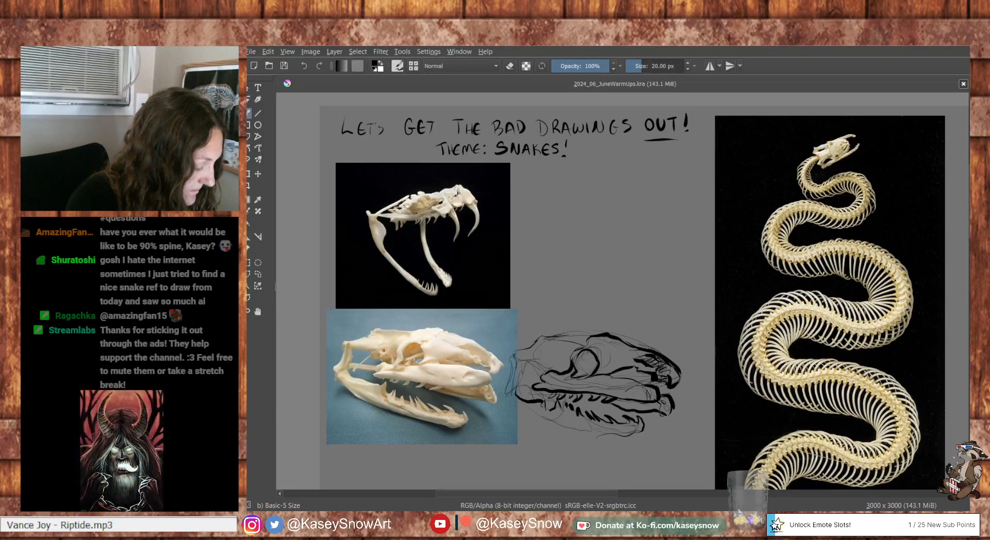
pyautogui.moveTo(513, 360)
pyautogui.mouseDown()
pyautogui.moveTo(503, 397)
pyautogui.moveTo(534, 428)
pyautogui.moveTo(590, 441)
pyautogui.moveTo(641, 434)
pyautogui.mouseUp()
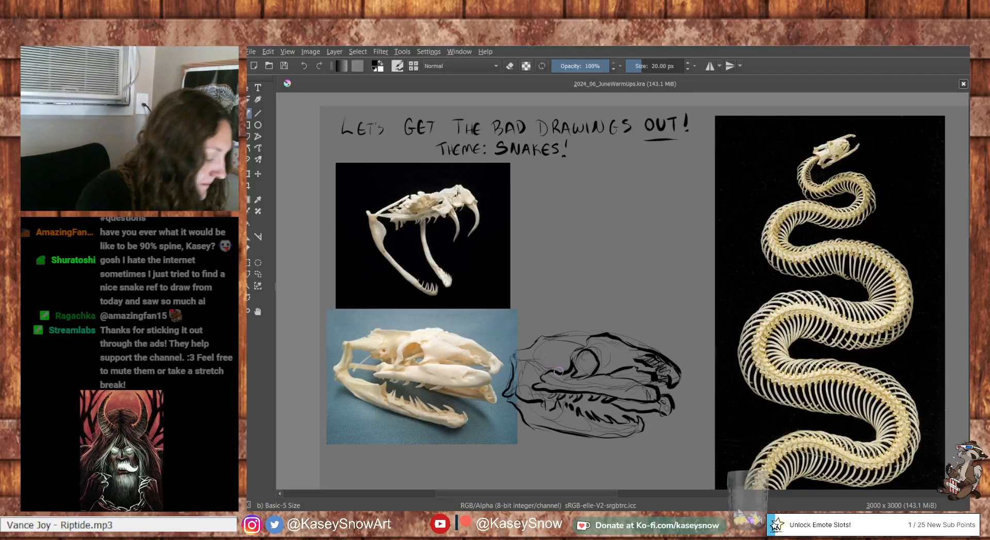
# Ink the rear of the cranium in bold lines, hatch the eye socket dark and add small details near the jaw hinge
pyautogui.moveTo(548, 363)
pyautogui.mouseDown()
pyautogui.moveTo(513, 358)
pyautogui.moveTo(532, 346)
pyautogui.mouseUp()
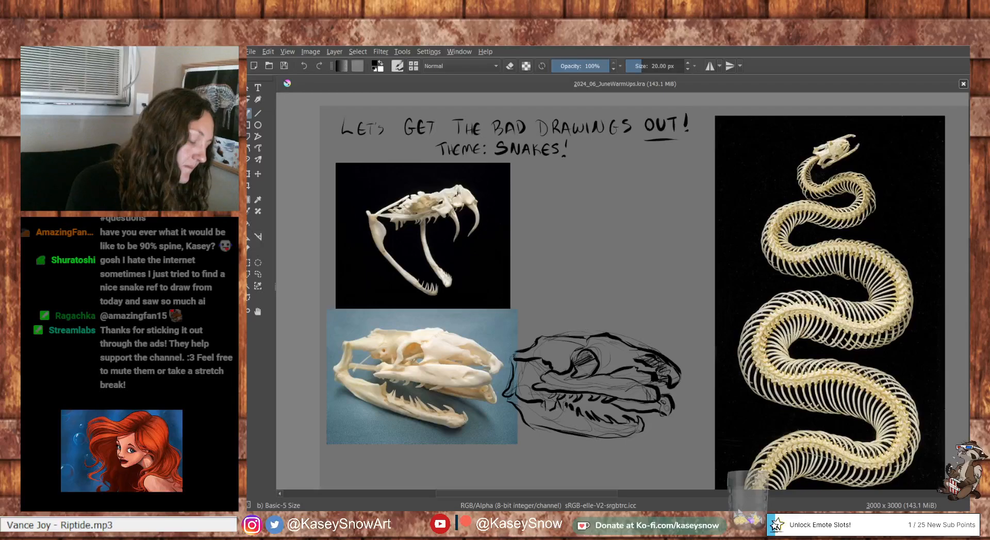
pyautogui.moveTo(573, 360)
pyautogui.mouseDown()
pyautogui.moveTo(587, 350)
pyautogui.moveTo(593, 366)
pyautogui.mouseUp()
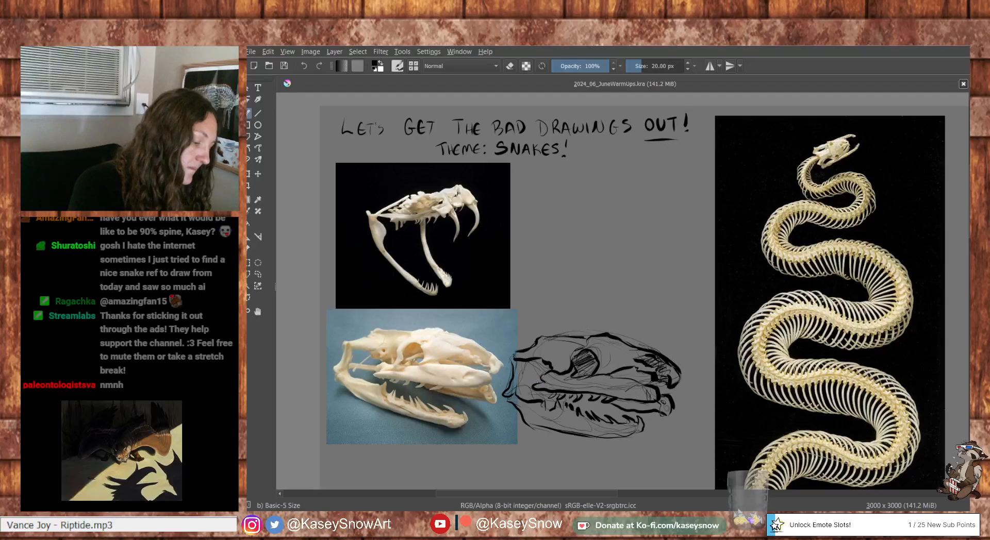
pyautogui.moveTo(518, 383); pyautogui.dragTo(535, 381)
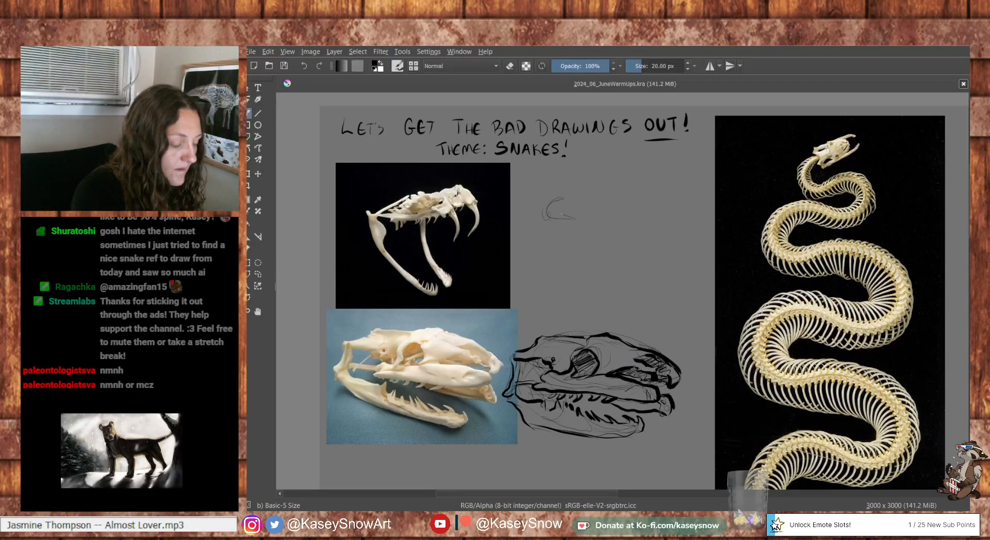
# Sketch the open-mouthed skull beside the upper skull photo with a light cranium outline and two long curved lower jaws
pyautogui.moveTo(598, 185); pyautogui.dragTo(552, 209)
pyautogui.moveTo(573, 219)
pyautogui.mouseDown()
pyautogui.moveTo(610, 204)
pyautogui.moveTo(626, 181)
pyautogui.moveTo(622, 209)
pyautogui.moveTo(645, 183)
pyautogui.moveTo(657, 193)
pyautogui.moveTo(592, 246)
pyautogui.mouseUp()
pyautogui.moveTo(556, 213)
pyautogui.mouseDown()
pyautogui.moveTo(541, 231)
pyautogui.moveTo(562, 246)
pyautogui.moveTo(550, 256)
pyautogui.moveTo(567, 275)
pyautogui.mouseUp()
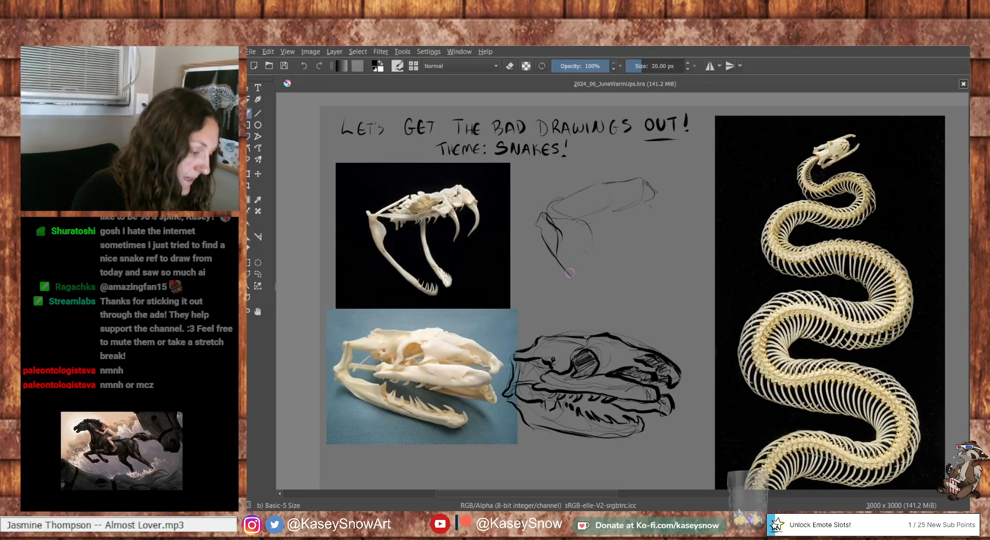
pyautogui.moveTo(558, 235)
pyautogui.mouseDown()
pyautogui.moveTo(587, 294)
pyautogui.moveTo(615, 303)
pyautogui.mouseUp()
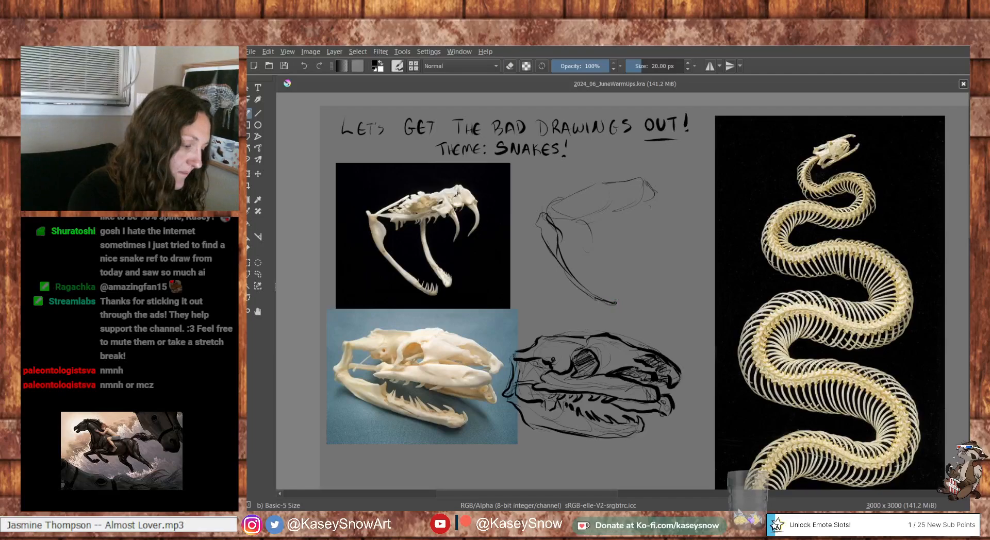
pyautogui.moveTo(583, 221); pyautogui.dragTo(624, 298)
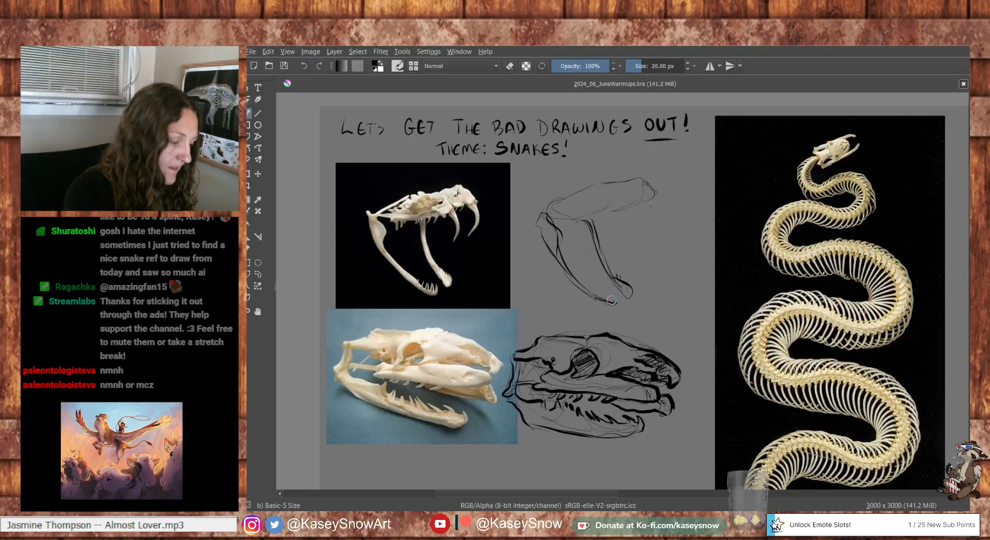
pyautogui.moveTo(601, 287); pyautogui.dragTo(609, 298)
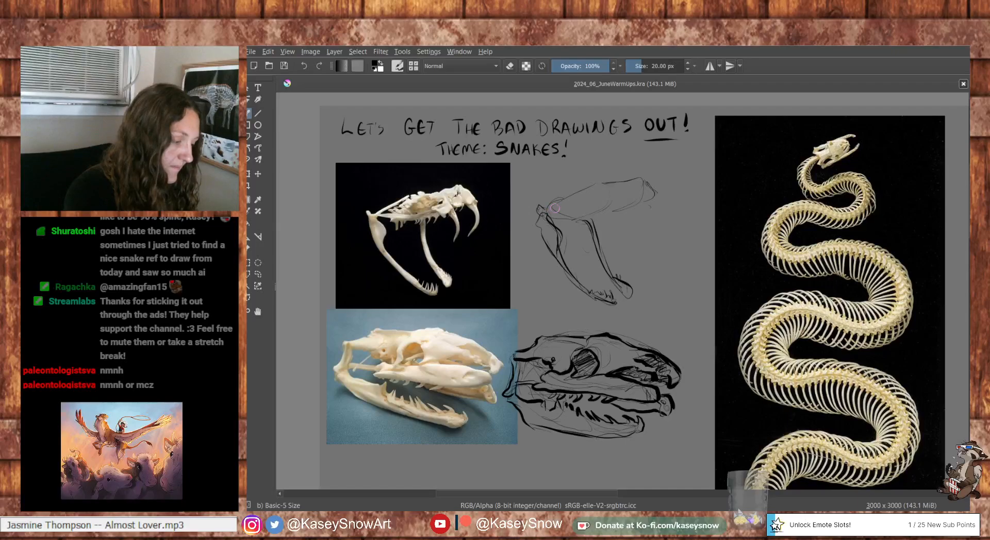
# Draw the open-mouthed skull's jaw joint, cranium openings, top profile and snout, and add small teeth along the upper jaw
pyautogui.moveTo(549, 206); pyautogui.dragTo(578, 189)
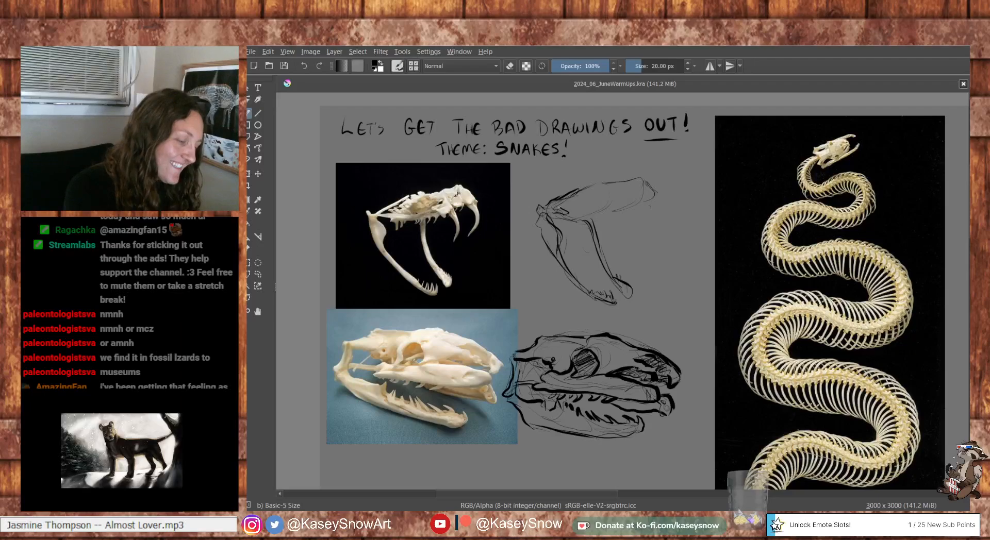
pyautogui.moveTo(569, 205); pyautogui.dragTo(571, 196)
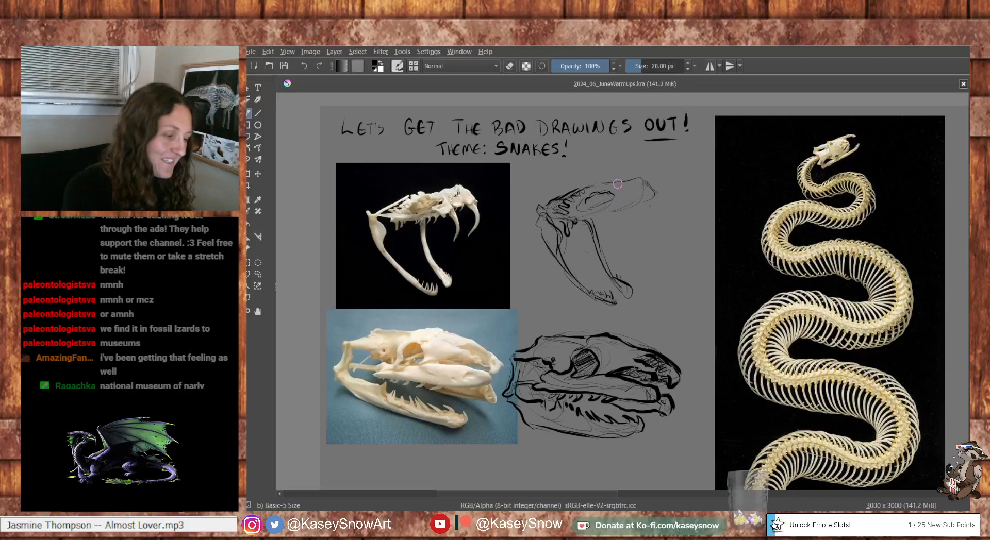
pyautogui.moveTo(601, 188); pyautogui.dragTo(633, 180)
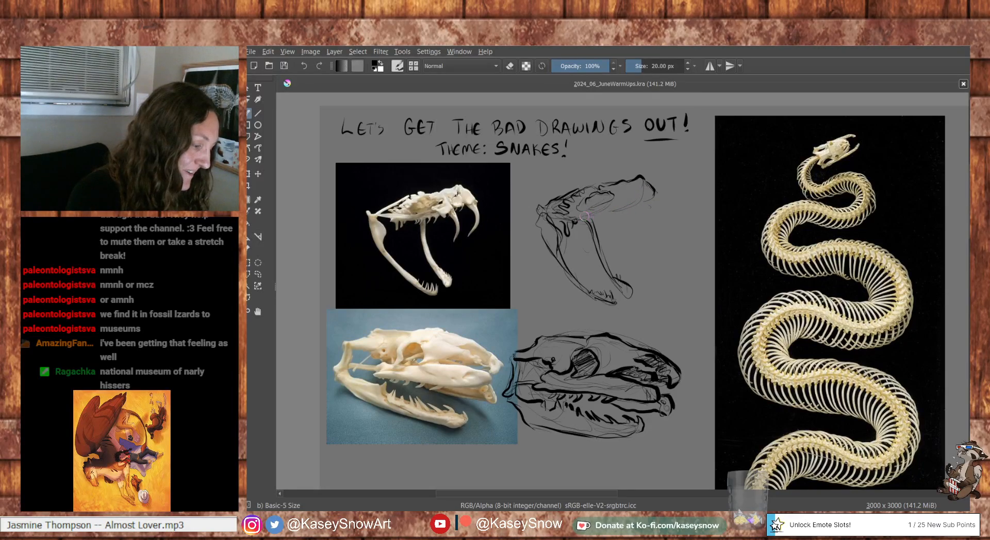
pyautogui.moveTo(627, 212); pyautogui.dragTo(592, 217)
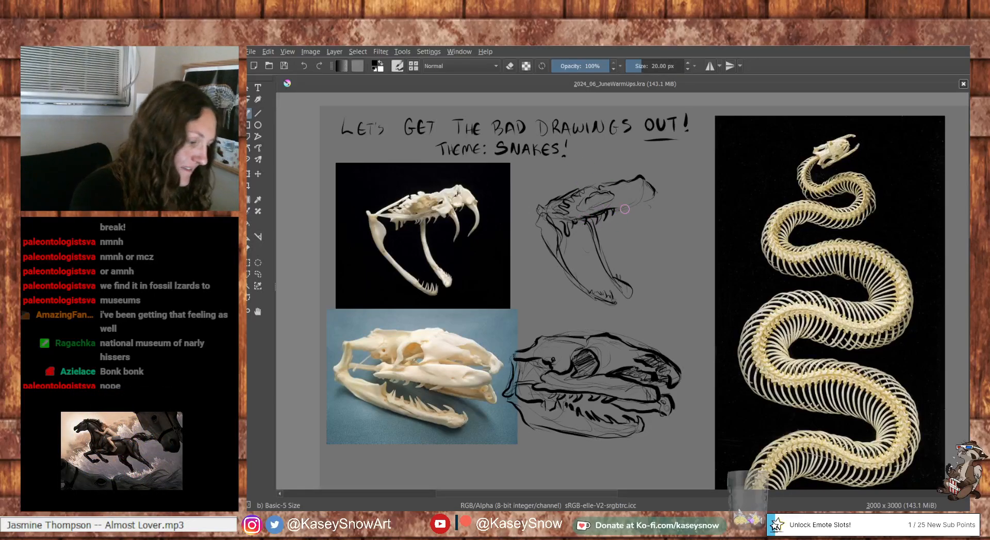
# Draw the two long curved fangs, undoing and redrawing the front one, and add teeth to the near lower jaw tip
pyautogui.moveTo(614, 209)
pyautogui.mouseDown()
pyautogui.moveTo(621, 193)
pyautogui.moveTo(641, 234)
pyautogui.mouseUp()
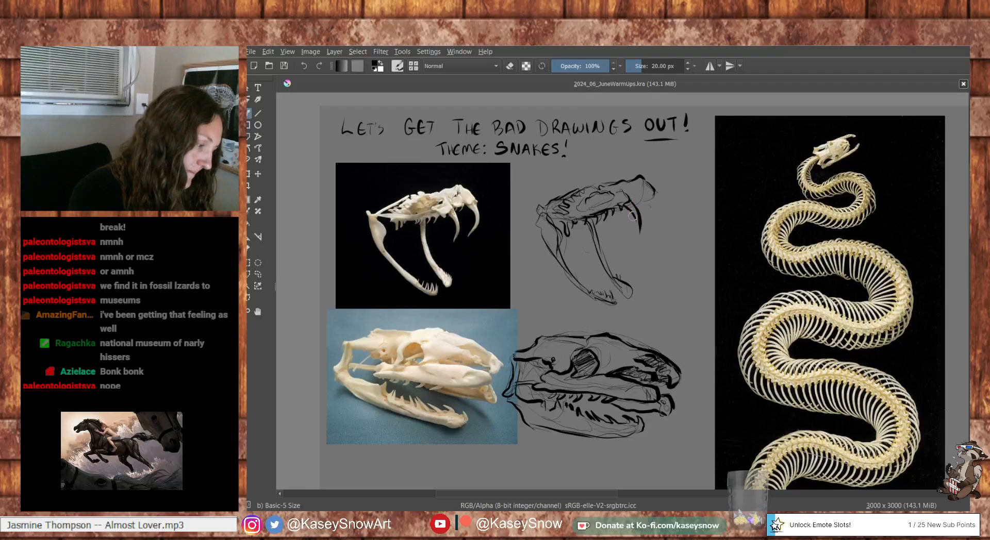
pyautogui.moveTo(635, 200)
pyautogui.mouseDown()
pyautogui.moveTo(657, 198)
pyautogui.moveTo(658, 230)
pyautogui.mouseUp()
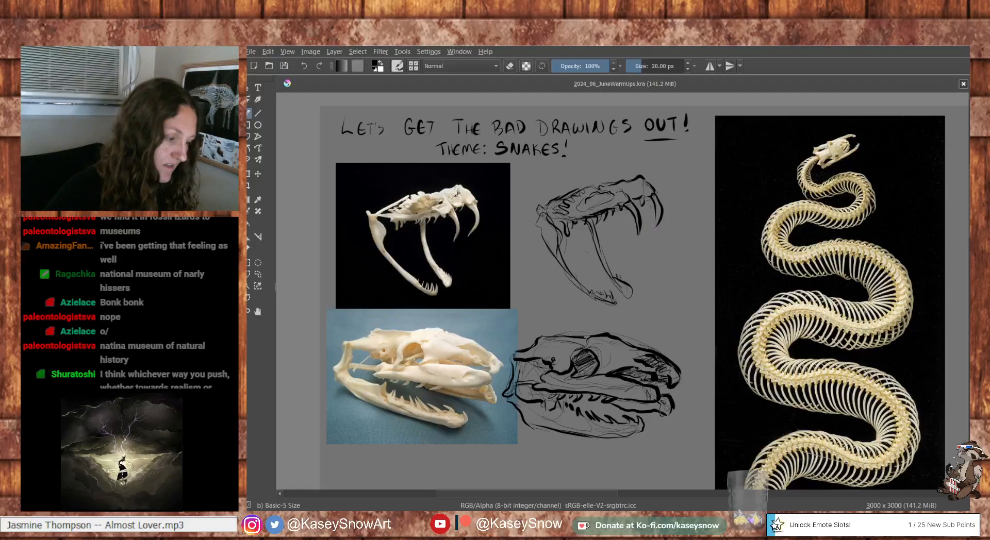
pyautogui.hotkey('ctrl', 'z')
pyautogui.hotkey('ctrl', 'z')
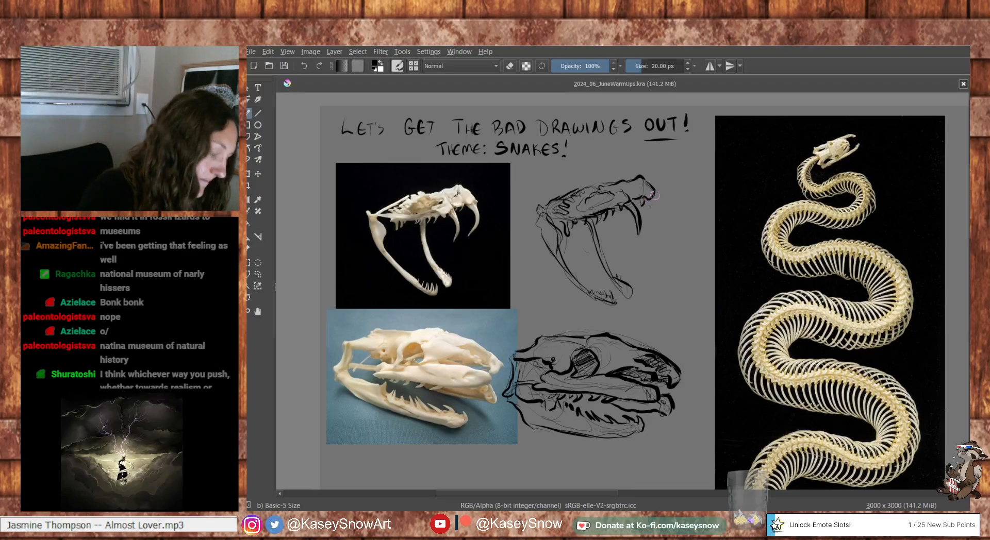
pyautogui.moveTo(654, 195); pyautogui.dragTo(653, 235)
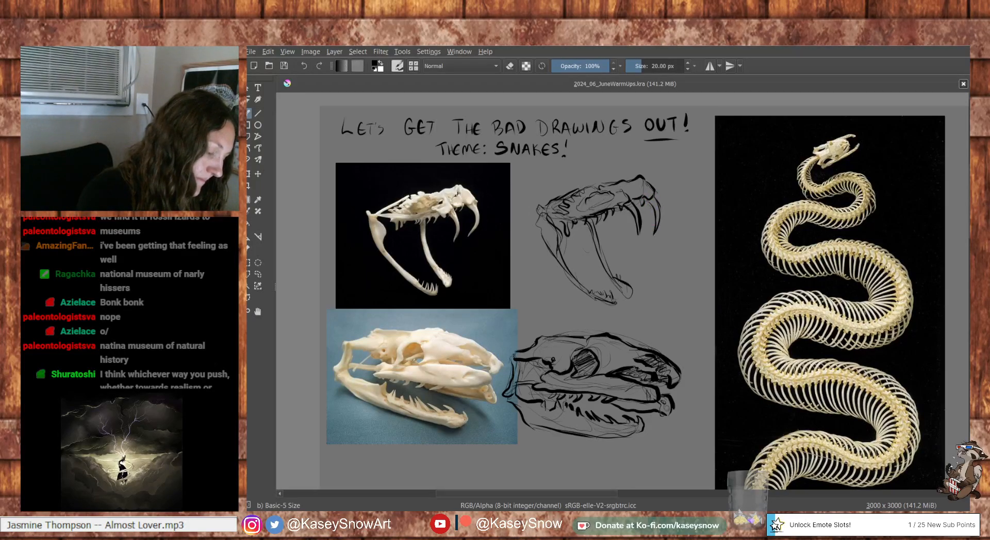
pyautogui.moveTo(652, 277); pyautogui.dragTo(640, 284)
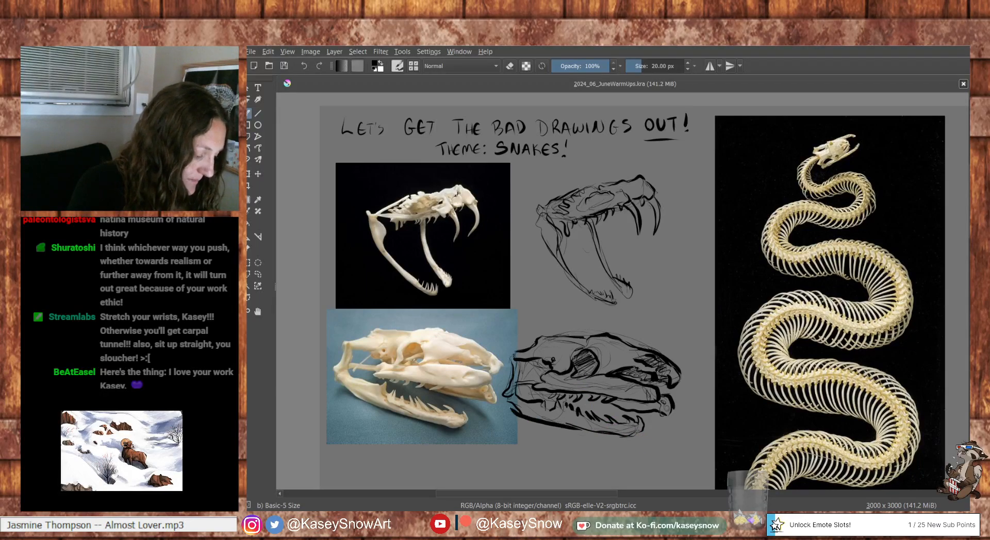
# Scale down the snake skeleton photo with the Transform tool to about two thirds of its size and apply the transformation
pyautogui.moveTo(931, 423); pyautogui.dragTo(622, 412)
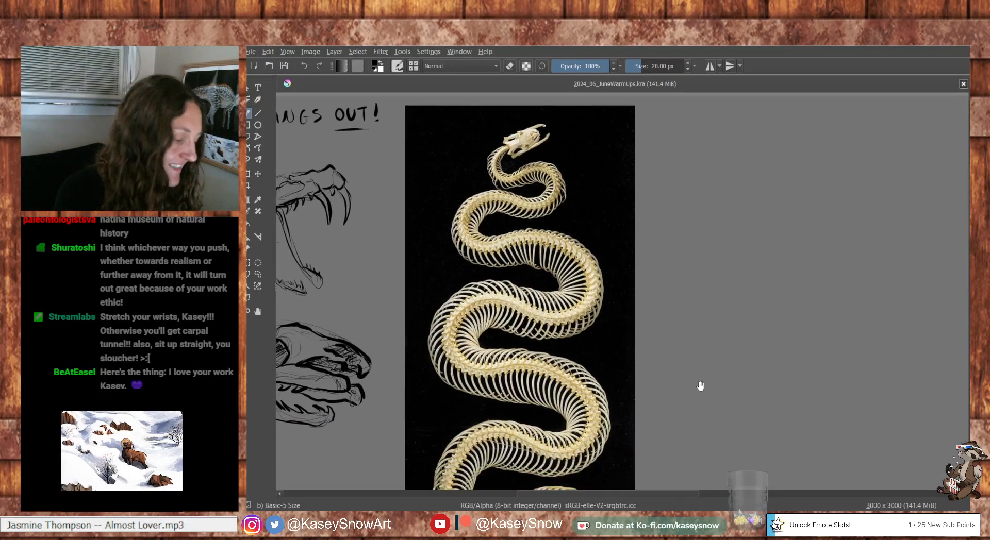
pyautogui.moveTo(774, 417); pyautogui.dragTo(773, 403)
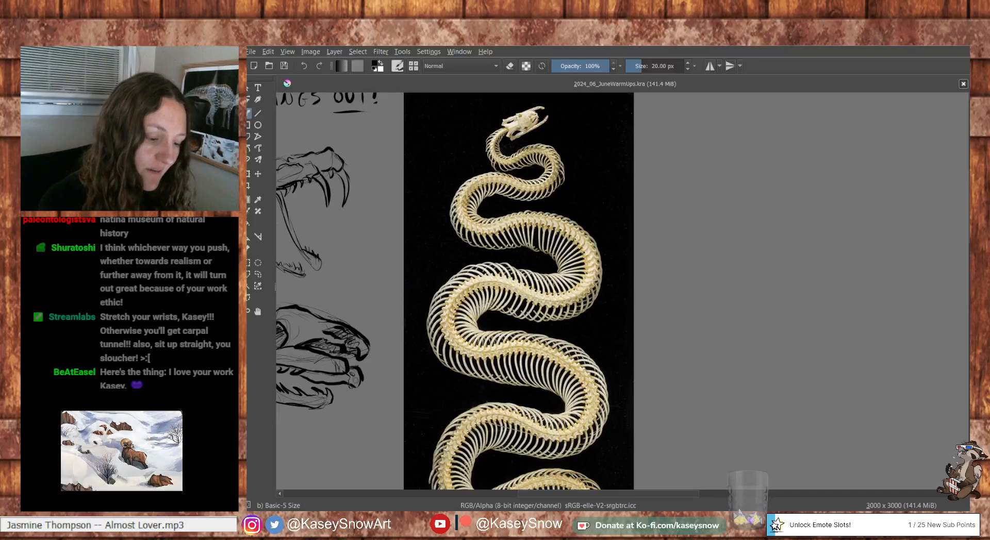
pyautogui.hotkey('ctrl', 't')
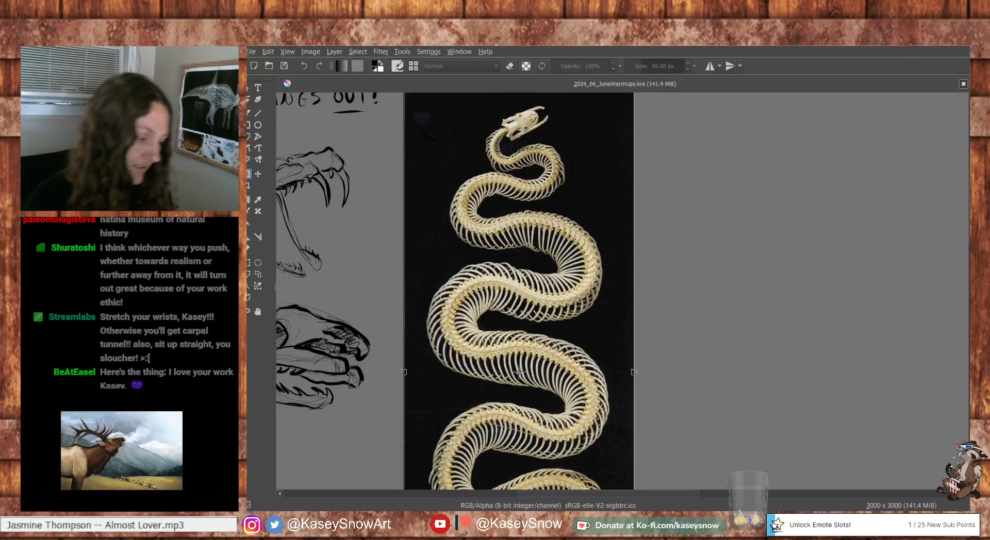
pyautogui.moveTo(735, 266); pyautogui.dragTo(735, 325)
pyautogui.hotkey('ctrl', 'z')
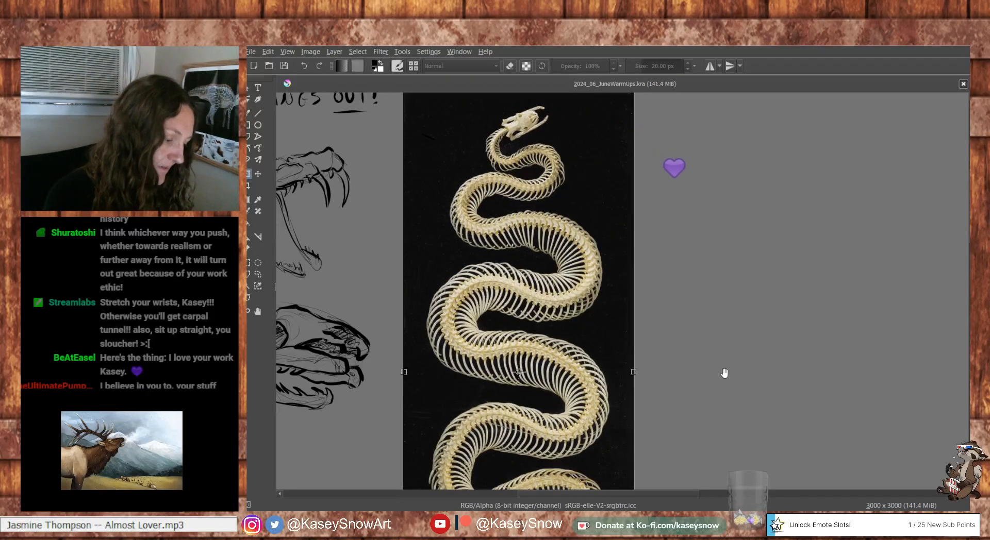
pyautogui.moveTo(722, 371); pyautogui.dragTo(685, 262)
pyautogui.moveTo(634, 453); pyautogui.dragTo(560, 267)
pyautogui.moveTo(679, 221); pyautogui.dragTo(739, 448)
pyautogui.moveTo(584, 338); pyautogui.dragTo(558, 338)
pyautogui.press('Return')
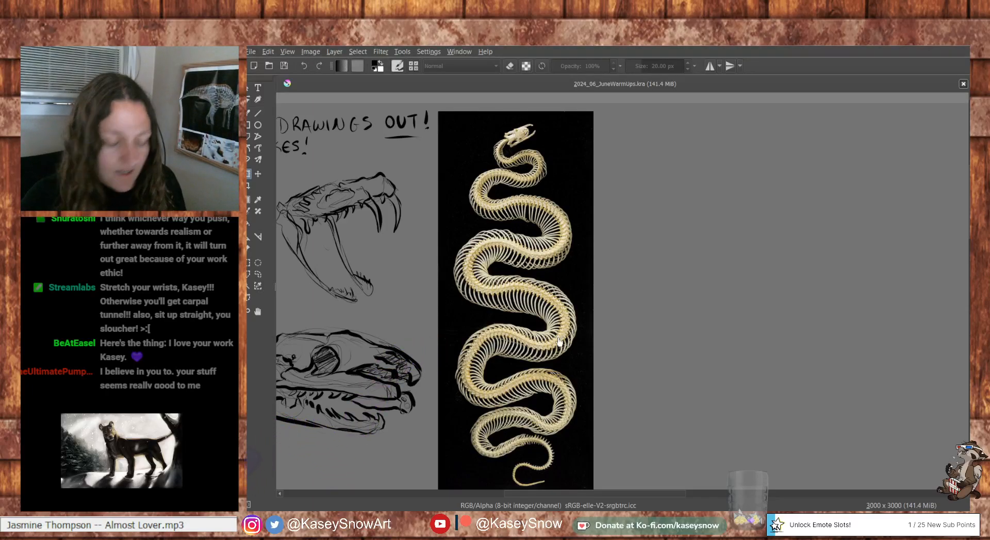
# Examine the spine curves and rib arrangement of the snake skeleton photo from the skull to the tail tip
pyautogui.hotkey('ctrl', '+')
pyautogui.hotkey('ctrl', '-')
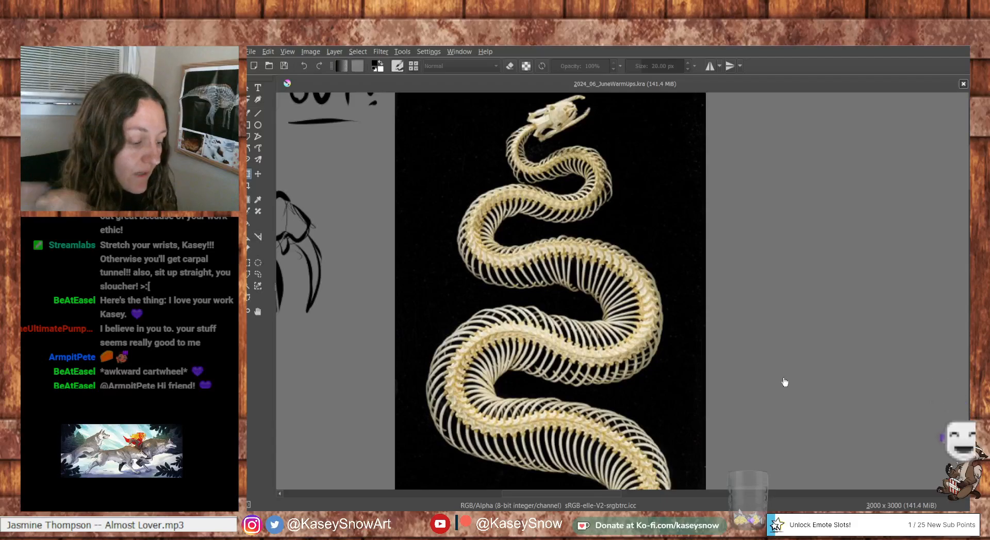
pyautogui.moveTo(801, 425); pyautogui.dragTo(812, 228)
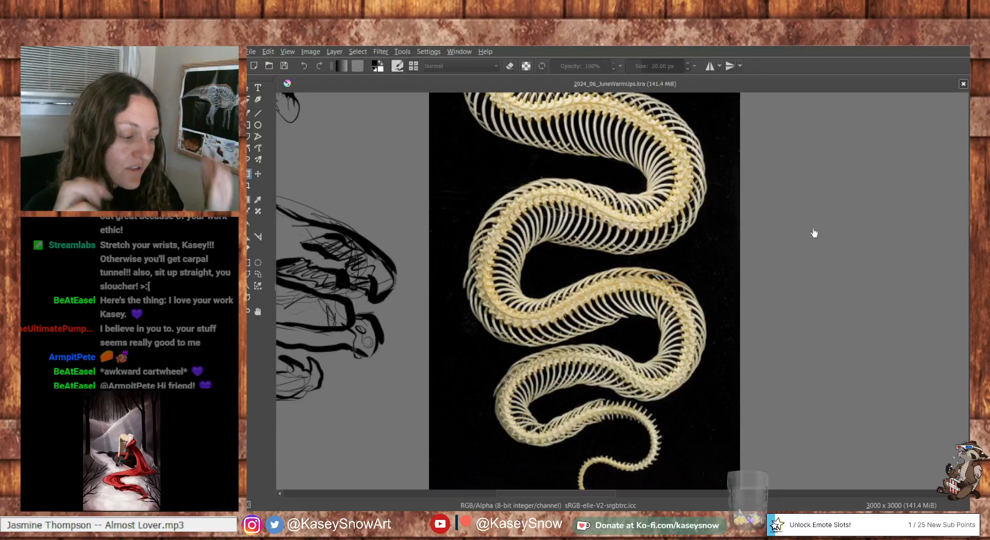
pyautogui.moveTo(814, 232); pyautogui.dragTo(834, 376)
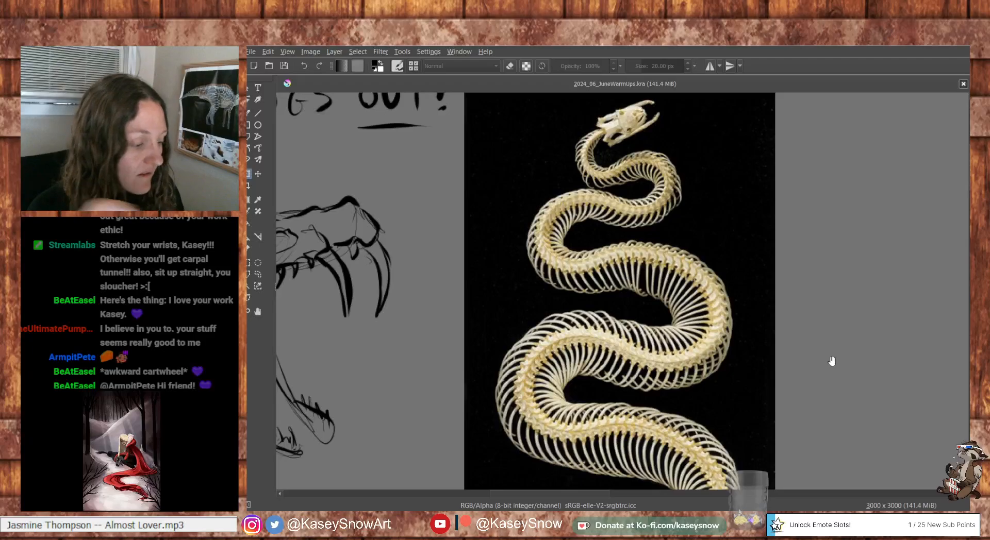
pyautogui.moveTo(832, 362); pyautogui.dragTo(839, 194)
pyautogui.moveTo(827, 413); pyautogui.dragTo(853, 241)
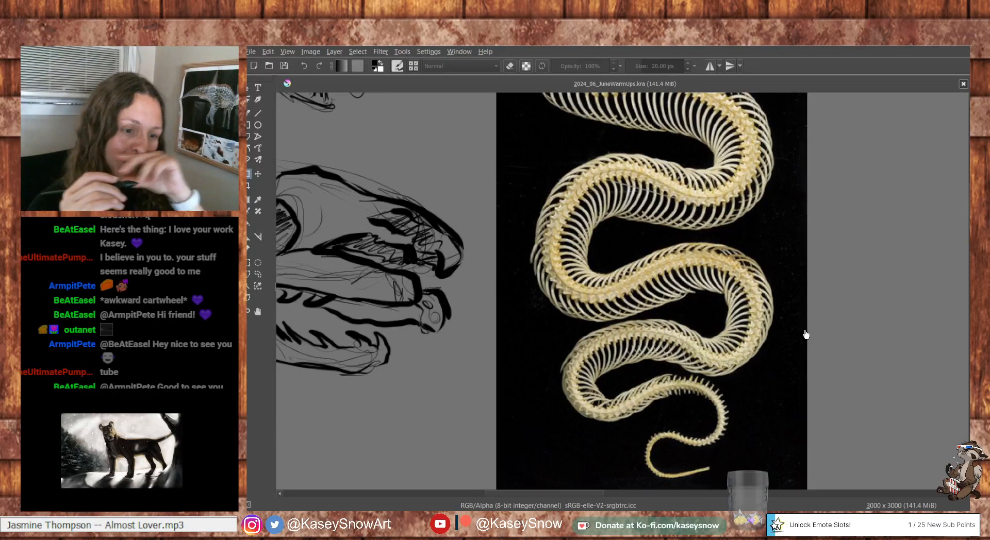
pyautogui.scroll(10, 526, 289)
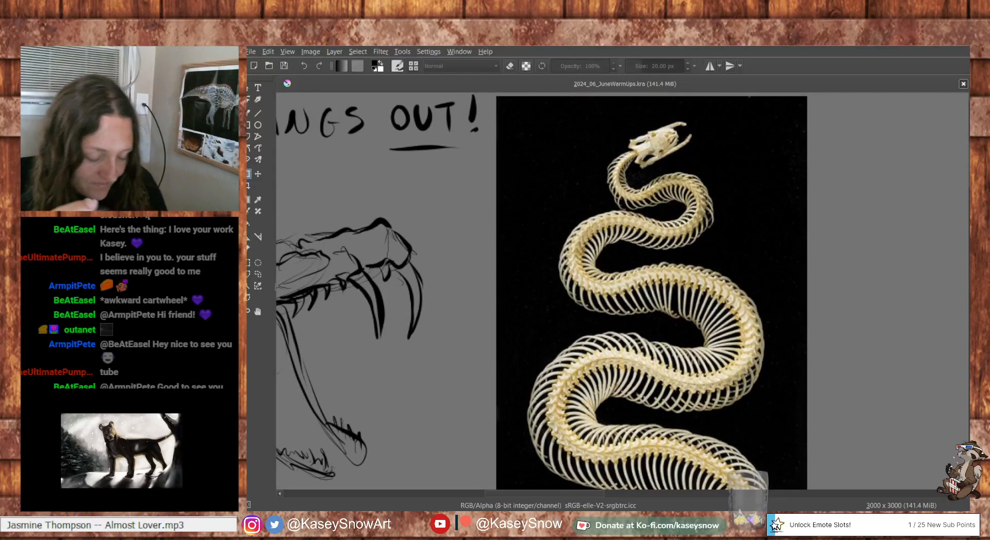
pyautogui.hotkey('ctrl', '-')
pyautogui.hotkey('ctrl', '-')
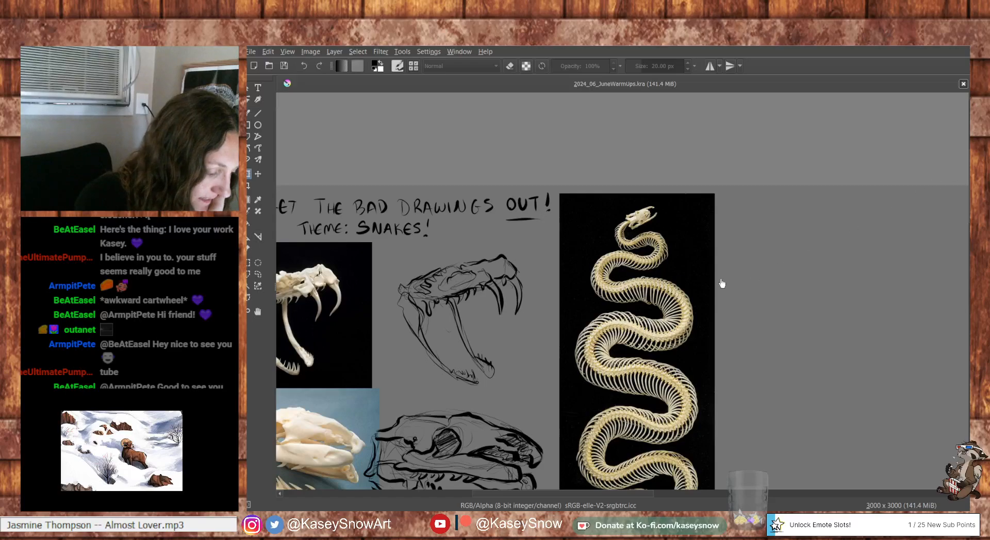
# Mark a rib section in red with the brush on the skeleton photo's upper bend and undo the mark
pyautogui.click(969, 190)
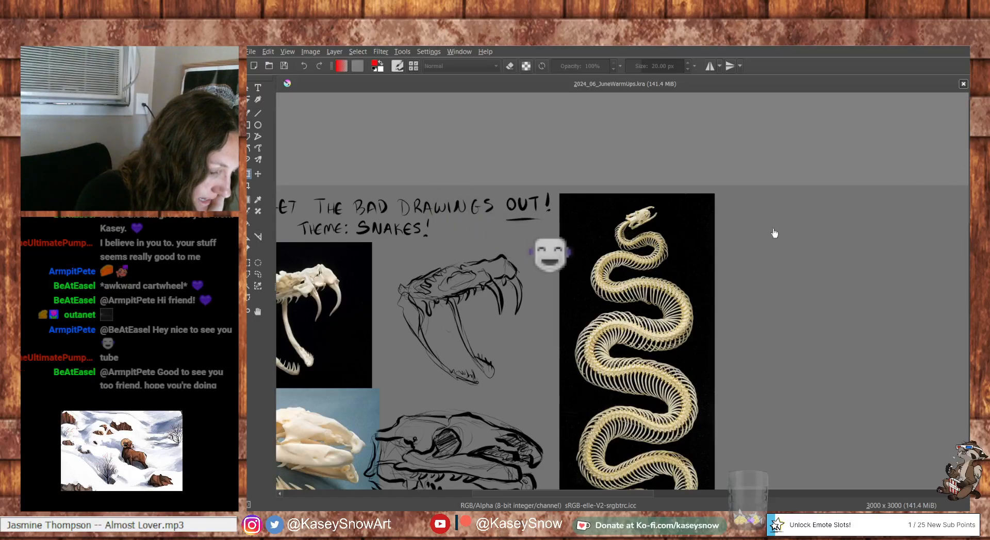
pyautogui.press('b')
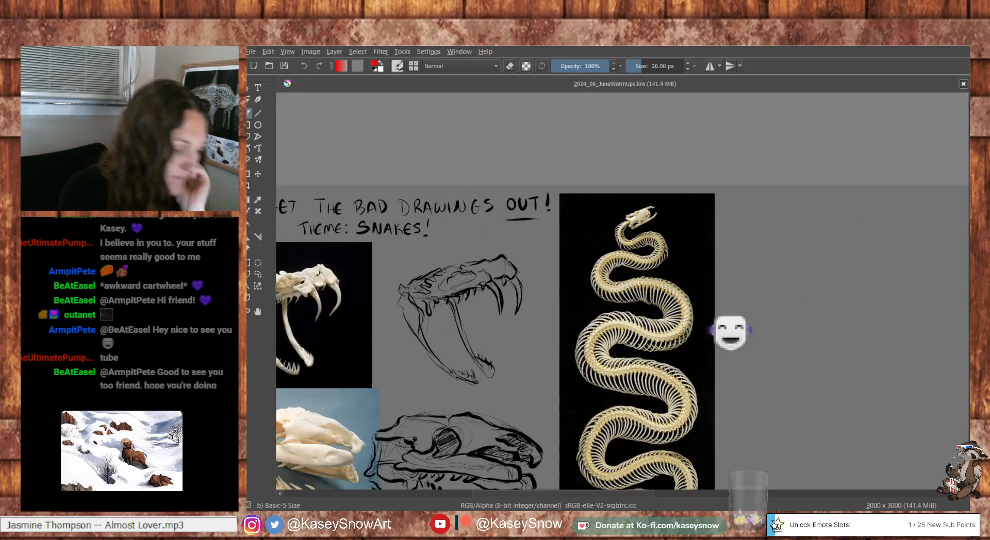
pyautogui.moveTo(652, 280); pyautogui.dragTo(645, 303)
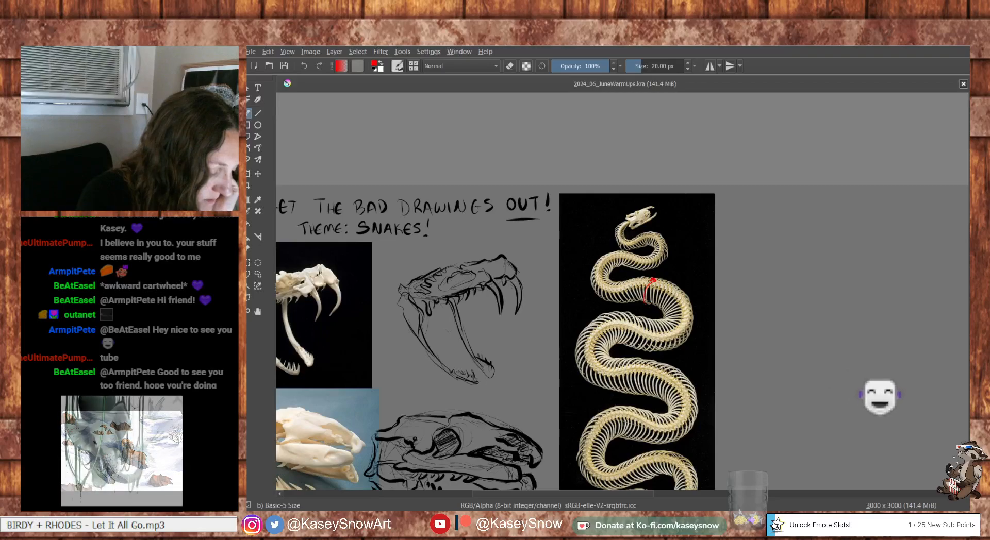
pyautogui.hotkey('ctrl', 'z')
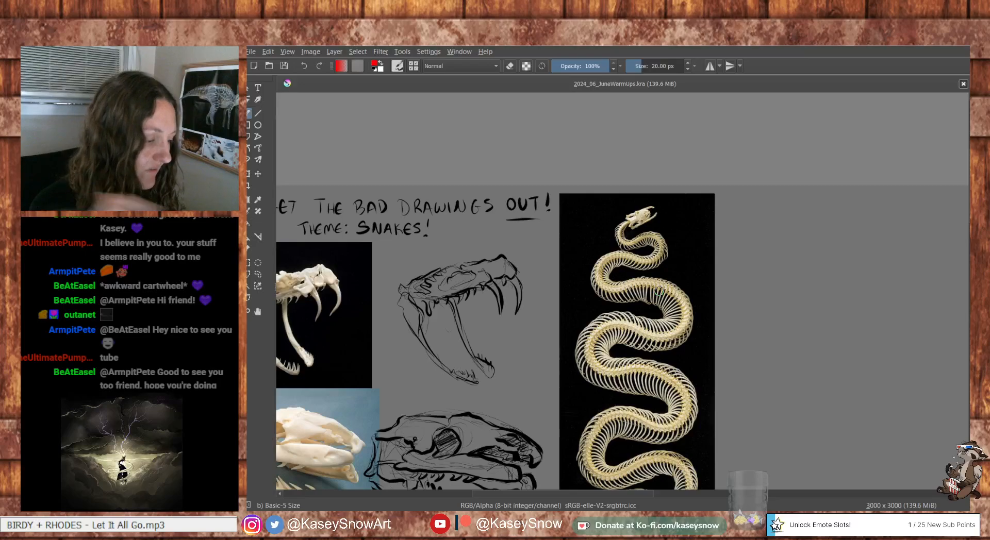
# Trace the tail section of the skeleton photo with a red 20 px brush and undo the tracing
pyautogui.scroll(-4, 756, 335)
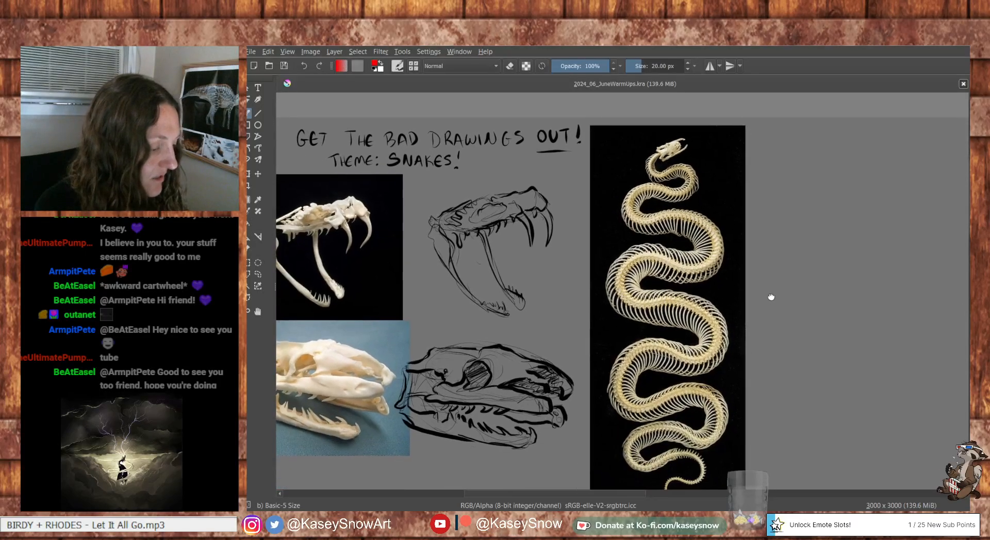
pyautogui.moveTo(757, 271)
pyautogui.mouseDown()
pyautogui.moveTo(756, 260)
pyautogui.moveTo(768, 262)
pyautogui.mouseUp()
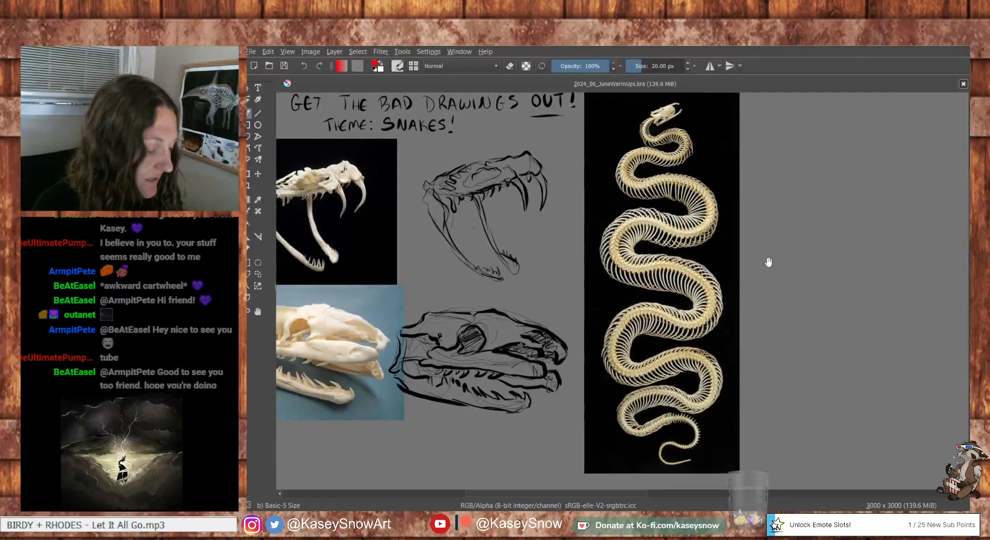
pyautogui.moveTo(668, 413); pyautogui.dragTo(672, 431)
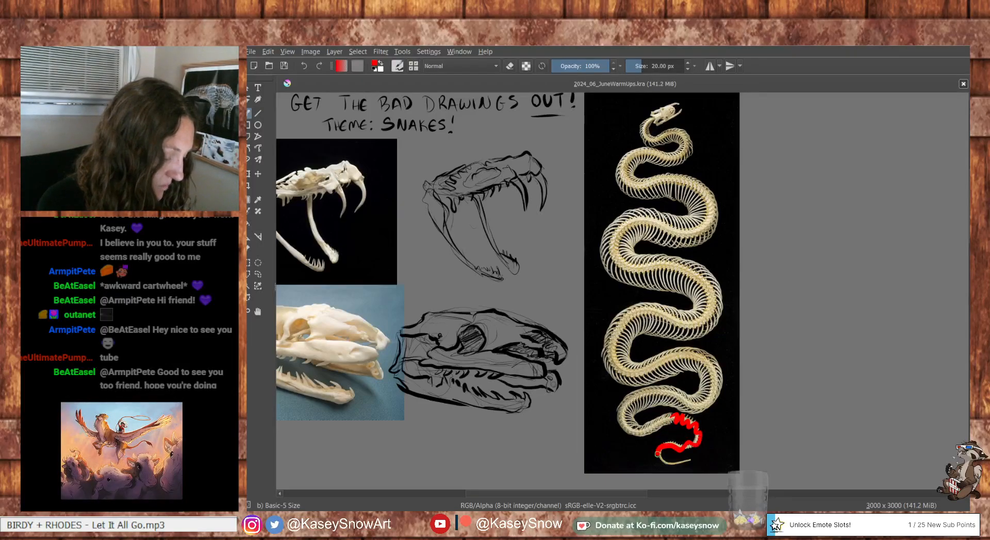
pyautogui.hotkey('ctrl', 'z')
pyautogui.hotkey('ctrl', 'shift', 'z')
pyautogui.hotkey('ctrl', 'z')
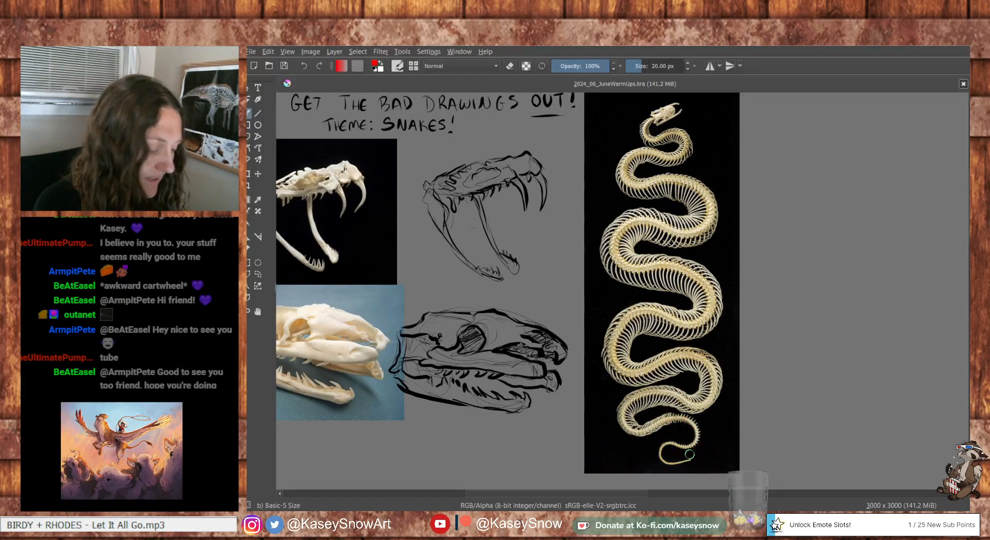
# Draw a winding snake body curve with a black 20 px brush in the empty area beside the skeleton photo and undo it
pyautogui.moveTo(869, 331); pyautogui.dragTo(849, 398)
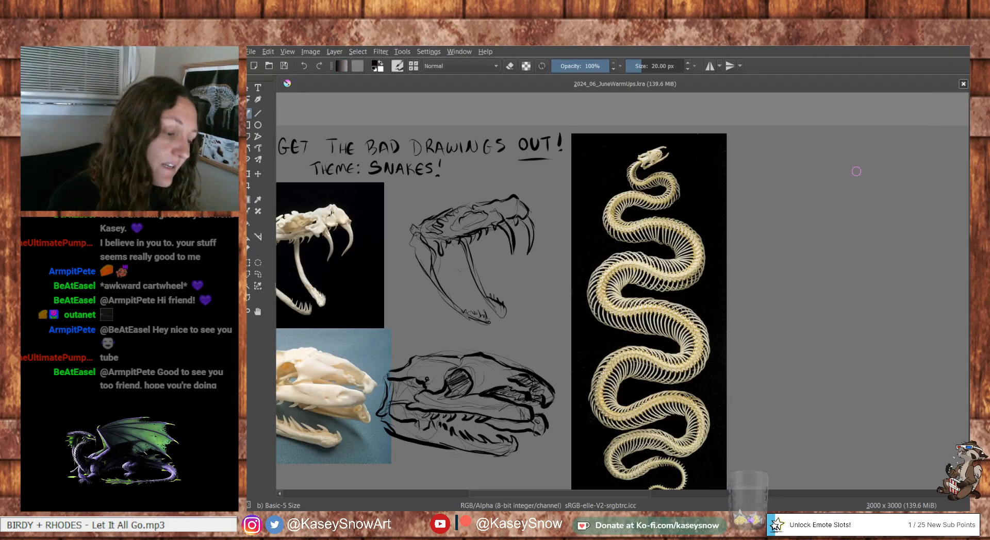
pyautogui.moveTo(794, 202)
pyautogui.mouseDown()
pyautogui.moveTo(811, 190)
pyautogui.moveTo(843, 203)
pyautogui.moveTo(786, 286)
pyautogui.moveTo(917, 307)
pyautogui.moveTo(812, 379)
pyautogui.moveTo(831, 415)
pyautogui.mouseUp()
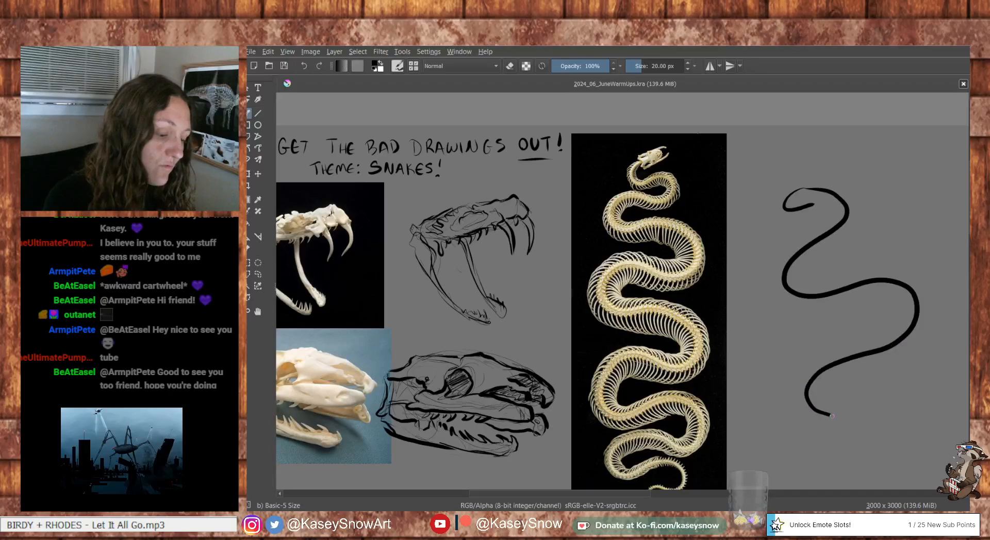
pyautogui.moveTo(797, 388)
pyautogui.mouseDown()
pyautogui.moveTo(905, 306)
pyautogui.moveTo(771, 294)
pyautogui.moveTo(814, 224)
pyautogui.moveTo(848, 204)
pyautogui.mouseUp()
pyautogui.hotkey('ctrl', 'z')
pyautogui.hotkey('ctrl', 'z')
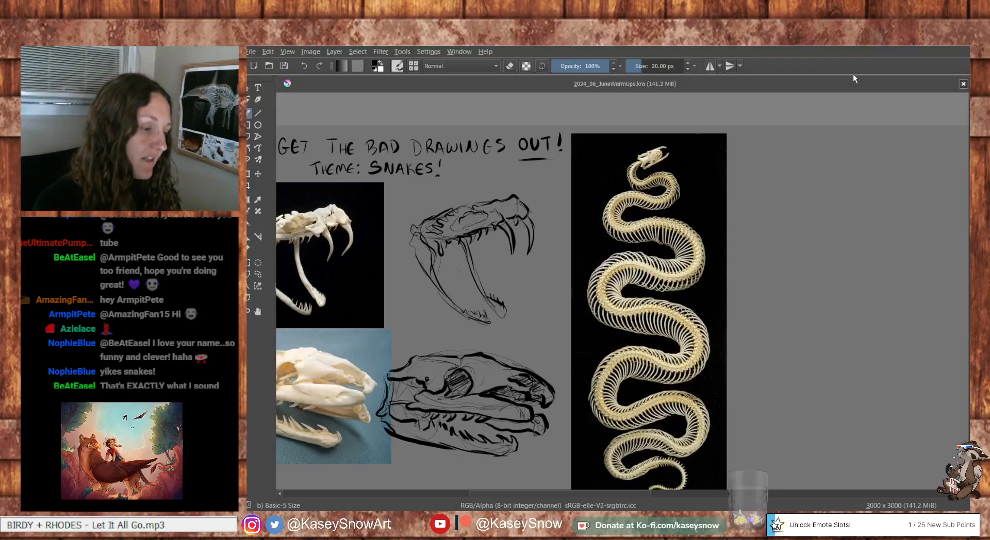
# Paste the open-mouthed pale snake photo, interpreting its colors as Web (sRGB), and place it beside the upper part of the skeleton photo
pyautogui.moveTo(728, 325); pyautogui.dragTo(824, 290)
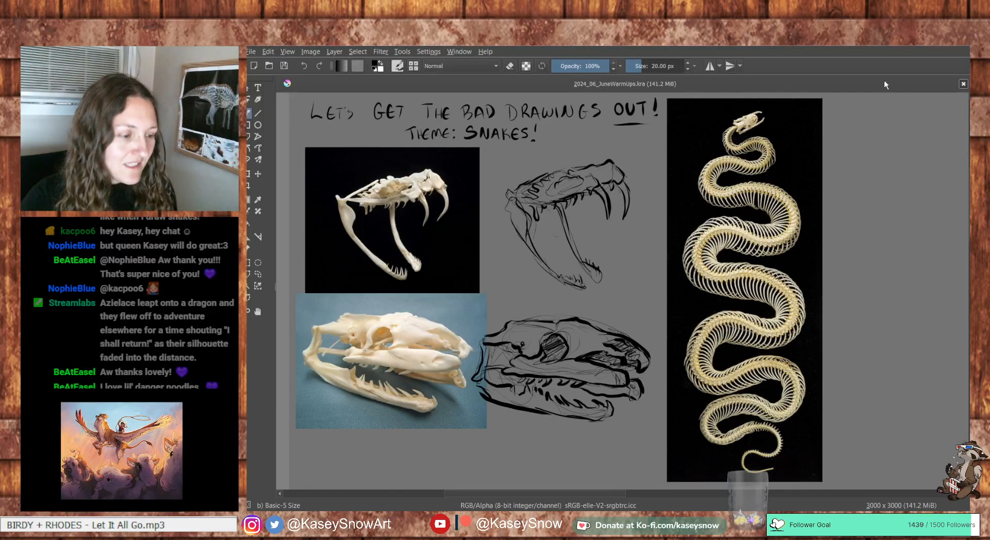
pyautogui.moveTo(906, 236); pyautogui.dragTo(692, 289)
pyautogui.hotkey('ctrl', 'v')
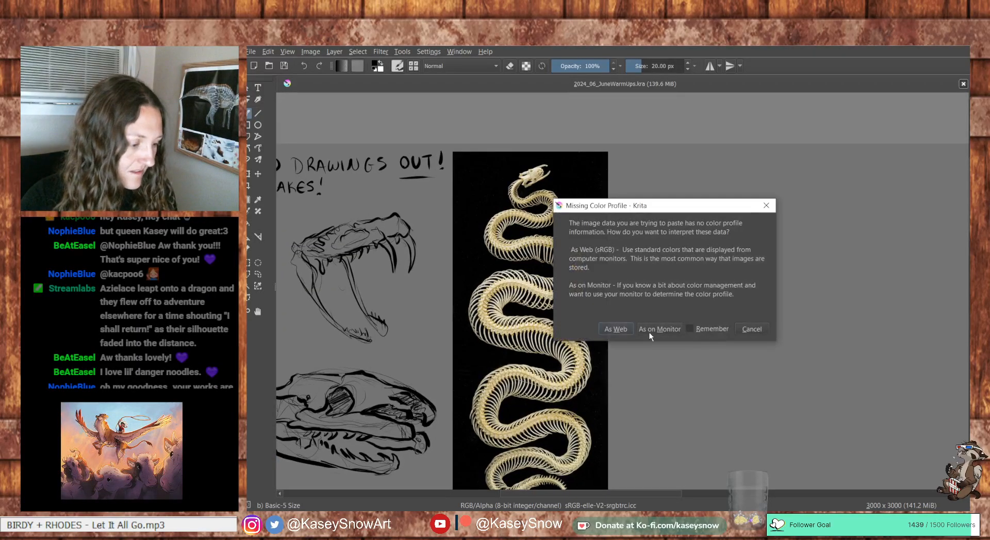
pyautogui.click(616, 328)
pyautogui.moveTo(788, 447); pyautogui.dragTo(812, 279)
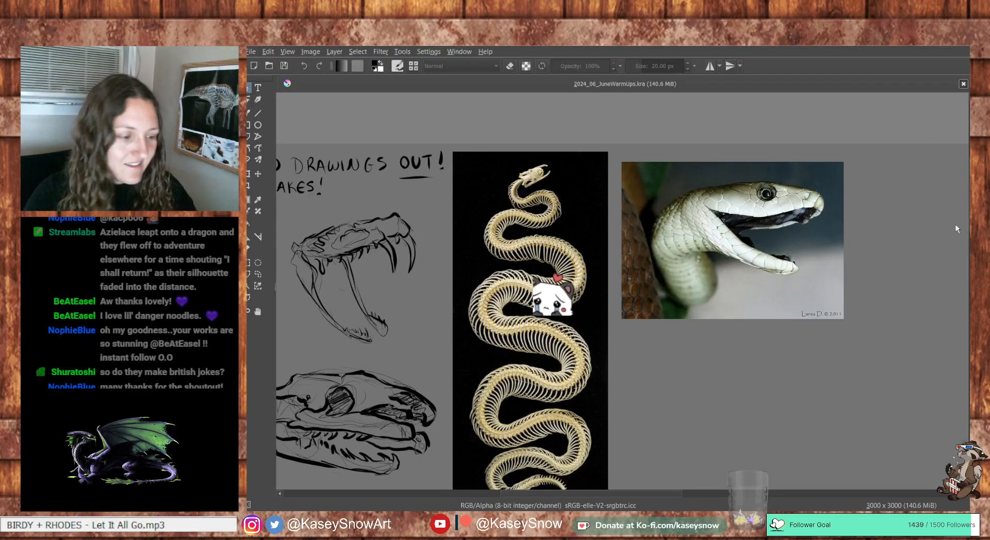
# Paste the green snake photo, scale it down to about 70 percent, and place it directly below the lower skull photo
pyautogui.moveTo(733, 395); pyautogui.dragTo(960, 210)
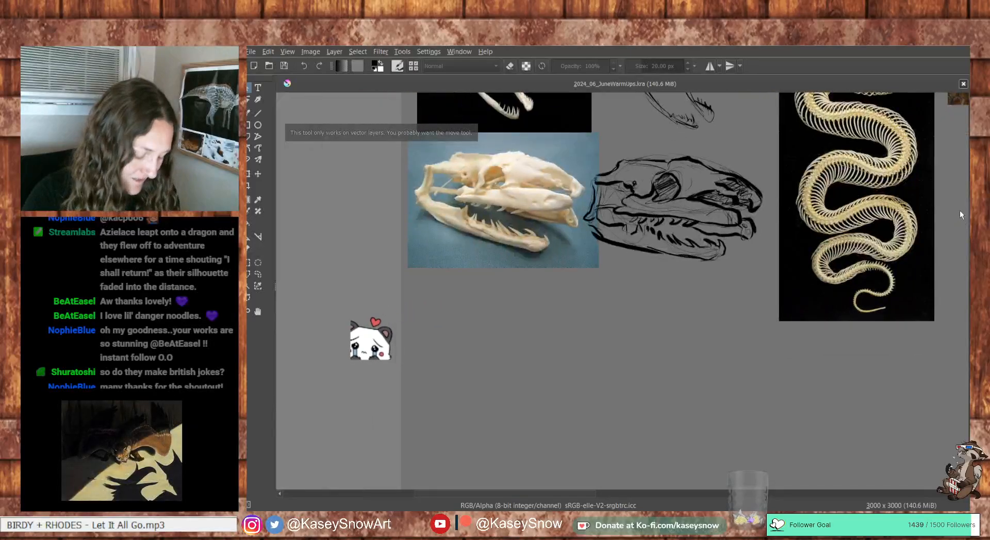
pyautogui.hotkey('ctrl', 'v')
pyautogui.press('Return')
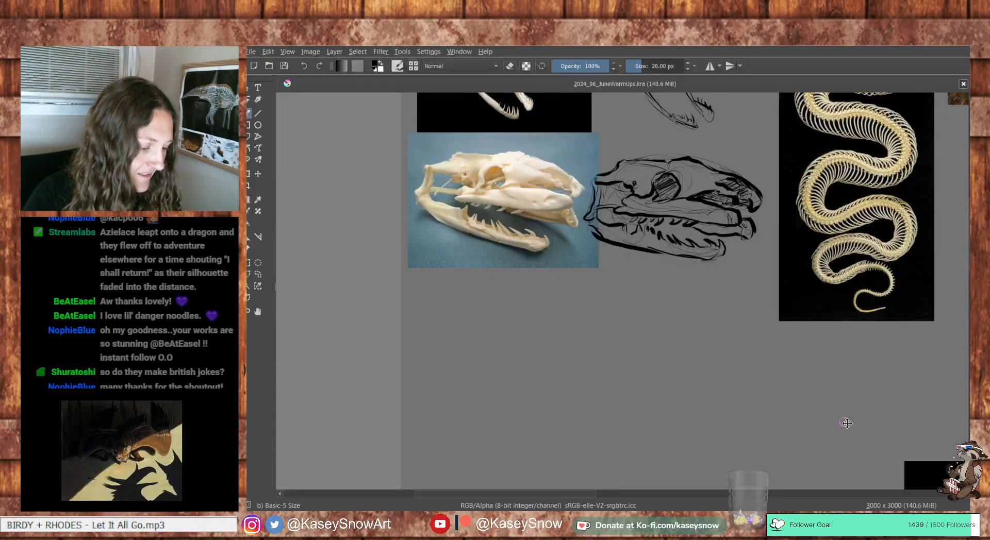
pyautogui.hotkey('ctrl', 't')
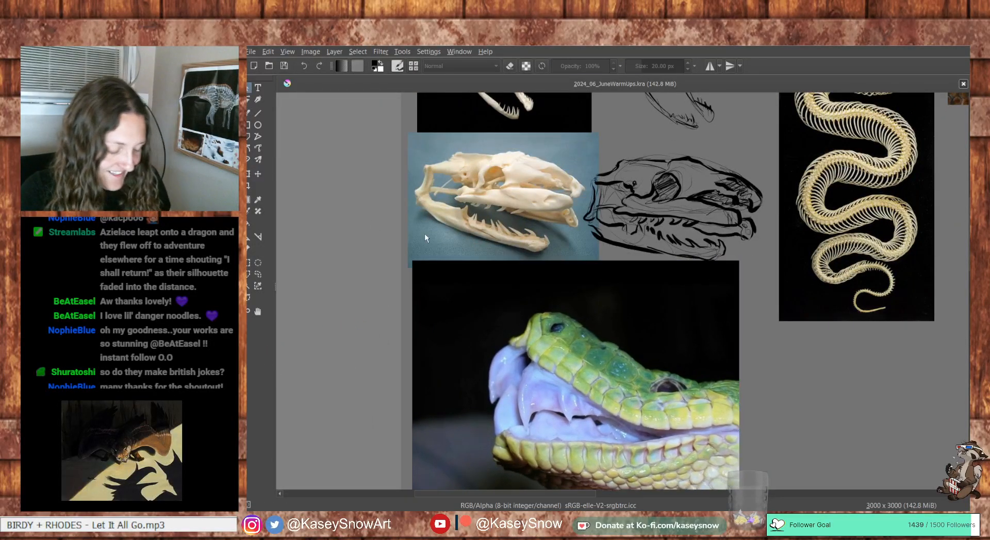
pyautogui.moveTo(739, 261); pyautogui.dragTo(645, 338)
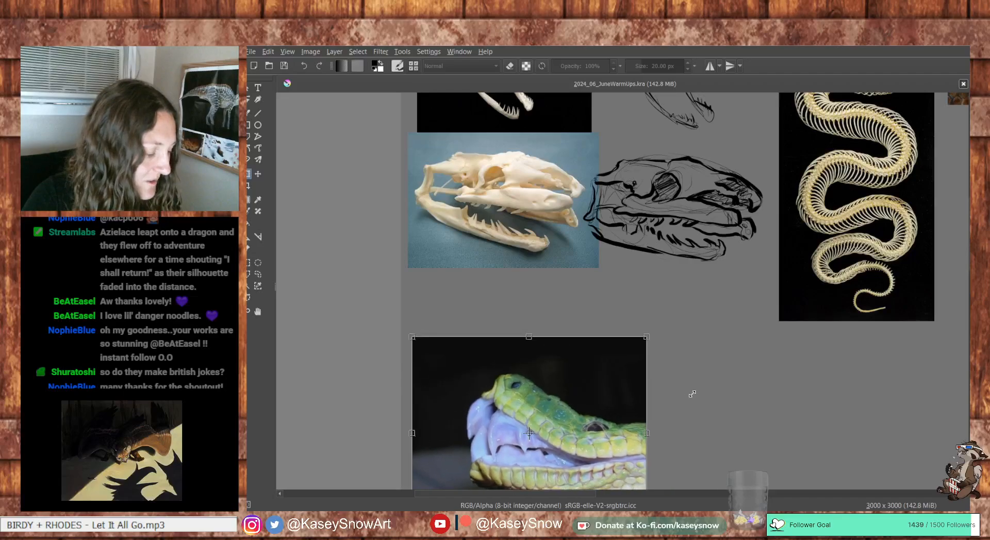
pyautogui.moveTo(611, 413); pyautogui.dragTo(595, 324)
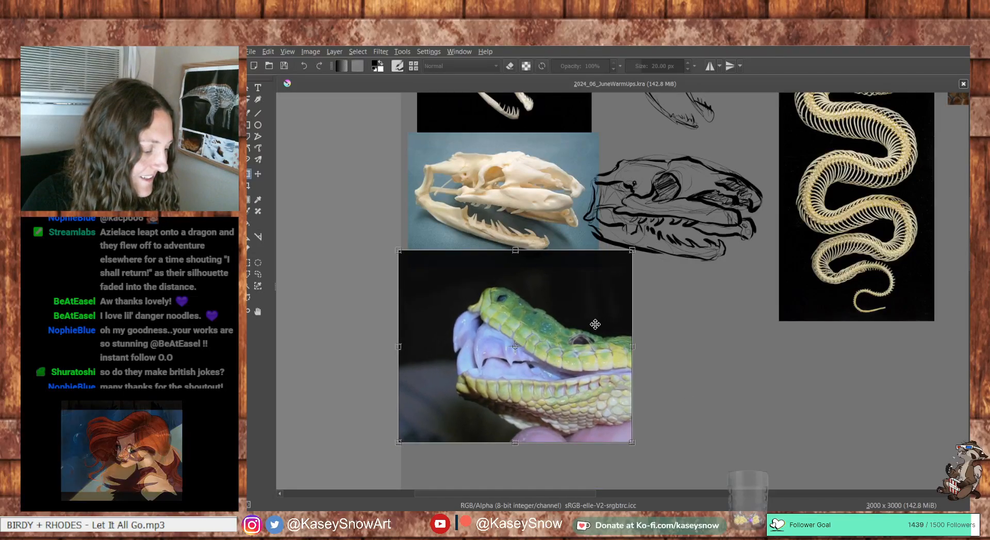
pyautogui.press('Return')
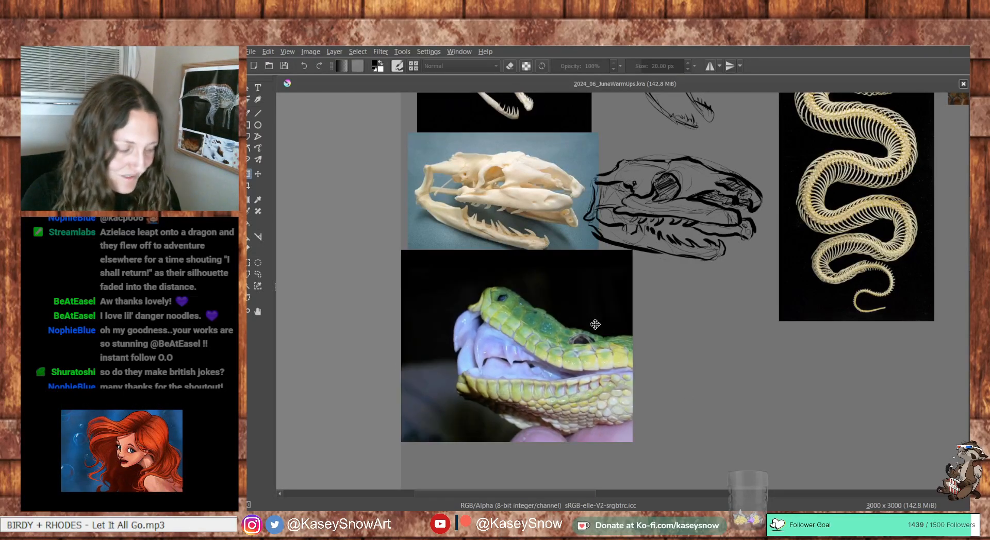
# Examine the mouths and head shapes in the green and pale snake photos and compare them with the skull references
pyautogui.moveTo(821, 260); pyautogui.dragTo(756, 271)
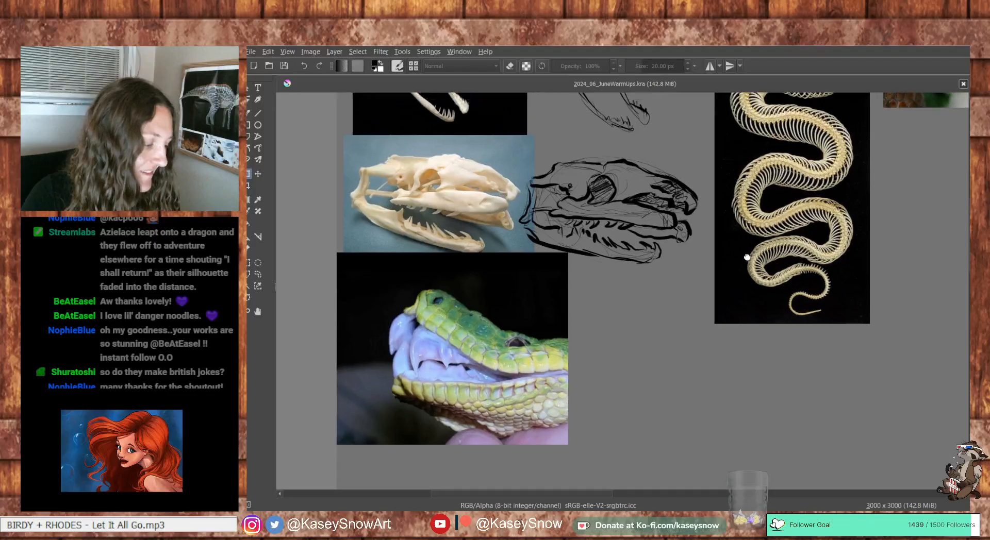
pyautogui.moveTo(848, 192)
pyautogui.mouseDown()
pyautogui.moveTo(803, 231)
pyautogui.moveTo(711, 350)
pyautogui.moveTo(714, 327)
pyautogui.moveTo(856, 181)
pyautogui.moveTo(628, 314)
pyautogui.moveTo(834, 199)
pyautogui.mouseUp()
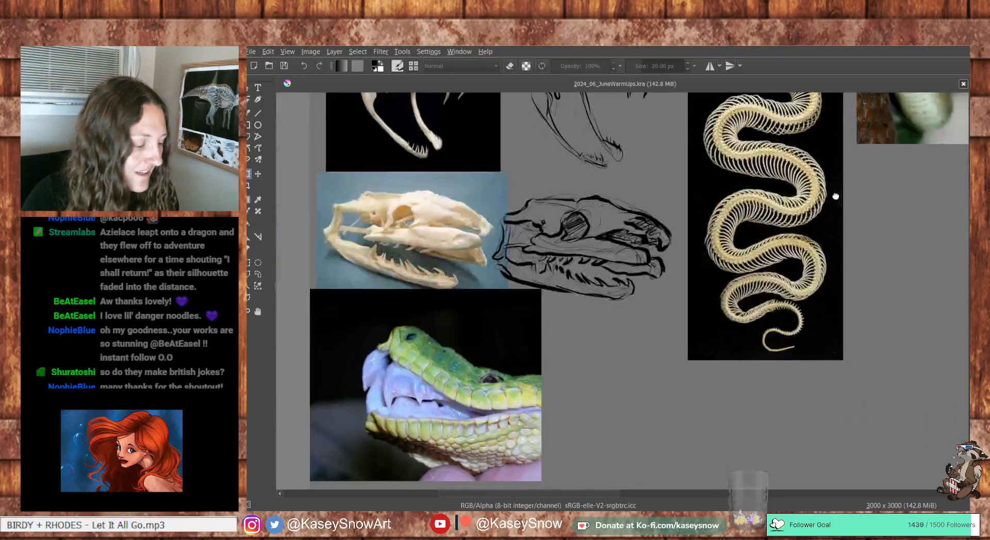
pyautogui.moveTo(658, 346); pyautogui.dragTo(581, 350)
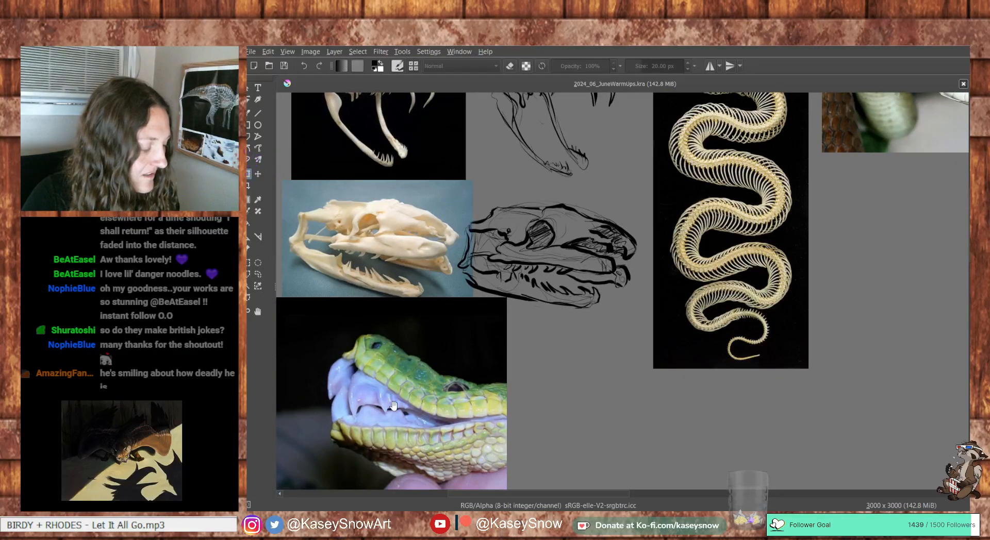
pyautogui.moveTo(442, 378); pyautogui.dragTo(457, 412)
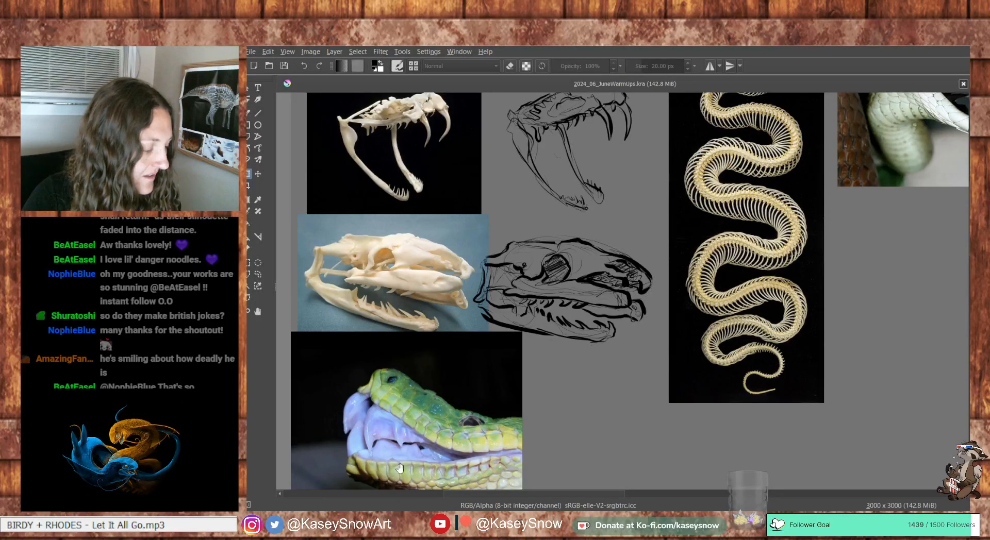
pyautogui.moveTo(955, 126); pyautogui.dragTo(761, 208)
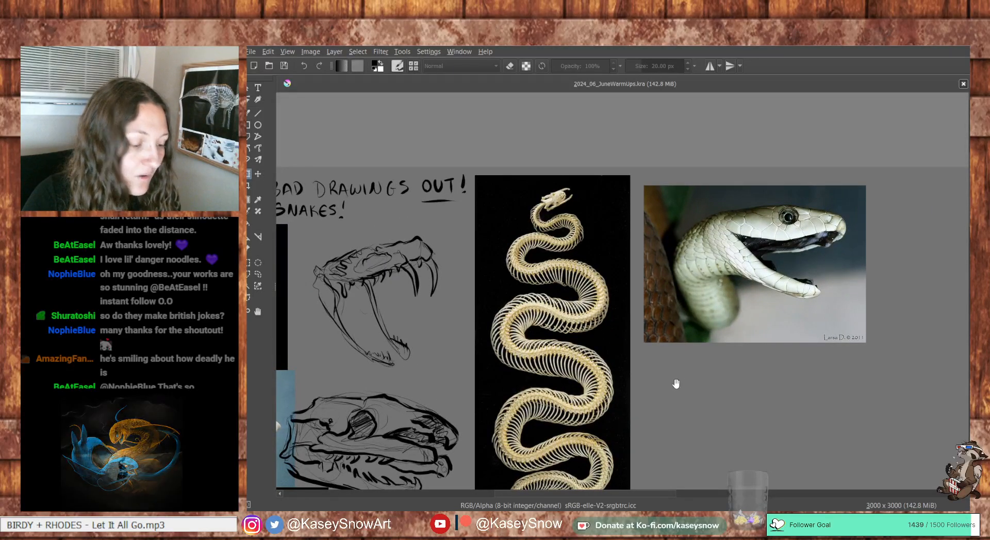
pyautogui.moveTo(674, 382); pyautogui.dragTo(779, 239)
pyautogui.moveTo(625, 317)
pyautogui.mouseDown()
pyautogui.moveTo(681, 313)
pyautogui.moveTo(721, 412)
pyautogui.moveTo(672, 384)
pyautogui.moveTo(676, 363)
pyautogui.moveTo(704, 392)
pyautogui.moveTo(582, 411)
pyautogui.moveTo(404, 500)
pyautogui.moveTo(673, 361)
pyautogui.moveTo(721, 281)
pyautogui.mouseUp()
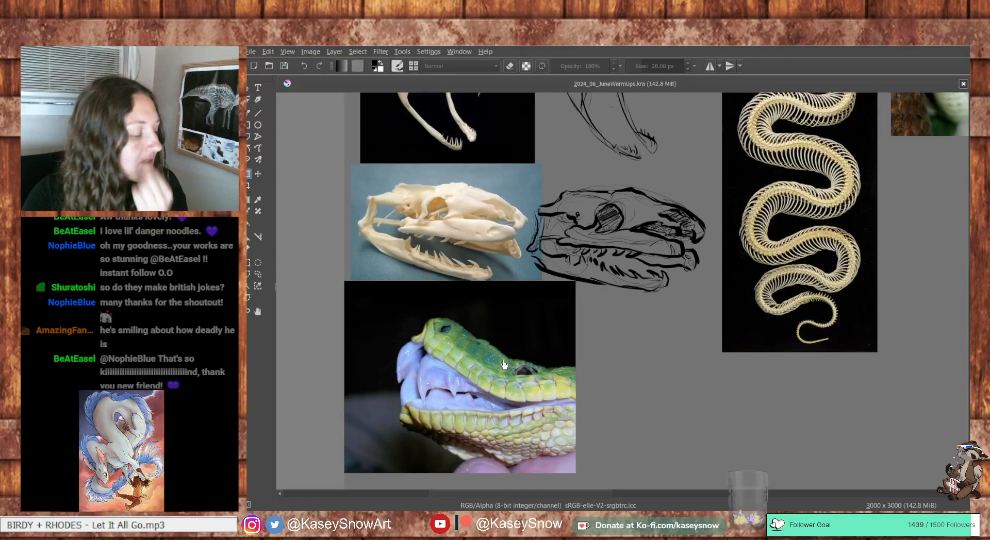
pyautogui.moveTo(597, 289); pyautogui.dragTo(356, 455)
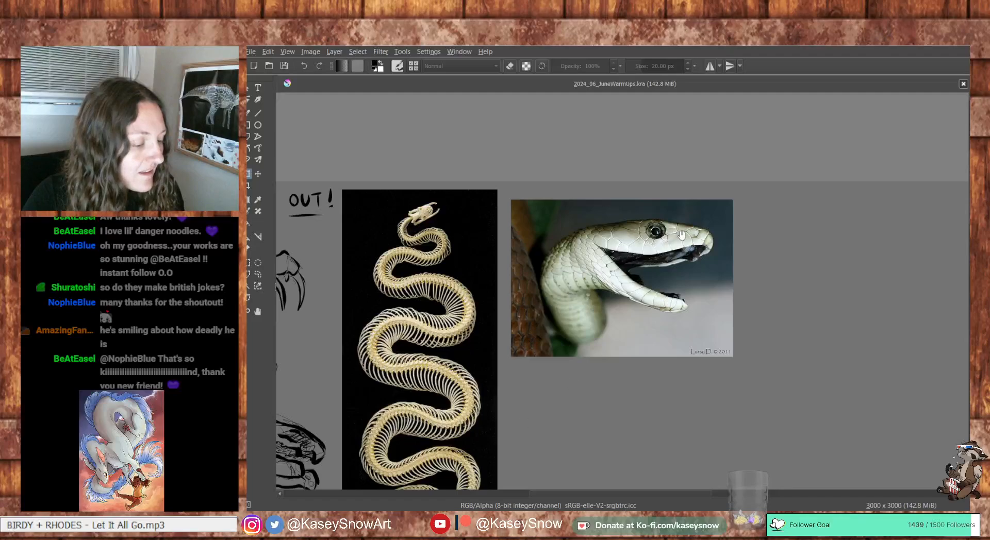
pyautogui.moveTo(711, 254)
pyautogui.mouseDown()
pyautogui.moveTo(661, 394)
pyautogui.moveTo(743, 294)
pyautogui.mouseUp()
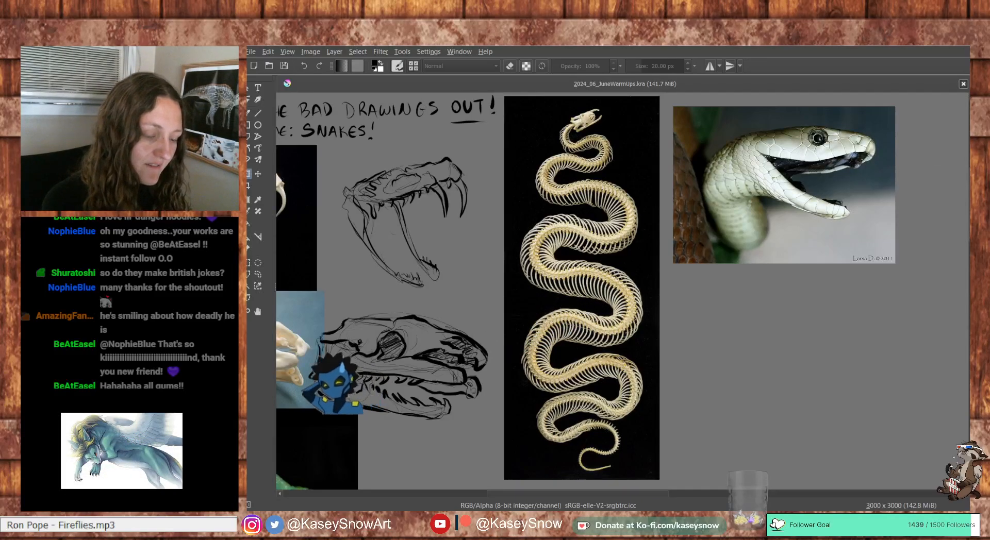
pyautogui.hotkey('ctrl', 't')
pyautogui.moveTo(900, 354); pyautogui.dragTo(851, 403)
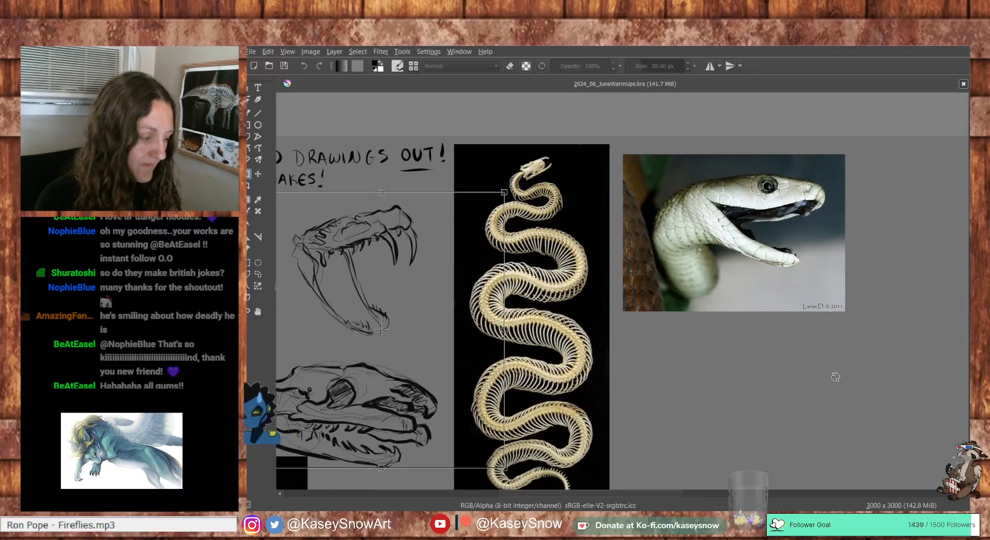
pyautogui.press('b')
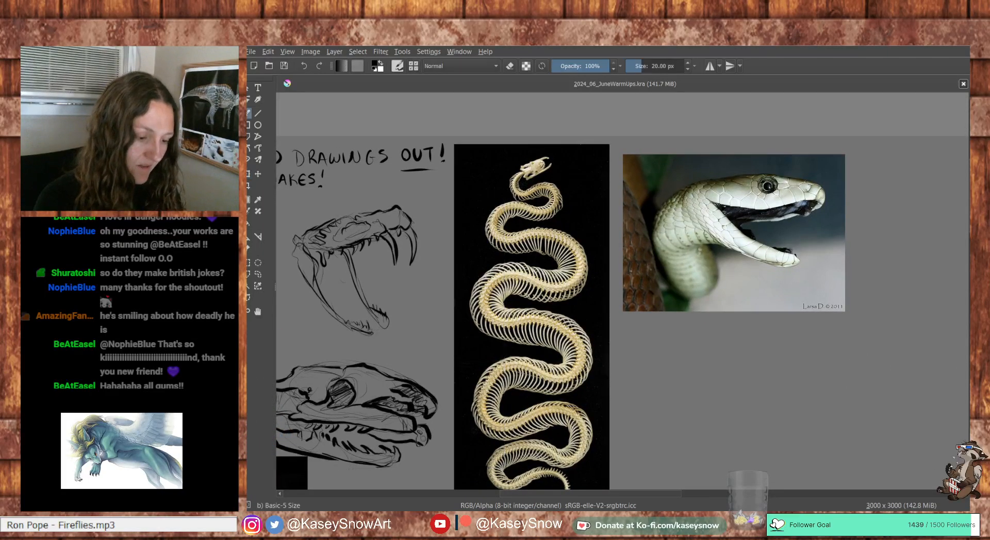
pyautogui.moveTo(898, 354); pyautogui.dragTo(893, 456)
pyautogui.hotkey('ctrl', 'z')
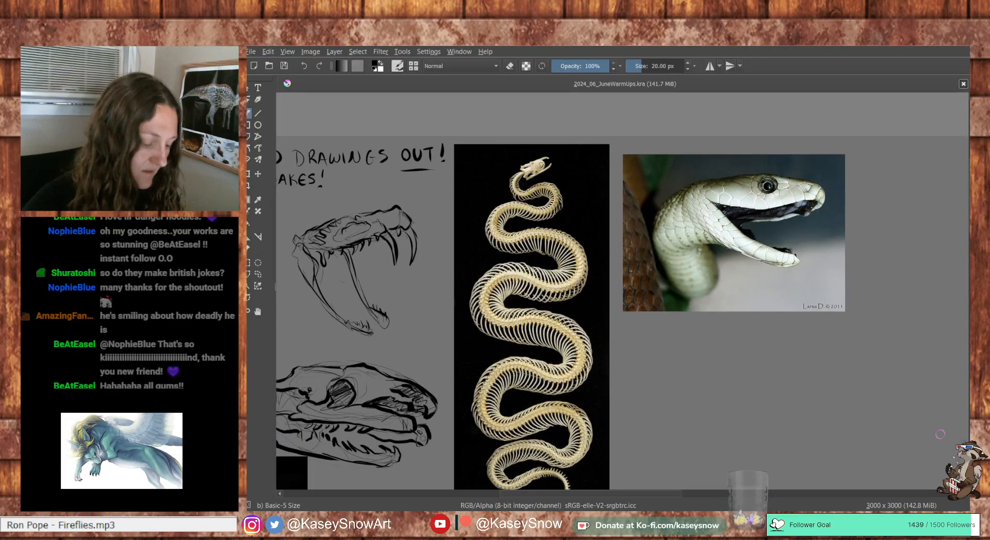
# Sketch the pale snake's open-mouthed head below its photo, then outline the upper head and upper mouth line boldly
pyautogui.moveTo(818, 390); pyautogui.dragTo(784, 372)
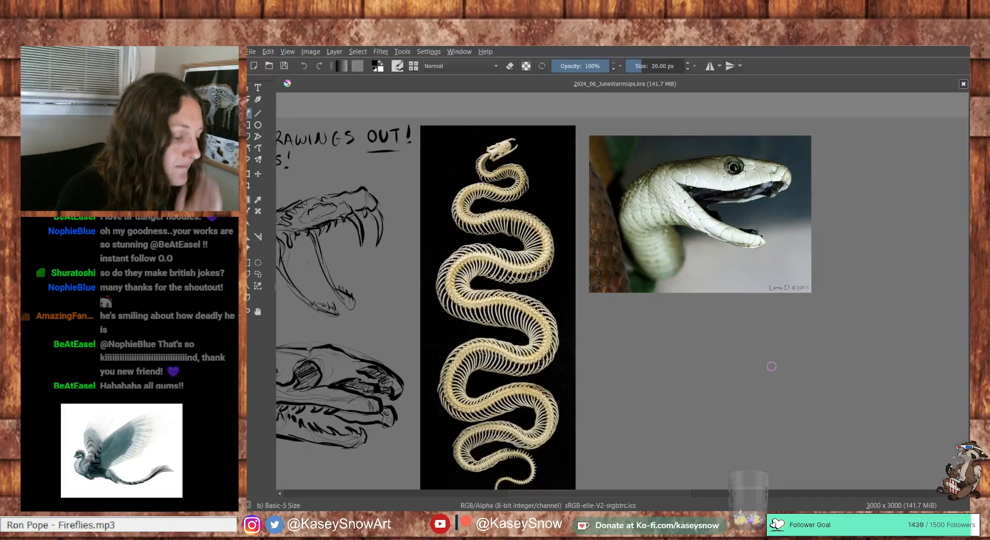
pyautogui.moveTo(632, 379)
pyautogui.mouseDown()
pyautogui.moveTo(664, 347)
pyautogui.moveTo(693, 338)
pyautogui.moveTo(654, 398)
pyautogui.moveTo(754, 426)
pyautogui.moveTo(729, 327)
pyautogui.mouseUp()
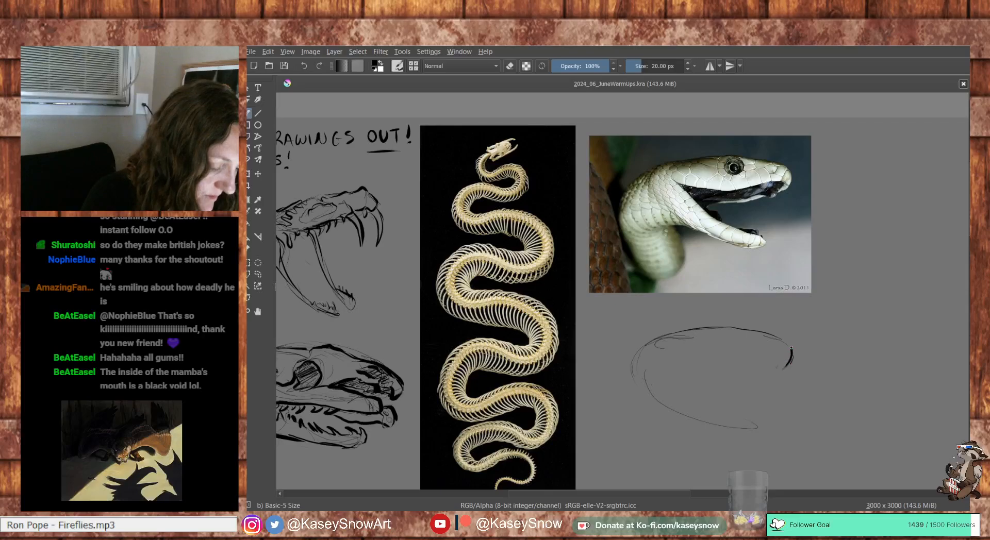
pyautogui.moveTo(785, 342)
pyautogui.mouseDown()
pyautogui.moveTo(738, 327)
pyautogui.moveTo(661, 334)
pyautogui.moveTo(604, 384)
pyautogui.mouseUp()
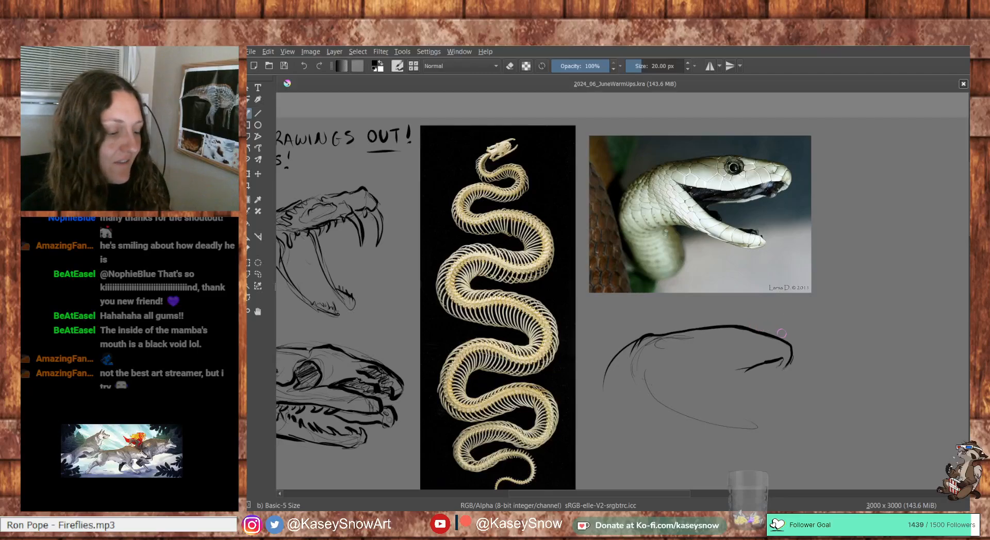
pyautogui.hotkey('ctrl', 'z')
pyautogui.hotkey('ctrl', 'z')
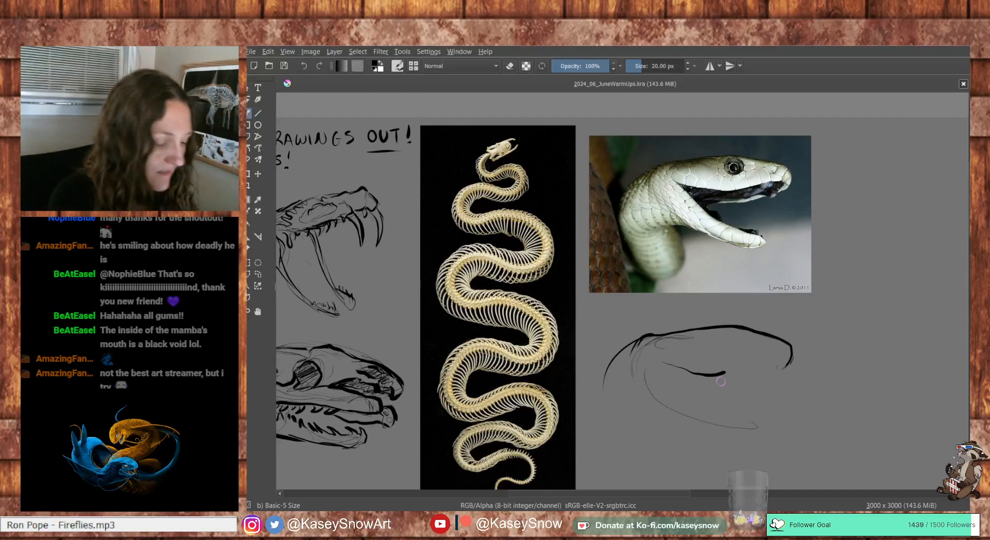
pyautogui.hotkey('ctrl', 'z')
pyautogui.moveTo(685, 367)
pyautogui.mouseDown()
pyautogui.moveTo(726, 374)
pyautogui.moveTo(780, 356)
pyautogui.mouseUp()
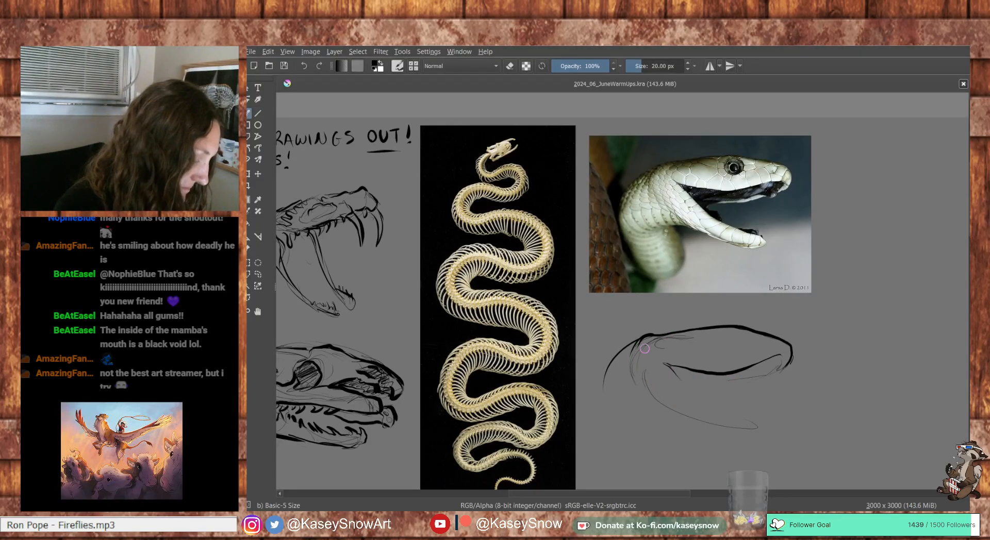
# Draw the pale snake's opened lower jaw from the mouth corner to the chin, with curved lines at the back of the head
pyautogui.moveTo(645, 349); pyautogui.dragTo(651, 401)
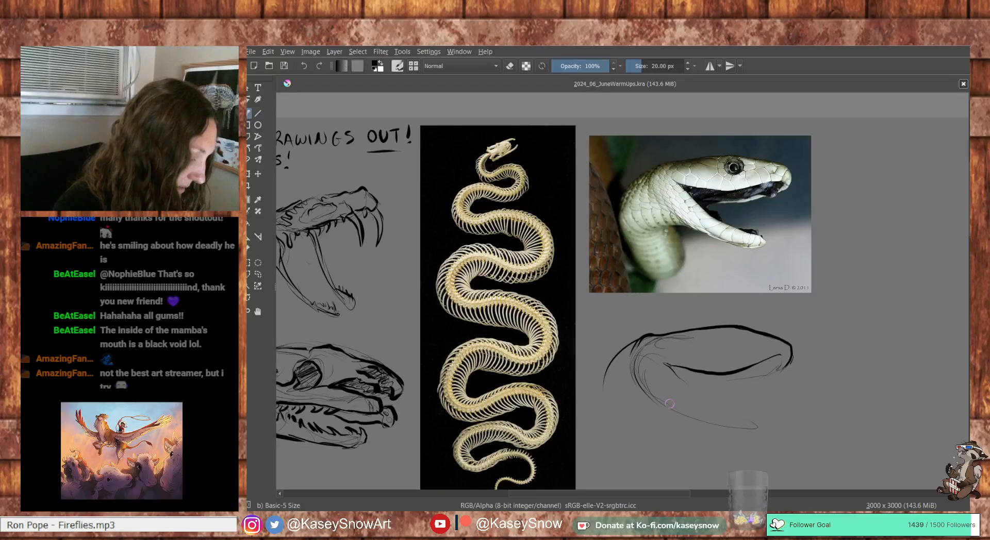
pyautogui.moveTo(693, 390); pyautogui.dragTo(748, 420)
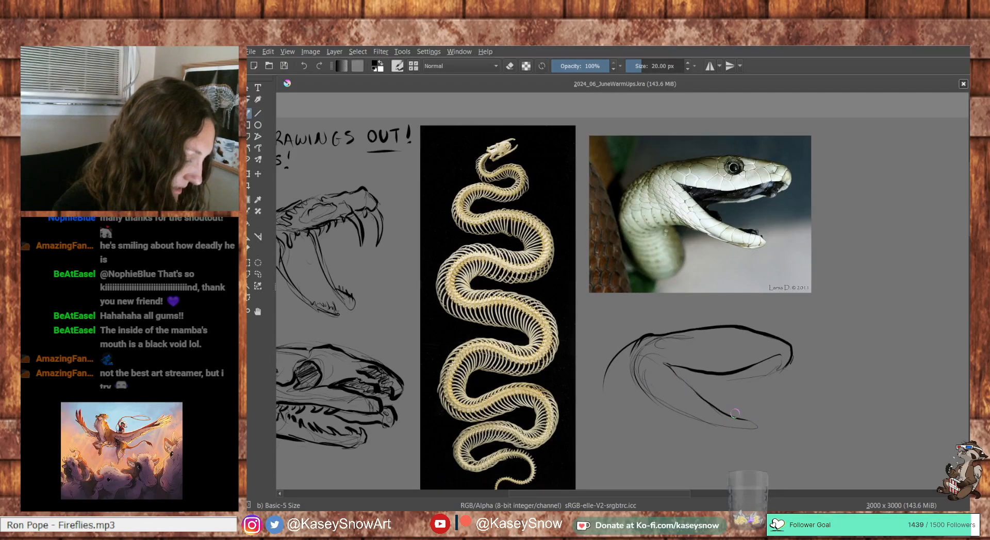
pyautogui.moveTo(650, 393); pyautogui.dragTo(740, 433)
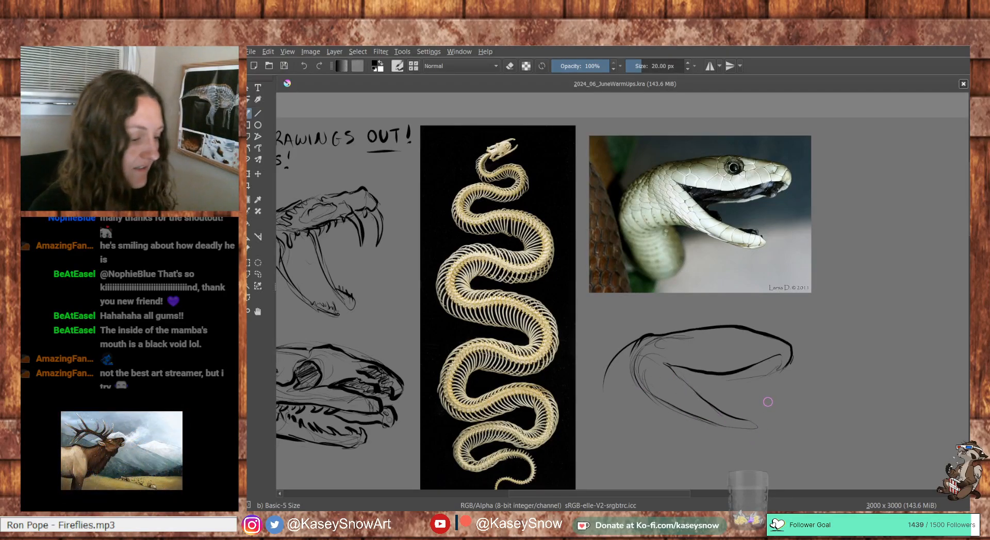
# Try a bold stroke along the lower jaw of the upper skull study
pyautogui.moveTo(653, 440); pyautogui.dragTo(739, 413)
pyautogui.moveTo(362, 260); pyautogui.dragTo(385, 283)
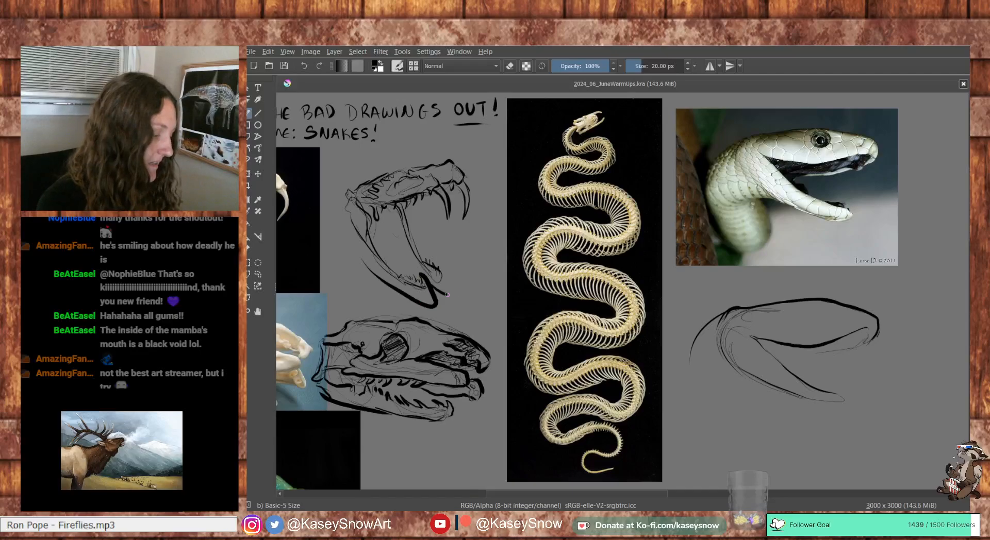
pyautogui.moveTo(815, 358); pyautogui.dragTo(780, 376)
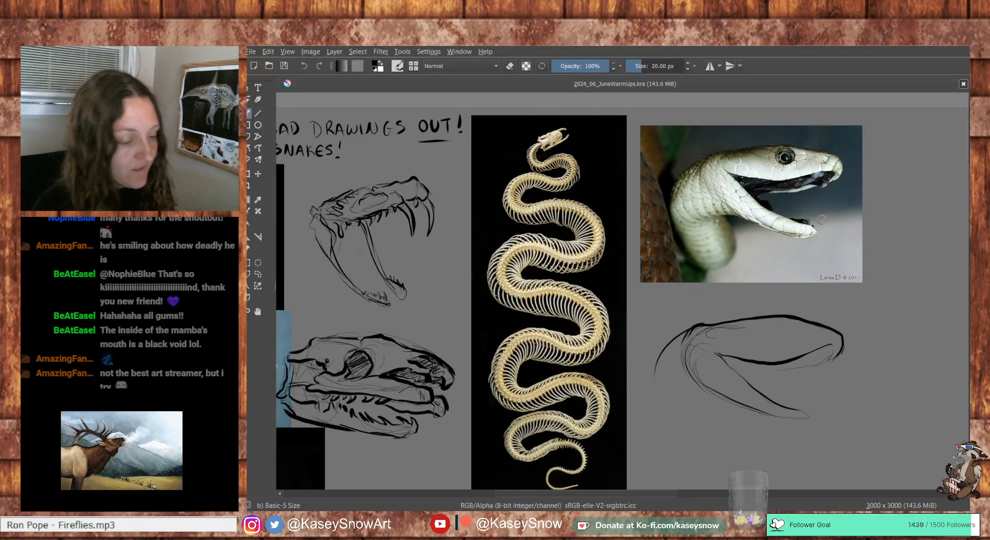
# Round off the tip of the pale snake's lower jaw and draw the throat line and the outer curve of the neck
pyautogui.moveTo(797, 410); pyautogui.dragTo(816, 418)
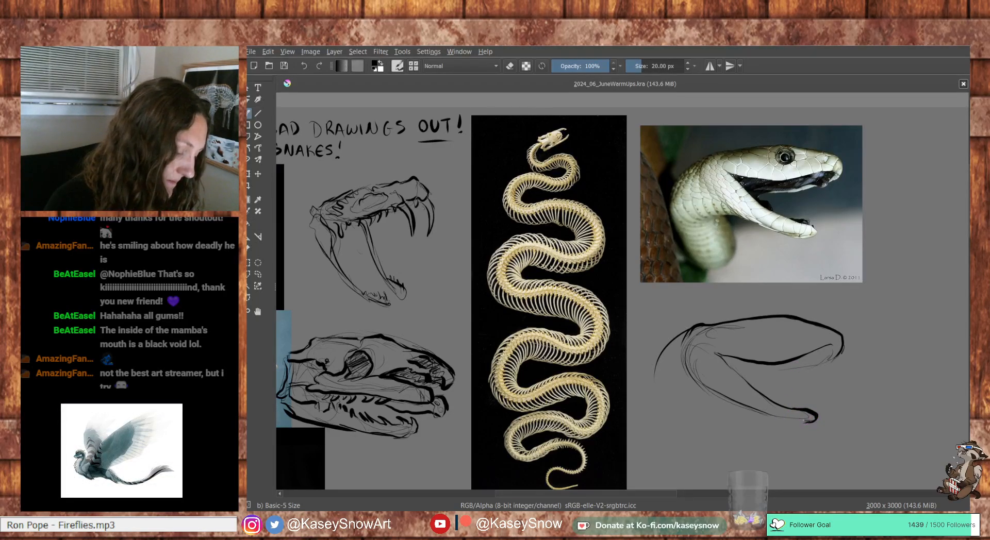
pyautogui.moveTo(735, 405)
pyautogui.mouseDown()
pyautogui.moveTo(713, 402)
pyautogui.moveTo(678, 363)
pyautogui.mouseUp()
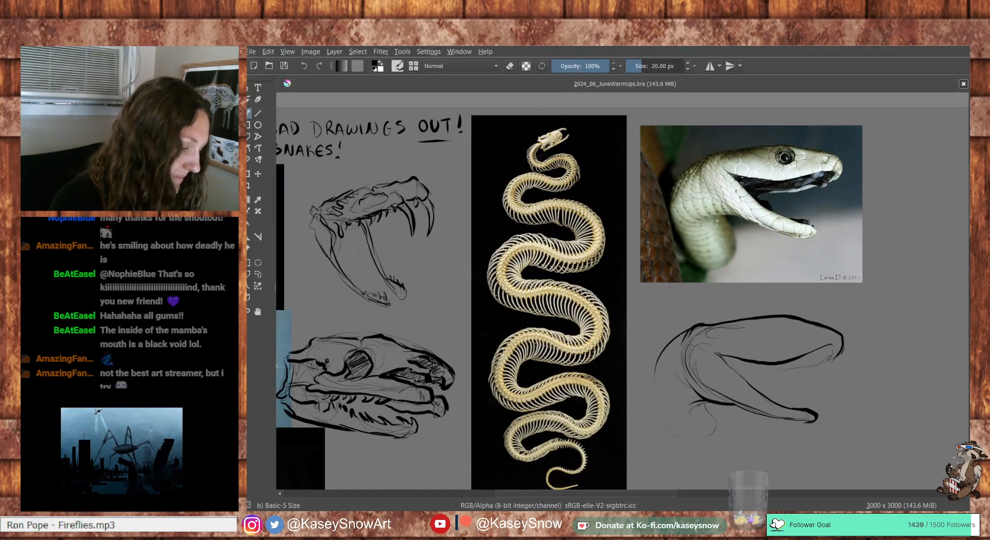
pyautogui.moveTo(688, 325)
pyautogui.mouseDown()
pyautogui.moveTo(656, 353)
pyautogui.moveTo(654, 409)
pyautogui.moveTo(645, 388)
pyautogui.moveTo(664, 432)
pyautogui.mouseUp()
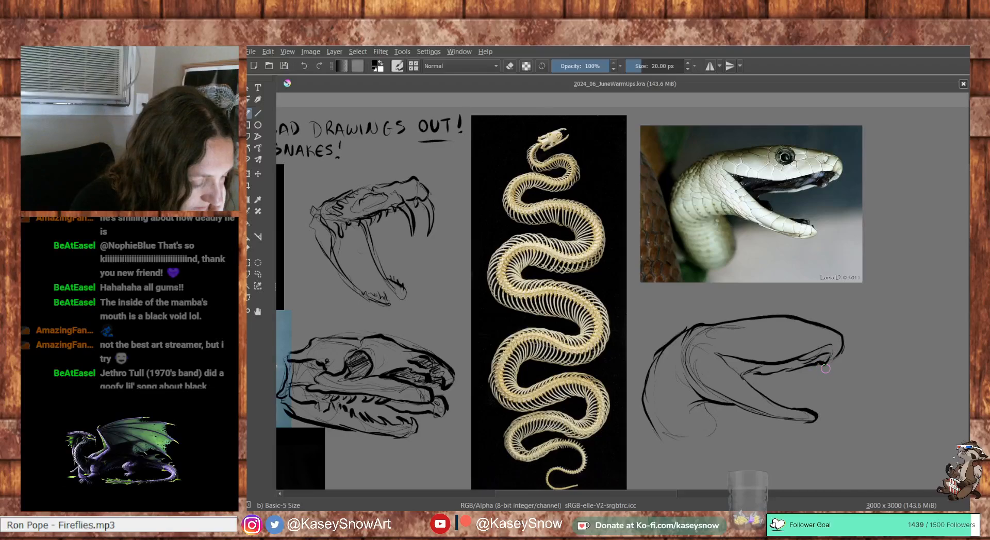
# Draw the inner edges of the upper and lower mouth and refine the lip near the snout
pyautogui.moveTo(825, 364); pyautogui.dragTo(769, 378)
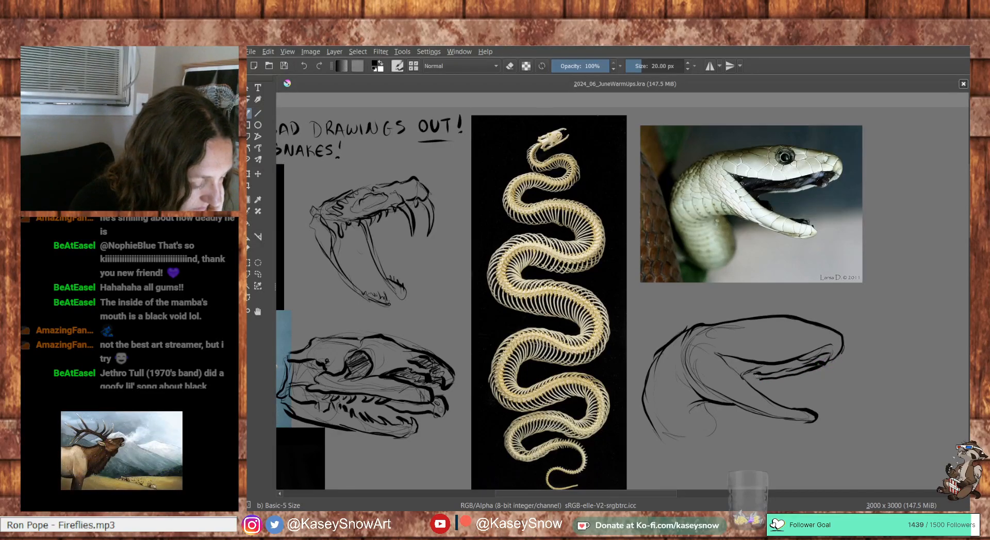
pyautogui.moveTo(769, 391); pyautogui.dragTo(810, 409)
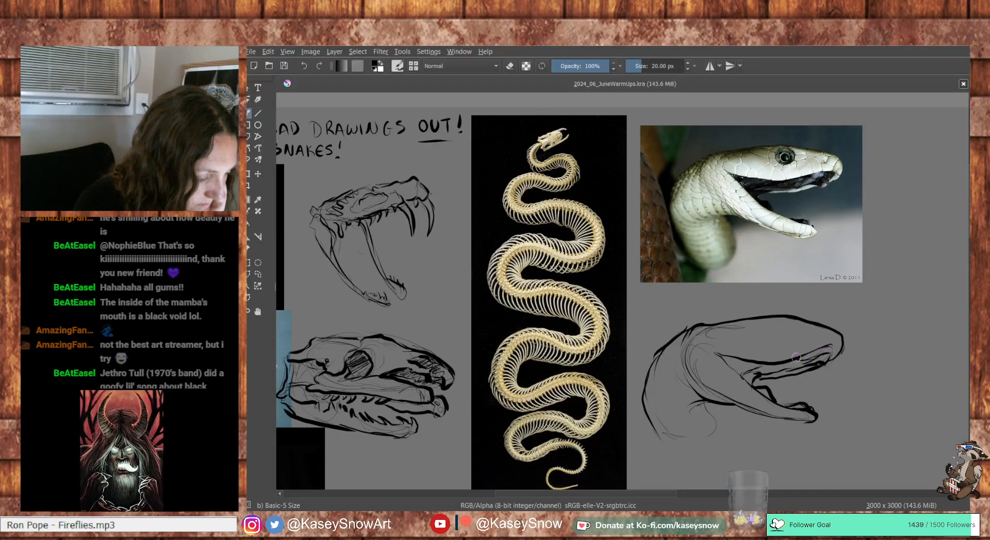
pyautogui.moveTo(820, 349); pyautogui.dragTo(799, 357)
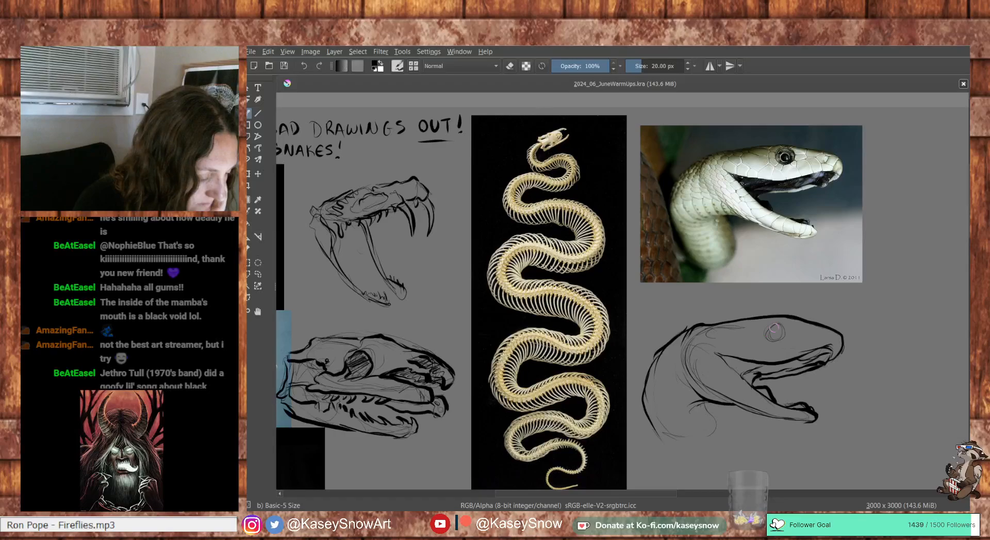
# Draw the round eye with a dark pupil and the first scales behind it, erasing excess scale lines
pyautogui.moveTo(773, 329); pyautogui.dragTo(784, 338)
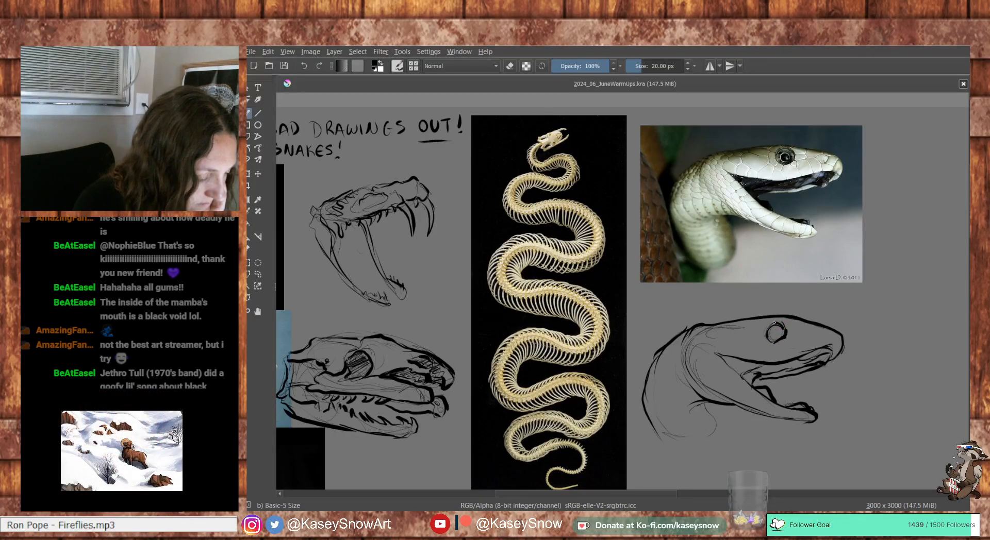
pyautogui.hotkey('ctrl', 'z')
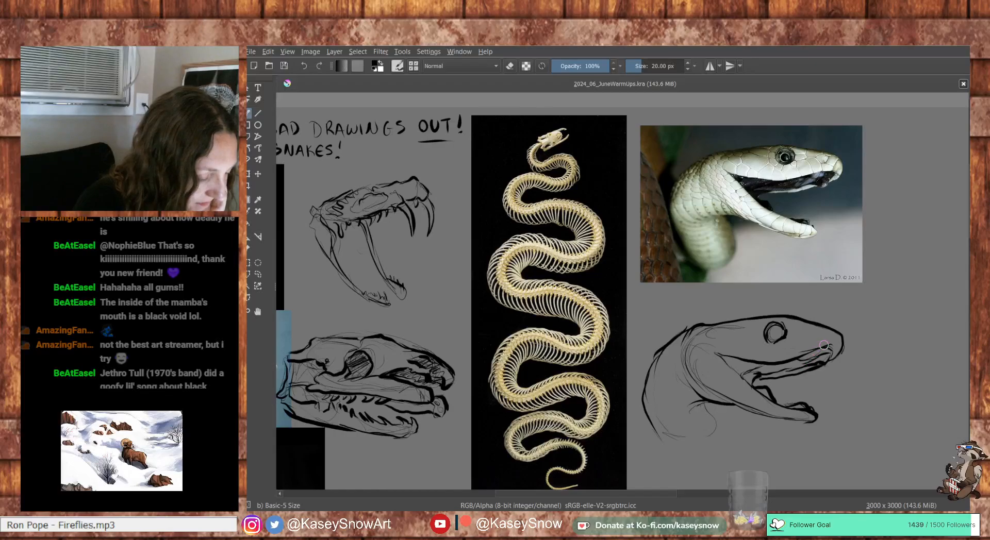
pyautogui.moveTo(825, 346)
pyautogui.mouseDown()
pyautogui.moveTo(769, 362)
pyautogui.moveTo(733, 356)
pyautogui.mouseUp()
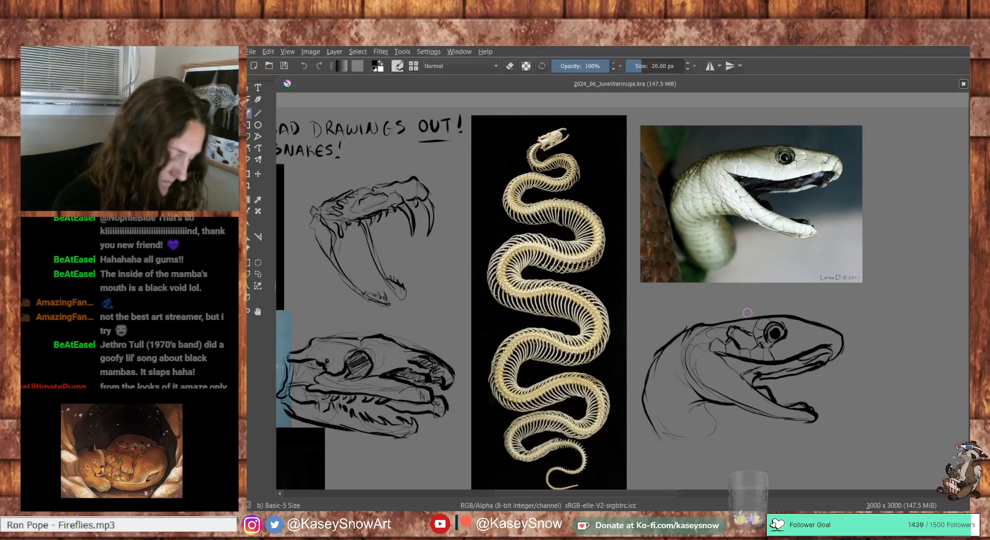
pyautogui.press('e')
pyautogui.moveTo(734, 334); pyautogui.dragTo(754, 336)
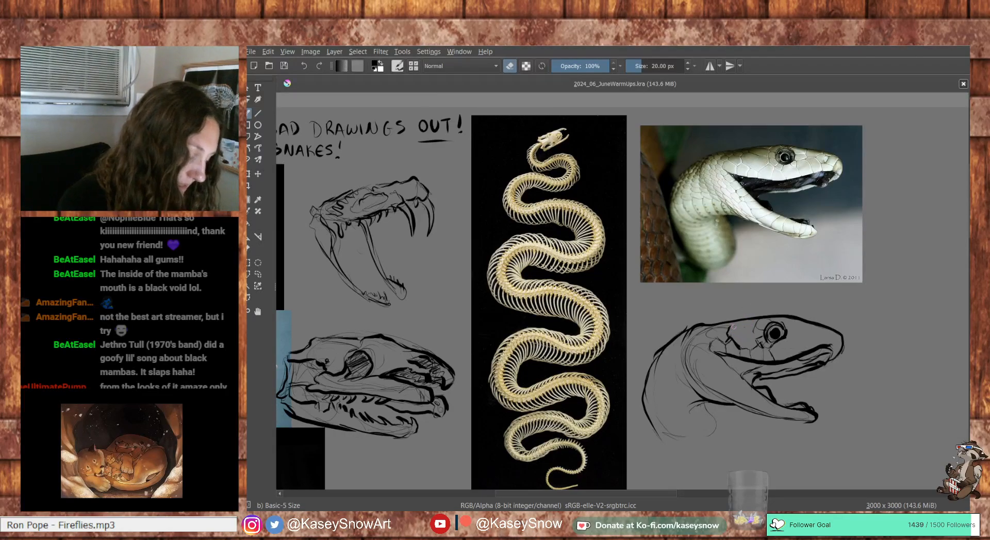
# Extend the scale pattern across the head and upper lip, and clean up the snout outline with the eraser
pyautogui.press('e')
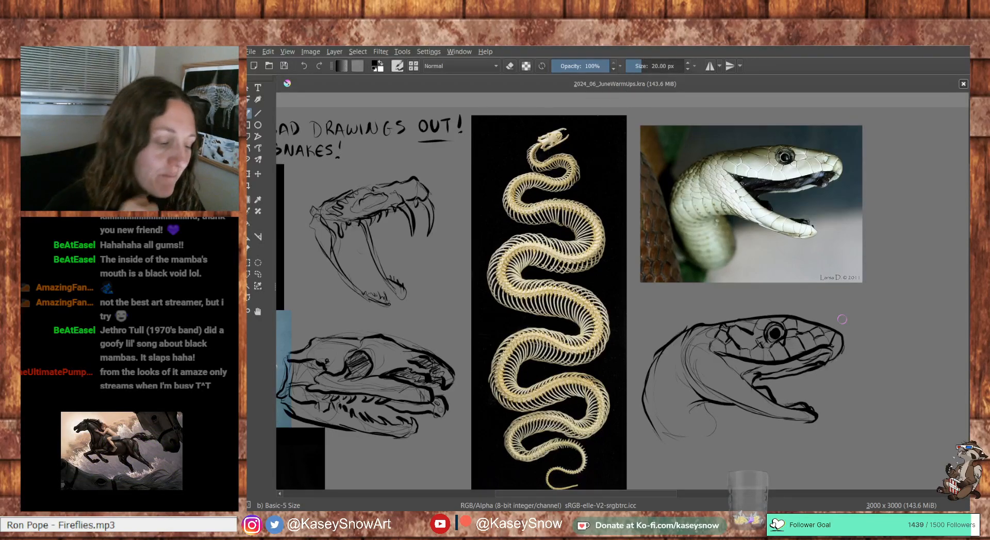
pyautogui.press('e')
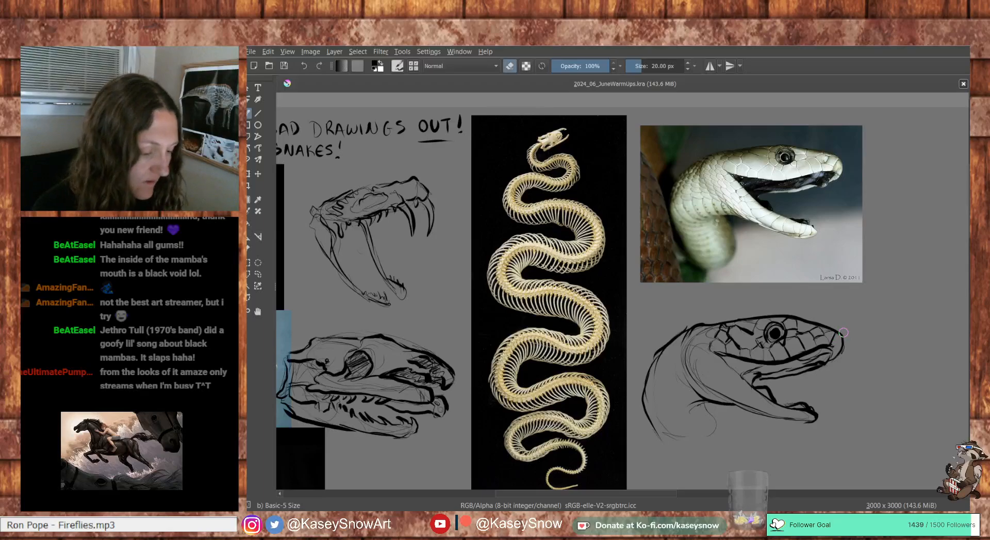
pyautogui.press('e')
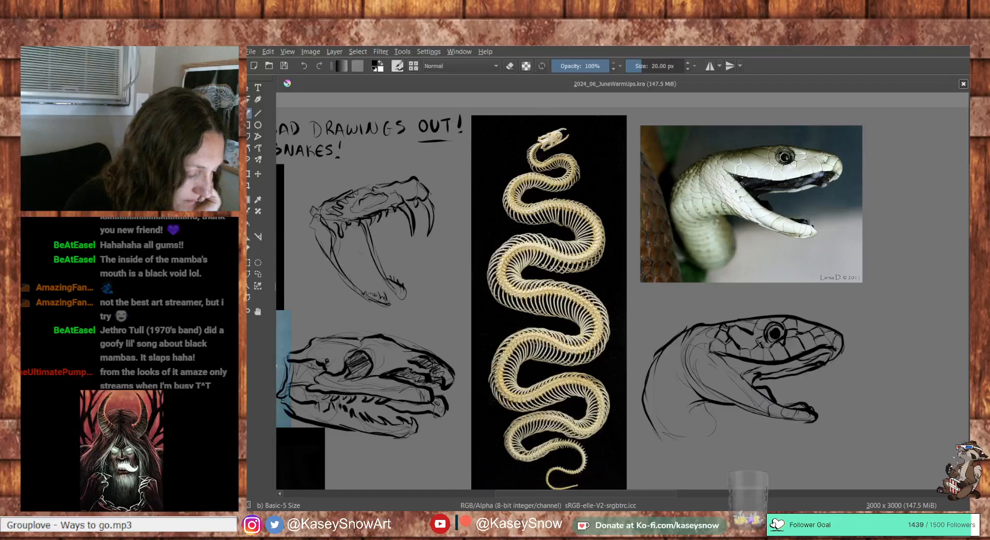
# Add skin folds at the mouth corner and lower jaw, and rework the inner upper mouth with the eraser and brush
pyautogui.moveTo(754, 388); pyautogui.dragTo(764, 399)
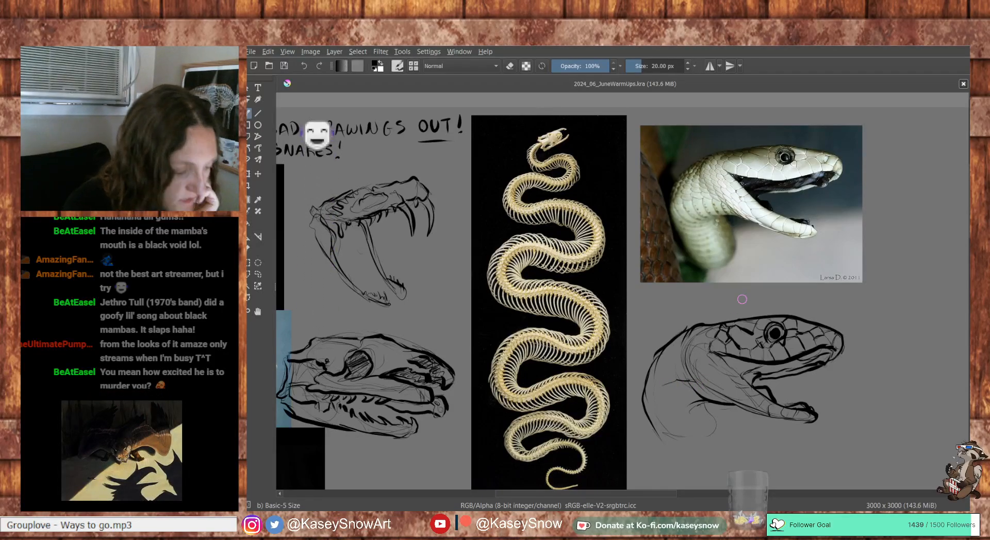
pyautogui.moveTo(722, 204); pyautogui.dragTo(726, 214)
pyautogui.moveTo(711, 198)
pyautogui.mouseDown()
pyautogui.moveTo(718, 212)
pyautogui.moveTo(687, 214)
pyautogui.moveTo(697, 217)
pyautogui.mouseUp()
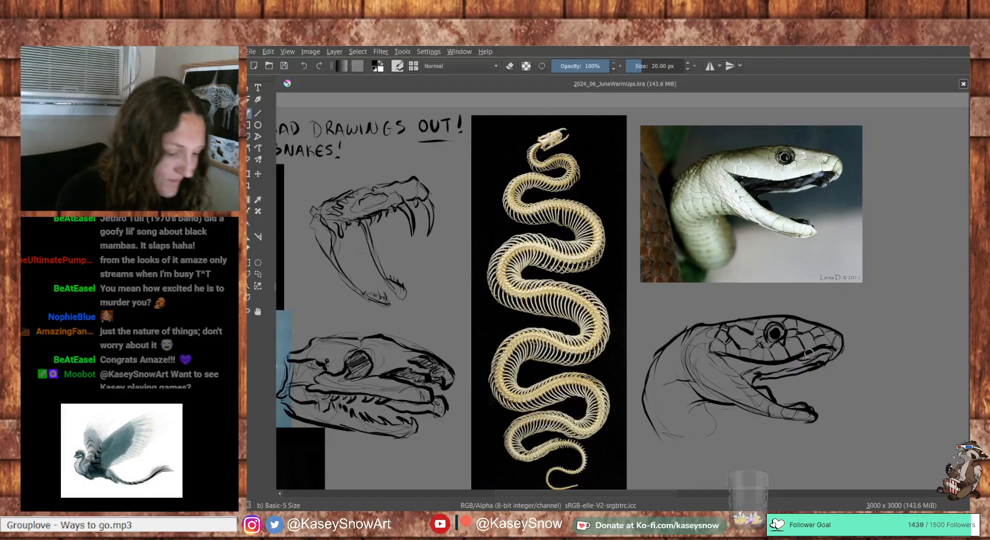
pyautogui.press('e')
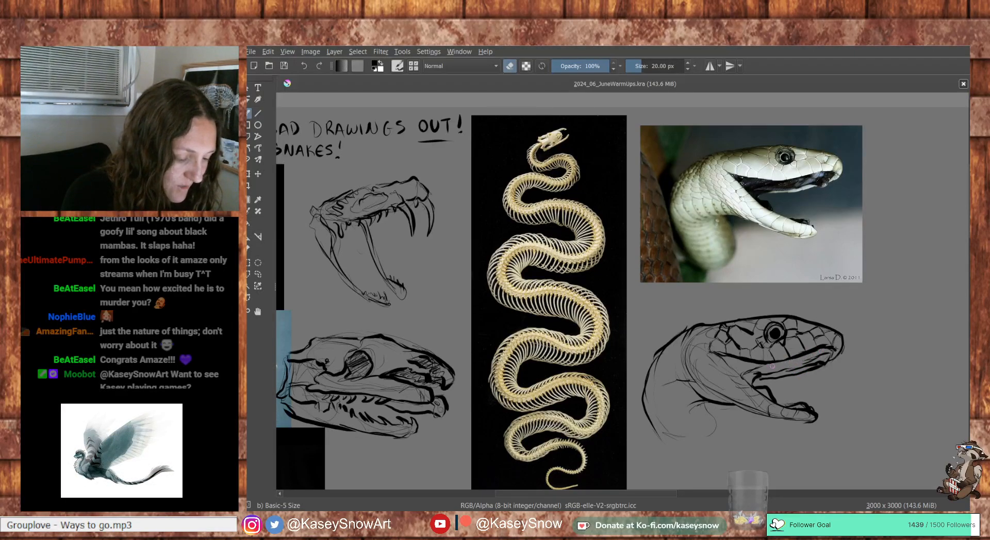
pyautogui.press('e')
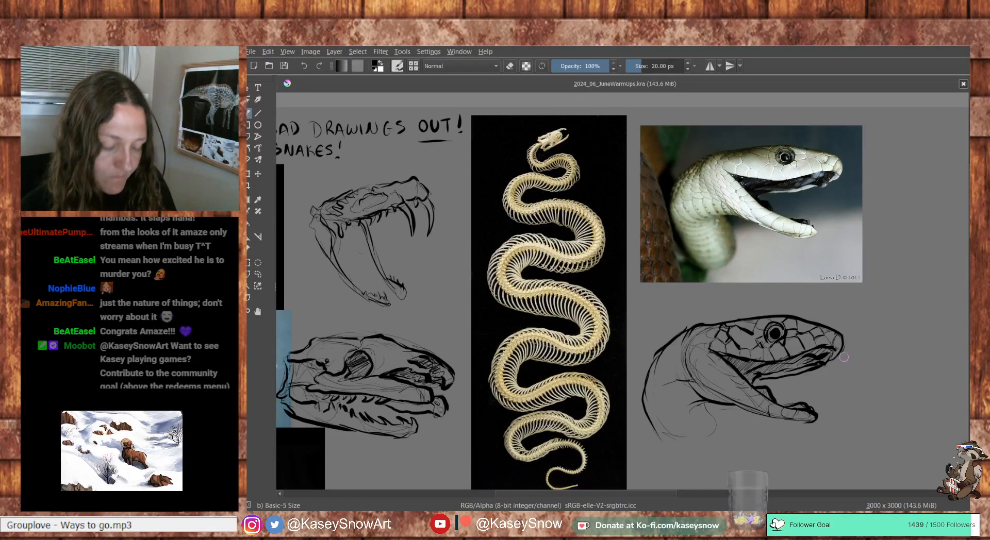
# Enlarge the brush to 32 px and refine the inner edge of the upper mouth, alternating erasing and drawing
pyautogui.press(']')
pyautogui.press(']')
pyautogui.press(']')
pyautogui.press(']')
pyautogui.press(']')
pyautogui.press(']')
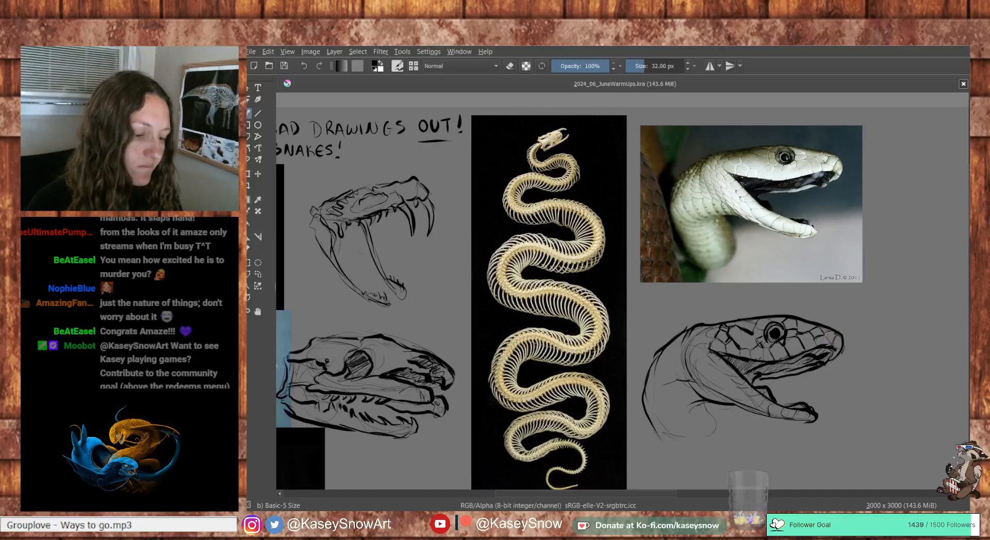
pyautogui.press('e')
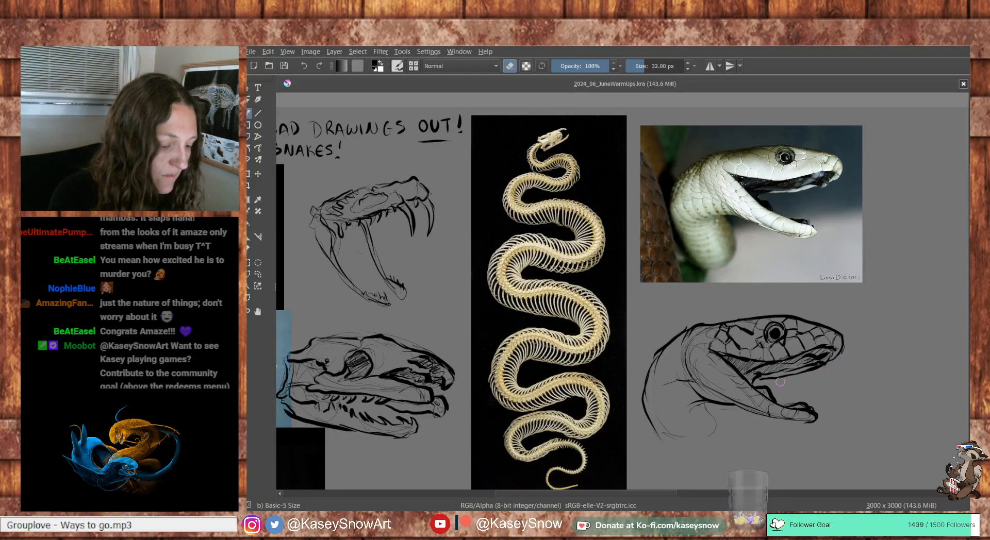
pyautogui.press('e')
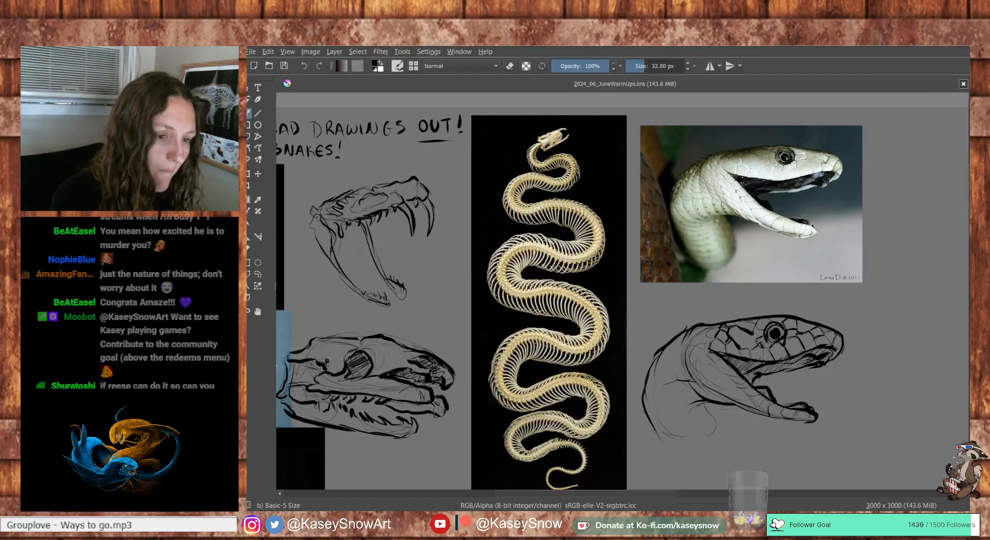
pyautogui.press('e')
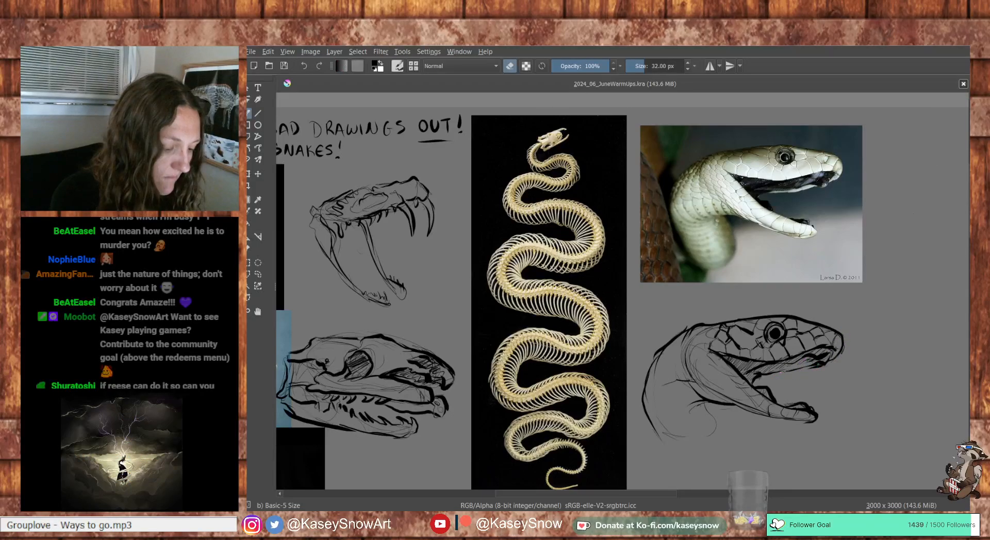
pyautogui.press('e')
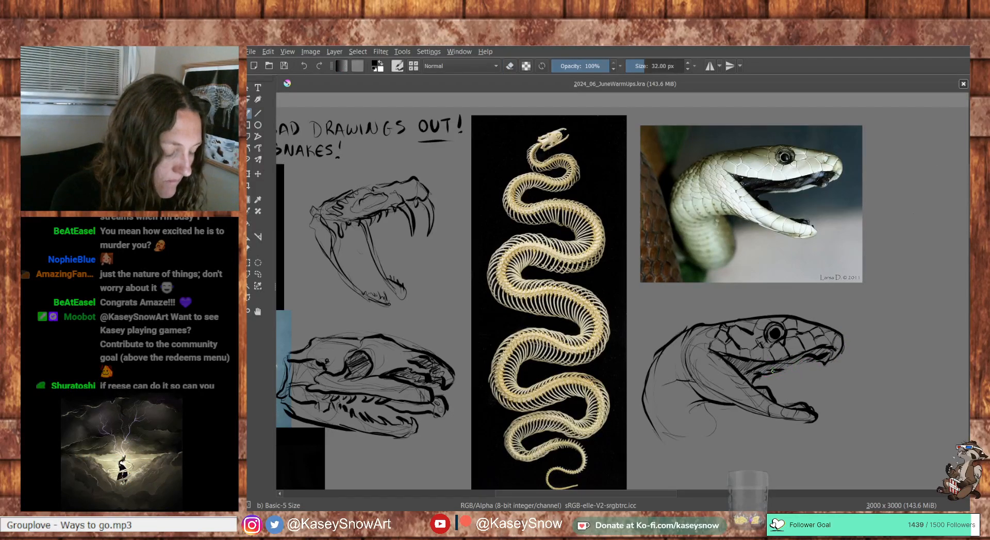
pyautogui.moveTo(772, 370); pyautogui.dragTo(824, 357)
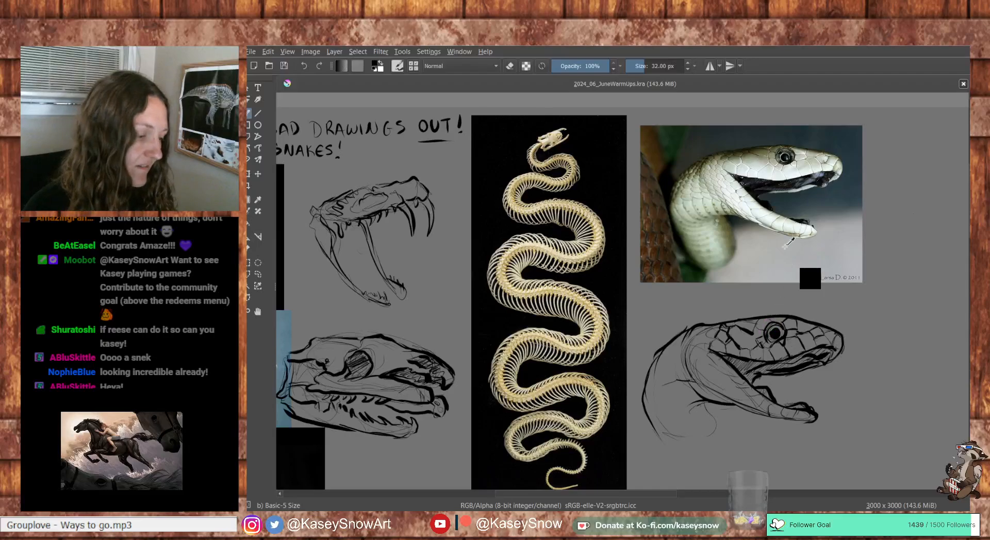
# Sample a pale off-white from the snake photo and paint the upper lip scales of the head sketch
pyautogui.keyDown('ctrl'); pyautogui.click(767, 176); pyautogui.keyUp('ctrl')
pyautogui.moveTo(786, 346)
pyautogui.mouseDown()
pyautogui.moveTo(812, 341)
pyautogui.moveTo(792, 357)
pyautogui.moveTo(833, 350)
pyautogui.mouseUp()
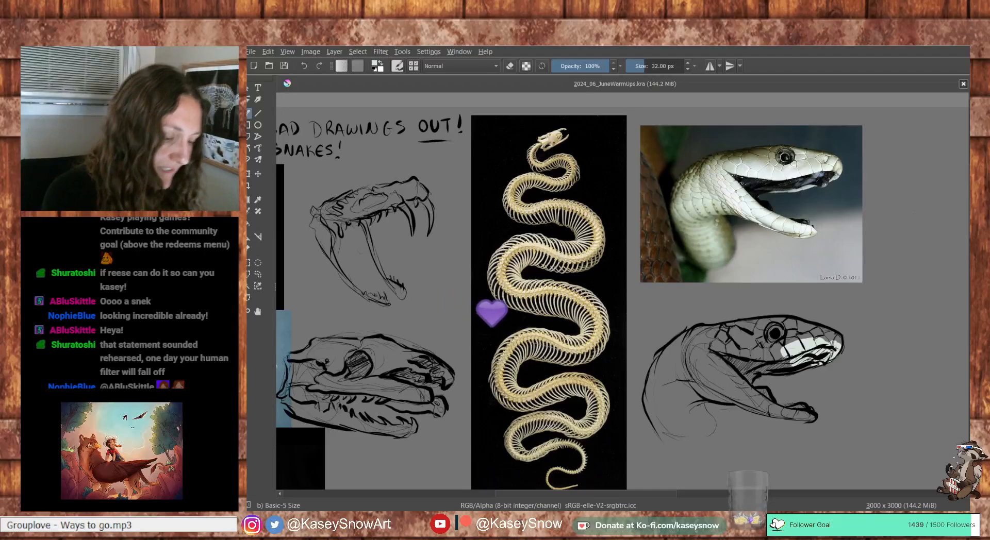
# Erase the snout's upper outline and redraw it in black from above the eye to the nose tip
pyautogui.press('e')
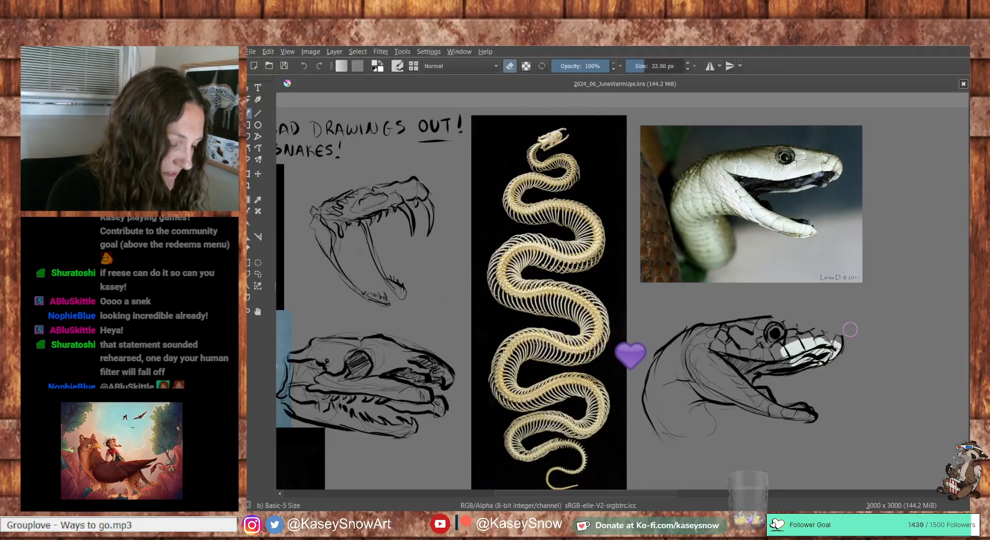
pyautogui.press('e')
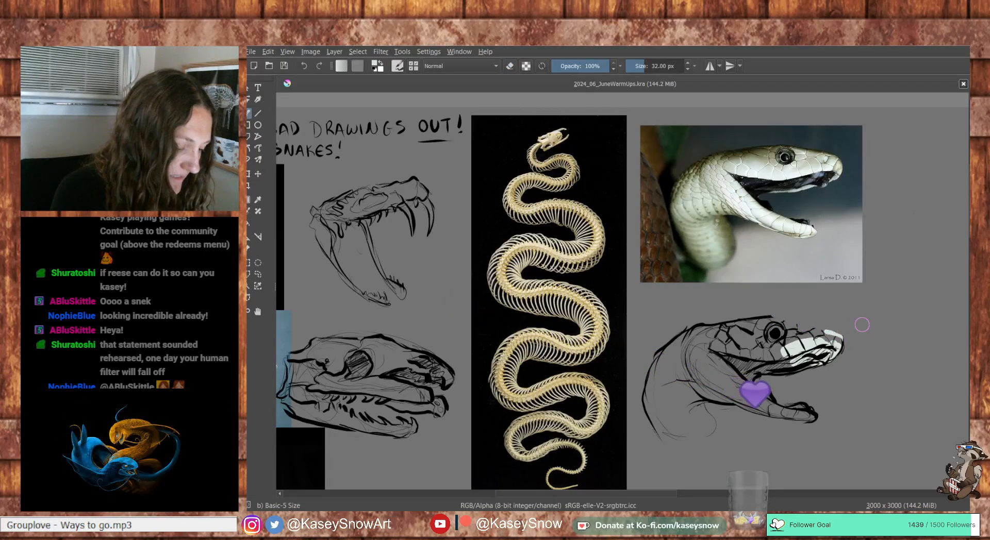
pyautogui.press('x')
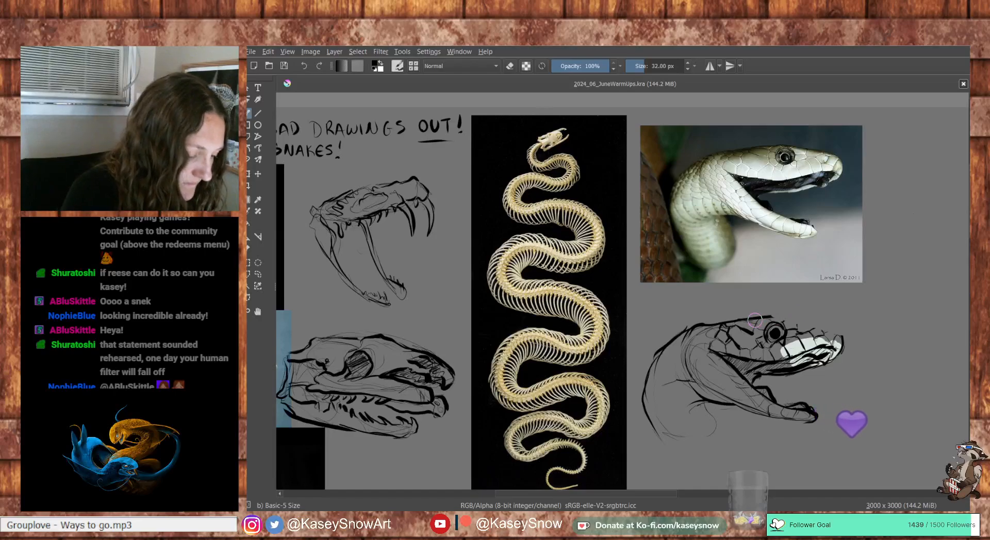
pyautogui.moveTo(780, 317); pyautogui.dragTo(833, 331)
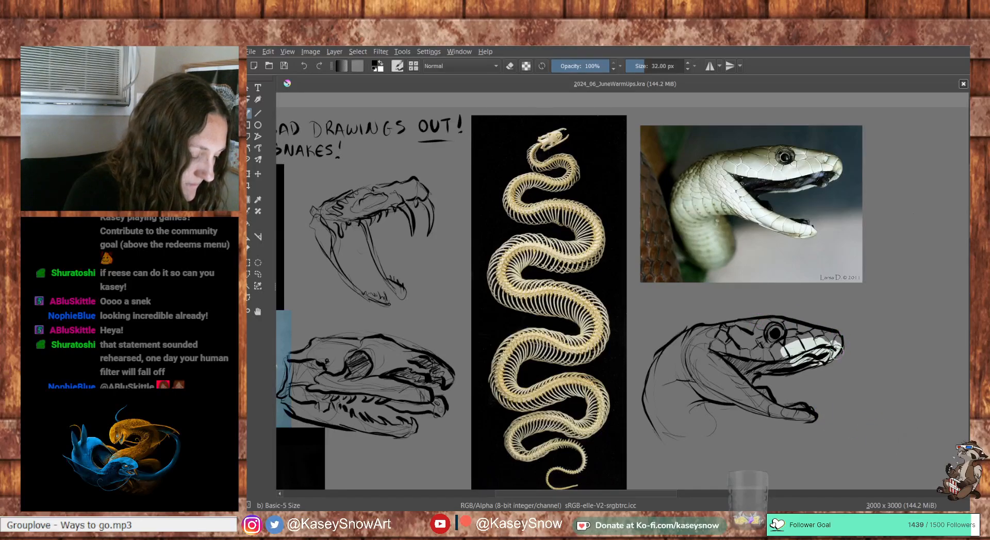
pyautogui.hotkey('ctrl', 'z')
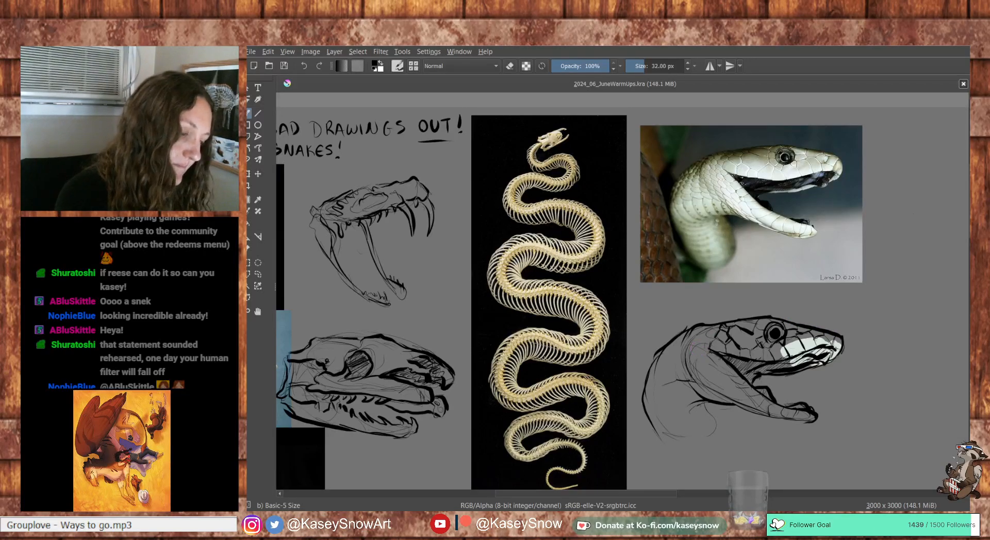
pyautogui.moveTo(833, 329); pyautogui.dragTo(841, 336)
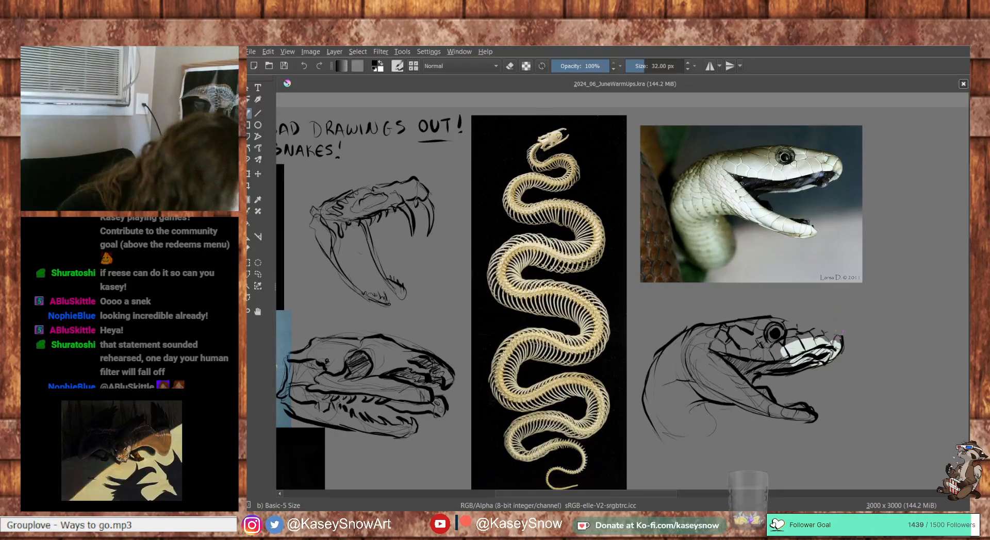
pyautogui.hotkey('ctrl', 'z')
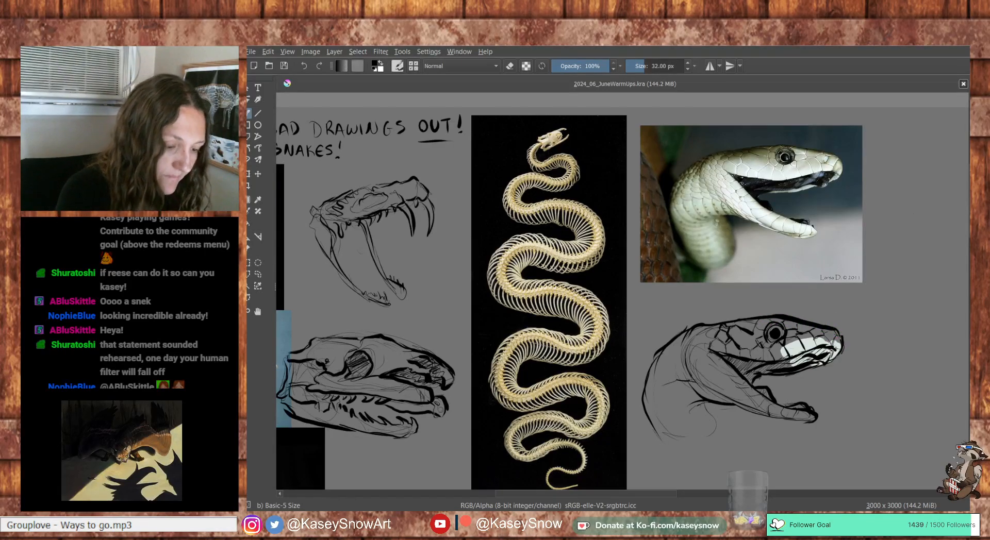
# Rework the upper mouth edge and fill the lower jaw, head and neck with the pale off-white base color
pyautogui.moveTo(809, 353); pyautogui.dragTo(761, 356)
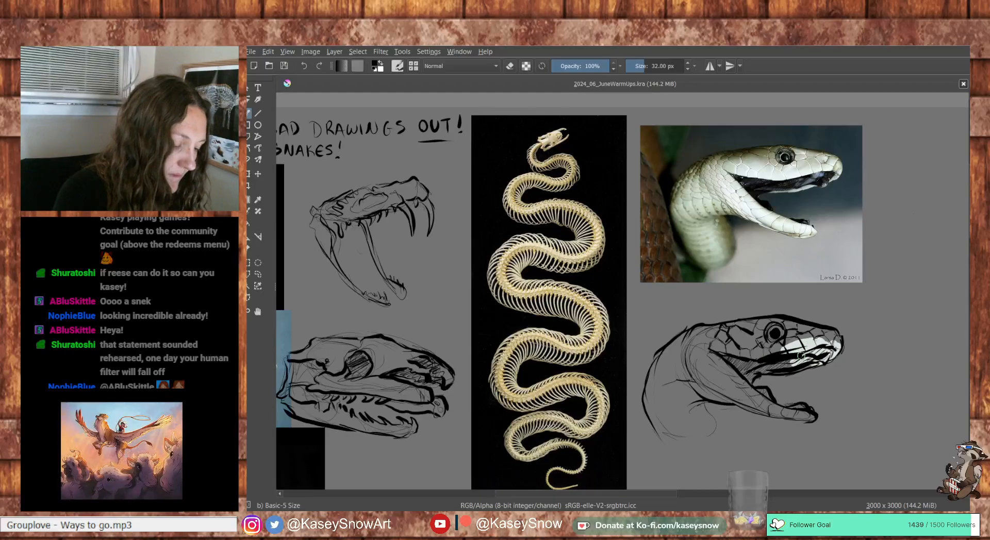
pyautogui.hotkey('ctrl', 'z')
pyautogui.moveTo(824, 349)
pyautogui.mouseDown()
pyautogui.moveTo(758, 369)
pyautogui.moveTo(752, 398)
pyautogui.moveTo(776, 411)
pyautogui.mouseUp()
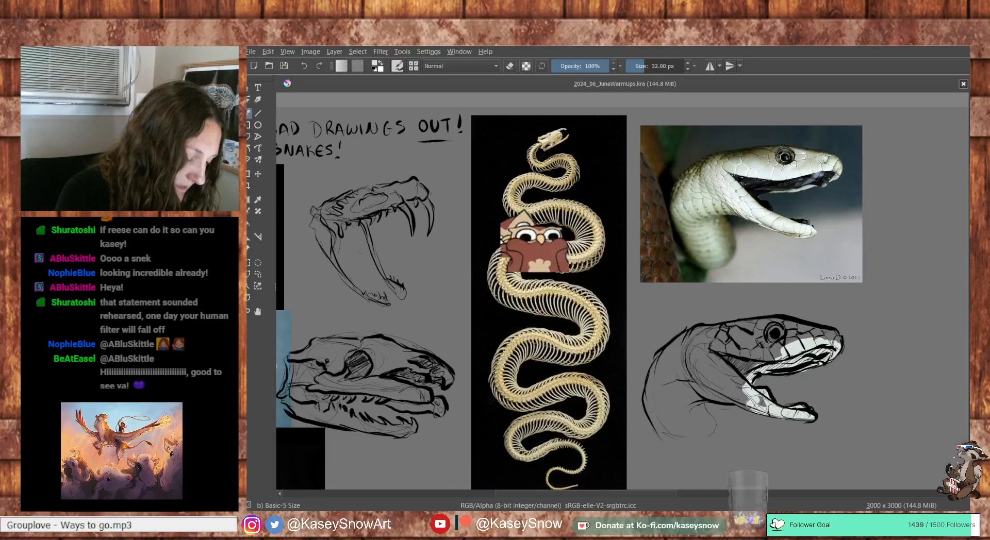
pyautogui.moveTo(704, 400)
pyautogui.mouseDown()
pyautogui.moveTo(680, 416)
pyautogui.moveTo(709, 434)
pyautogui.moveTo(694, 441)
pyautogui.moveTo(691, 397)
pyautogui.moveTo(677, 440)
pyautogui.moveTo(665, 407)
pyautogui.moveTo(656, 427)
pyautogui.moveTo(658, 361)
pyautogui.moveTo(698, 328)
pyautogui.moveTo(773, 321)
pyautogui.moveTo(696, 351)
pyautogui.moveTo(732, 355)
pyautogui.mouseUp()
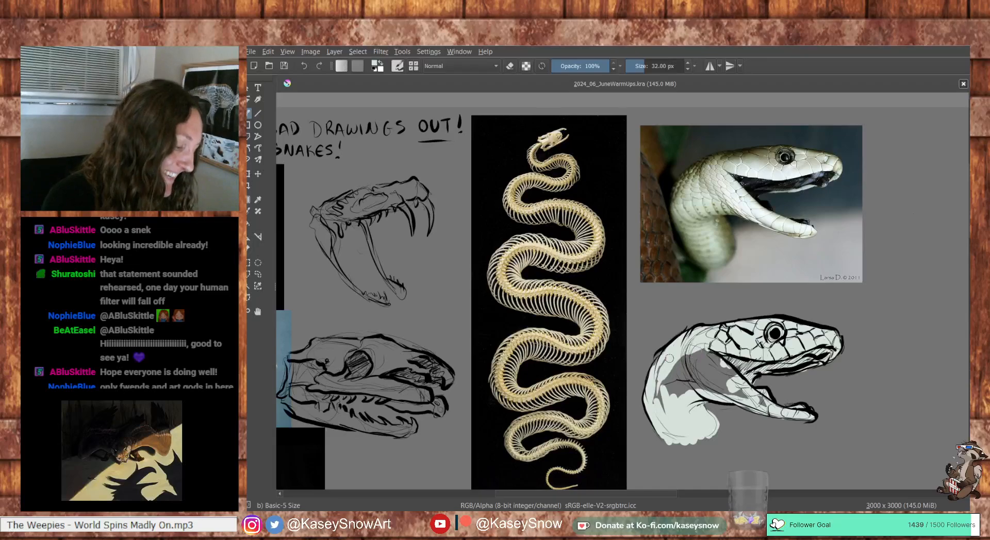
pyautogui.moveTo(669, 358)
pyautogui.mouseDown()
pyautogui.moveTo(660, 389)
pyautogui.moveTo(679, 371)
pyautogui.moveTo(712, 379)
pyautogui.mouseUp()
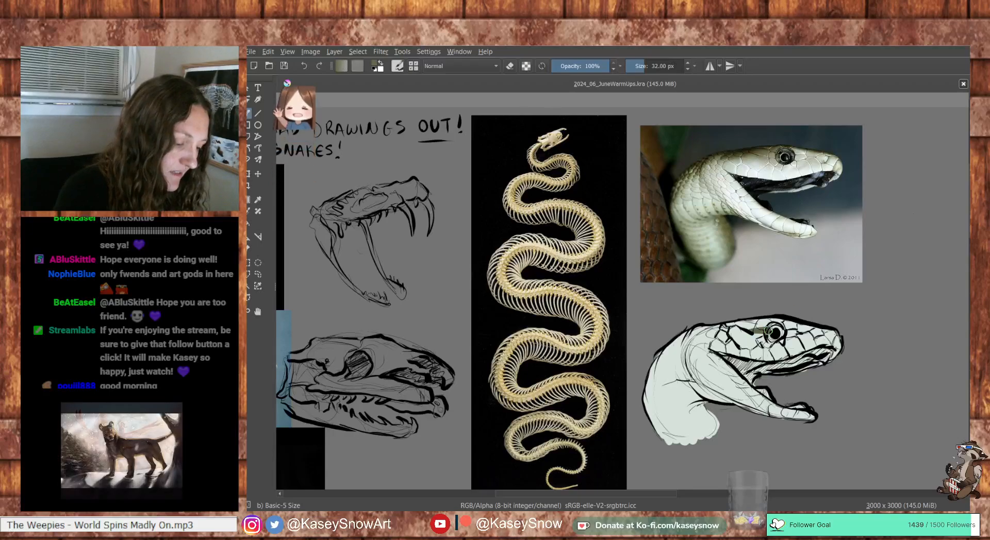
# Paint dark olive along the crown and back of the neck, with a band of sampled lighter gray-green beside it
pyautogui.moveTo(779, 330)
pyautogui.mouseDown()
pyautogui.moveTo(691, 334)
pyautogui.moveTo(657, 369)
pyautogui.moveTo(647, 398)
pyautogui.mouseUp()
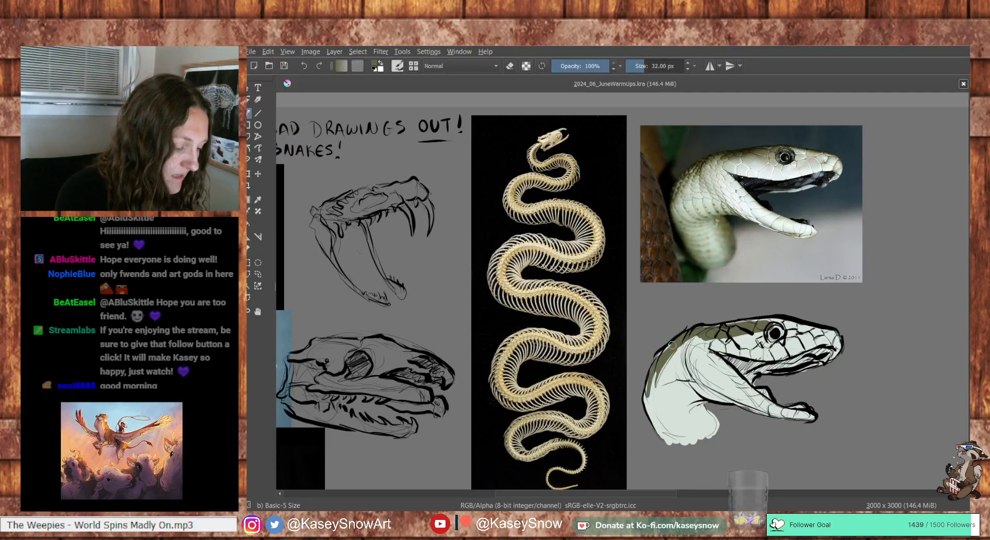
pyautogui.moveTo(673, 345); pyautogui.dragTo(644, 403)
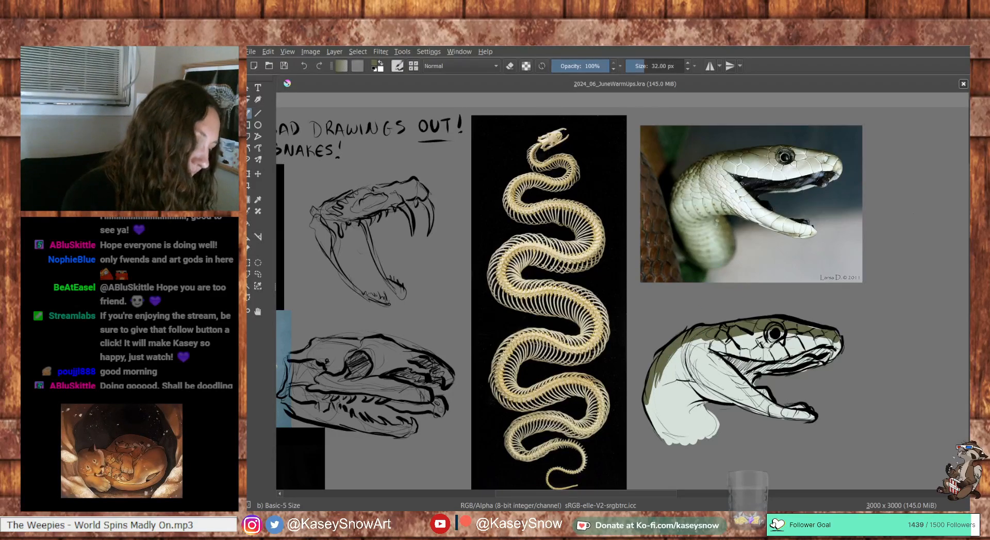
pyautogui.keyDown('ctrl'); pyautogui.click(694, 176); pyautogui.keyUp('ctrl')
pyautogui.moveTo(659, 402)
pyautogui.mouseDown()
pyautogui.moveTo(664, 364)
pyautogui.moveTo(655, 418)
pyautogui.mouseUp()
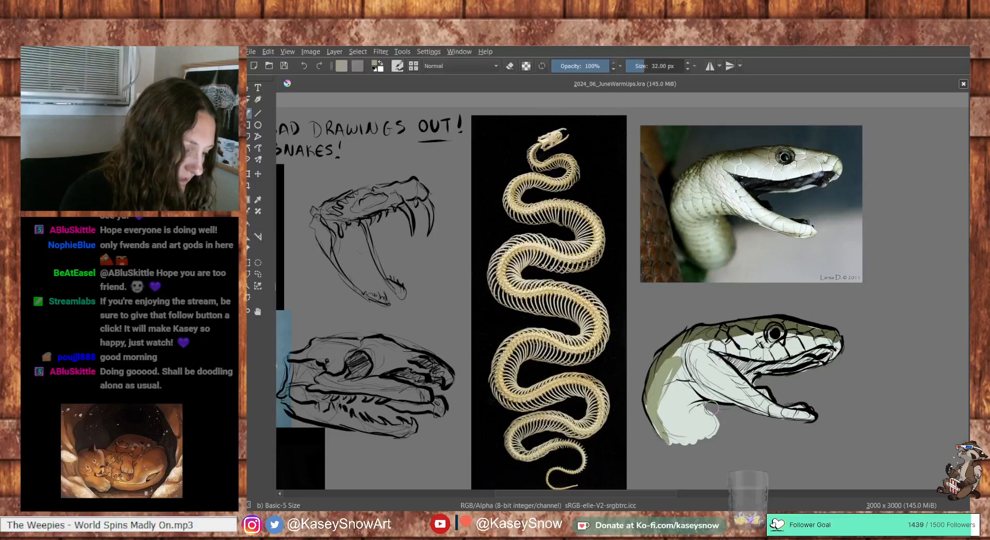
# Shade the neck's underside, crown and snout with sampled olive tones, and paint near-white highlights behind the jaw
pyautogui.moveTo(713, 409); pyautogui.dragTo(698, 432)
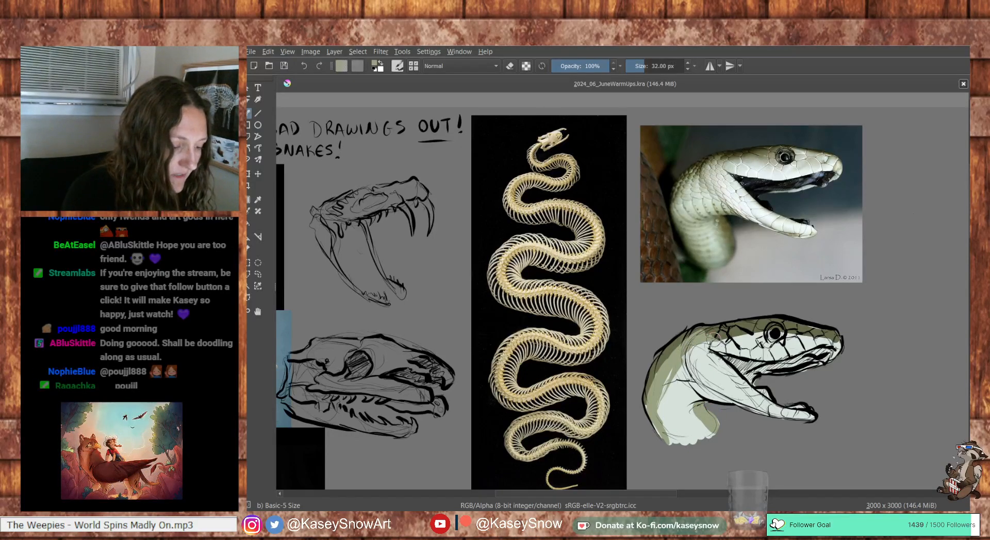
pyautogui.moveTo(740, 336); pyautogui.dragTo(837, 342)
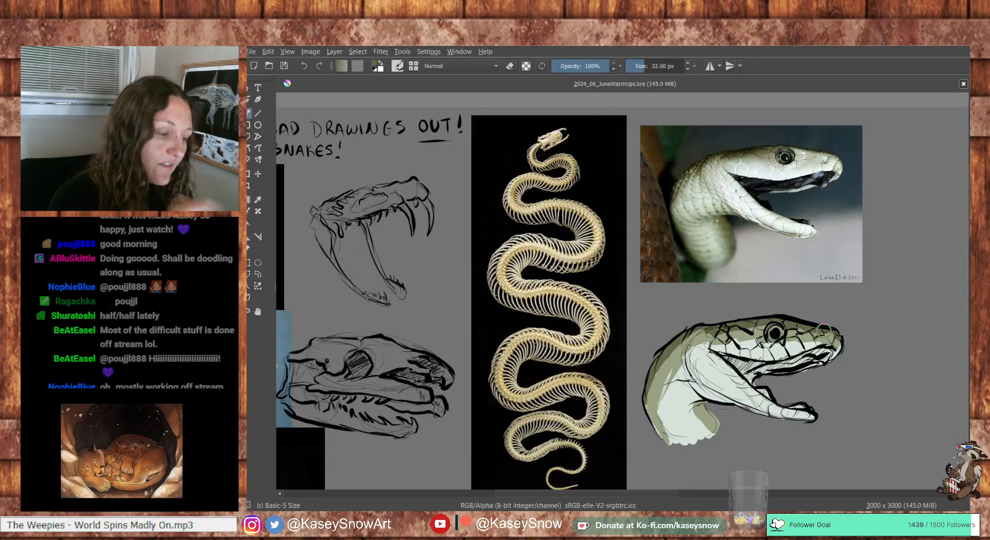
pyautogui.keyDown('ctrl'); pyautogui.click(766, 153); pyautogui.keyUp('ctrl')
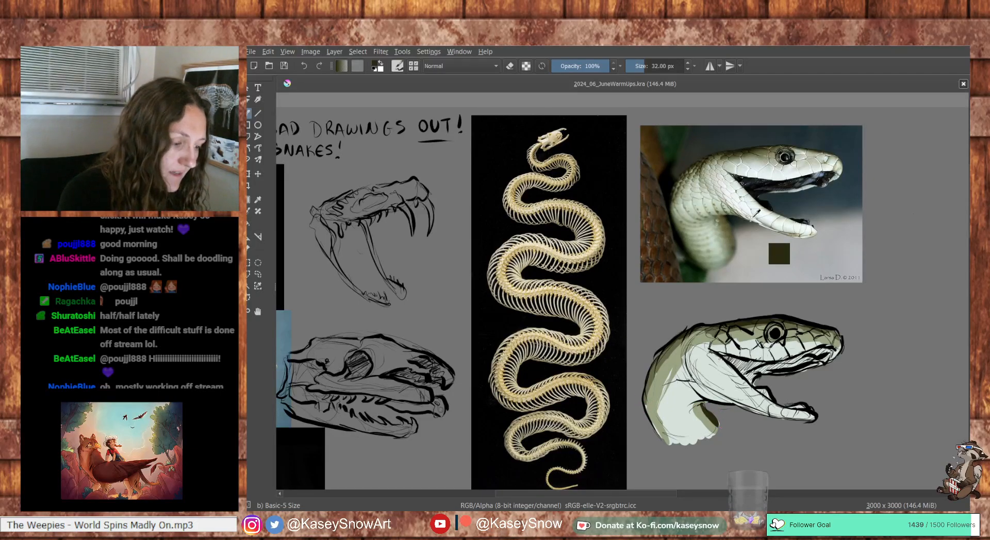
pyautogui.keyDown('ctrl'); pyautogui.click(775, 234); pyautogui.keyUp('ctrl')
pyautogui.moveTo(705, 379)
pyautogui.mouseDown()
pyautogui.moveTo(738, 394)
pyautogui.moveTo(696, 363)
pyautogui.mouseUp()
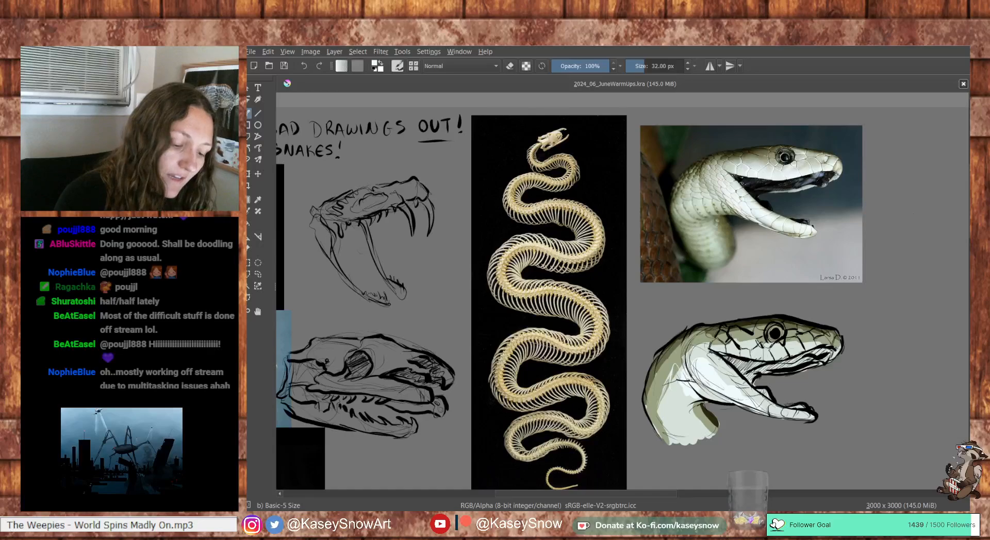
# Blend the shading on the neck and head with the Blender Blur brush at 26 px
pyautogui.press('/')
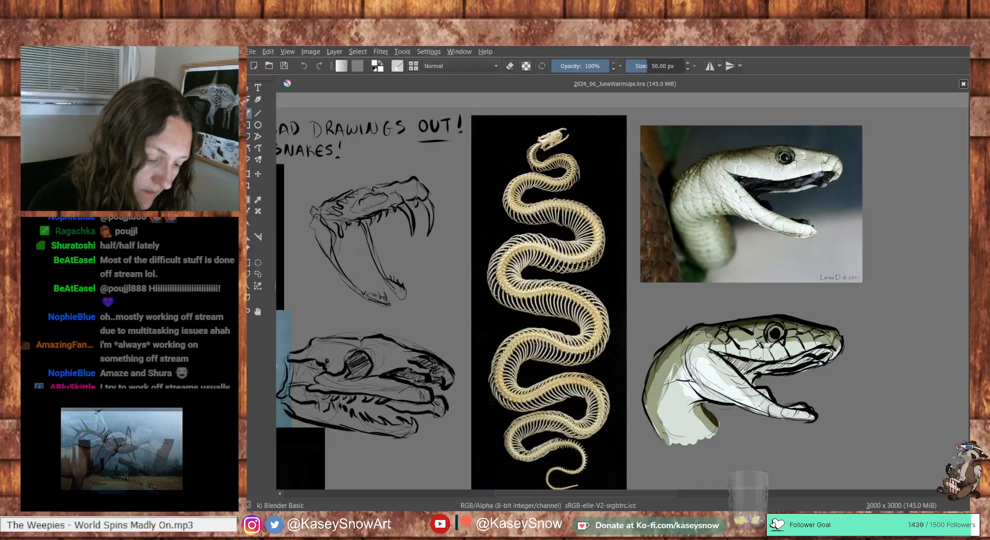
pyautogui.press('/')
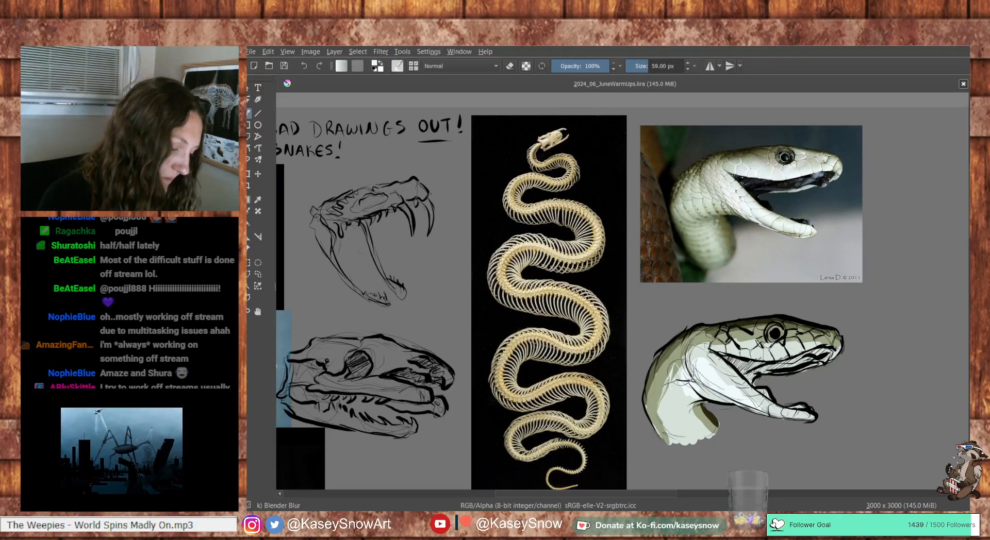
pyautogui.keyDown('shift'); pyautogui.moveTo(679, 372); pyautogui.dragTo(661, 394); pyautogui.keyUp('shift')
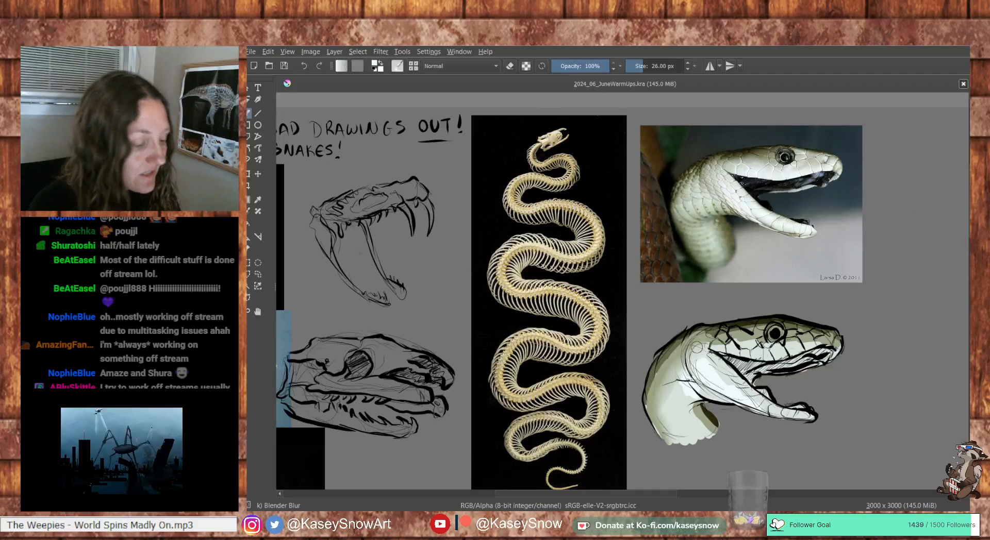
pyautogui.moveTo(712, 346); pyautogui.dragTo(771, 341)
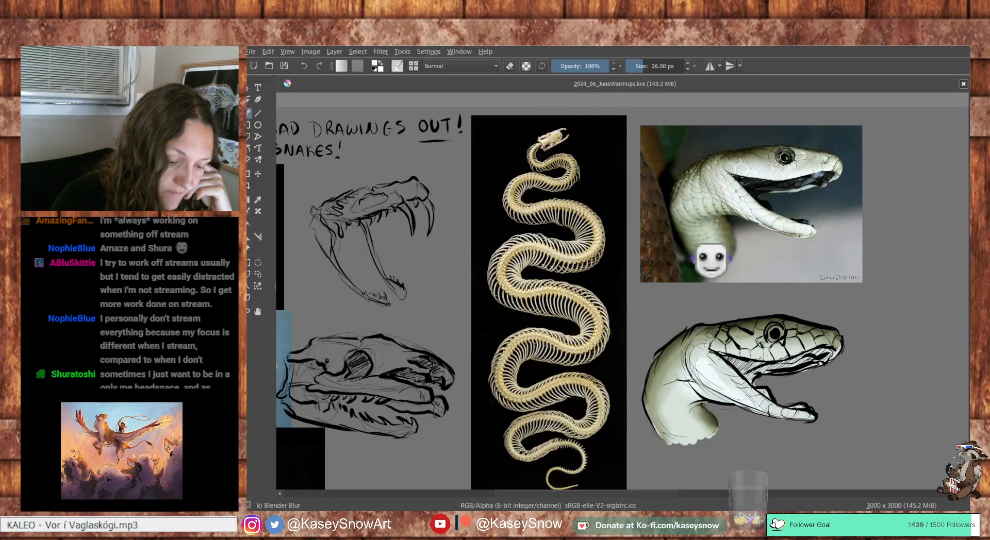
# Return to the Basic-5 Size brush at 40 px and paint the eye's rim, iris and highlights with sampled colors
pyautogui.press('/')
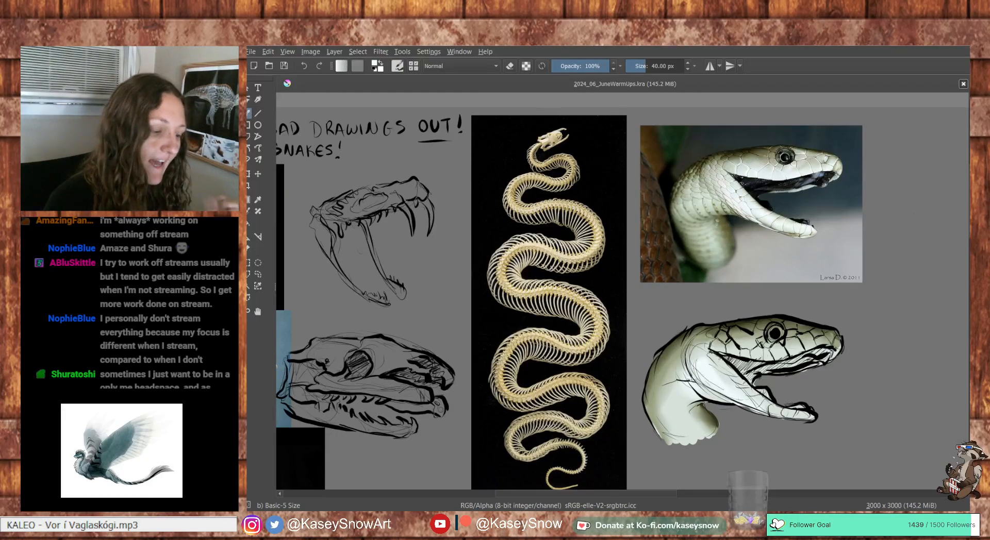
pyautogui.keyDown('ctrl'); pyautogui.click(741, 323); pyautogui.keyUp('ctrl')
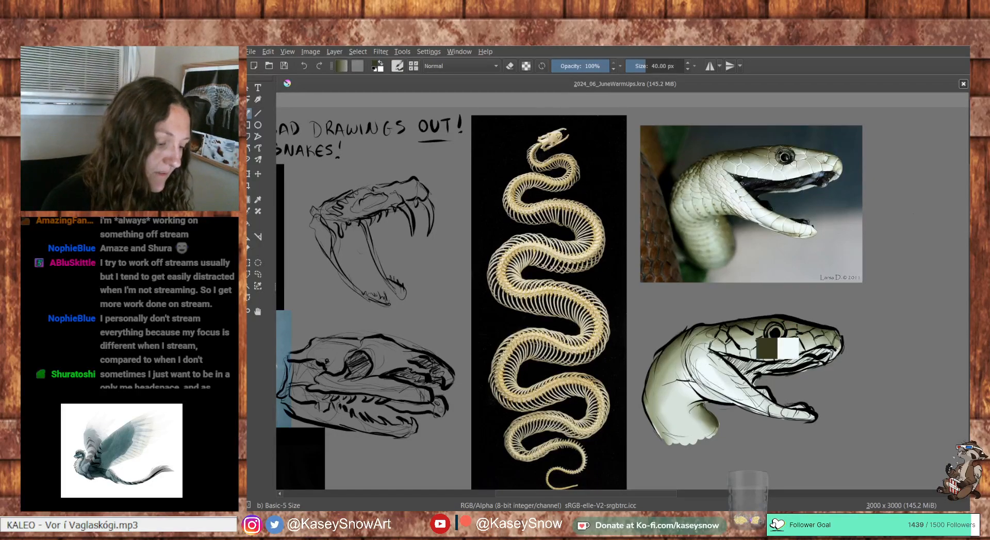
pyautogui.moveTo(775, 335); pyautogui.dragTo(789, 335)
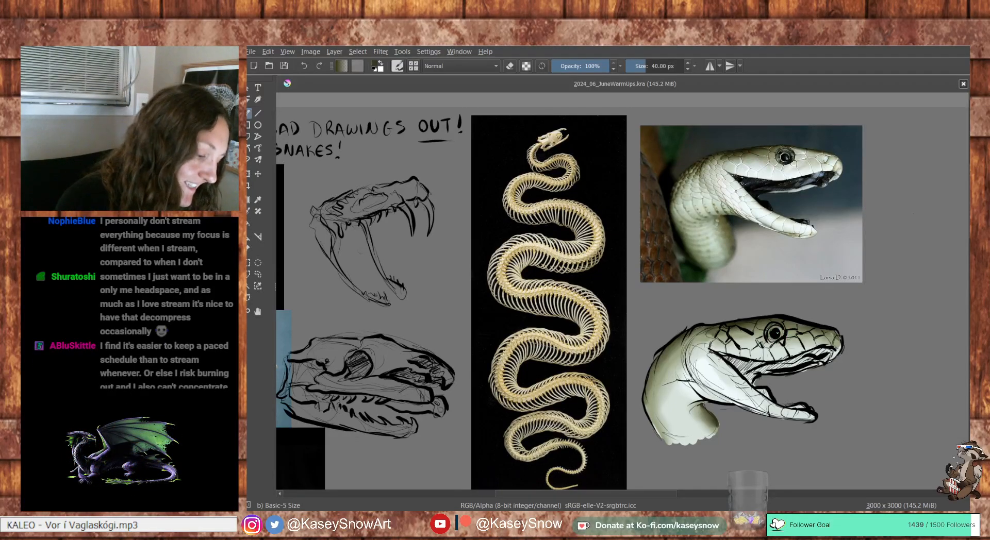
pyautogui.keyDown('ctrl'); pyautogui.click(820, 175); pyautogui.keyUp('ctrl')
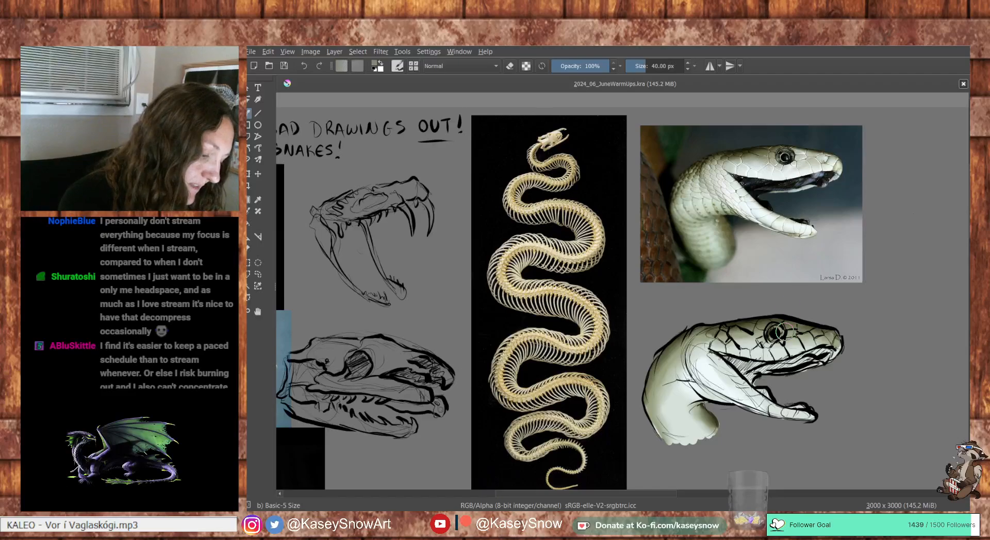
pyautogui.moveTo(780, 332); pyautogui.dragTo(776, 333)
pyautogui.keyDown('ctrl'); pyautogui.click(785, 151); pyautogui.keyUp('ctrl')
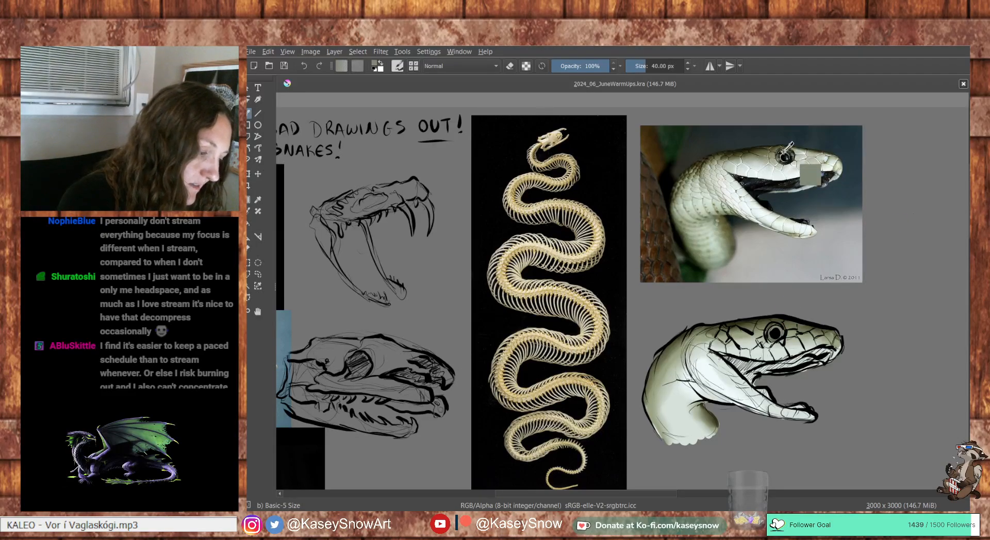
pyautogui.keyDown('ctrl'); pyautogui.click(787, 148); pyautogui.keyUp('ctrl')
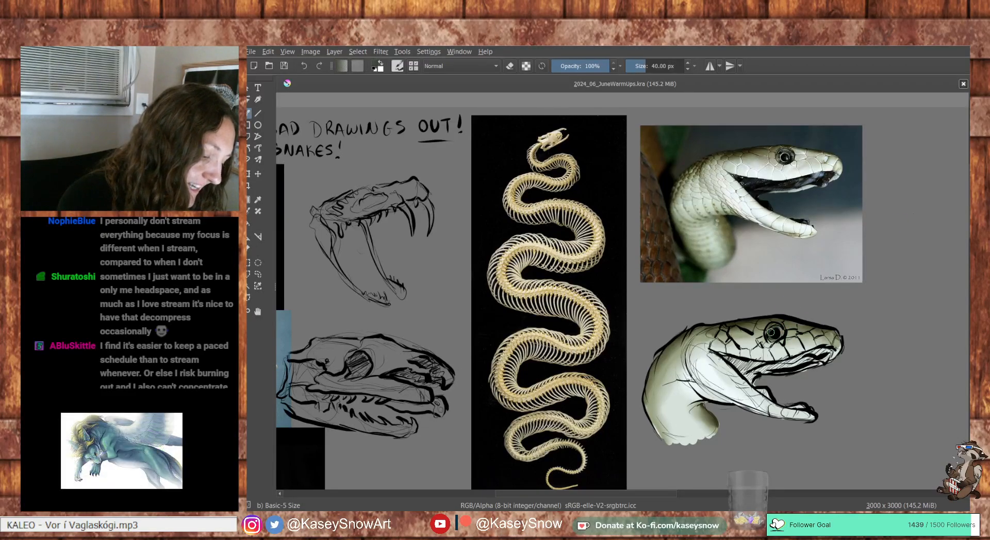
pyautogui.moveTo(772, 332); pyautogui.dragTo(778, 334)
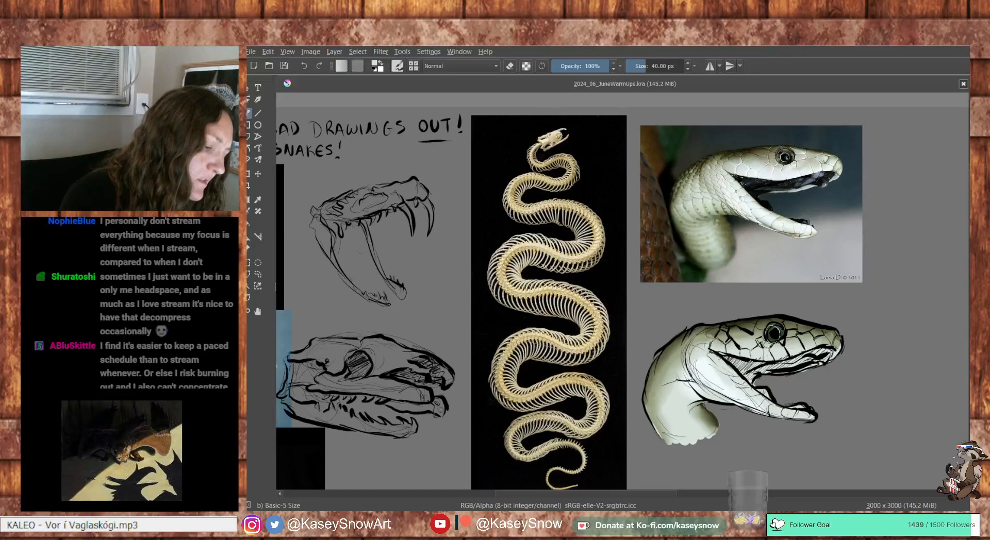
pyautogui.moveTo(779, 332); pyautogui.dragTo(776, 330)
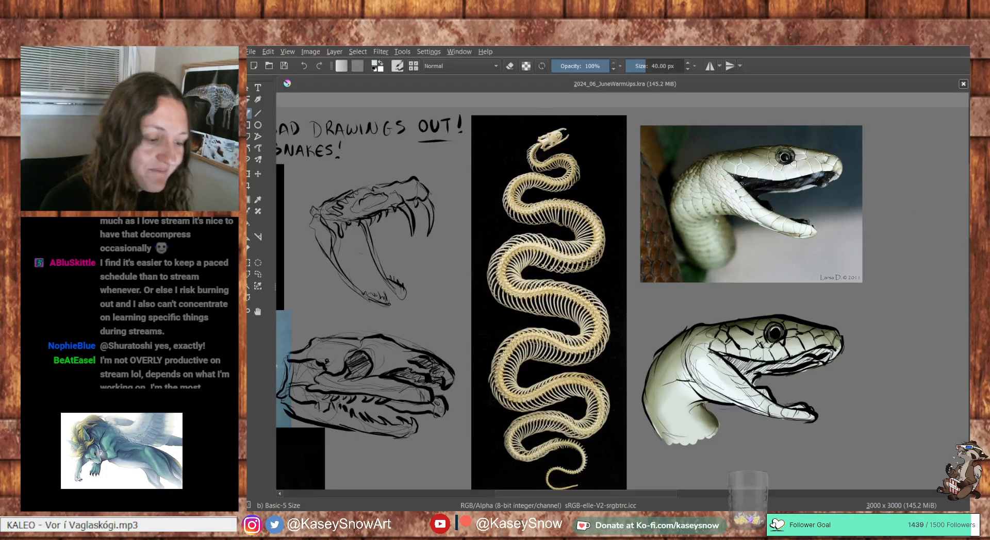
# Fill the inside of the open mouth with a near-black color from the jaw corner to the front
pyautogui.press('e')
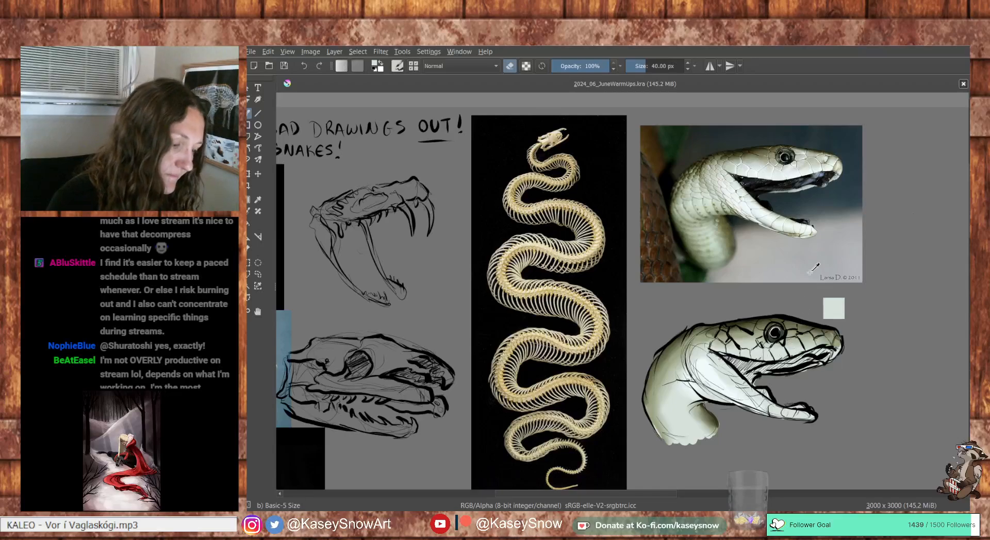
pyautogui.press('e')
pyautogui.moveTo(750, 365); pyautogui.dragTo(728, 356)
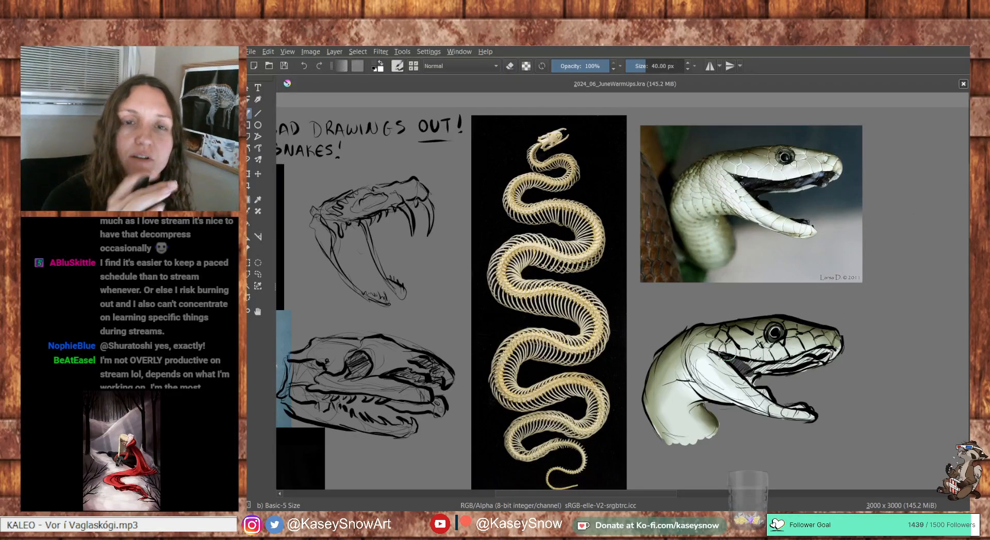
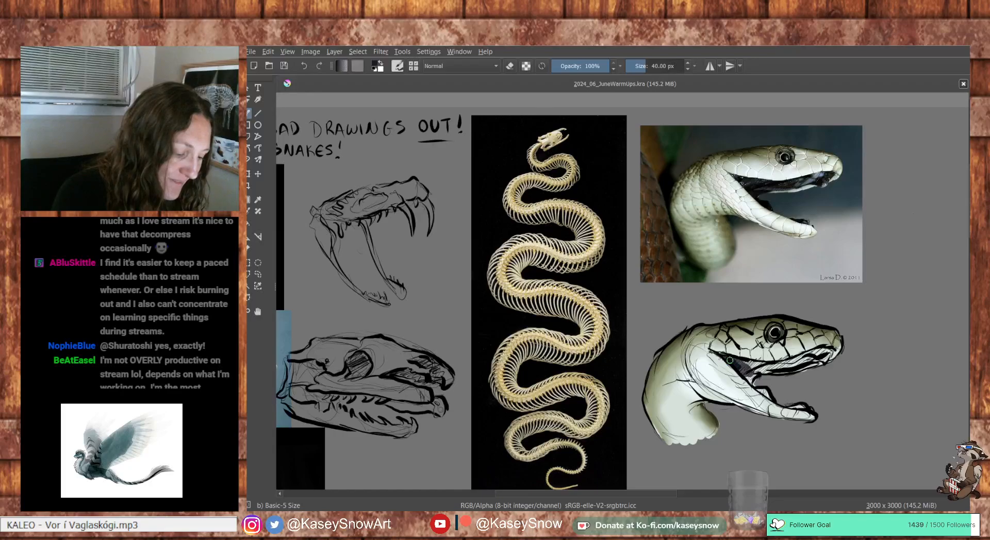
pyautogui.moveTo(730, 360)
pyautogui.mouseDown()
pyautogui.moveTo(763, 370)
pyautogui.moveTo(823, 353)
pyautogui.mouseUp()
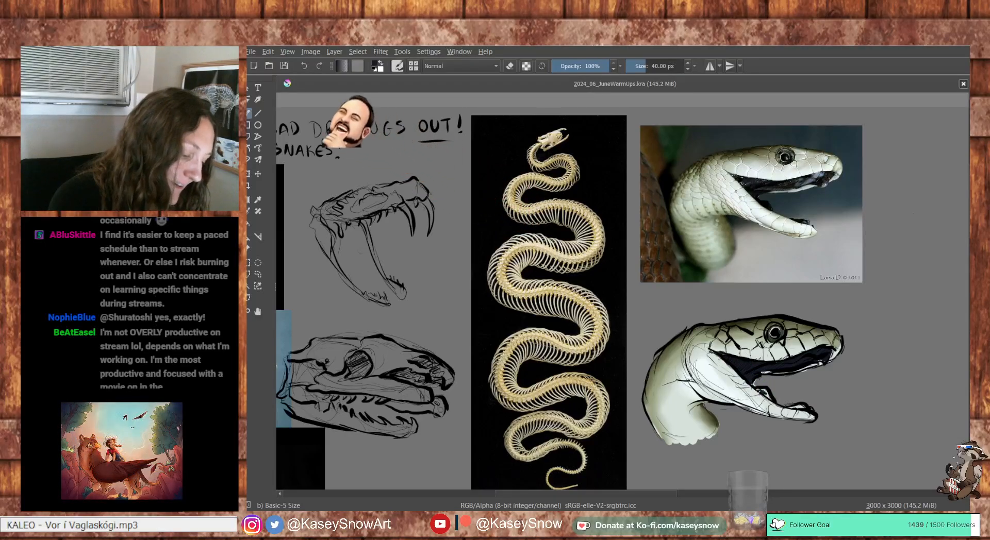
# Touch up the jaw corner and mouth interior with dark and pale tones, and undo the last stroke on the snout
pyautogui.moveTo(761, 389); pyautogui.dragTo(771, 401)
pyautogui.moveTo(764, 359); pyautogui.dragTo(784, 379)
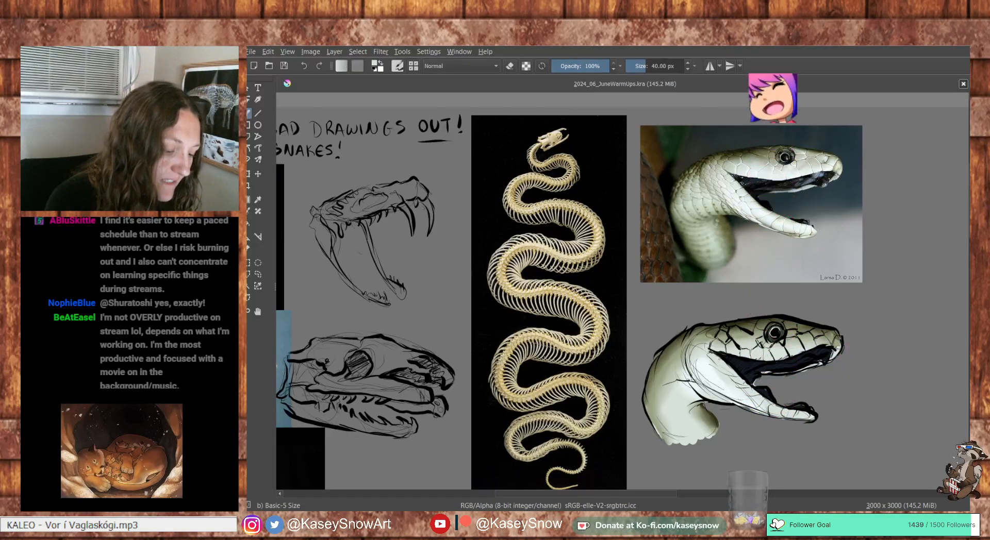
pyautogui.moveTo(836, 344); pyautogui.dragTo(808, 347)
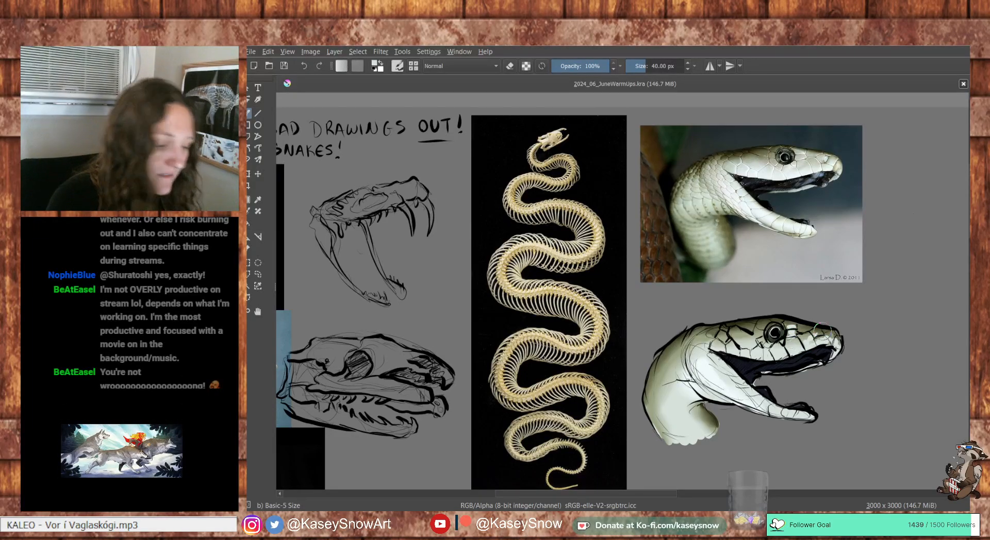
pyautogui.hotkey('ctrl', 'z')
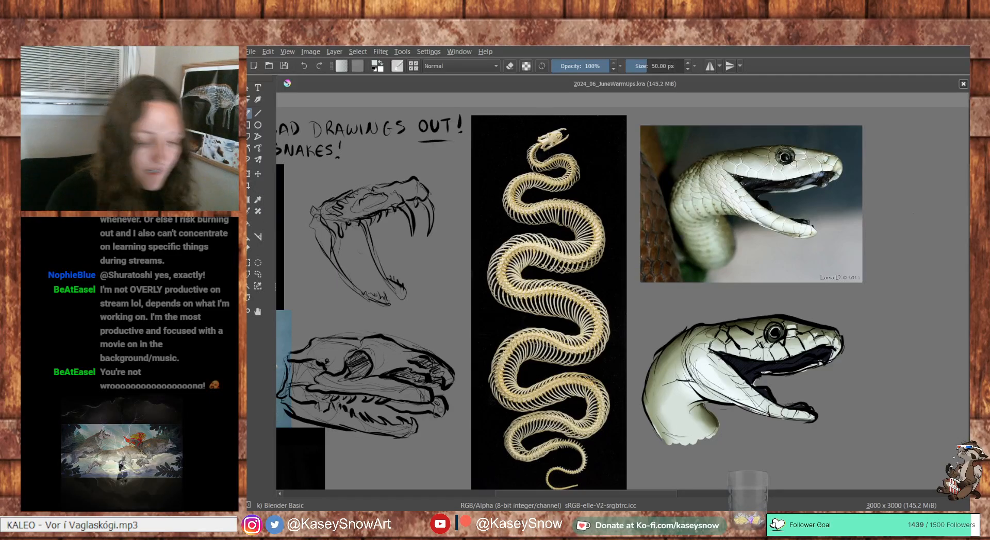
# Paint pale scales on the back of the neck using a sampled color and the Basic-5 Size Opacity brush at 40 px
pyautogui.click(968, 345)
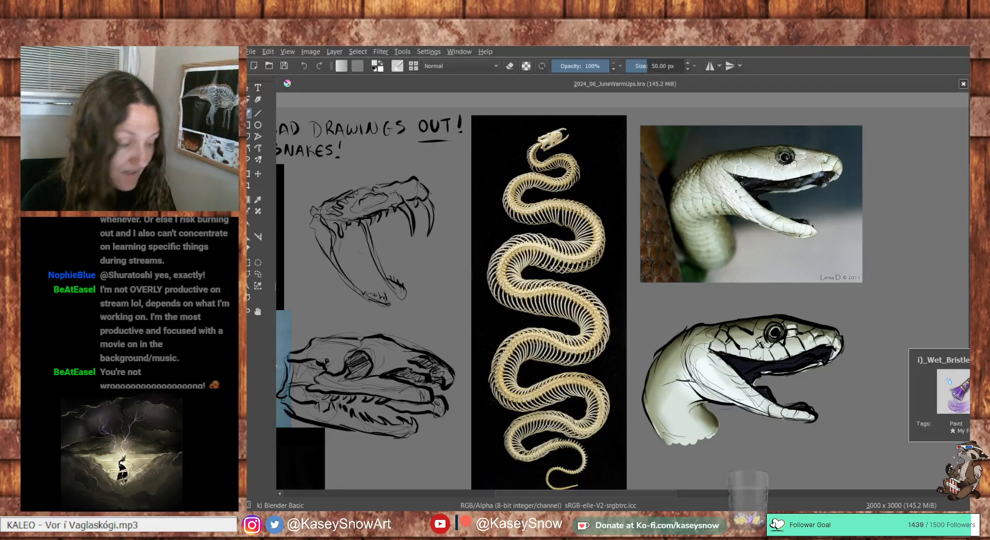
pyautogui.press('[')
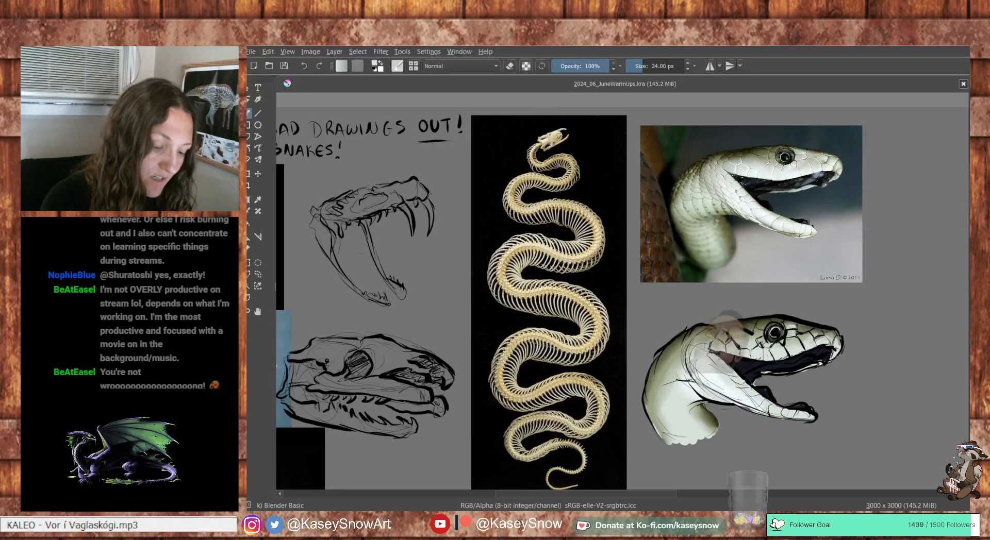
pyautogui.press('/')
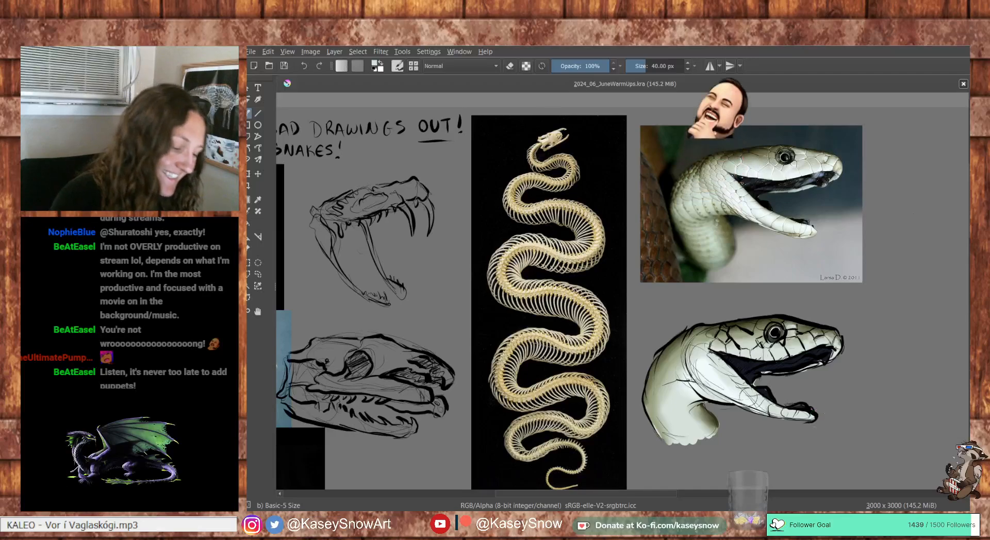
pyautogui.keyDown('ctrl'); pyautogui.click(750, 399); pyautogui.keyUp('ctrl')
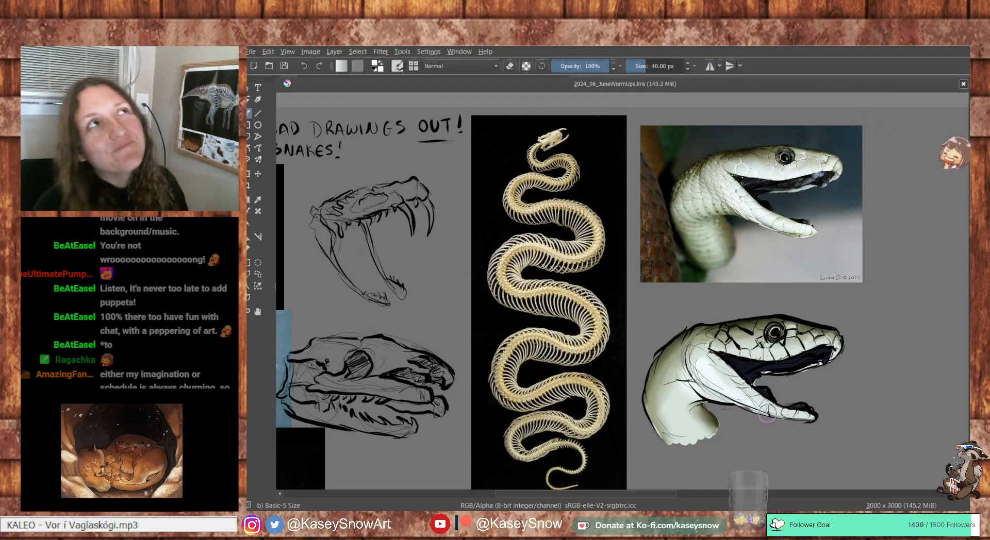
pyautogui.moveTo(768, 400); pyautogui.dragTo(741, 406)
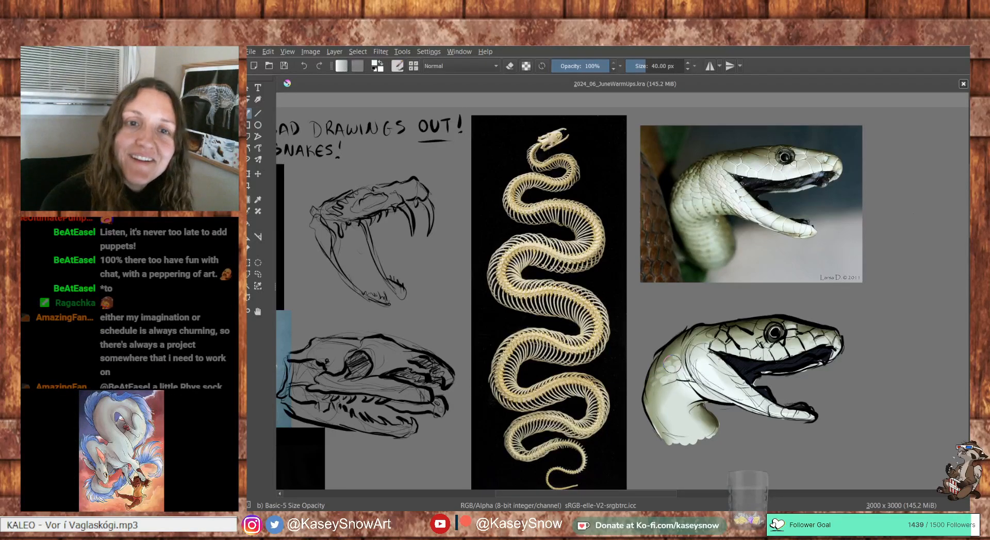
pyautogui.moveTo(839, 397); pyautogui.dragTo(934, 285)
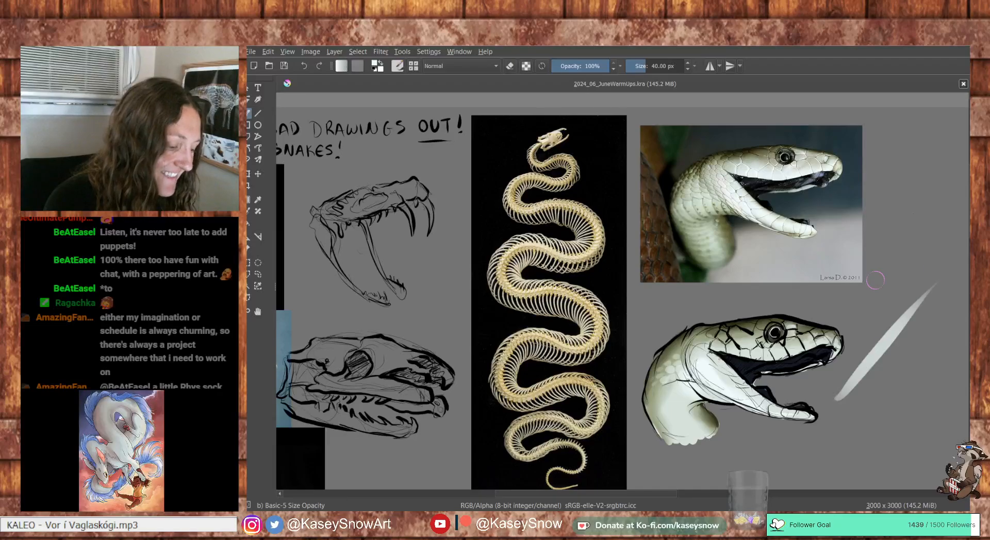
pyautogui.hotkey('ctrl', 'z')
# Return to the Basic-5 Size brush at 40 px and refine the tones on the painted snake's crown and mouth
pyautogui.moveTo(489, 526)
pyautogui.mouseDown()
pyautogui.moveTo(645, 407)
pyautogui.moveTo(818, 336)
pyautogui.mouseUp()
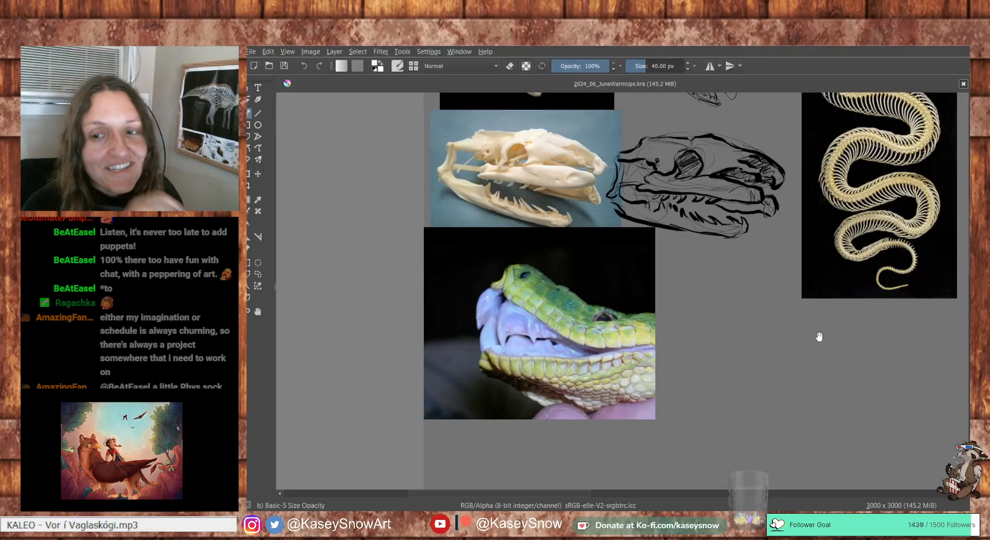
pyautogui.moveTo(752, 377); pyautogui.dragTo(641, 457)
pyautogui.moveTo(763, 361); pyautogui.dragTo(640, 464)
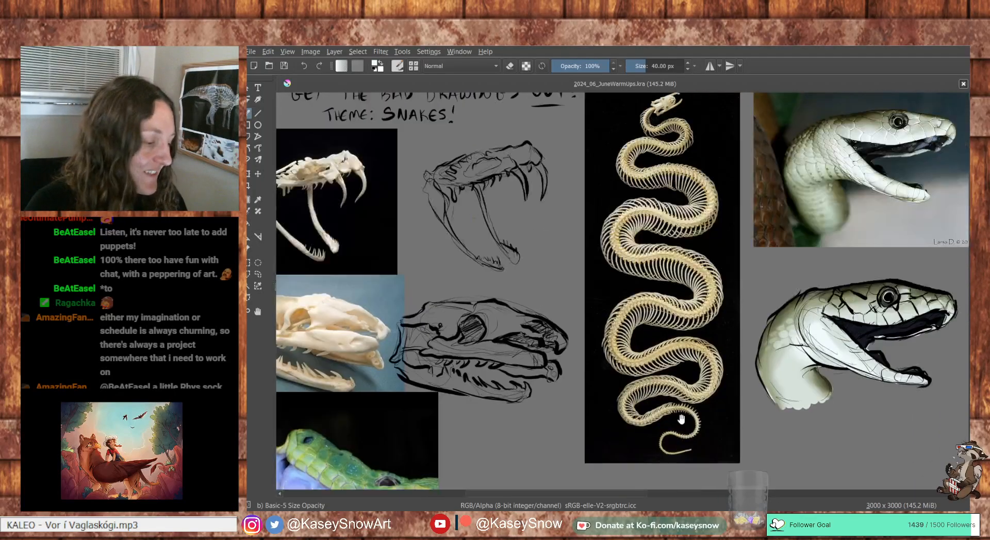
pyautogui.moveTo(865, 353); pyautogui.dragTo(736, 389)
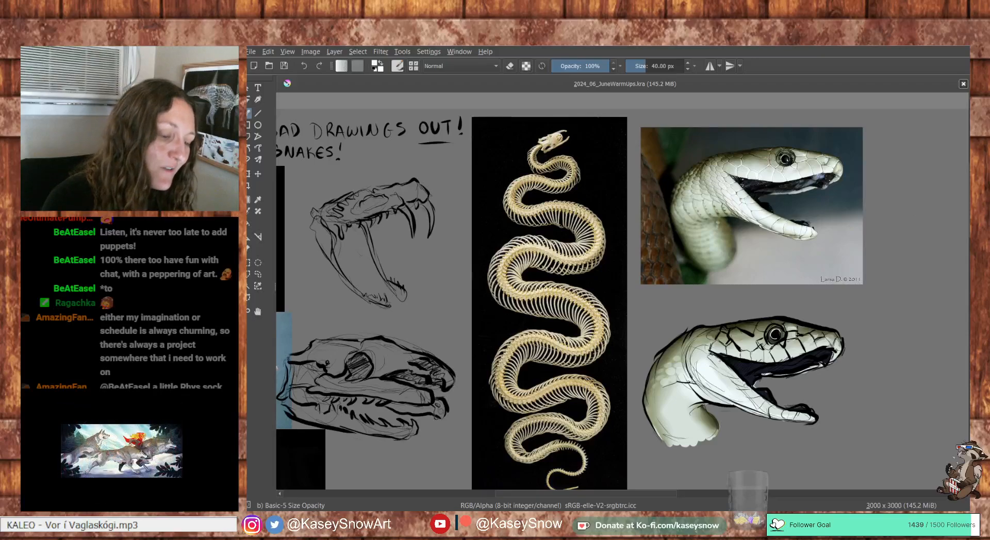
pyautogui.press('/')
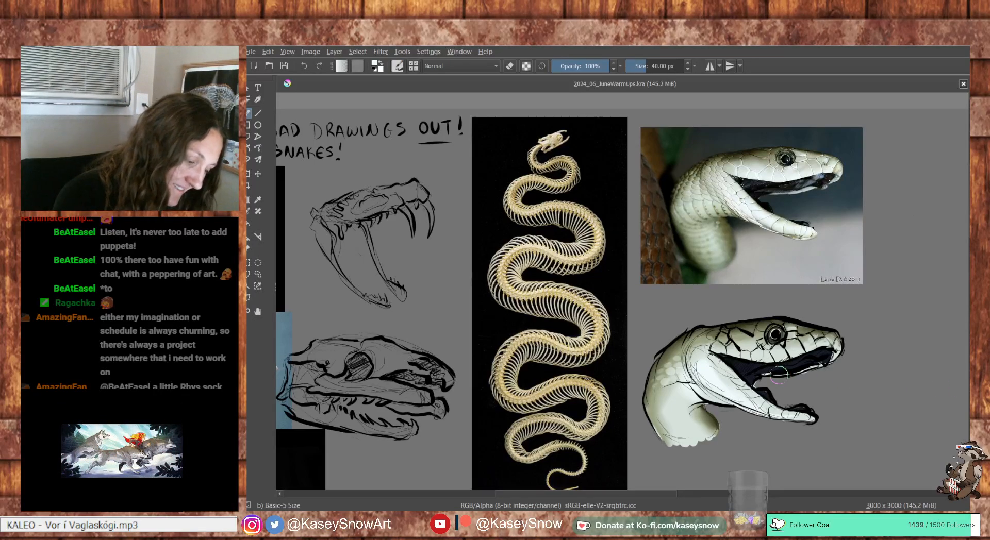
pyautogui.moveTo(775, 327)
pyautogui.mouseDown()
pyautogui.moveTo(772, 342)
pyautogui.moveTo(749, 334)
pyautogui.mouseUp()
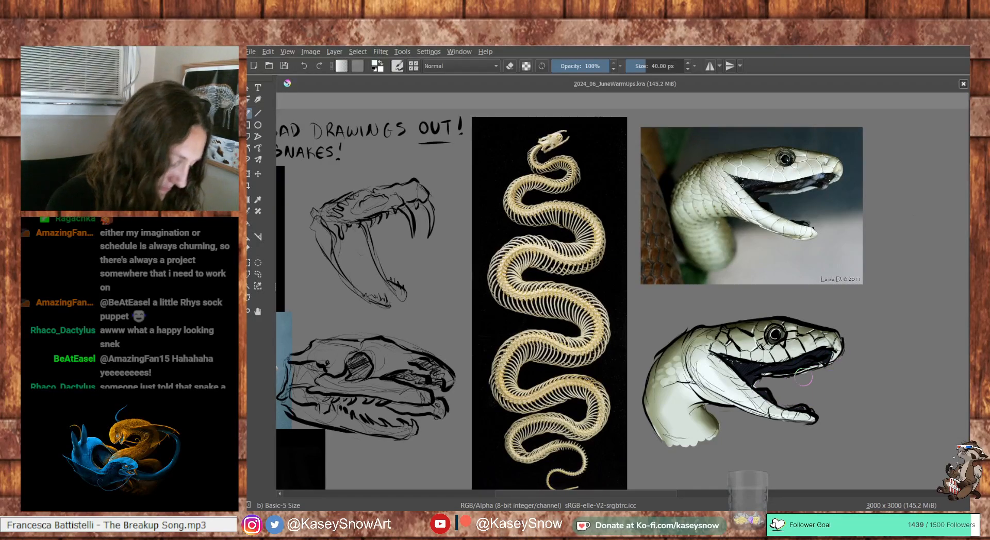
# Erase stray paint around the open mouth and lower jaw of the pale snake head
pyautogui.press('e')
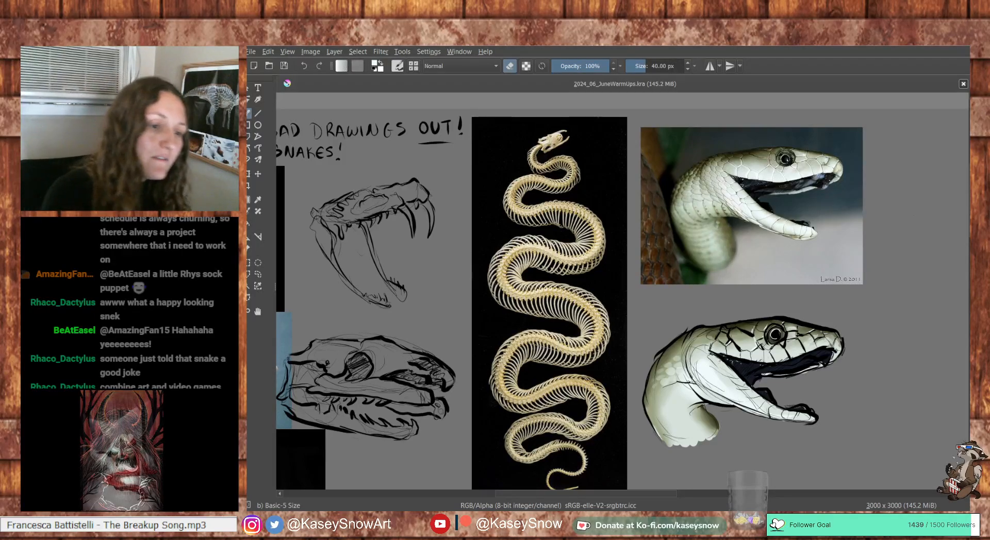
pyautogui.moveTo(743, 432)
pyautogui.mouseDown()
pyautogui.moveTo(716, 381)
pyautogui.moveTo(728, 354)
pyautogui.moveTo(849, 345)
pyautogui.moveTo(707, 425)
pyautogui.mouseUp()
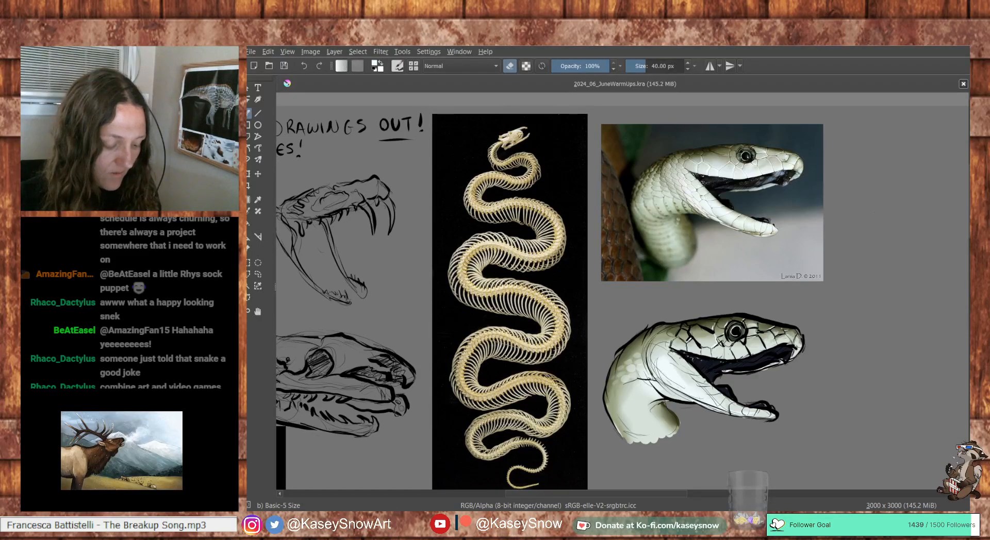
pyautogui.moveTo(306, 227); pyautogui.dragTo(308, 258)
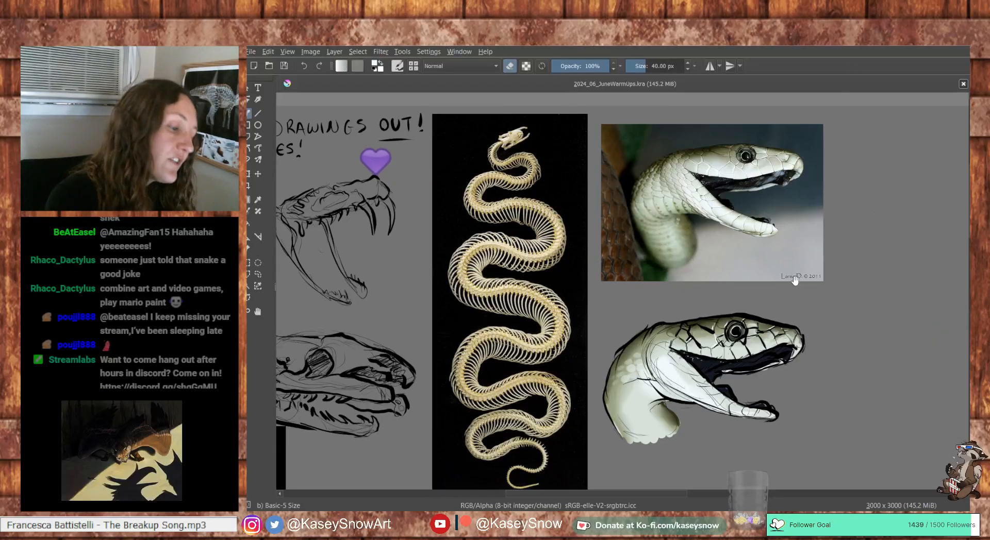
pyautogui.moveTo(822, 348); pyautogui.dragTo(891, 320)
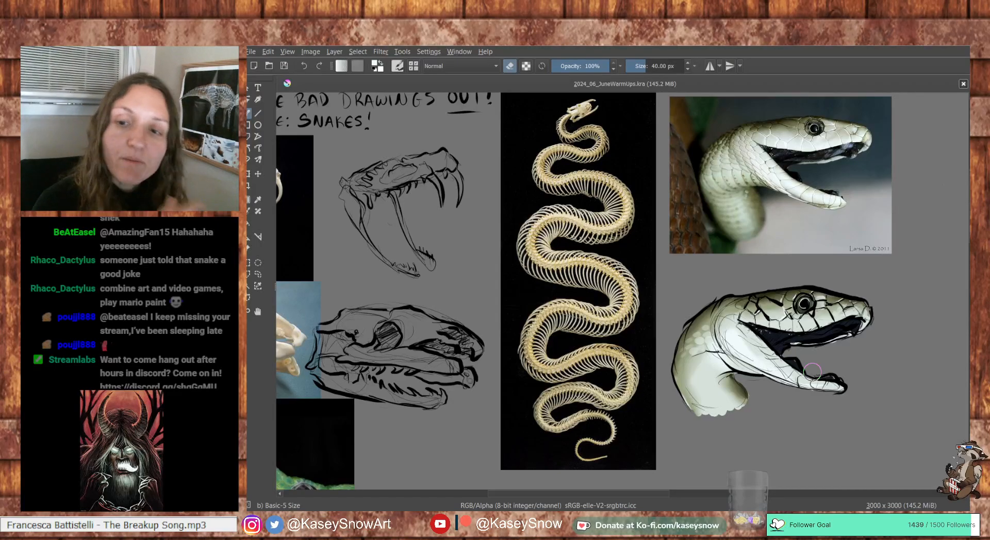
pyautogui.moveTo(812, 370); pyautogui.dragTo(802, 416)
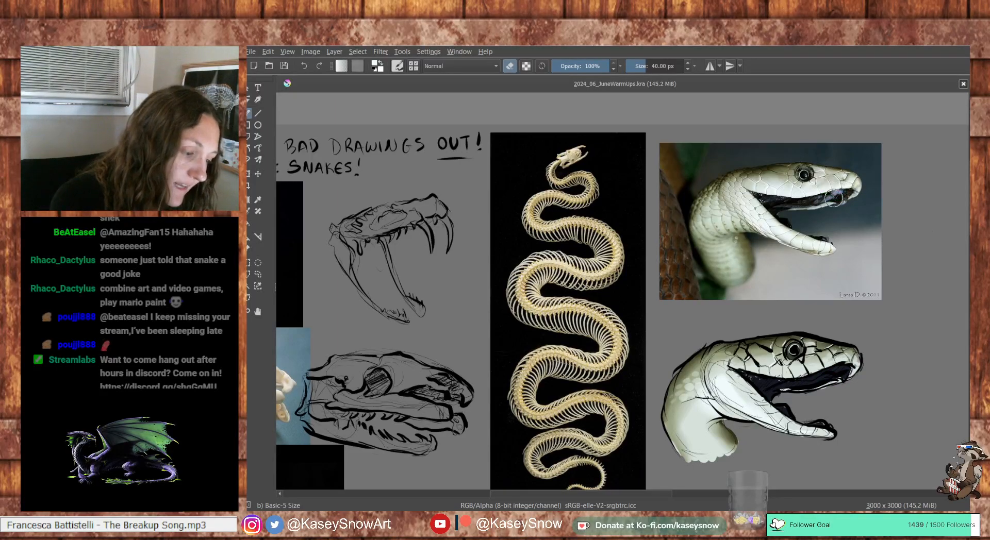
pyautogui.press('e')
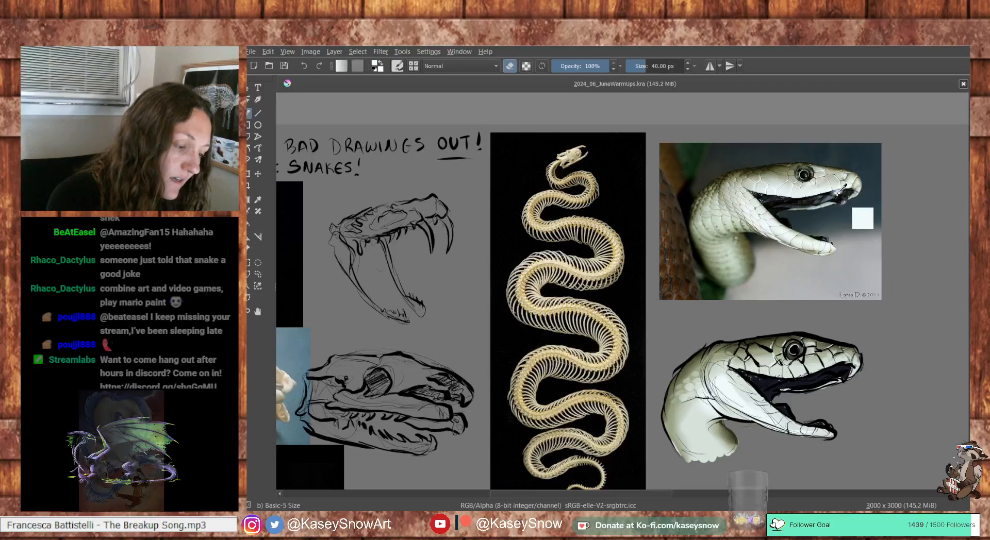
# Paint gray highlights and dark accents inside the mouth with sampled colors, and clean up its front edge with the eraser
pyautogui.keyDown('ctrl'); pyautogui.click(862, 219); pyautogui.keyUp('ctrl')
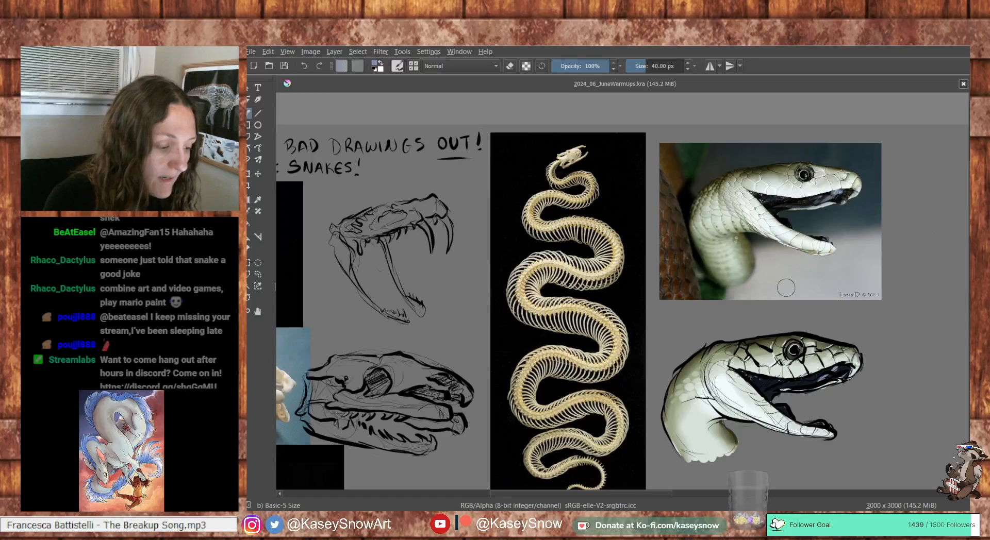
pyautogui.keyDown('ctrl'); pyautogui.click(786, 410); pyautogui.keyUp('ctrl')
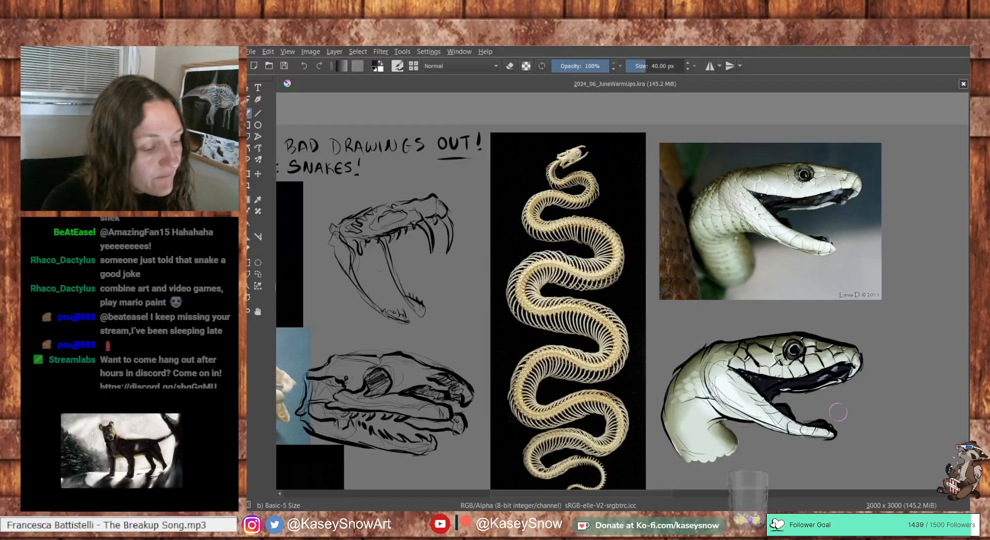
pyautogui.moveTo(838, 412); pyautogui.dragTo(805, 406)
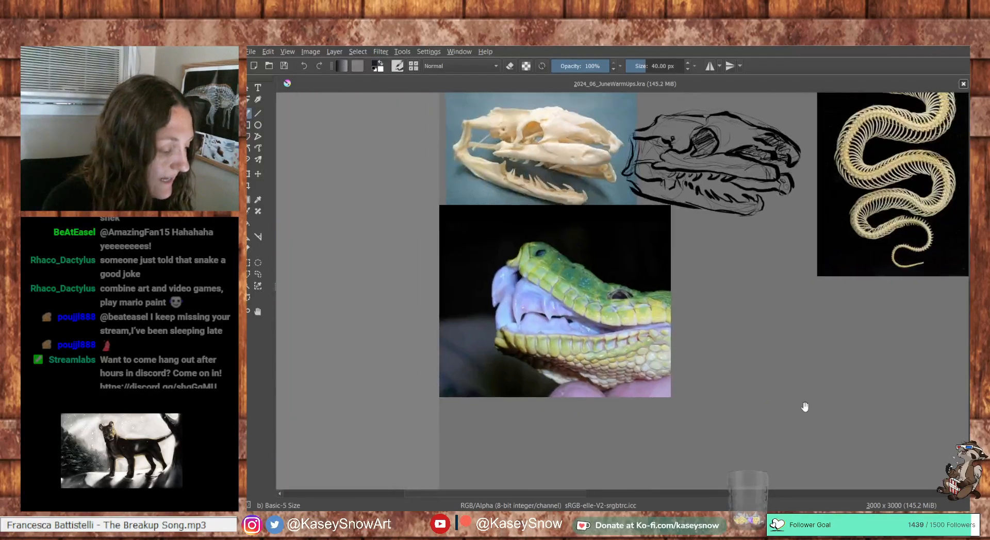
pyautogui.moveTo(877, 369)
pyautogui.mouseDown()
pyautogui.moveTo(785, 380)
pyautogui.moveTo(754, 418)
pyautogui.mouseUp()
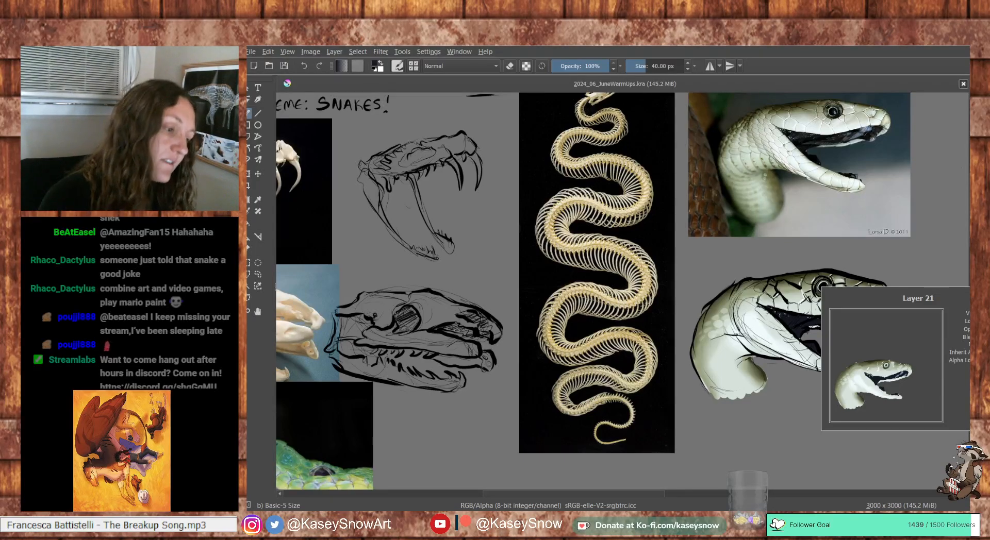
pyautogui.moveTo(855, 347); pyautogui.dragTo(845, 375)
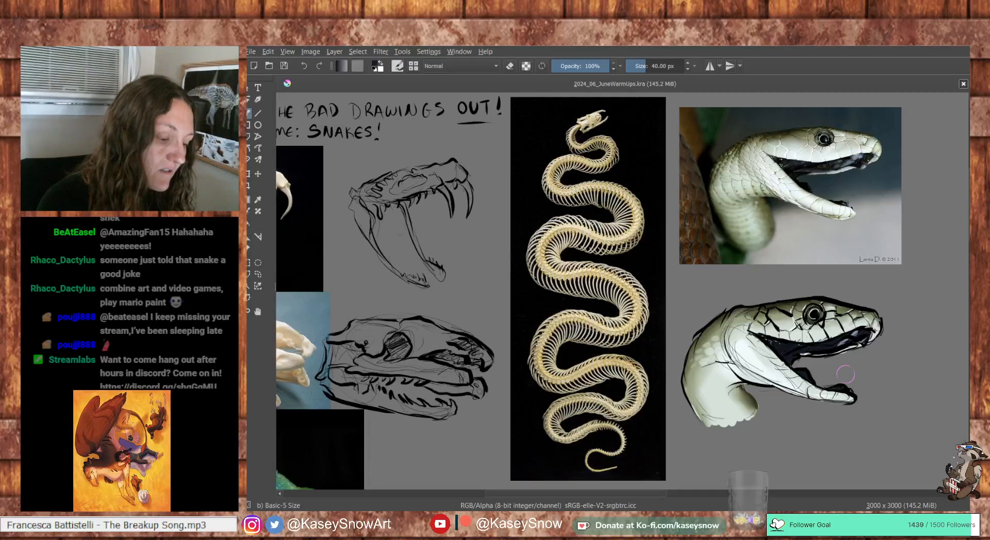
pyautogui.press('e')
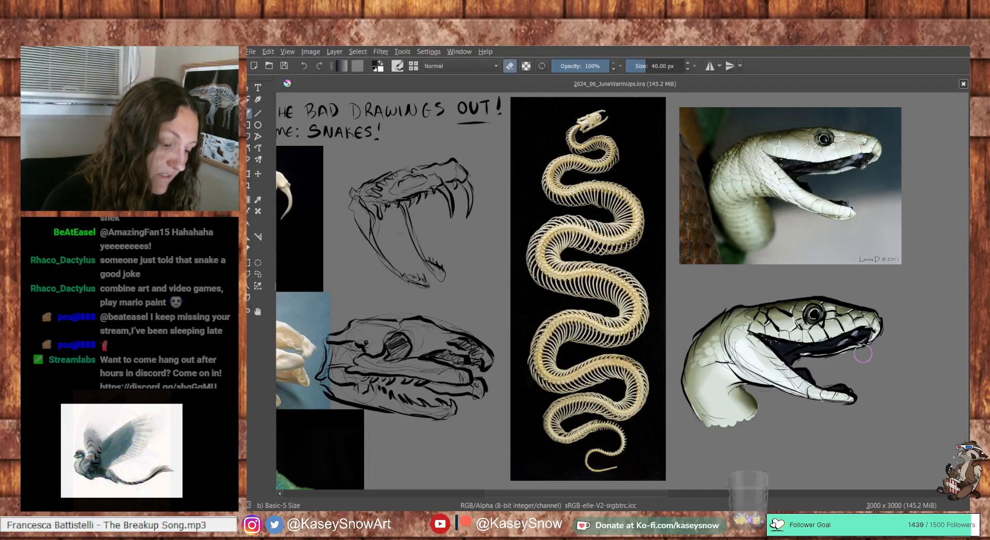
pyautogui.press('e')
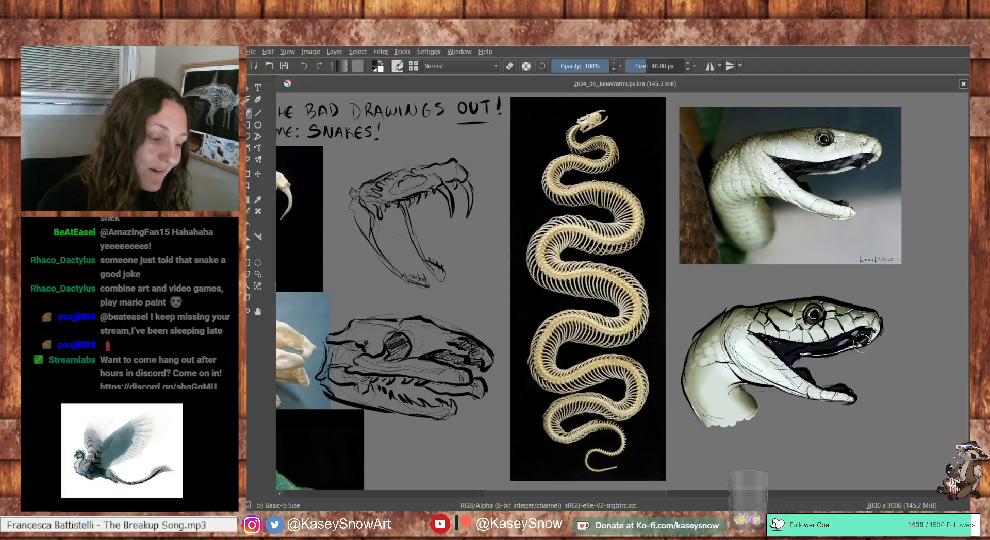
# Draw curved scale lines across the neck using sampled olive-gray and near-black tones
pyautogui.keyDown('ctrl'); pyautogui.click(880, 317); pyautogui.keyUp('ctrl')
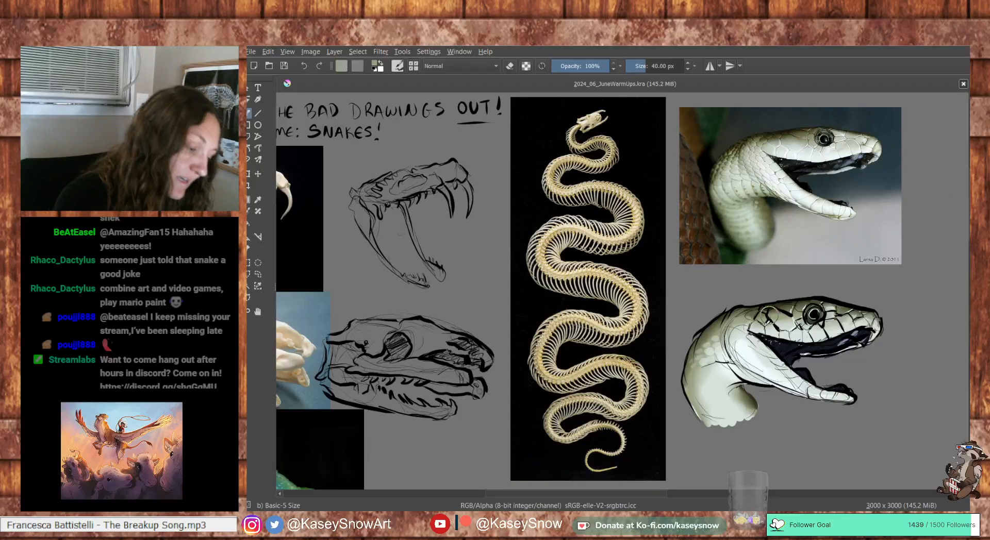
pyautogui.keyDown('ctrl'); pyautogui.click(793, 340); pyautogui.keyUp('ctrl')
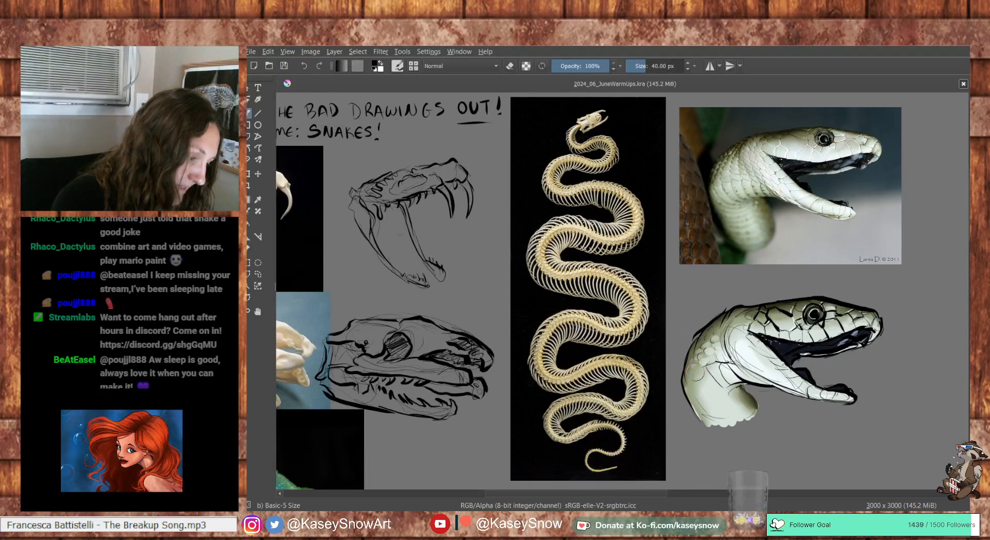
pyautogui.moveTo(711, 382)
pyautogui.mouseDown()
pyautogui.moveTo(715, 357)
pyautogui.moveTo(707, 369)
pyautogui.moveTo(725, 388)
pyautogui.mouseUp()
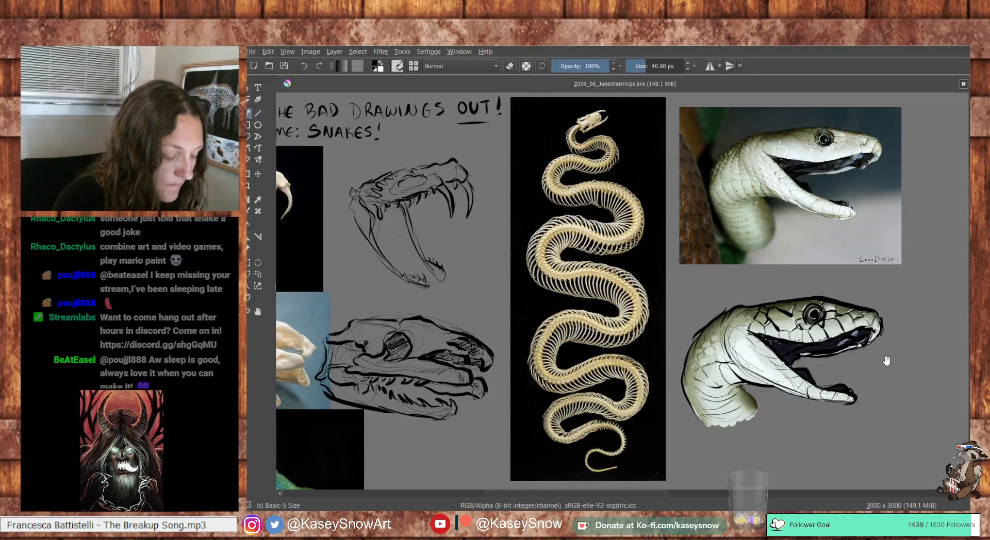
pyautogui.moveTo(886, 361); pyautogui.dragTo(836, 409)
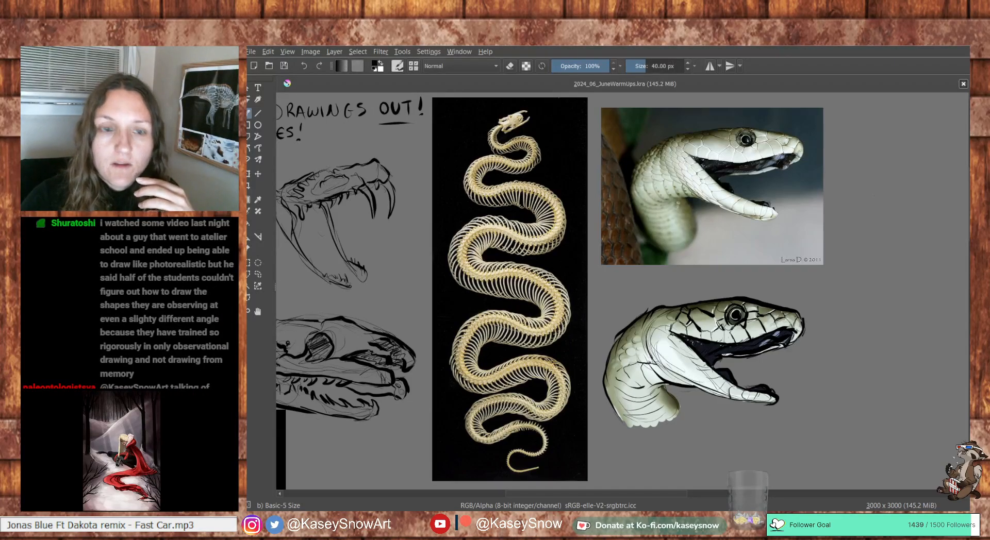
# Paste the coiled green snake reference photo into the canvas, interpreting its colors as web sRGB
pyautogui.moveTo(583, 517); pyautogui.dragTo(765, 194)
pyautogui.hotkey('ctrl', 'v')
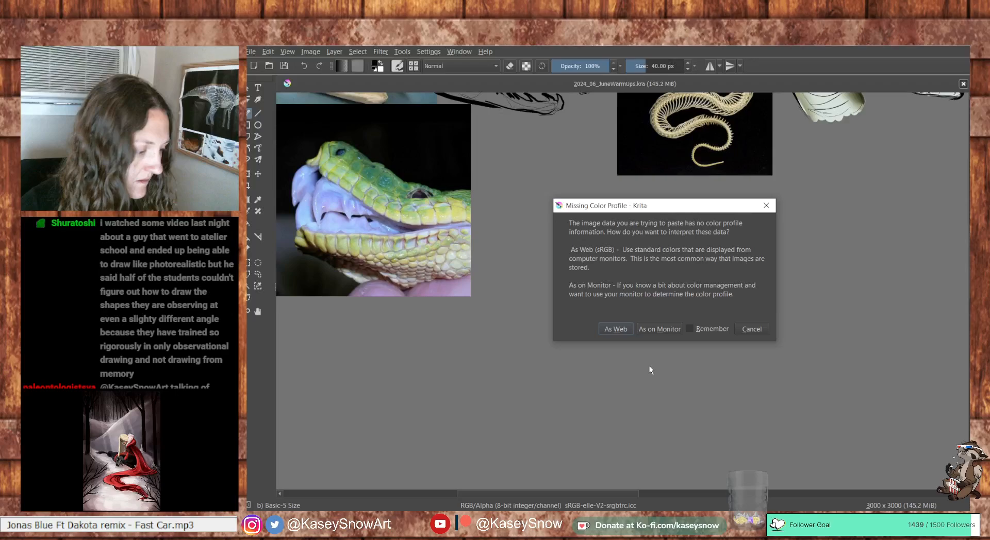
pyautogui.click(629, 329)
pyautogui.press('t')
pyautogui.moveTo(927, 385); pyautogui.dragTo(817, 328)
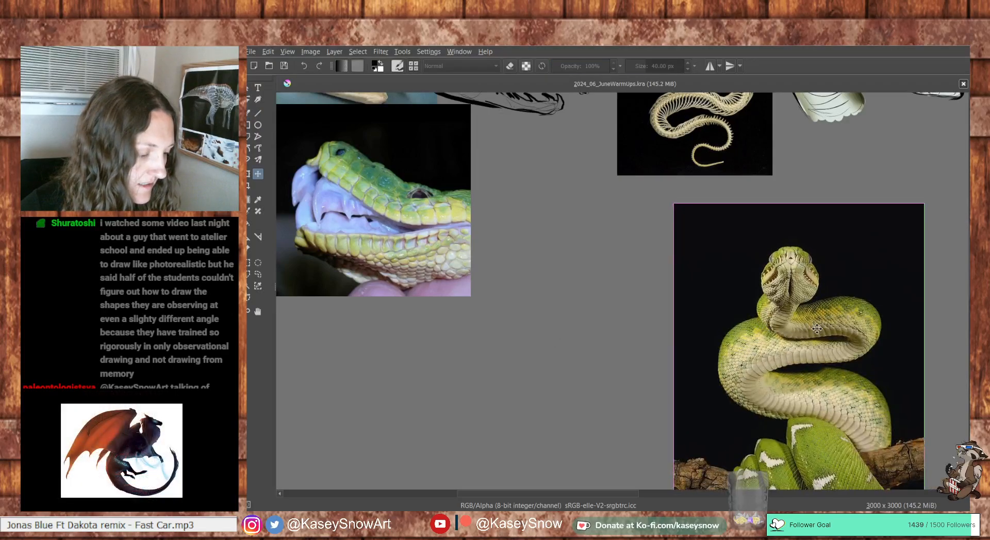
# Move the green snake photo to the right of the pale snake reference and select the layer above
pyautogui.moveTo(873, 351); pyautogui.dragTo(746, 489)
pyautogui.press('t')
pyautogui.press('t')
pyautogui.moveTo(652, 448); pyautogui.dragTo(871, 209)
pyautogui.moveTo(604, 360); pyautogui.dragTo(448, 471)
pyautogui.press('t')
pyautogui.moveTo(857, 394); pyautogui.dragTo(767, 305)
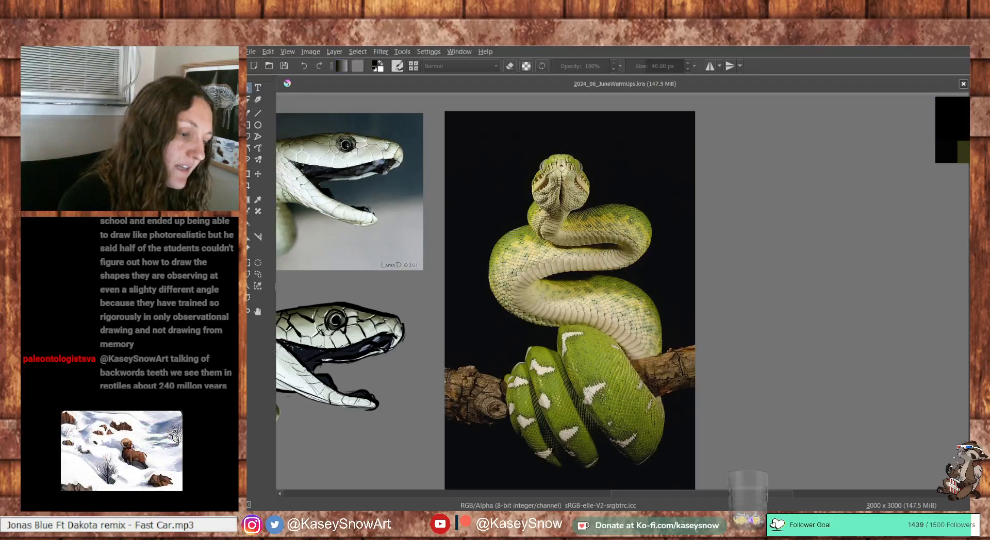
pyautogui.press('pageup')
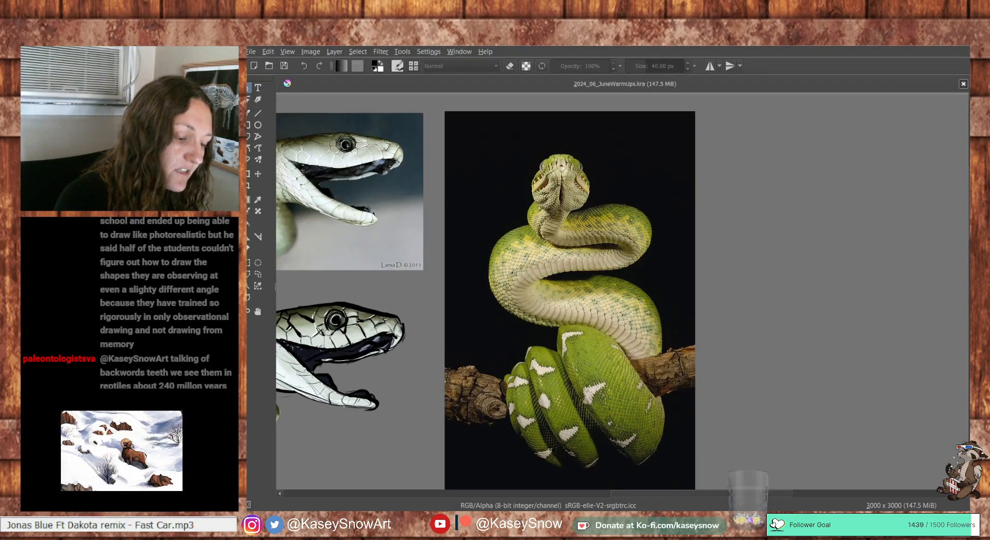
# Sketch the rough rounded outline of the green snake's head in the empty space to the right of its reference photo with the brush
pyautogui.press('b')
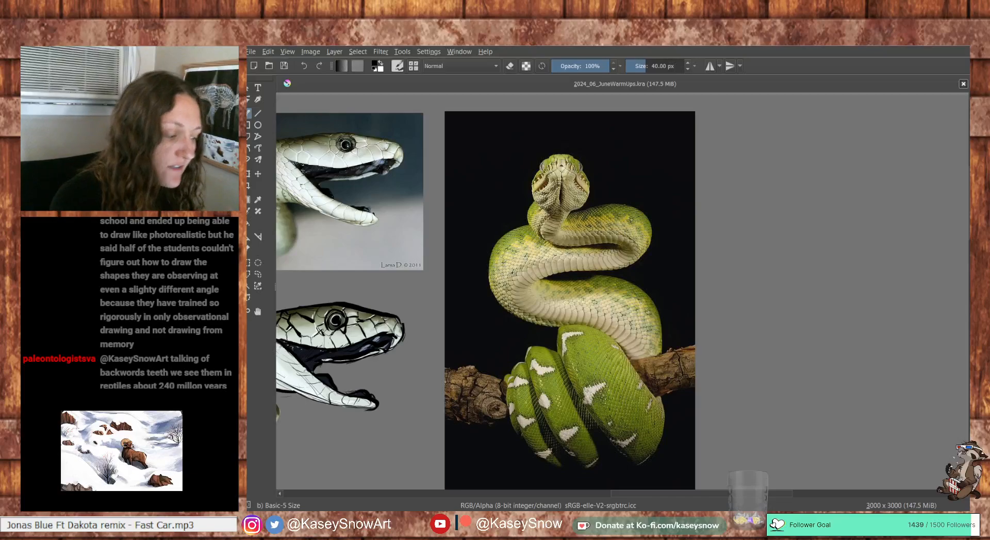
pyautogui.press('pagedown')
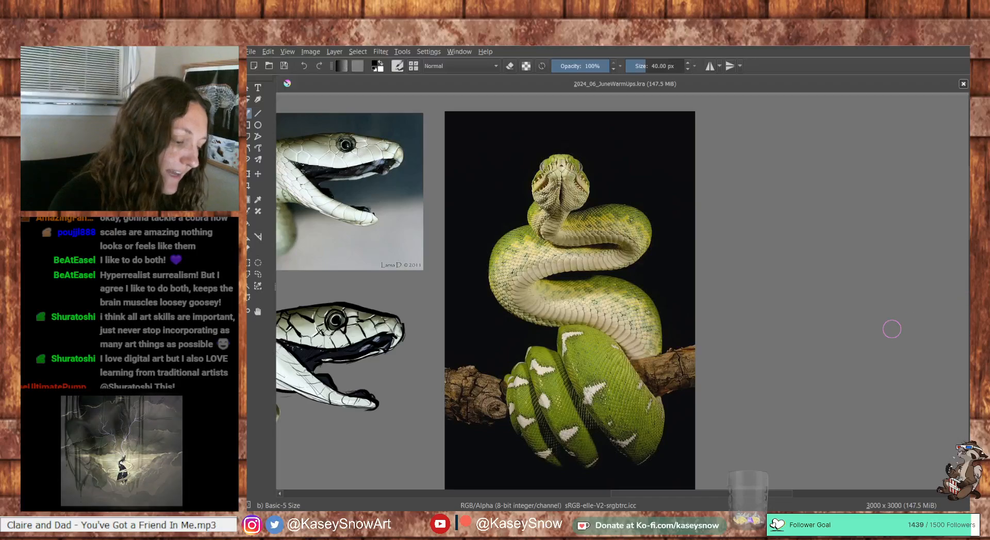
pyautogui.hscroll(3, 851, 335)
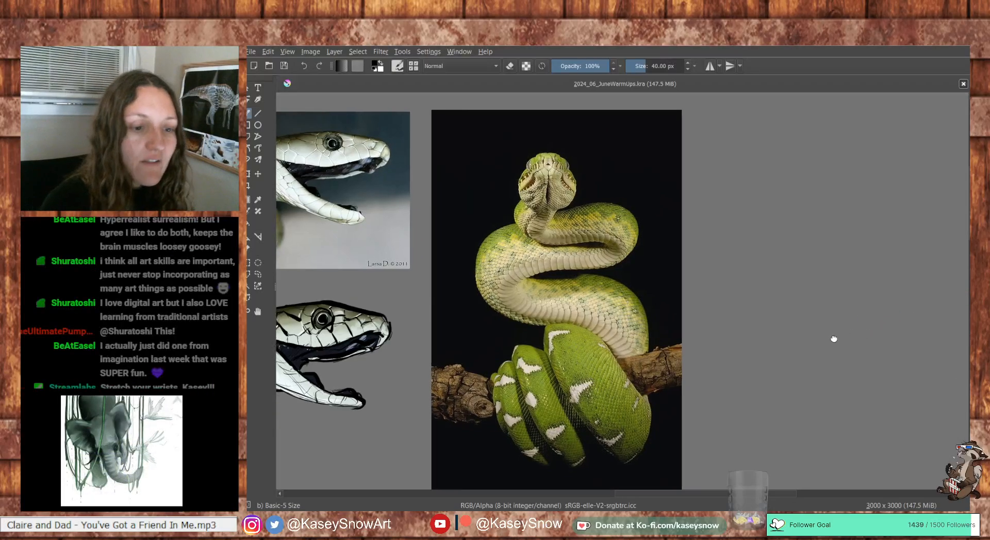
pyautogui.moveTo(728, 183); pyautogui.dragTo(731, 145)
pyautogui.moveTo(722, 153)
pyautogui.mouseDown()
pyautogui.moveTo(769, 143)
pyautogui.moveTo(739, 133)
pyautogui.moveTo(774, 144)
pyautogui.moveTo(727, 156)
pyautogui.mouseUp()
pyautogui.moveTo(768, 139); pyautogui.dragTo(780, 188)
pyautogui.moveTo(785, 185); pyautogui.dragTo(768, 196)
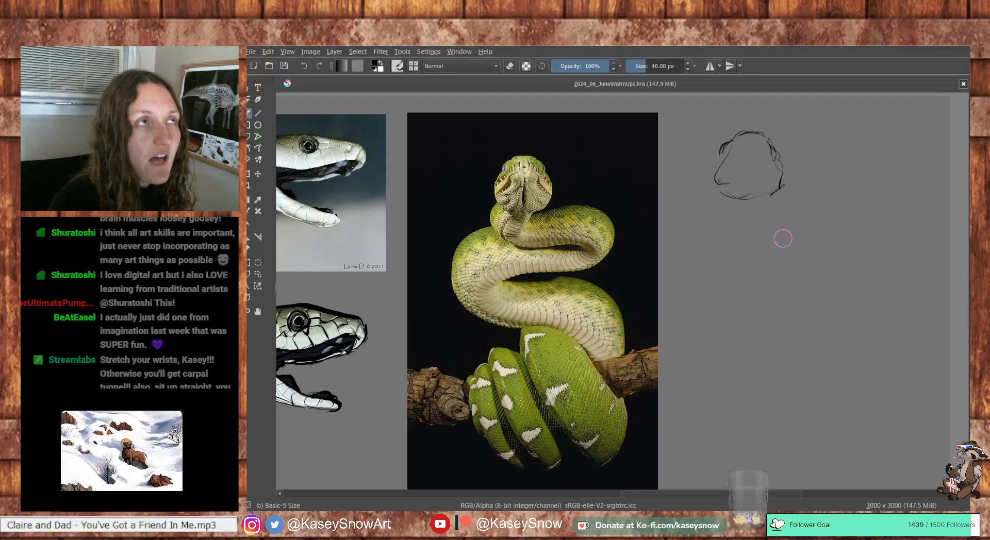
pyautogui.moveTo(809, 303); pyautogui.dragTo(822, 308)
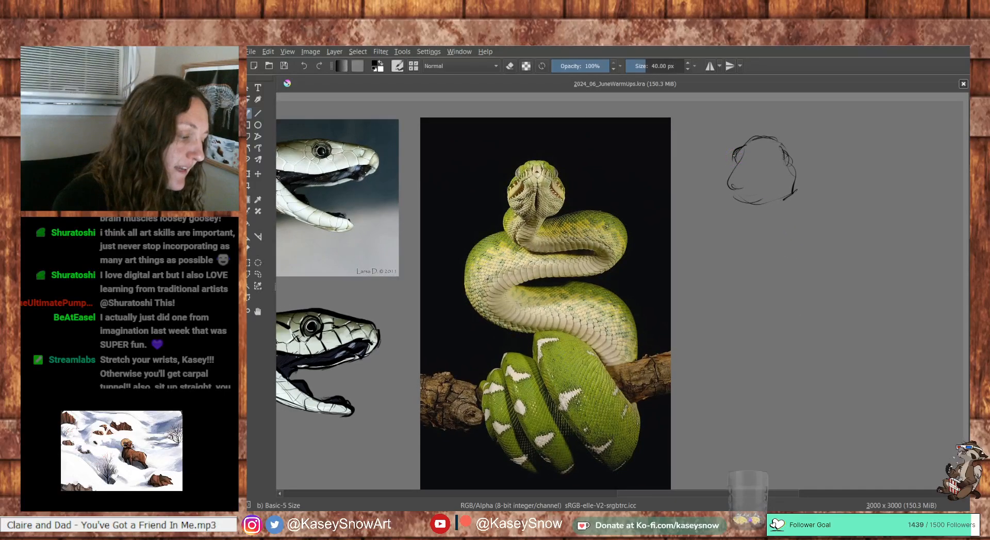
pyautogui.moveTo(737, 150); pyautogui.dragTo(723, 176)
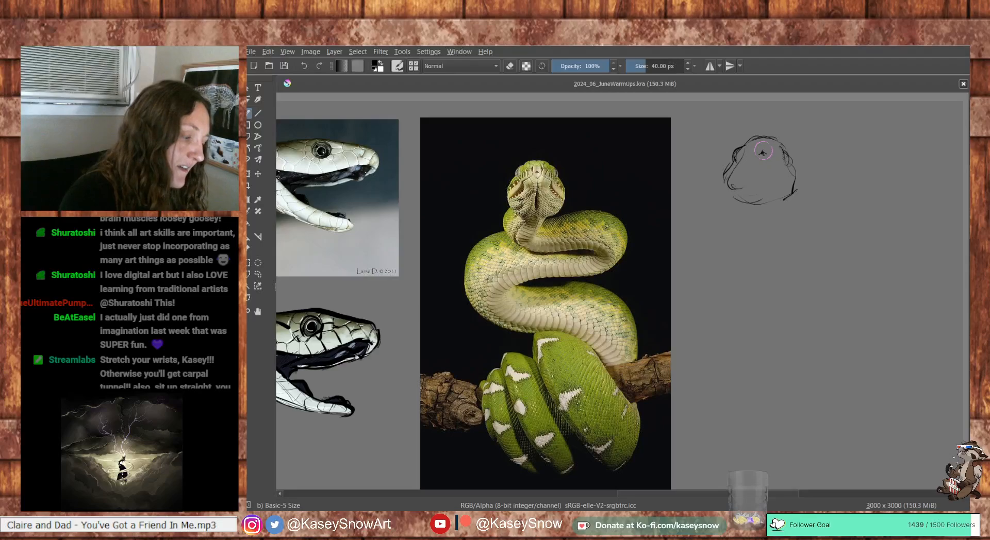
# Draw the snout, the dark mouth lines on both sides and the central chin crease inside the sketched head
pyautogui.moveTo(756, 145)
pyautogui.mouseDown()
pyautogui.moveTo(769, 140)
pyautogui.moveTo(761, 149)
pyautogui.mouseUp()
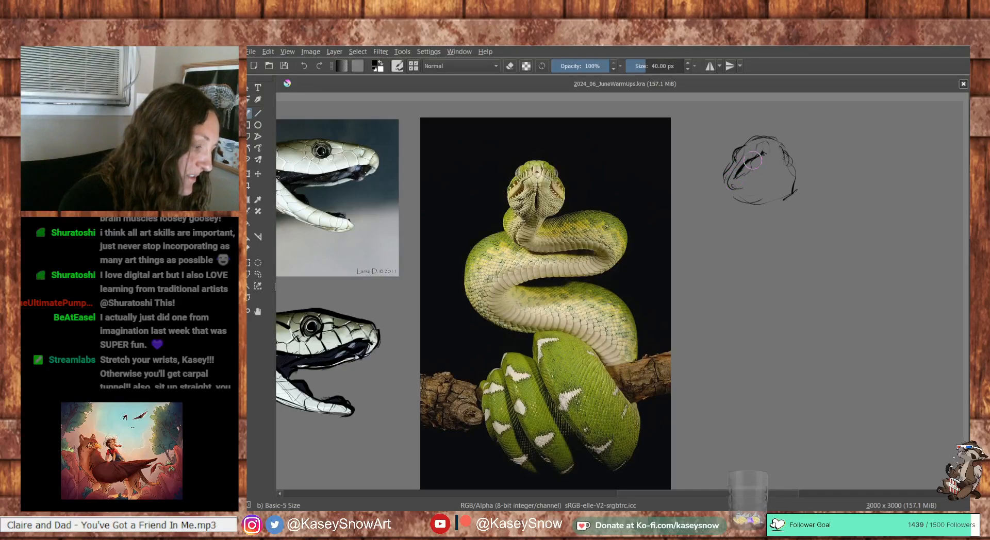
pyautogui.hotkey('ctrl', 'z')
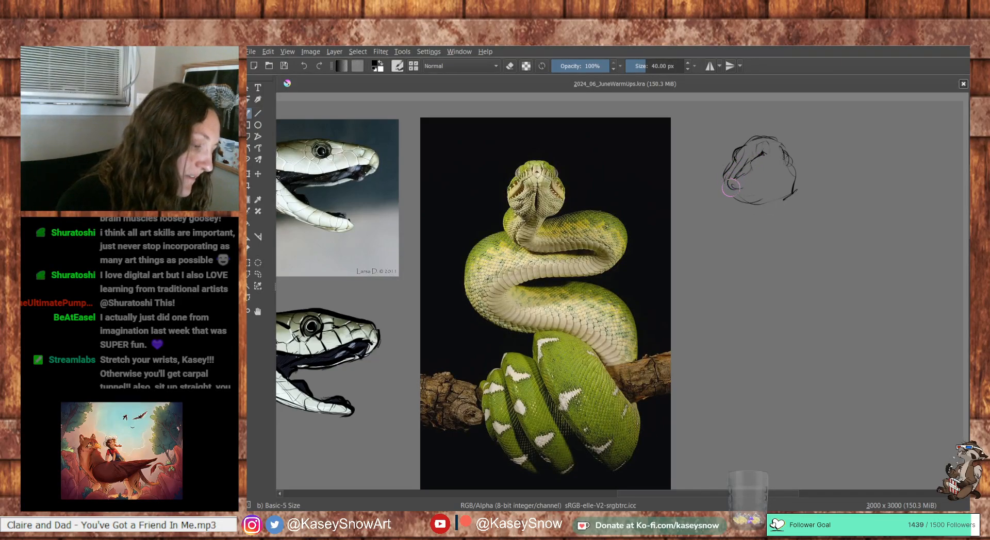
pyautogui.moveTo(735, 181); pyautogui.dragTo(740, 173)
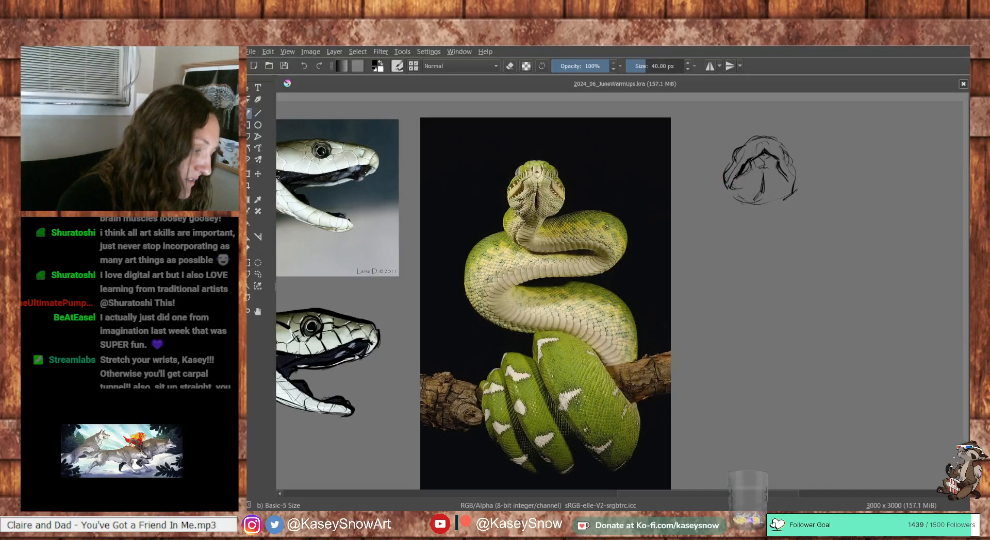
pyautogui.moveTo(730, 189)
pyautogui.mouseDown()
pyautogui.moveTo(743, 180)
pyautogui.moveTo(739, 197)
pyautogui.moveTo(778, 201)
pyautogui.mouseUp()
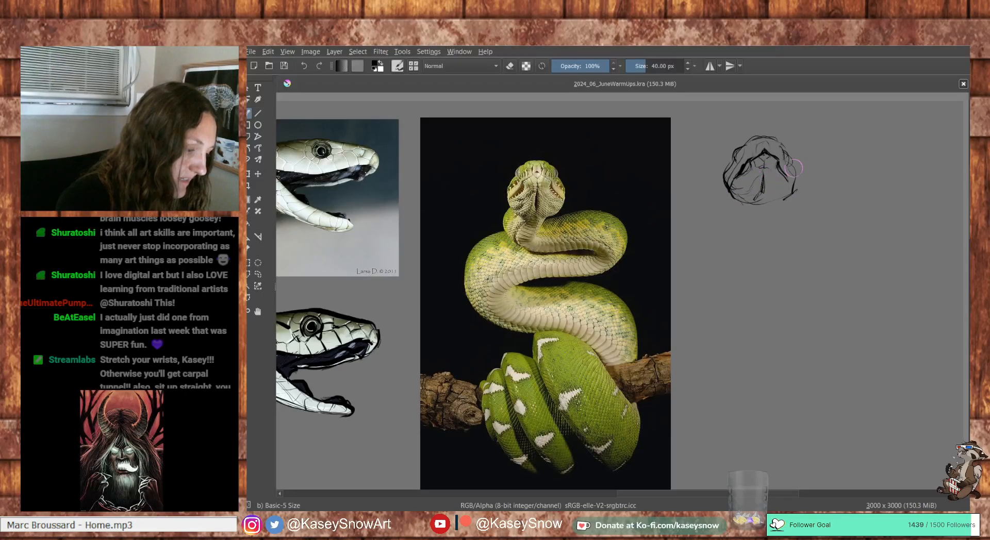
pyautogui.moveTo(765, 167); pyautogui.dragTo(776, 188)
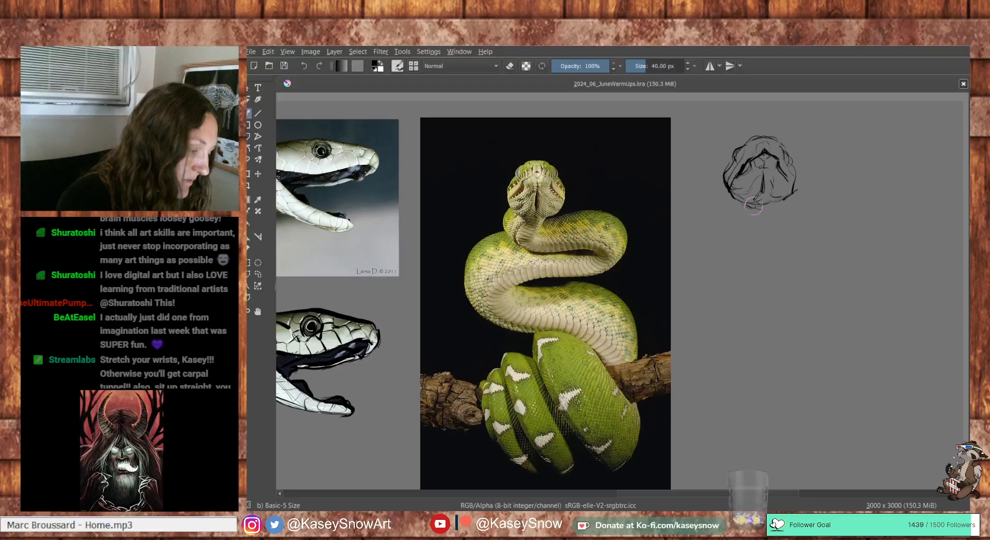
# Draw the curved neck lines below the head and begin the upper edge of the body beside them
pyautogui.moveTo(753, 209); pyautogui.dragTo(743, 237)
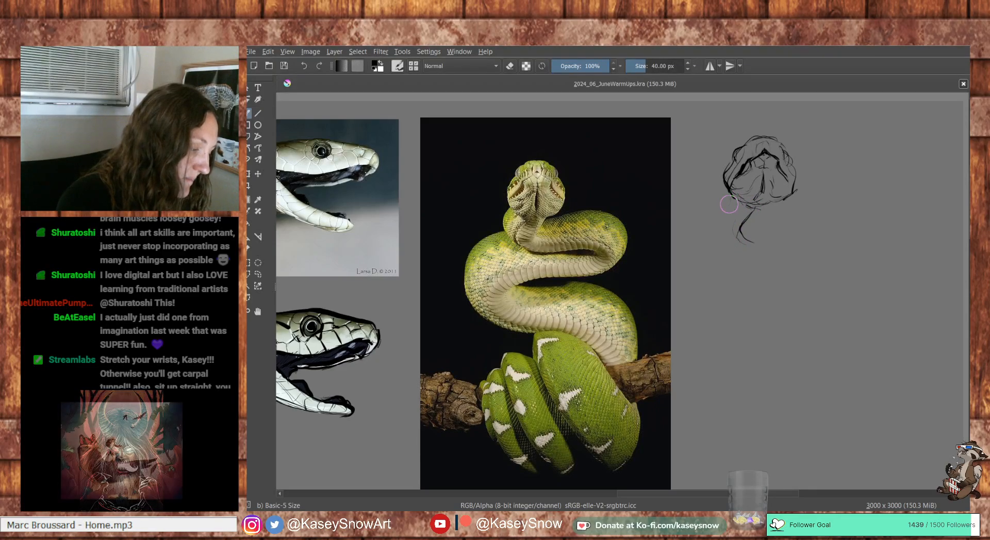
pyautogui.moveTo(732, 196)
pyautogui.mouseDown()
pyautogui.moveTo(723, 213)
pyautogui.moveTo(738, 242)
pyautogui.mouseUp()
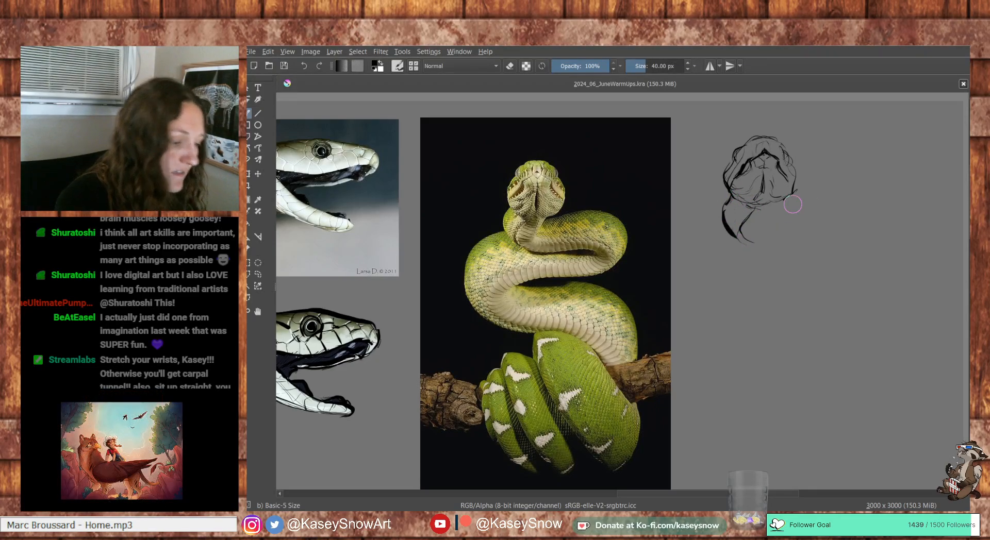
pyautogui.moveTo(797, 170); pyautogui.dragTo(781, 205)
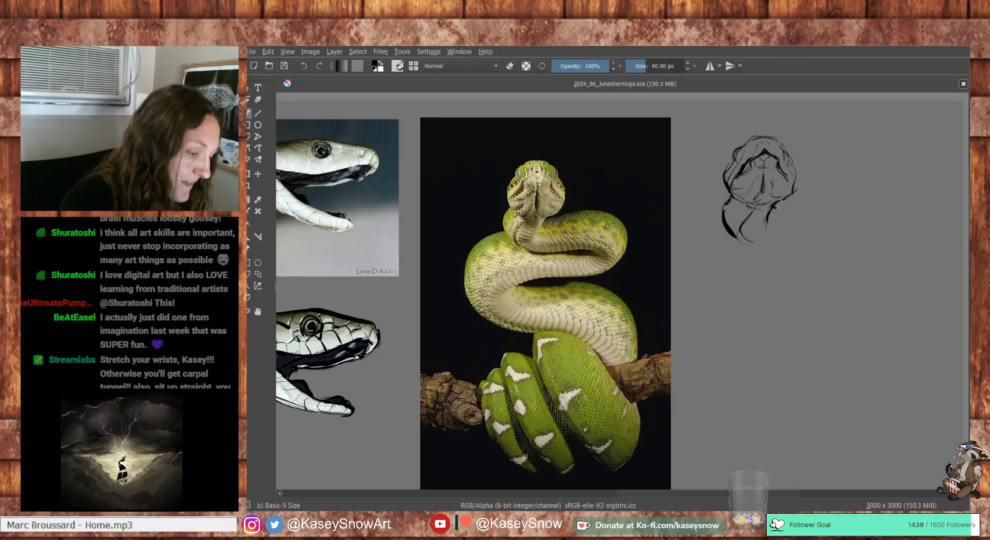
pyautogui.moveTo(776, 206); pyautogui.dragTo(823, 204)
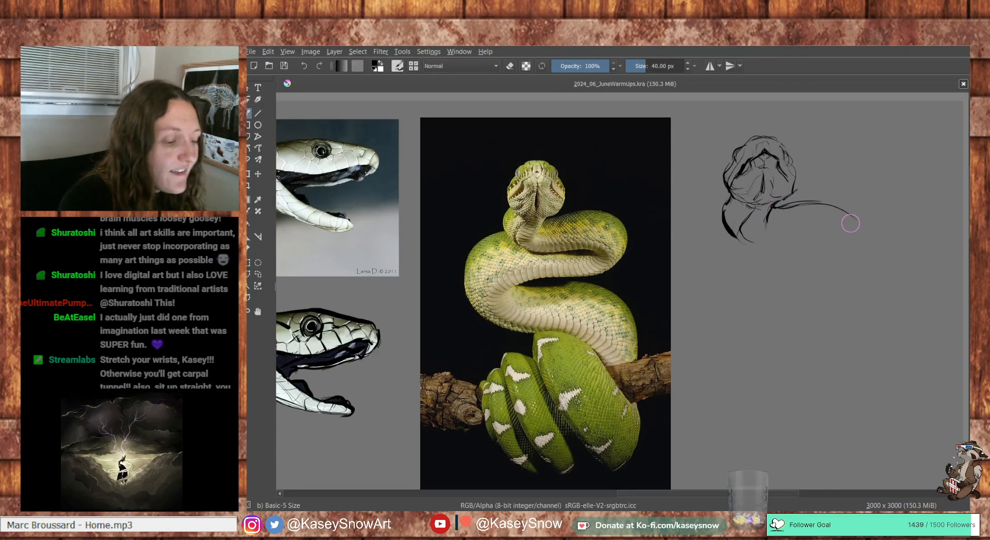
pyautogui.hotkey('ctrl', 'z')
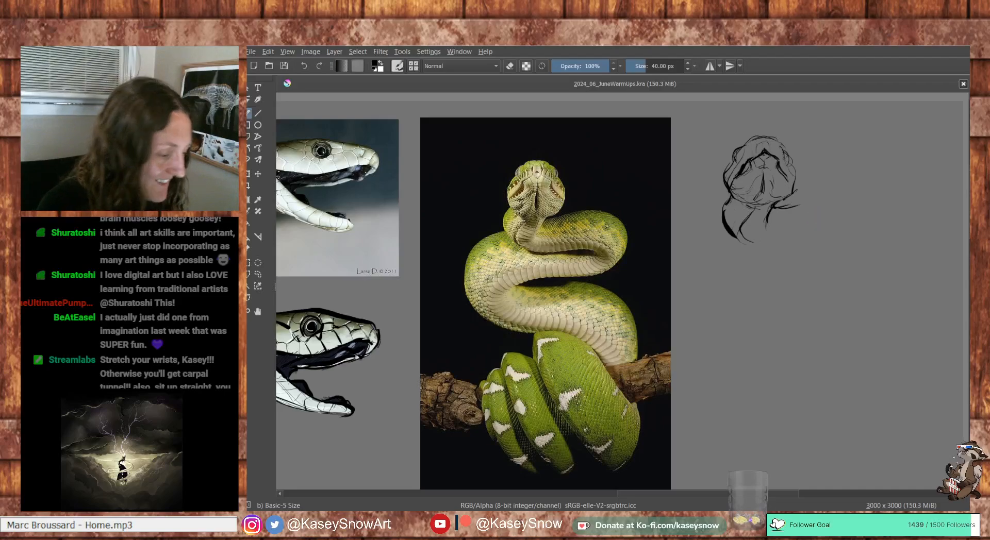
# Draw the outer and inner contours of the first body bend to the right of the neck
pyautogui.moveTo(777, 207)
pyautogui.mouseDown()
pyautogui.moveTo(829, 194)
pyautogui.moveTo(800, 202)
pyautogui.moveTo(855, 213)
pyautogui.moveTo(855, 230)
pyautogui.moveTo(843, 209)
pyautogui.moveTo(863, 265)
pyautogui.moveTo(871, 242)
pyautogui.moveTo(839, 287)
pyautogui.mouseUp()
pyautogui.moveTo(741, 241); pyautogui.dragTo(814, 240)
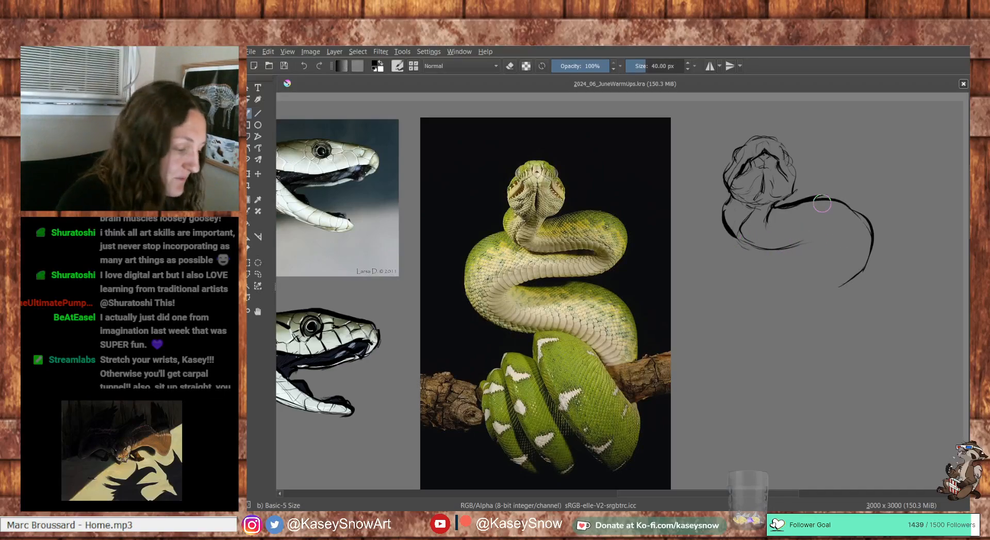
pyautogui.moveTo(798, 245); pyautogui.dragTo(838, 250)
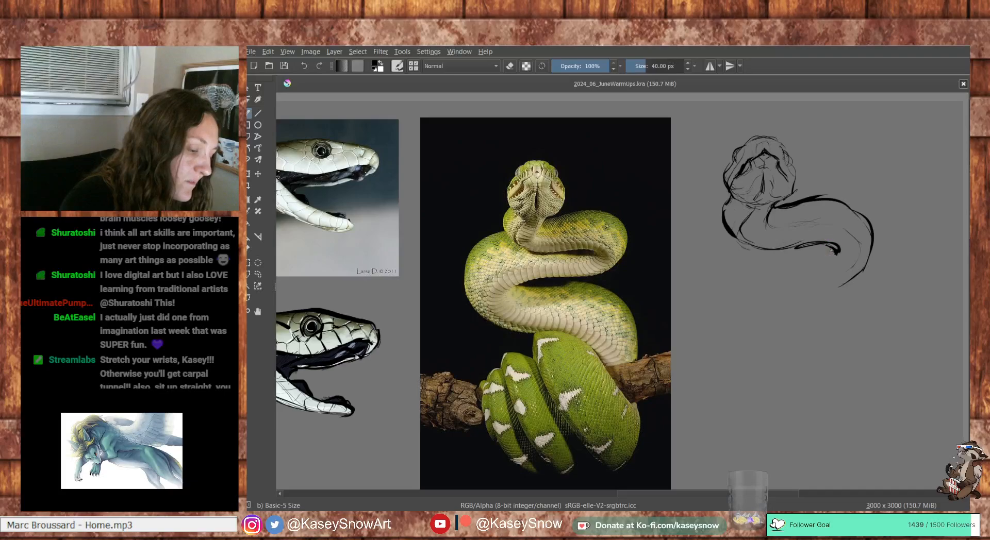
pyautogui.moveTo(832, 251)
pyautogui.mouseDown()
pyautogui.moveTo(827, 282)
pyautogui.moveTo(792, 292)
pyautogui.mouseUp()
# Outline the large left-hand body bend from the neck around to its underside
pyautogui.moveTo(725, 230); pyautogui.dragTo(700, 254)
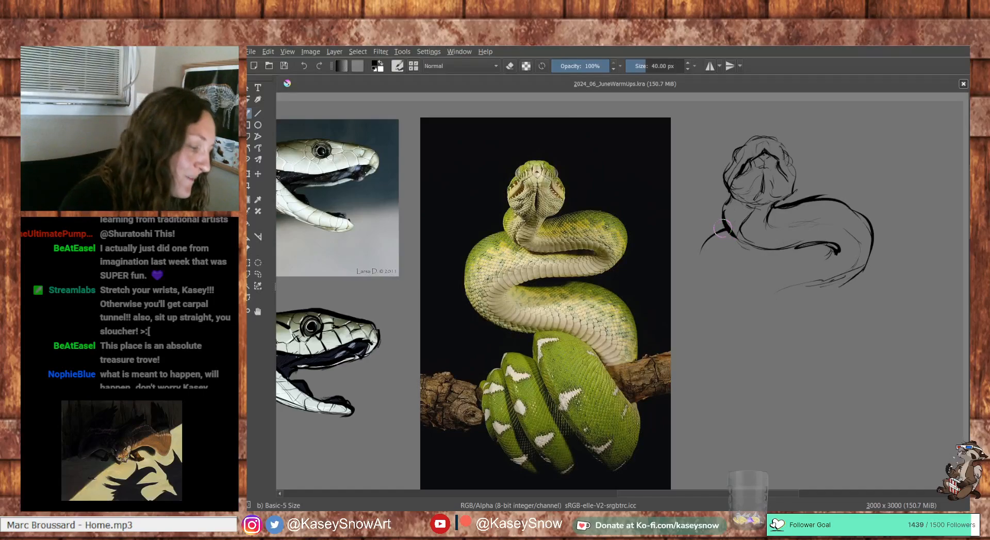
pyautogui.moveTo(723, 223)
pyautogui.mouseDown()
pyautogui.moveTo(689, 285)
pyautogui.moveTo(702, 318)
pyautogui.moveTo(728, 323)
pyautogui.mouseUp()
pyautogui.moveTo(701, 254)
pyautogui.mouseDown()
pyautogui.moveTo(739, 337)
pyautogui.moveTo(767, 350)
pyautogui.mouseUp()
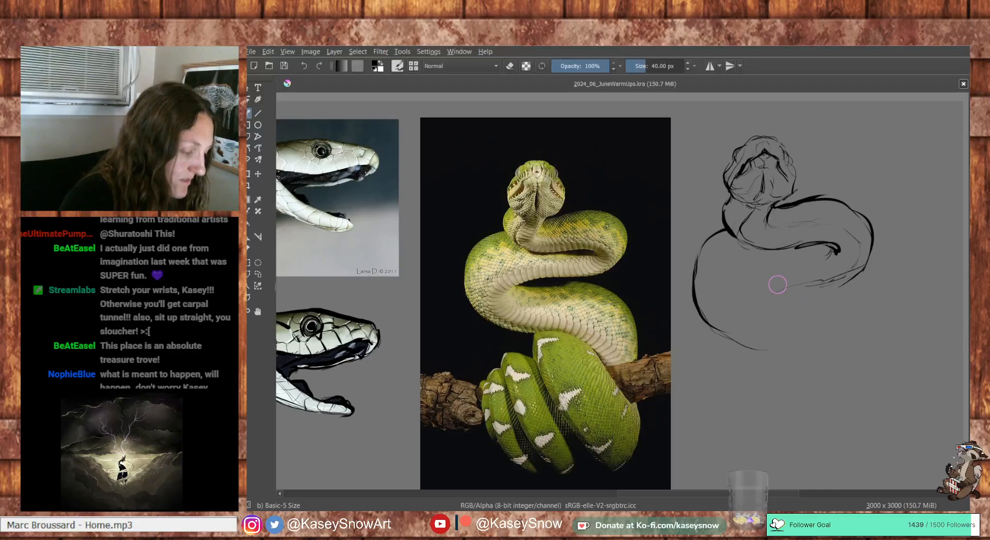
# Thicken the dark fold line beneath the first body bend and trim its lower edge with the eraser
pyautogui.moveTo(836, 283)
pyautogui.mouseDown()
pyautogui.moveTo(764, 296)
pyautogui.moveTo(829, 282)
pyautogui.mouseUp()
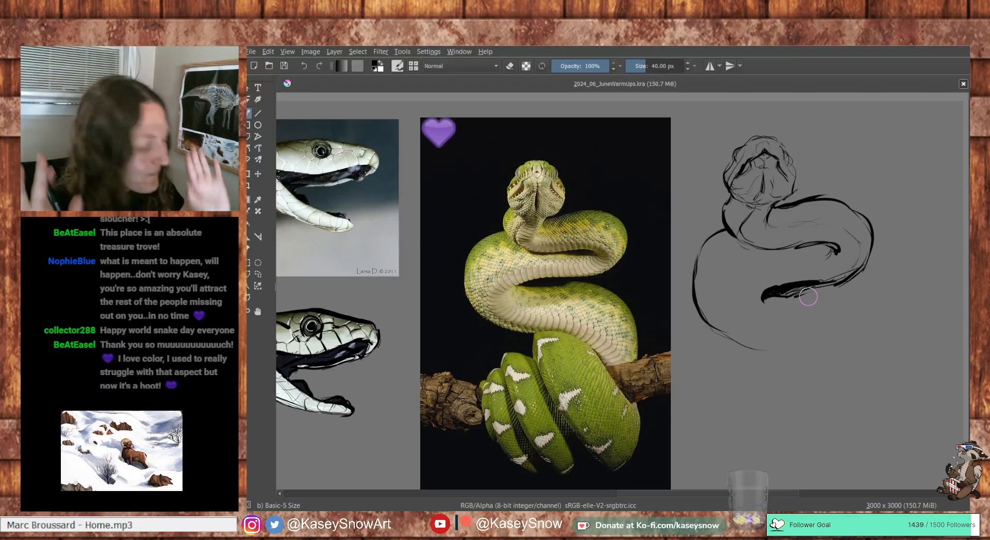
pyautogui.press('e')
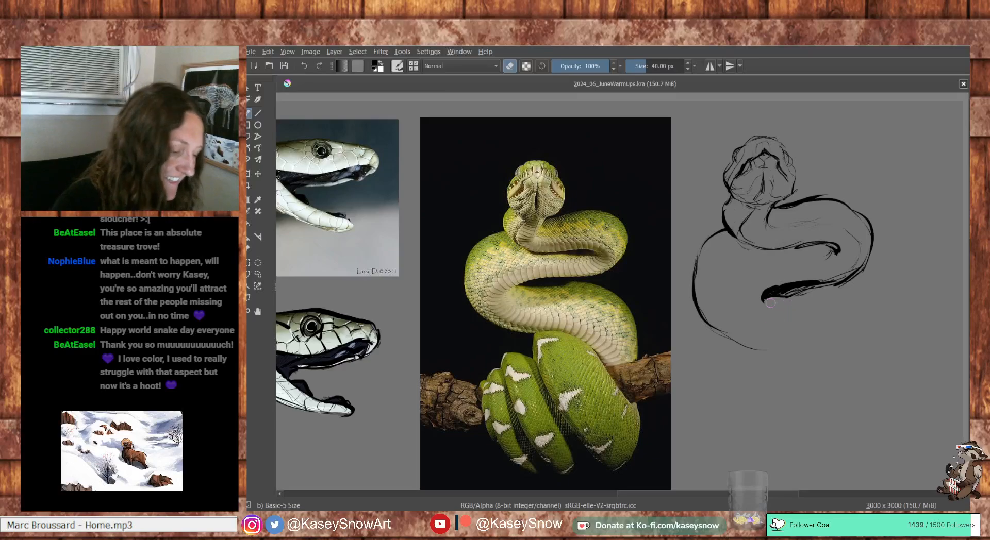
pyautogui.moveTo(807, 295)
pyautogui.mouseDown()
pyautogui.moveTo(768, 300)
pyautogui.moveTo(845, 283)
pyautogui.mouseUp()
pyautogui.press('e')
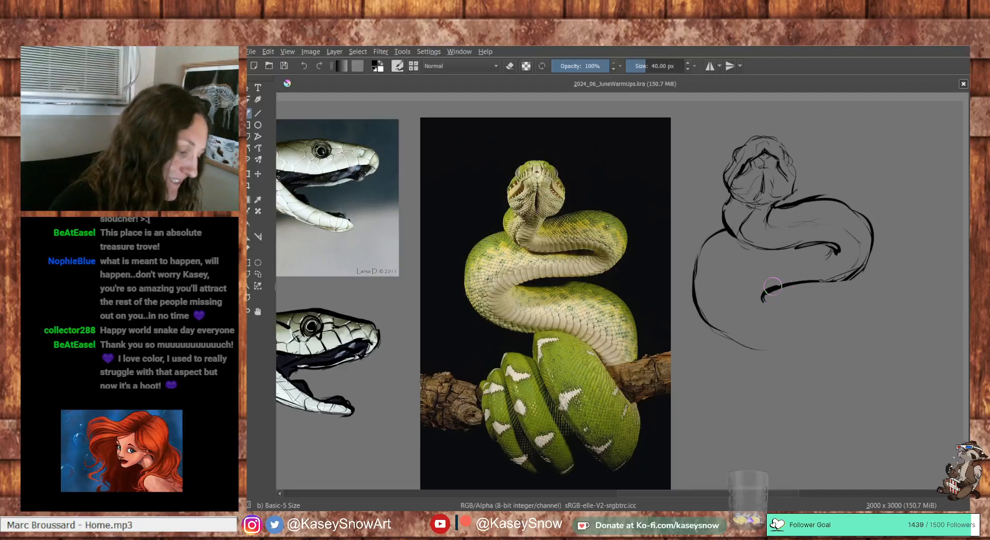
# Draw the upper and lower contours of the body section sweeping down to the right from the inner fold
pyautogui.moveTo(771, 296)
pyautogui.mouseDown()
pyautogui.moveTo(827, 287)
pyautogui.moveTo(873, 305)
pyautogui.moveTo(907, 356)
pyautogui.moveTo(900, 377)
pyautogui.mouseUp()
pyautogui.moveTo(743, 346); pyautogui.dragTo(786, 348)
pyautogui.moveTo(784, 352); pyautogui.dragTo(801, 379)
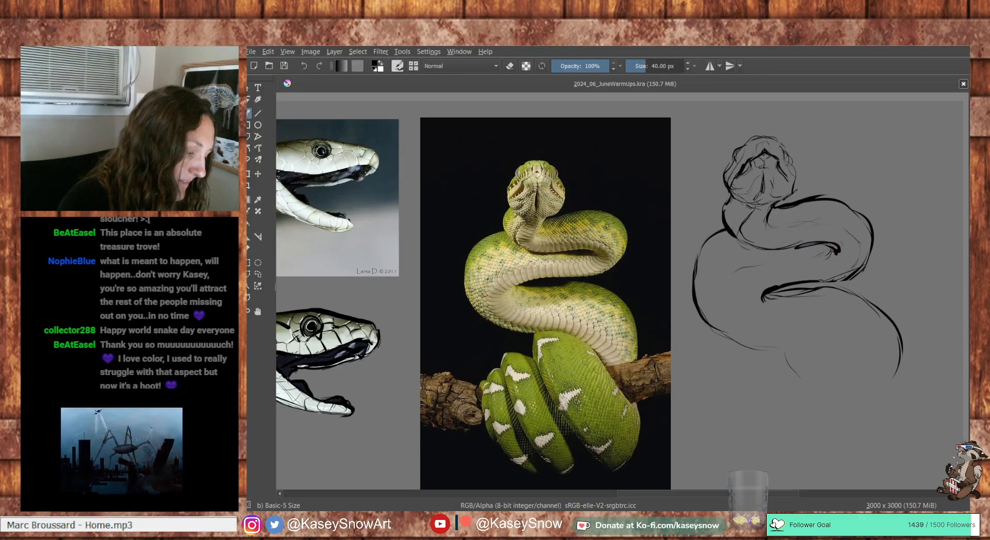
pyautogui.moveTo(787, 341)
pyautogui.mouseDown()
pyautogui.moveTo(761, 333)
pyautogui.moveTo(815, 359)
pyautogui.mouseUp()
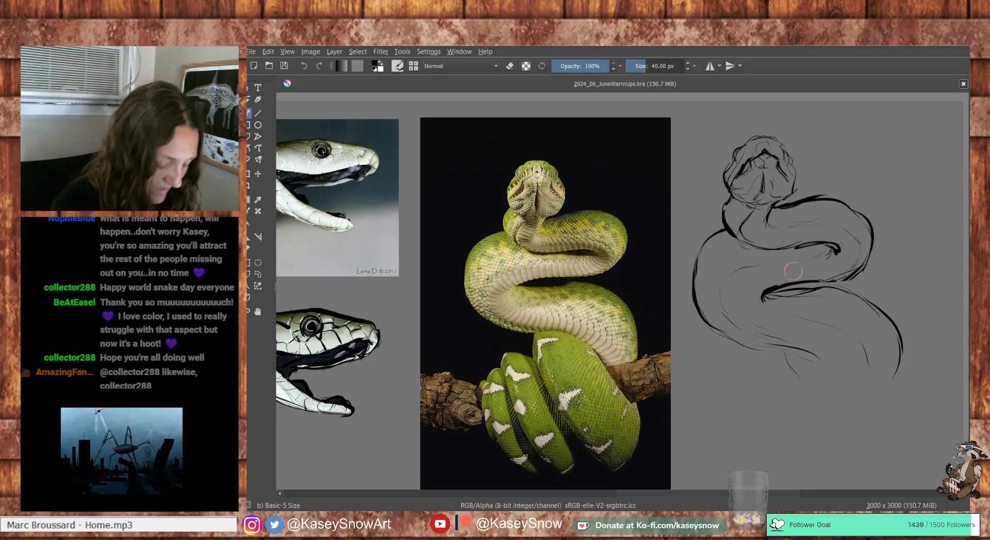
# Clean up the inner fold with the eraser, redraw its edge and extend the lower body contour
pyautogui.press('e')
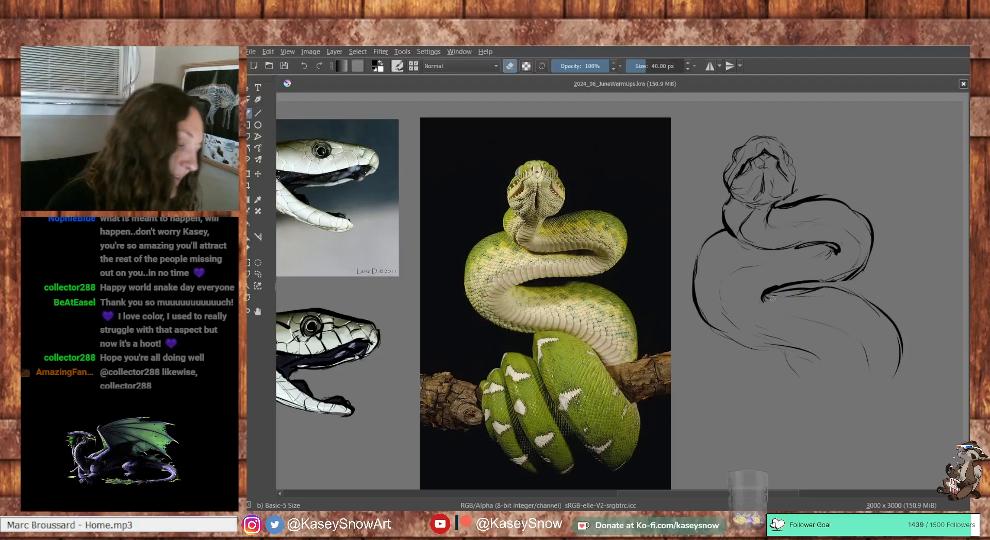
pyautogui.press('e')
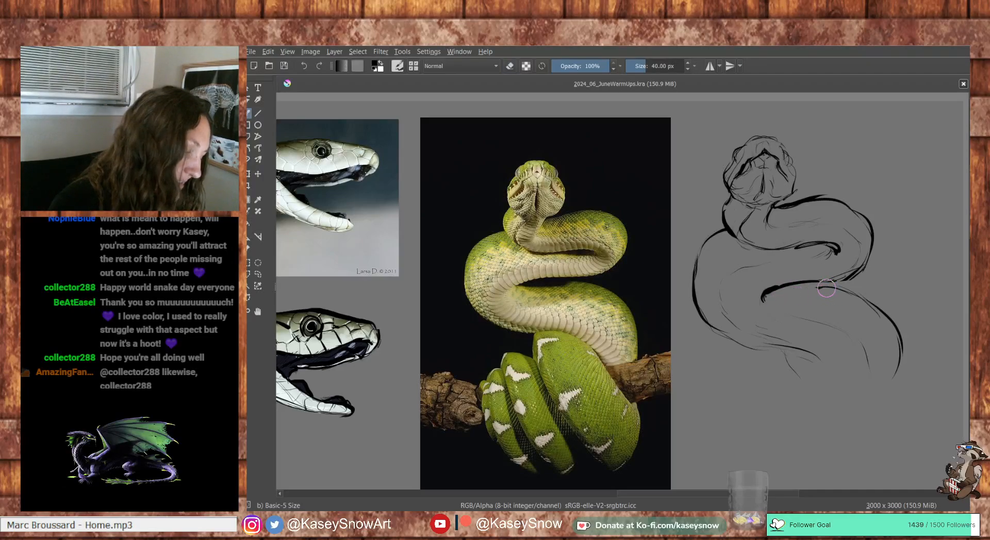
pyautogui.moveTo(833, 286); pyautogui.dragTo(790, 288)
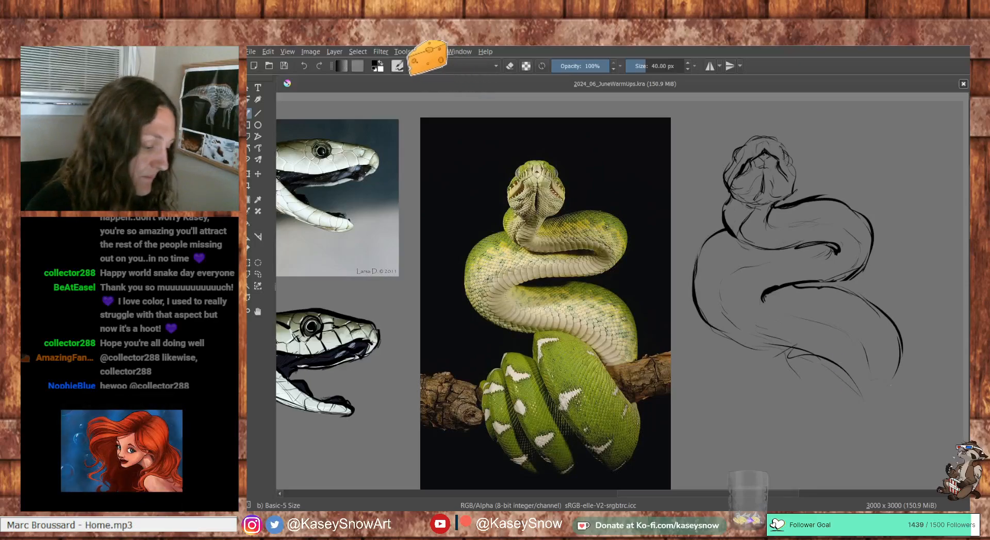
# Sketch the branch stub on the right and outline the large front coil below the body
pyautogui.moveTo(856, 376)
pyautogui.mouseDown()
pyautogui.moveTo(930, 363)
pyautogui.moveTo(885, 403)
pyautogui.moveTo(939, 389)
pyautogui.moveTo(869, 399)
pyautogui.moveTo(881, 425)
pyautogui.moveTo(888, 408)
pyautogui.moveTo(894, 442)
pyautogui.moveTo(882, 477)
pyautogui.mouseUp()
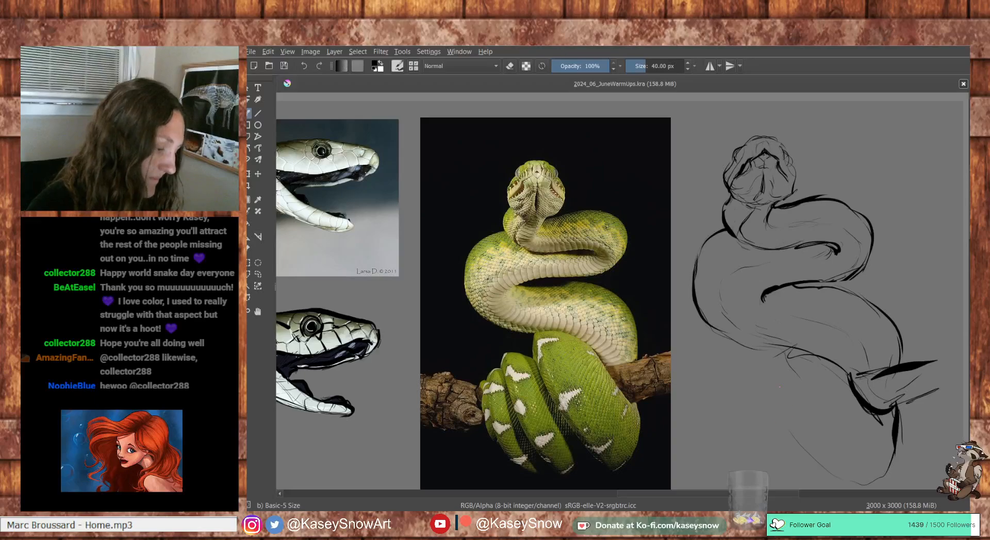
pyautogui.moveTo(756, 385); pyautogui.dragTo(797, 452)
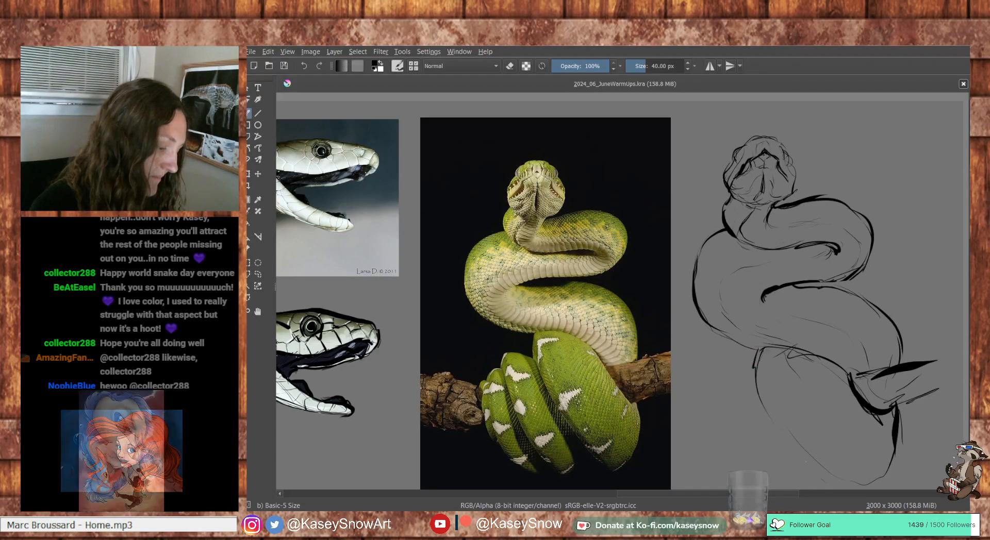
pyautogui.moveTo(814, 357)
pyautogui.mouseDown()
pyautogui.moveTo(806, 290)
pyautogui.moveTo(743, 314)
pyautogui.mouseUp()
# Outline the smaller coils to the left of the large coil and reinforce the branch line where it meets the body
pyautogui.moveTo(745, 306); pyautogui.dragTo(714, 311)
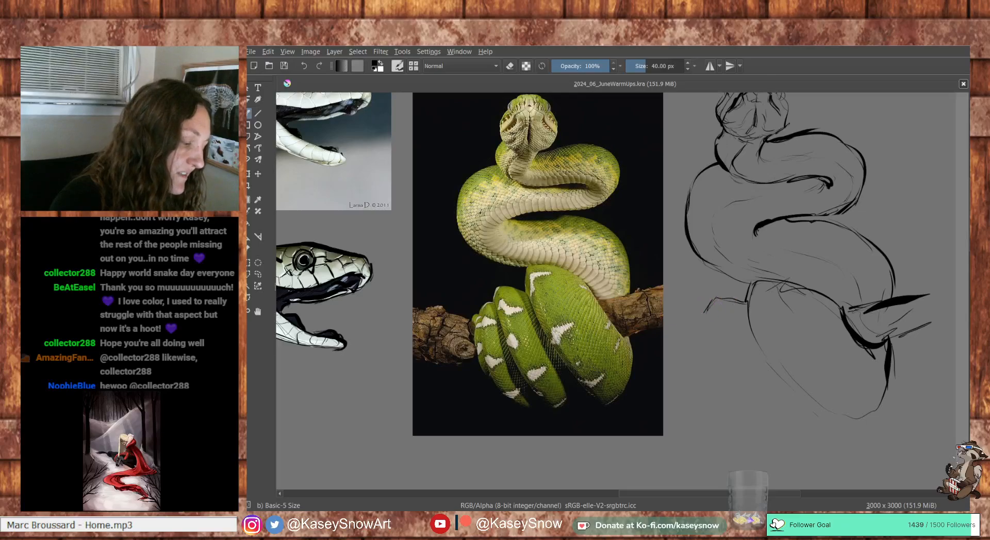
pyautogui.moveTo(702, 316)
pyautogui.mouseDown()
pyautogui.moveTo(744, 397)
pyautogui.moveTo(788, 443)
pyautogui.moveTo(826, 443)
pyautogui.moveTo(841, 417)
pyautogui.moveTo(807, 453)
pyautogui.mouseUp()
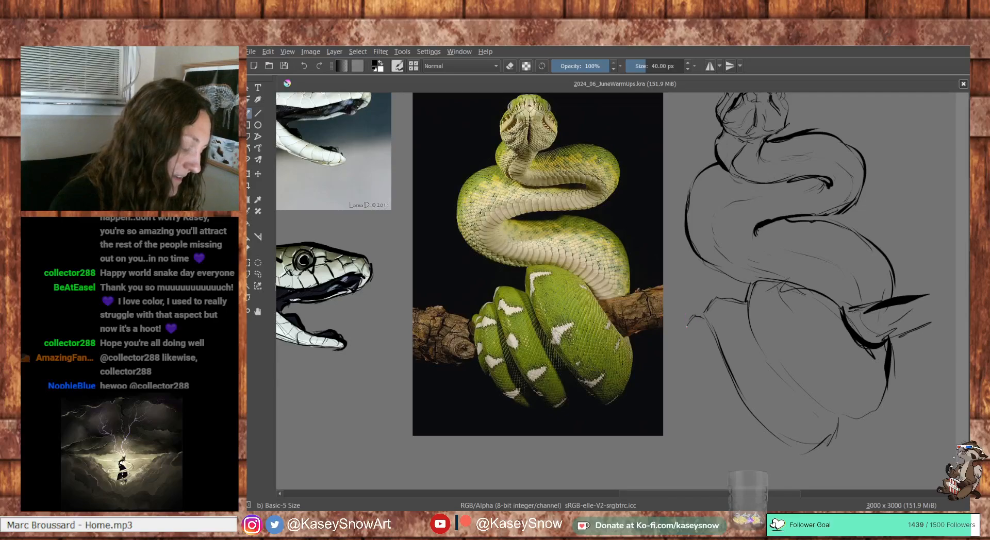
pyautogui.moveTo(688, 335)
pyautogui.mouseDown()
pyautogui.moveTo(718, 428)
pyautogui.moveTo(754, 450)
pyautogui.moveTo(840, 419)
pyautogui.moveTo(894, 376)
pyautogui.mouseUp()
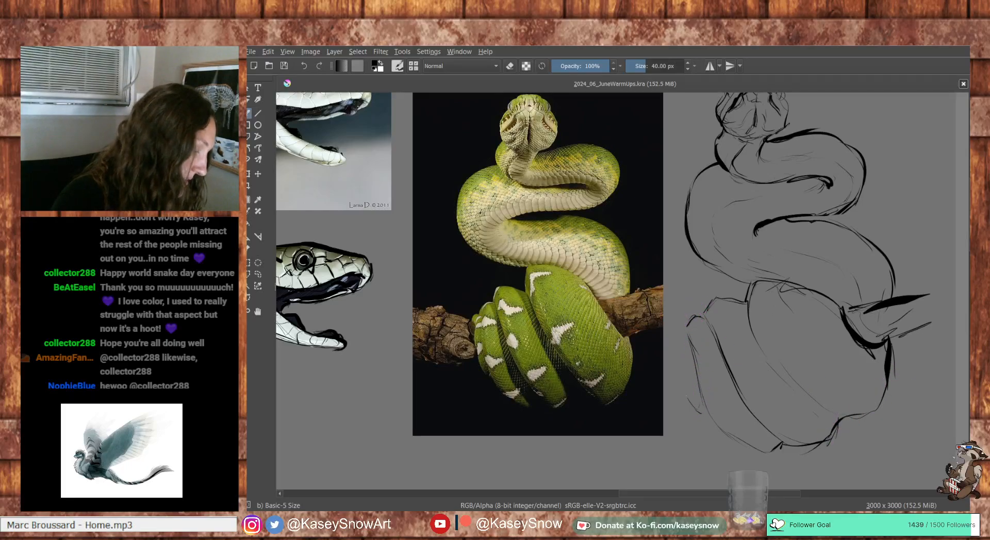
pyautogui.moveTo(686, 392)
pyautogui.mouseDown()
pyautogui.moveTo(668, 336)
pyautogui.moveTo(682, 329)
pyautogui.moveTo(689, 390)
pyautogui.mouseUp()
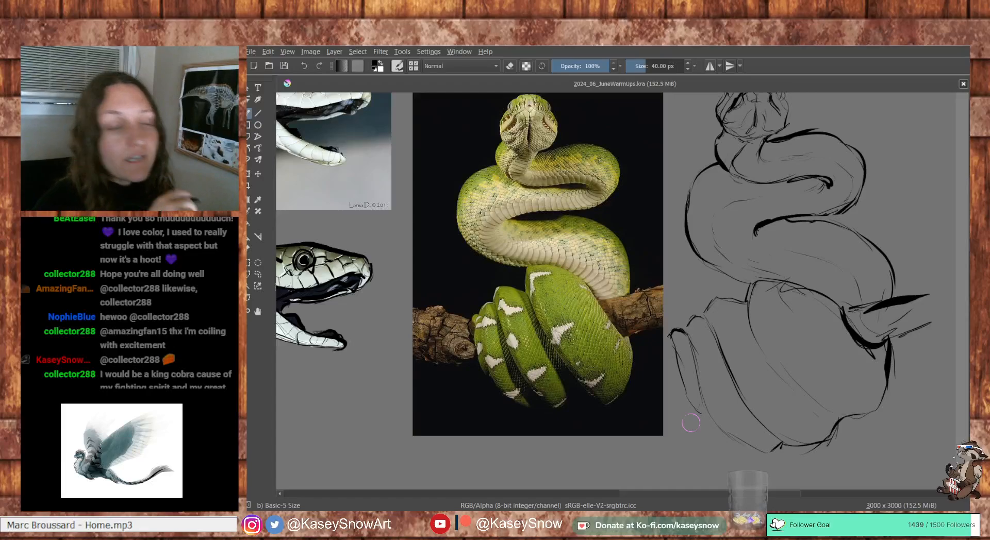
pyautogui.moveTo(881, 299); pyautogui.dragTo(862, 308)
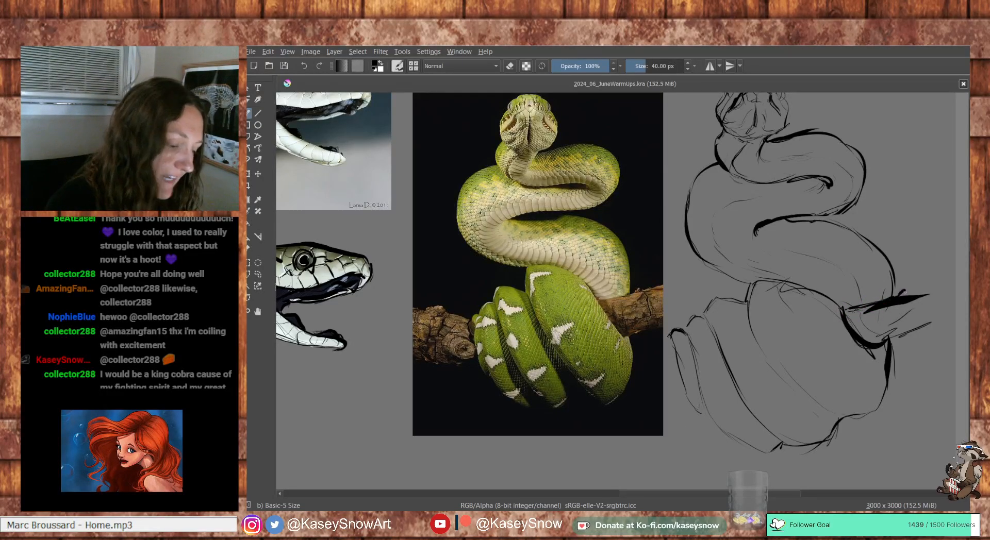
# Erase the stray lines inside the branch stub and sketch belly scale lines across the snake's neck and body curves
pyautogui.press('e')
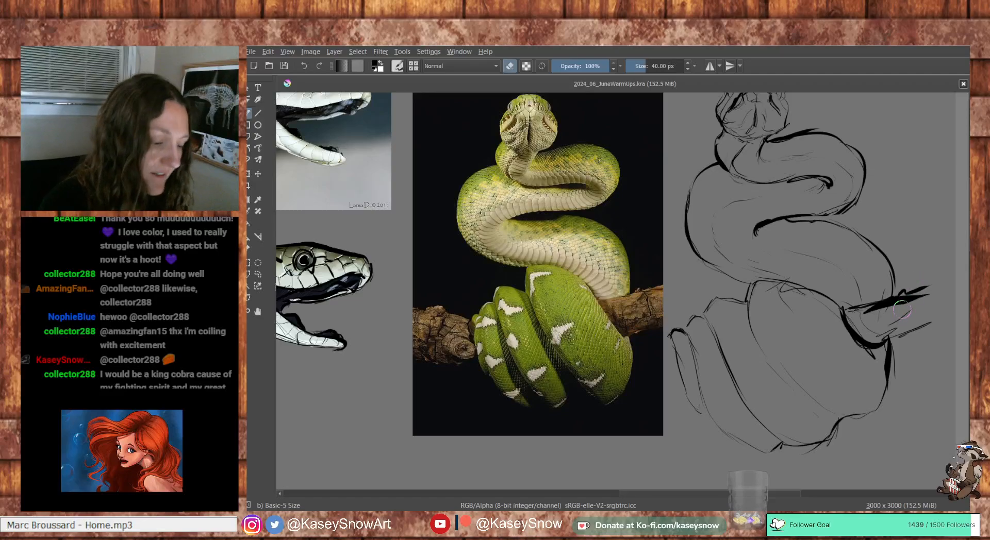
pyautogui.moveTo(908, 302)
pyautogui.mouseDown()
pyautogui.moveTo(872, 309)
pyautogui.moveTo(898, 302)
pyautogui.moveTo(900, 317)
pyautogui.moveTo(856, 330)
pyautogui.moveTo(894, 338)
pyautogui.mouseUp()
pyautogui.press('e')
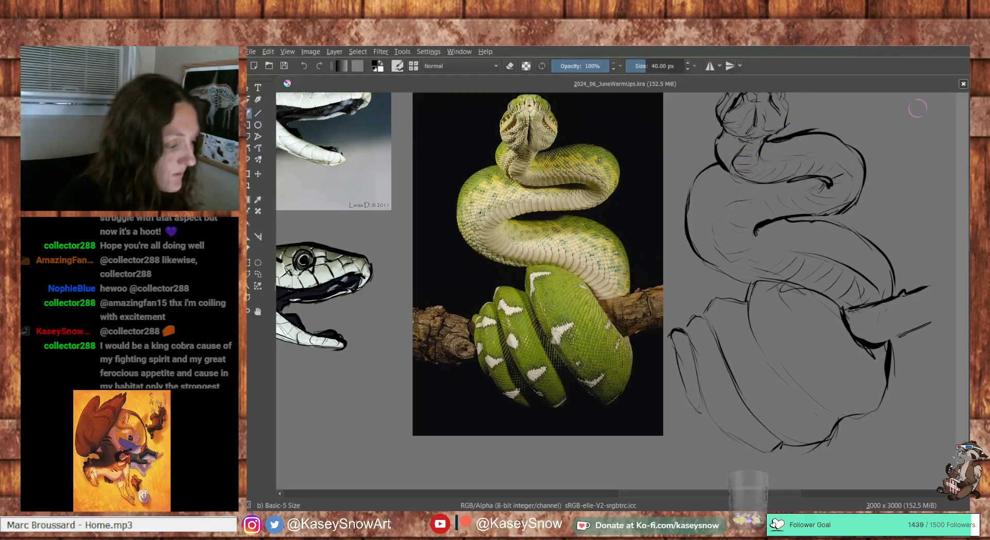
pyautogui.moveTo(887, 195); pyautogui.dragTo(922, 259)
pyautogui.press('e')
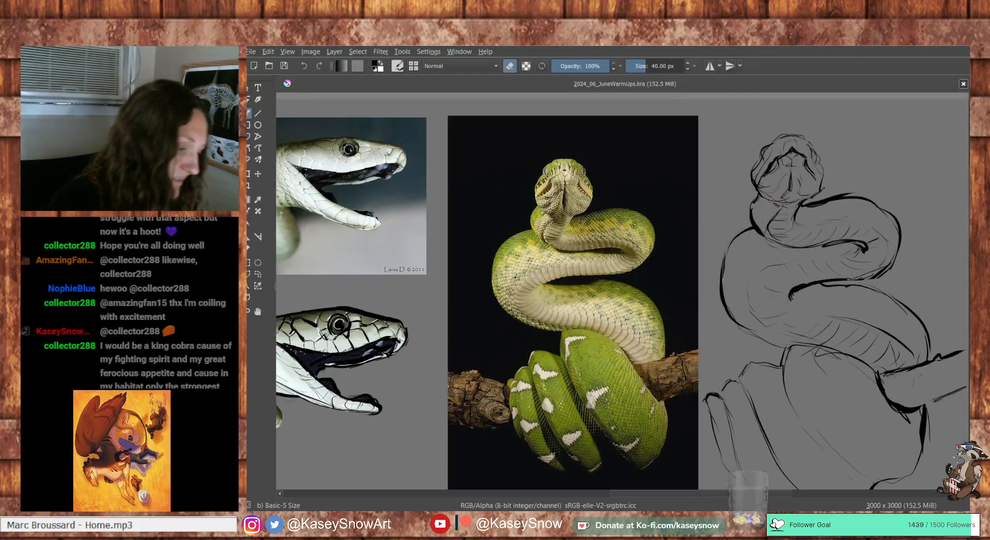
pyautogui.press('e')
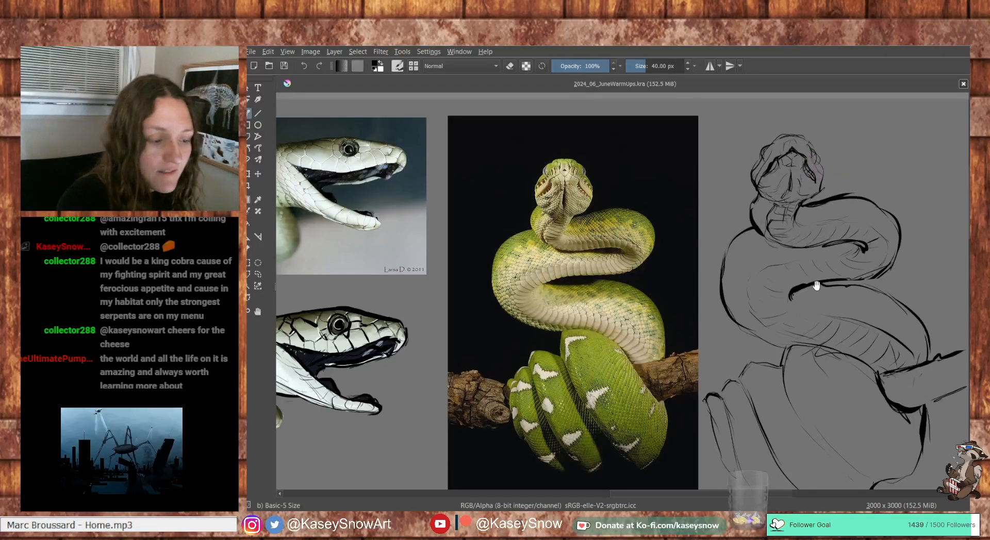
# Outline irregular light patches on the large front coil and the smaller coils beside it
pyautogui.moveTo(825, 341); pyautogui.dragTo(798, 311)
pyautogui.scroll(3, 798, 311)
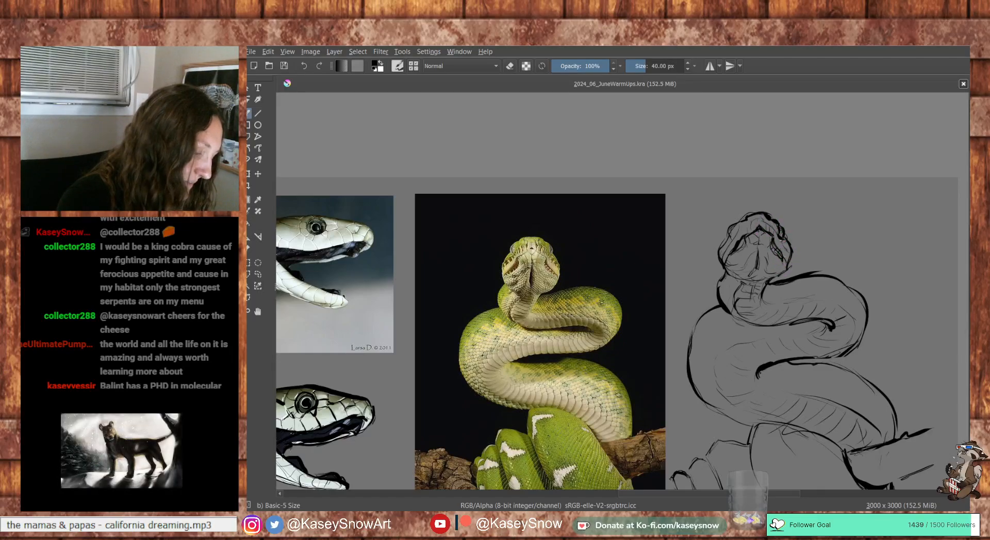
pyautogui.moveTo(831, 329); pyautogui.dragTo(808, 272)
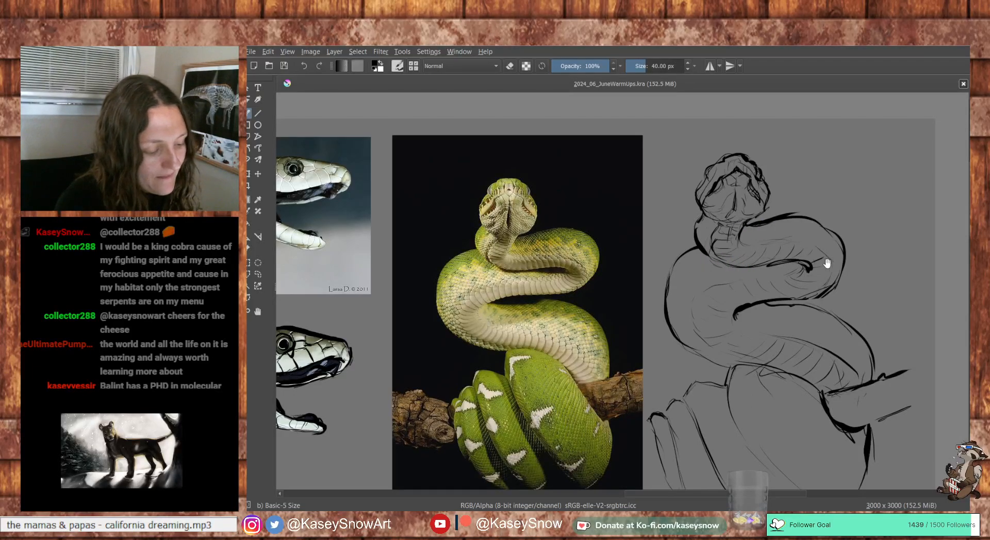
pyautogui.moveTo(826, 264); pyautogui.dragTo(794, 220)
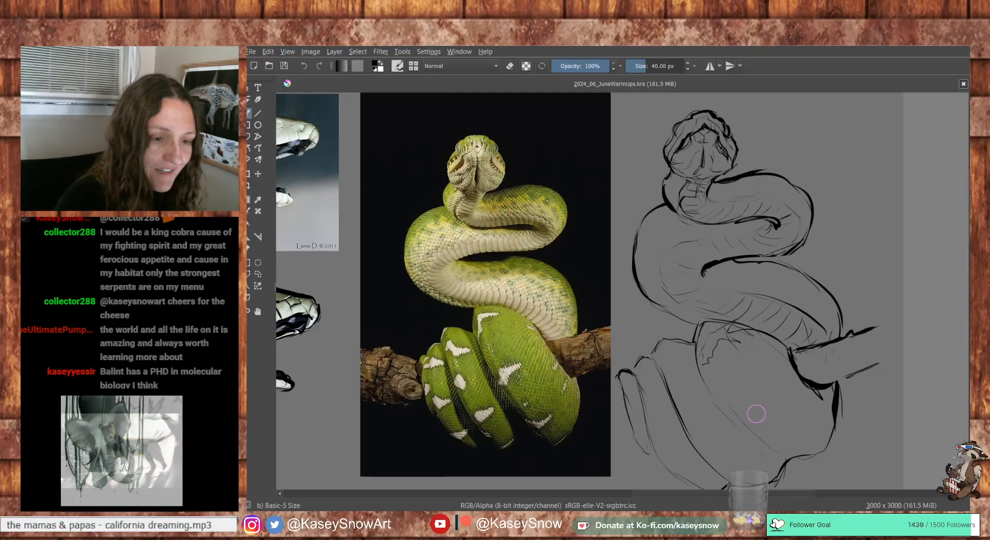
pyautogui.moveTo(767, 415); pyautogui.dragTo(772, 399)
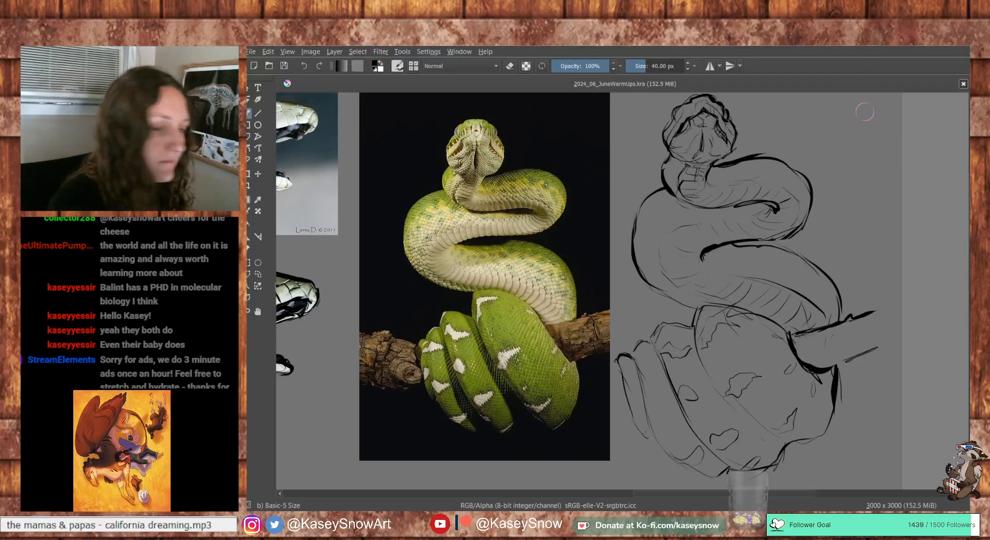
# Sample the tan belly color from the reference snake and start the base coat near the branch with the Bristles-2 Flat Rough brush
pyautogui.moveTo(814, 349)
pyautogui.mouseDown()
pyautogui.moveTo(873, 346)
pyautogui.moveTo(916, 331)
pyautogui.mouseUp()
pyautogui.hotkey('ctrl', 'z')
pyautogui.moveTo(871, 328); pyautogui.dragTo(865, 367)
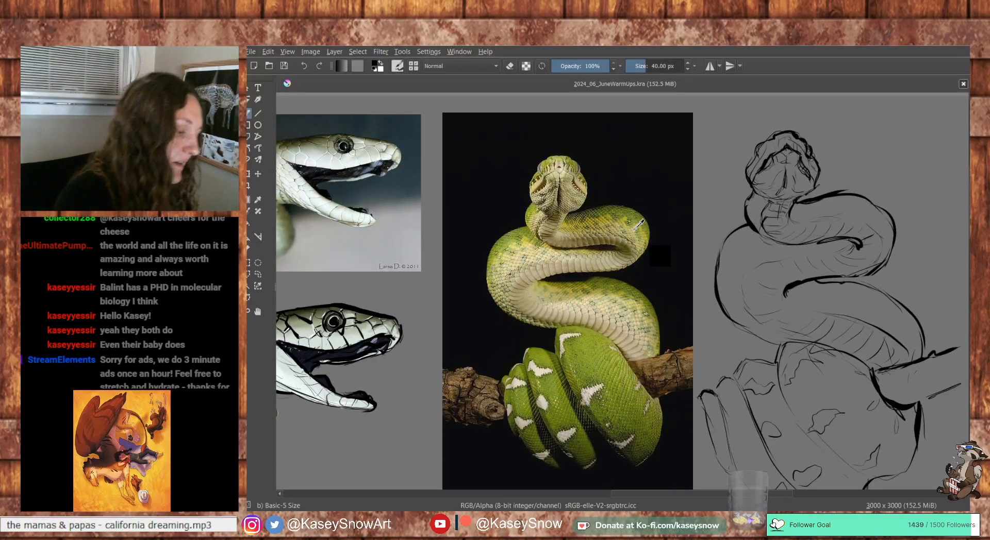
pyautogui.keyDown('ctrl'); pyautogui.click(640, 278); pyautogui.keyUp('ctrl')
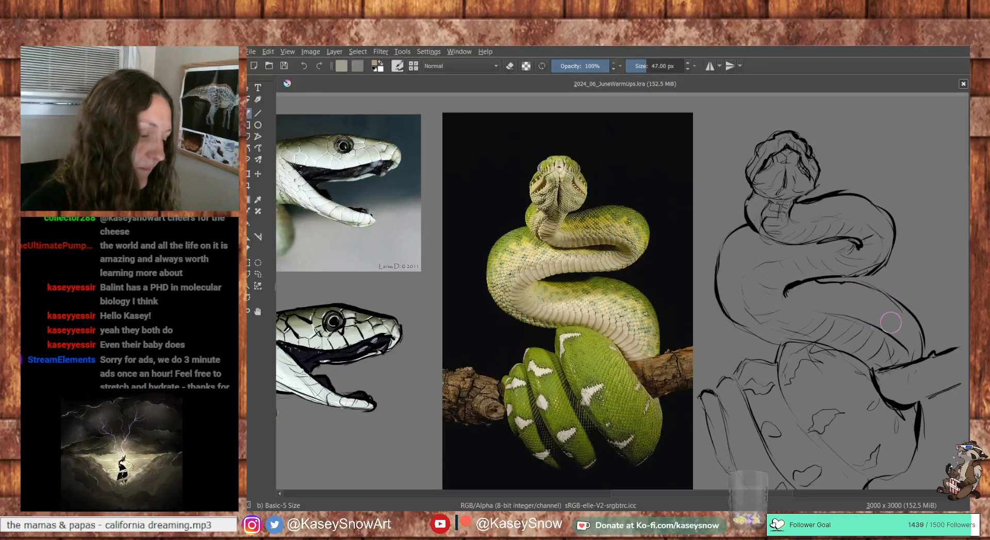
pyautogui.moveTo(883, 352)
pyautogui.mouseDown()
pyautogui.moveTo(904, 373)
pyautogui.moveTo(812, 335)
pyautogui.moveTo(760, 331)
pyautogui.moveTo(738, 311)
pyautogui.moveTo(794, 308)
pyautogui.mouseUp()
pyautogui.hotkey('ctrl', 'z')
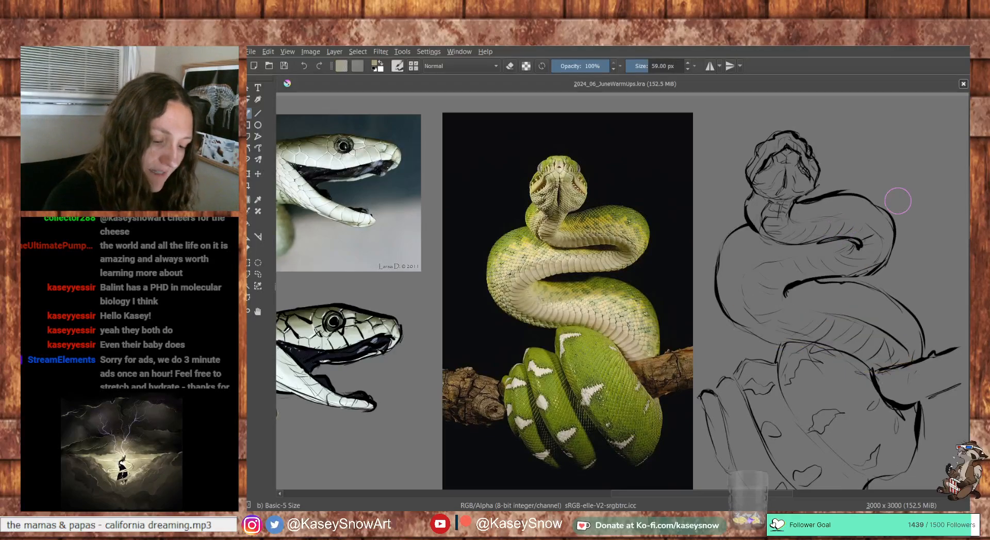
pyautogui.press('/')
pyautogui.moveTo(928, 336)
pyautogui.mouseDown()
pyautogui.moveTo(851, 387)
pyautogui.moveTo(867, 405)
pyautogui.mouseUp()
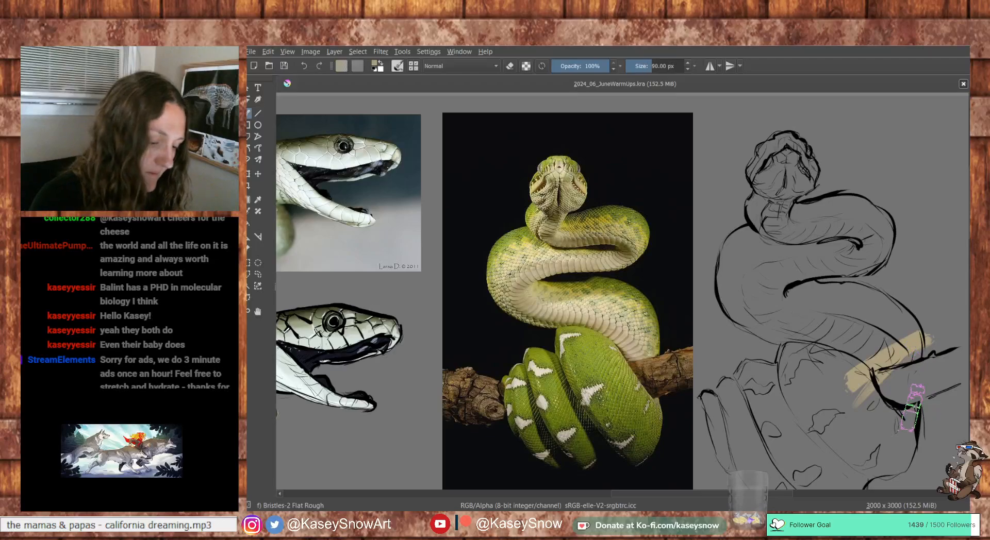
# Enlarge the brush to 118 px and block in the tan base over the snake's head, body curves and large coil
pyautogui.press(']')
pyautogui.press(']')
pyautogui.press(']')
pyautogui.press(']')
pyautogui.press(']')
pyautogui.press(']')
pyautogui.press(']')
pyautogui.press(']')
pyautogui.press(']')
pyautogui.press(']')
pyautogui.press(']')
pyautogui.press(']')
pyautogui.press(']')
pyautogui.press(']')
pyautogui.press(']')
pyautogui.moveTo(925, 421)
pyautogui.mouseDown()
pyautogui.moveTo(836, 479)
pyautogui.moveTo(891, 390)
pyautogui.moveTo(732, 397)
pyautogui.moveTo(753, 350)
pyautogui.moveTo(721, 438)
pyautogui.moveTo(789, 485)
pyautogui.mouseUp()
pyautogui.moveTo(920, 379)
pyautogui.mouseDown()
pyautogui.moveTo(903, 328)
pyautogui.moveTo(790, 355)
pyautogui.moveTo(787, 320)
pyautogui.moveTo(824, 271)
pyautogui.moveTo(727, 285)
pyautogui.moveTo(738, 231)
pyautogui.moveTo(796, 207)
pyautogui.moveTo(759, 193)
pyautogui.moveTo(769, 158)
pyautogui.moveTo(790, 144)
pyautogui.moveTo(759, 225)
pyautogui.moveTo(839, 200)
pyautogui.moveTo(866, 213)
pyautogui.moveTo(888, 262)
pyautogui.mouseUp()
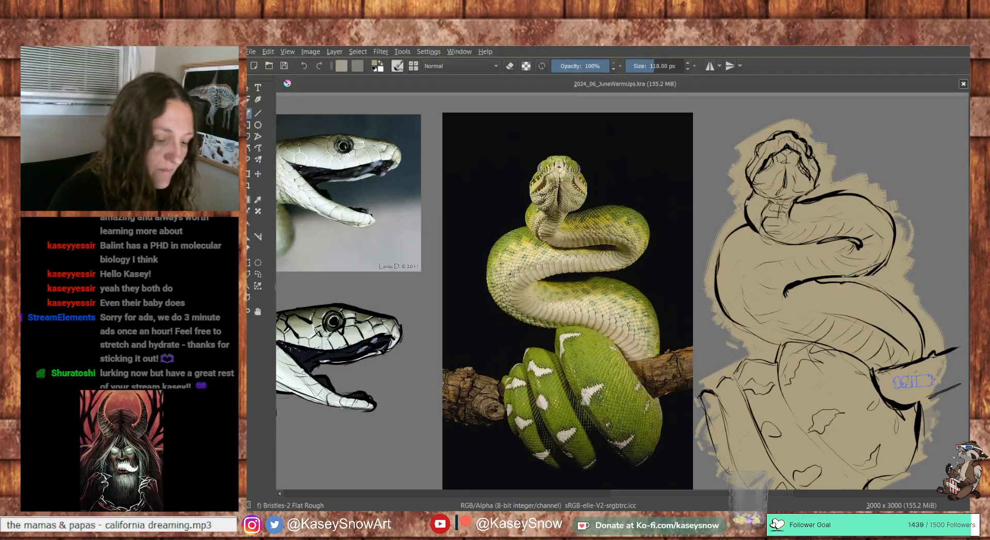
# Extend the tan base over the branch stub, the smaller coils and the lower edge of the coiled body
pyautogui.moveTo(915, 389)
pyautogui.mouseDown()
pyautogui.moveTo(950, 370)
pyautogui.moveTo(959, 347)
pyautogui.moveTo(959, 374)
pyautogui.mouseUp()
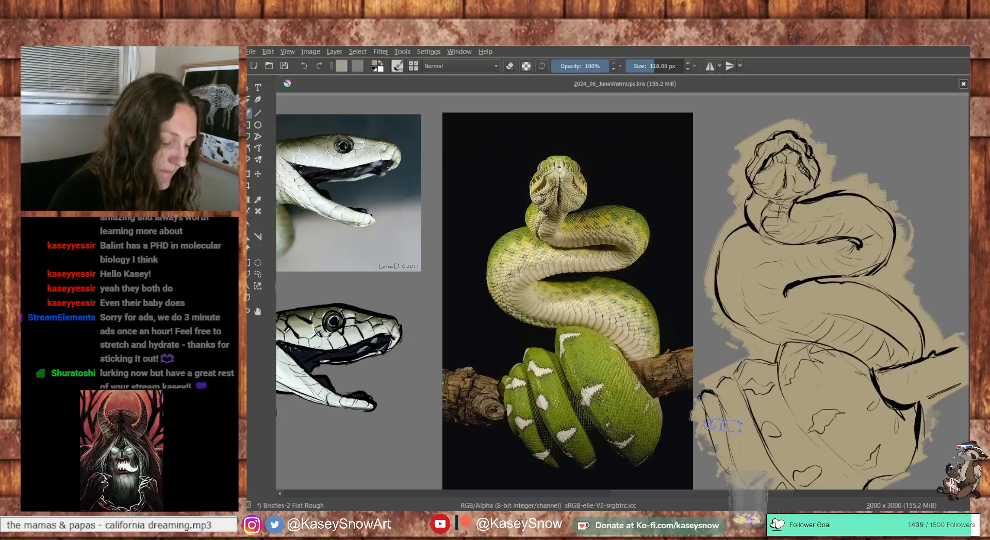
pyautogui.moveTo(757, 473); pyautogui.dragTo(724, 378)
pyautogui.moveTo(804, 405)
pyautogui.mouseDown()
pyautogui.moveTo(774, 412)
pyautogui.moveTo(779, 418)
pyautogui.mouseUp()
pyautogui.moveTo(680, 343); pyautogui.dragTo(686, 367)
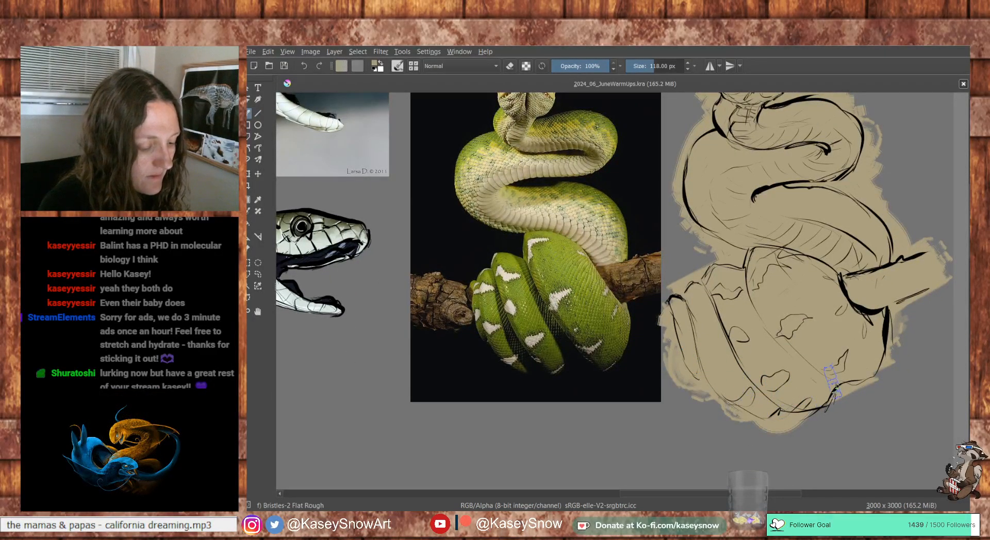
pyautogui.moveTo(870, 264)
pyautogui.mouseDown()
pyautogui.moveTo(888, 336)
pyautogui.moveTo(887, 315)
pyautogui.mouseUp()
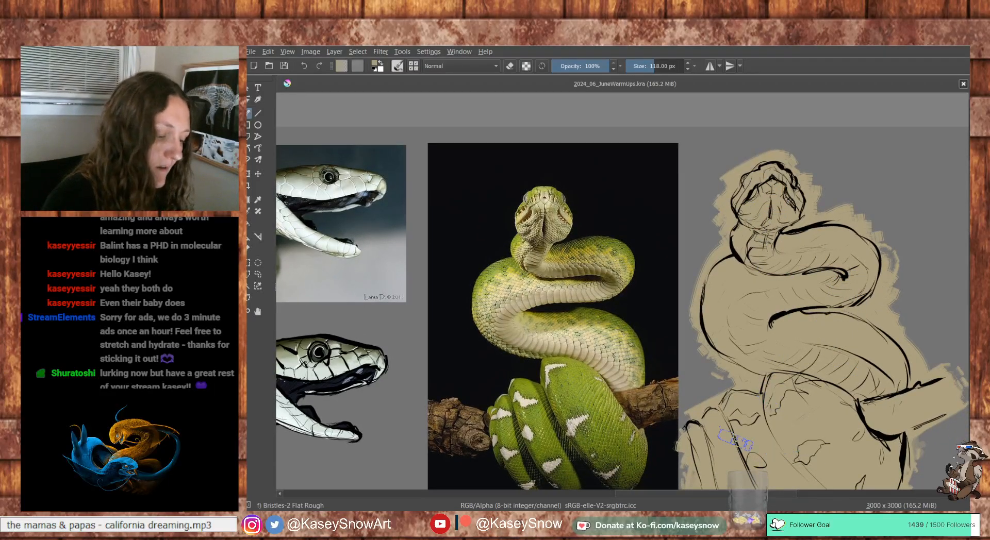
pyautogui.moveTo(889, 378); pyautogui.dragTo(864, 352)
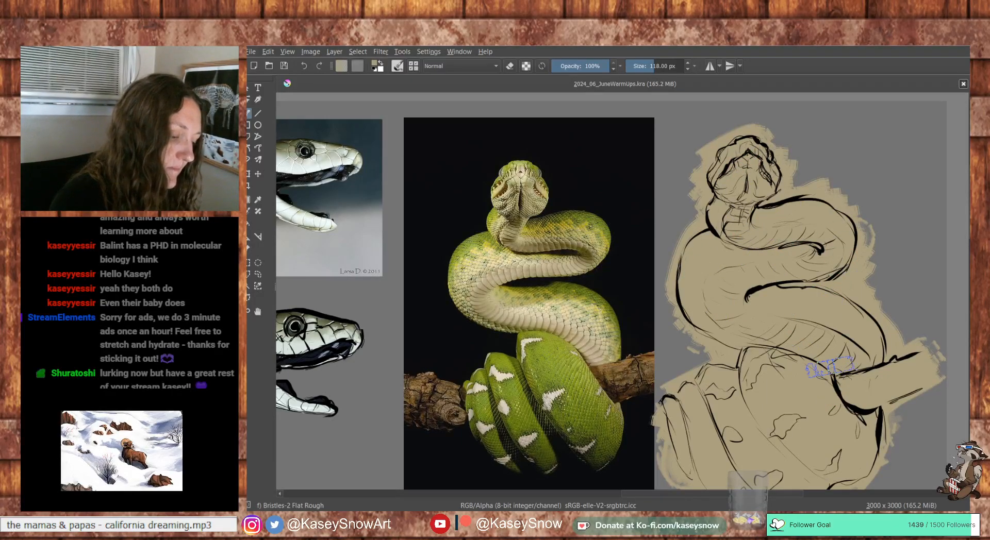
pyautogui.moveTo(847, 363)
pyautogui.mouseDown()
pyautogui.moveTo(868, 233)
pyautogui.moveTo(800, 396)
pyautogui.moveTo(792, 366)
pyautogui.mouseUp()
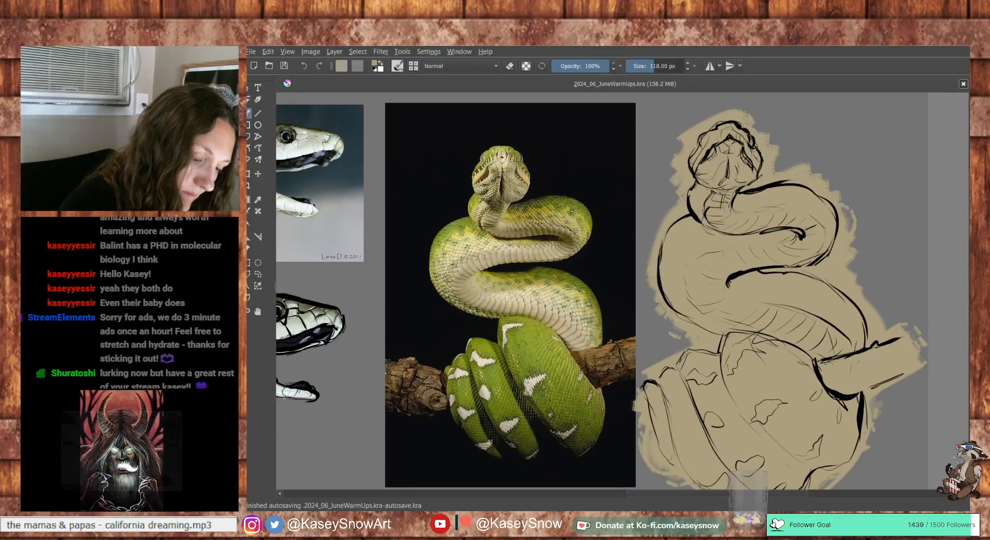
pyautogui.click(581, 205)
pyautogui.moveTo(689, 233)
pyautogui.mouseDown()
pyautogui.moveTo(679, 221)
pyautogui.moveTo(693, 231)
pyautogui.mouseUp()
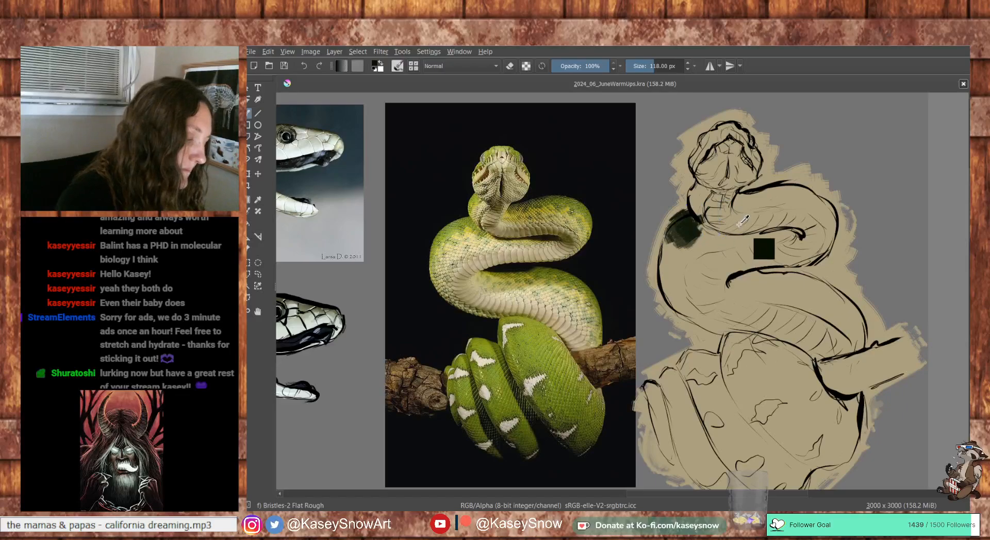
pyautogui.hotkey('ctrl', 'z')
# Sample olive green from the reference snake and paint its head, neck, upper curve and outer body bend at 78 px
pyautogui.click(588, 202)
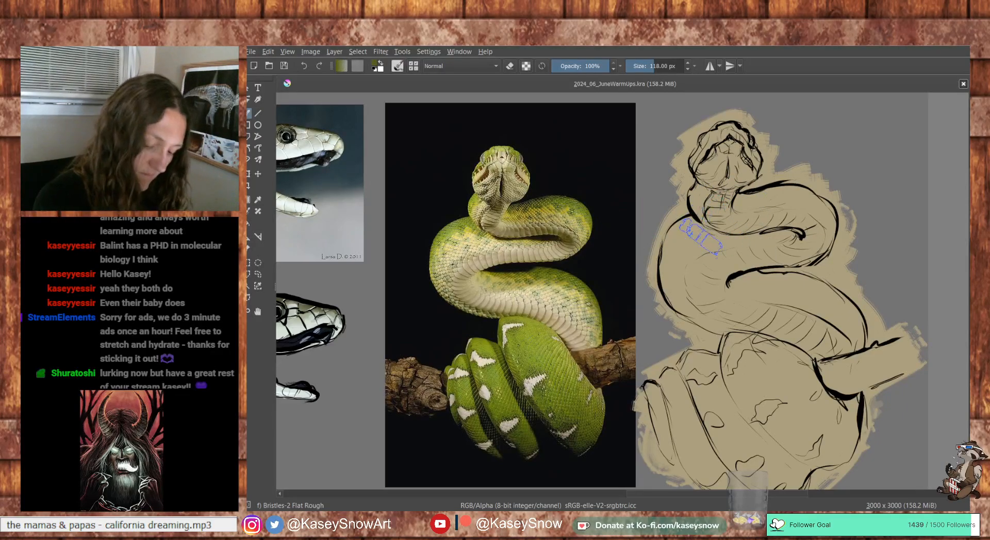
pyautogui.press('[')
pyautogui.press('[')
pyautogui.press('[')
pyautogui.press('[')
pyautogui.moveTo(693, 227)
pyautogui.mouseDown()
pyautogui.moveTo(669, 256)
pyautogui.moveTo(724, 226)
pyautogui.moveTo(701, 197)
pyautogui.moveTo(696, 211)
pyautogui.moveTo(719, 177)
pyautogui.moveTo(697, 167)
pyautogui.moveTo(707, 144)
pyautogui.moveTo(734, 134)
pyautogui.moveTo(750, 164)
pyautogui.moveTo(746, 155)
pyautogui.moveTo(736, 202)
pyautogui.moveTo(813, 206)
pyautogui.moveTo(816, 244)
pyautogui.moveTo(794, 193)
pyautogui.mouseUp()
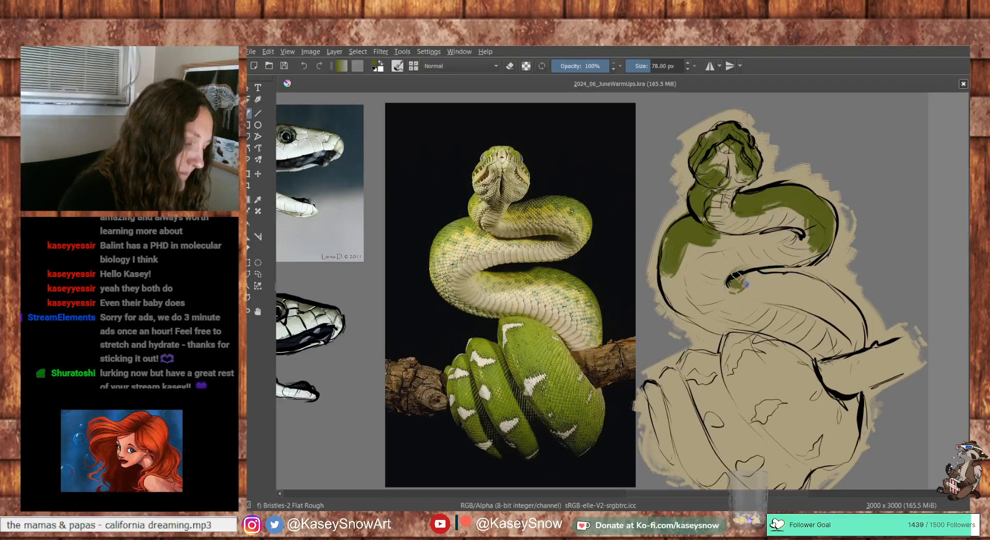
# Paint the lower body section olive green and add brighter yellow-green highlights there and along the upper curve
pyautogui.moveTo(738, 281)
pyautogui.mouseDown()
pyautogui.moveTo(823, 304)
pyautogui.moveTo(850, 339)
pyautogui.moveTo(827, 319)
pyautogui.moveTo(843, 317)
pyautogui.moveTo(843, 333)
pyautogui.moveTo(825, 307)
pyautogui.moveTo(735, 284)
pyautogui.mouseUp()
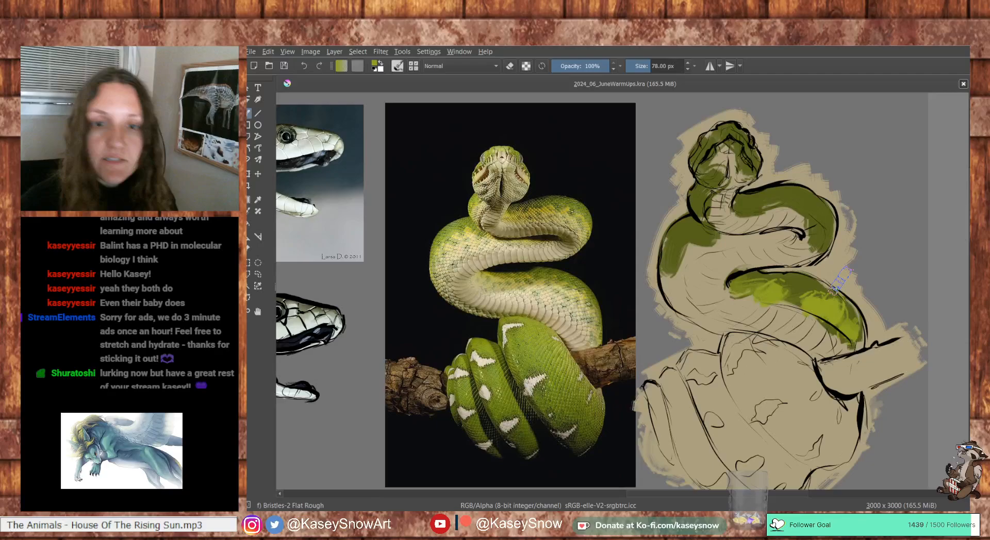
pyautogui.hotkey('ctrl', 'z')
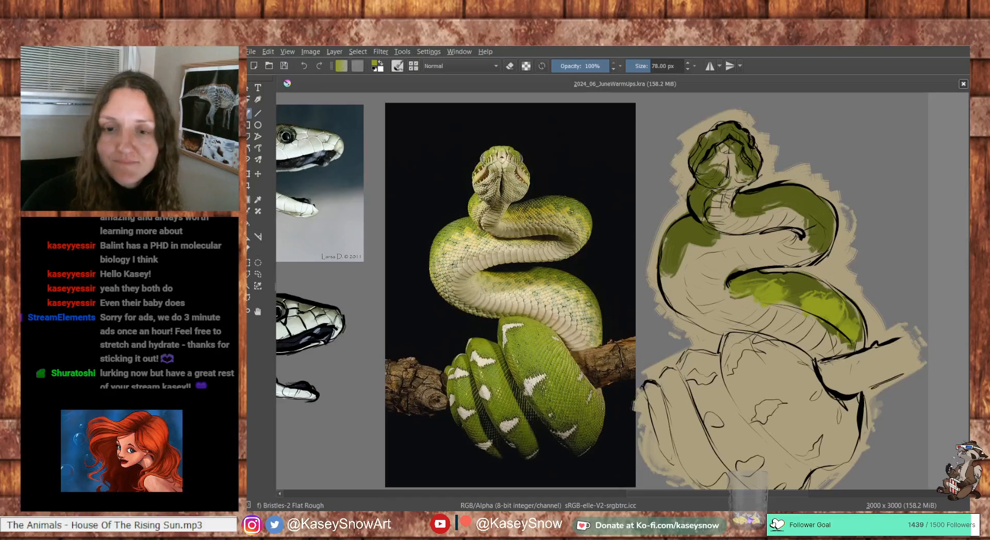
pyautogui.moveTo(815, 258)
pyautogui.mouseDown()
pyautogui.moveTo(816, 214)
pyautogui.moveTo(798, 203)
pyautogui.moveTo(740, 201)
pyautogui.mouseUp()
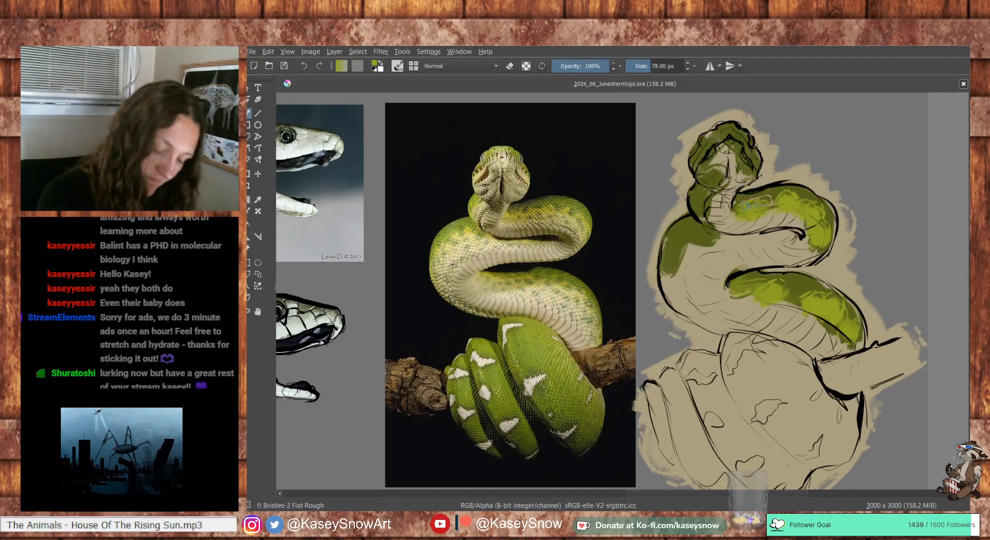
# Reduce the brush to 28 px and paint yellow-green highlights on the head, neck and outer body bend
pyautogui.press(']')
pyautogui.press(']')
pyautogui.press(']')
pyautogui.press(']')
pyautogui.press(']')
pyautogui.press('[')
pyautogui.press('[')
pyautogui.press('[')
pyautogui.press('[')
pyautogui.press('[')
pyautogui.press('[')
pyautogui.press('[')
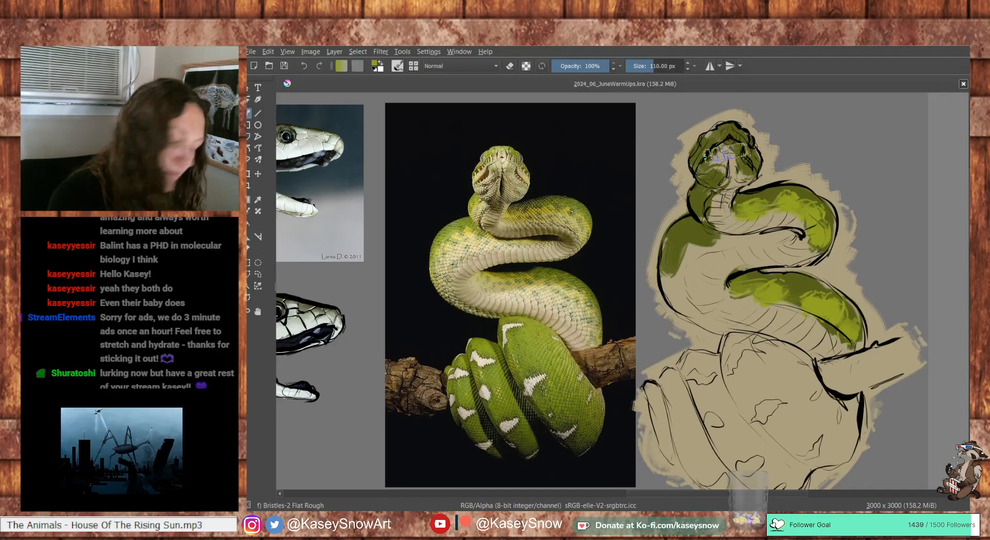
pyautogui.press('[')
pyautogui.press('[')
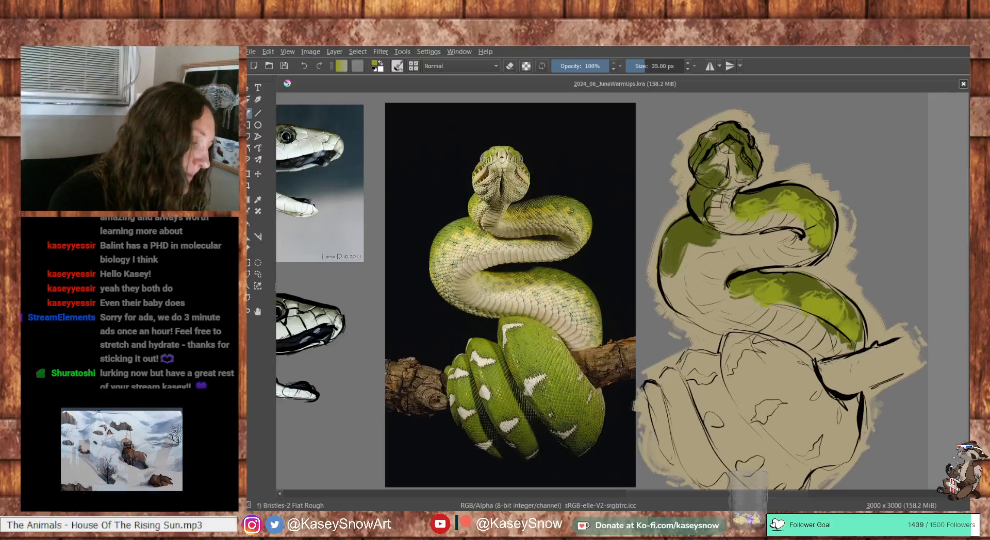
pyautogui.press('[')
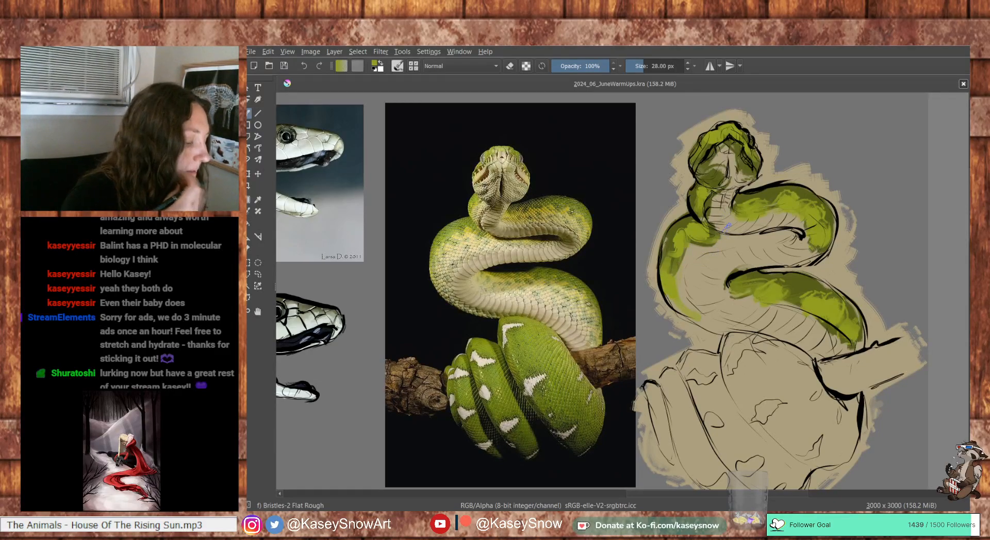
# Sample pale yellow from the reference snake and paint it along the inner edge of the outer bend and beneath the upper curve
pyautogui.keyDown('ctrl'); pyautogui.click(580, 289); pyautogui.keyUp('ctrl')
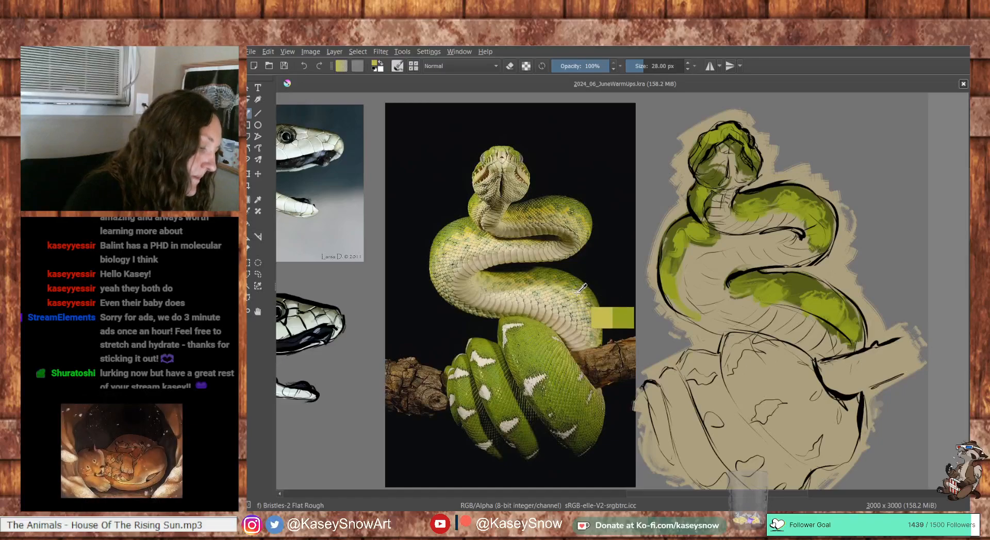
pyautogui.moveTo(580, 290); pyautogui.dragTo(581, 289)
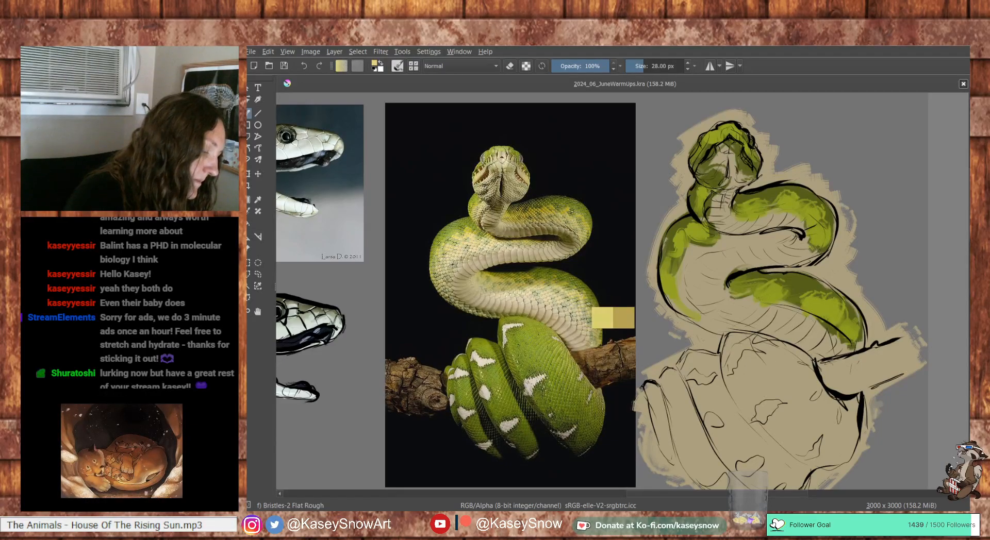
pyautogui.moveTo(691, 240)
pyautogui.mouseDown()
pyautogui.moveTo(700, 249)
pyautogui.moveTo(677, 262)
pyautogui.moveTo(675, 278)
pyautogui.moveTo(683, 307)
pyautogui.moveTo(686, 284)
pyautogui.mouseUp()
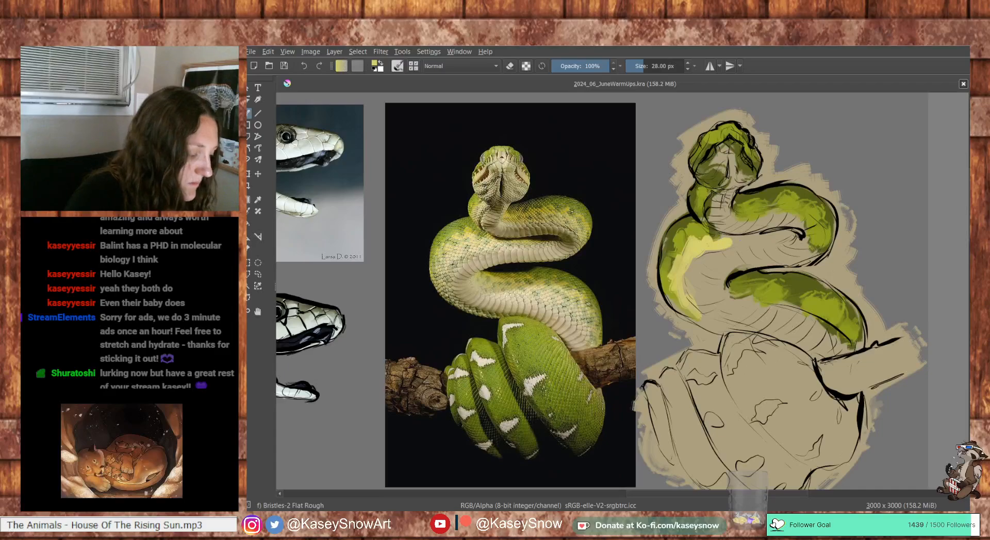
pyautogui.moveTo(738, 238); pyautogui.dragTo(783, 240)
pyautogui.moveTo(748, 212); pyautogui.dragTo(764, 212)
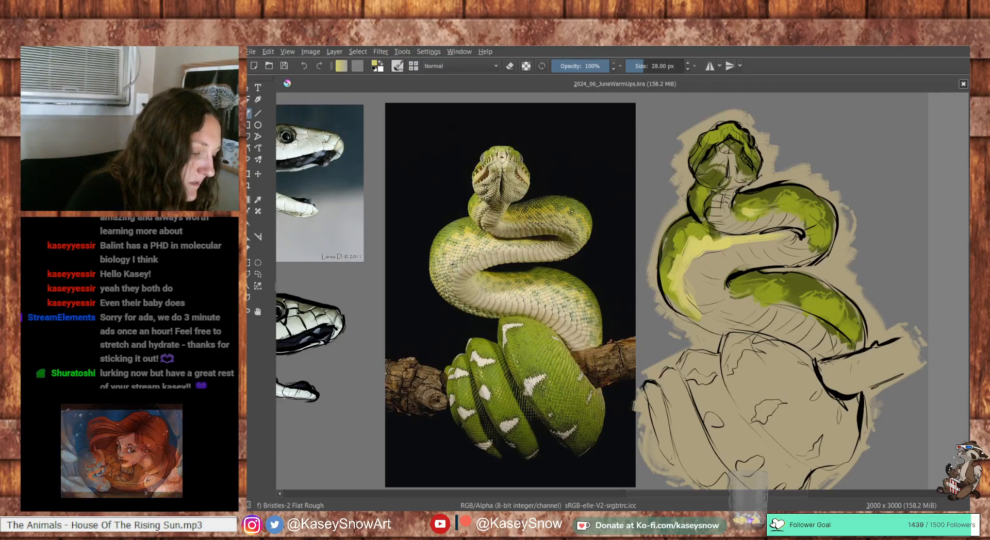
# Sample golden yellow from the reference and dab spots along the upper curve and the lower body section
pyautogui.keyDown('ctrl'); pyautogui.click(546, 207); pyautogui.keyUp('ctrl')
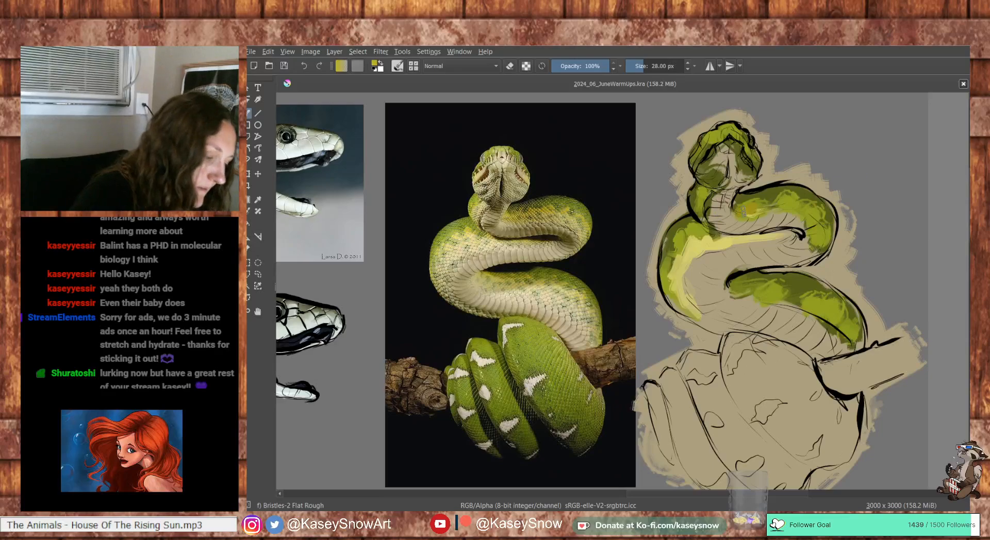
pyautogui.moveTo(752, 209)
pyautogui.mouseDown()
pyautogui.moveTo(789, 204)
pyautogui.moveTo(823, 217)
pyautogui.mouseUp()
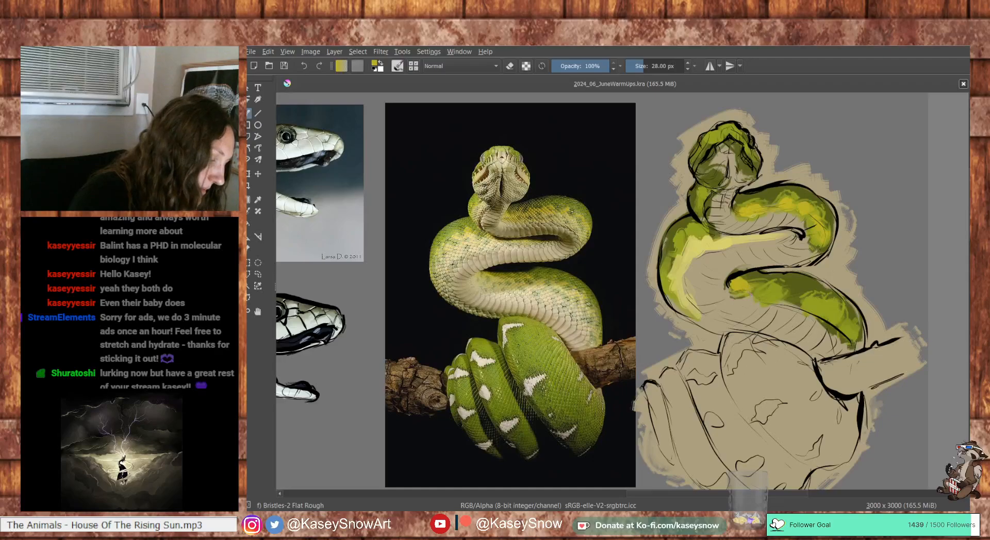
pyautogui.moveTo(799, 296)
pyautogui.mouseDown()
pyautogui.moveTo(826, 300)
pyautogui.moveTo(845, 327)
pyautogui.moveTo(830, 296)
pyautogui.mouseUp()
# Mottle the yellow areas of the body with sampled dark green and pick up an olive brown from the reference photo's head area
pyautogui.keyDown('ctrl'); pyautogui.click(848, 325); pyautogui.keyUp('ctrl')
pyautogui.moveTo(856, 333); pyautogui.dragTo(825, 309)
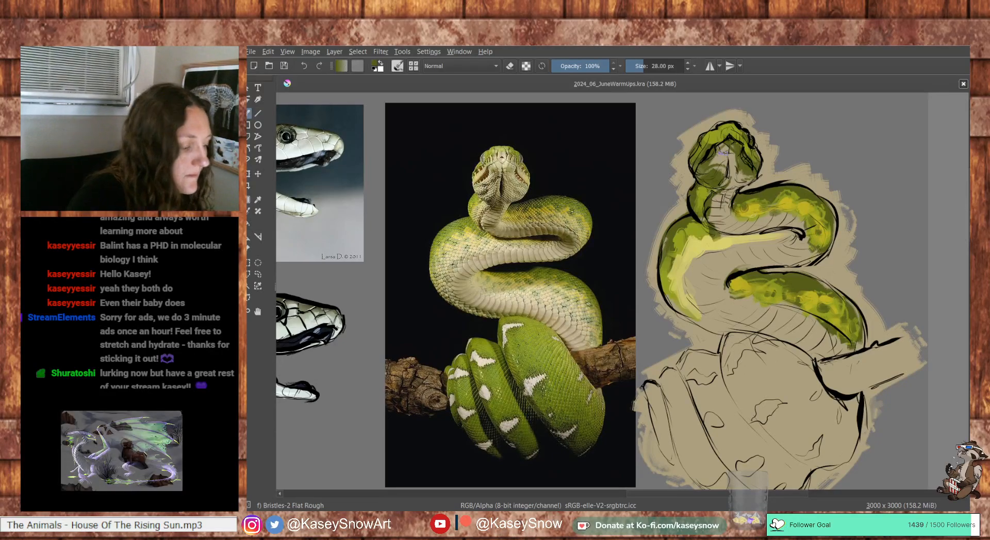
pyautogui.keyDown('ctrl'); pyautogui.click(537, 176); pyautogui.keyUp('ctrl')
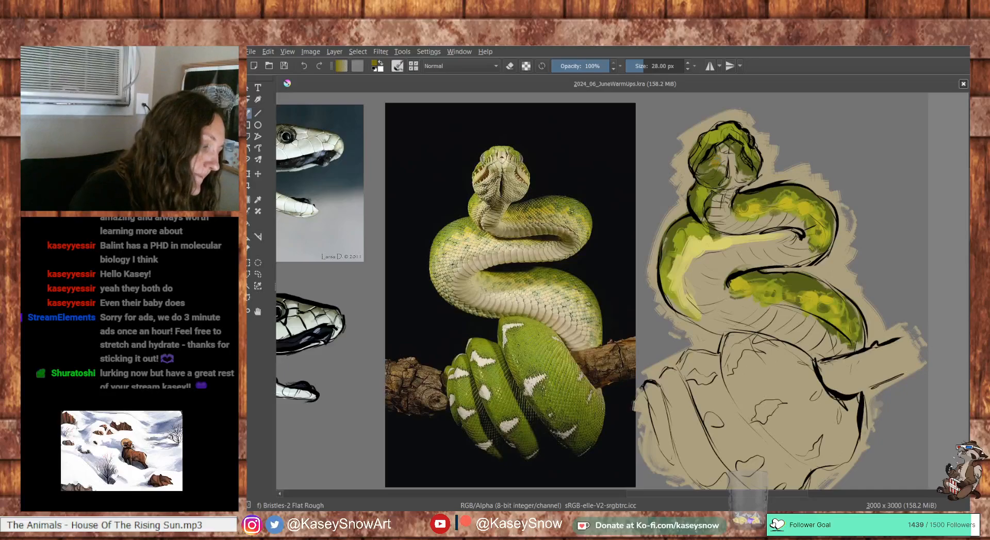
# Undo the last stroke, sample pale yellow from the snake's body and lighten the face with pale yellow and cream
pyautogui.hotkey('ctrl', 'z')
pyautogui.keyDown('ctrl'); pyautogui.click(685, 249); pyautogui.keyUp('ctrl')
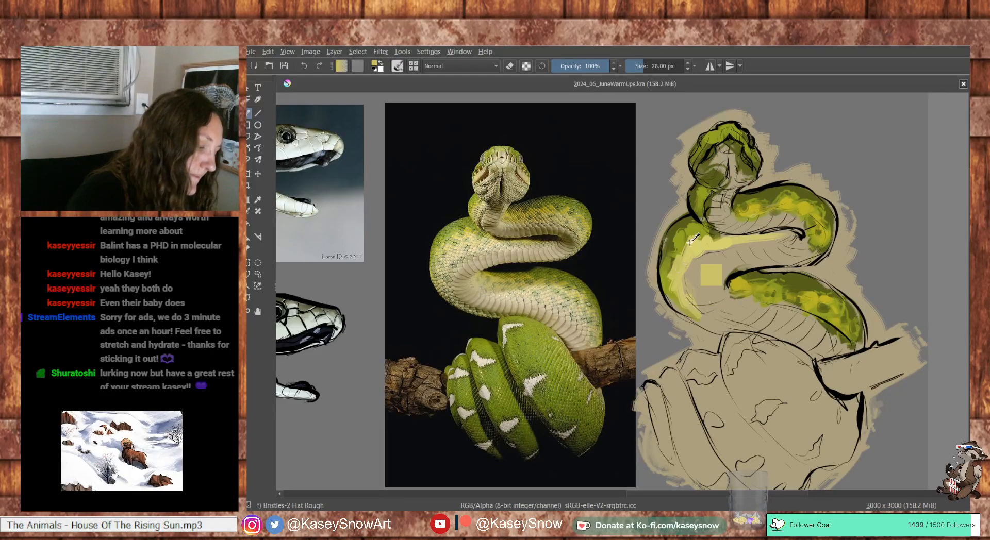
pyautogui.moveTo(704, 168); pyautogui.dragTo(699, 160)
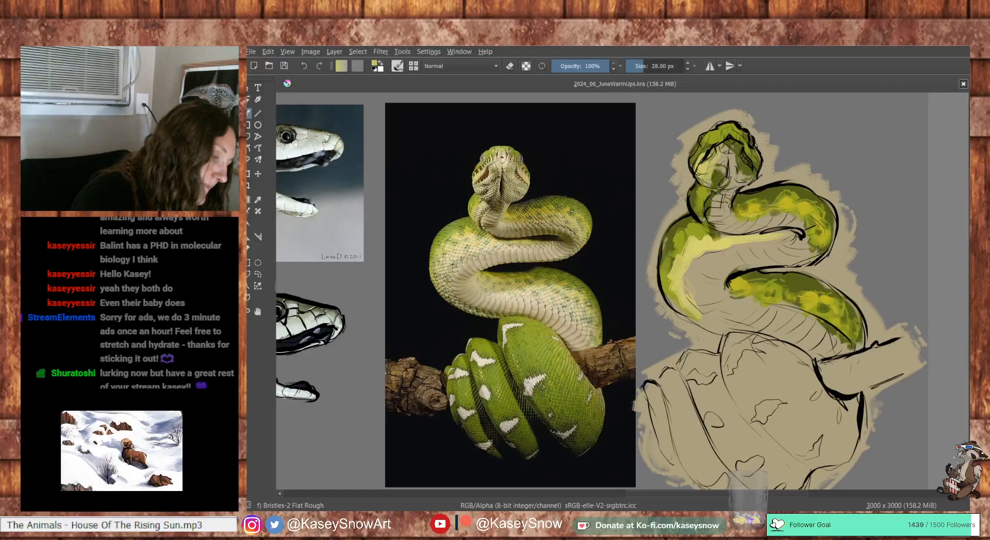
pyautogui.moveTo(709, 181); pyautogui.dragTo(747, 154)
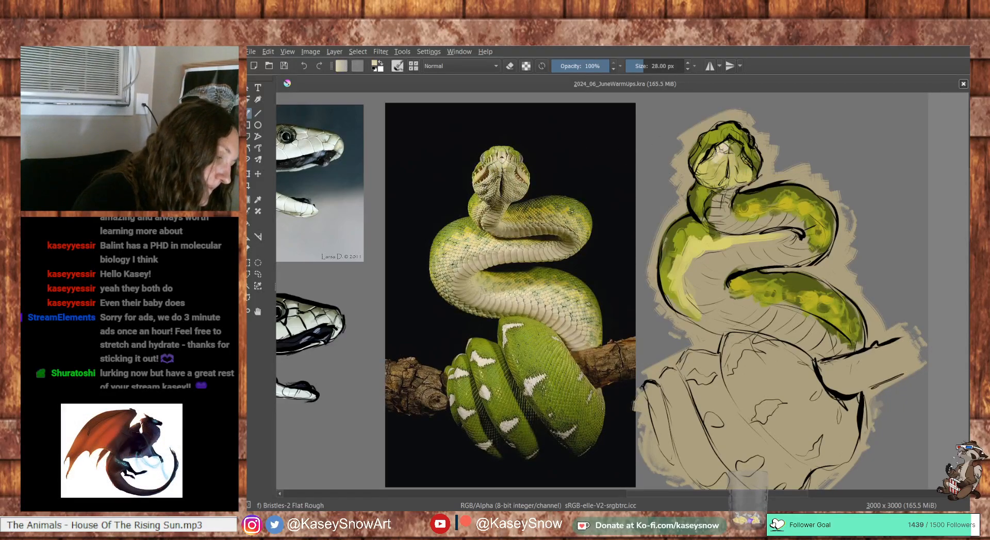
pyautogui.moveTo(729, 141)
pyautogui.mouseDown()
pyautogui.moveTo(724, 130)
pyautogui.moveTo(737, 153)
pyautogui.moveTo(709, 173)
pyautogui.mouseUp()
# Sample beige from the reference snake, shade the face and neck, and paint cream belly scales along the middle and lower bends
pyautogui.keyDown('ctrl'); pyautogui.click(538, 221); pyautogui.keyUp('ctrl')
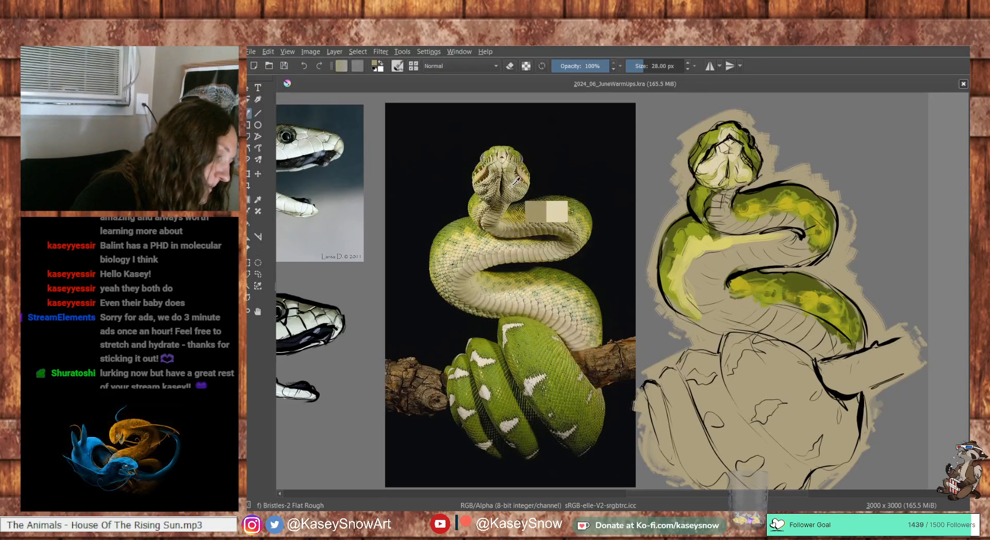
pyautogui.moveTo(714, 165)
pyautogui.mouseDown()
pyautogui.moveTo(739, 179)
pyautogui.moveTo(714, 196)
pyautogui.moveTo(725, 193)
pyautogui.moveTo(743, 231)
pyautogui.moveTo(776, 219)
pyautogui.moveTo(812, 237)
pyautogui.moveTo(803, 258)
pyautogui.mouseUp()
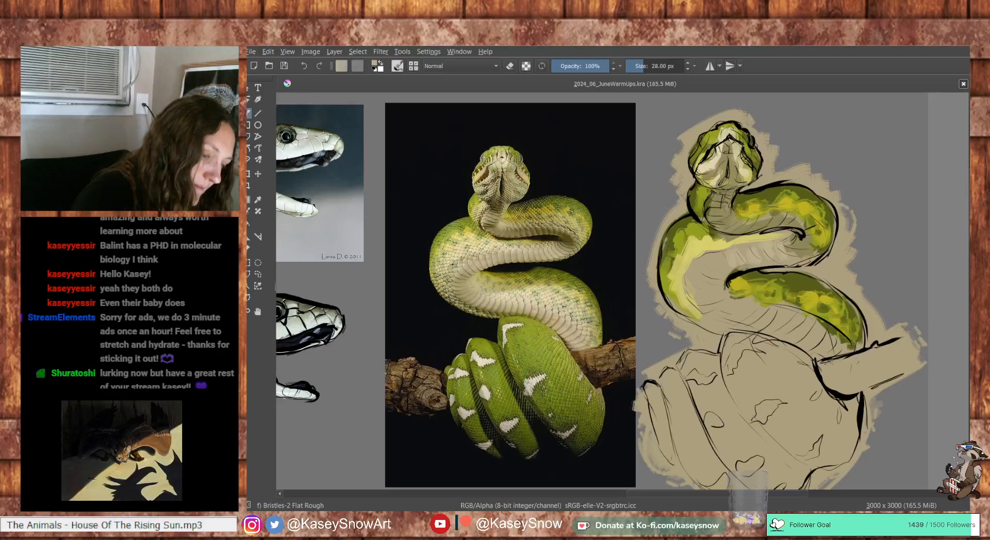
pyautogui.click(969, 129)
pyautogui.moveTo(731, 247)
pyautogui.mouseDown()
pyautogui.moveTo(777, 257)
pyautogui.moveTo(704, 257)
pyautogui.moveTo(699, 306)
pyautogui.moveTo(727, 311)
pyautogui.moveTo(707, 316)
pyautogui.moveTo(734, 300)
pyautogui.moveTo(739, 321)
pyautogui.moveTo(772, 312)
pyautogui.moveTo(751, 329)
pyautogui.moveTo(778, 310)
pyautogui.moveTo(797, 315)
pyautogui.moveTo(795, 344)
pyautogui.moveTo(845, 358)
pyautogui.mouseUp()
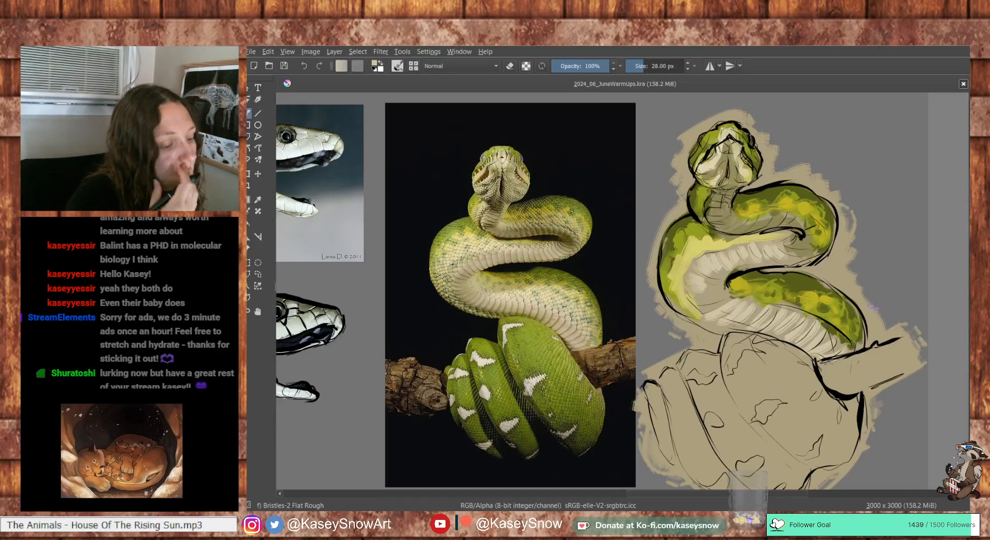
# Undo the last olive green touch-up and paint both of the snake's eyes muted purple
pyautogui.keyDown('ctrl'); pyautogui.click(845, 212); pyautogui.keyUp('ctrl')
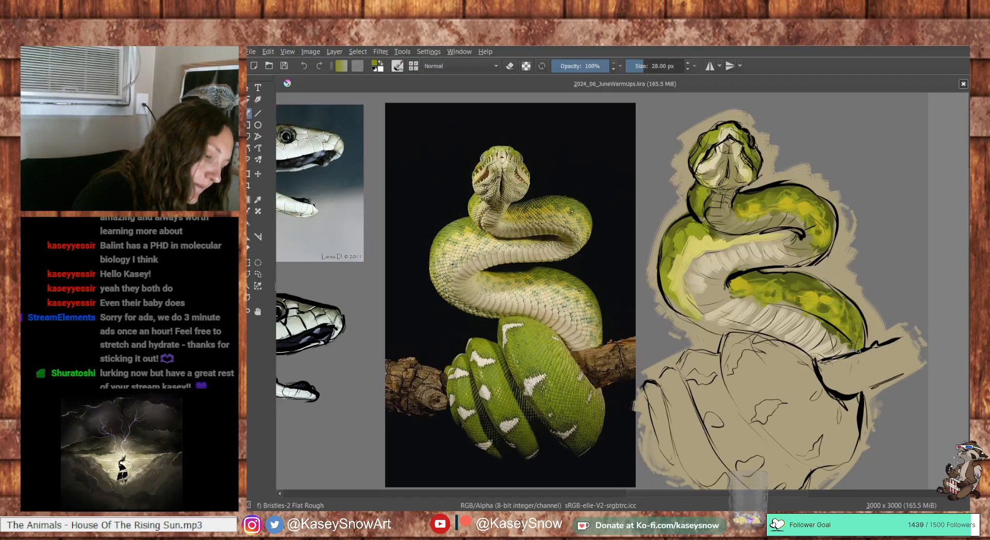
pyautogui.moveTo(779, 165); pyautogui.dragTo(785, 178)
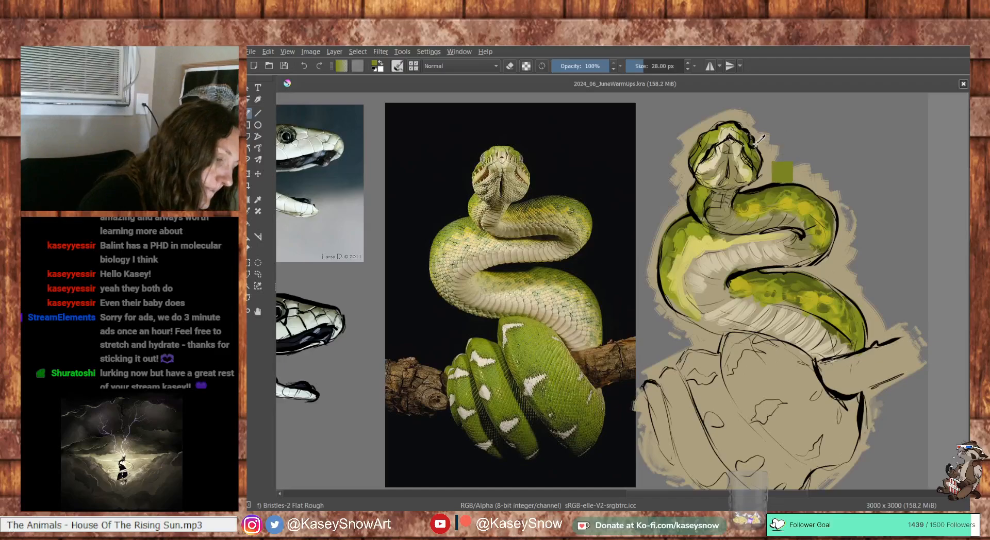
pyautogui.hotkey('ctrl', 'z')
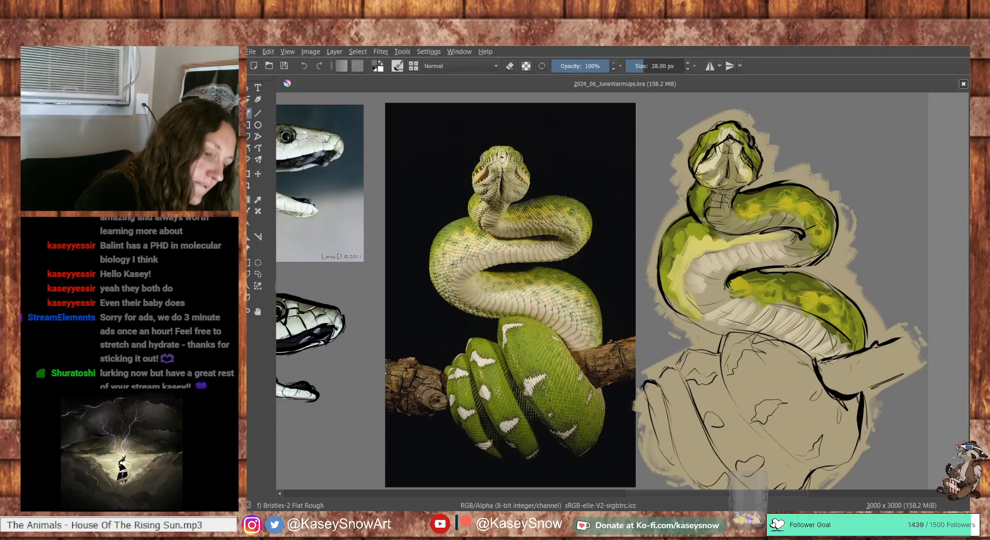
pyautogui.click(971, 135)
pyautogui.click(972, 142)
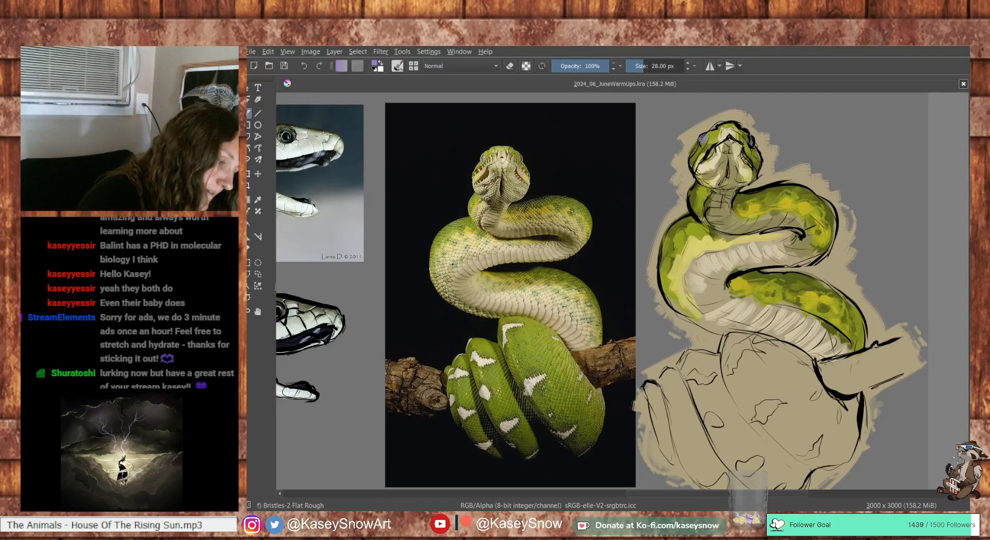
pyautogui.moveTo(704, 138); pyautogui.dragTo(702, 140)
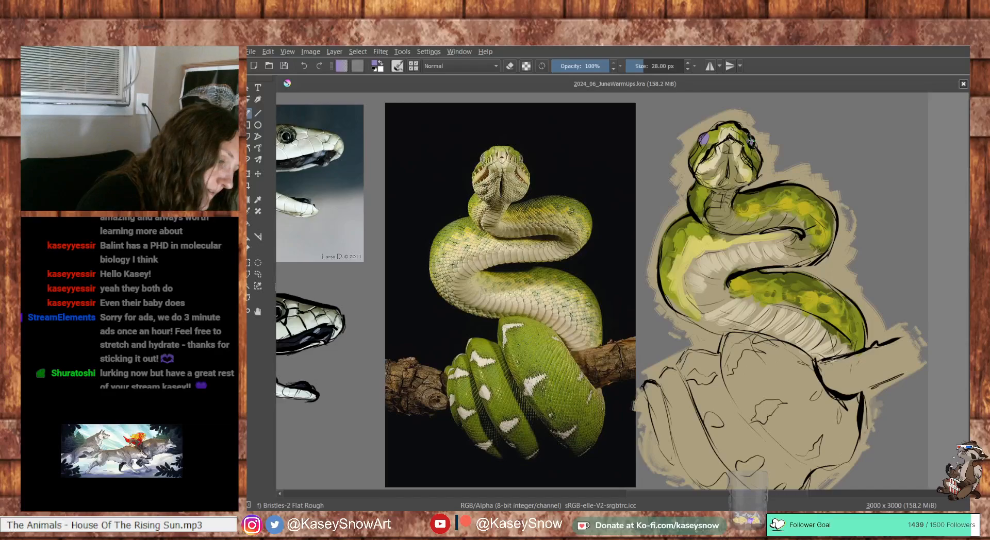
pyautogui.click(751, 140)
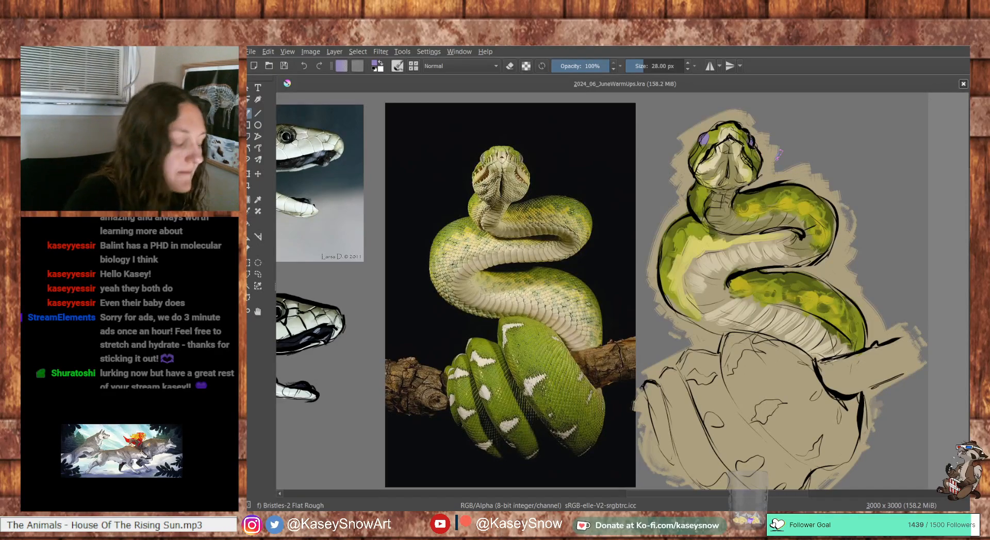
# Paint golden accents beneath the eyes and cream highlights on the face with colors sampled from the painting
pyautogui.keyDown('ctrl'); pyautogui.click(783, 188); pyautogui.keyUp('ctrl')
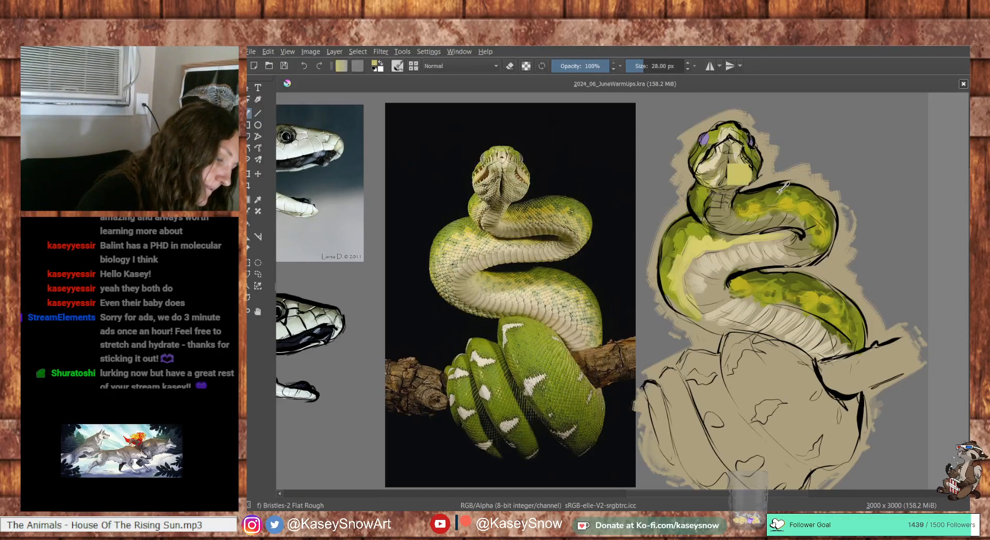
pyautogui.keyDown('ctrl'); pyautogui.click(825, 227); pyautogui.keyUp('ctrl')
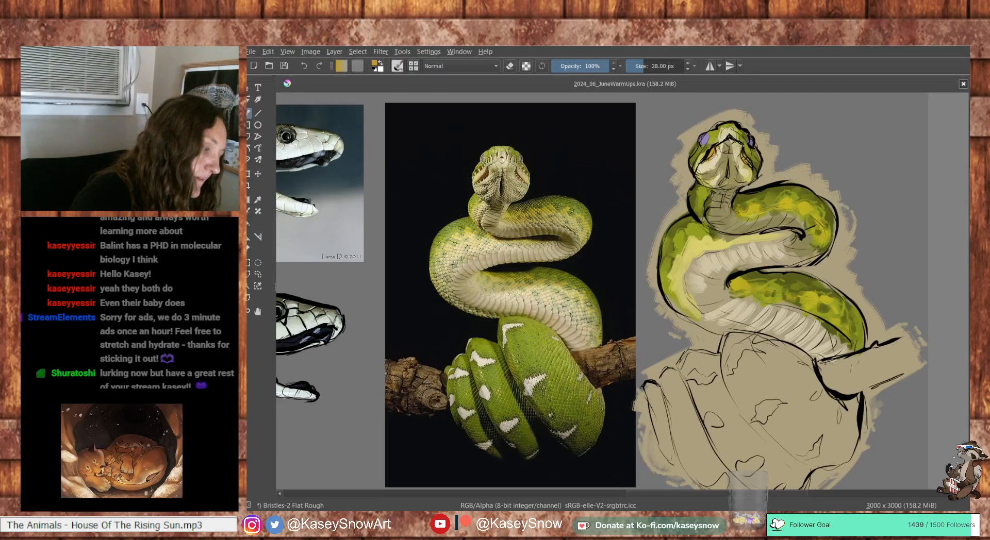
pyautogui.keyDown('ctrl'); pyautogui.click(726, 153); pyautogui.keyUp('ctrl')
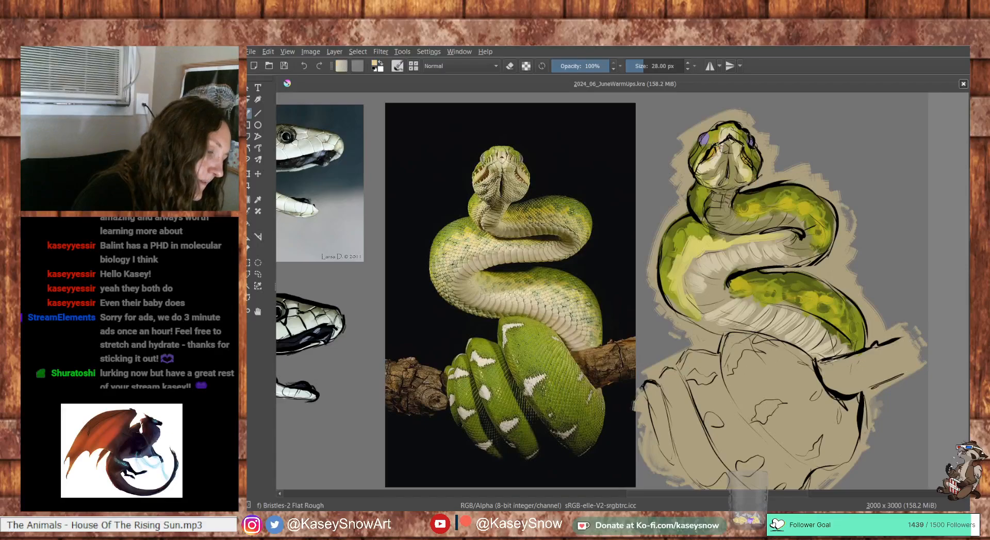
pyautogui.moveTo(752, 156)
pyautogui.mouseDown()
pyautogui.moveTo(760, 166)
pyautogui.moveTo(716, 168)
pyautogui.mouseUp()
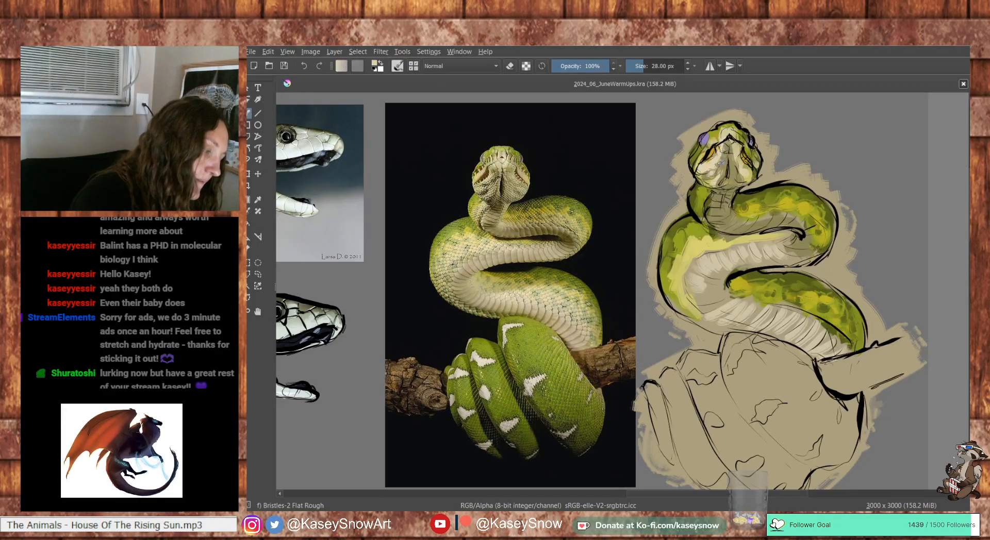
# Shade the face with a sampled olive tone and lighten the neck's belly scales with sampled beige
pyautogui.keyDown('ctrl'); pyautogui.click(770, 191); pyautogui.keyUp('ctrl')
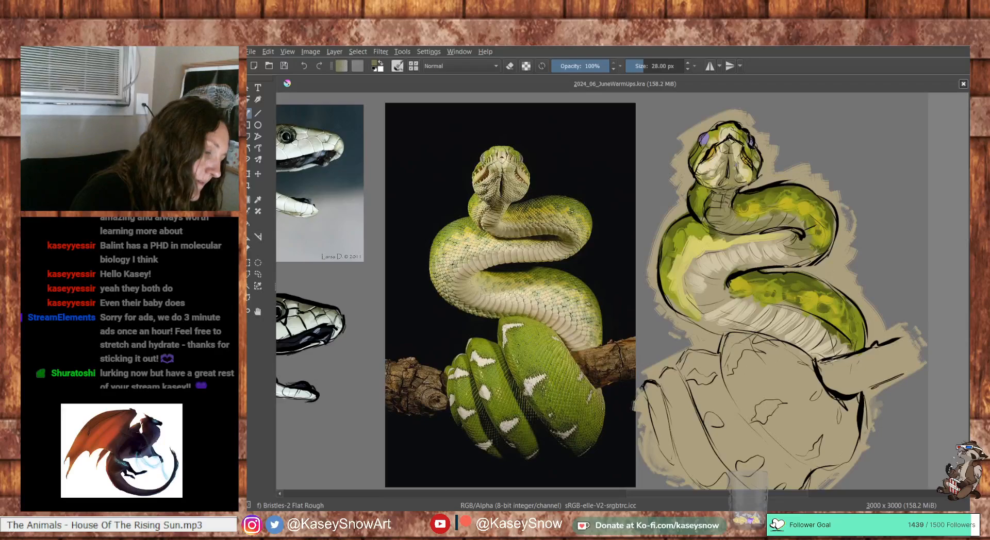
pyautogui.press('ctrl')
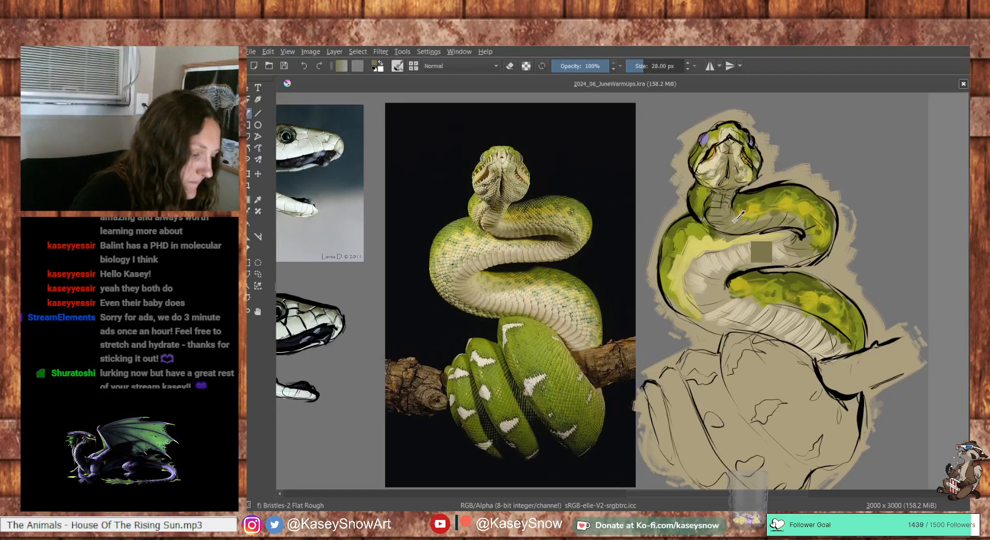
pyautogui.keyDown('ctrl'); pyautogui.click(727, 220); pyautogui.keyUp('ctrl')
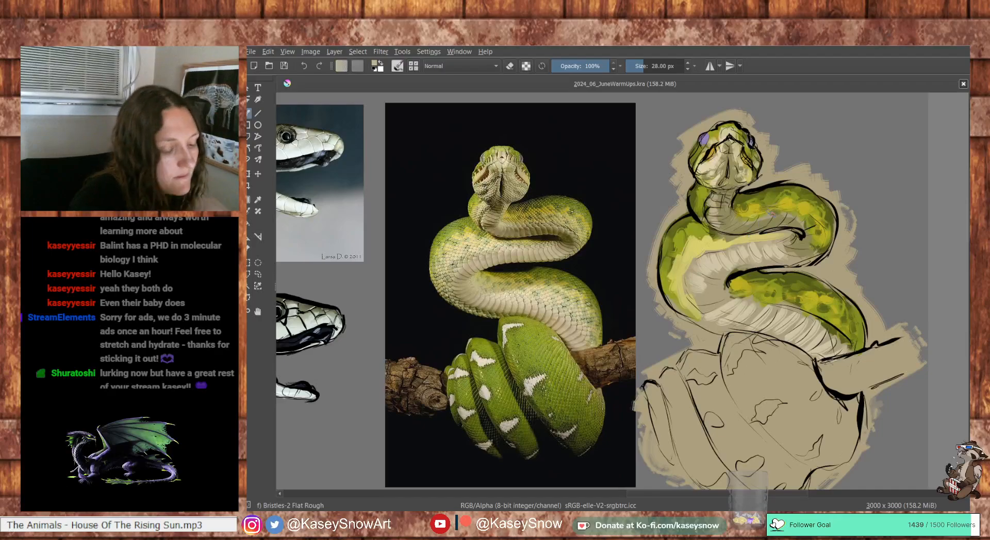
# Refine the belly scales of the upper and middle bends with beige, cream and gray tones sampled from the painting
pyautogui.keyDown('ctrl'); pyautogui.click(823, 237); pyautogui.keyUp('ctrl')
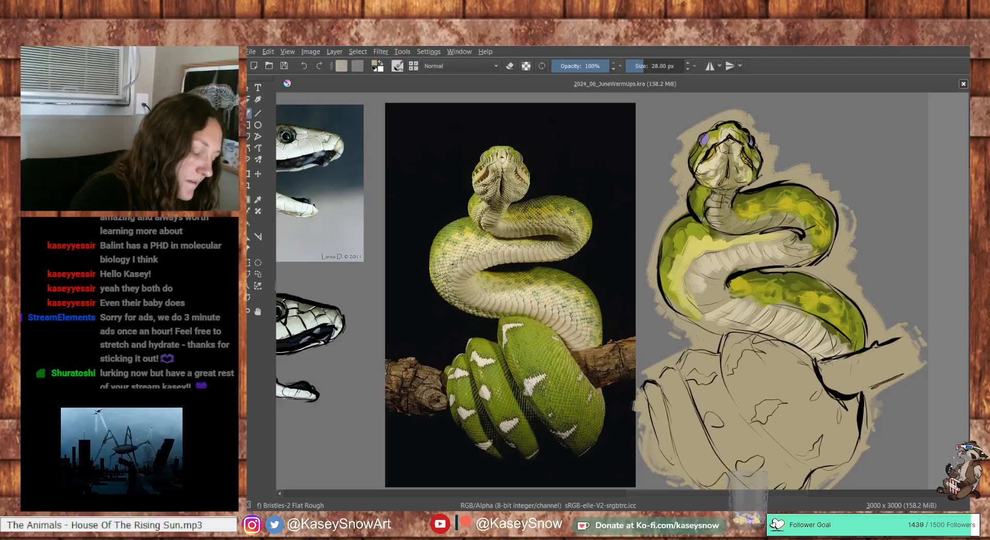
pyautogui.press('ctrl')
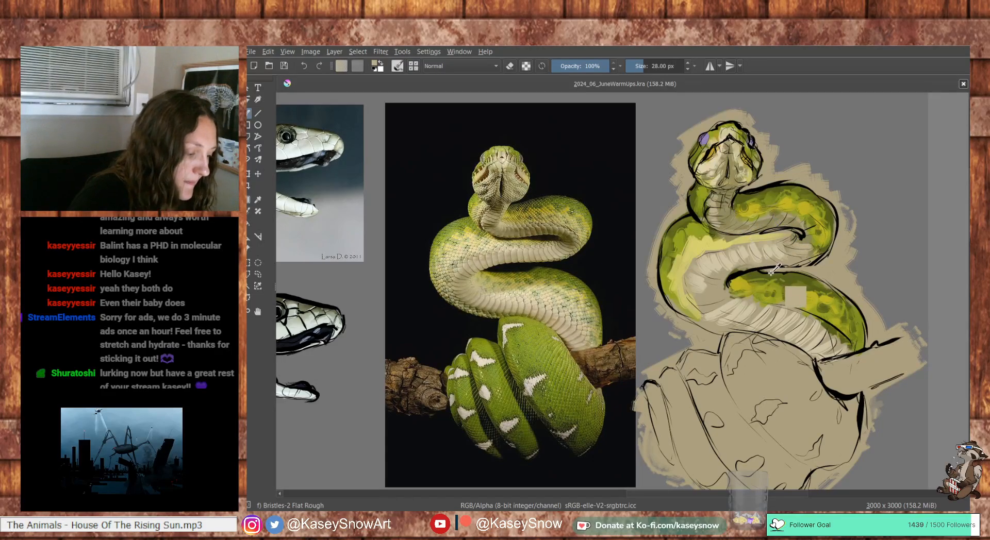
pyautogui.keyDown('ctrl'); pyautogui.click(721, 261); pyautogui.keyUp('ctrl')
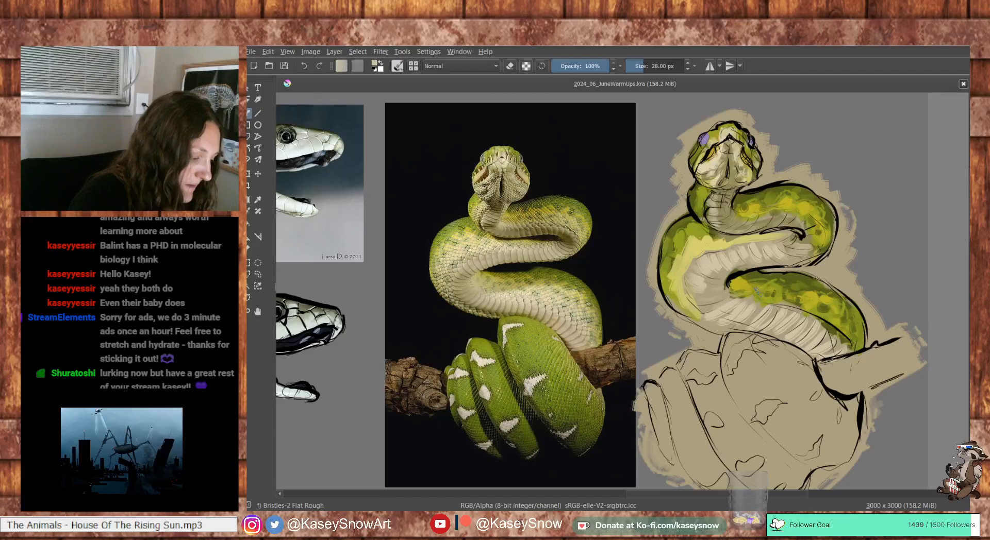
pyautogui.keyDown('ctrl'); pyautogui.click(693, 309); pyautogui.keyUp('ctrl')
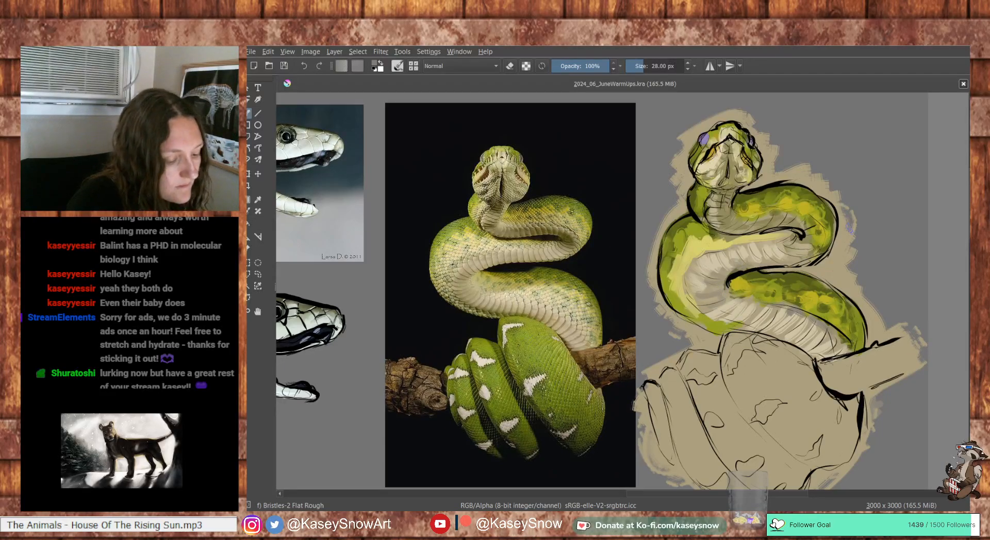
# Block in the lower coils with flat olive green, enlarging the brush to 41 px for the large front coil
pyautogui.moveTo(879, 322); pyautogui.dragTo(881, 293)
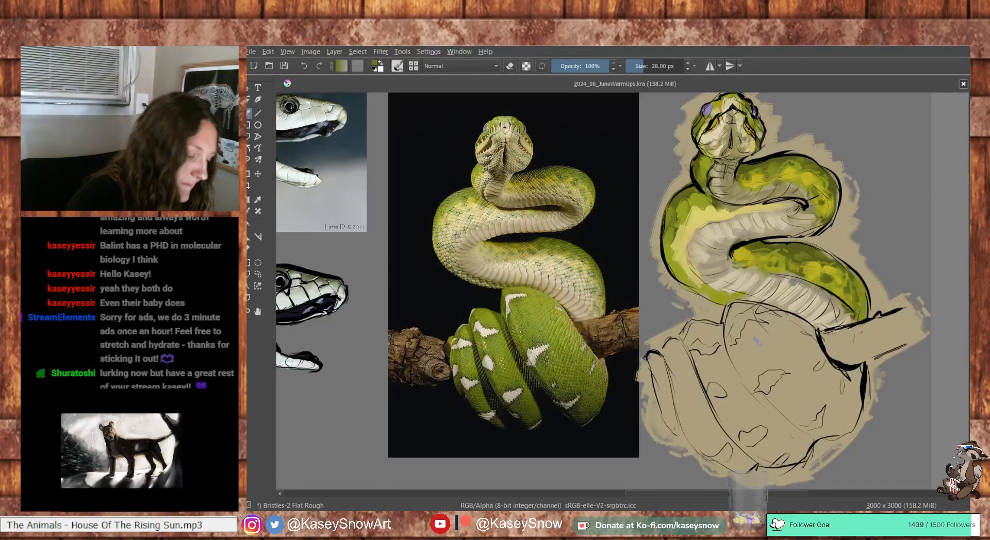
pyautogui.moveTo(732, 342)
pyautogui.mouseDown()
pyautogui.moveTo(731, 312)
pyautogui.moveTo(711, 343)
pyautogui.moveTo(691, 330)
pyautogui.moveTo(652, 373)
pyautogui.moveTo(671, 431)
pyautogui.moveTo(678, 382)
pyautogui.moveTo(657, 363)
pyautogui.moveTo(681, 438)
pyautogui.moveTo(686, 340)
pyautogui.moveTo(706, 325)
pyautogui.moveTo(681, 413)
pyautogui.moveTo(694, 355)
pyautogui.moveTo(707, 448)
pyautogui.moveTo(720, 438)
pyautogui.moveTo(714, 335)
pyautogui.moveTo(690, 336)
pyautogui.mouseUp()
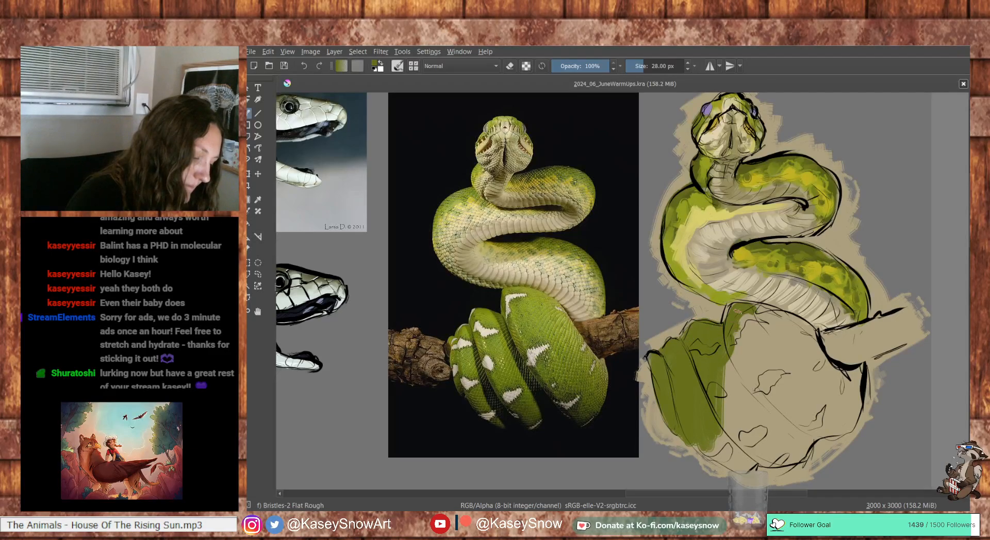
pyautogui.moveTo(812, 335)
pyautogui.mouseDown()
pyautogui.moveTo(817, 363)
pyautogui.moveTo(854, 373)
pyautogui.moveTo(855, 410)
pyautogui.moveTo(848, 428)
pyautogui.moveTo(807, 448)
pyautogui.mouseUp()
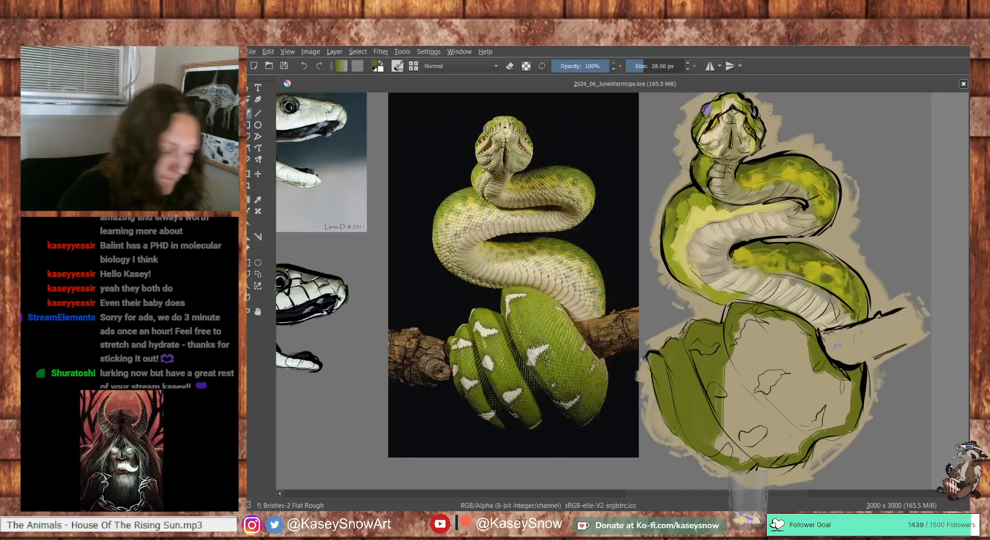
pyautogui.moveTo(805, 338); pyautogui.dragTo(821, 338)
pyautogui.moveTo(847, 389); pyautogui.dragTo(841, 422)
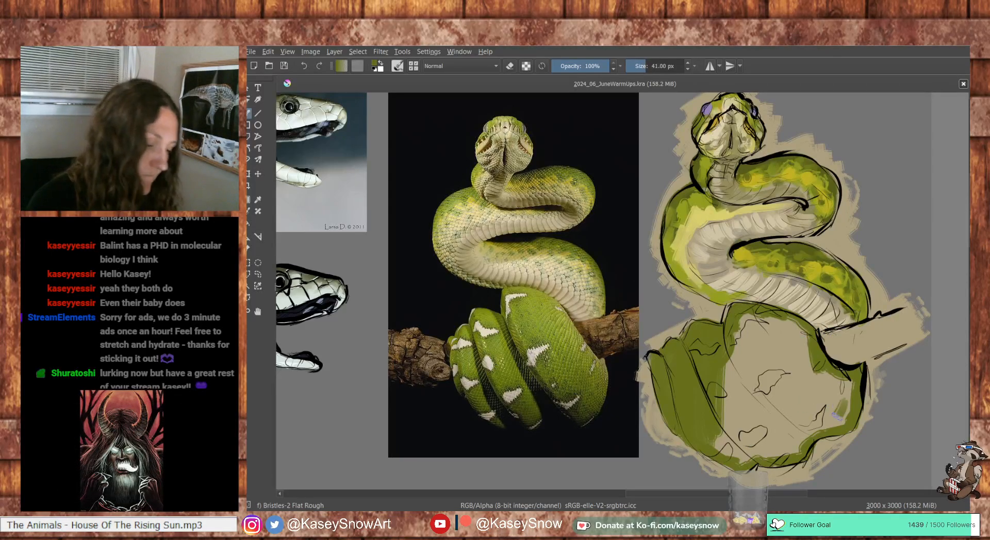
pyautogui.moveTo(845, 385)
pyautogui.mouseDown()
pyautogui.moveTo(803, 363)
pyautogui.moveTo(799, 326)
pyautogui.moveTo(745, 319)
pyautogui.moveTo(722, 368)
pyautogui.moveTo(748, 407)
pyautogui.moveTo(783, 330)
pyautogui.moveTo(737, 410)
pyautogui.moveTo(784, 355)
pyautogui.mouseUp()
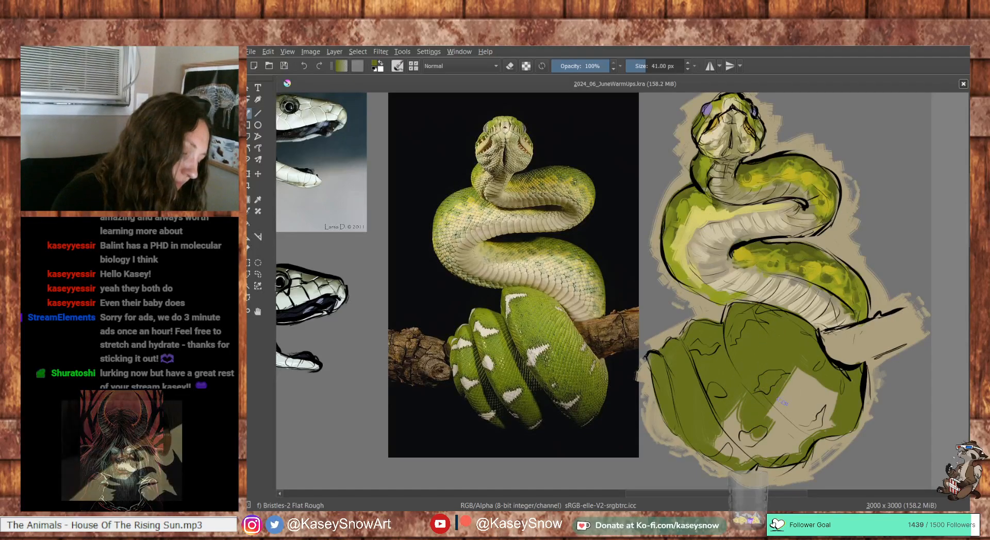
pyautogui.moveTo(768, 433)
pyautogui.mouseDown()
pyautogui.moveTo(806, 350)
pyautogui.moveTo(789, 443)
pyautogui.moveTo(811, 436)
pyautogui.moveTo(743, 443)
pyautogui.moveTo(726, 408)
pyautogui.mouseUp()
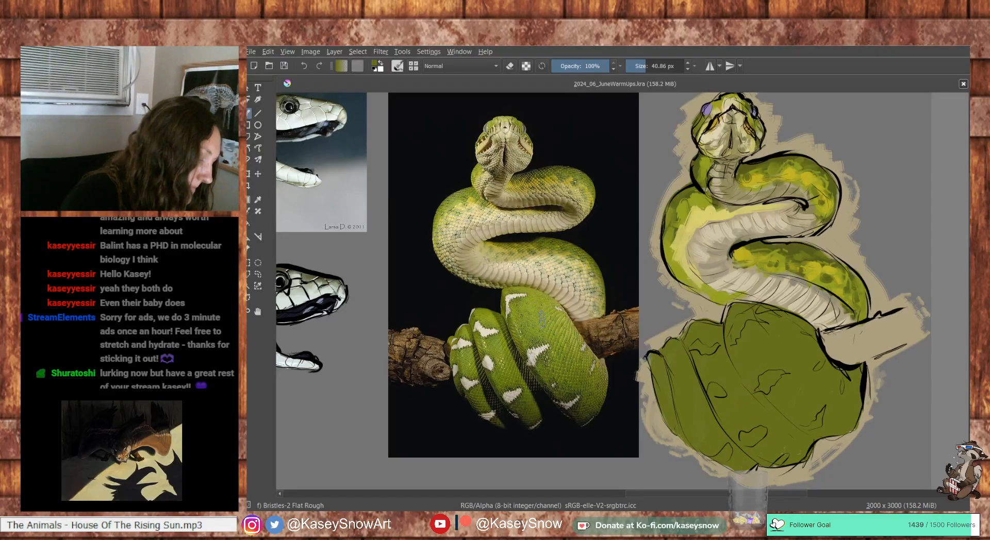
pyautogui.keyDown('ctrl'); pyautogui.click(543, 319); pyautogui.keyUp('ctrl')
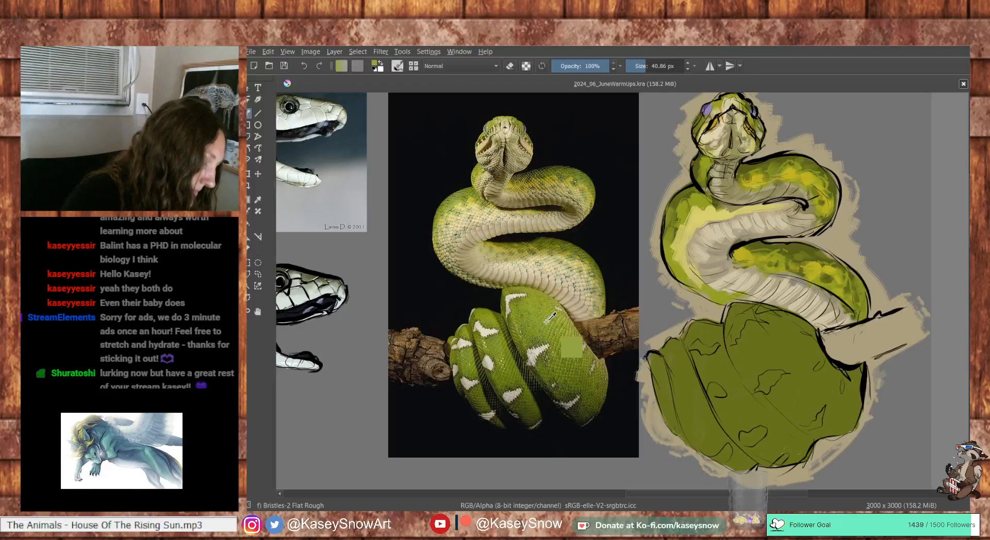
pyautogui.keyDown('ctrl'); pyautogui.click(546, 322); pyautogui.keyUp('ctrl')
pyautogui.keyDown('ctrl'); pyautogui.click(546, 323); pyautogui.keyUp('ctrl')
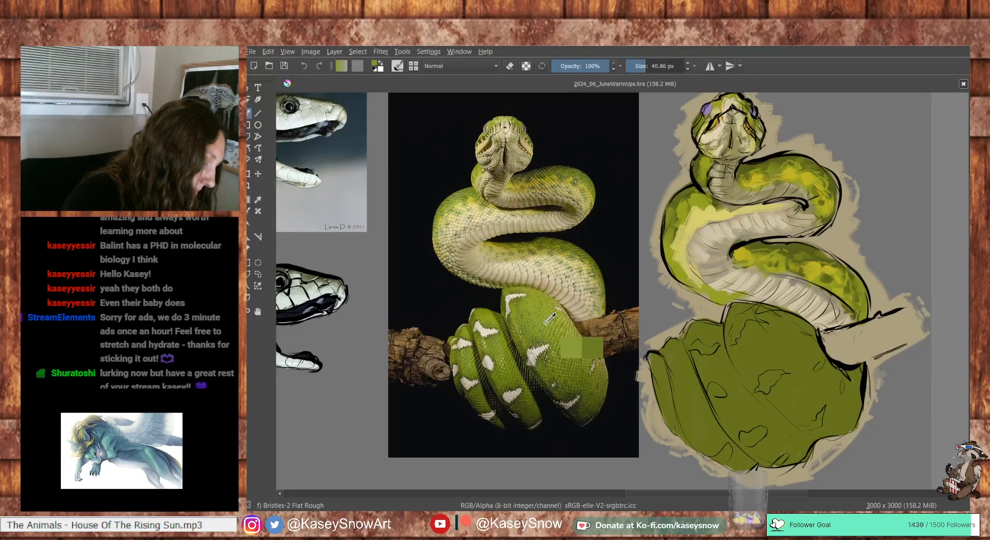
pyautogui.keyDown('ctrl'); pyautogui.click(546, 322); pyautogui.keyUp('ctrl')
pyautogui.keyDown('ctrl'); pyautogui.click(547, 322); pyautogui.keyUp('ctrl')
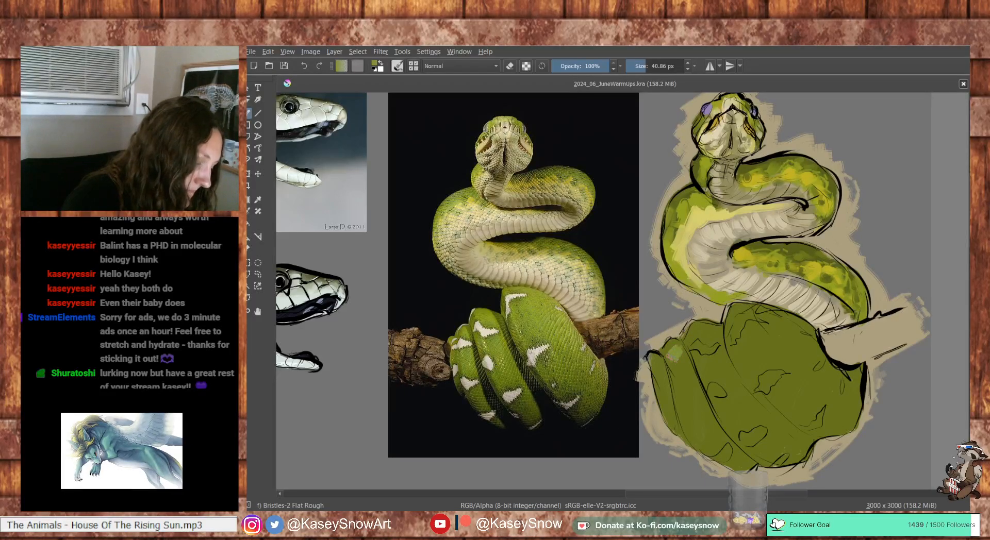
pyautogui.moveTo(677, 357); pyautogui.dragTo(687, 380)
pyautogui.hotkey('ctrl', 'z')
# Sample a lighter green from the reference snake's coils and paint highlights along the narrower coils on the left
pyautogui.keyDown('ctrl'); pyautogui.click(491, 321); pyautogui.keyUp('ctrl')
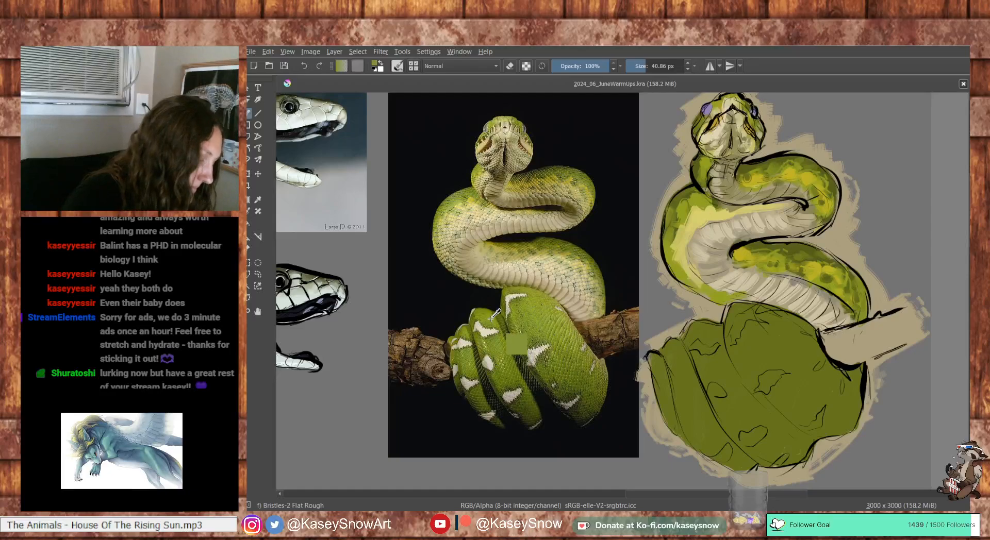
pyautogui.moveTo(676, 343); pyautogui.dragTo(691, 380)
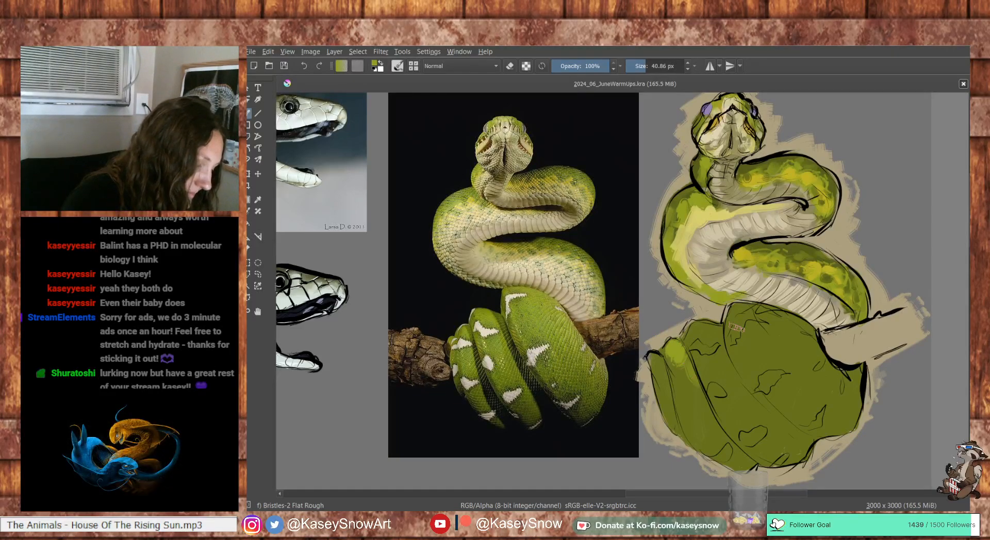
pyautogui.moveTo(688, 325)
pyautogui.mouseDown()
pyautogui.moveTo(718, 368)
pyautogui.moveTo(703, 359)
pyautogui.moveTo(724, 358)
pyautogui.moveTo(717, 399)
pyautogui.moveTo(734, 384)
pyautogui.moveTo(745, 435)
pyautogui.moveTo(747, 415)
pyautogui.moveTo(782, 445)
pyautogui.mouseUp()
pyautogui.moveTo(674, 355)
pyautogui.mouseDown()
pyautogui.moveTo(684, 415)
pyautogui.moveTo(700, 429)
pyautogui.moveTo(665, 384)
pyautogui.mouseUp()
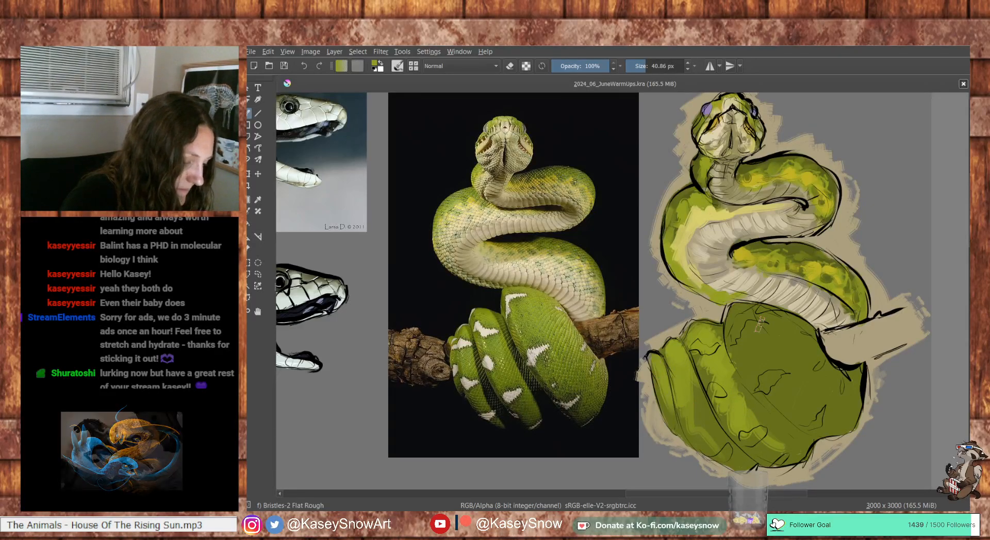
# Paint lighter green over the large front coil and add mottled yellow patches with a yellow tone sampled from the snake
pyautogui.moveTo(737, 314)
pyautogui.mouseDown()
pyautogui.moveTo(788, 323)
pyautogui.moveTo(767, 355)
pyautogui.moveTo(789, 343)
pyautogui.moveTo(779, 367)
pyautogui.moveTo(804, 360)
pyautogui.moveTo(805, 391)
pyautogui.moveTo(818, 377)
pyautogui.moveTo(823, 409)
pyautogui.moveTo(840, 389)
pyautogui.moveTo(850, 407)
pyautogui.mouseUp()
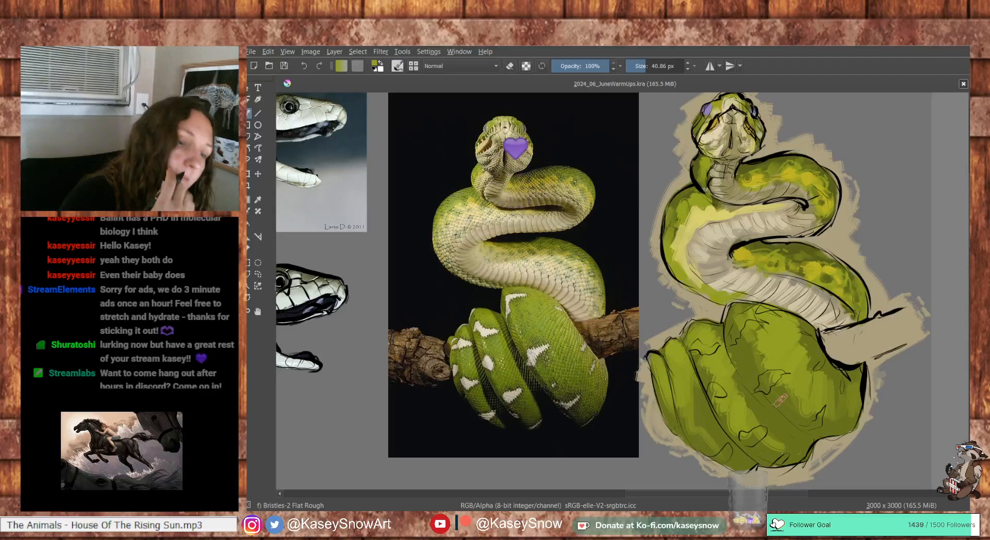
pyautogui.keyDown('ctrl'); pyautogui.click(557, 346); pyautogui.keyUp('ctrl')
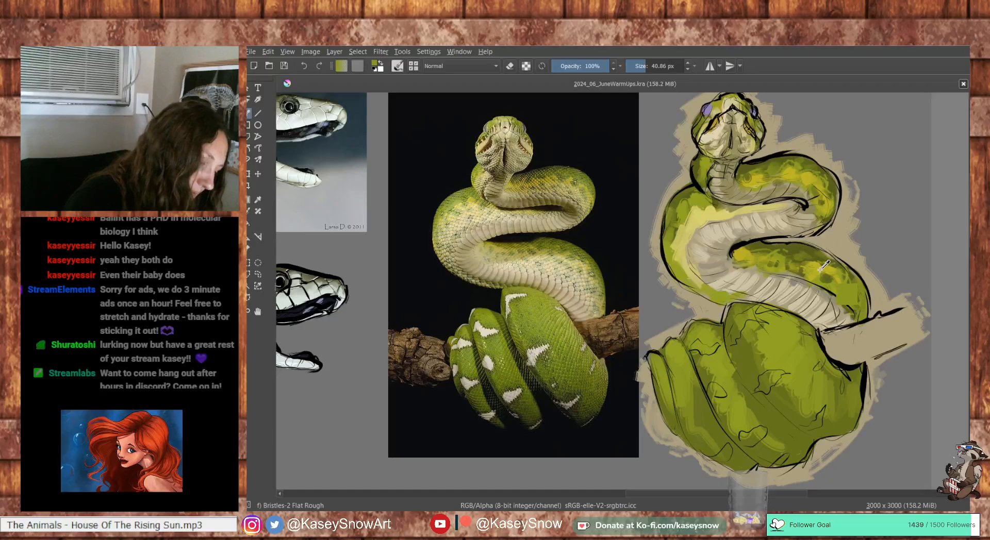
pyautogui.moveTo(812, 345)
pyautogui.mouseDown()
pyautogui.moveTo(800, 328)
pyautogui.moveTo(820, 372)
pyautogui.moveTo(849, 394)
pyautogui.mouseUp()
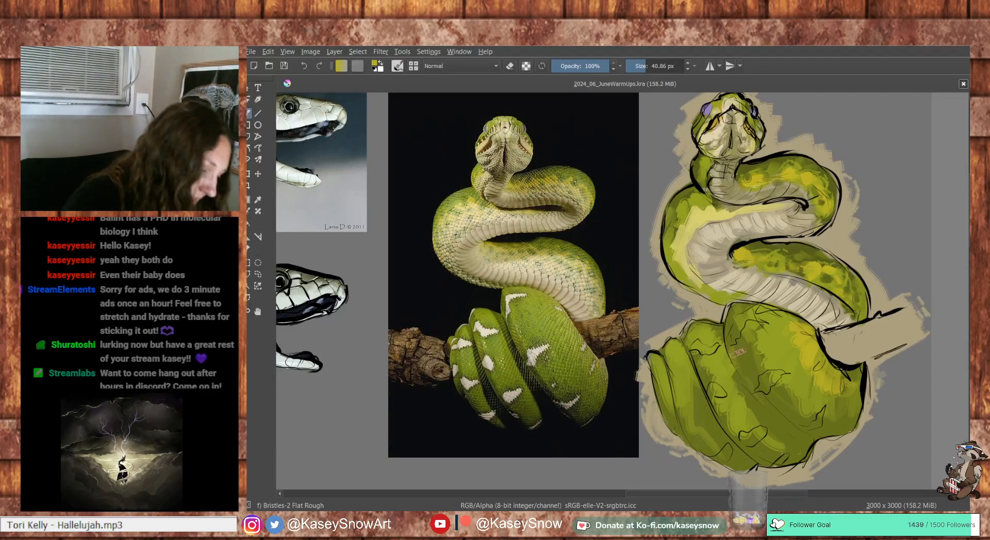
pyautogui.moveTo(740, 353); pyautogui.dragTo(747, 381)
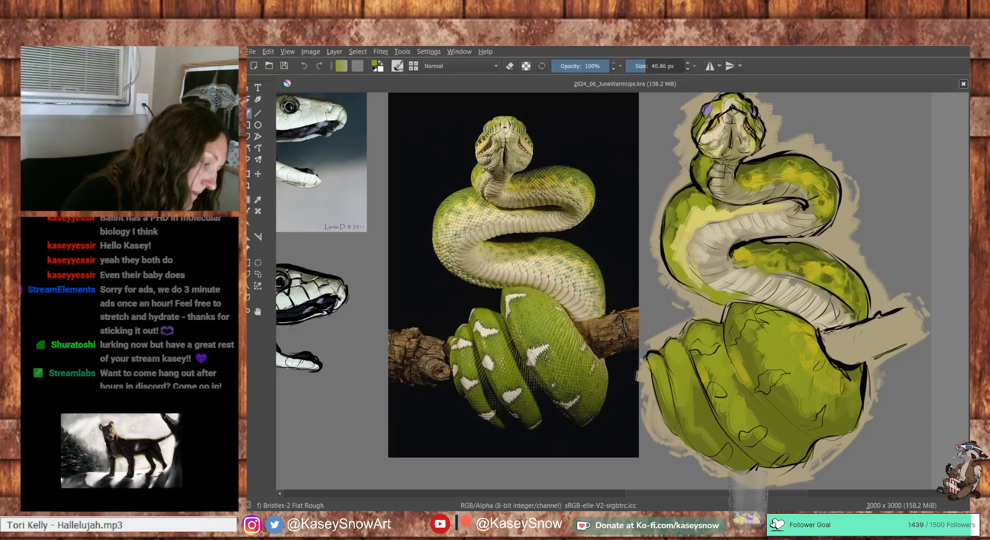
# Sample the pale pinkish-white of the reference snake's markings and paint the irregular white patches across all the lower coils
pyautogui.keyDown('ctrl'); pyautogui.click(567, 382); pyautogui.keyUp('ctrl')
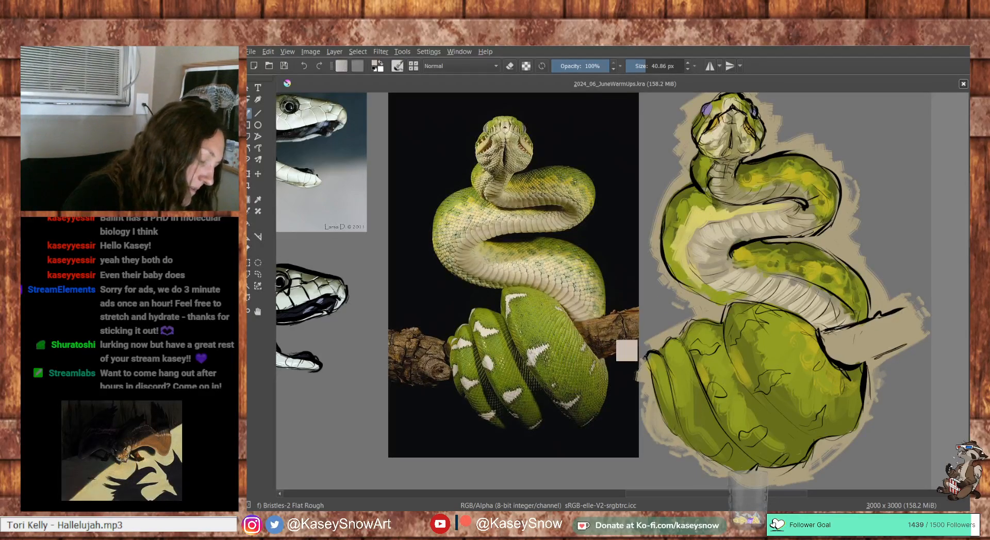
pyautogui.moveTo(763, 382); pyautogui.dragTo(779, 376)
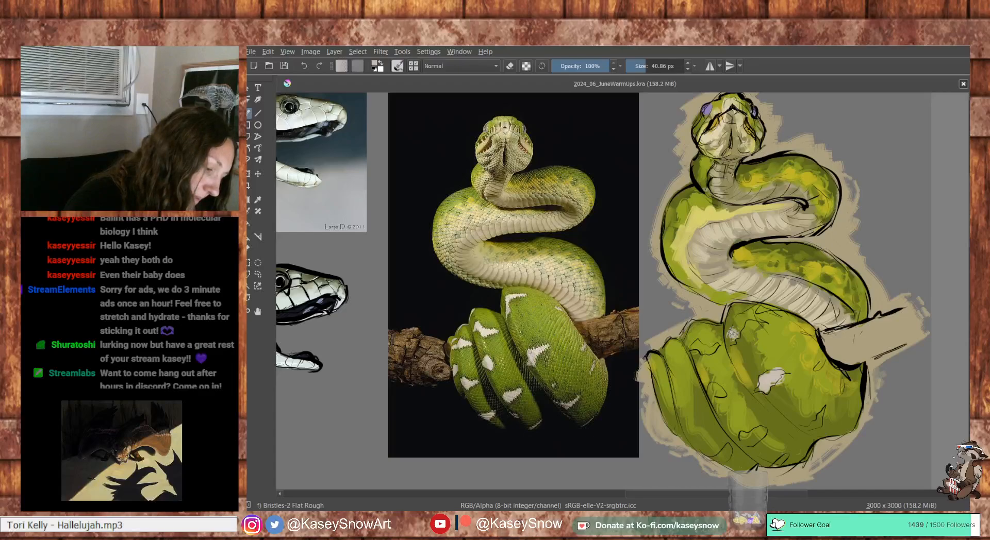
pyautogui.moveTo(733, 332); pyautogui.dragTo(750, 316)
pyautogui.moveTo(807, 427); pyautogui.dragTo(818, 415)
pyautogui.moveTo(819, 371)
pyautogui.mouseDown()
pyautogui.moveTo(824, 360)
pyautogui.moveTo(840, 378)
pyautogui.mouseUp()
pyautogui.moveTo(741, 444); pyautogui.dragTo(762, 430)
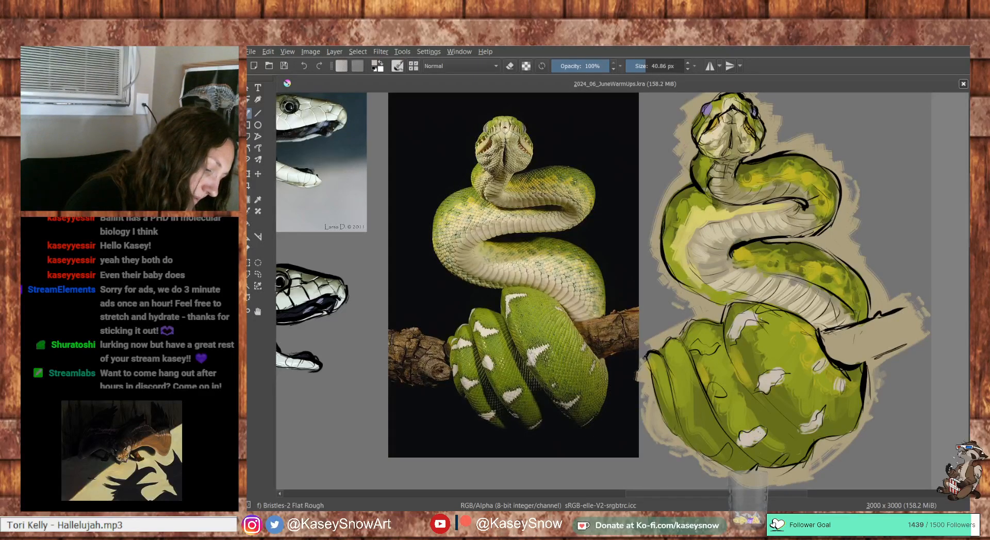
pyautogui.moveTo(719, 397); pyautogui.dragTo(709, 385)
pyautogui.moveTo(696, 350); pyautogui.dragTo(721, 344)
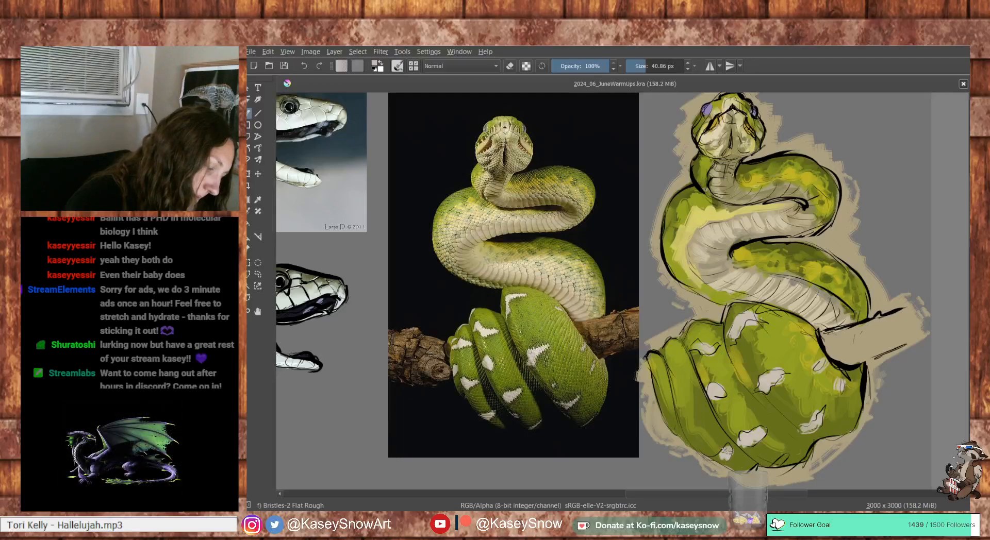
pyautogui.moveTo(681, 414); pyautogui.dragTo(700, 411)
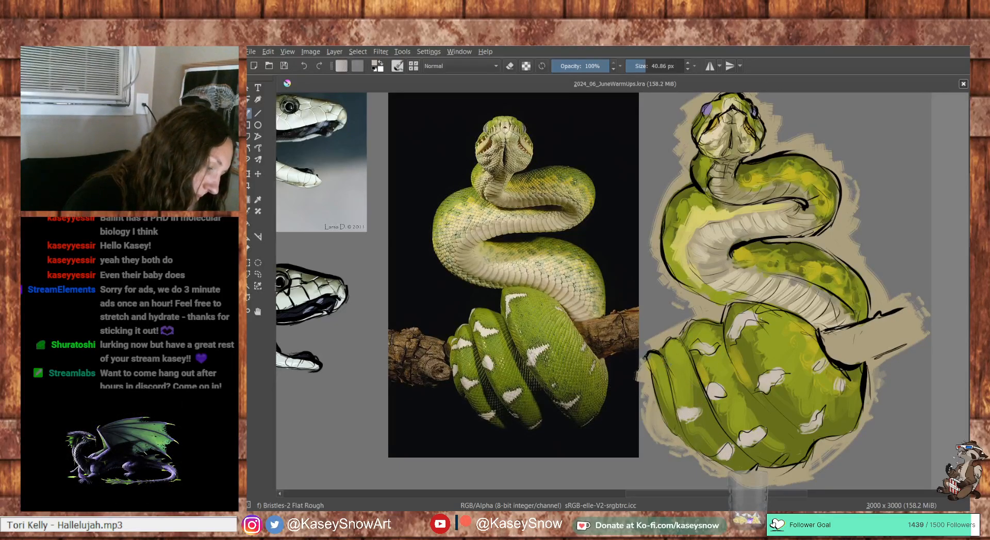
pyautogui.moveTo(663, 368)
pyautogui.mouseDown()
pyautogui.moveTo(680, 359)
pyautogui.moveTo(655, 373)
pyautogui.mouseUp()
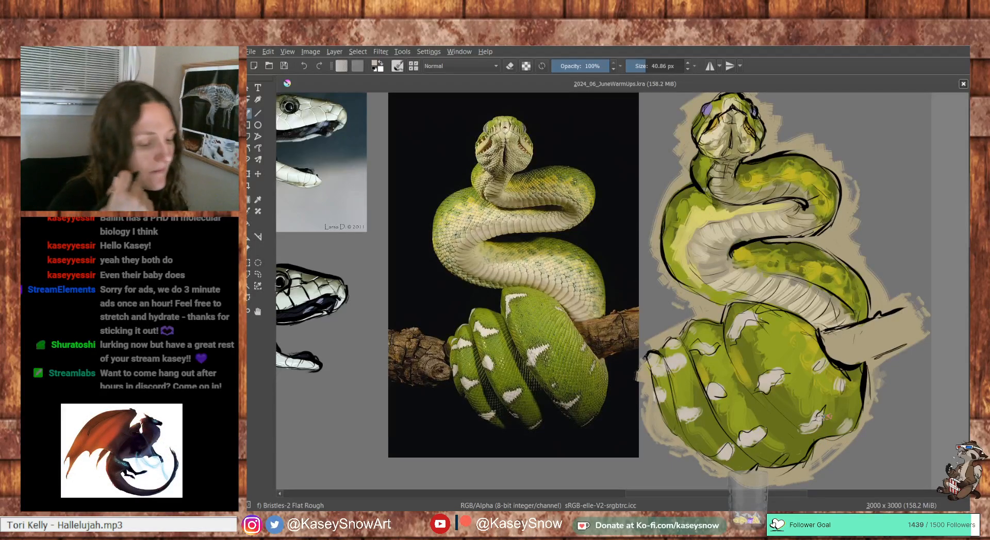
pyautogui.moveTo(823, 417); pyautogui.dragTo(828, 434)
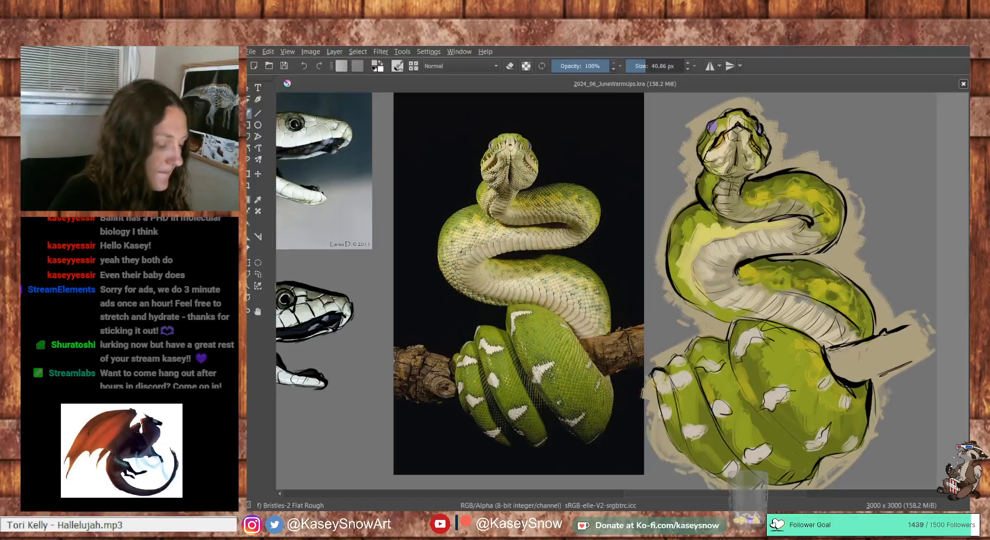
# Shade the underside of the front coil and the gaps between the narrower coils with sampled dark olive green
pyautogui.keyDown('ctrl'); pyautogui.click(768, 242); pyautogui.keyUp('ctrl')
pyautogui.moveTo(772, 240); pyautogui.dragTo(806, 214)
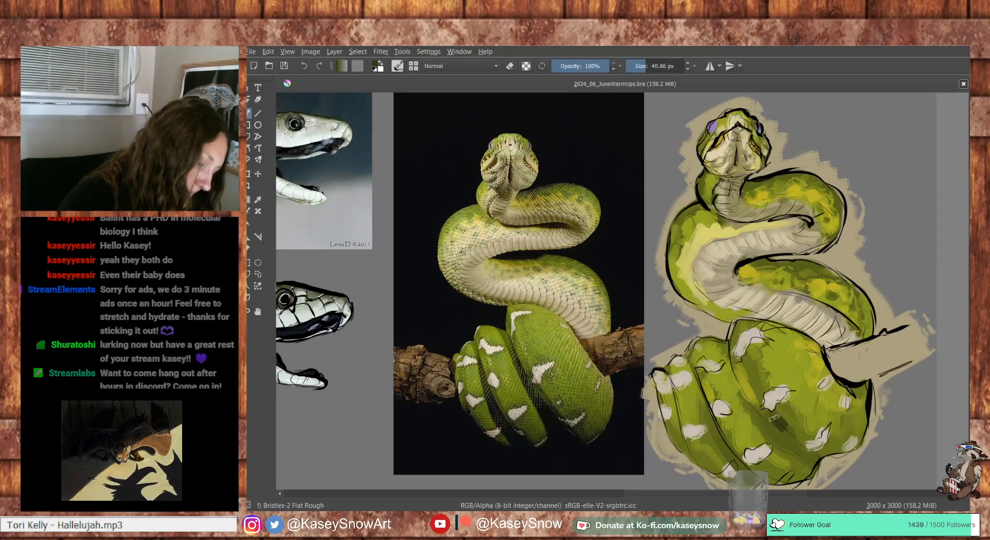
pyautogui.keyDown('ctrl'); pyautogui.click(791, 431); pyautogui.keyUp('ctrl')
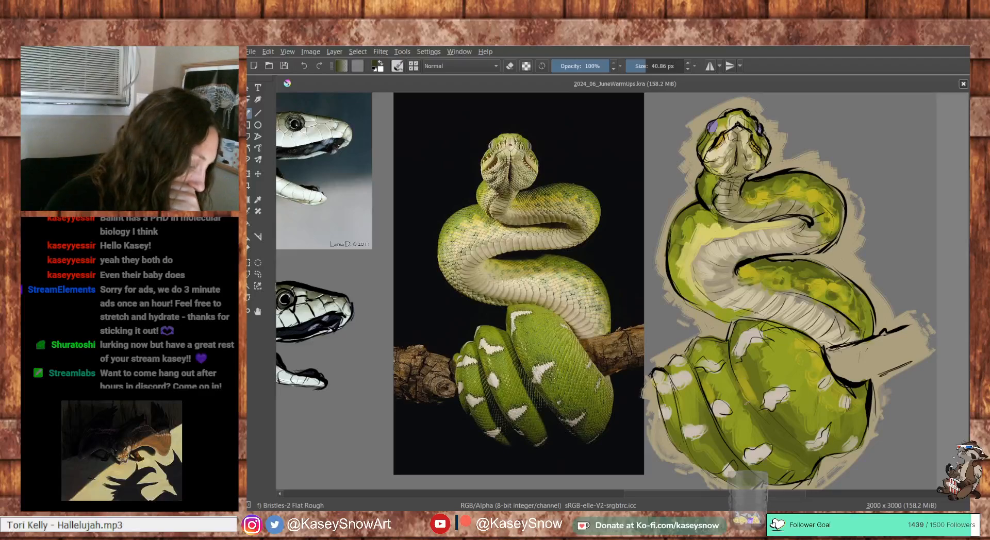
pyautogui.moveTo(731, 358)
pyautogui.mouseDown()
pyautogui.moveTo(766, 432)
pyautogui.moveTo(784, 440)
pyautogui.mouseUp()
pyautogui.moveTo(757, 411); pyautogui.dragTo(811, 451)
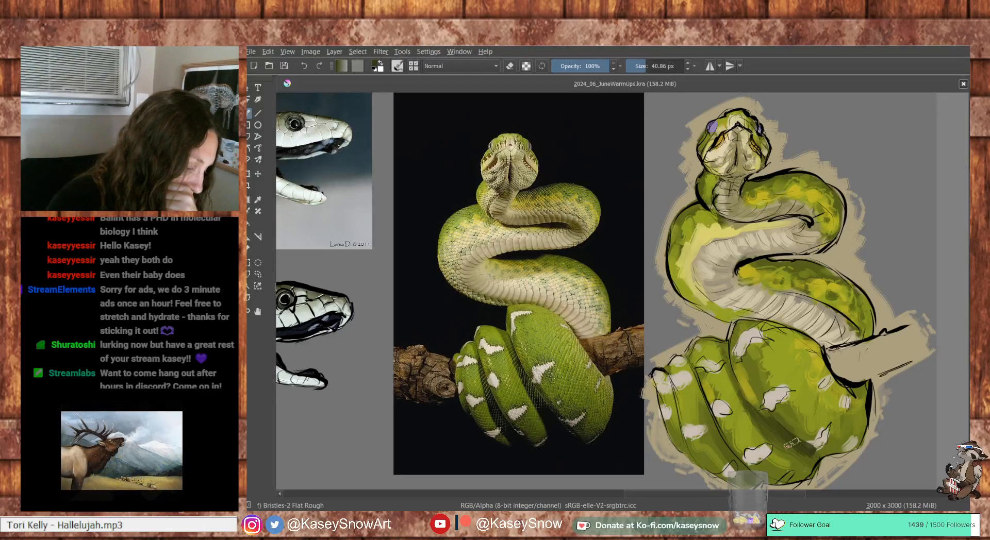
pyautogui.moveTo(697, 382); pyautogui.dragTo(716, 438)
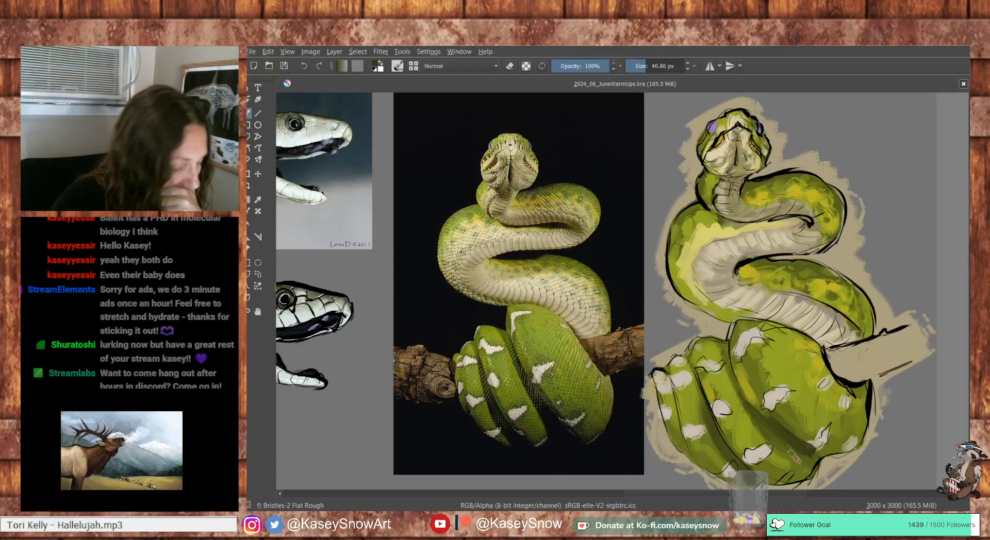
pyautogui.moveTo(799, 461)
pyautogui.mouseDown()
pyautogui.moveTo(805, 469)
pyautogui.moveTo(814, 454)
pyautogui.mouseUp()
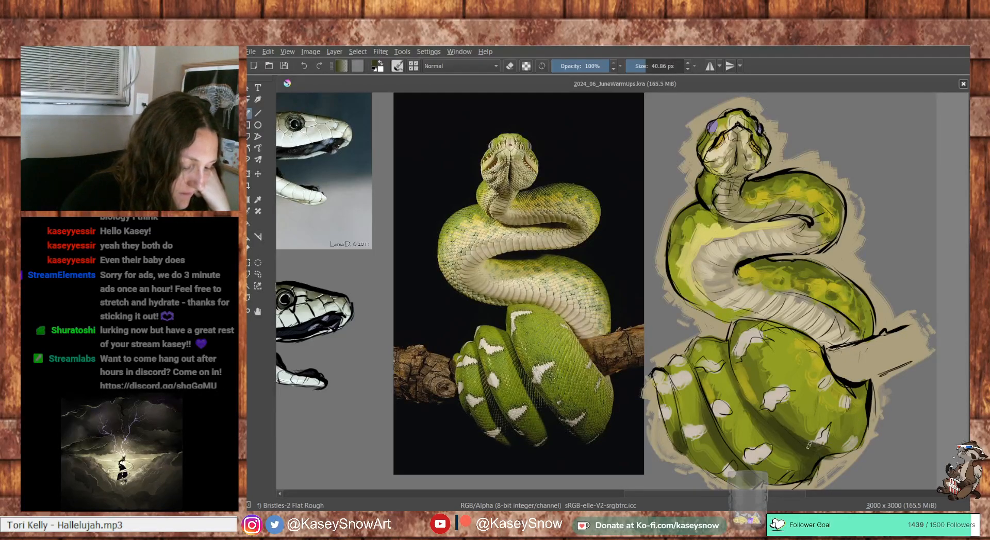
pyautogui.moveTo(758, 390); pyautogui.dragTo(776, 399)
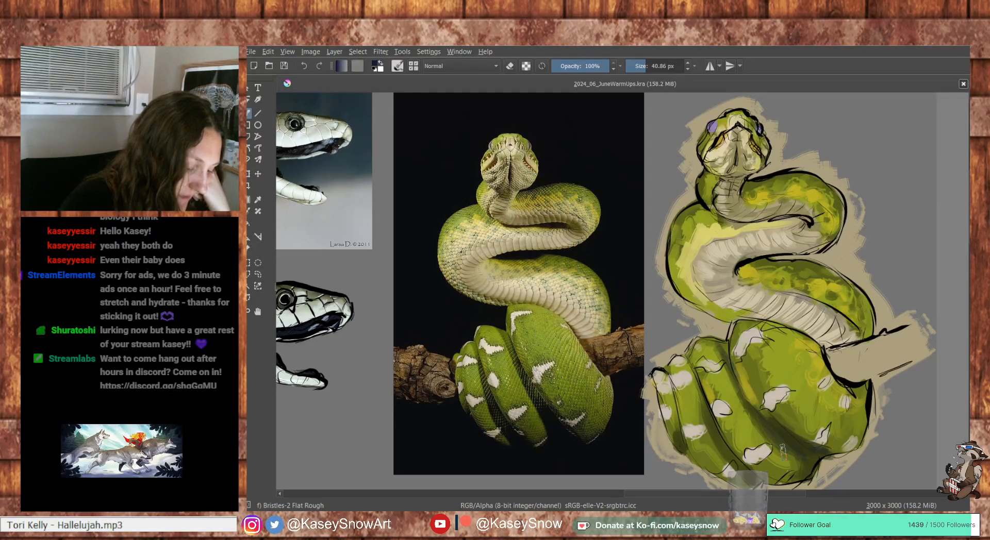
# Deepen the shadows between the lower coils, beneath the upper body bends and around the snake's mouth with dark navy
pyautogui.moveTo(681, 445)
pyautogui.mouseDown()
pyautogui.moveTo(677, 395)
pyautogui.moveTo(683, 438)
pyautogui.mouseUp()
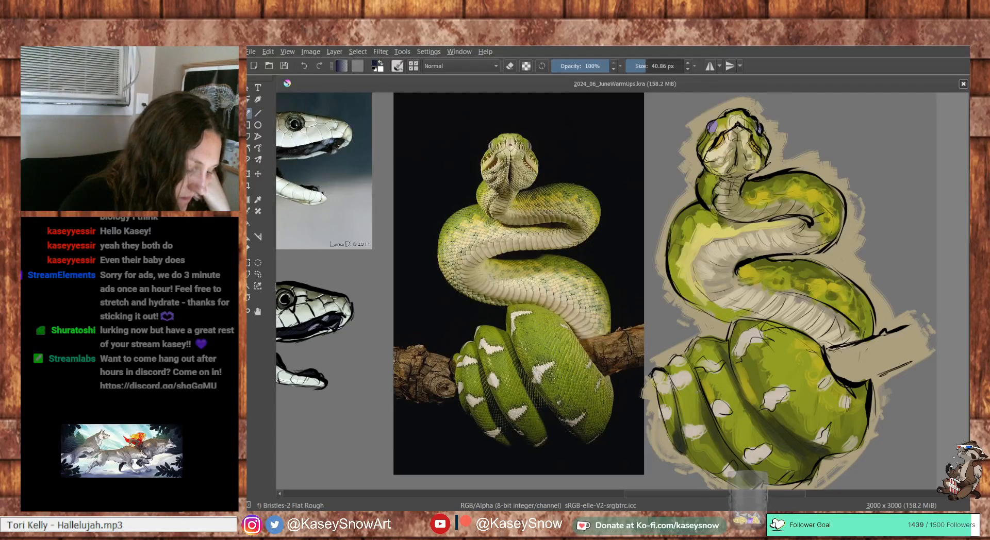
pyautogui.moveTo(696, 386); pyautogui.dragTo(697, 403)
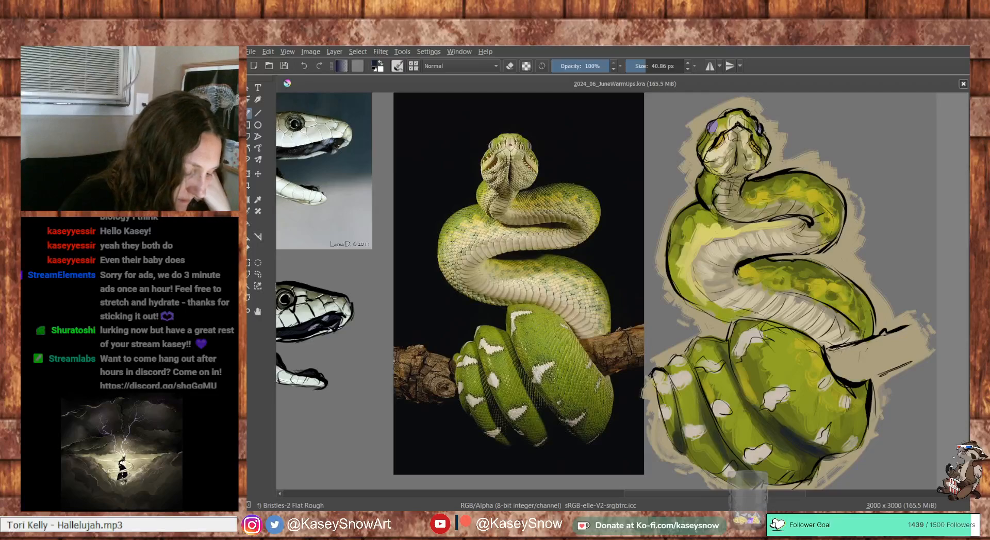
pyautogui.moveTo(802, 261)
pyautogui.mouseDown()
pyautogui.moveTo(751, 262)
pyautogui.moveTo(789, 264)
pyautogui.mouseUp()
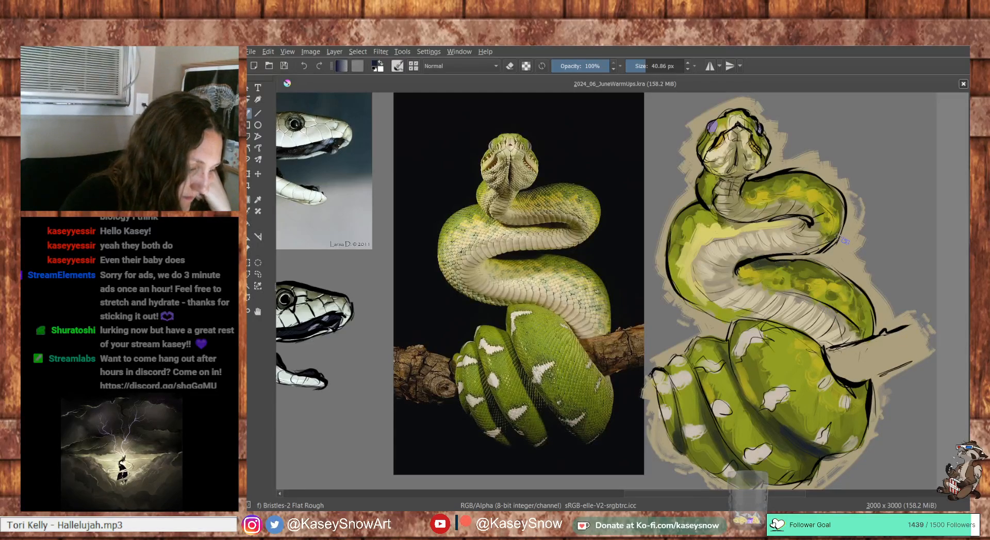
pyautogui.moveTo(803, 221); pyautogui.dragTo(757, 224)
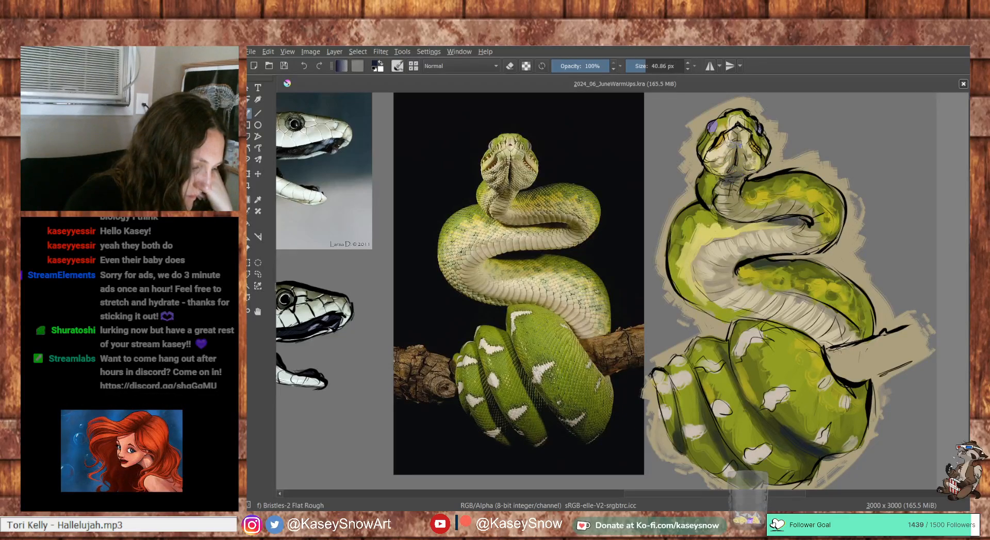
pyautogui.moveTo(738, 139)
pyautogui.mouseDown()
pyautogui.moveTo(727, 178)
pyautogui.moveTo(724, 155)
pyautogui.mouseUp()
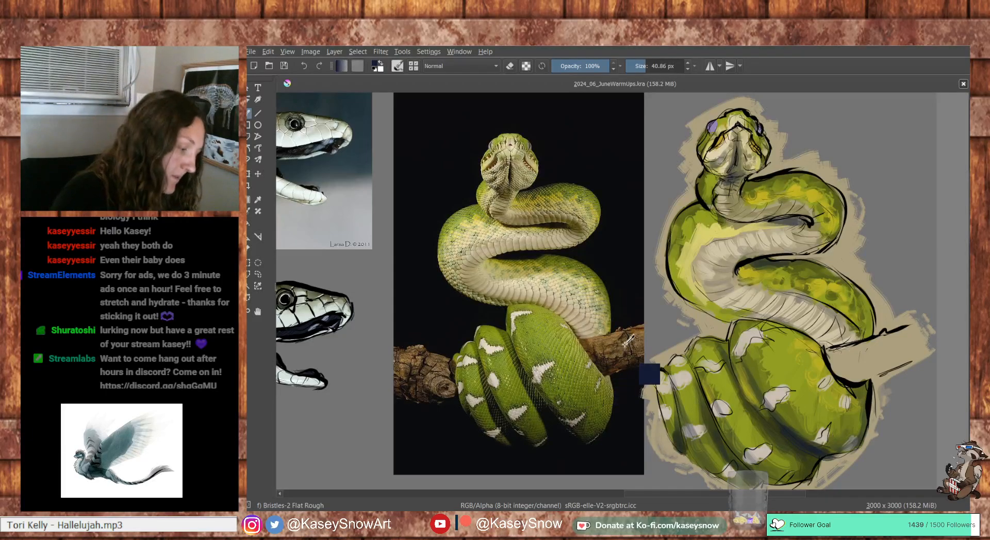
# Block in the branch with brown sampled from the reference and shade its lower side and left end with darker brown
pyautogui.keyDown('ctrl'); pyautogui.click(647, 372); pyautogui.keyUp('ctrl')
pyautogui.moveTo(866, 345)
pyautogui.mouseDown()
pyautogui.moveTo(835, 361)
pyautogui.moveTo(873, 352)
pyautogui.moveTo(849, 357)
pyautogui.moveTo(853, 370)
pyautogui.moveTo(877, 370)
pyautogui.mouseUp()
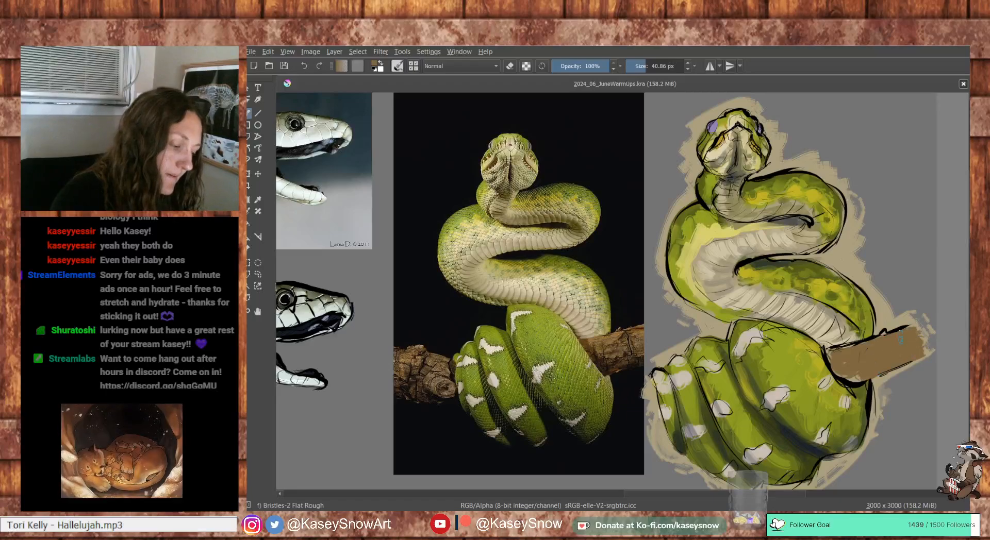
pyautogui.keyDown('ctrl'); pyautogui.click(604, 341); pyautogui.keyUp('ctrl')
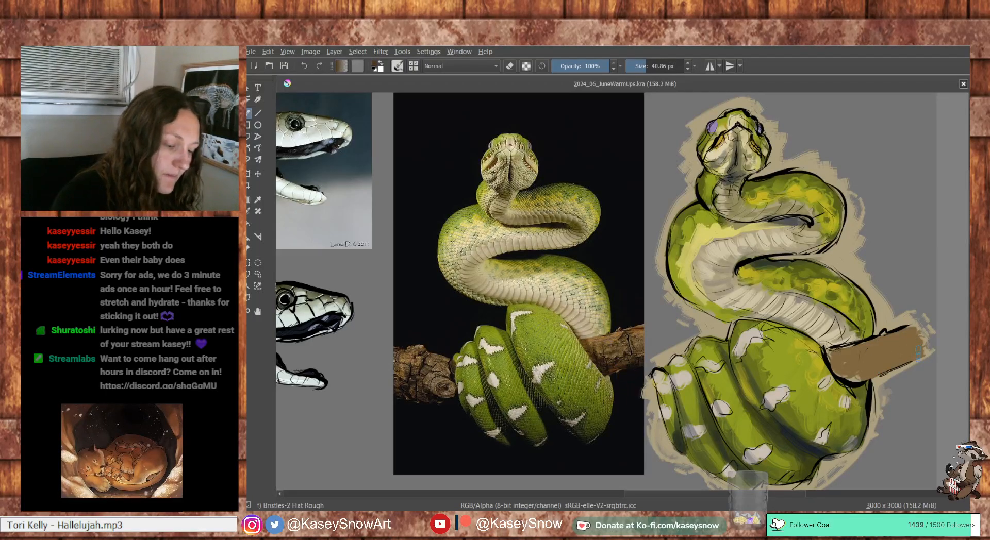
pyautogui.moveTo(828, 361)
pyautogui.mouseDown()
pyautogui.moveTo(857, 373)
pyautogui.moveTo(901, 357)
pyautogui.moveTo(957, 359)
pyautogui.mouseUp()
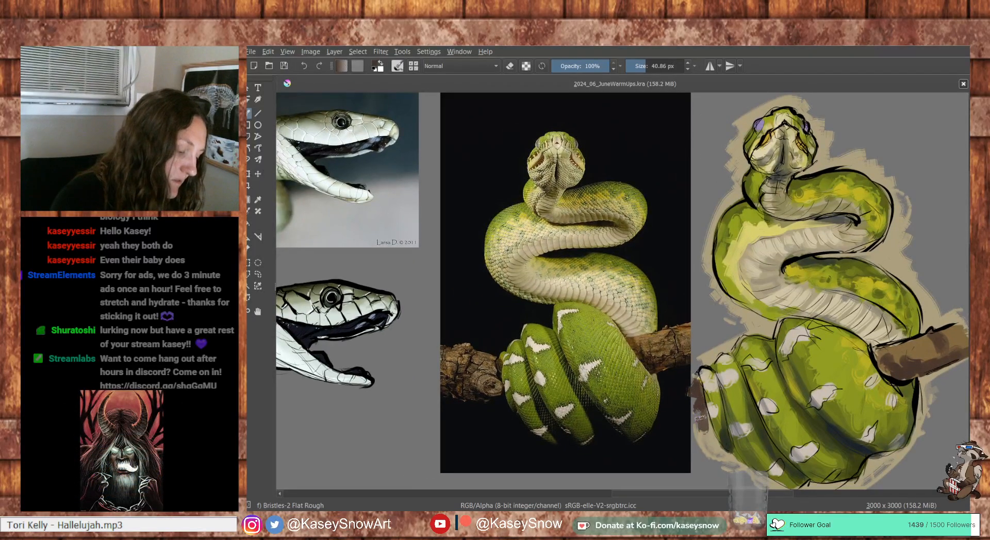
pyautogui.moveTo(901, 355)
pyautogui.mouseDown()
pyautogui.moveTo(821, 364)
pyautogui.moveTo(851, 368)
pyautogui.mouseUp()
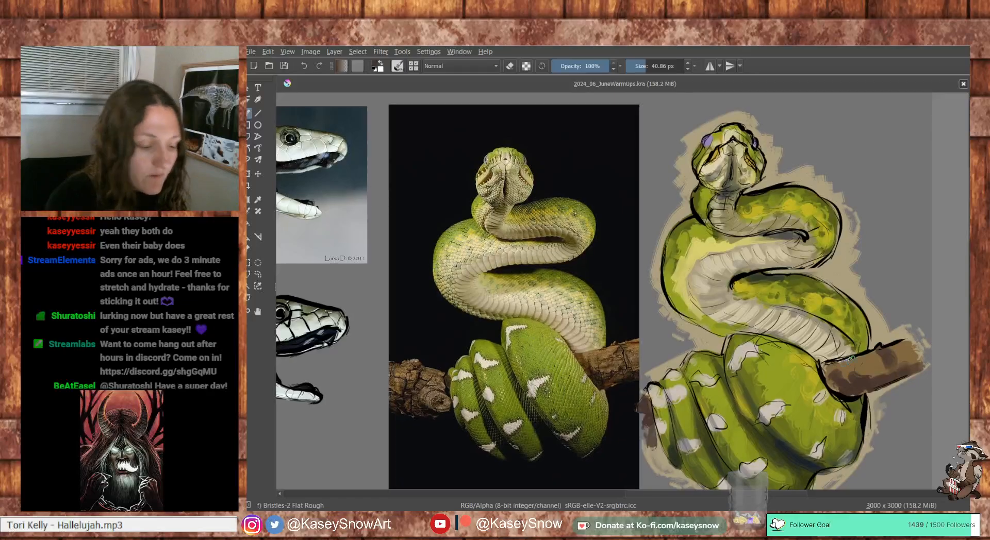
# Add bark texture to the branch with sampled tan, gray-brown and dark reddish-brown tones, reducing the brush to 22 px for details
pyautogui.keyDown('ctrl'); pyautogui.click(623, 372); pyautogui.keyUp('ctrl')
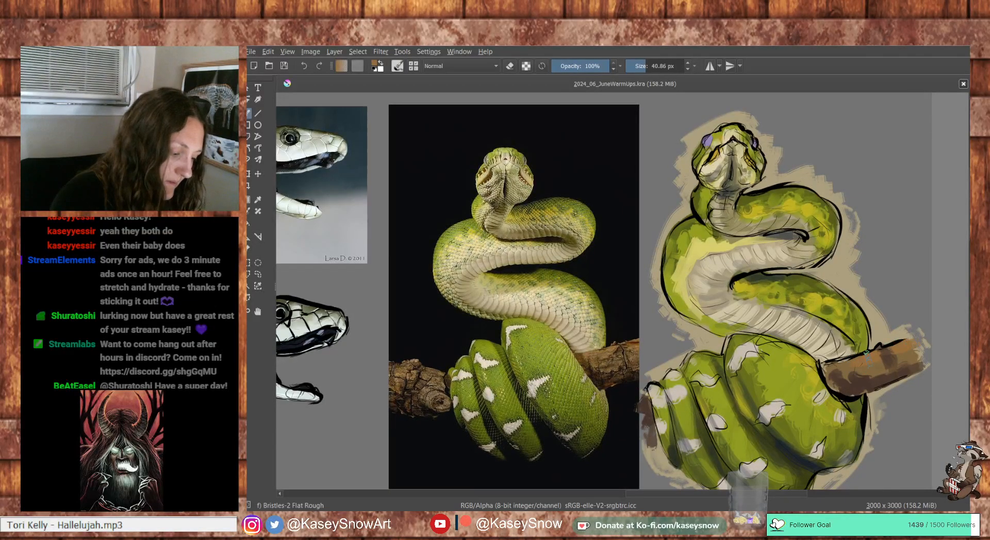
pyautogui.keyDown('ctrl'); pyautogui.click(878, 367); pyautogui.keyUp('ctrl')
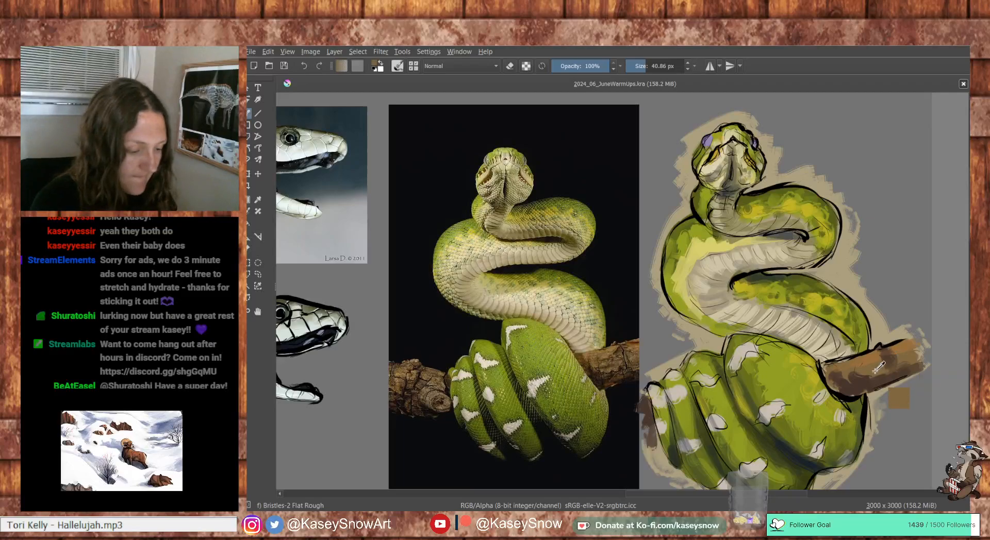
pyautogui.keyDown('ctrl'); pyautogui.click(627, 356); pyautogui.keyUp('ctrl')
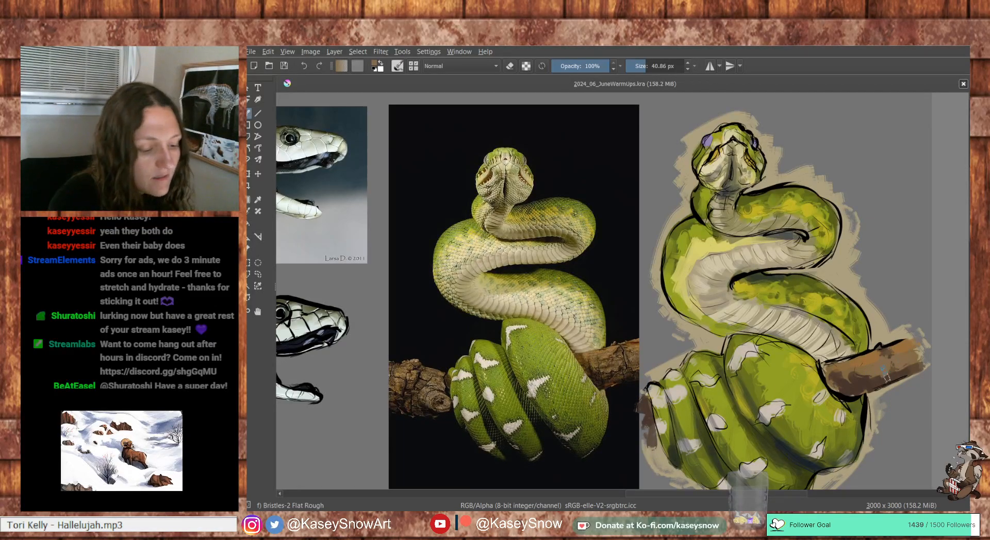
pyautogui.press('[')
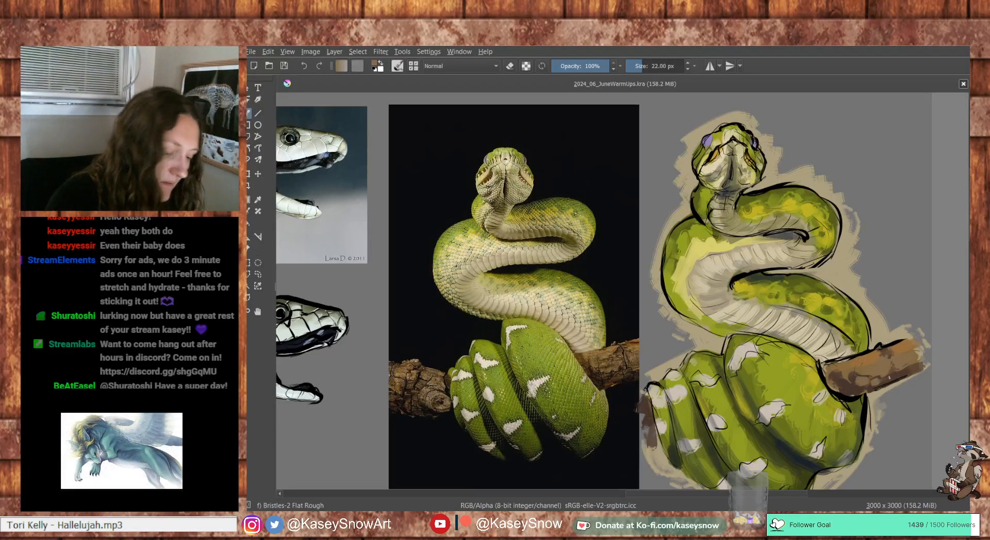
pyautogui.moveTo(883, 381); pyautogui.dragTo(911, 373)
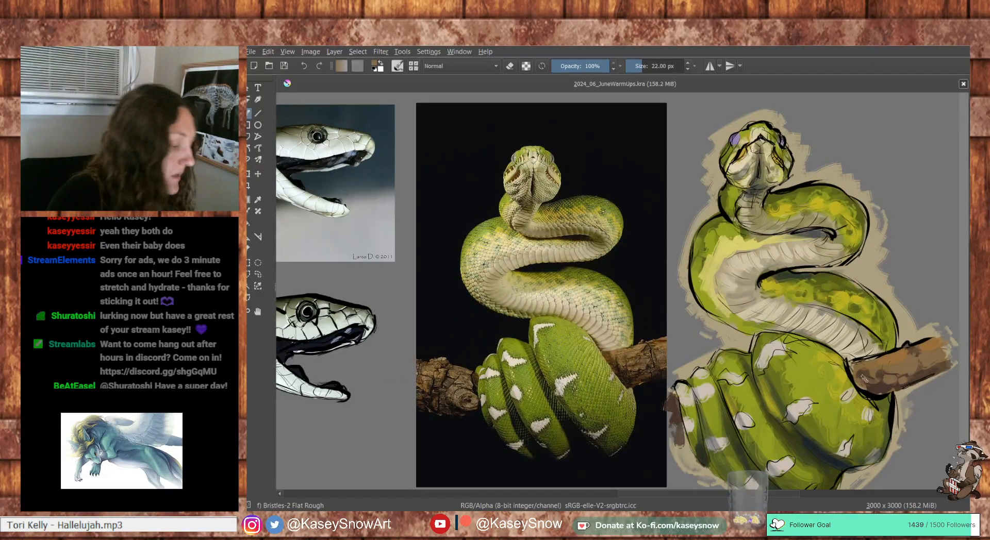
pyautogui.moveTo(849, 364); pyautogui.dragTo(854, 372)
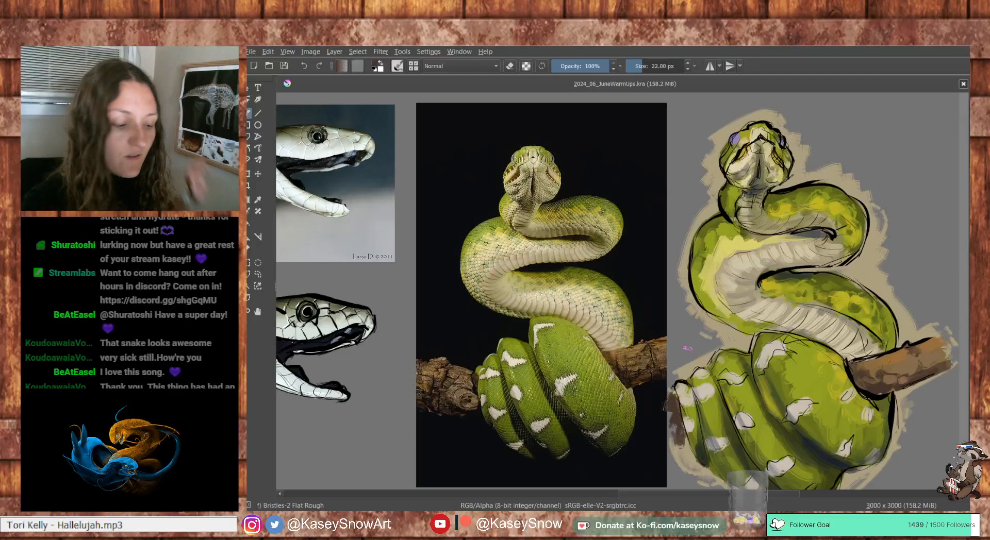
pyautogui.keyDown('ctrl'); pyautogui.click(665, 337); pyautogui.keyUp('ctrl')
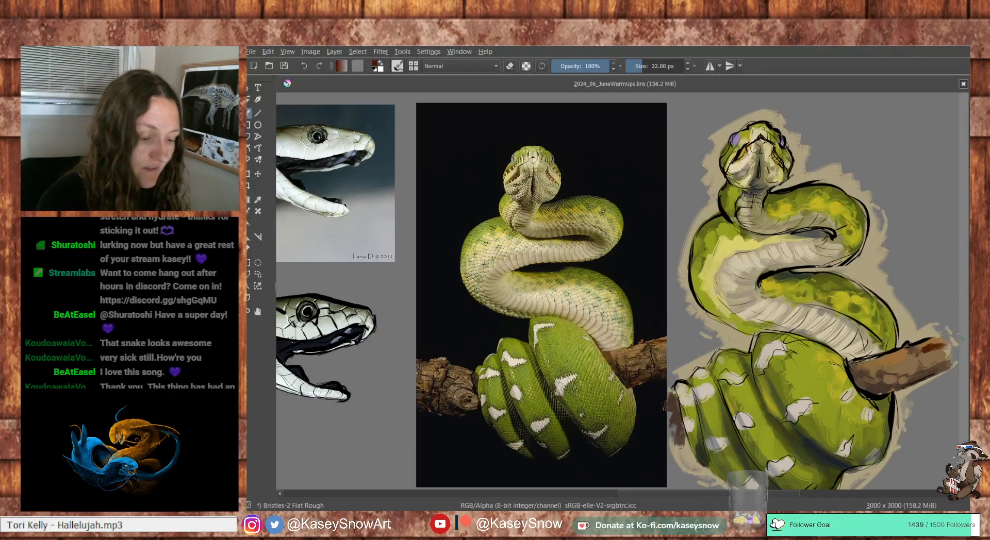
# Reduce the Bristles-2 Flat Rough brush to 11 px and paint dark bark cracks along the branch beside the green snake's coils
pyautogui.press('[')
pyautogui.press('[')
pyautogui.press('[')
pyautogui.press('[')
pyautogui.press('[')
pyautogui.press('[')
pyautogui.press('[')
pyautogui.press('[')
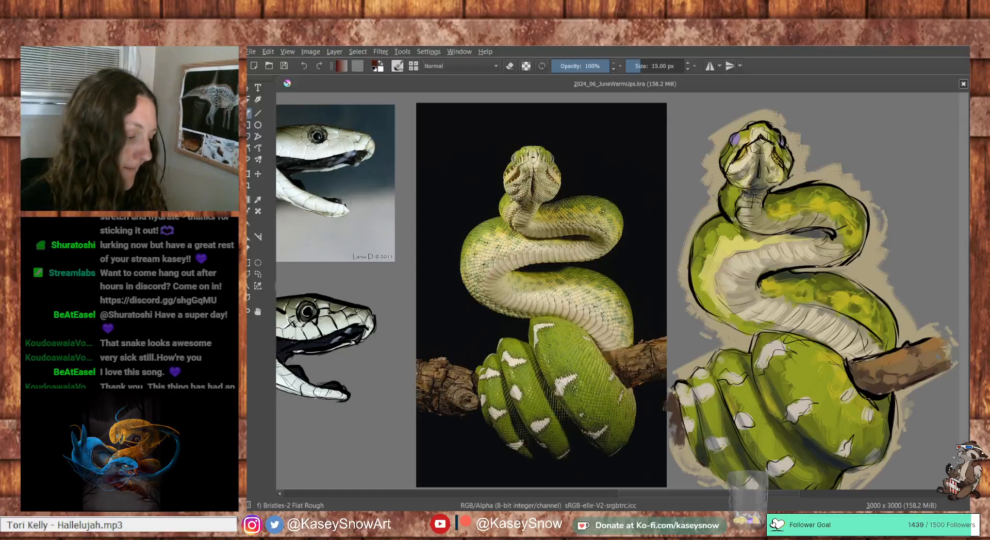
pyautogui.moveTo(922, 346)
pyautogui.mouseDown()
pyautogui.moveTo(945, 341)
pyautogui.moveTo(929, 343)
pyautogui.mouseUp()
pyautogui.keyDown('ctrl'); pyautogui.click(927, 358); pyautogui.keyUp('ctrl')
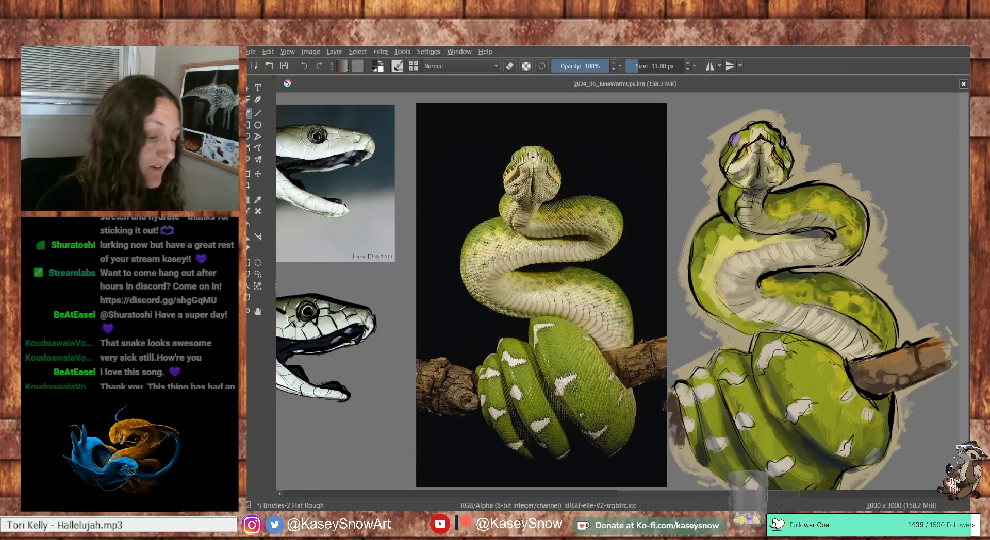
pyautogui.moveTo(880, 370)
pyautogui.mouseDown()
pyautogui.moveTo(878, 384)
pyautogui.moveTo(864, 386)
pyautogui.mouseUp()
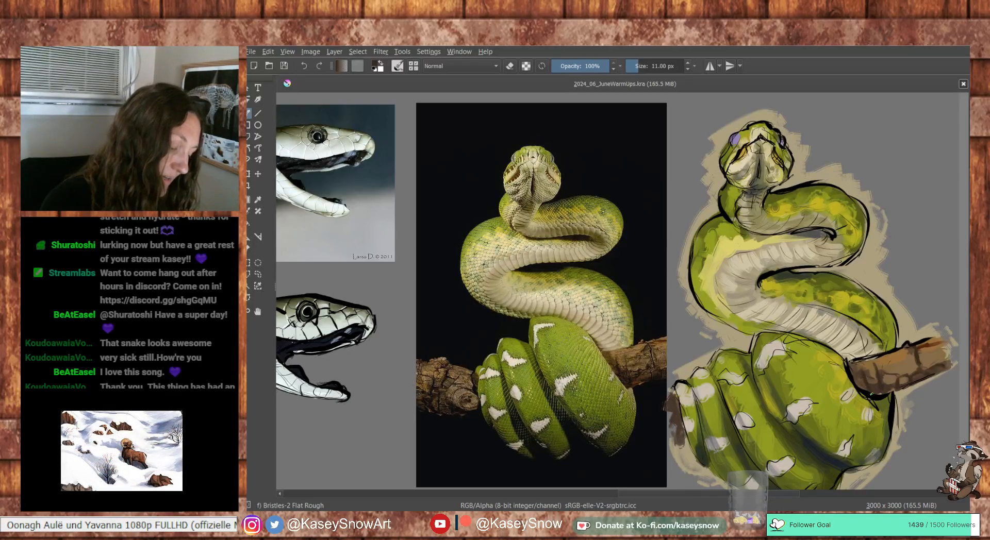
# Sample brown tones from the painted branch and refine its bark texture toward the broken end
pyautogui.keyDown('ctrl'); pyautogui.click(932, 340); pyautogui.keyUp('ctrl')
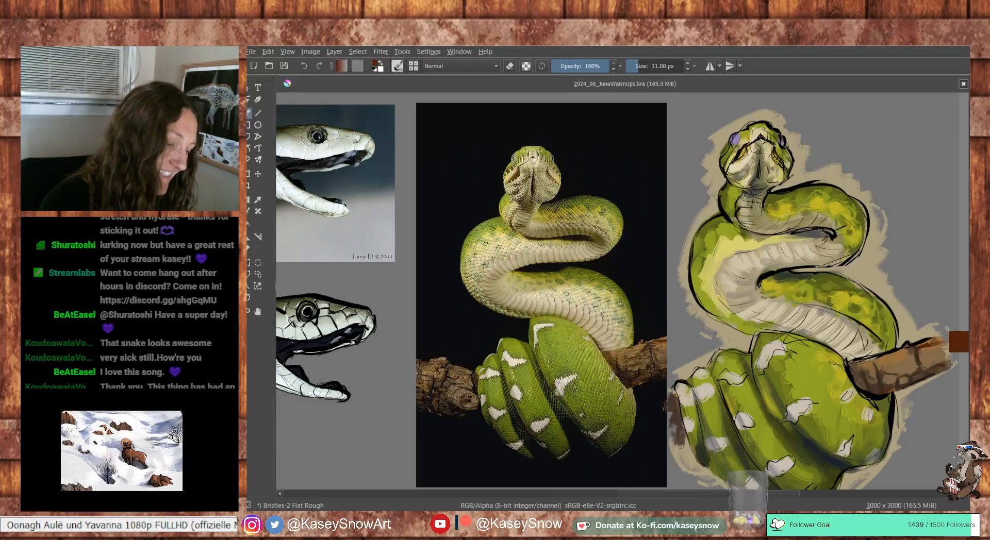
pyautogui.keyDown('ctrl'); pyautogui.click(936, 340); pyautogui.keyUp('ctrl')
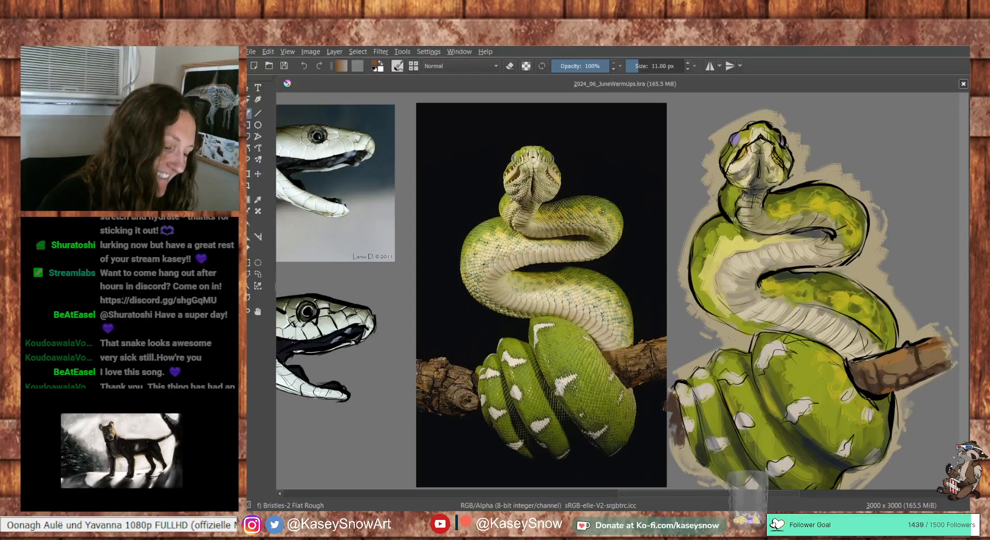
pyautogui.keyDown('ctrl'); pyautogui.click(911, 371); pyautogui.keyUp('ctrl')
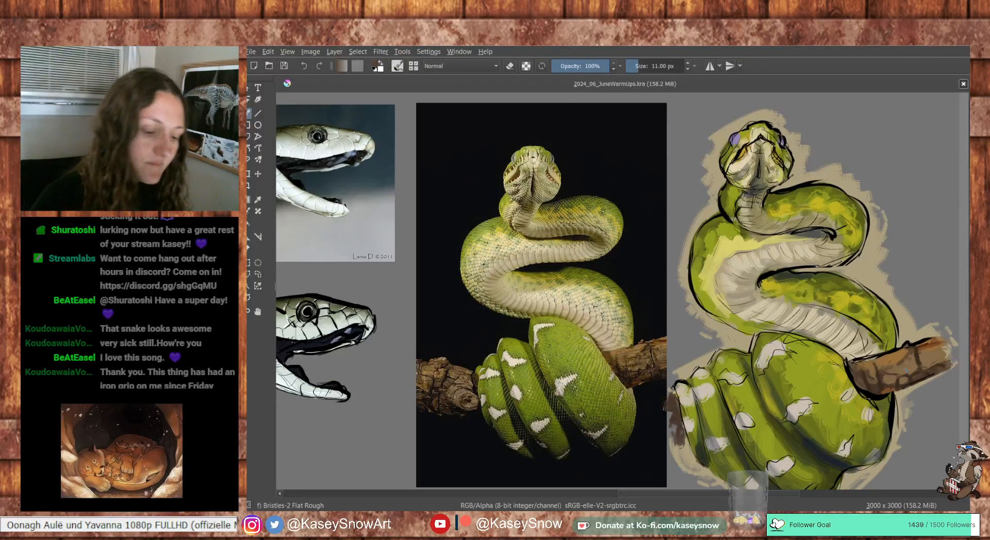
# Switch to the Basic-5 Size Opacity brush at 28 px and sample the head's green and the neck's pale belly tones
pyautogui.press('/')
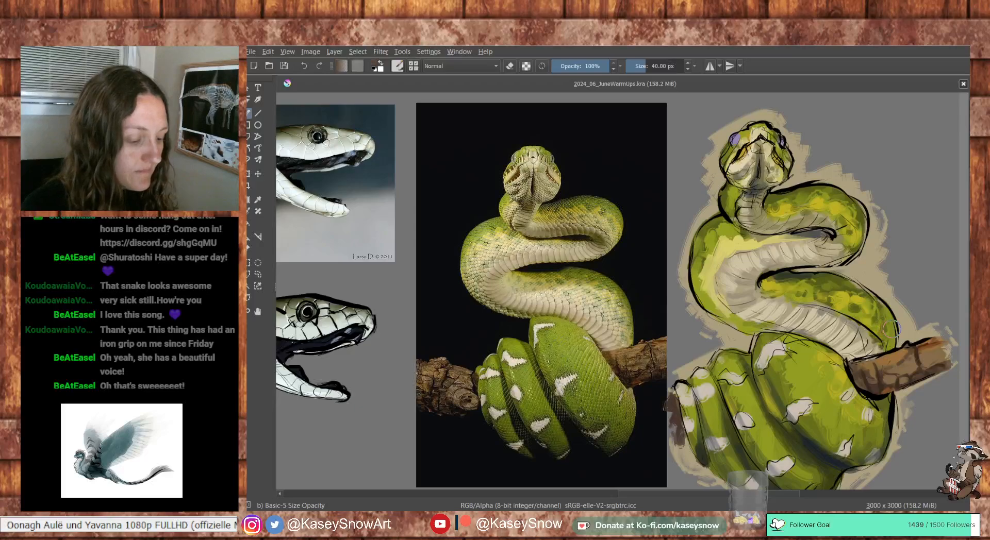
pyautogui.scroll(2, 892, 328)
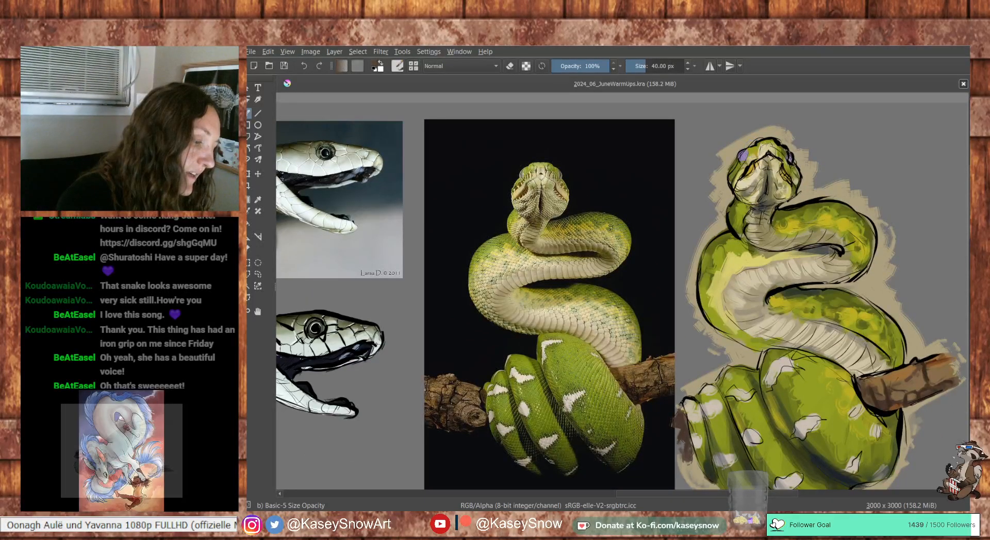
pyautogui.keyDown('ctrl'); pyautogui.click(778, 174); pyautogui.keyUp('ctrl')
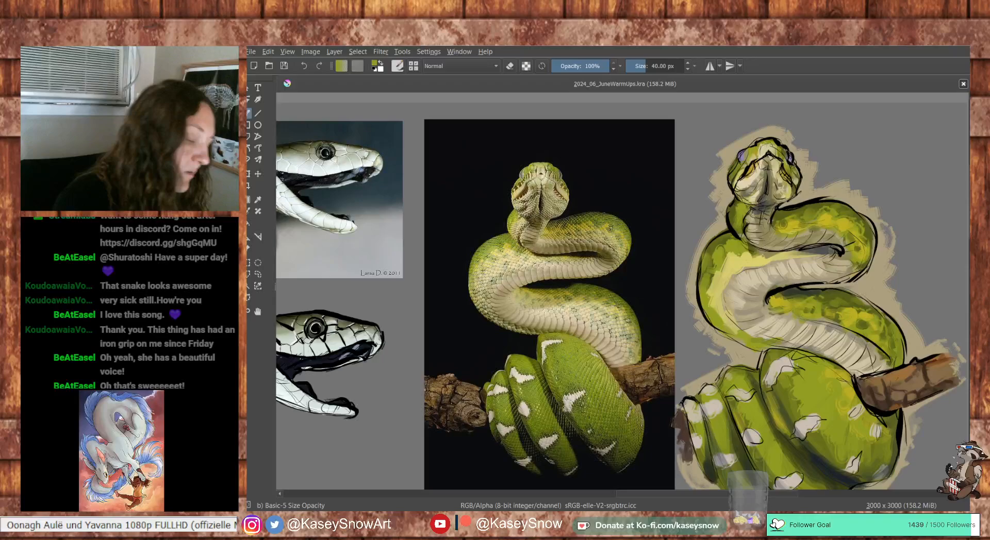
pyautogui.press('[')
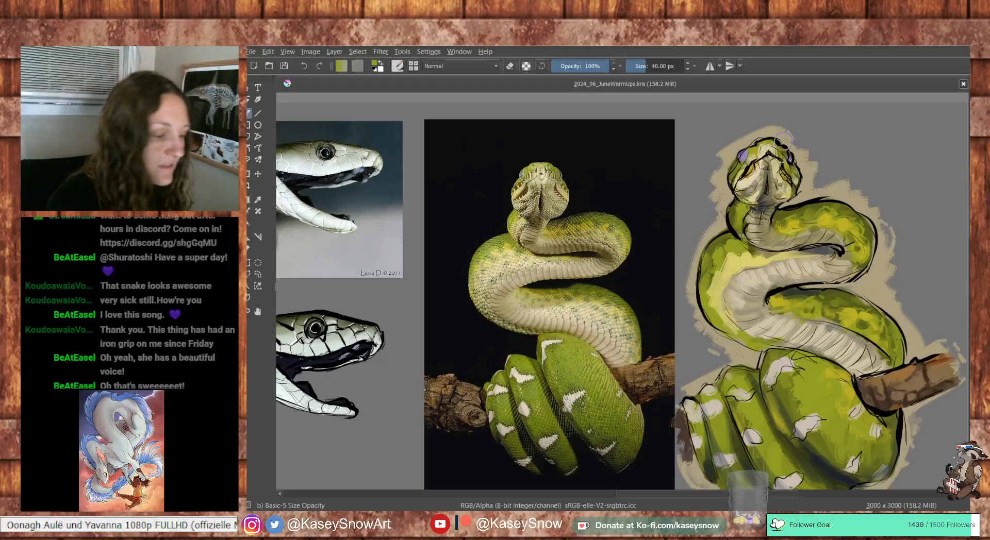
pyautogui.press('[')
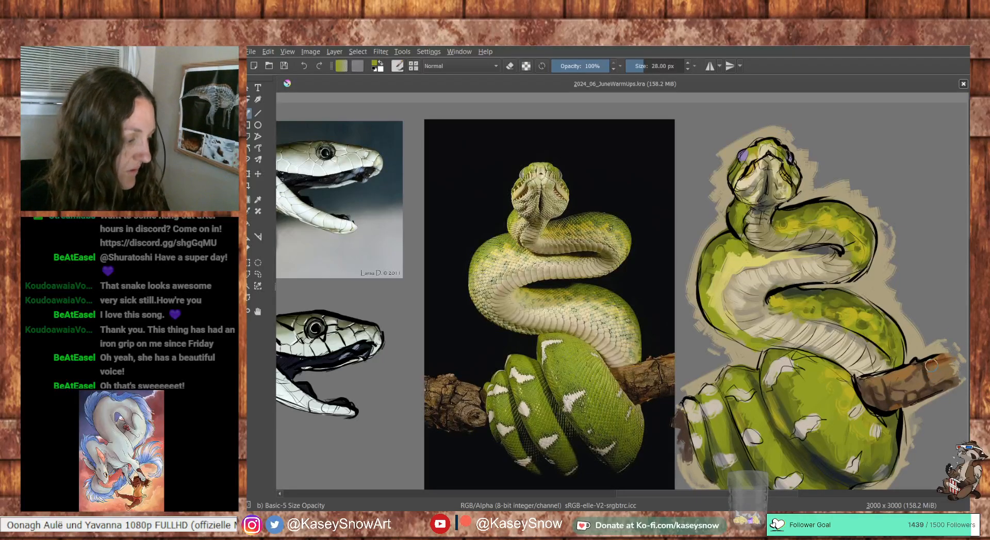
pyautogui.keyDown('ctrl'); pyautogui.click(791, 222); pyautogui.keyUp('ctrl')
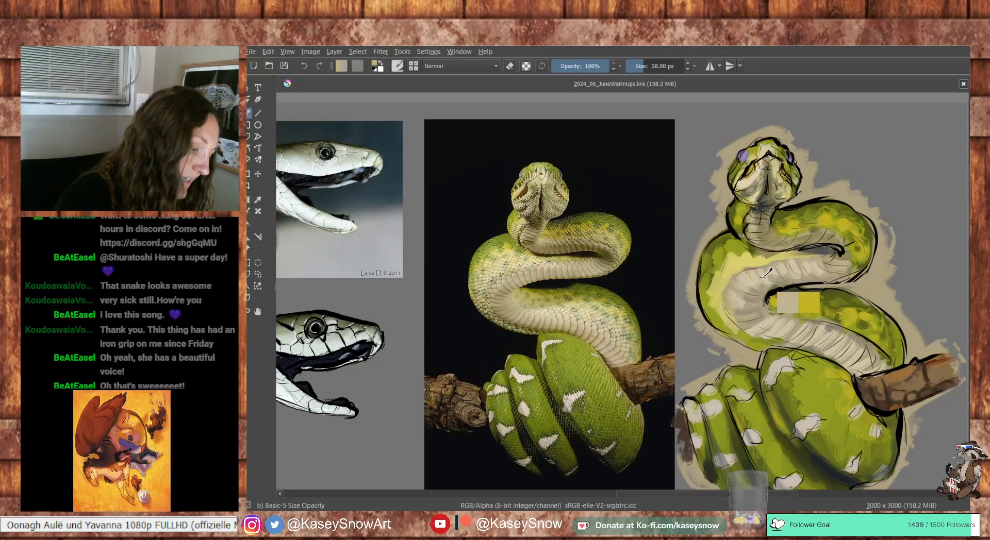
pyautogui.keyDown('ctrl'); pyautogui.click(751, 224); pyautogui.keyUp('ctrl')
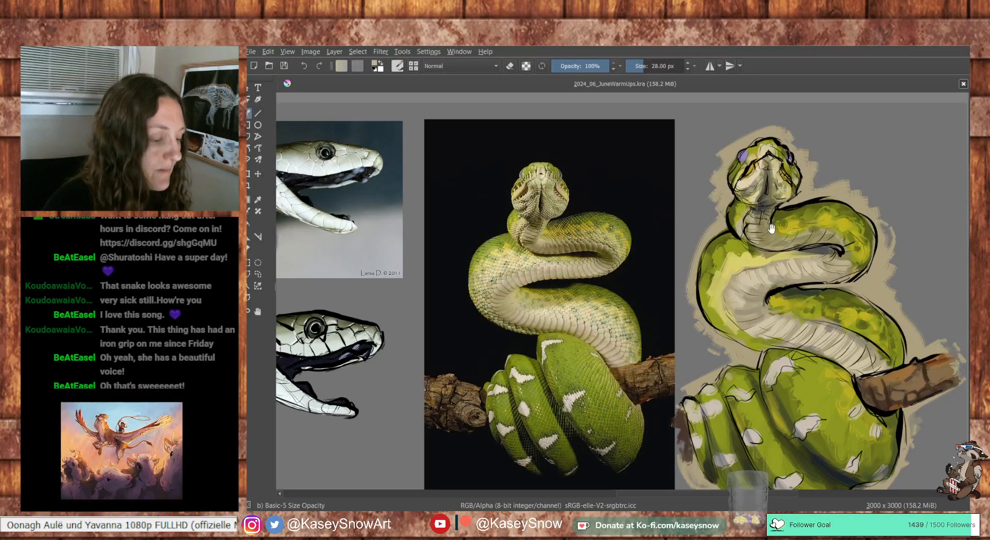
# Examine the snake studies and their reference photos across the canvas, ending at the green snake painting
pyautogui.moveTo(713, 436)
pyautogui.mouseDown()
pyautogui.moveTo(731, 281)
pyautogui.moveTo(822, 277)
pyautogui.moveTo(742, 335)
pyautogui.moveTo(886, 324)
pyautogui.moveTo(811, 339)
pyautogui.mouseUp()
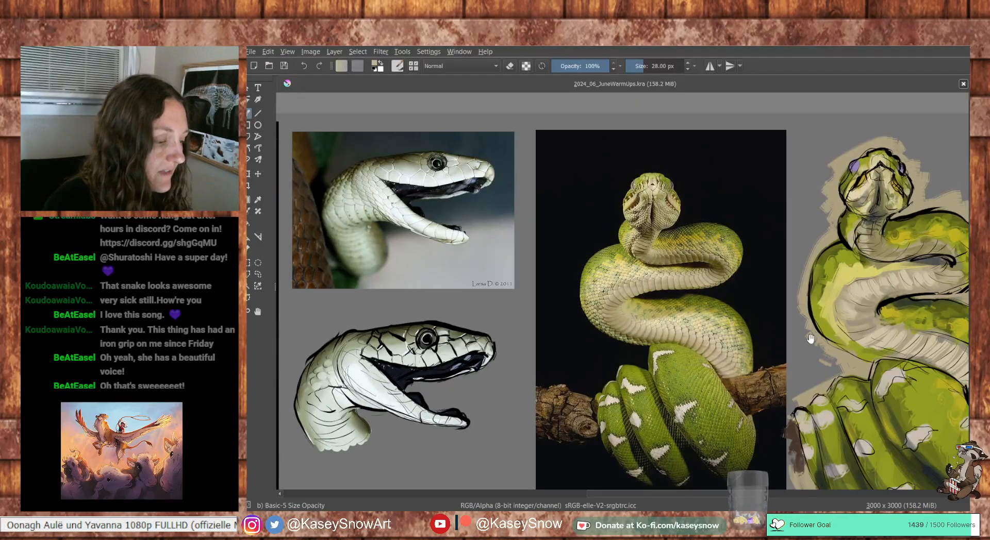
pyautogui.moveTo(566, 332); pyautogui.dragTo(654, 319)
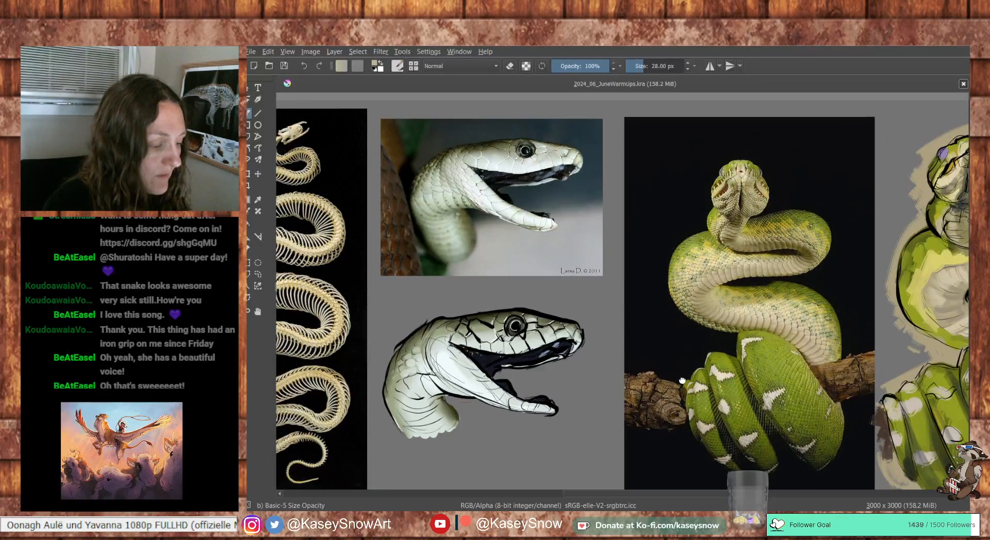
pyautogui.moveTo(682, 381); pyautogui.dragTo(911, 177)
pyautogui.moveTo(647, 313); pyautogui.dragTo(912, 448)
pyautogui.moveTo(792, 358); pyautogui.dragTo(551, 415)
pyautogui.moveTo(650, 366); pyautogui.dragTo(552, 397)
pyautogui.moveTo(746, 396)
pyautogui.mouseDown()
pyautogui.moveTo(601, 353)
pyautogui.moveTo(505, 402)
pyautogui.moveTo(472, 394)
pyautogui.mouseUp()
pyautogui.moveTo(830, 313); pyautogui.dragTo(774, 290)
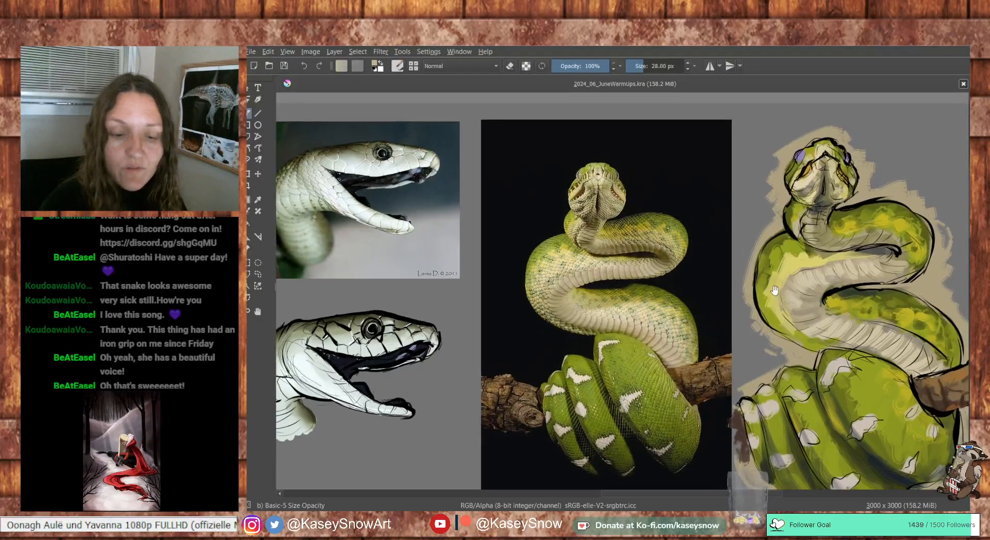
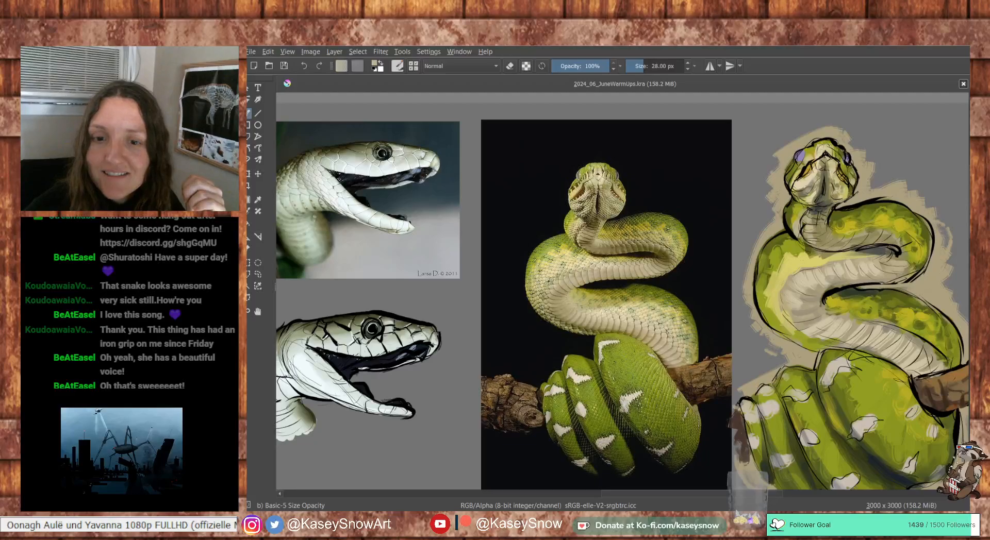
# Switch to the browser, bring the Arabian sand boa and open-mouthed snake photos into one window over the canvas, and view both
pyautogui.moveTo(962, 508); pyautogui.dragTo(802, 134)
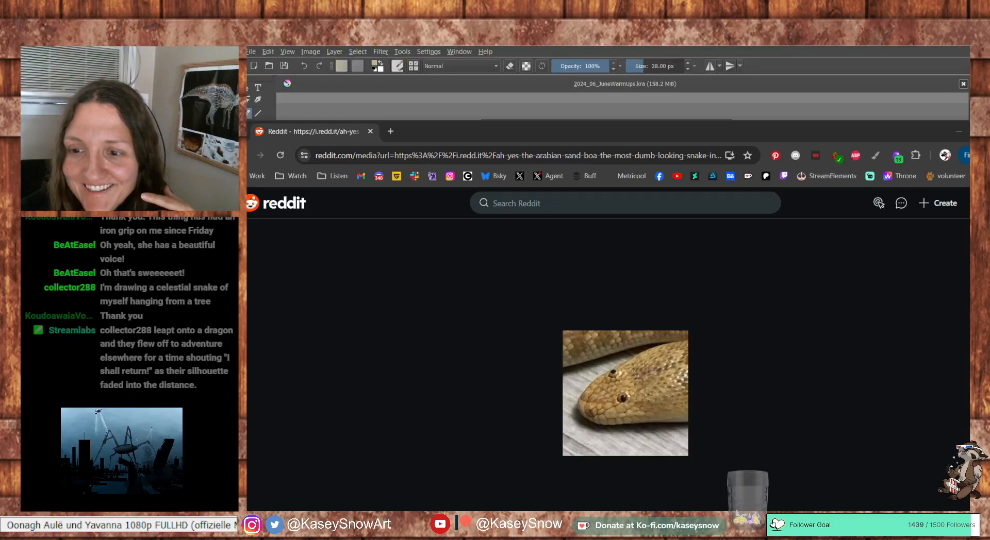
pyautogui.moveTo(987, 464); pyautogui.dragTo(405, 131)
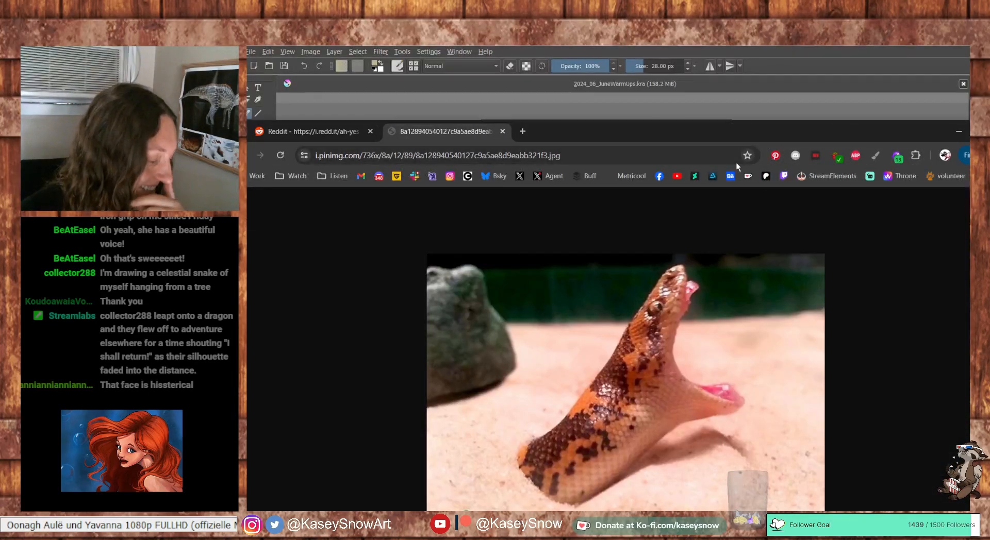
pyautogui.moveTo(665, 135); pyautogui.dragTo(700, 118)
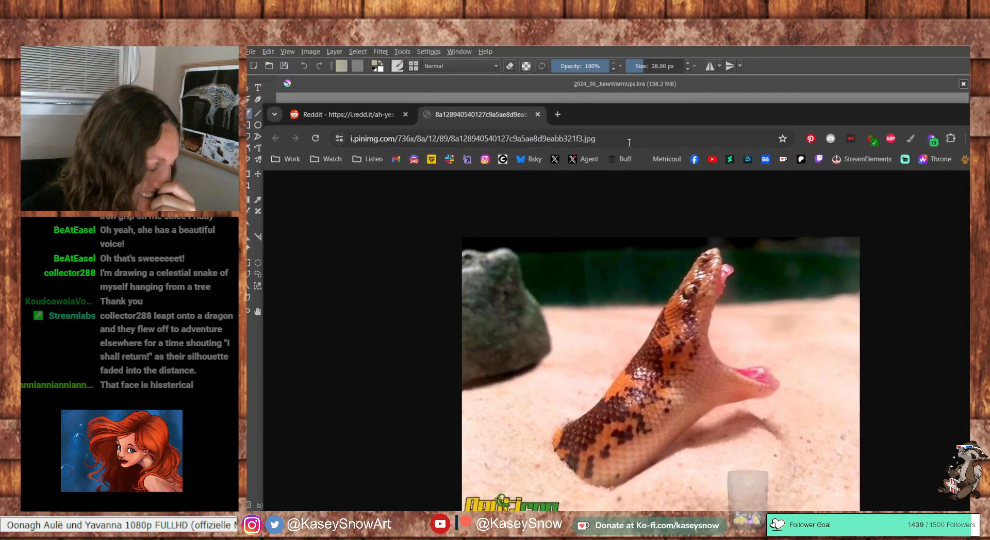
pyautogui.click(381, 121)
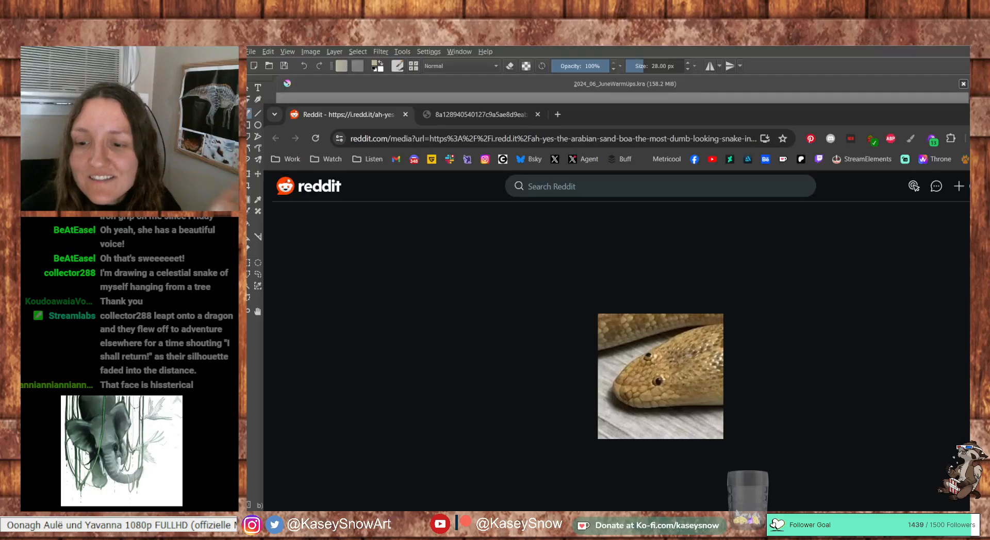
# Add the funny-snakes2.jpg photo to the browser window and compare it with the other two snake images
pyautogui.moveTo(989, 366); pyautogui.dragTo(907, 116)
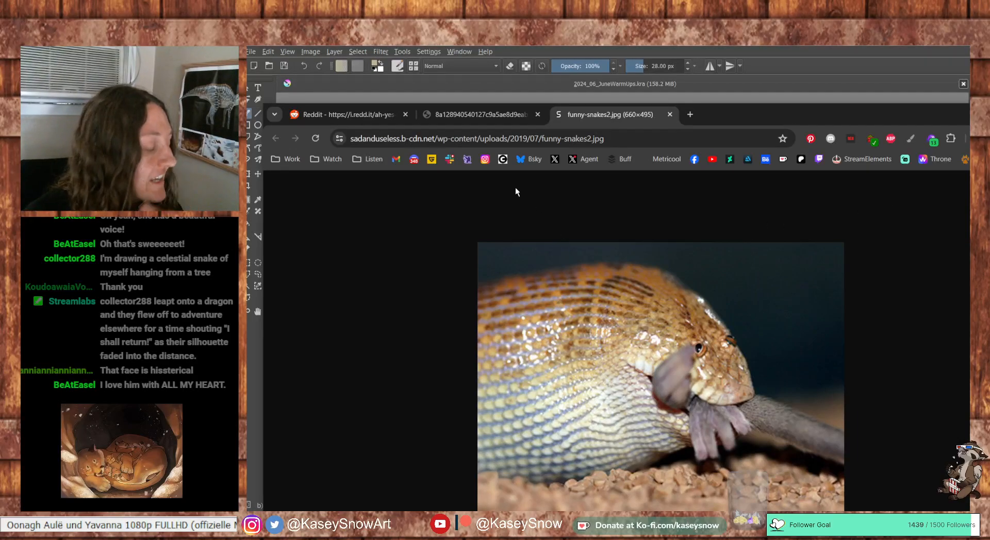
pyautogui.click(490, 116)
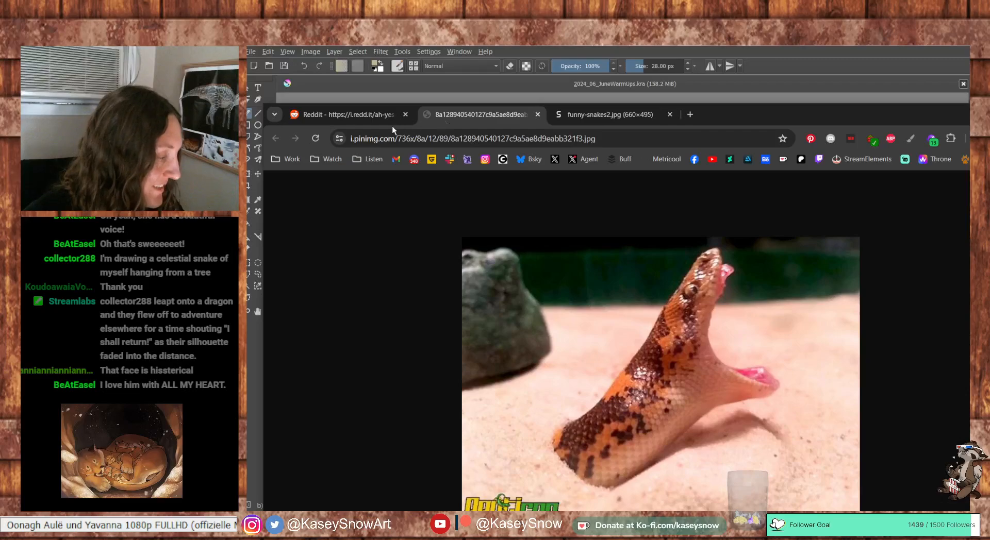
pyautogui.click(374, 112)
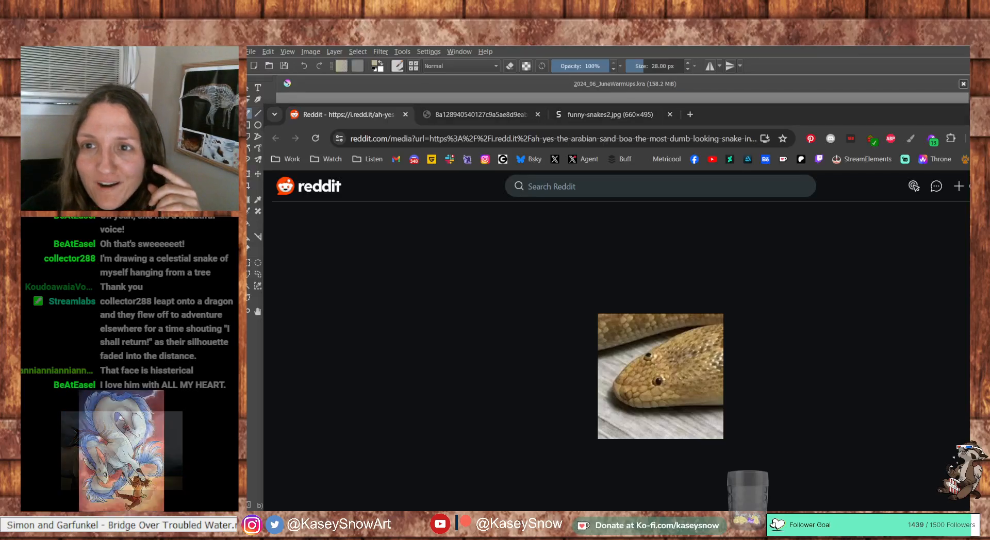
# Add the "derpy sand snake mouth open" image search to the window and view Indie88's Arabian sand boa picture in its own tab
pyautogui.moveTo(968, 364); pyautogui.dragTo(844, 106)
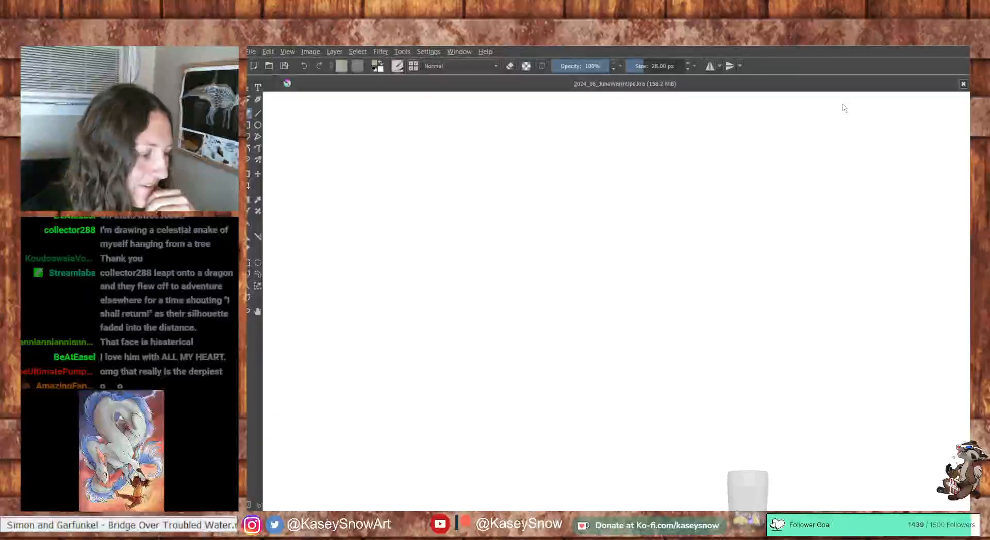
pyautogui.moveTo(427, 113); pyautogui.dragTo(614, 114)
pyautogui.click(748, 119)
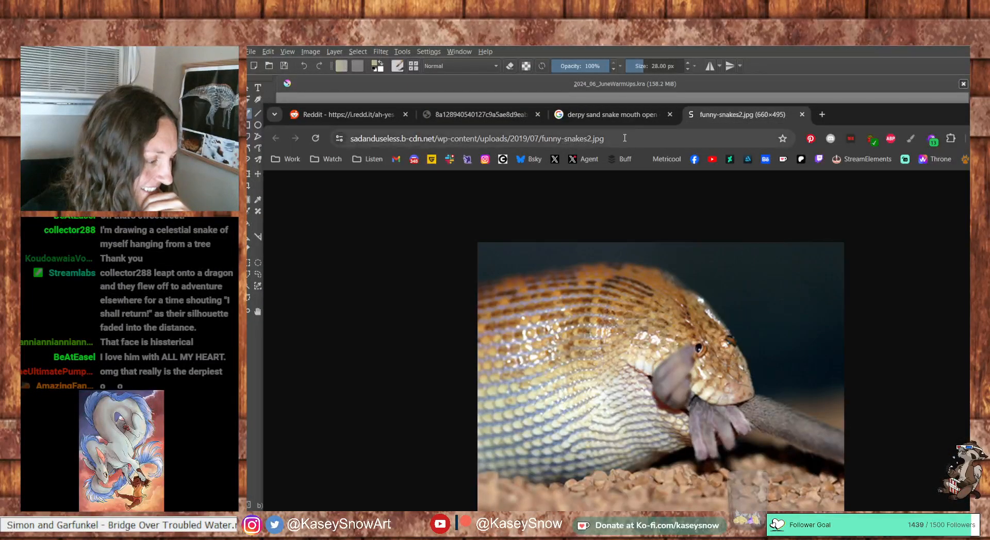
pyautogui.click(593, 114)
pyautogui.rightClick(871, 379)
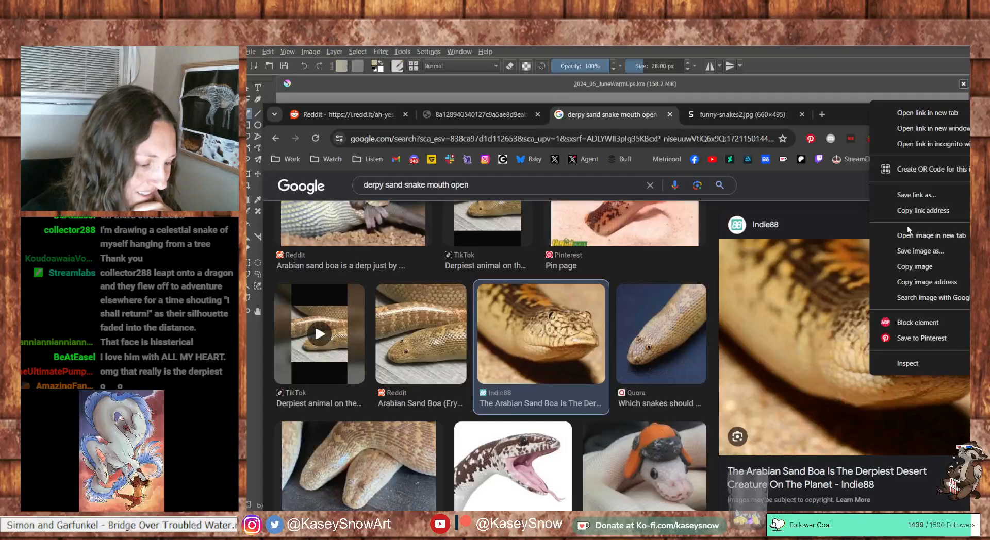
pyautogui.click(928, 235)
pyautogui.click(747, 124)
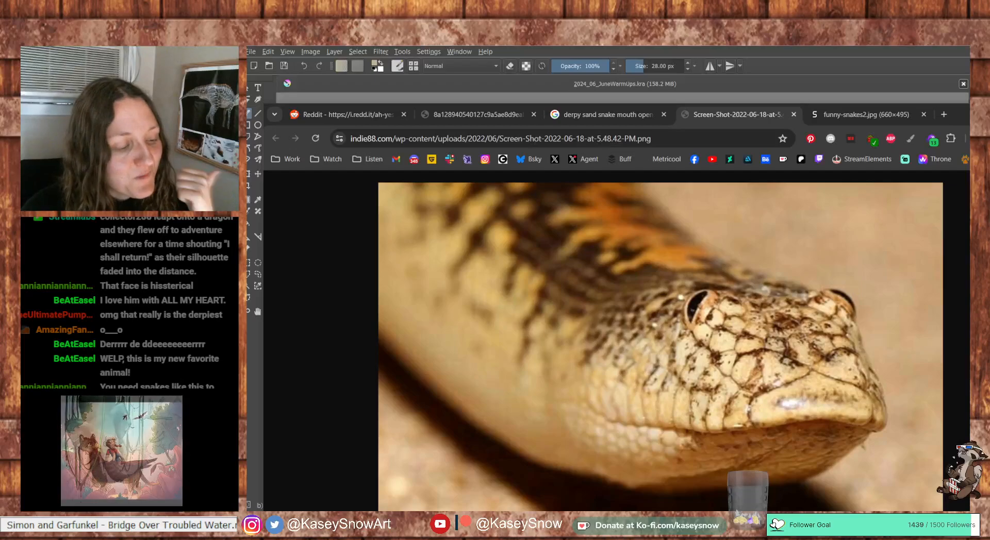
# Show funny-snakes2.jpg, and bring the three-photo snake collage and the big-eyed snake close-up into the same browser window
pyautogui.click(851, 120)
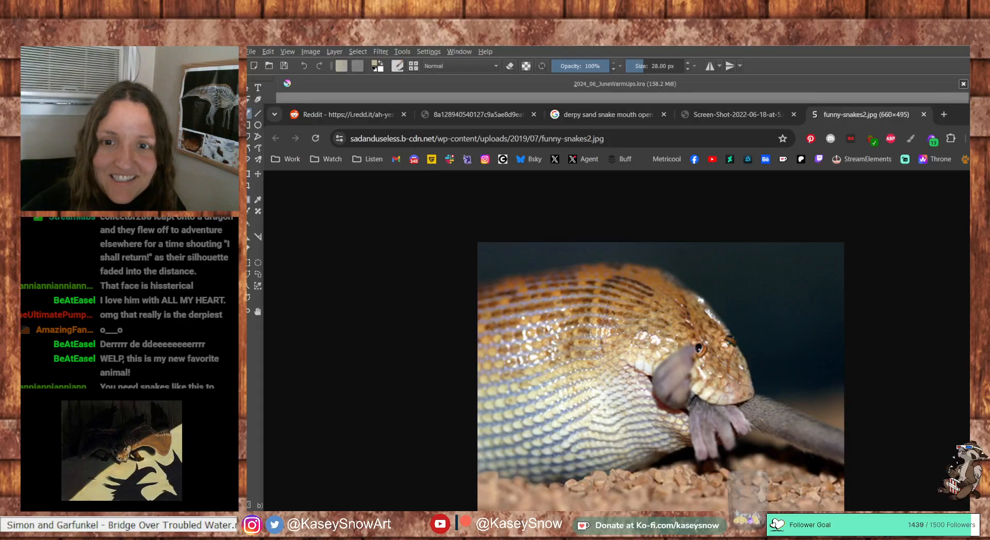
pyautogui.moveTo(970, 289); pyautogui.dragTo(963, 65)
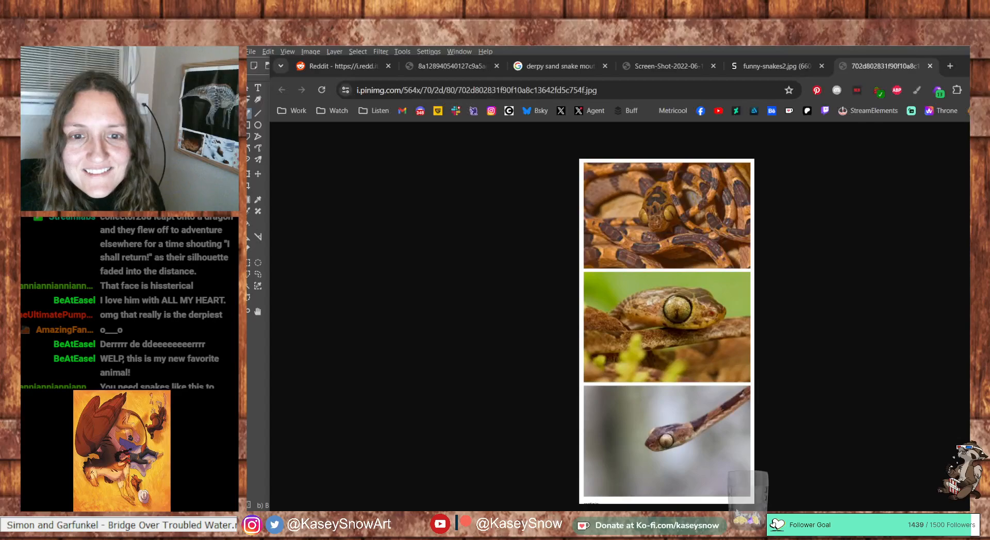
pyautogui.moveTo(846, 510); pyautogui.dragTo(933, 65)
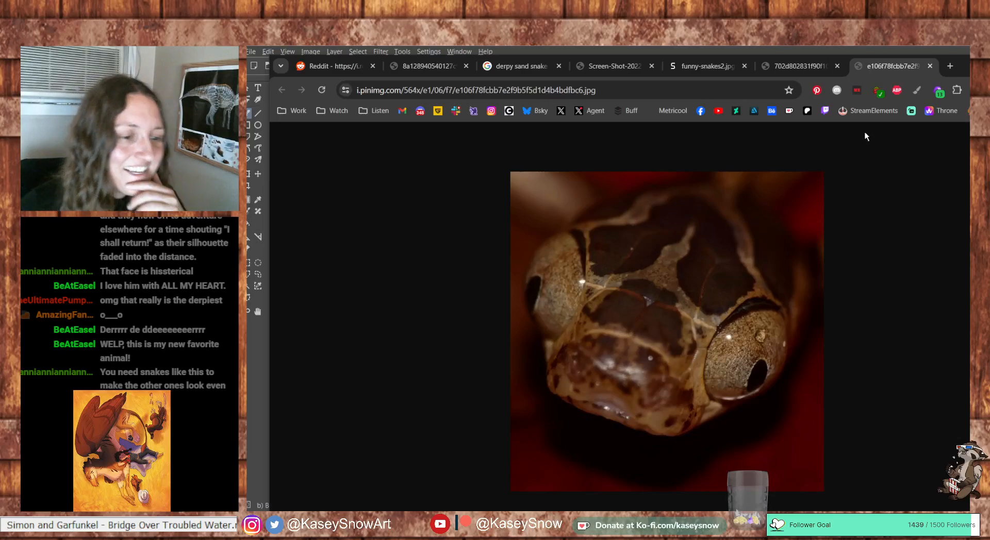
# Look back through the open snake photos and return to the "derpy sand snake mouth open" image results
pyautogui.click(811, 69)
pyautogui.click(695, 62)
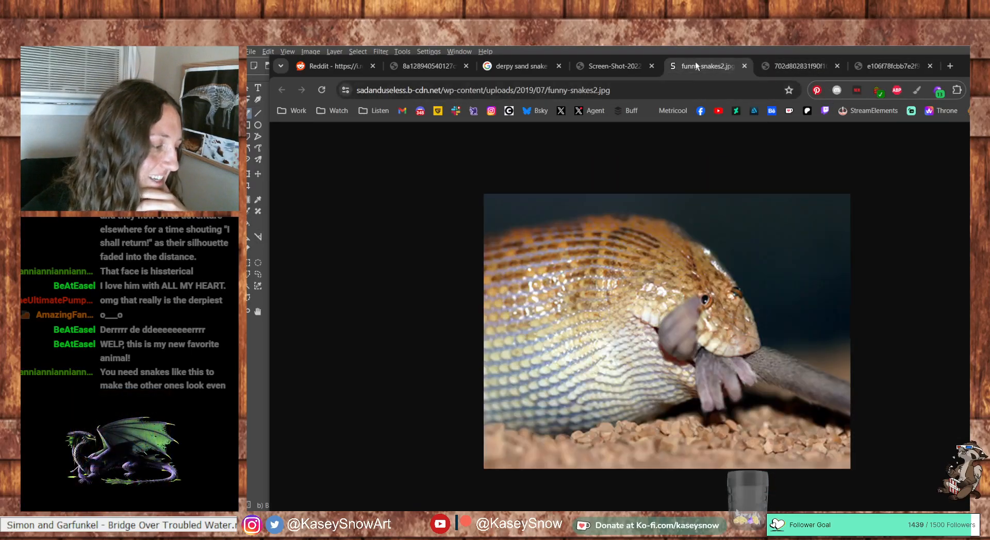
pyautogui.click(605, 70)
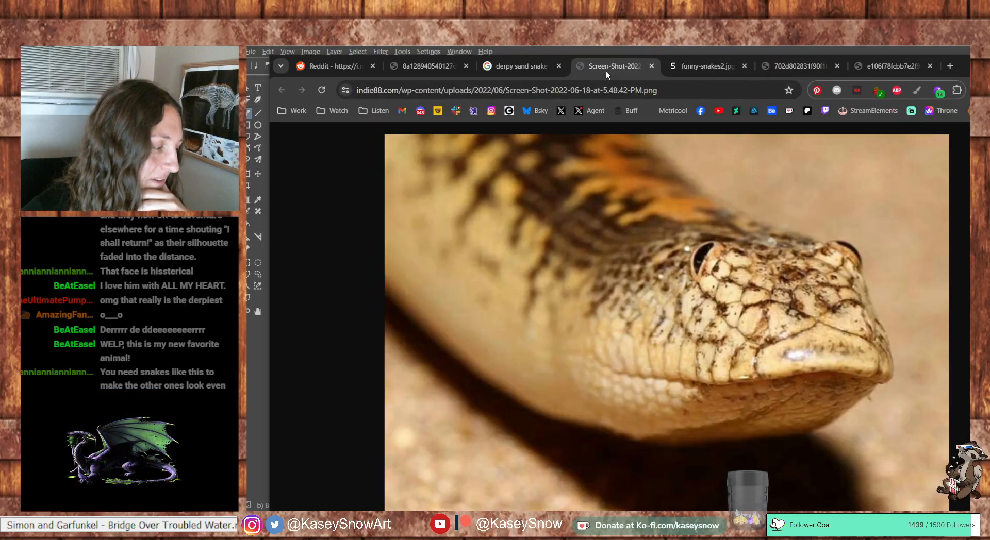
pyautogui.click(529, 70)
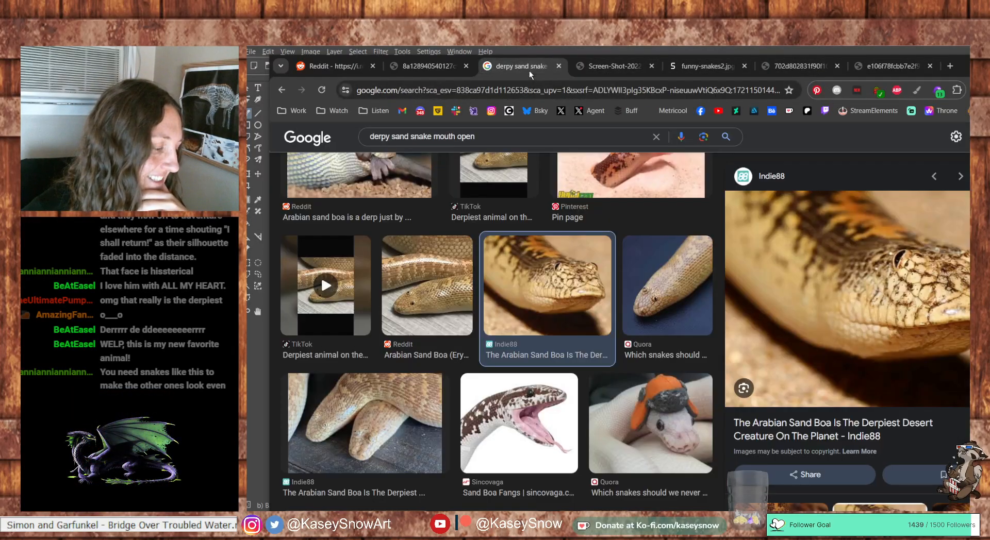
pyautogui.click(627, 72)
pyautogui.click(556, 72)
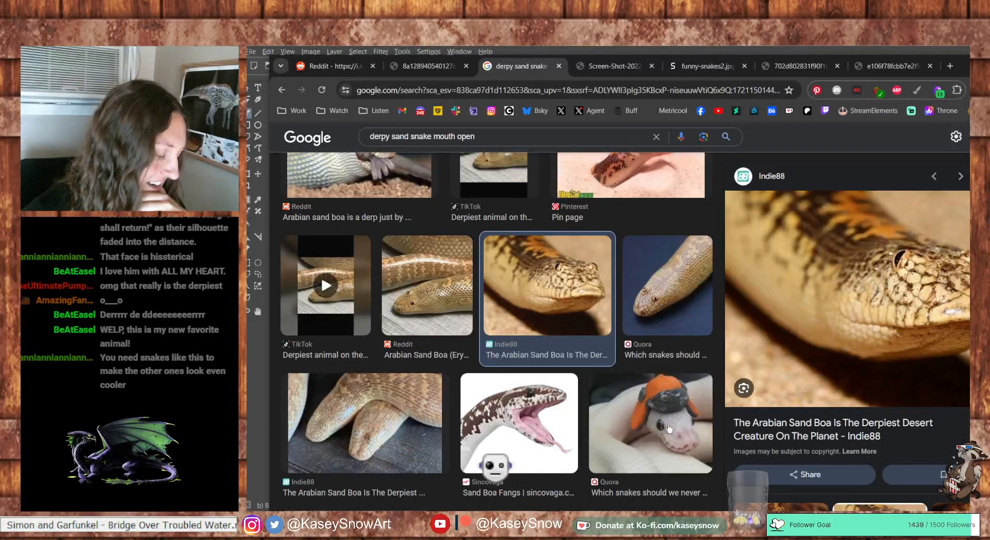
# Show the Arabian sand boa close-up, funny-snakes2.jpg and the three-photo snake collage in turn
pyautogui.click(605, 70)
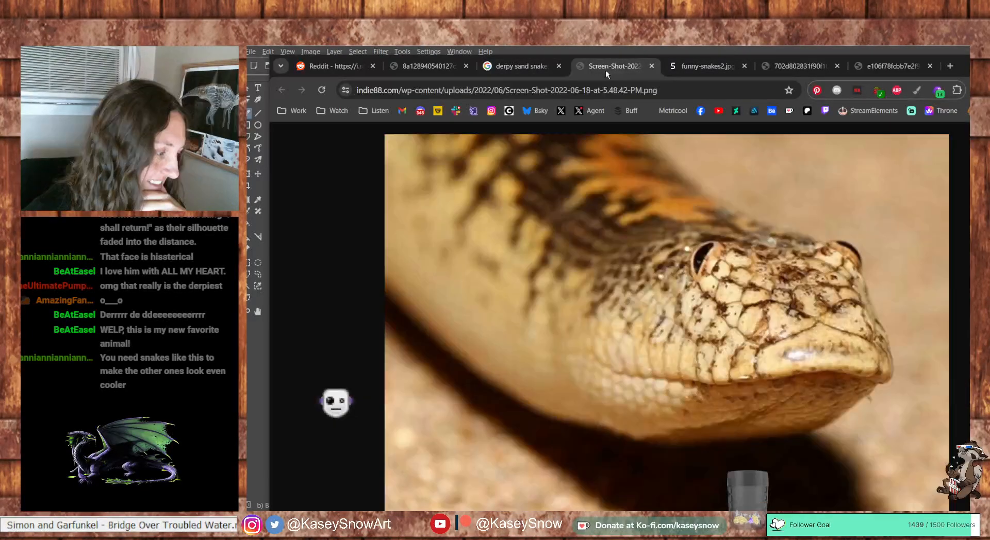
pyautogui.click(705, 71)
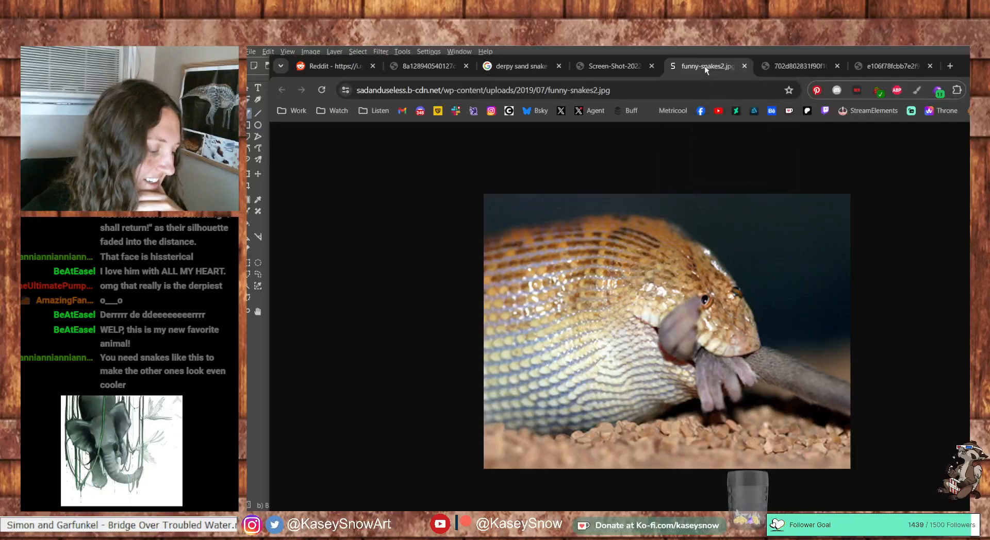
pyautogui.click(845, 68)
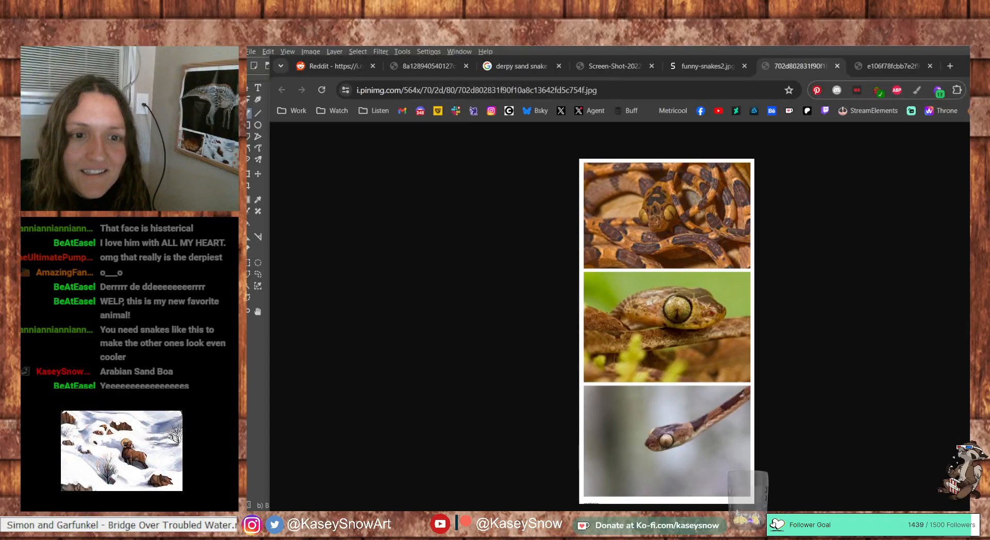
# Add the blunthead slug snake image search to the browser window and place the three-photo collage after the big-eyed snake close-up
pyautogui.moveTo(968, 278); pyautogui.dragTo(920, 68)
pyautogui.click(808, 57)
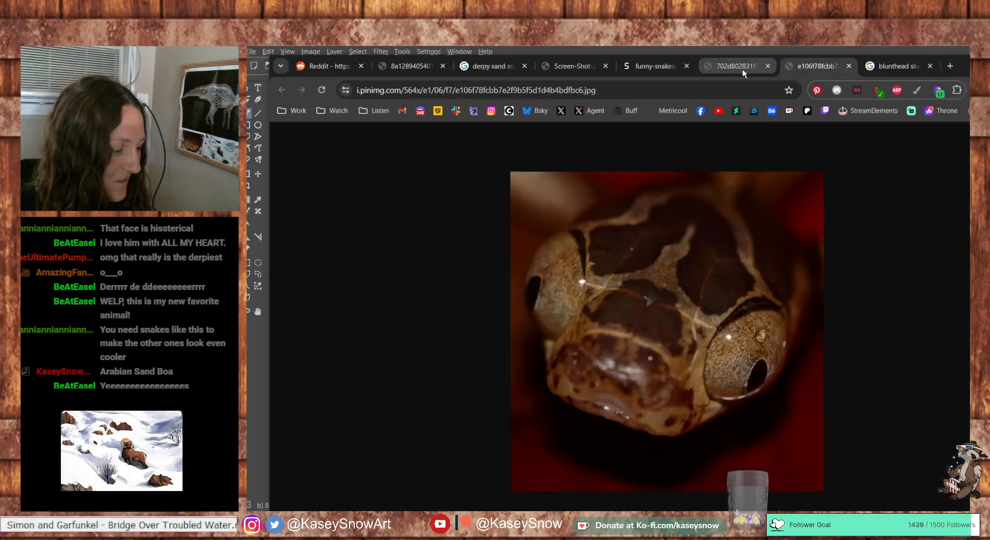
pyautogui.moveTo(741, 69); pyautogui.dragTo(804, 66)
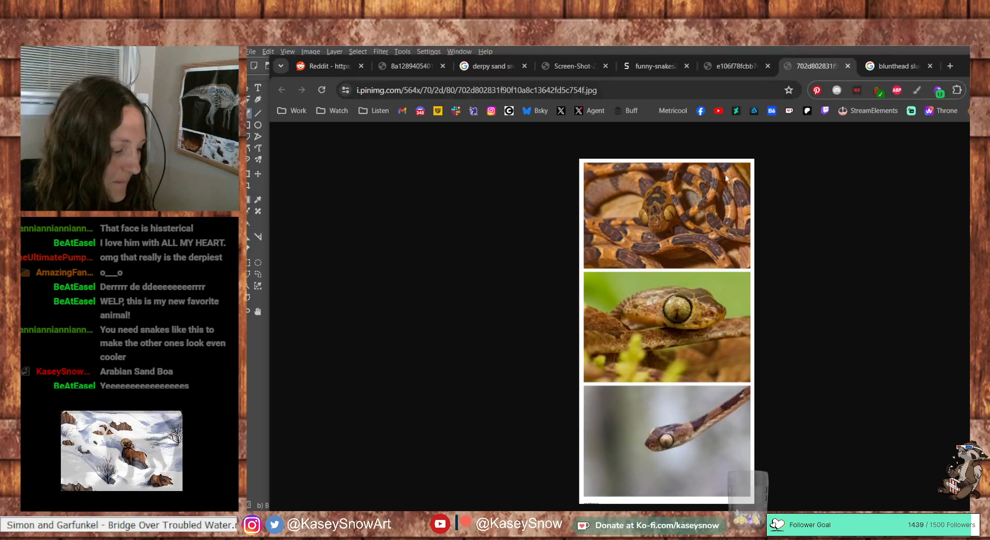
# Compare the iNaturalist blunthead slug snake photo with the other open snake images and close its search page
pyautogui.click(899, 72)
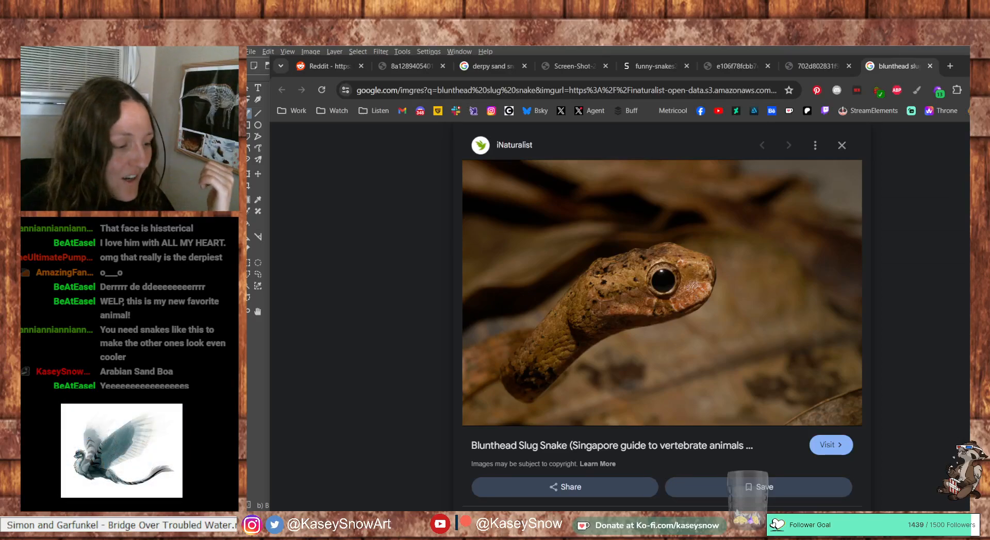
pyautogui.click(738, 64)
pyautogui.click(630, 70)
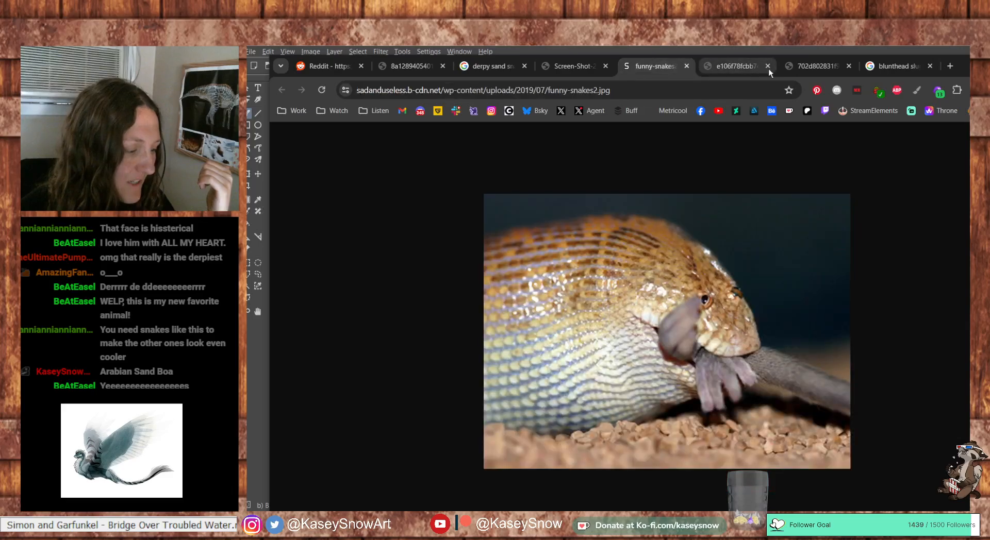
pyautogui.click(814, 66)
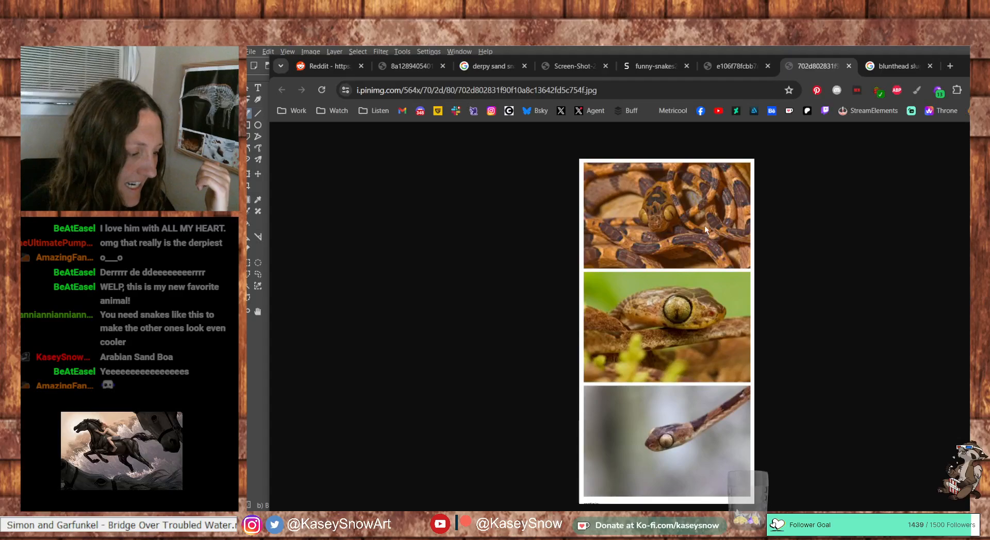
pyautogui.click(883, 68)
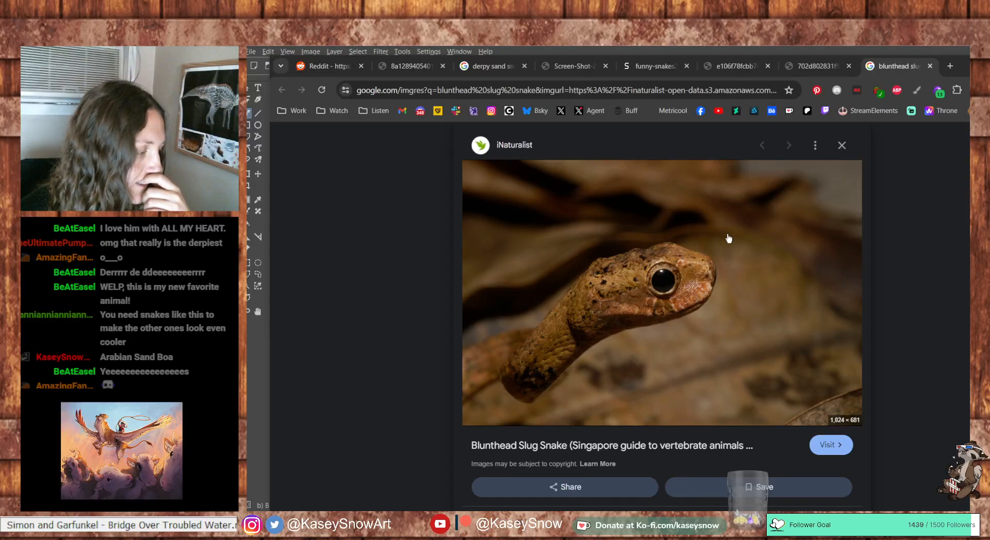
pyautogui.click(930, 66)
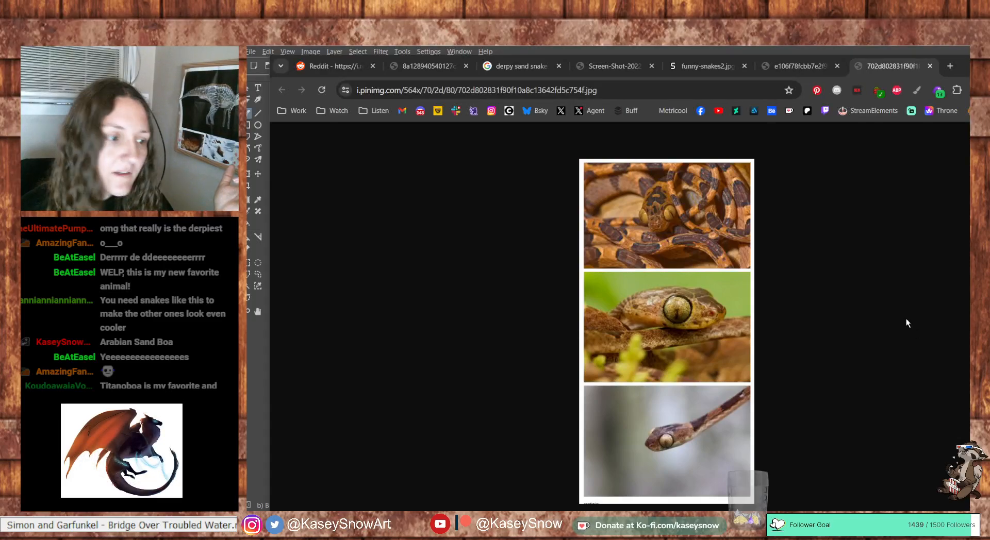
# Switch to Krita, paste the red-and-white banded snake photo into the warm-up canvas, and place it directly below the snake skeleton photo
pyautogui.hotkey('alt', 'Tab')
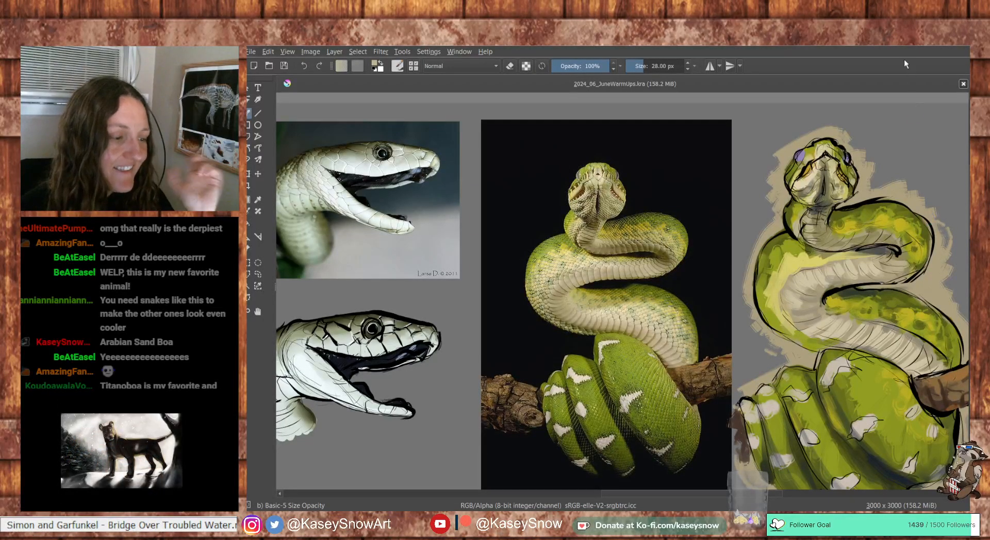
pyautogui.moveTo(686, 390); pyautogui.dragTo(832, 242)
pyautogui.moveTo(640, 287); pyautogui.dragTo(840, 75)
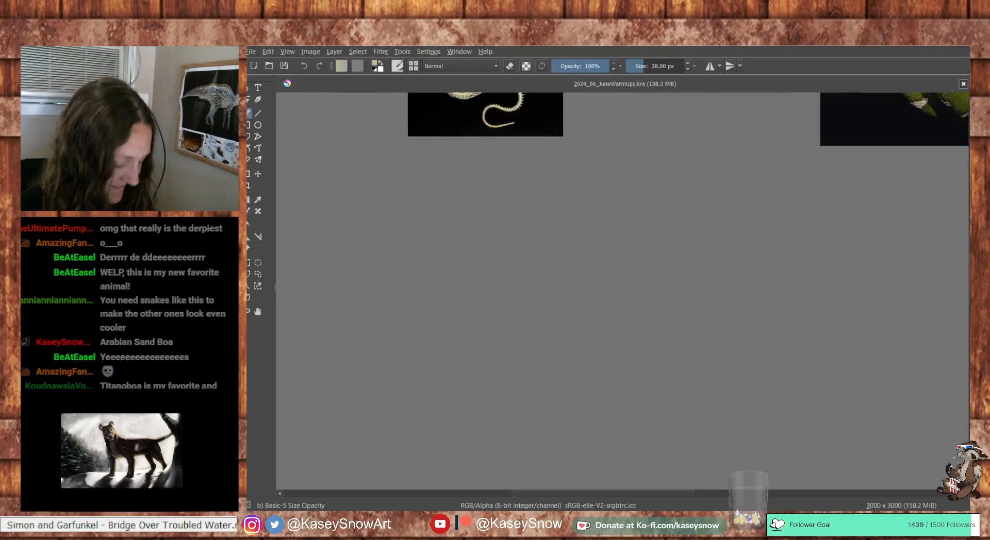
pyautogui.hotkey('ctrl', 'v')
pyautogui.click(614, 333)
pyautogui.press('t')
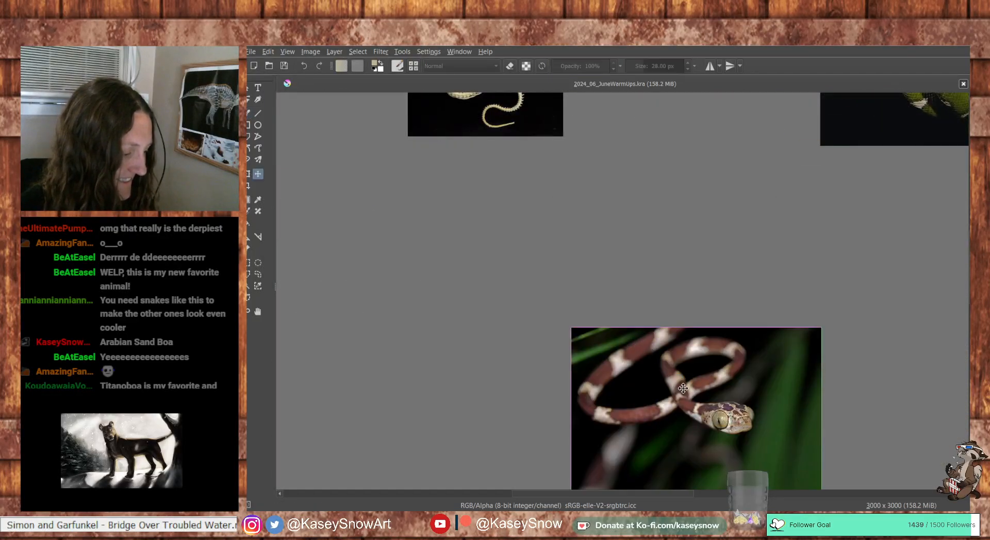
pyautogui.moveTo(678, 382); pyautogui.dragTo(549, 243)
pyautogui.moveTo(733, 225); pyautogui.dragTo(984, 270)
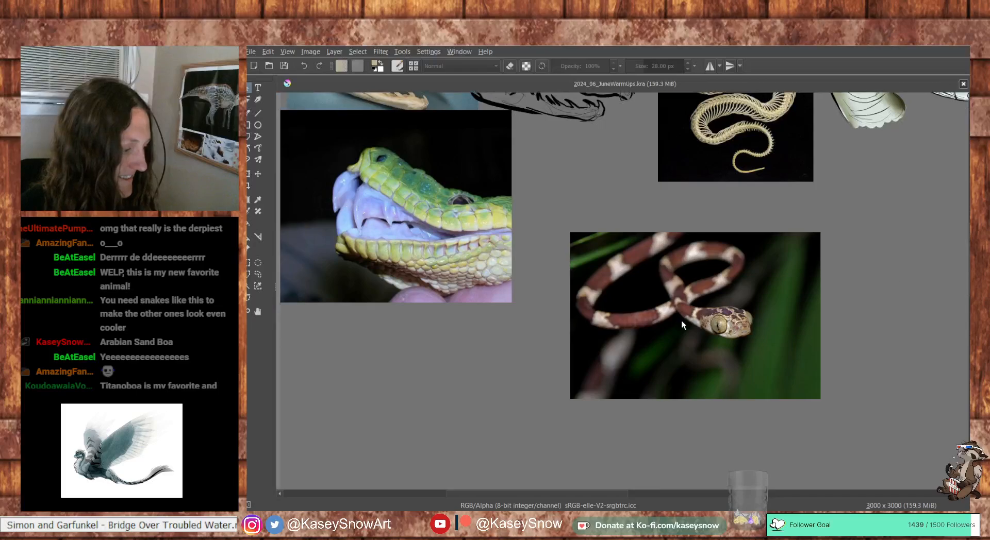
pyautogui.moveTo(637, 342); pyautogui.dragTo(710, 268)
pyautogui.moveTo(881, 206); pyautogui.dragTo(685, 316)
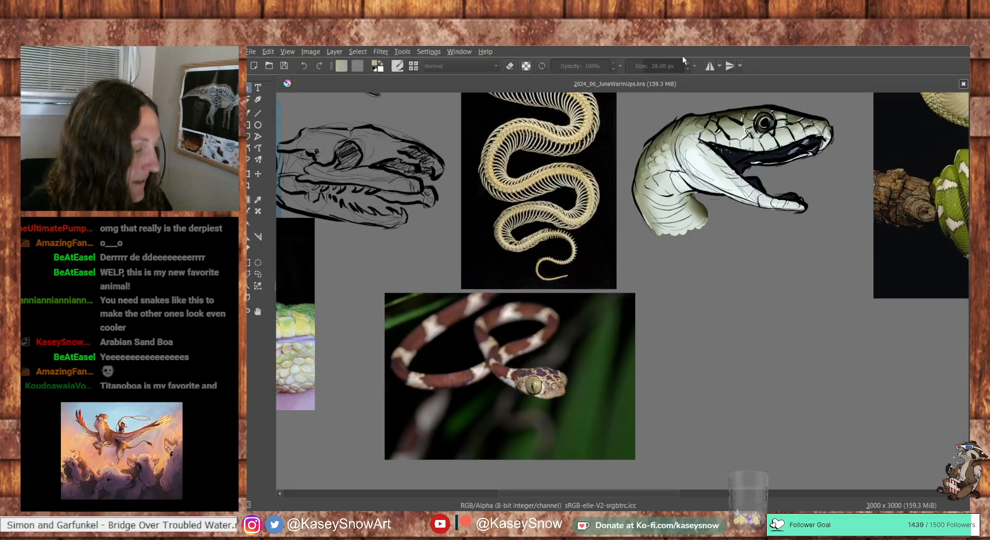
# Look over the snake studies around the banded snake photo and bring the empty canvas beside it into view
pyautogui.moveTo(624, 227); pyautogui.dragTo(650, 397)
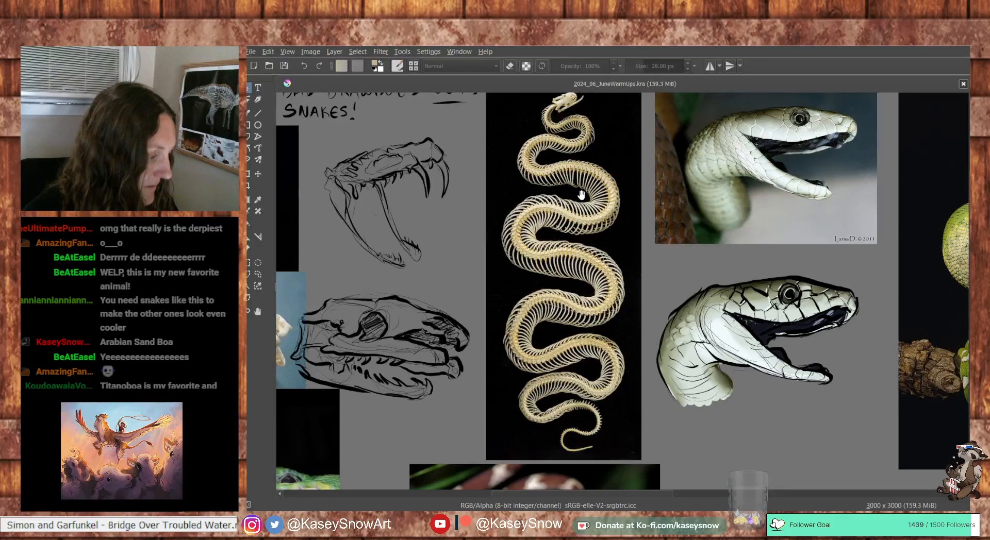
pyautogui.scroll(-5, 668, 380)
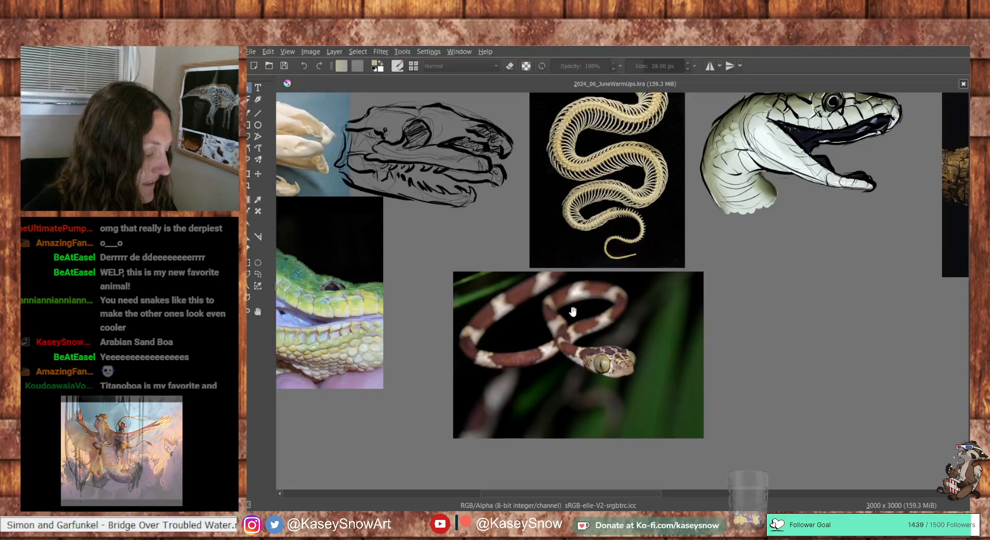
pyautogui.moveTo(737, 274); pyautogui.dragTo(698, 219)
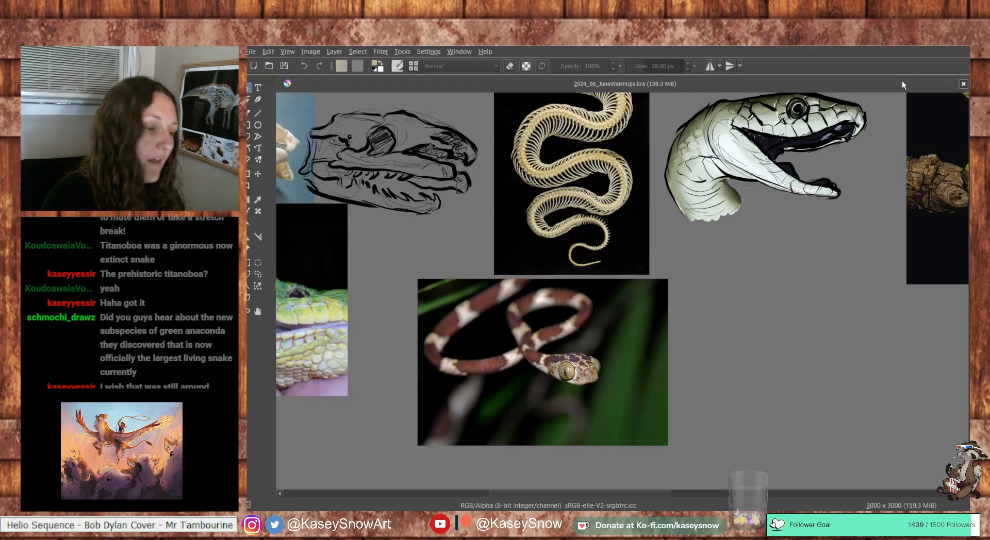
pyautogui.hscroll(5, 887, 205)
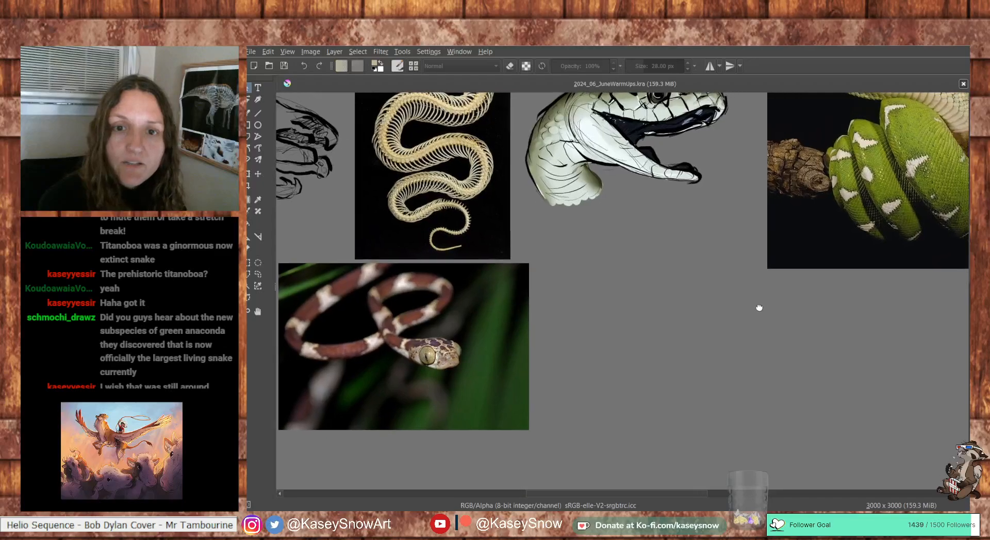
pyautogui.moveTo(771, 314); pyautogui.dragTo(805, 320)
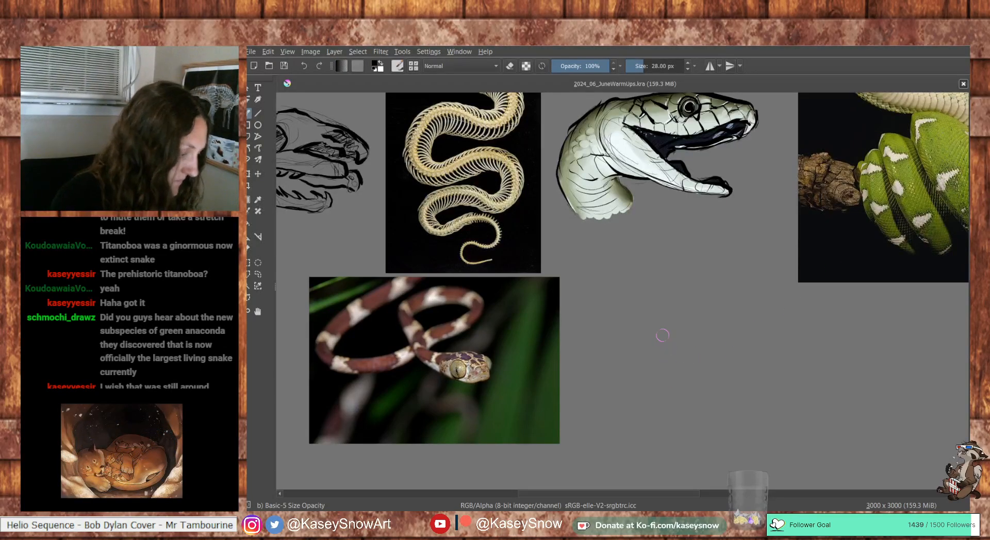
pyautogui.moveTo(659, 274)
pyautogui.mouseDown()
pyautogui.moveTo(597, 345)
pyautogui.moveTo(644, 383)
pyautogui.moveTo(697, 373)
pyautogui.moveTo(725, 351)
pyautogui.mouseUp()
pyautogui.hotkey('ctrl', 'z')
pyautogui.moveTo(655, 273)
pyautogui.mouseDown()
pyautogui.moveTo(620, 376)
pyautogui.moveTo(687, 383)
pyautogui.moveTo(727, 355)
pyautogui.moveTo(750, 294)
pyautogui.mouseUp()
pyautogui.hotkey('ctrl', 'z')
pyautogui.moveTo(662, 270)
pyautogui.mouseDown()
pyautogui.moveTo(618, 305)
pyautogui.moveTo(591, 348)
pyautogui.moveTo(611, 383)
pyautogui.moveTo(653, 392)
pyautogui.moveTo(717, 379)
pyautogui.mouseUp()
pyautogui.hotkey('ctrl', 'z')
# Paint the outer curve of the banded snake's body in black on the empty canvas beside its photo
pyautogui.moveTo(659, 270)
pyautogui.mouseDown()
pyautogui.moveTo(620, 305)
pyautogui.moveTo(664, 278)
pyautogui.moveTo(608, 311)
pyautogui.moveTo(587, 361)
pyautogui.mouseUp()
pyautogui.moveTo(630, 303); pyautogui.dragTo(592, 361)
pyautogui.moveTo(614, 317); pyautogui.dragTo(619, 392)
# Enlarge the brush to 35 px and paint the rest of the black body, including the loop and the crossing neck
pyautogui.press(']')
pyautogui.press(']')
pyautogui.press(']')
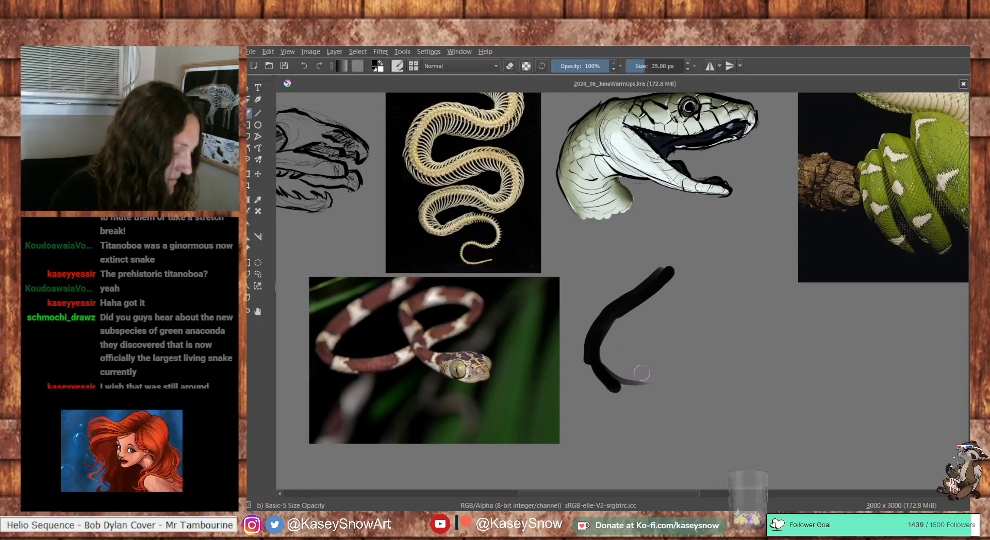
pyautogui.moveTo(589, 357)
pyautogui.mouseDown()
pyautogui.moveTo(649, 400)
pyautogui.moveTo(629, 389)
pyautogui.moveTo(693, 369)
pyautogui.moveTo(712, 344)
pyautogui.mouseUp()
pyautogui.hotkey('ctrl', 'z')
pyautogui.moveTo(673, 375)
pyautogui.mouseDown()
pyautogui.moveTo(750, 334)
pyautogui.moveTo(768, 308)
pyautogui.moveTo(703, 297)
pyautogui.moveTo(676, 309)
pyautogui.moveTo(683, 323)
pyautogui.moveTo(688, 301)
pyautogui.moveTo(672, 319)
pyautogui.moveTo(697, 362)
pyautogui.mouseUp()
pyautogui.moveTo(669, 313)
pyautogui.mouseDown()
pyautogui.moveTo(703, 380)
pyautogui.moveTo(730, 386)
pyautogui.mouseUp()
pyautogui.moveTo(676, 340); pyautogui.dragTo(705, 296)
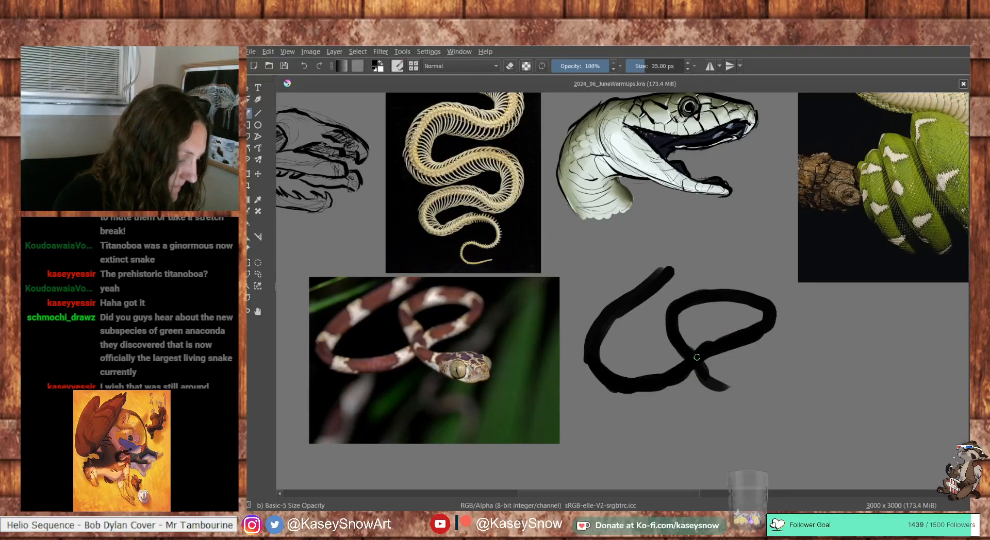
# Thicken the black body silhouette along its curves and block in the snake's head at the end of the neck
pyautogui.moveTo(697, 357)
pyautogui.mouseDown()
pyautogui.moveTo(708, 348)
pyautogui.moveTo(671, 384)
pyautogui.moveTo(631, 388)
pyautogui.mouseUp()
pyautogui.moveTo(673, 333)
pyautogui.mouseDown()
pyautogui.moveTo(686, 301)
pyautogui.moveTo(672, 319)
pyautogui.moveTo(704, 298)
pyautogui.moveTo(744, 305)
pyautogui.moveTo(673, 309)
pyautogui.moveTo(718, 290)
pyautogui.mouseUp()
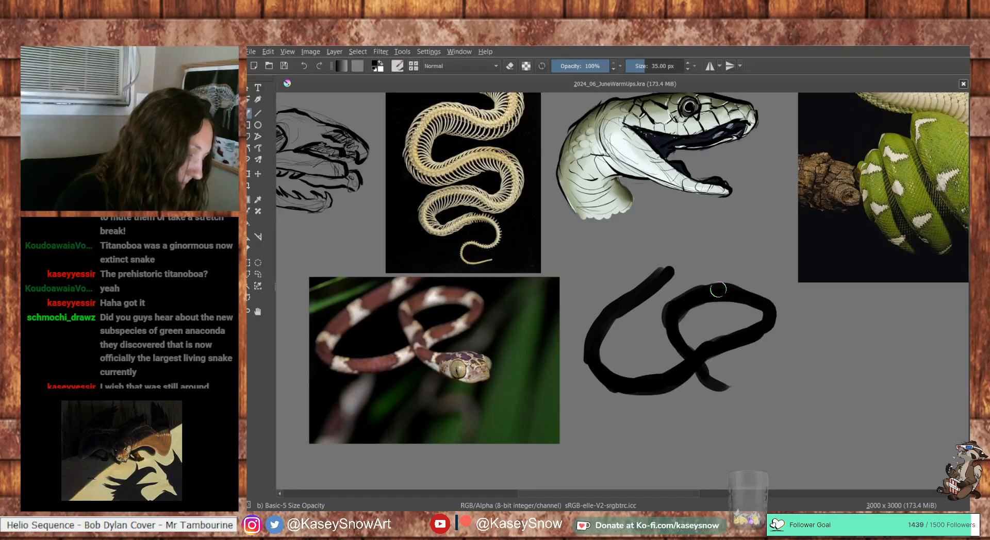
pyautogui.moveTo(602, 320); pyautogui.dragTo(671, 266)
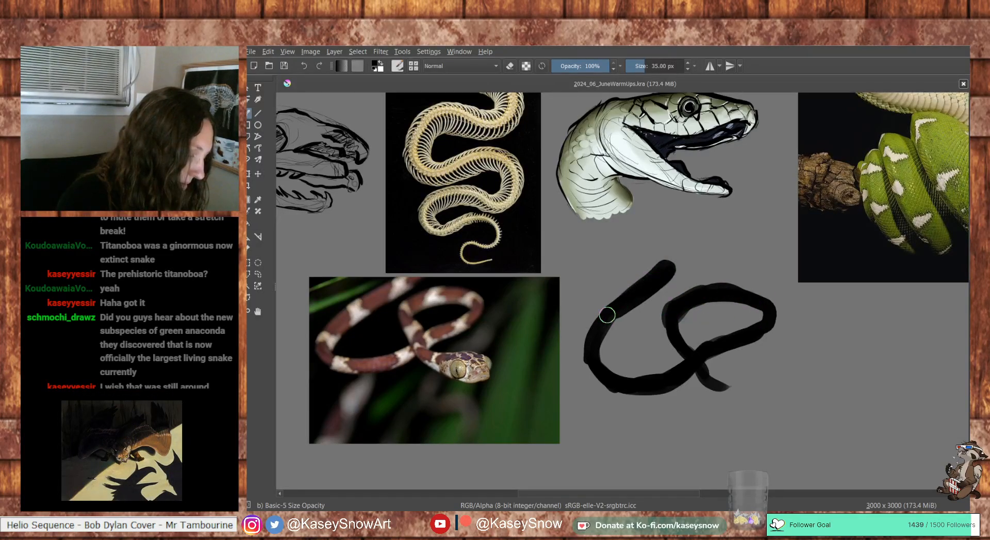
pyautogui.moveTo(707, 370)
pyautogui.mouseDown()
pyautogui.moveTo(706, 376)
pyautogui.moveTo(750, 383)
pyautogui.moveTo(734, 386)
pyautogui.moveTo(730, 399)
pyautogui.moveTo(755, 400)
pyautogui.moveTo(727, 386)
pyautogui.moveTo(735, 384)
pyautogui.moveTo(762, 390)
pyautogui.moveTo(724, 390)
pyautogui.moveTo(755, 401)
pyautogui.moveTo(736, 399)
pyautogui.moveTo(762, 395)
pyautogui.moveTo(741, 400)
pyautogui.moveTo(762, 395)
pyautogui.moveTo(723, 390)
pyautogui.mouseUp()
# Reduce the brush to 20 px and paint a beige patch sampled from the photo on the head, with a black eye shape inside
pyautogui.press('[')
pyautogui.press('[')
pyautogui.press('[')
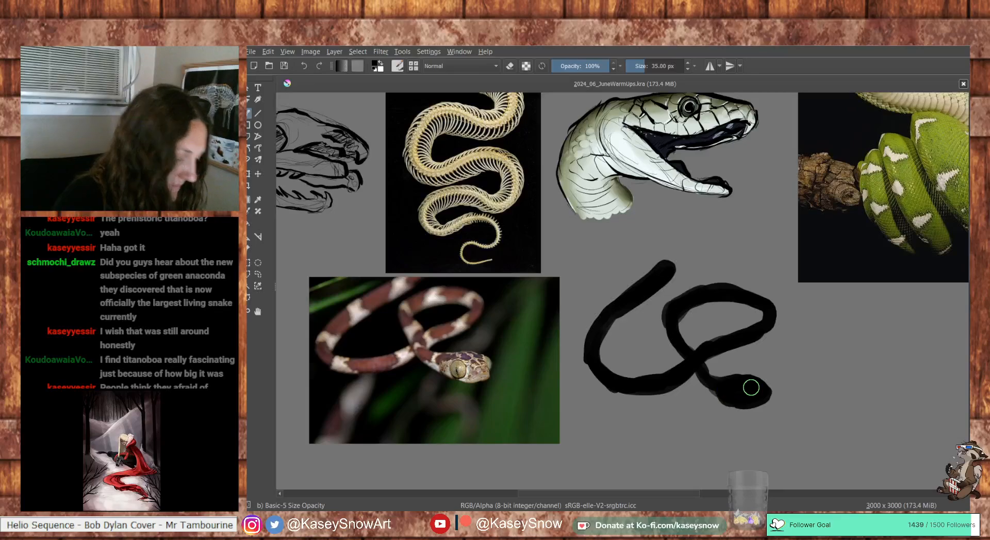
pyautogui.press('[')
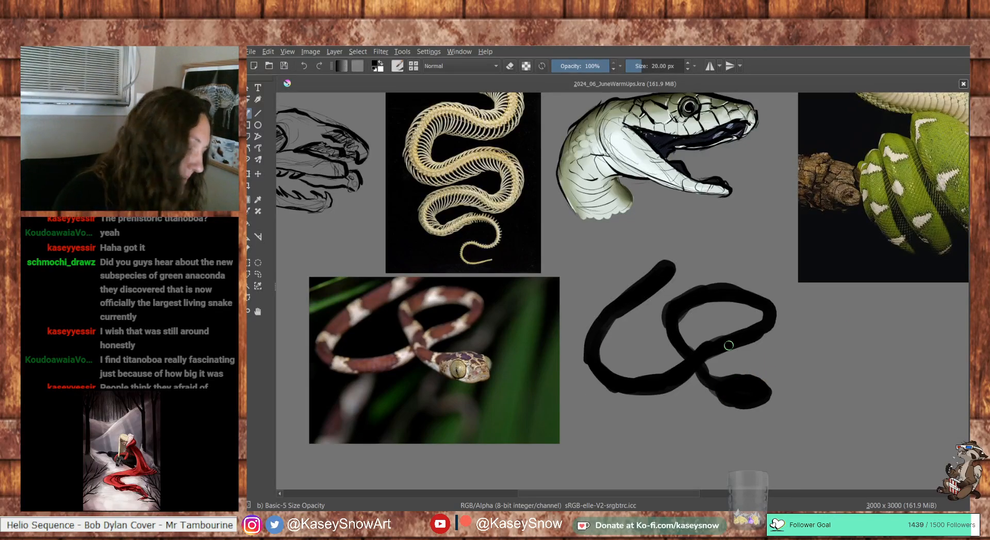
pyautogui.keyDown('ctrl'); pyautogui.click(450, 352); pyautogui.keyUp('ctrl')
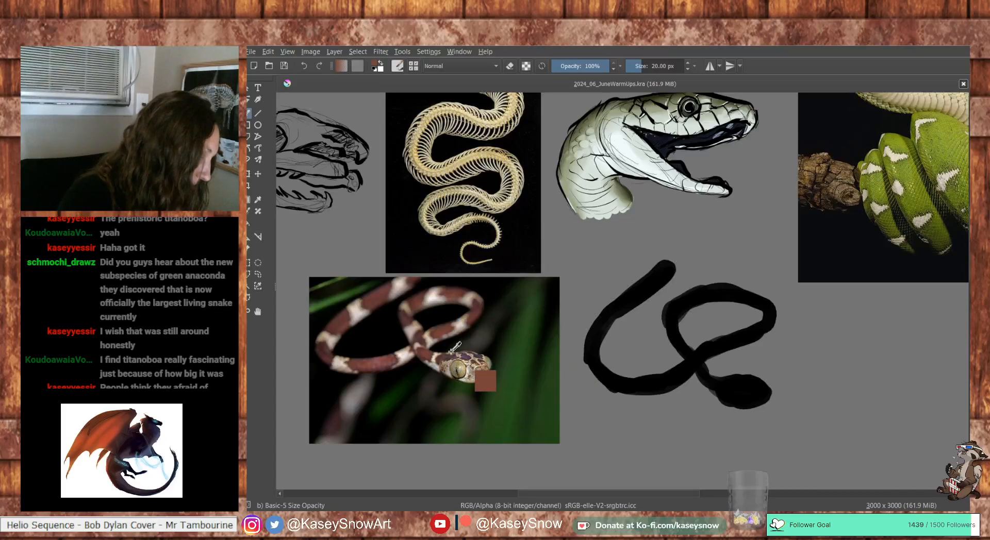
pyautogui.click(707, 322)
pyautogui.keyDown('ctrl'); pyautogui.click(471, 355); pyautogui.keyUp('ctrl')
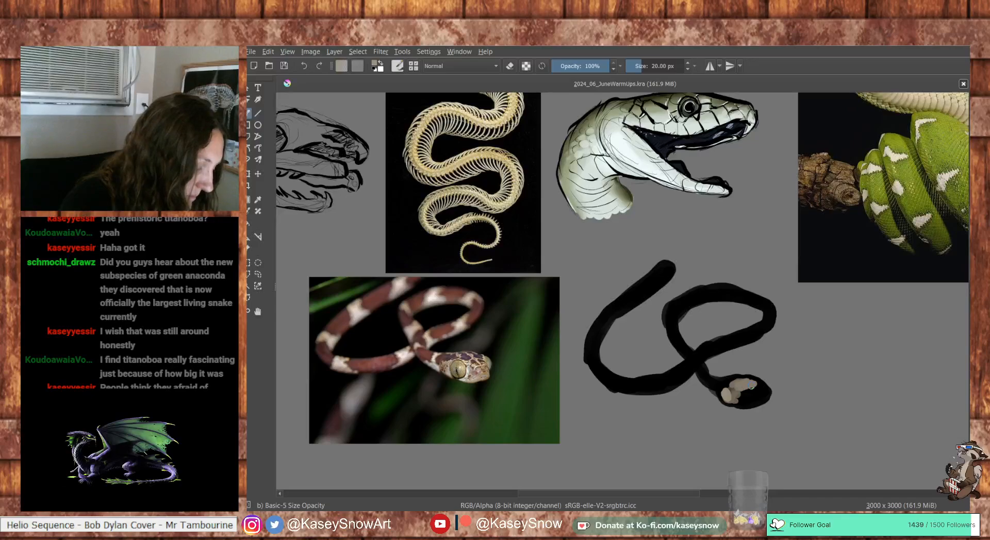
pyautogui.moveTo(752, 391)
pyautogui.mouseDown()
pyautogui.moveTo(763, 381)
pyautogui.moveTo(735, 398)
pyautogui.mouseUp()
pyautogui.keyDown('ctrl'); pyautogui.click(767, 386); pyautogui.keyUp('ctrl')
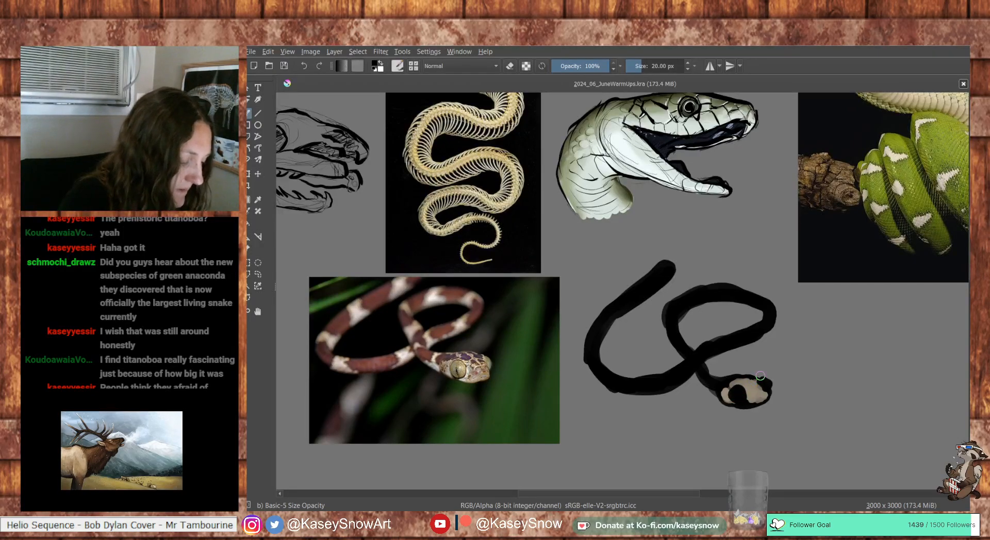
# Paint beige bands at intervals along the neck and the upper part of the body loop
pyautogui.keyDown('ctrl'); pyautogui.click(756, 384); pyautogui.keyUp('ctrl')
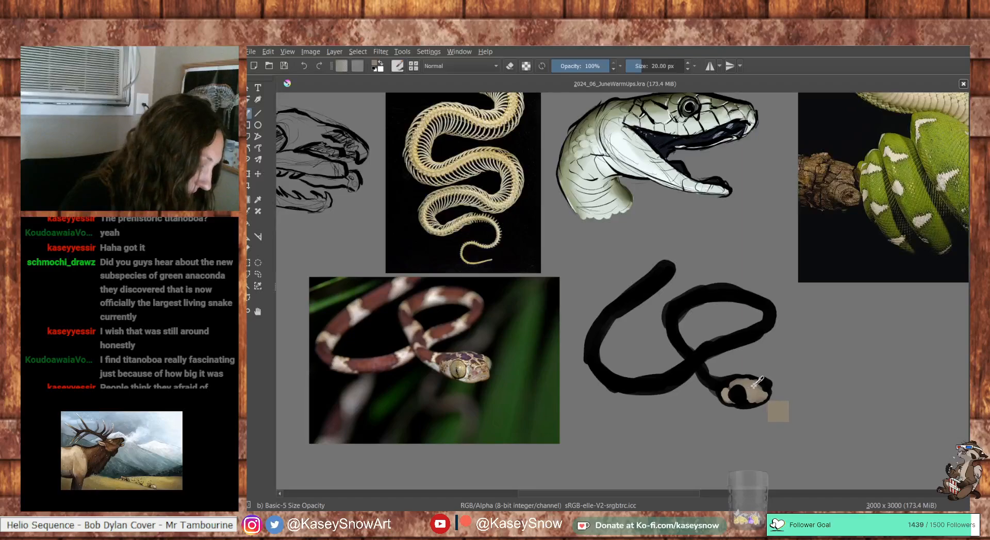
pyautogui.moveTo(710, 379); pyautogui.dragTo(710, 380)
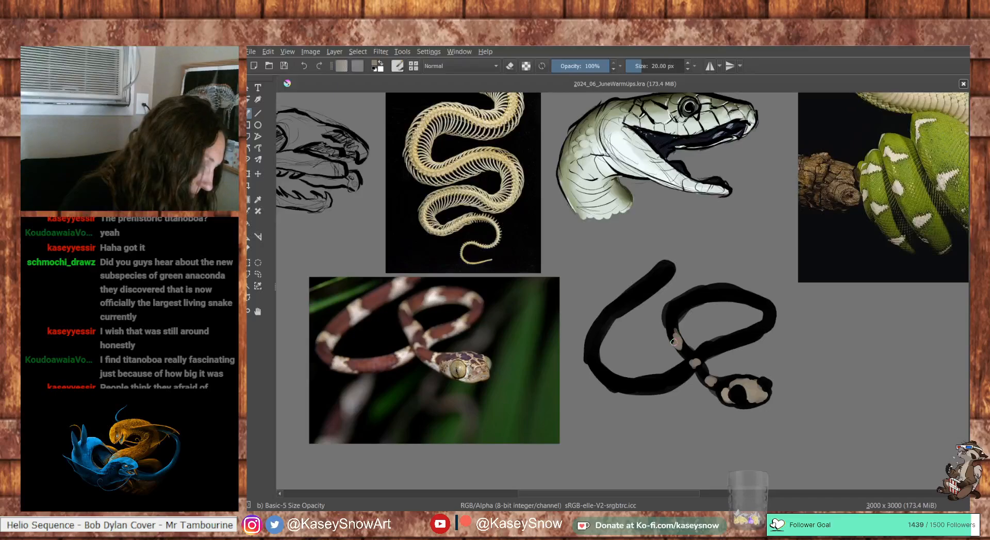
pyautogui.moveTo(673, 341)
pyautogui.mouseDown()
pyautogui.moveTo(678, 312)
pyautogui.moveTo(716, 299)
pyautogui.moveTo(711, 292)
pyautogui.mouseUp()
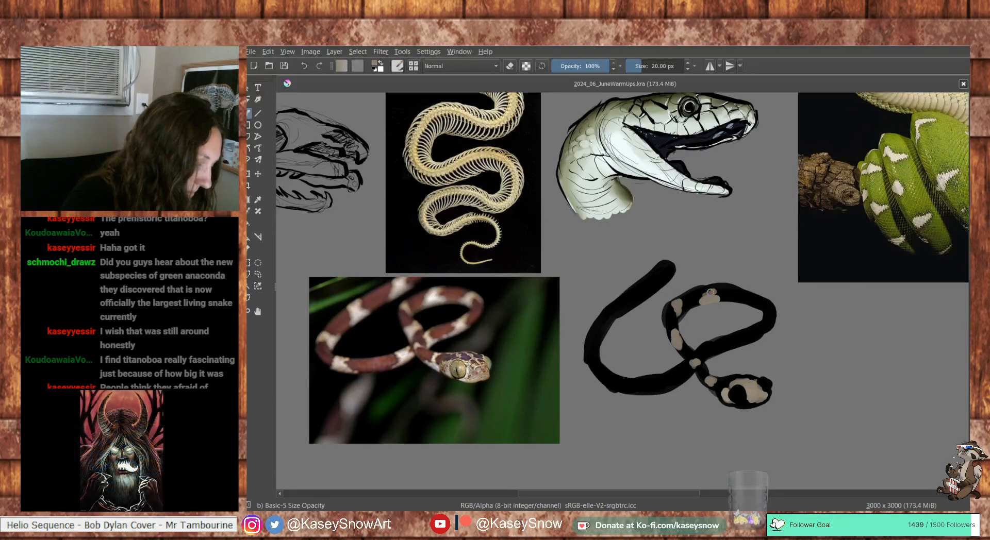
pyautogui.moveTo(752, 303)
pyautogui.mouseDown()
pyautogui.moveTo(766, 299)
pyautogui.moveTo(745, 289)
pyautogui.mouseUp()
# Paint a beige band at the loop's upper right and pale pinkish-white bands along its lower stretch, sampling the photo's colors
pyautogui.keyDown('ctrl'); pyautogui.click(742, 292); pyautogui.keyUp('ctrl')
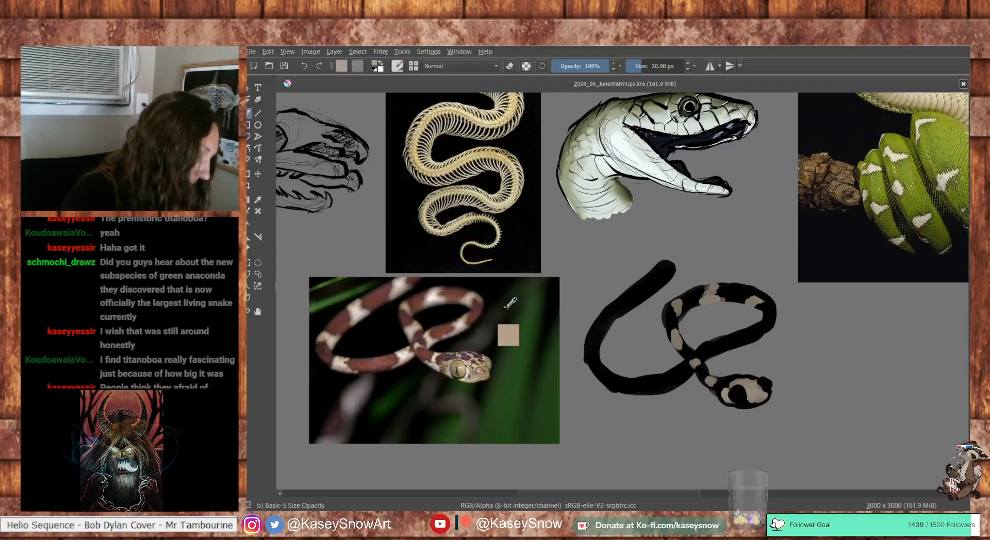
pyautogui.keyDown('ctrl'); pyautogui.click(501, 361); pyautogui.keyUp('ctrl')
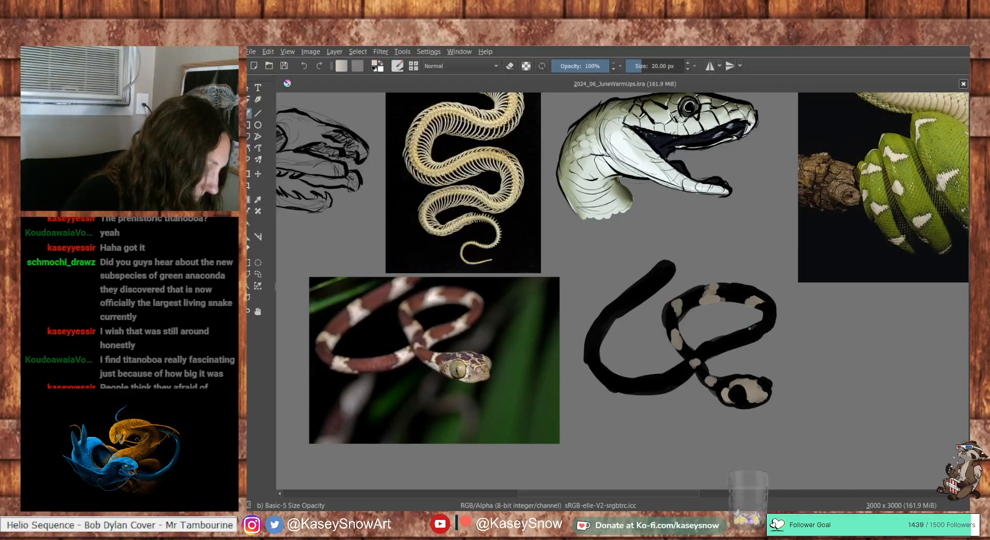
pyautogui.moveTo(759, 324)
pyautogui.mouseDown()
pyautogui.moveTo(747, 330)
pyautogui.moveTo(758, 333)
pyautogui.mouseUp()
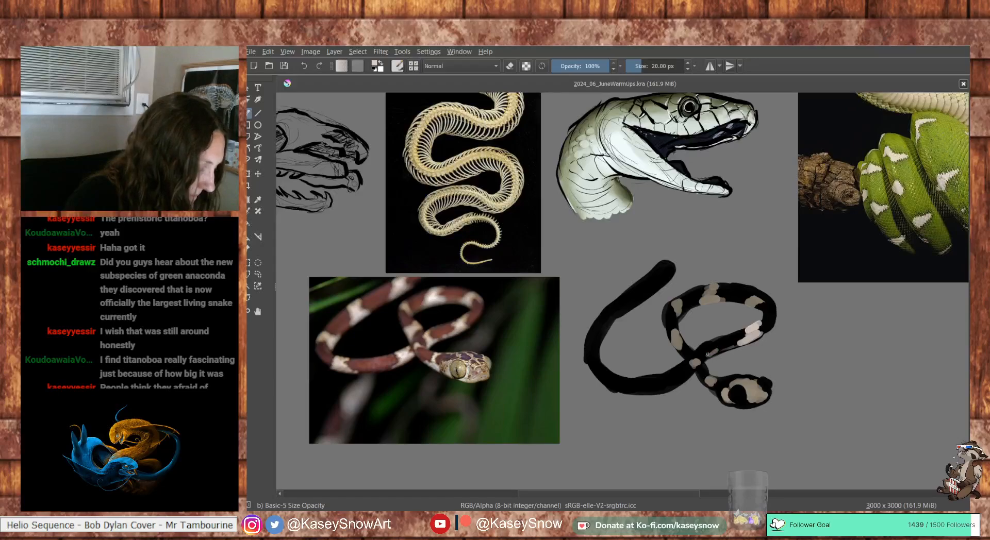
pyautogui.moveTo(708, 354)
pyautogui.mouseDown()
pyautogui.moveTo(707, 342)
pyautogui.moveTo(767, 325)
pyautogui.moveTo(771, 307)
pyautogui.moveTo(720, 293)
pyautogui.moveTo(743, 286)
pyautogui.moveTo(691, 295)
pyautogui.moveTo(689, 304)
pyautogui.moveTo(700, 295)
pyautogui.mouseUp()
# Fill the black gaps between the loop's bands with reddish-brown tones sampled from the photo, leaving dark edges
pyautogui.keyDown('ctrl'); pyautogui.click(479, 361); pyautogui.keyUp('ctrl')
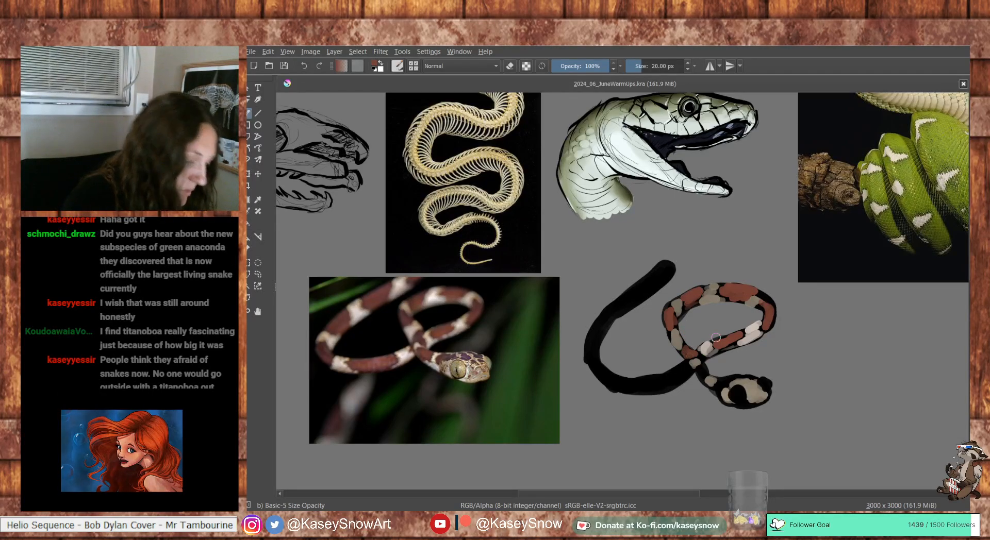
pyautogui.moveTo(766, 302)
pyautogui.mouseDown()
pyautogui.moveTo(739, 328)
pyautogui.moveTo(508, 346)
pyautogui.moveTo(466, 311)
pyautogui.moveTo(475, 377)
pyautogui.moveTo(469, 314)
pyautogui.mouseUp()
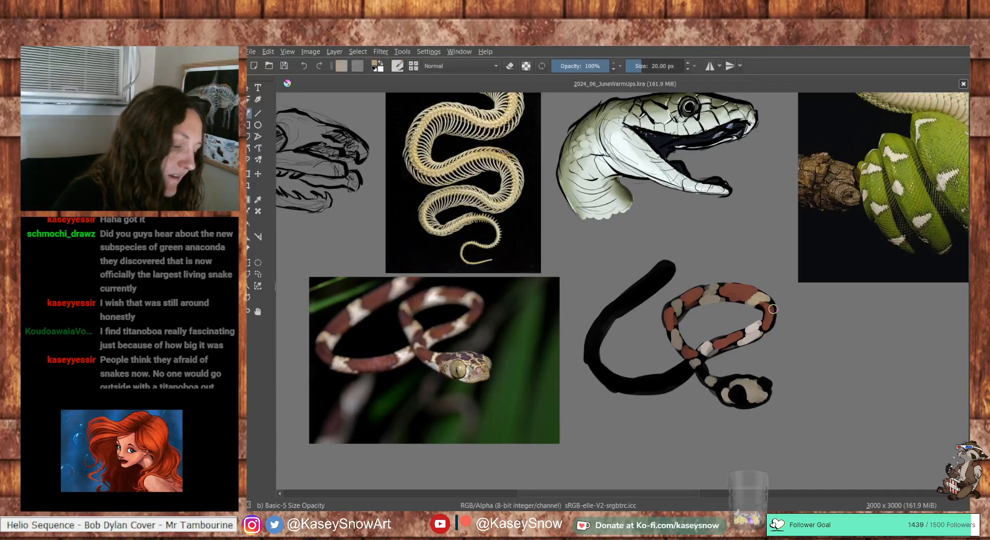
pyautogui.keyDown('ctrl'); pyautogui.click(772, 309); pyautogui.keyUp('ctrl')
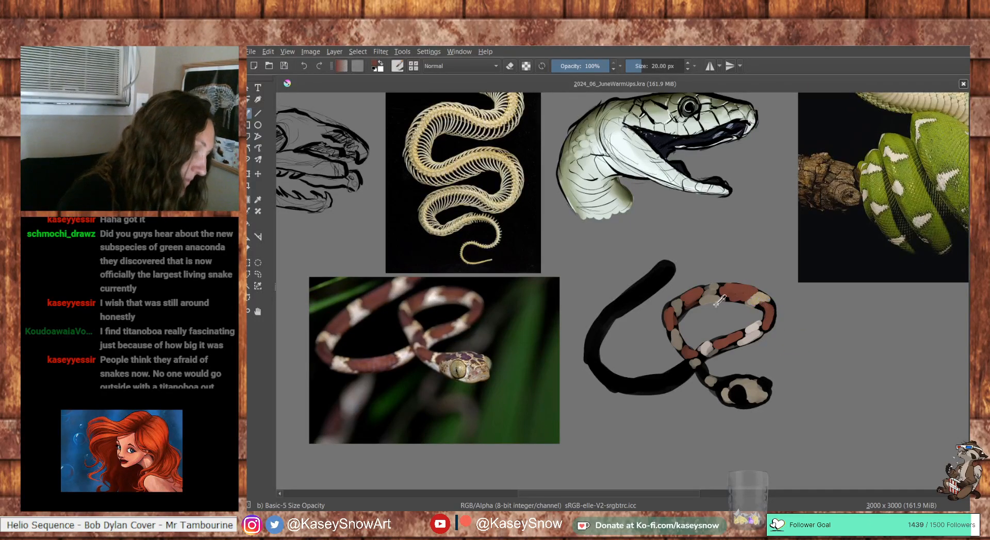
pyautogui.keyDown('ctrl'); pyautogui.click(477, 303); pyautogui.keyUp('ctrl')
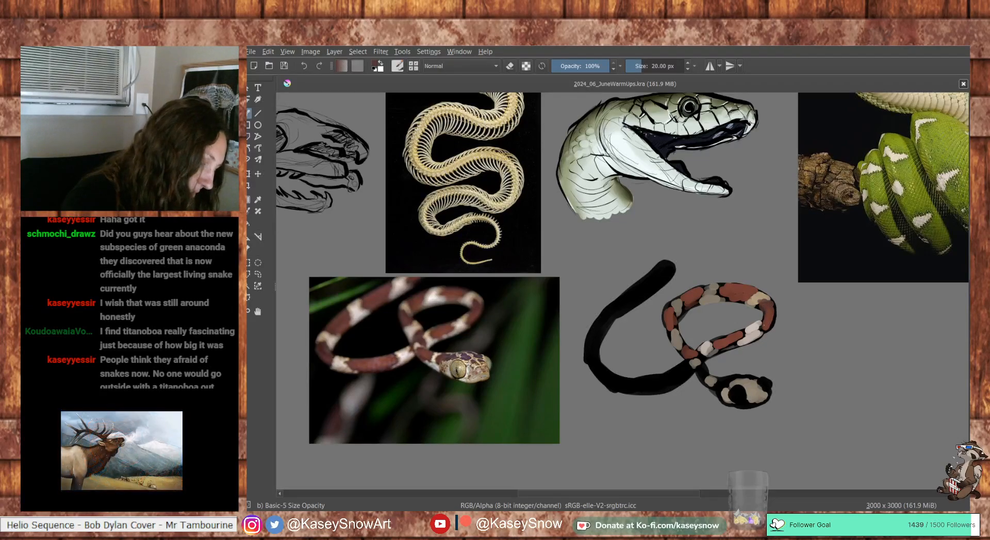
pyautogui.keyDown('ctrl'); pyautogui.click(761, 332); pyautogui.keyUp('ctrl')
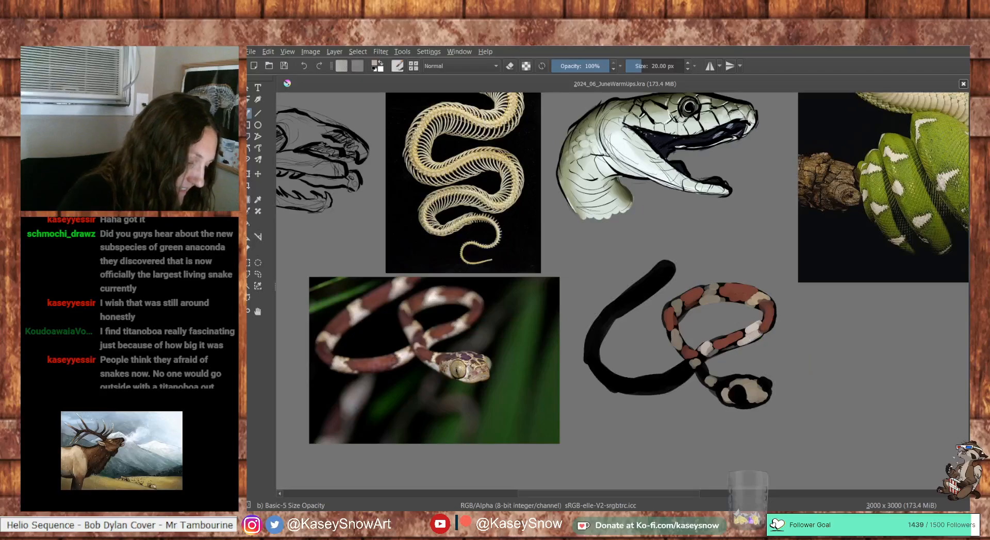
# Reduce the brush to 13 px and repaint the bands on the loop's upper and inner sides with a paler sampled tone
pyautogui.press('[')
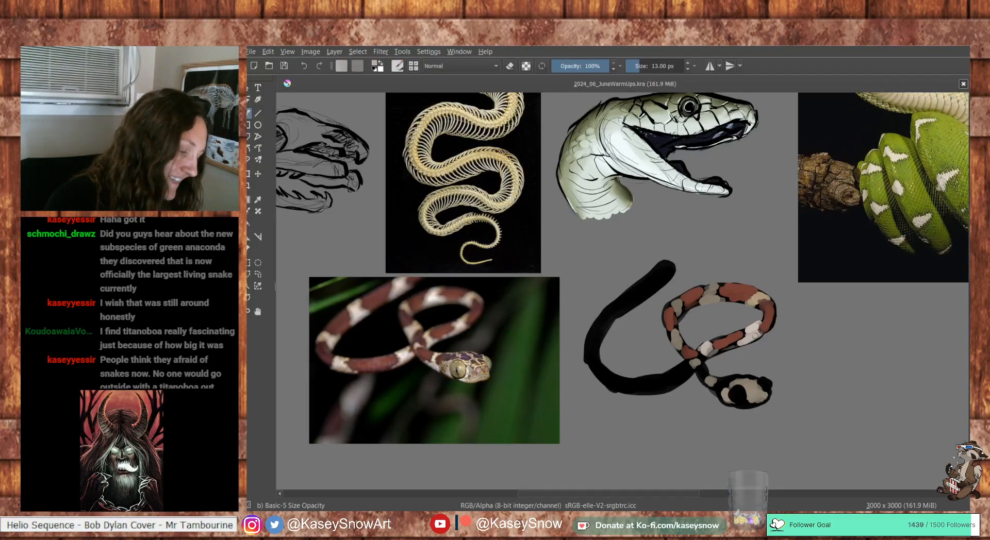
pyautogui.press('e')
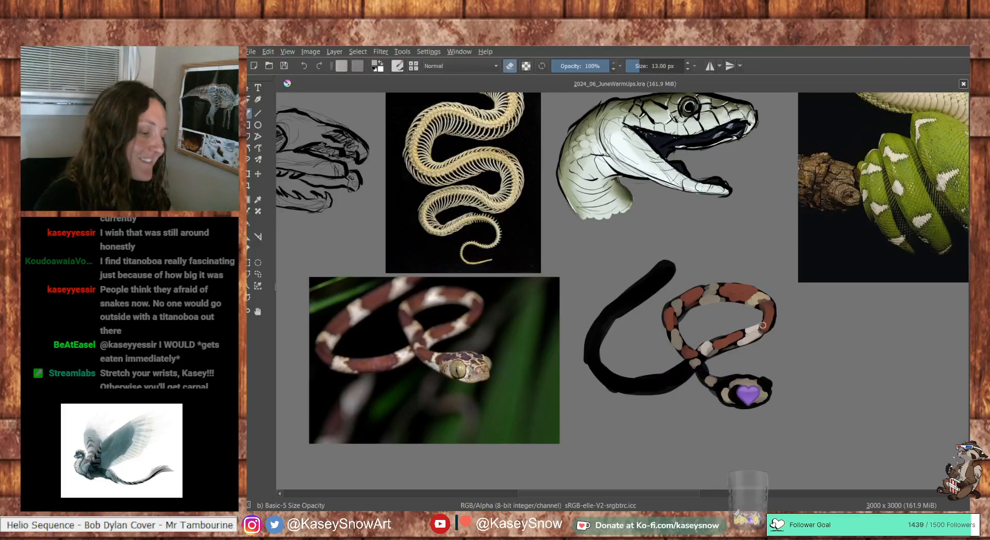
pyautogui.keyDown('ctrl'); pyautogui.click(755, 301); pyautogui.keyUp('ctrl')
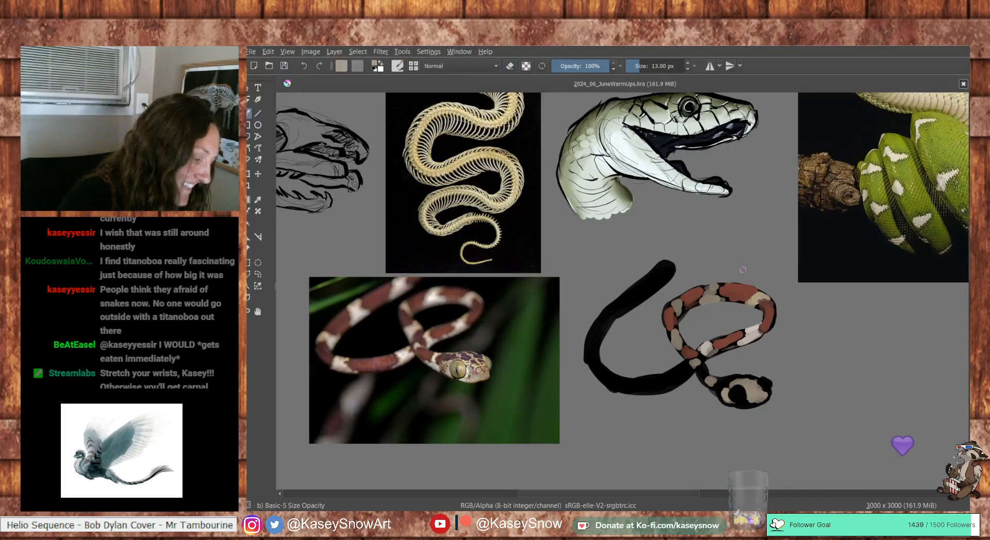
pyautogui.keyDown('ctrl'); pyautogui.click(755, 327); pyautogui.keyUp('ctrl')
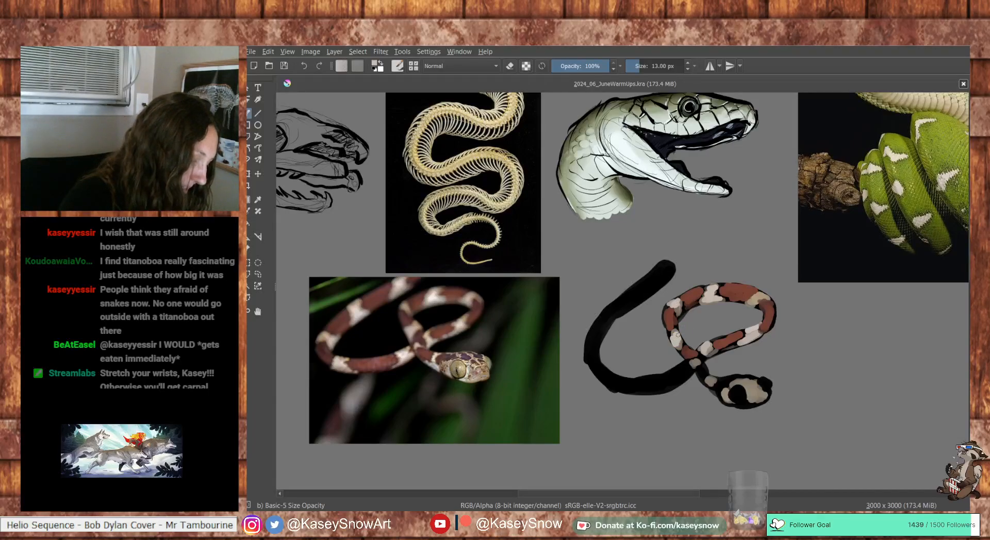
# Paint reddish-brown patches down the snake's neck and onto its head, using the body color
pyautogui.keyDown('ctrl'); pyautogui.click(670, 324); pyautogui.keyUp('ctrl')
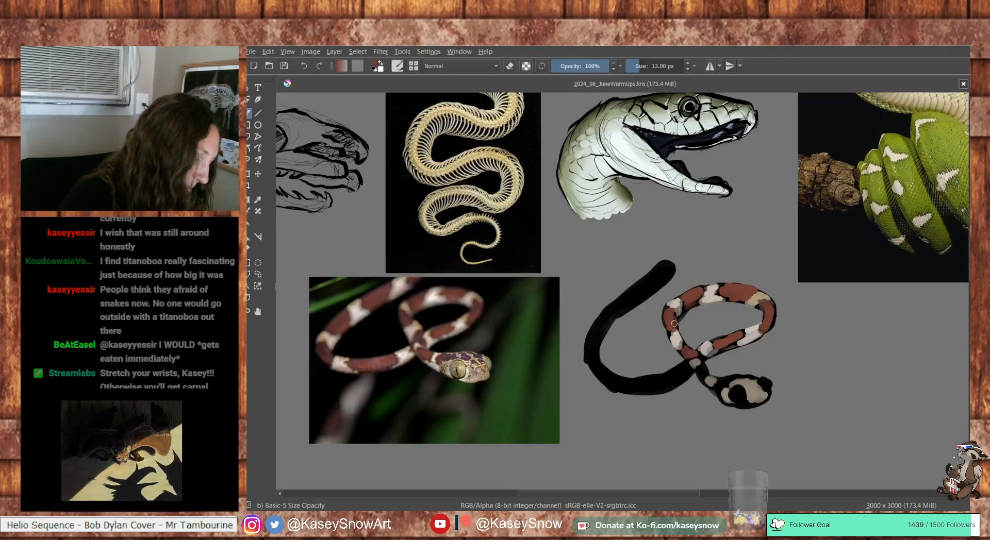
pyautogui.keyDown('ctrl'); pyautogui.click(674, 330); pyautogui.keyUp('ctrl')
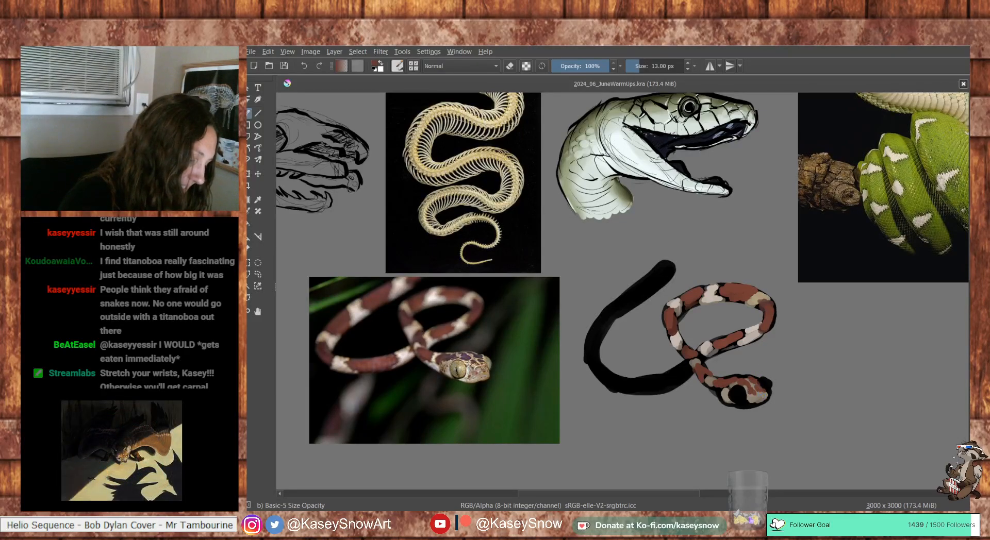
# Reduce the brush to 6 px and paint fine pale and reddish-brown markings on the head around a rounded black eye
pyautogui.press('[')
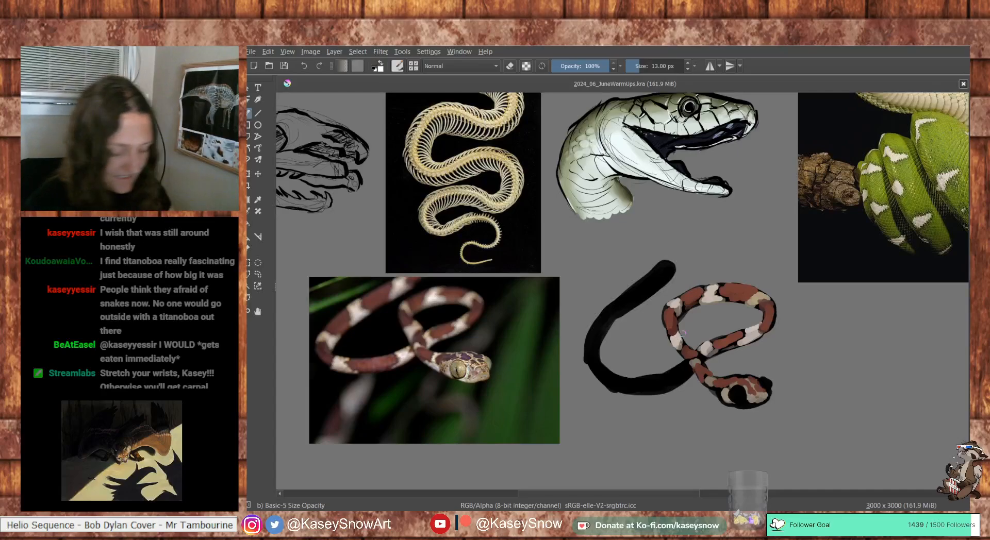
pyautogui.press('[')
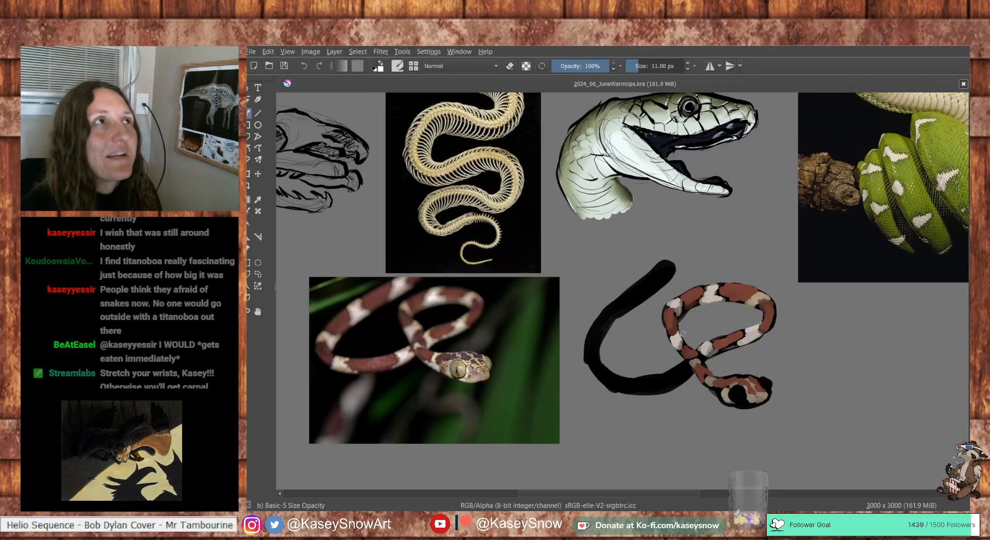
pyautogui.press('[')
pyautogui.press('[')
pyautogui.press('[')
pyautogui.press('[')
pyautogui.press('[')
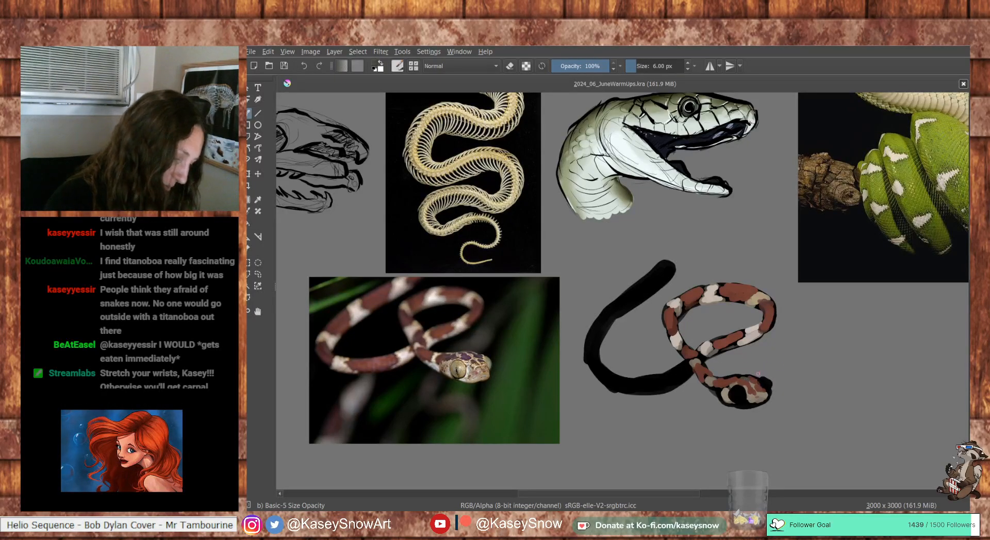
pyautogui.keyDown('ctrl'); pyautogui.click(732, 320); pyautogui.keyUp('ctrl')
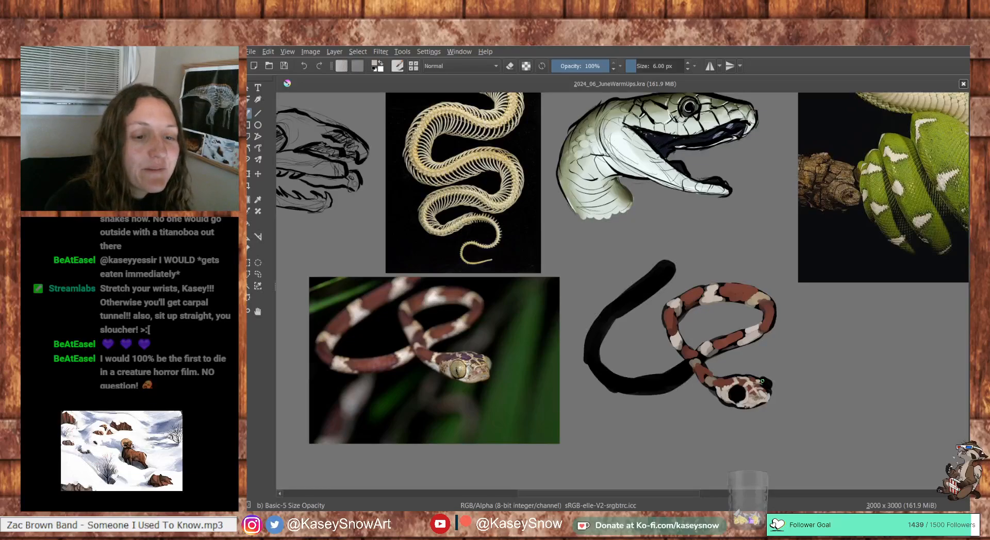
# Refine the markings on the brow and snout beside the far eye with pale and reddish-brown colors sampled from the head
pyautogui.keyDown('ctrl'); pyautogui.click(763, 378); pyautogui.keyUp('ctrl')
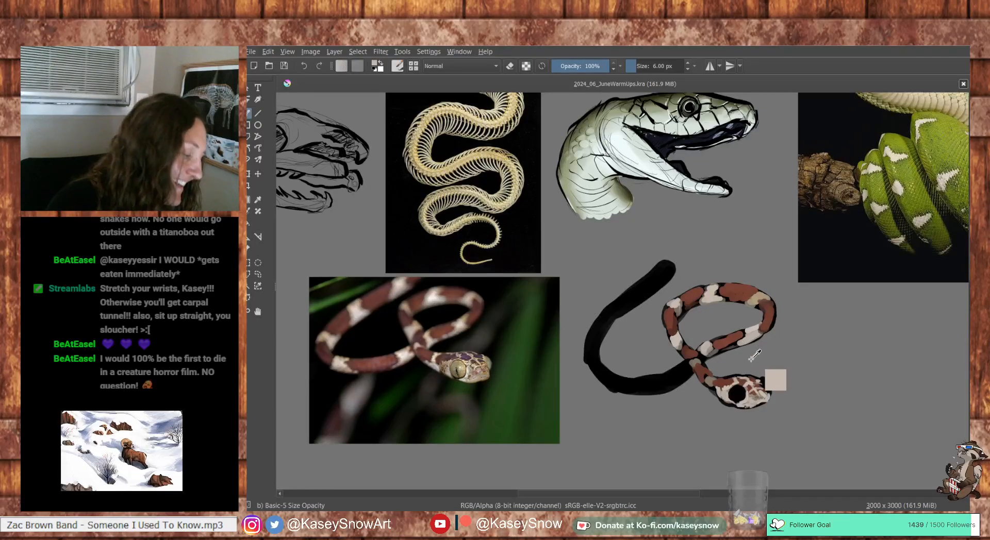
pyautogui.keyDown('ctrl'); pyautogui.click(762, 370); pyautogui.keyUp('ctrl')
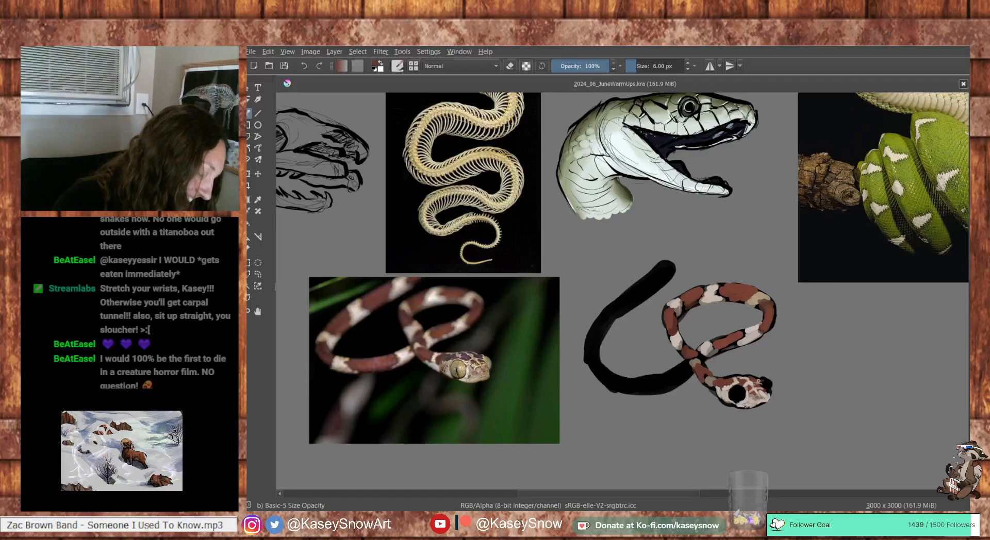
pyautogui.keyDown('ctrl'); pyautogui.click(756, 375); pyautogui.keyUp('ctrl')
pyautogui.keyDown('ctrl'); pyautogui.click(756, 380); pyautogui.keyUp('ctrl')
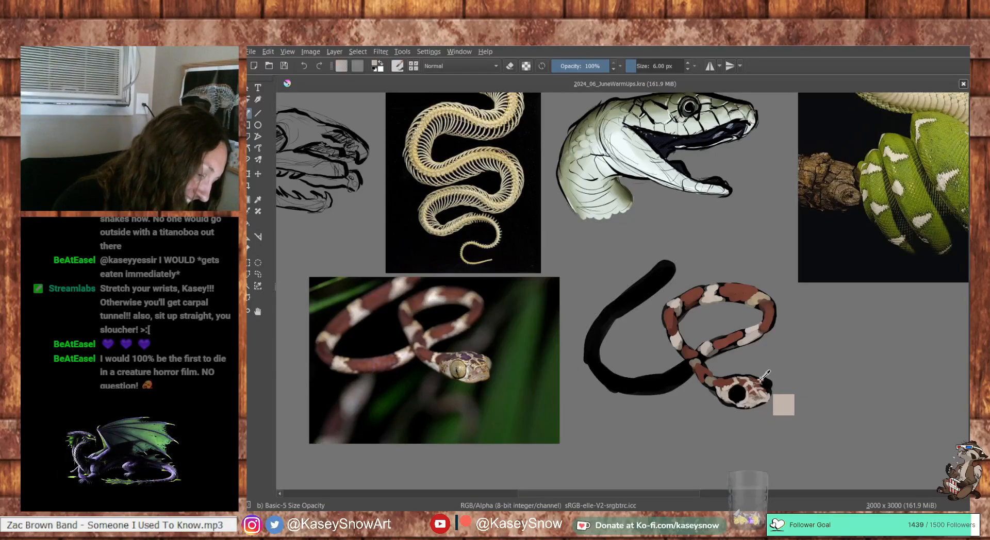
pyautogui.moveTo(757, 380); pyautogui.dragTo(763, 382)
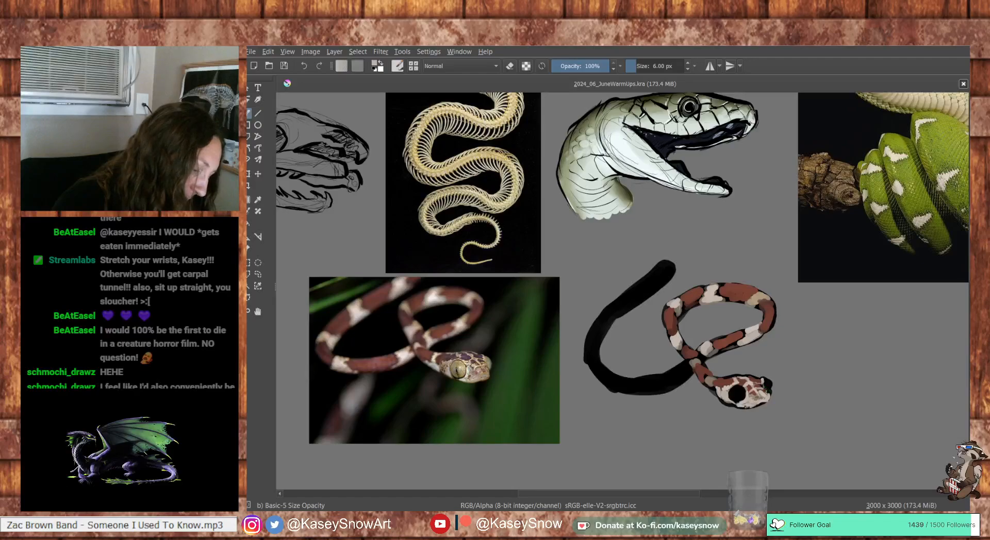
# Paint tan irises sampled from the photo's eye on both eyes, leaving black pupils and rims
pyautogui.press('e')
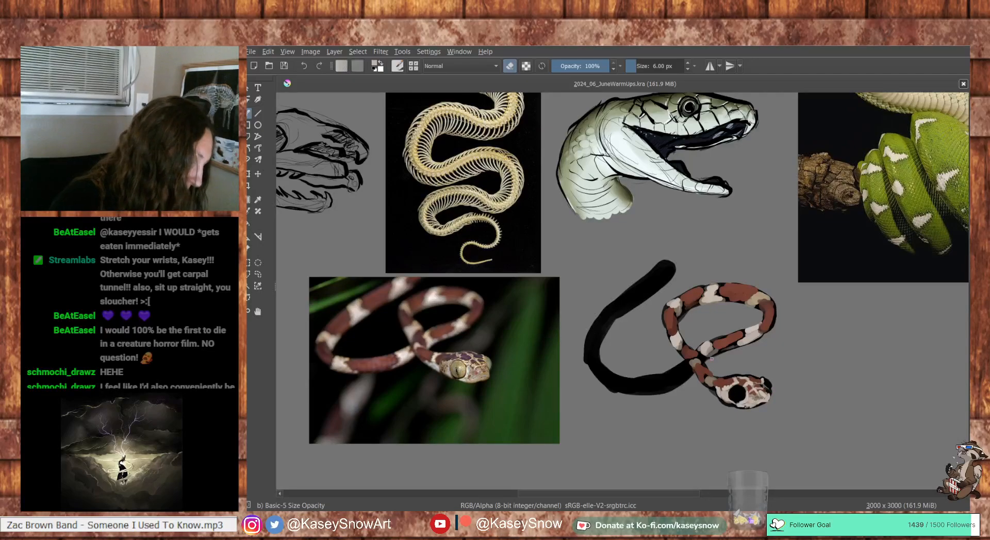
pyautogui.keyDown('ctrl'); pyautogui.click(469, 366); pyautogui.keyUp('ctrl')
pyautogui.press('e')
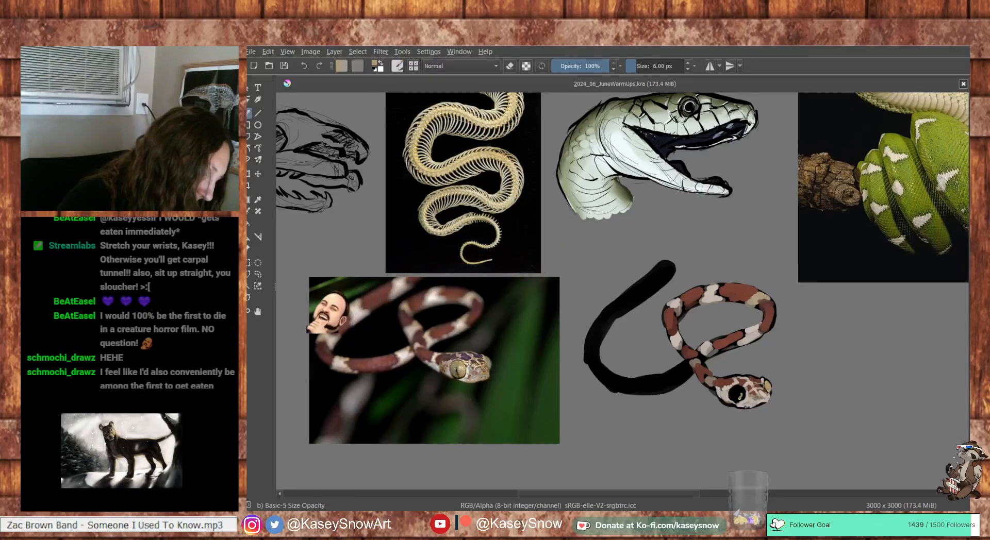
pyautogui.moveTo(734, 397); pyautogui.dragTo(735, 393)
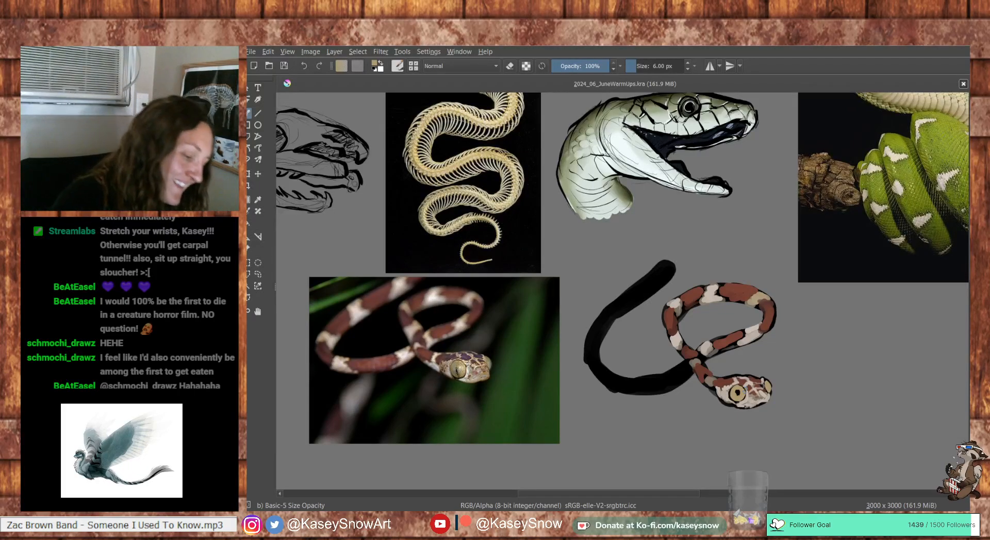
# Shape the near eye's black pupil into a vertical slit and tint both irises with a yellow-green sampled from the green snake photo
pyautogui.keyDown('ctrl'); pyautogui.click(736, 394); pyautogui.keyUp('ctrl')
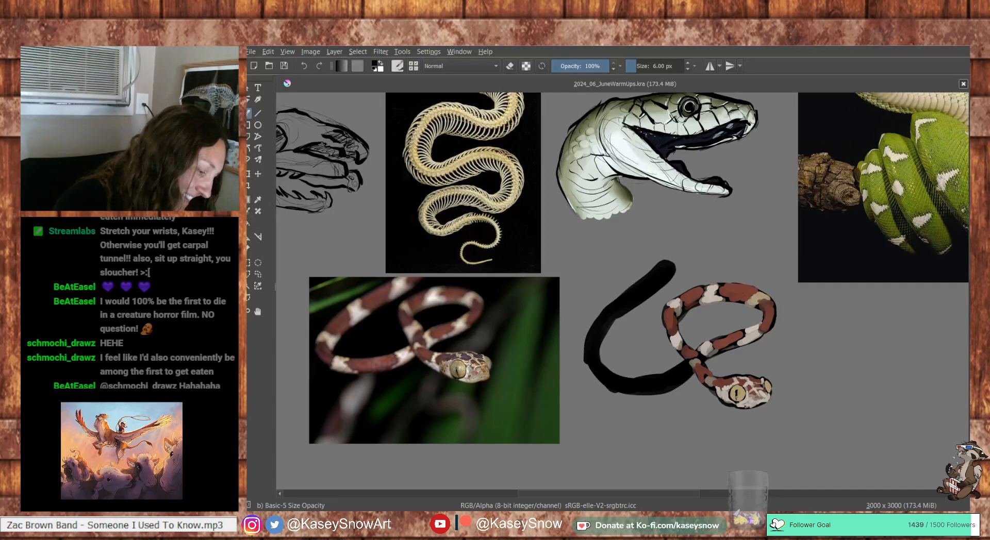
pyautogui.keyDown('ctrl'); pyautogui.click(738, 394); pyautogui.keyUp('ctrl')
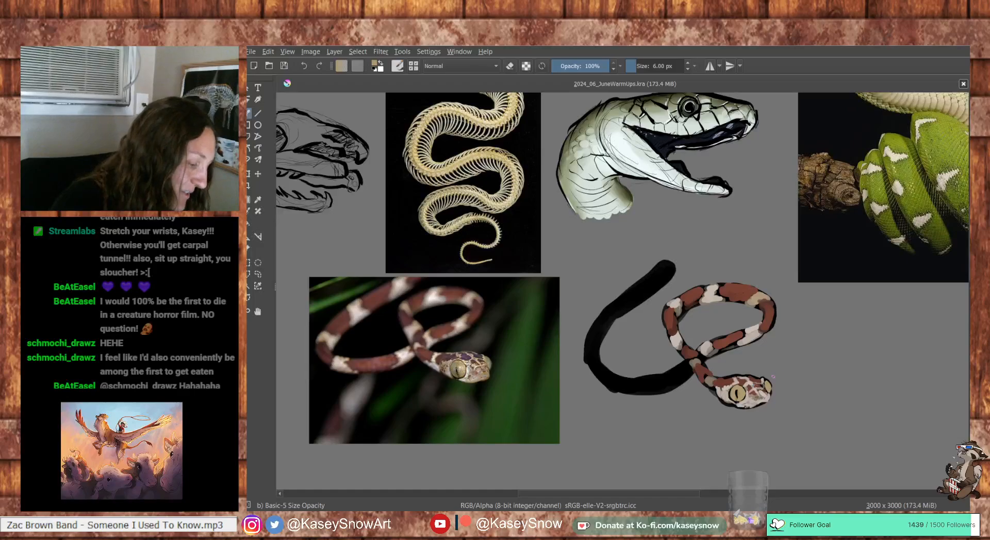
pyautogui.keyDown('ctrl'); pyautogui.click(768, 386); pyautogui.keyUp('ctrl')
pyautogui.keyDown('ctrl'); pyautogui.click(767, 387); pyautogui.keyUp('ctrl')
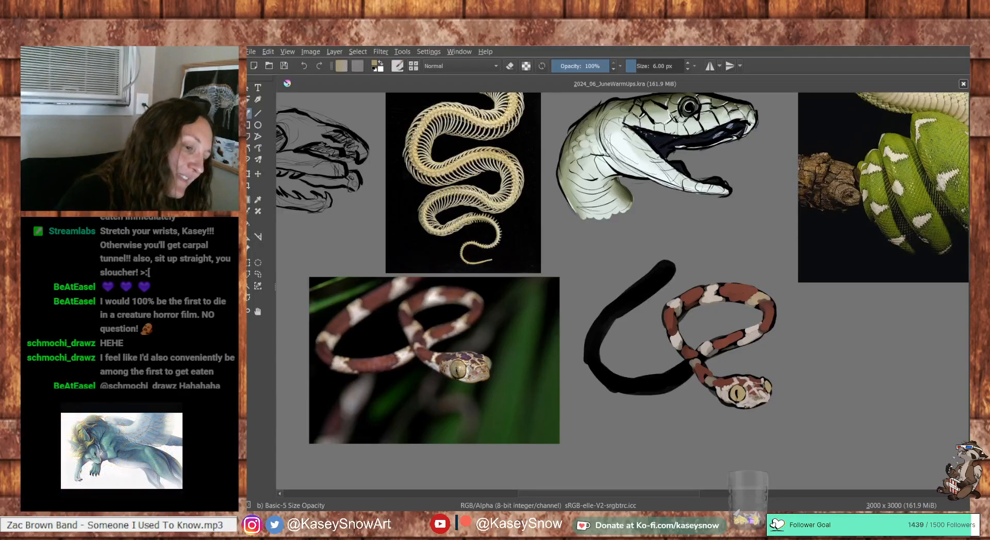
pyautogui.keyDown('ctrl'); pyautogui.click(926, 119); pyautogui.keyUp('ctrl')
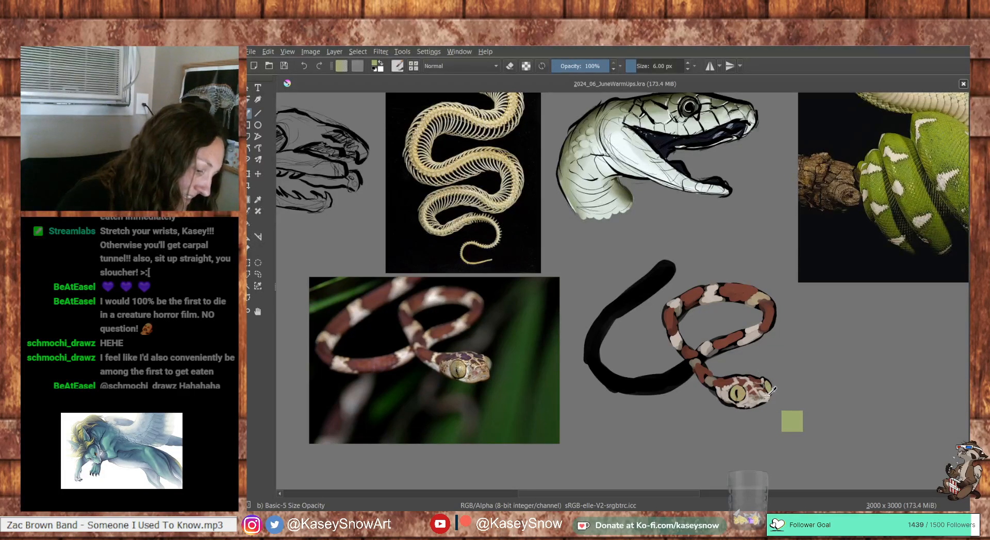
pyautogui.keyDown('ctrl'); pyautogui.click(790, 412); pyautogui.keyUp('ctrl')
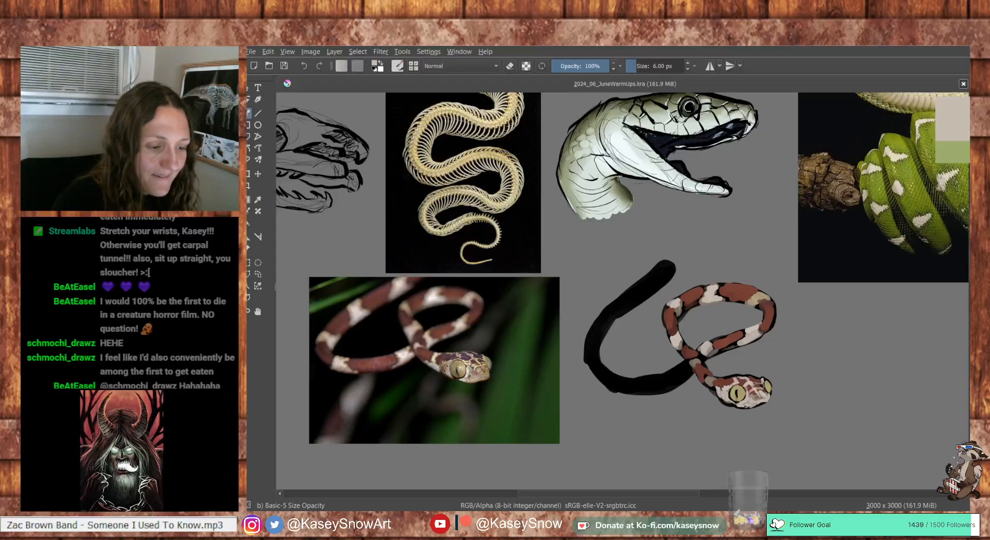
# Add warm beige tones to the snout and jaw and redefine the head's dark outline
pyautogui.click(985, 129)
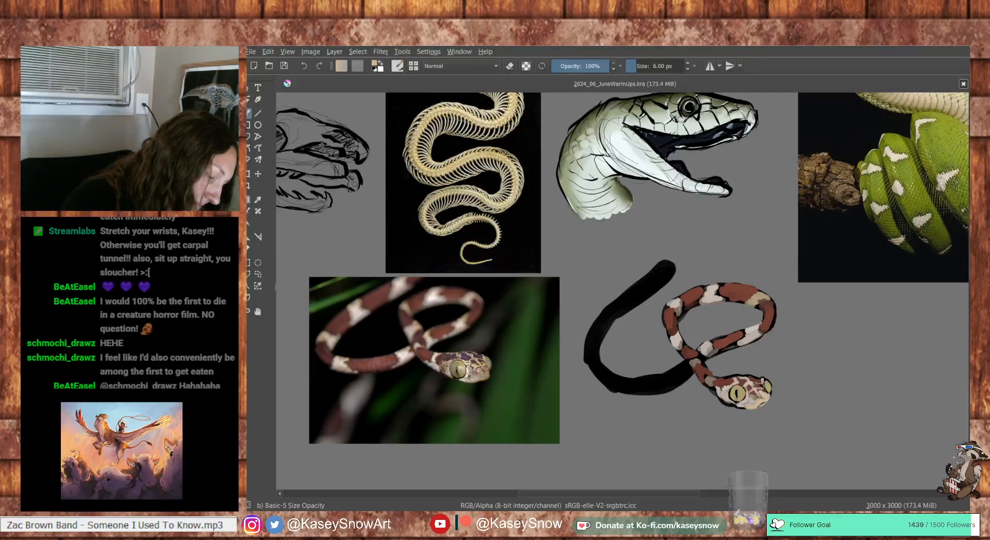
pyautogui.keyDown('ctrl'); pyautogui.click(720, 400); pyautogui.keyUp('ctrl')
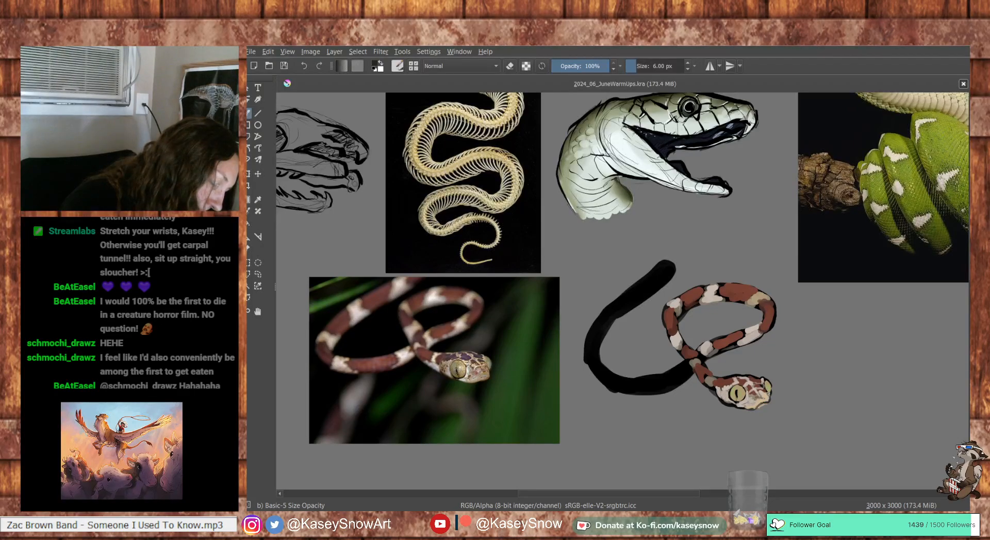
pyautogui.keyDown('ctrl'); pyautogui.click(763, 410); pyautogui.keyUp('ctrl')
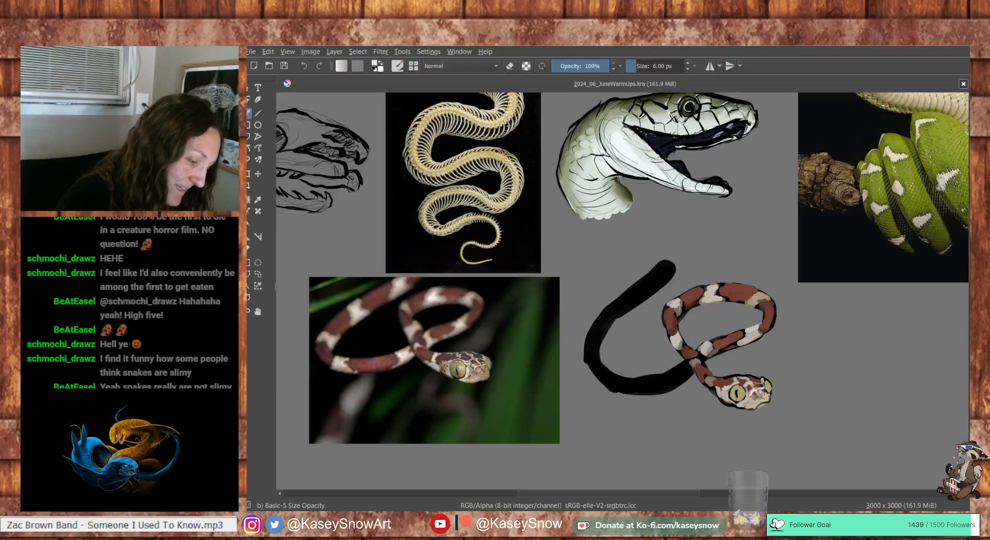
# Refine the big-eyed snake's snout, cheek and neck with pale, dark and reddish-brown colors sampled from the painting
pyautogui.keyDown('ctrl'); pyautogui.click(756, 382); pyautogui.keyUp('ctrl')
pyautogui.moveTo(757, 381); pyautogui.dragTo(763, 377)
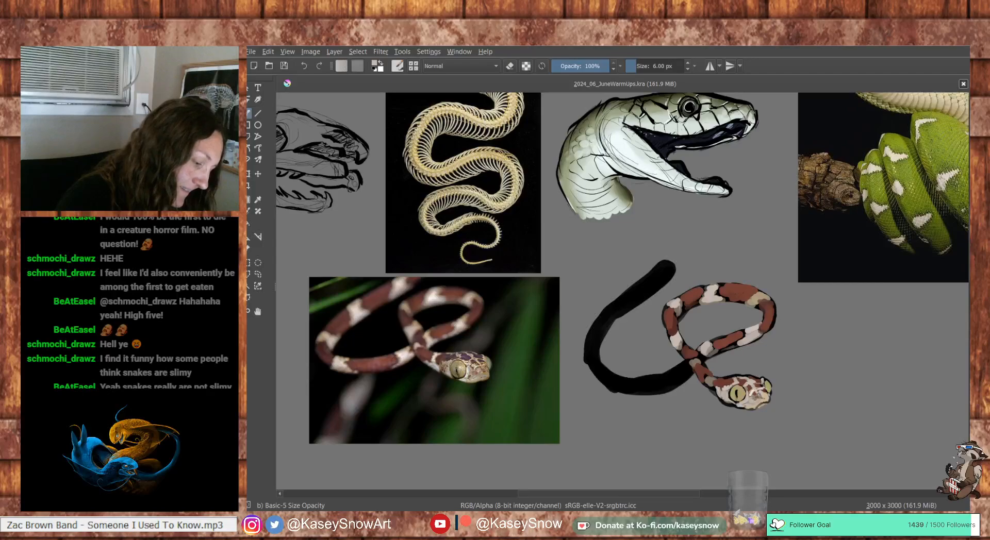
pyautogui.keyDown('ctrl'); pyautogui.click(761, 382); pyautogui.keyUp('ctrl')
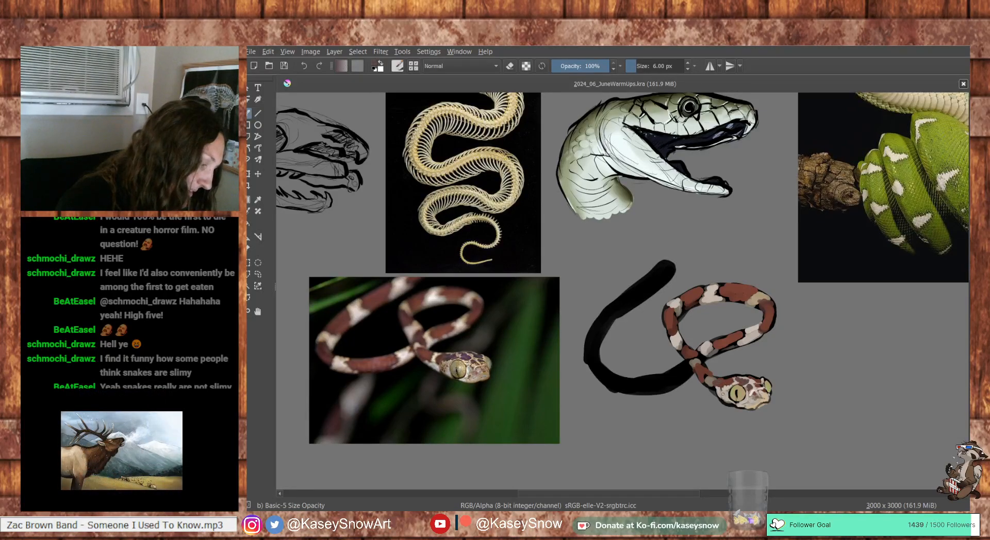
pyautogui.keyDown('ctrl'); pyautogui.click(723, 392); pyautogui.keyUp('ctrl')
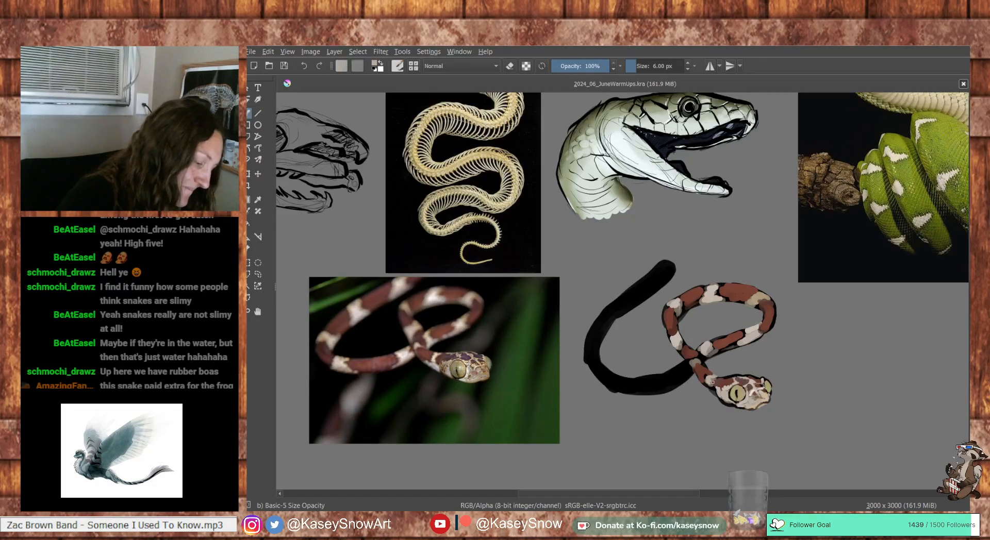
pyautogui.keyDown('ctrl'); pyautogui.click(727, 389); pyautogui.keyUp('ctrl')
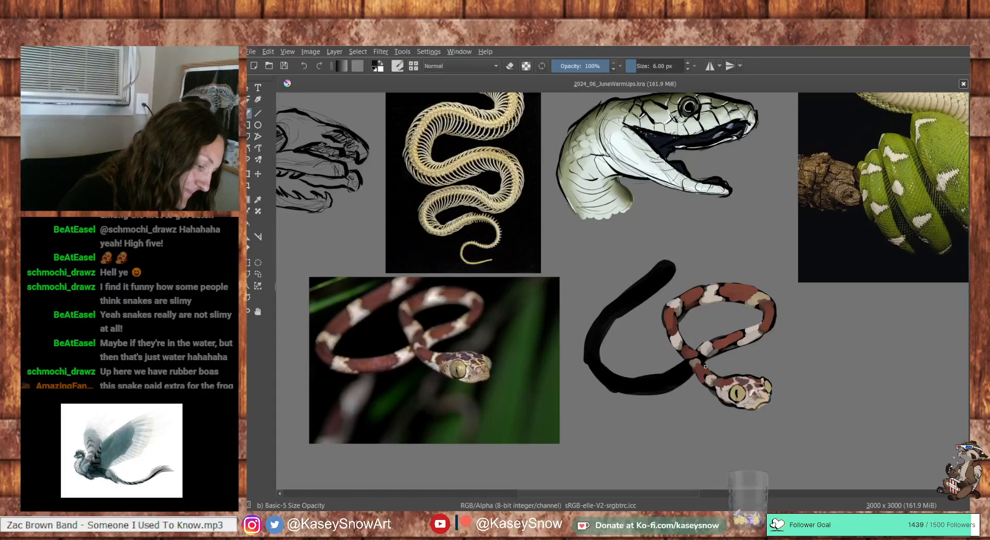
pyautogui.keyDown('ctrl'); pyautogui.click(718, 374); pyautogui.keyUp('ctrl')
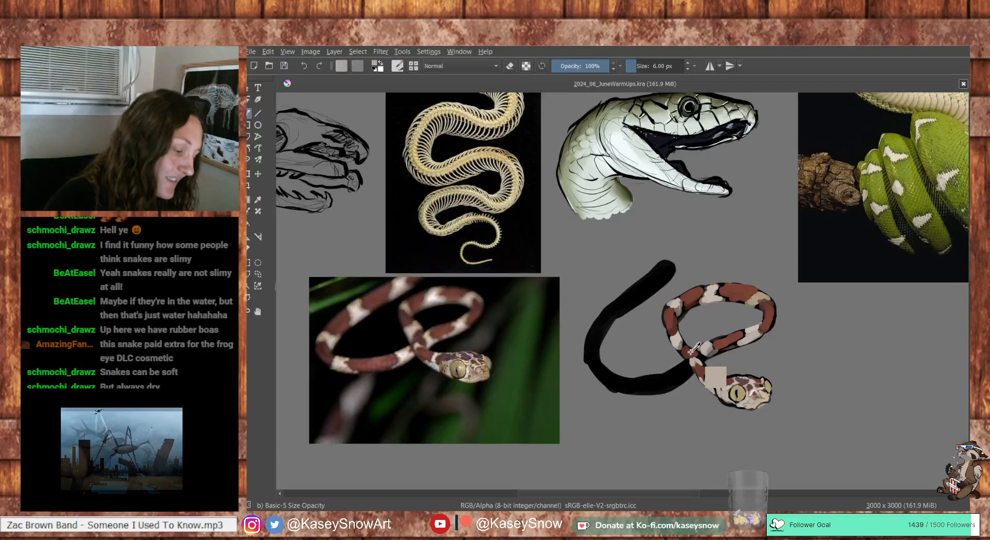
pyautogui.keyDown('ctrl'); pyautogui.click(706, 372); pyautogui.keyUp('ctrl')
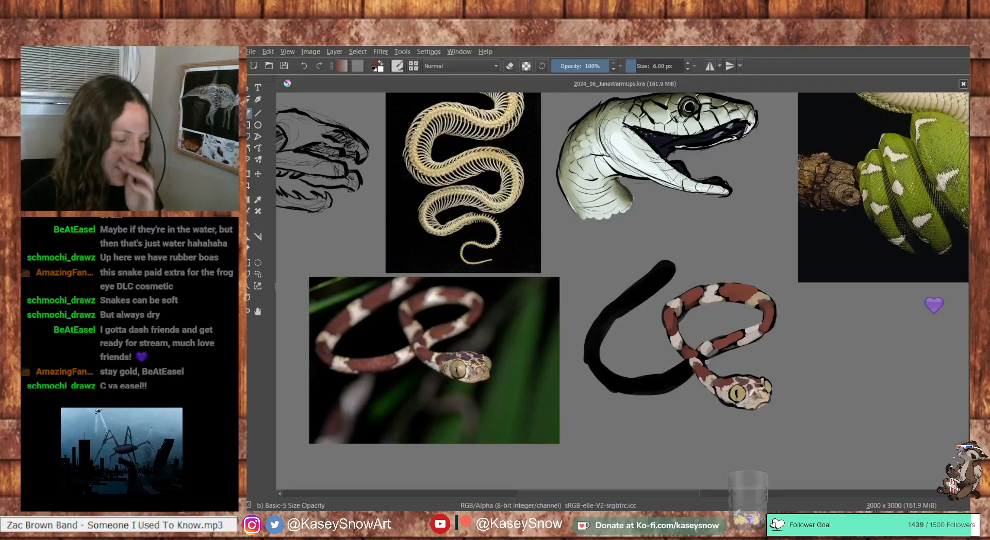
pyautogui.moveTo(469, 154); pyautogui.dragTo(531, 277)
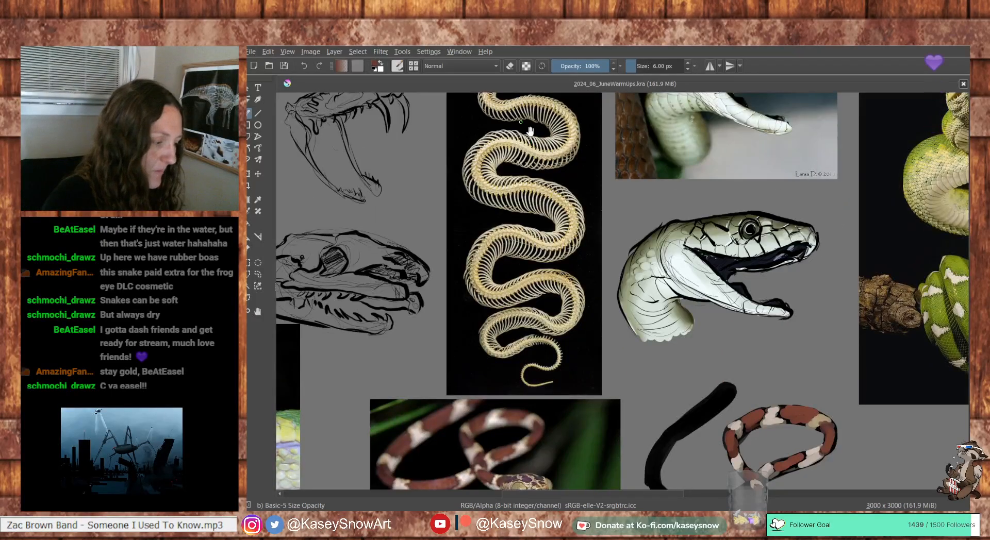
pyautogui.moveTo(530, 132); pyautogui.dragTo(593, 268)
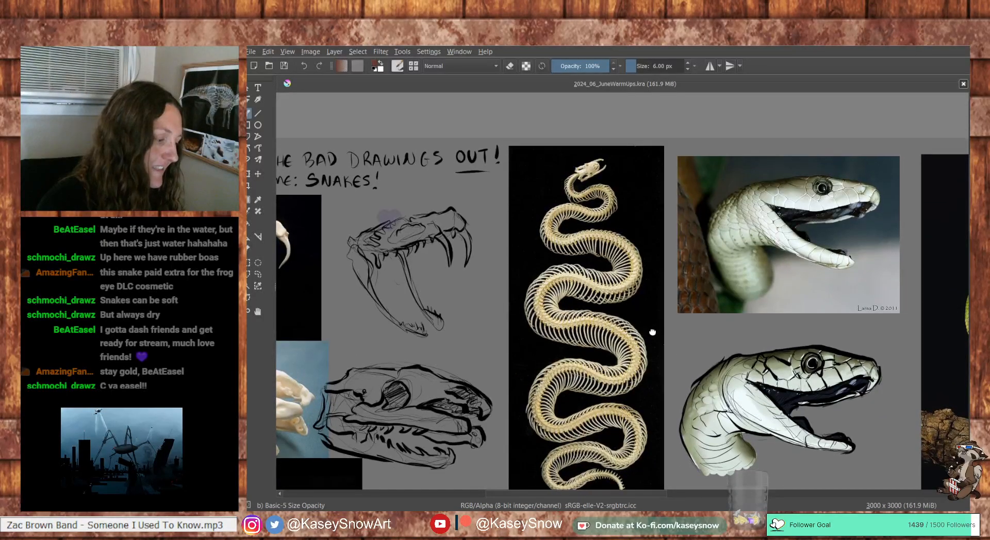
pyautogui.moveTo(652, 332); pyautogui.dragTo(651, 333)
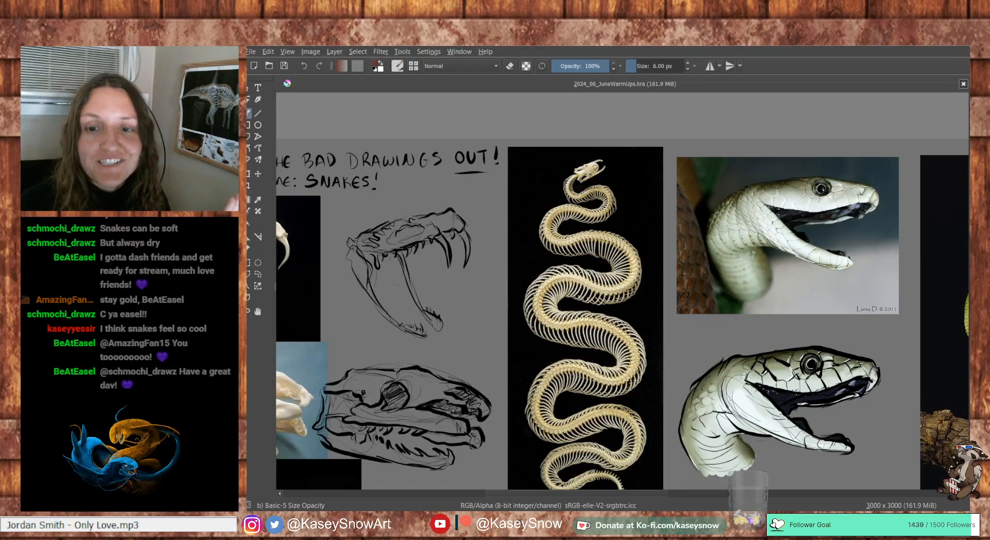
# Switch to the browser and watch the Gaboon viper Short and the "Gaboon viper facts!" video to examine the snake's movement, then return to Krita
pyautogui.hotkey('alt', 'Tab')
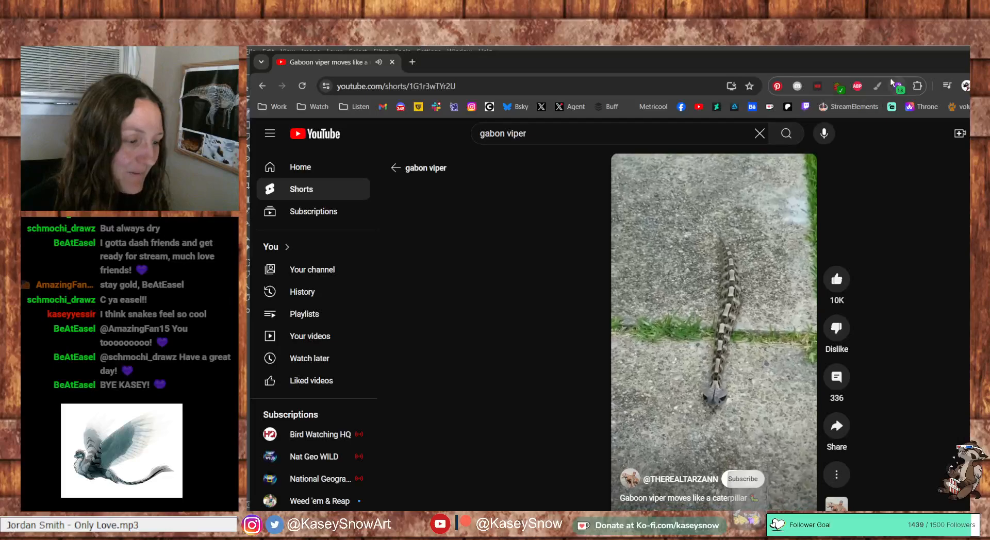
pyautogui.moveTo(890, 67); pyautogui.dragTo(897, 49)
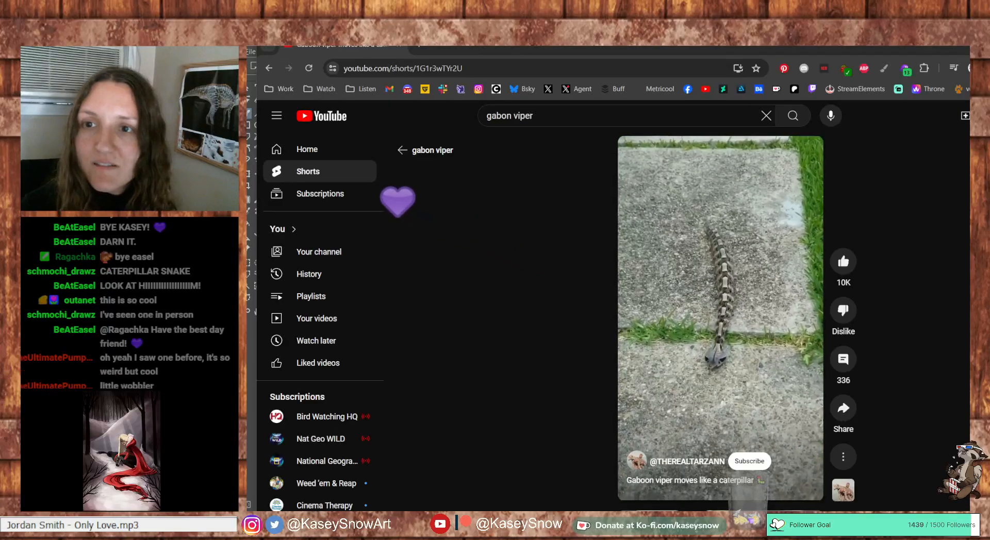
pyautogui.hotkey('alt', 'Tab')
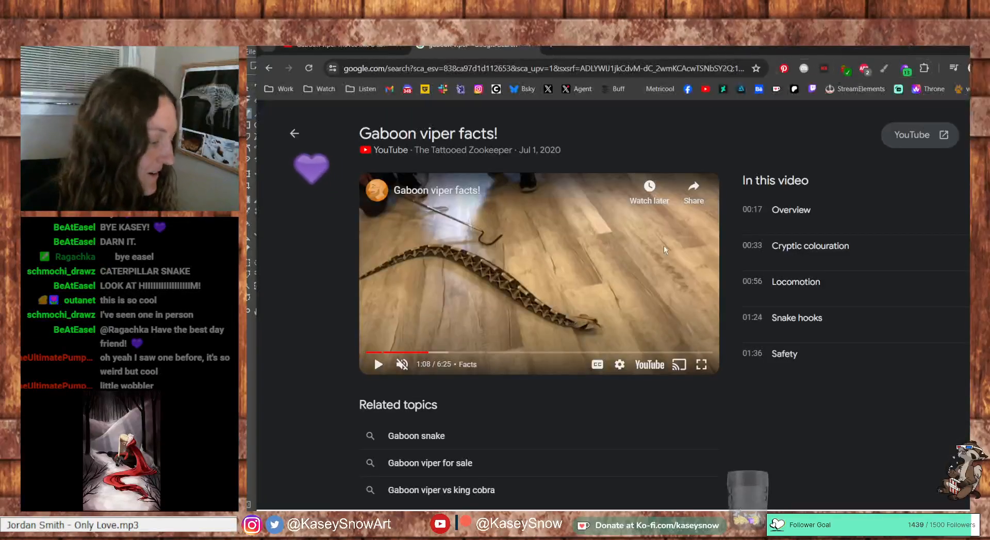
pyautogui.click(377, 366)
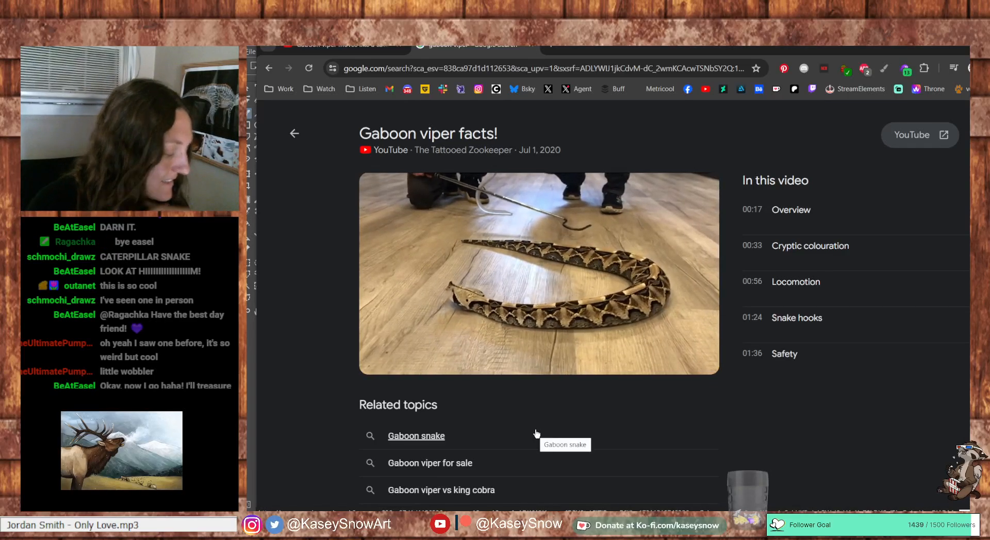
pyautogui.click(640, 360)
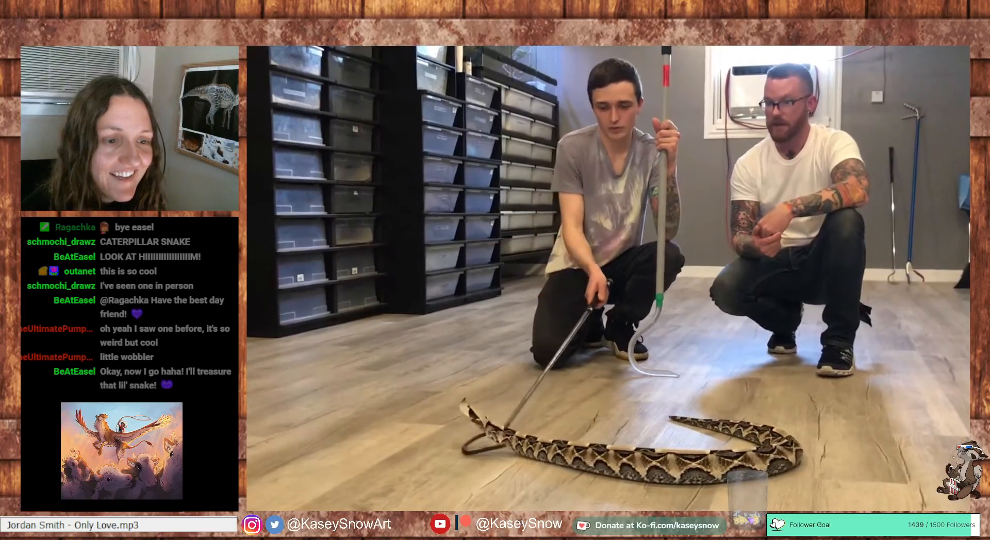
pyautogui.moveTo(643, 449)
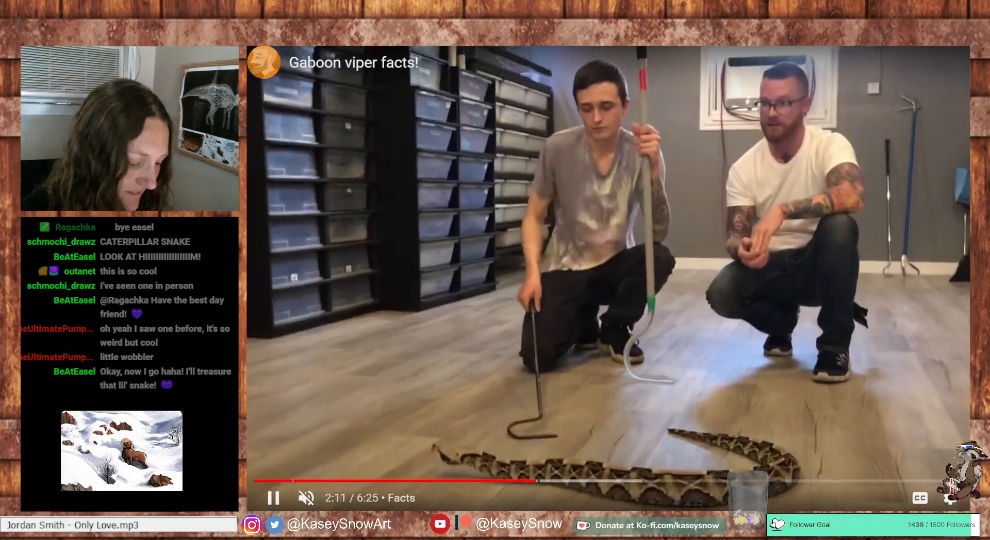
pyautogui.click(595, 53)
pyautogui.press('ctrl+super+Left')
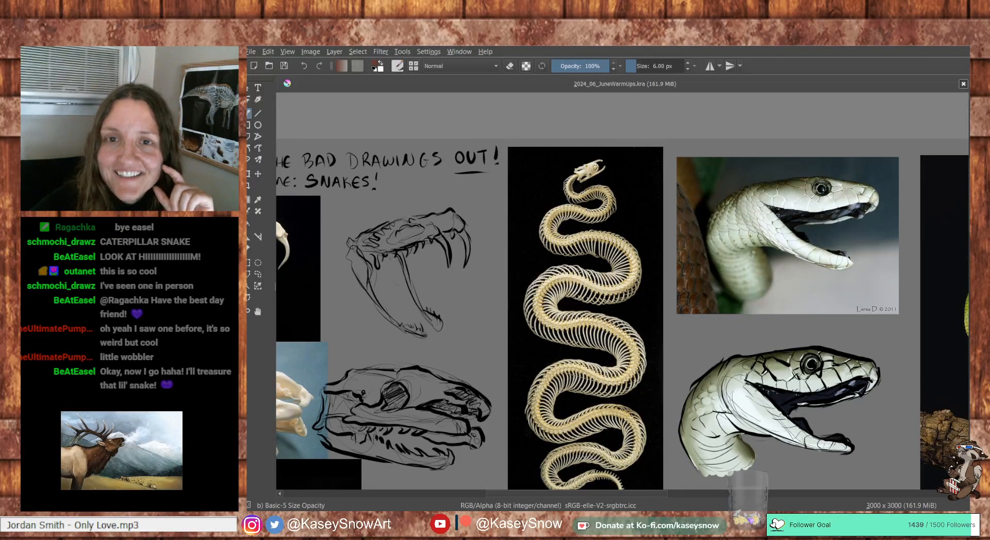
# Bring the Tumblr Gaboon viper photo over the canvas, examine the snake's shape and back pattern, and move it away
pyautogui.moveTo(737, 507); pyautogui.dragTo(598, 96)
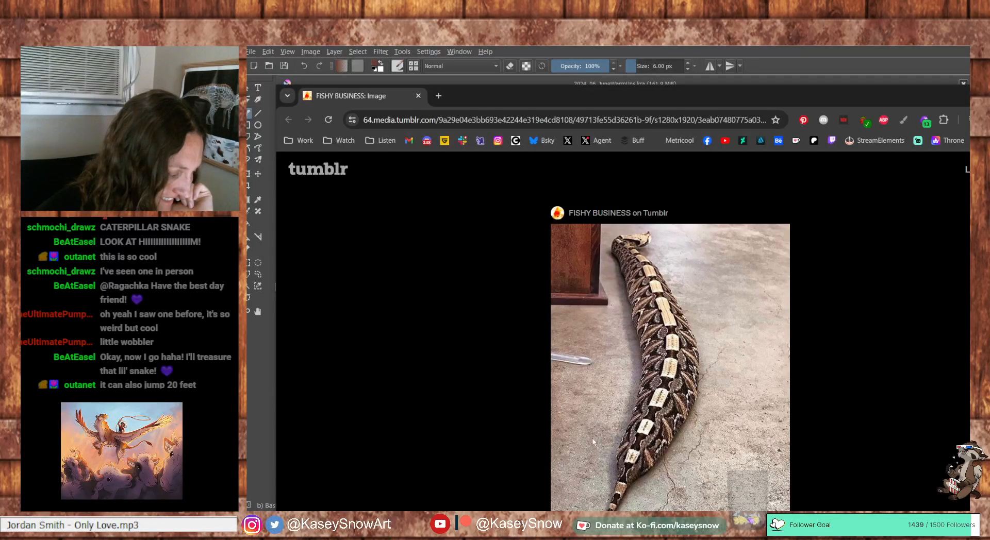
pyautogui.scroll(-1, 648, 428)
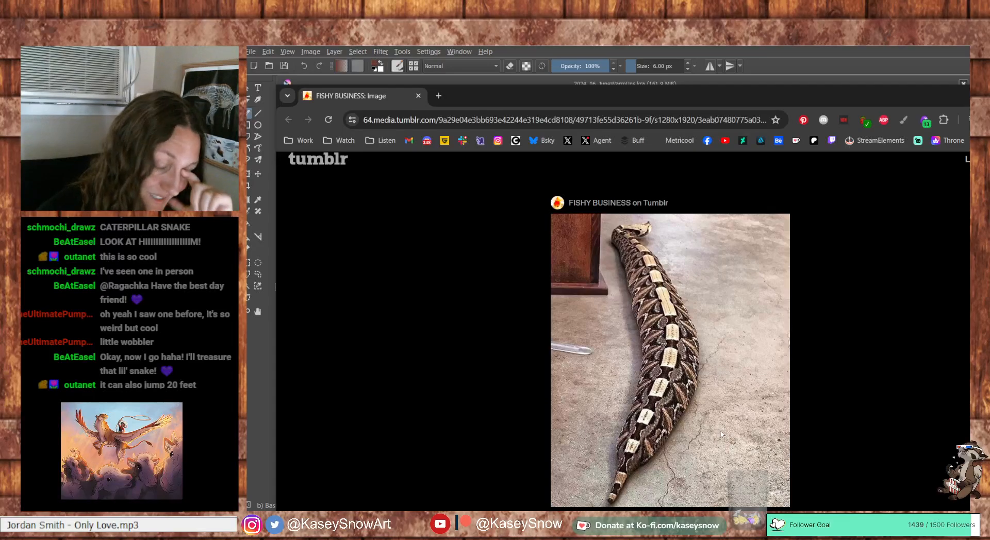
pyautogui.moveTo(374, 99); pyautogui.dragTo(985, 93)
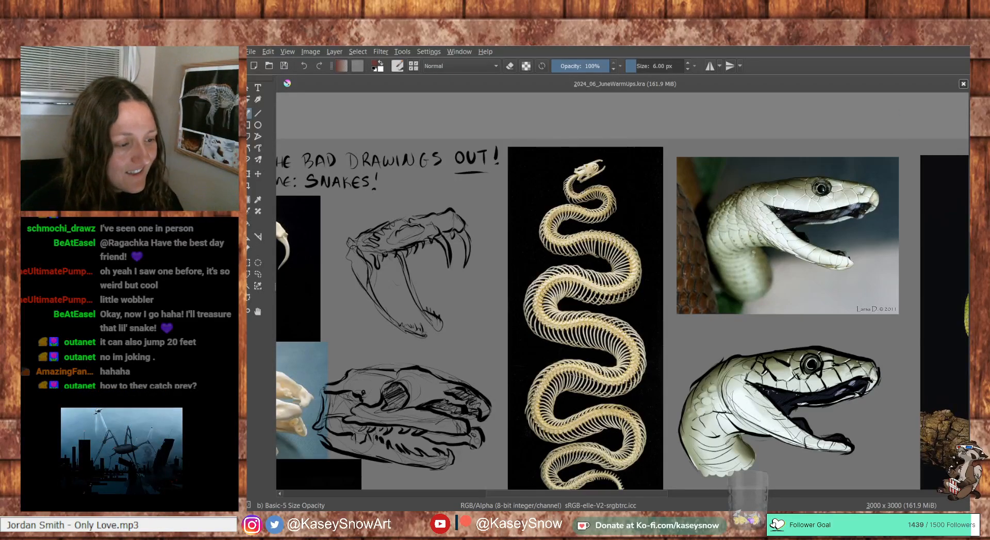
# Shade the reddish-brown bands on the banded snake's body loop with a sampled brown and a 14 px brush
pyautogui.scroll(-5, 810, 294)
pyautogui.moveTo(729, 343); pyautogui.dragTo(636, 318)
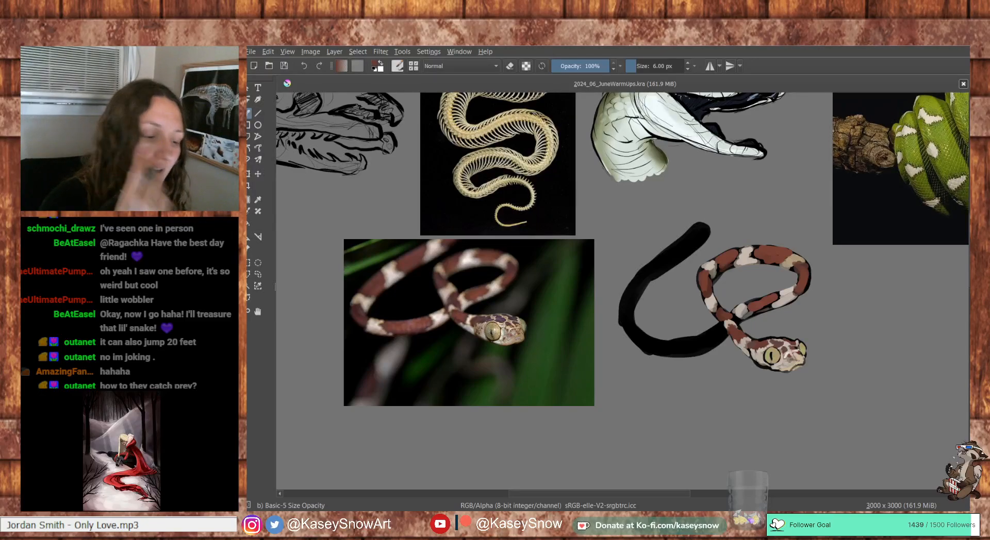
pyautogui.moveTo(969, 289); pyautogui.dragTo(969, 289)
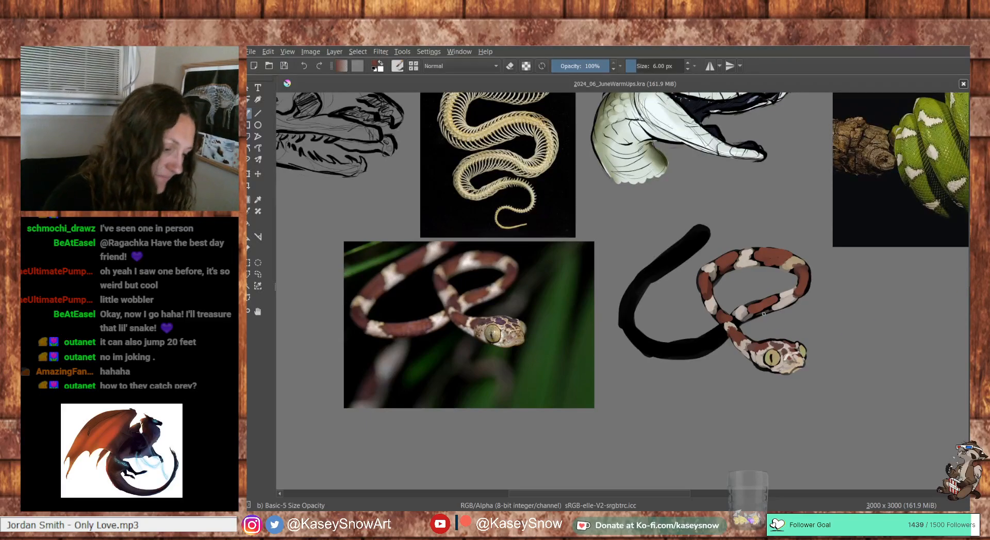
pyautogui.keyDown('ctrl'); pyautogui.click(765, 304); pyautogui.keyUp('ctrl')
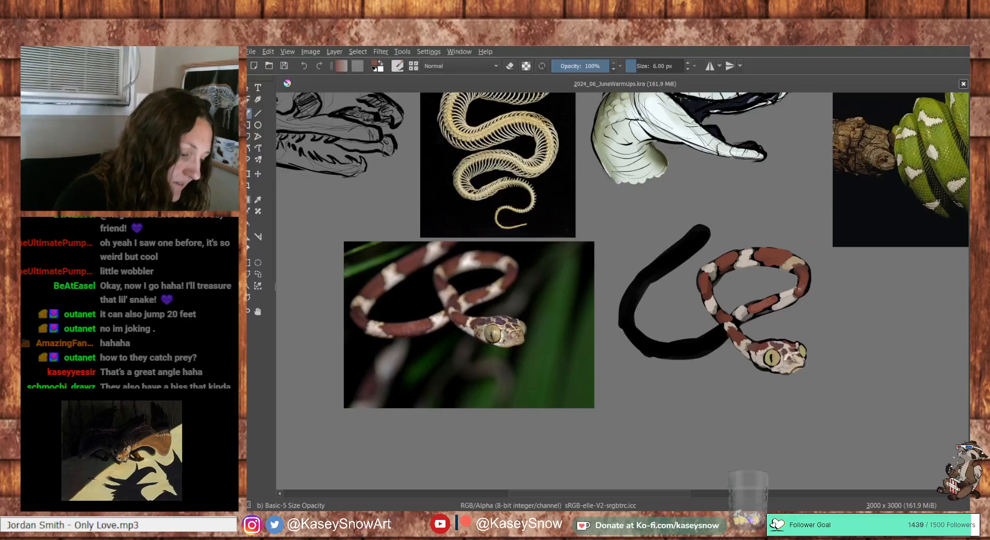
pyautogui.moveTo(780, 251); pyautogui.dragTo(769, 254)
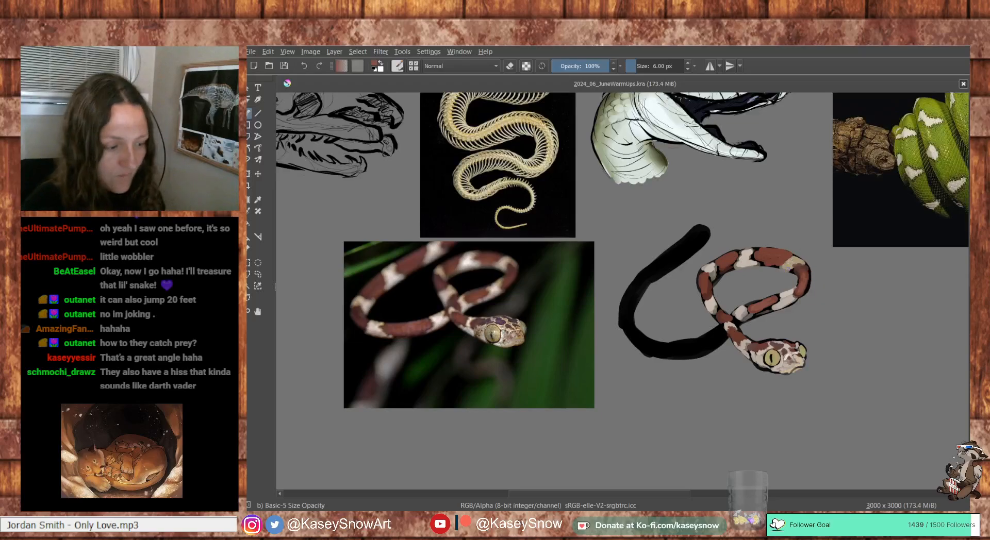
pyautogui.hotkey('ctrl', 'z')
pyautogui.press(']')
pyautogui.press(']')
pyautogui.press(']')
pyautogui.press(']')
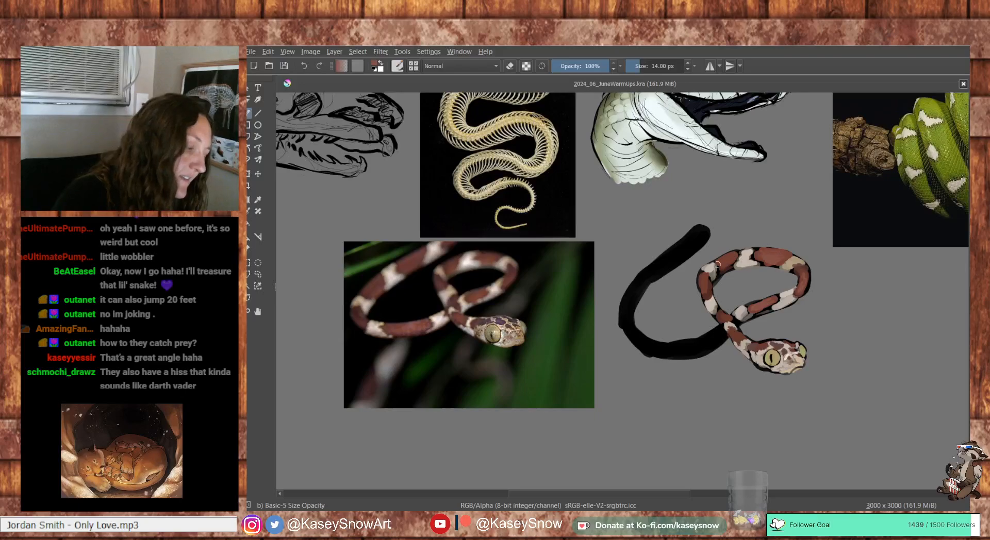
pyautogui.moveTo(722, 263); pyautogui.dragTo(704, 290)
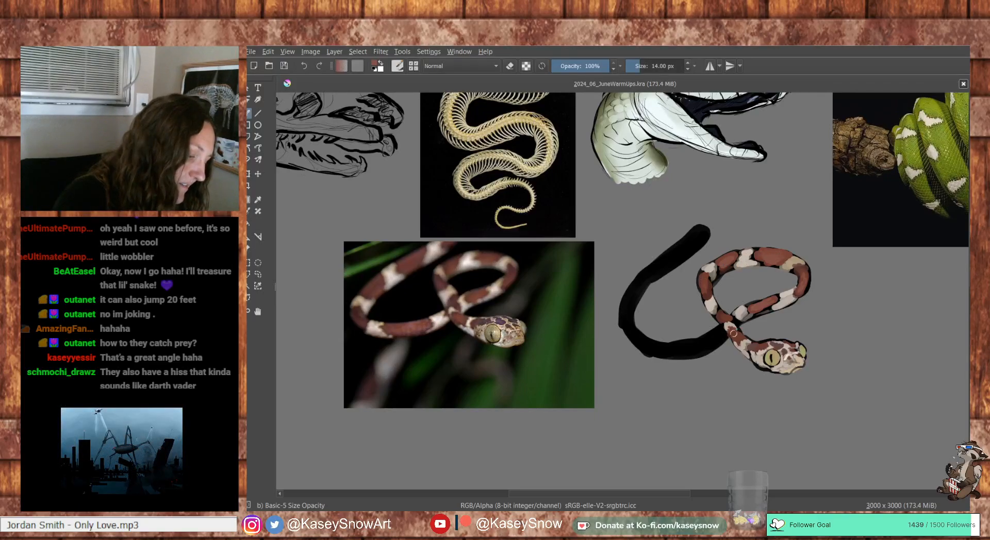
# Refine the bands on the neck and body crossing with sampled pale and reddish-brown colors using an 8 px brush
pyautogui.press('[')
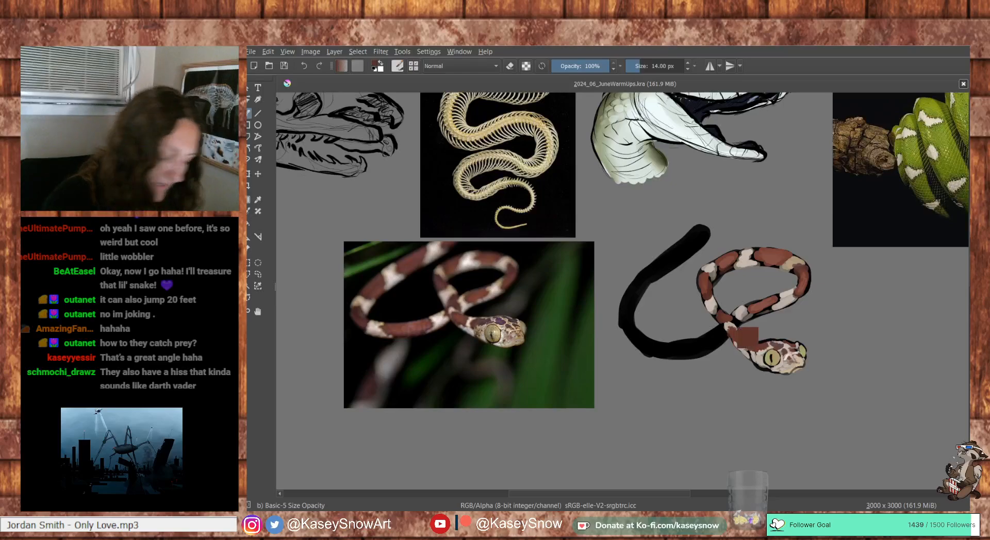
pyautogui.press('[')
pyautogui.press('[')
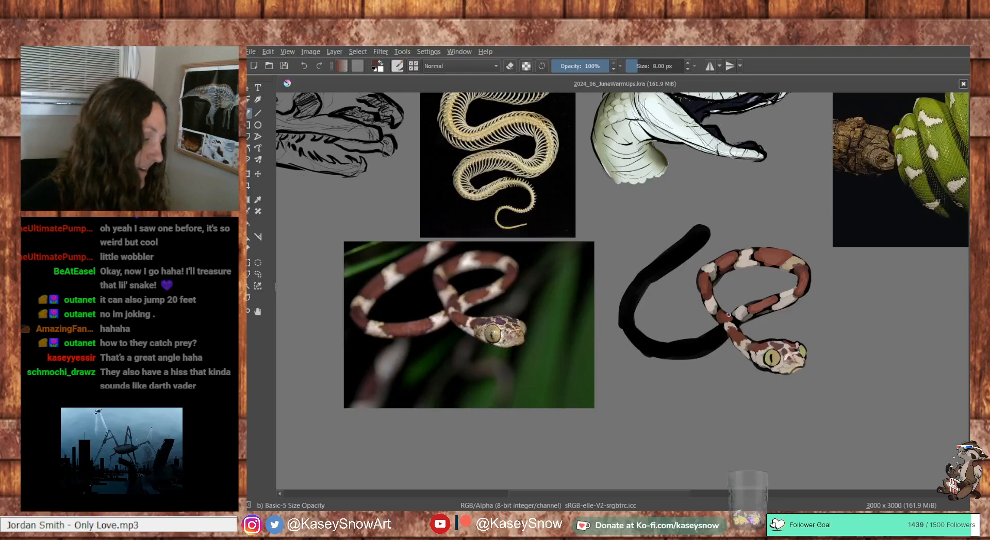
pyautogui.keyDown('ctrl'); pyautogui.click(713, 300); pyautogui.keyUp('ctrl')
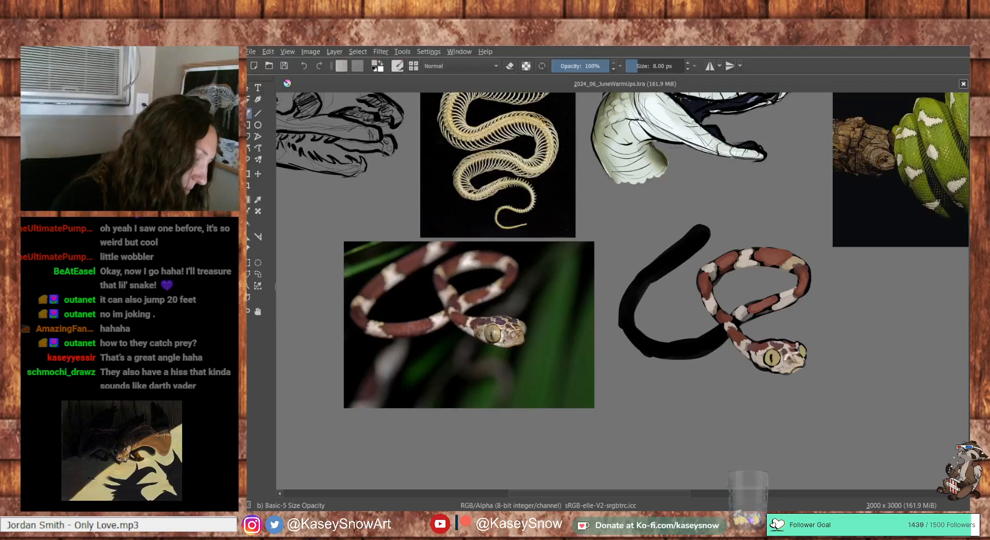
pyautogui.keyDown('ctrl'); pyautogui.click(719, 316); pyautogui.keyUp('ctrl')
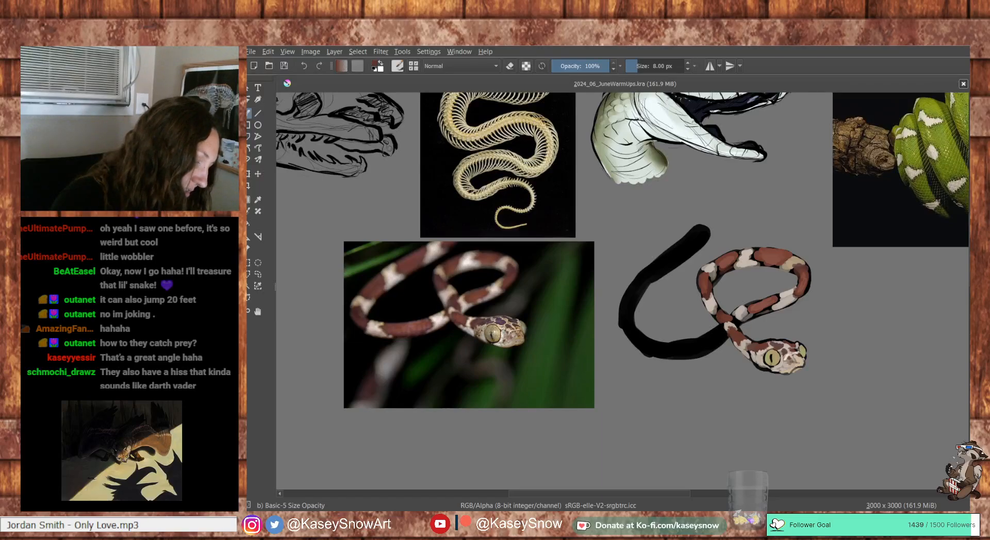
pyautogui.press('x')
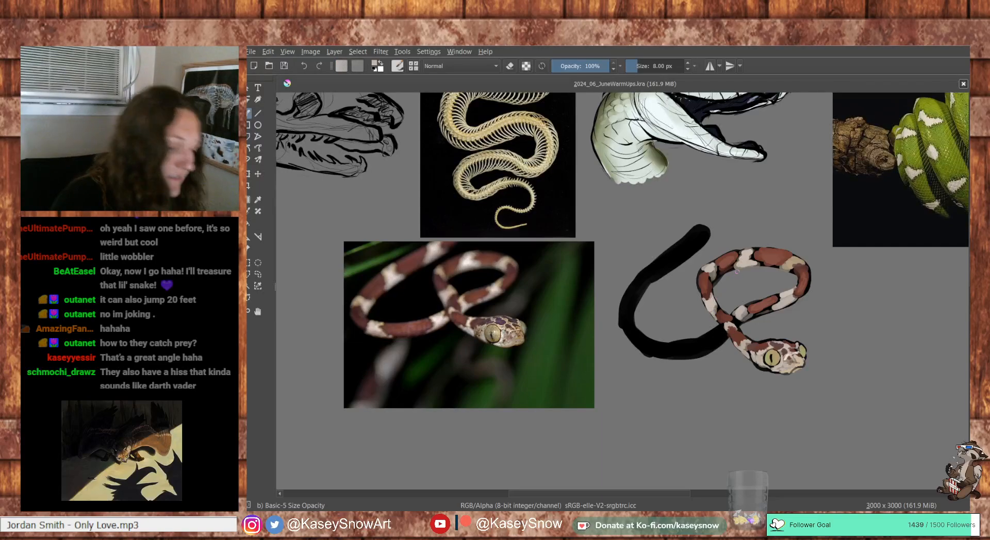
pyautogui.keyDown('ctrl'); pyautogui.click(719, 317); pyautogui.keyUp('ctrl')
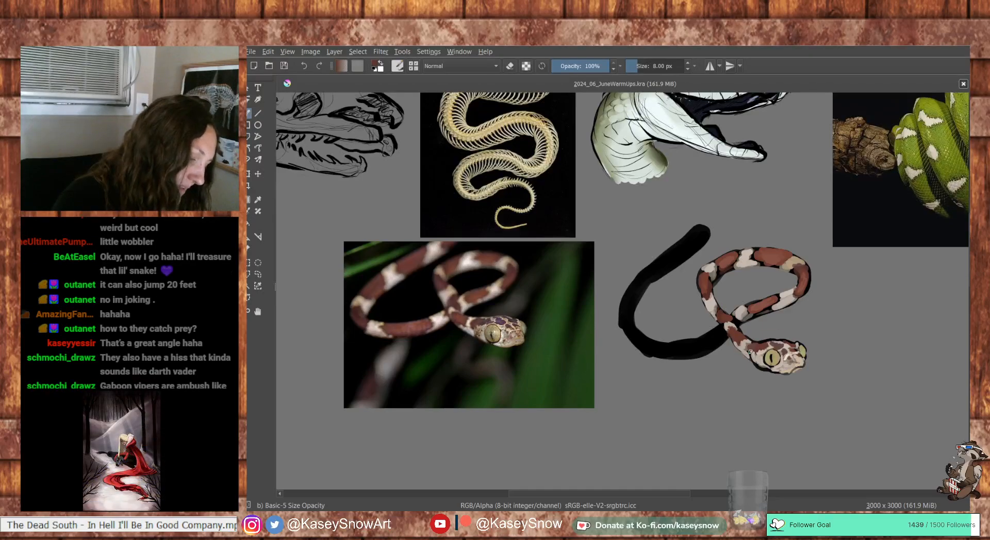
# Touch up the pale and reddish-brown bands on the lower stretch of the body loop near the crossing, undoing unwanted strokes
pyautogui.click(764, 322)
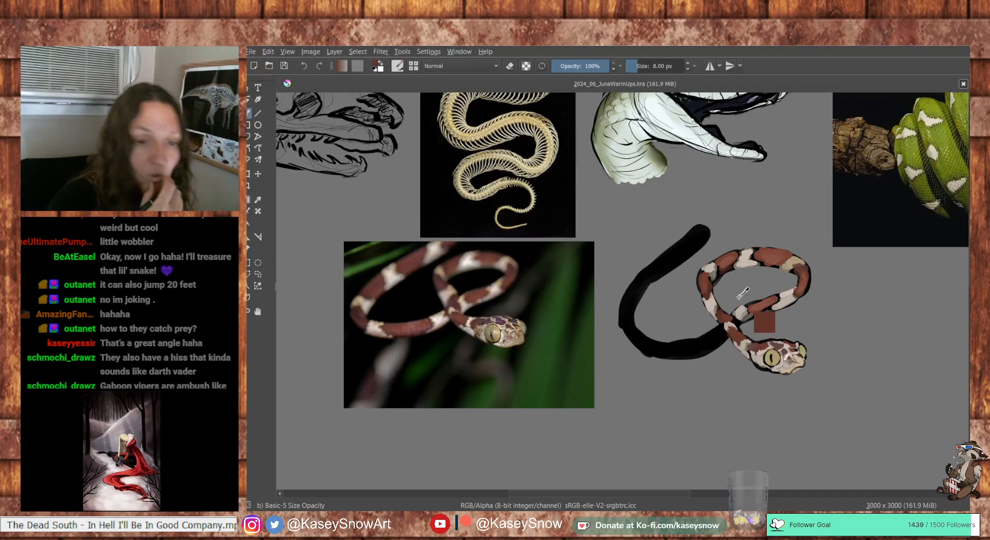
pyautogui.hotkey('ctrl', 'z')
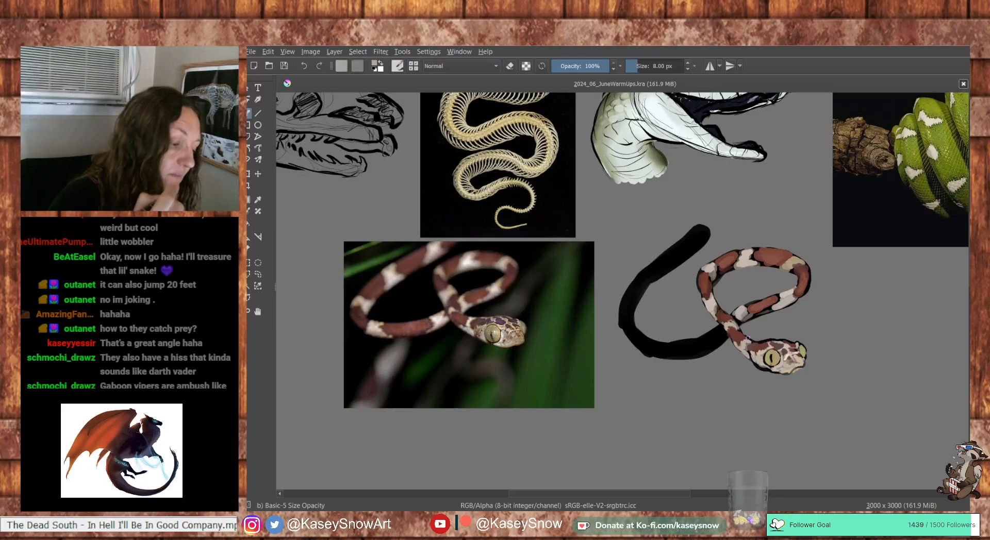
pyautogui.keyDown('ctrl'); pyautogui.click(729, 316); pyautogui.keyUp('ctrl')
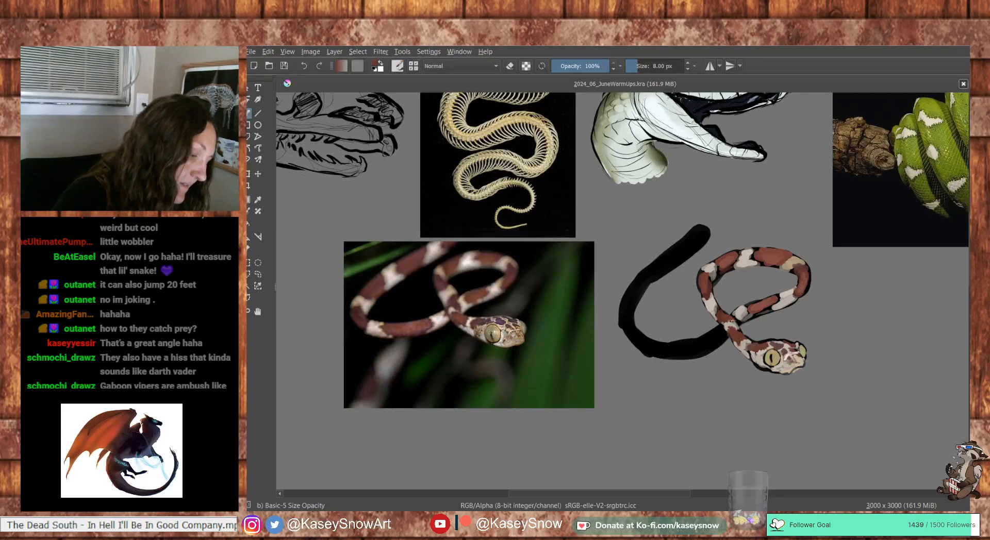
pyautogui.keyDown('ctrl'); pyautogui.click(757, 309); pyautogui.keyUp('ctrl')
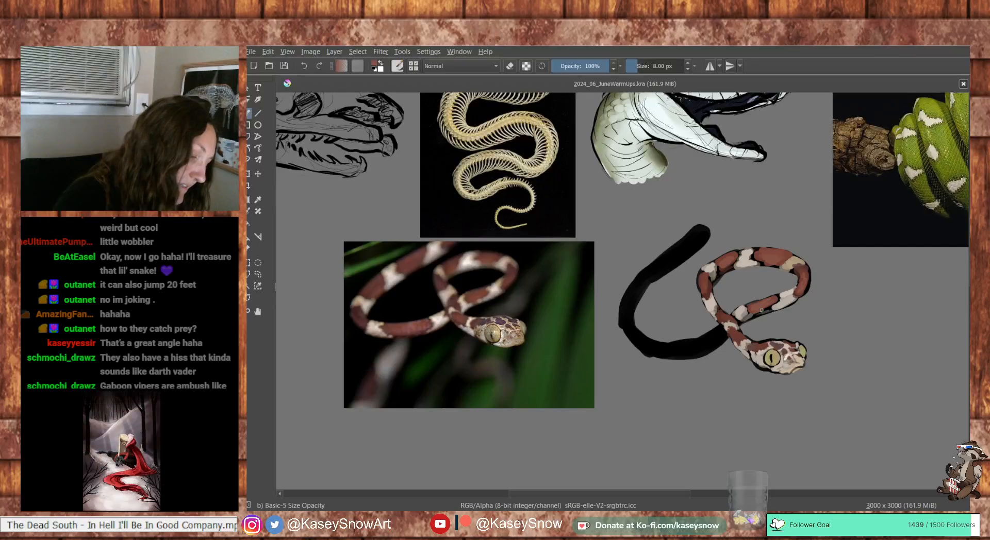
pyautogui.moveTo(762, 313); pyautogui.dragTo(775, 308)
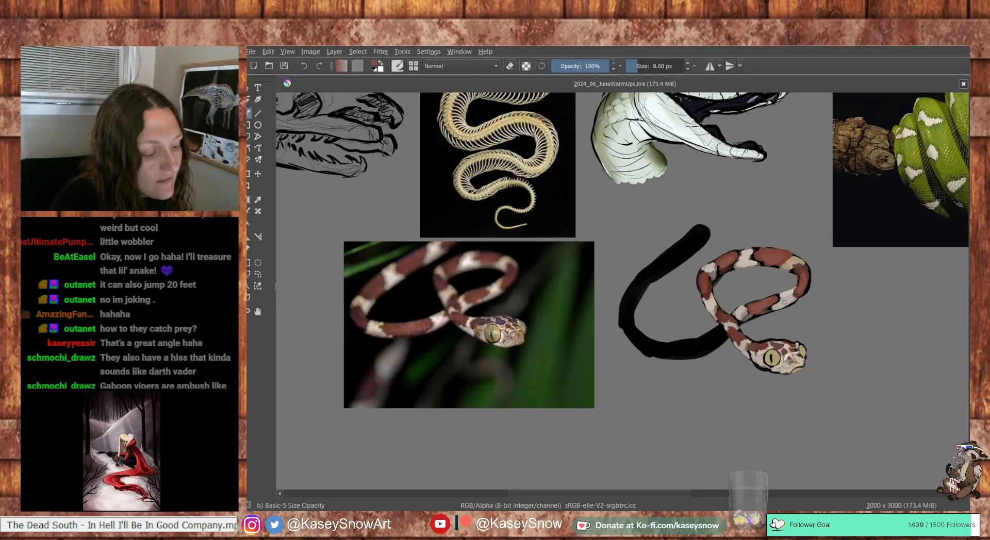
pyautogui.hotkey('ctrl', 'z')
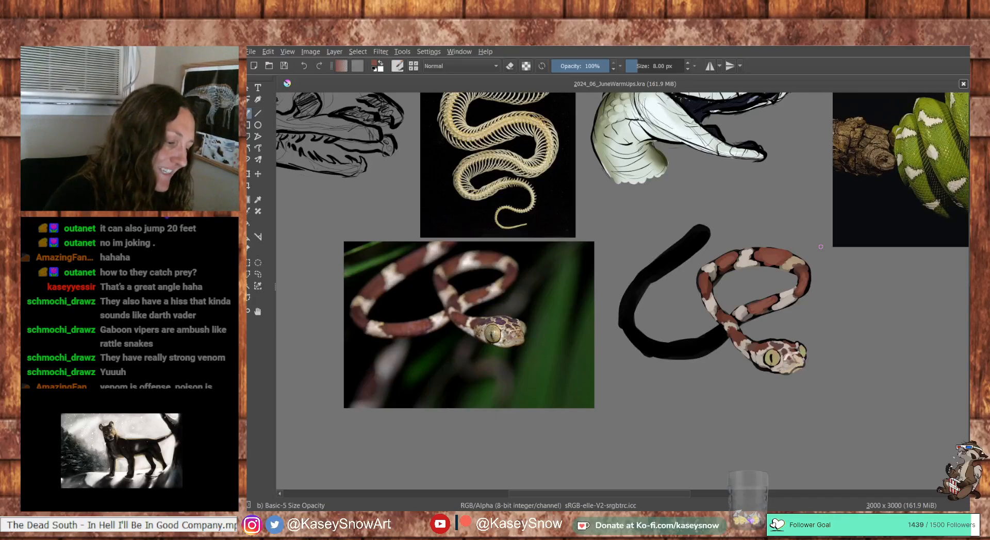
# Refine the bands along the upper and outer curve of the body loop with sampled pale, tan and brown colors at 8 px
pyautogui.keyDown('ctrl'); pyautogui.click(771, 251); pyautogui.keyUp('ctrl')
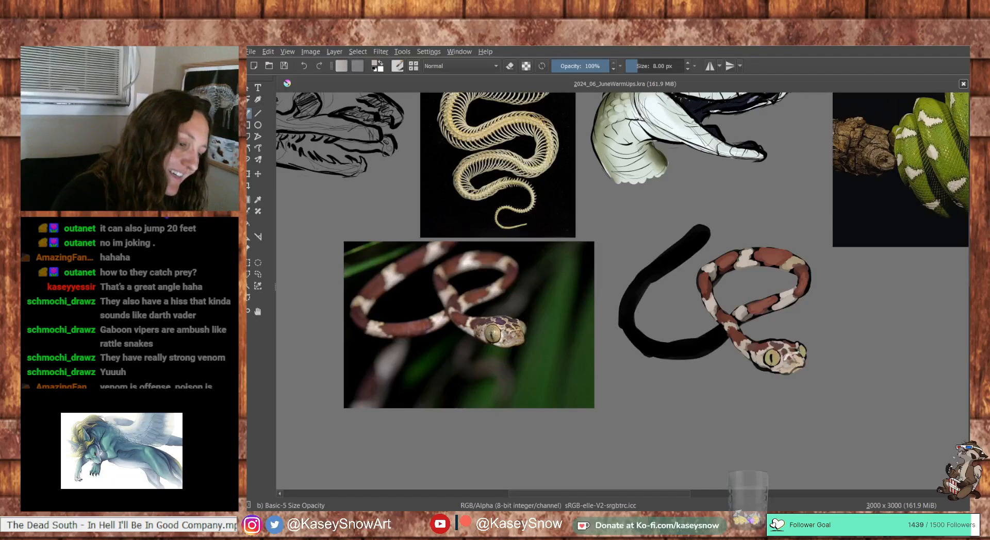
pyautogui.keyDown('ctrl'); pyautogui.click(752, 268); pyautogui.keyUp('ctrl')
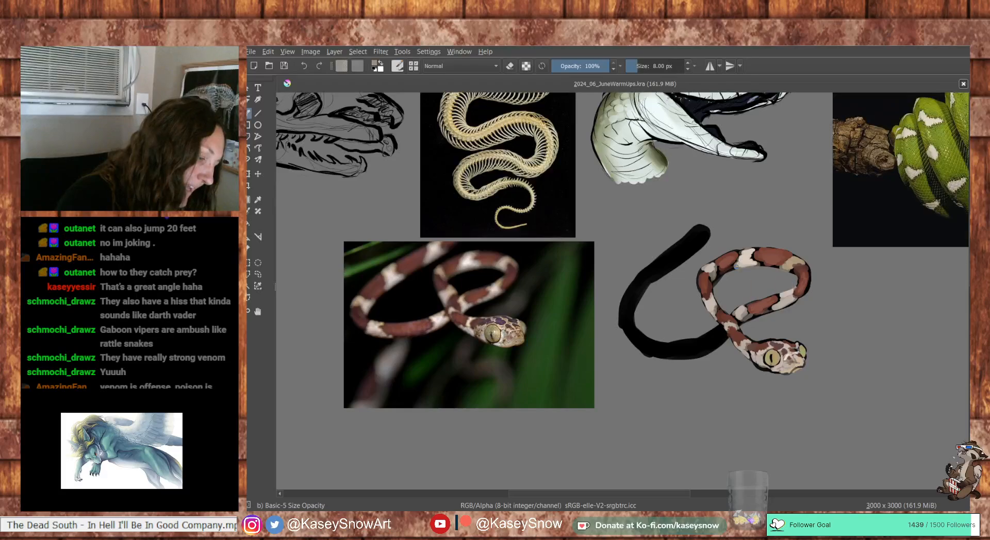
pyautogui.keyDown('ctrl'); pyautogui.click(773, 272); pyautogui.keyUp('ctrl')
pyautogui.keyDown('ctrl'); pyautogui.click(801, 270); pyautogui.keyUp('ctrl')
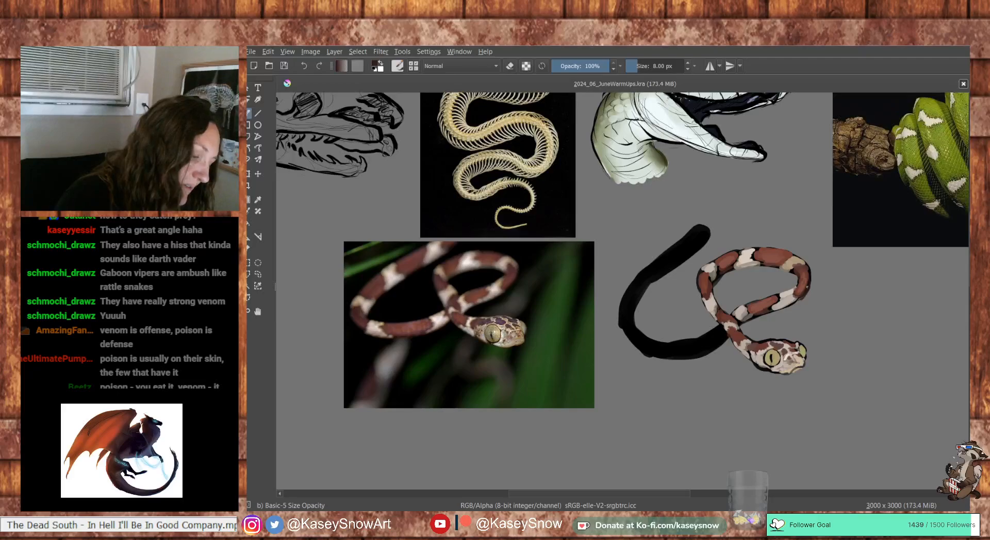
pyautogui.keyDown('ctrl'); pyautogui.click(791, 266); pyautogui.keyUp('ctrl')
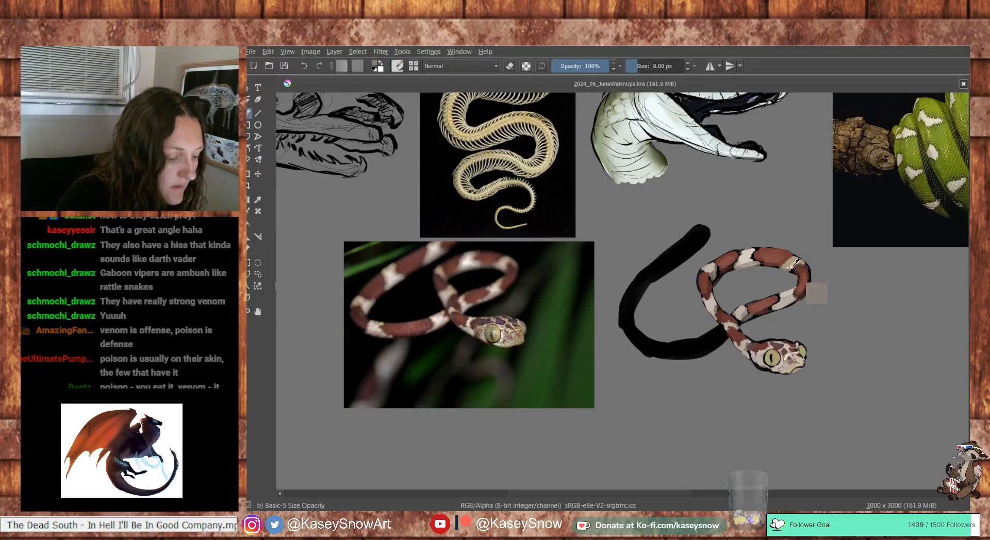
pyautogui.keyDown('ctrl'); pyautogui.click(798, 258); pyautogui.keyUp('ctrl')
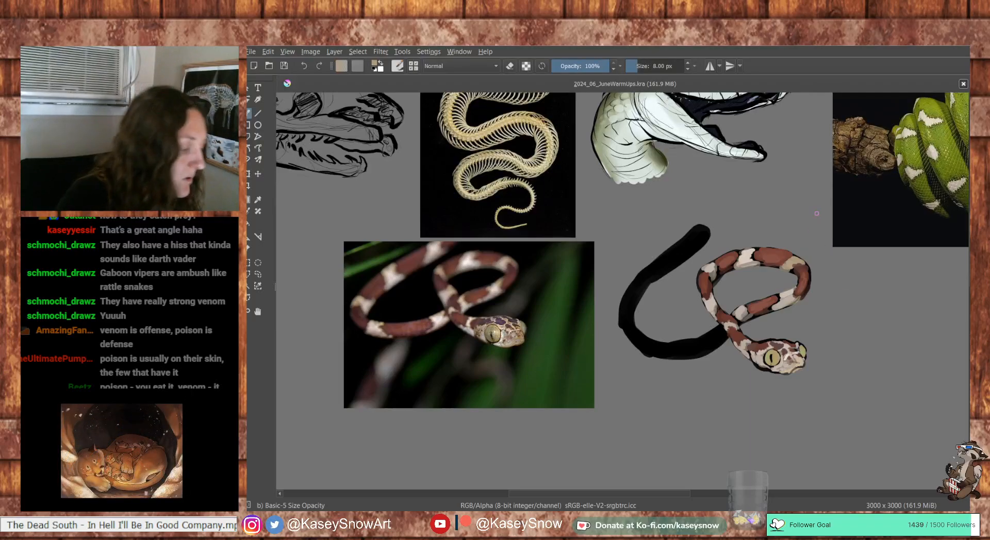
pyautogui.keyDown('ctrl'); pyautogui.click(812, 281); pyautogui.keyUp('ctrl')
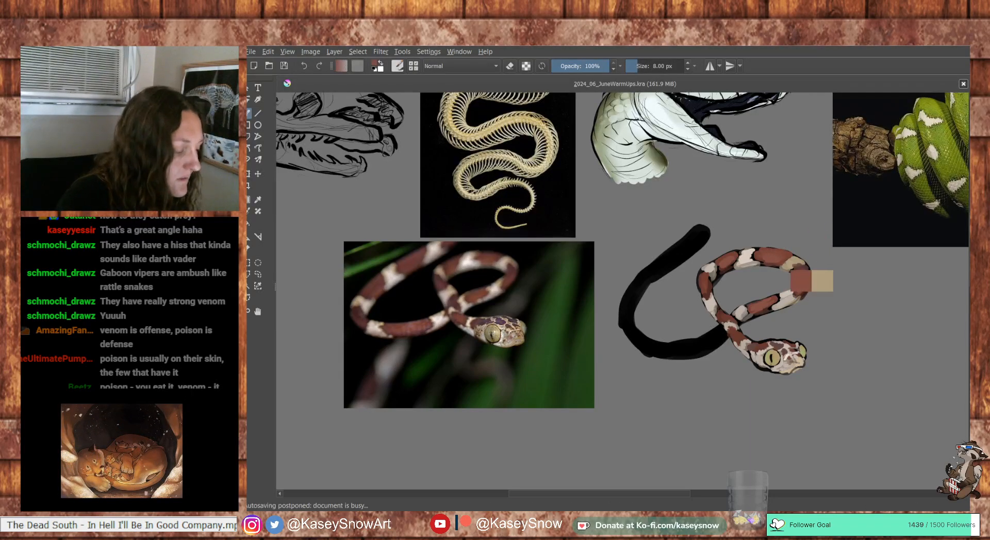
# Paint a pale band and a long reddish-brown band on the black body section just past the crossing, using sampled colors
pyautogui.keyDown('ctrl'); pyautogui.click(741, 312); pyautogui.keyUp('ctrl')
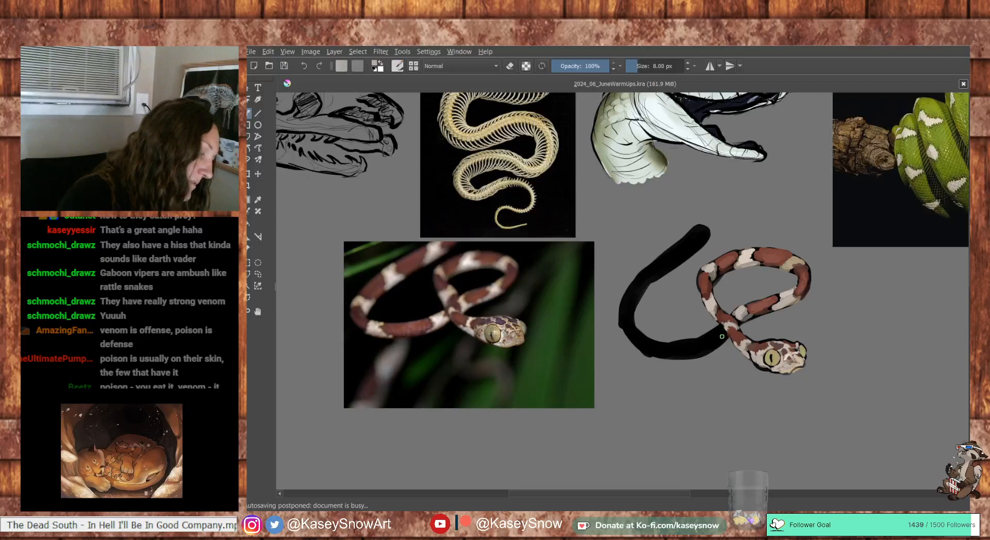
pyautogui.keyDown('ctrl'); pyautogui.click(765, 345); pyautogui.keyUp('ctrl')
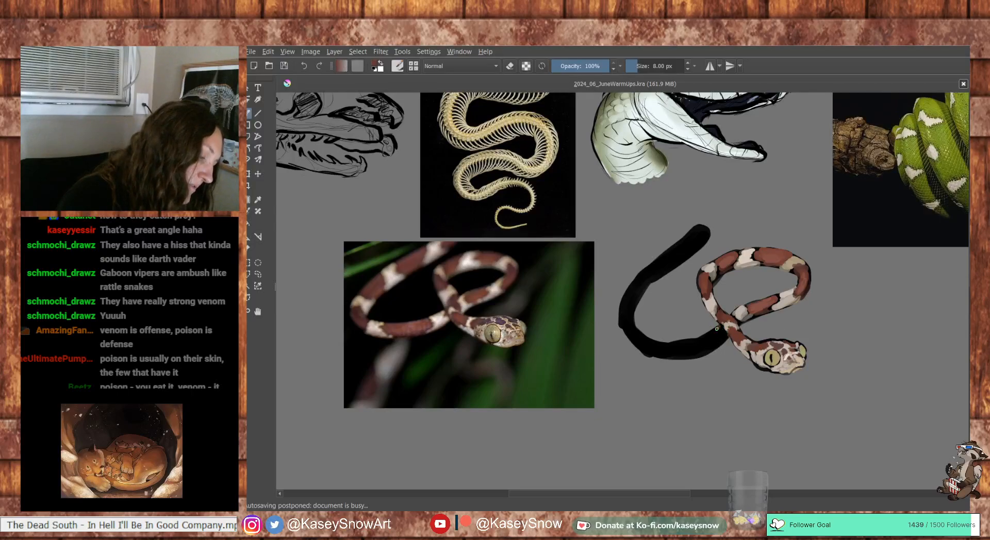
pyautogui.keyDown('ctrl'); pyautogui.click(720, 329); pyautogui.keyUp('ctrl')
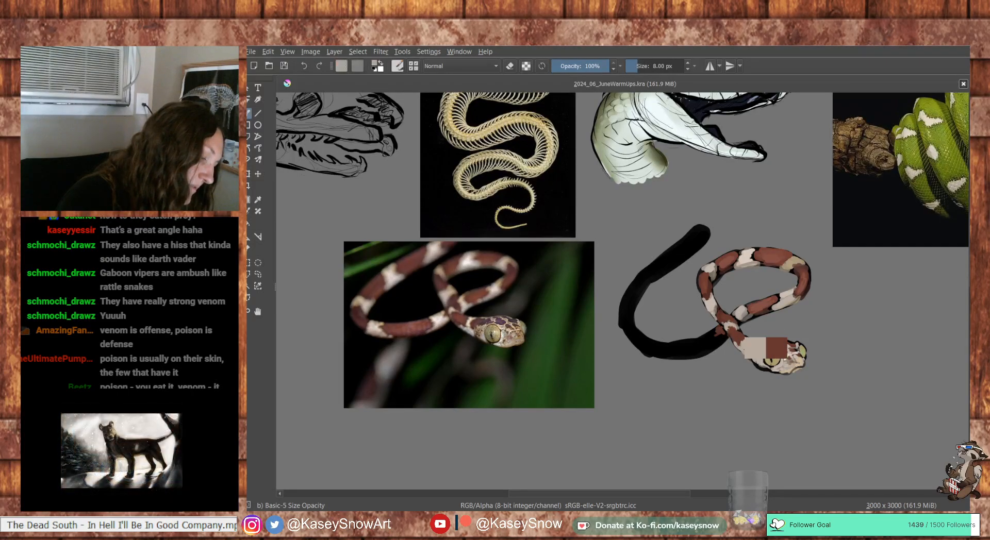
pyautogui.moveTo(711, 334)
pyautogui.mouseDown()
pyautogui.moveTo(703, 339)
pyautogui.moveTo(720, 334)
pyautogui.moveTo(719, 349)
pyautogui.mouseUp()
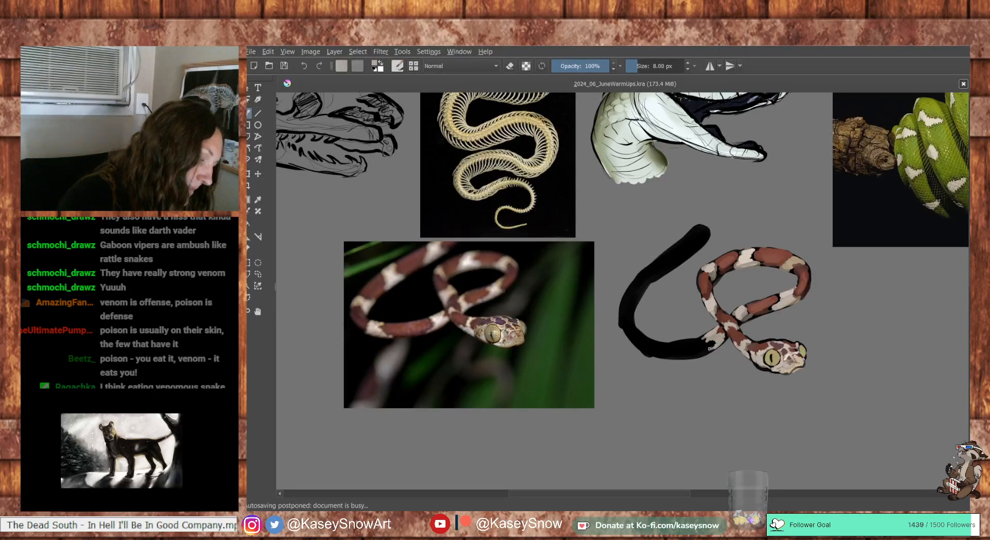
pyautogui.keyDown('ctrl'); pyautogui.click(728, 324); pyautogui.keyUp('ctrl')
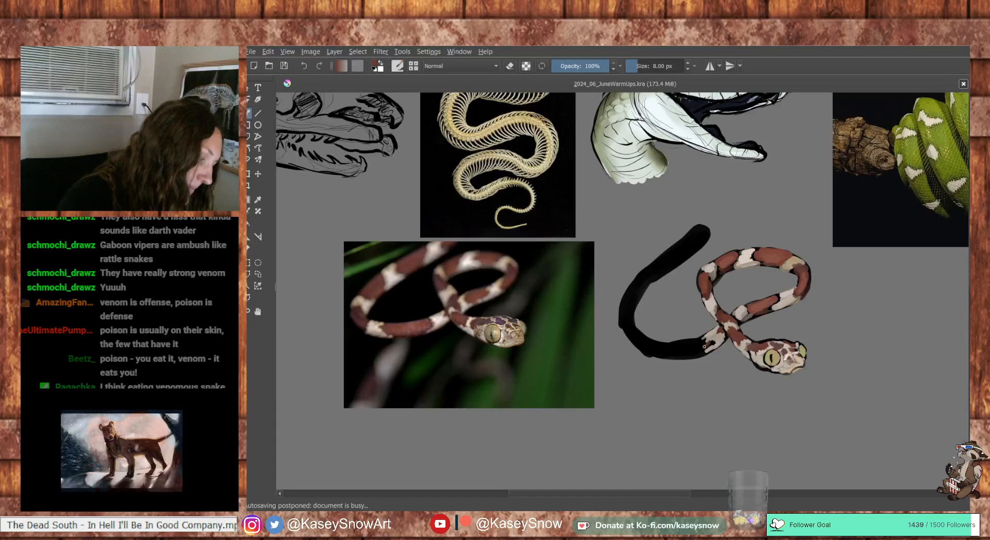
pyautogui.moveTo(708, 346); pyautogui.dragTo(662, 349)
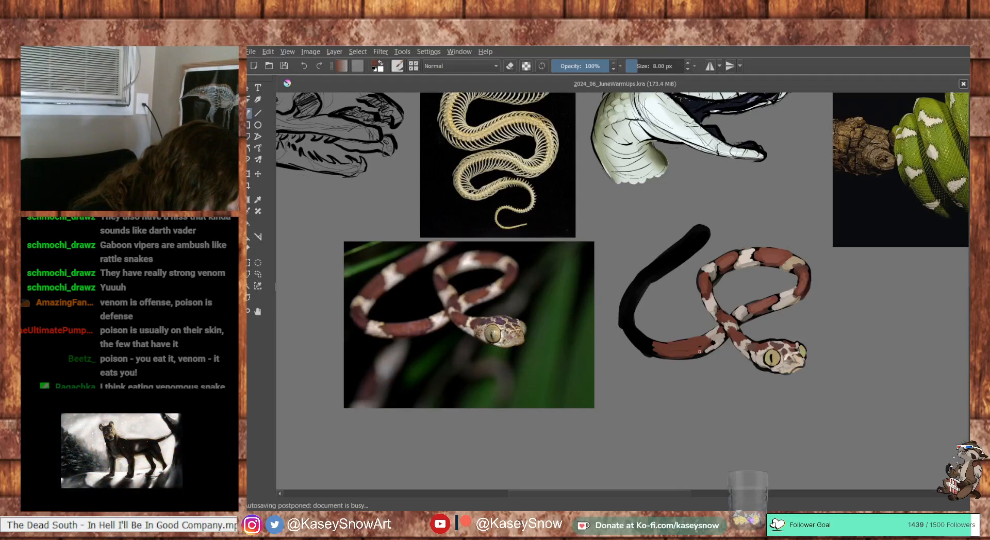
# Add pale bands at intervals along the remaining black body section up to its end, using a sampled pale color
pyautogui.keyDown('ctrl'); pyautogui.click(708, 335); pyautogui.keyUp('ctrl')
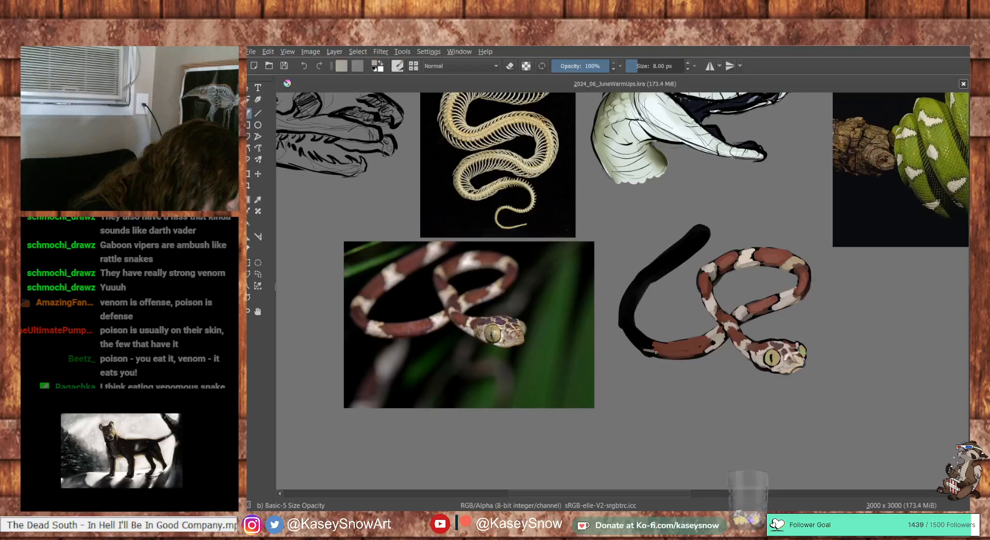
pyautogui.moveTo(638, 346); pyautogui.dragTo(652, 340)
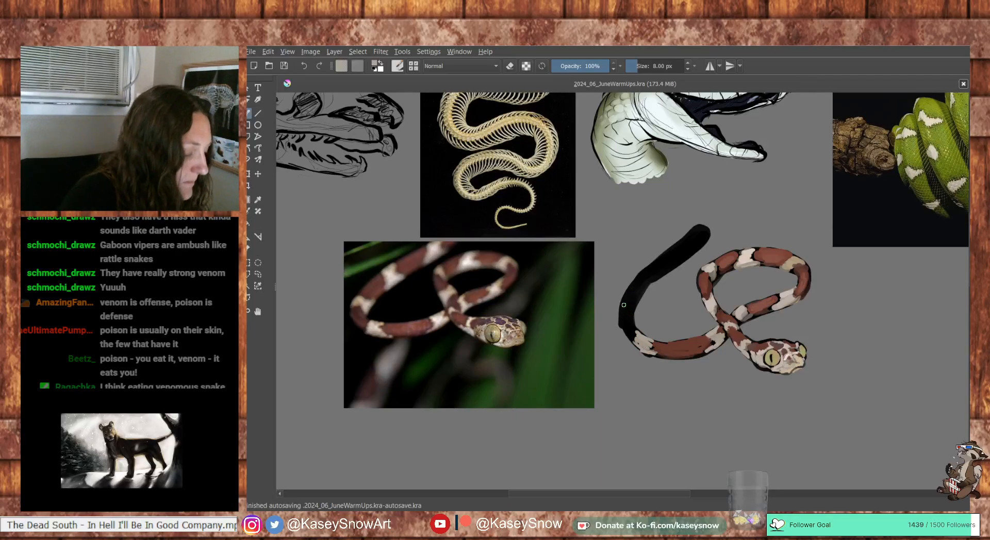
pyautogui.moveTo(621, 308)
pyautogui.mouseDown()
pyautogui.moveTo(665, 264)
pyautogui.moveTo(653, 267)
pyautogui.mouseUp()
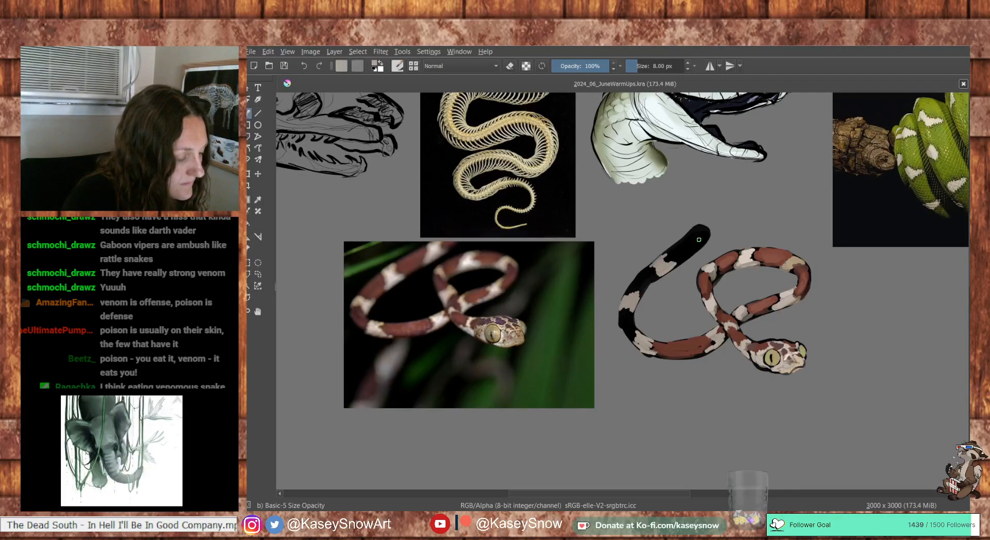
pyautogui.moveTo(702, 246); pyautogui.dragTo(692, 240)
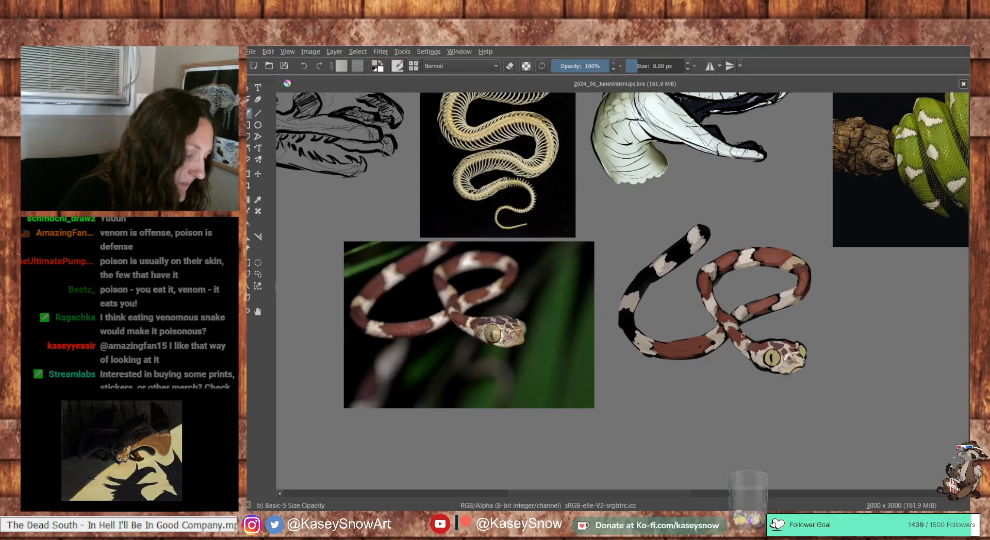
# Refine the body's outline and band shading with sampled black and brown colors, erasing stray paint along the edges
pyautogui.keyDown('ctrl'); pyautogui.click(722, 275); pyautogui.keyUp('ctrl')
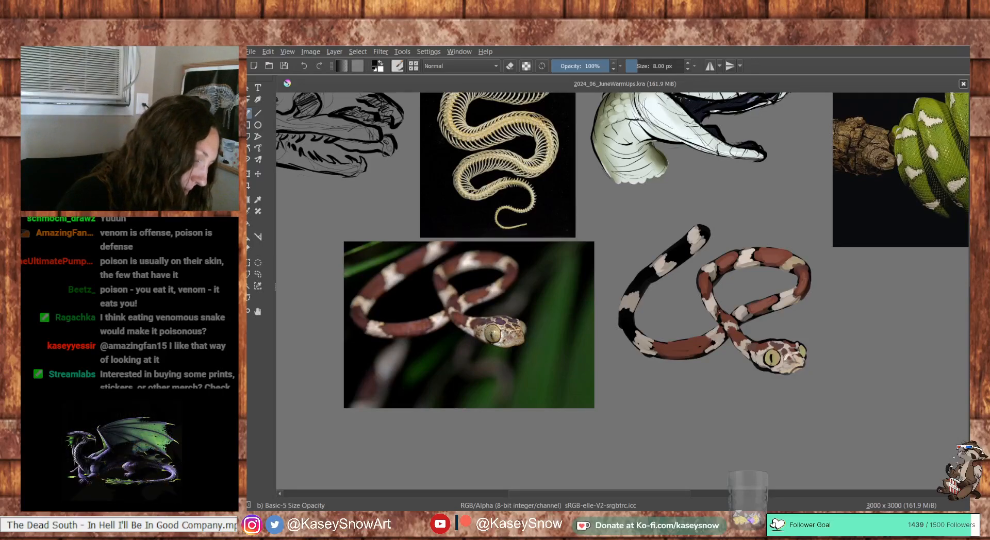
pyautogui.keyDown('ctrl'); pyautogui.click(722, 272); pyautogui.keyUp('ctrl')
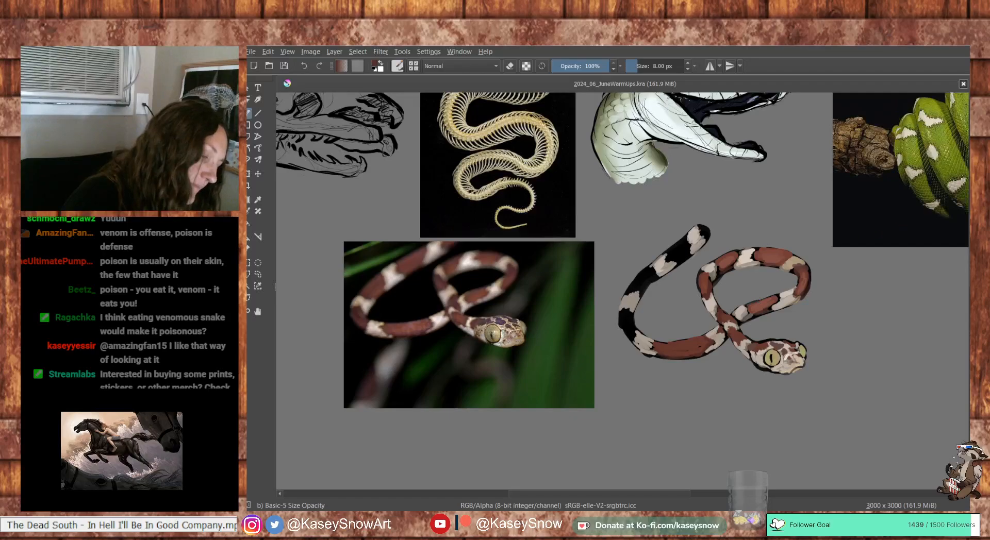
pyautogui.keyDown('ctrl'); pyautogui.click(808, 264); pyautogui.keyUp('ctrl')
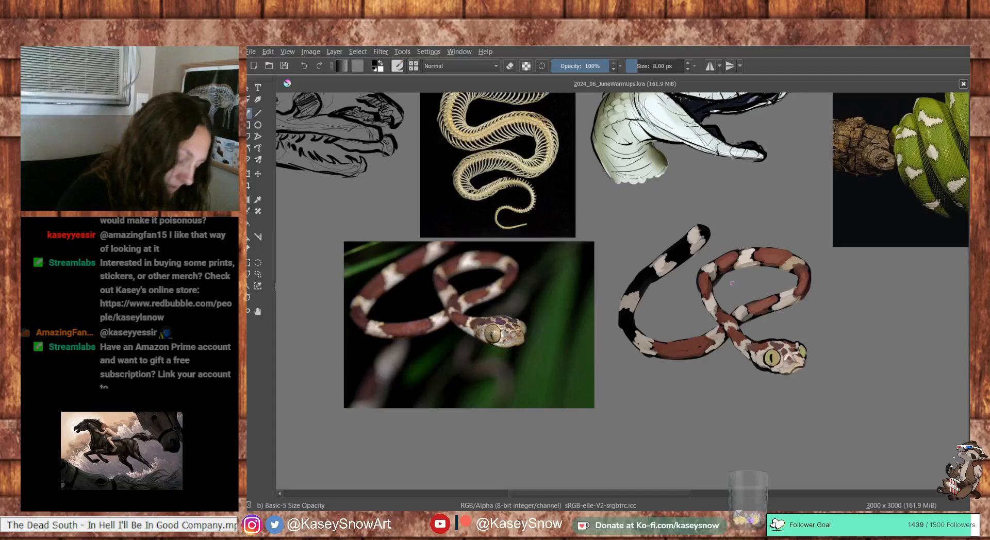
pyautogui.press('e')
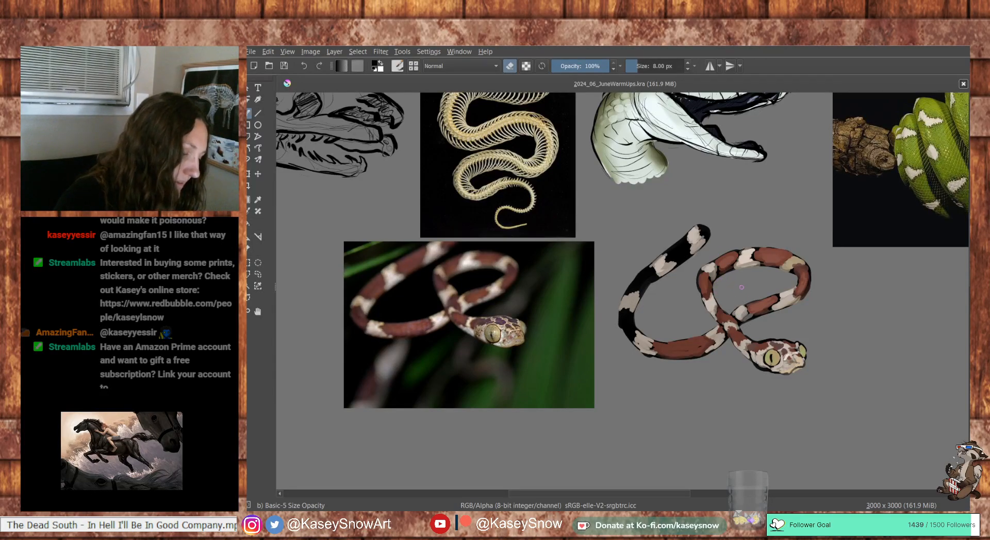
pyautogui.press('e')
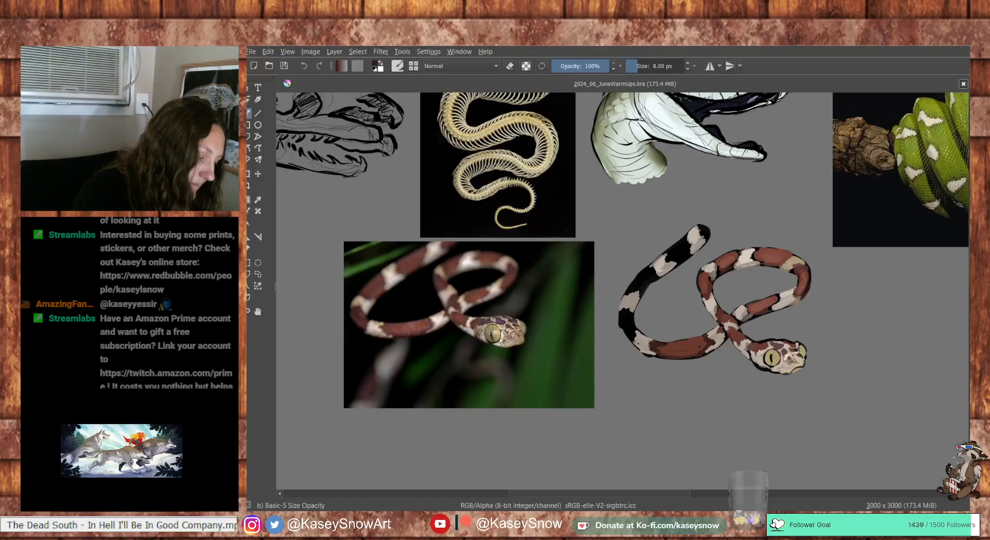
pyautogui.press('e')
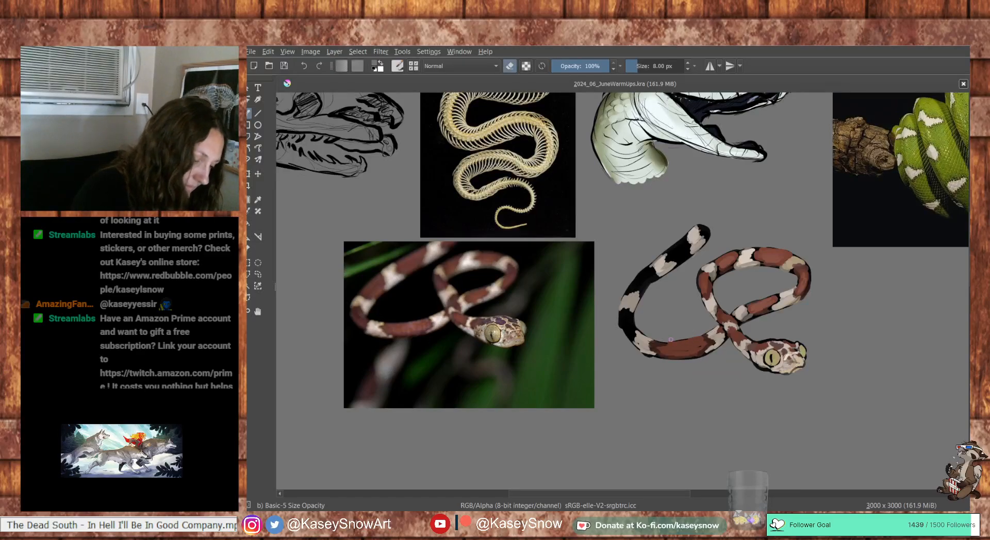
pyautogui.press('e')
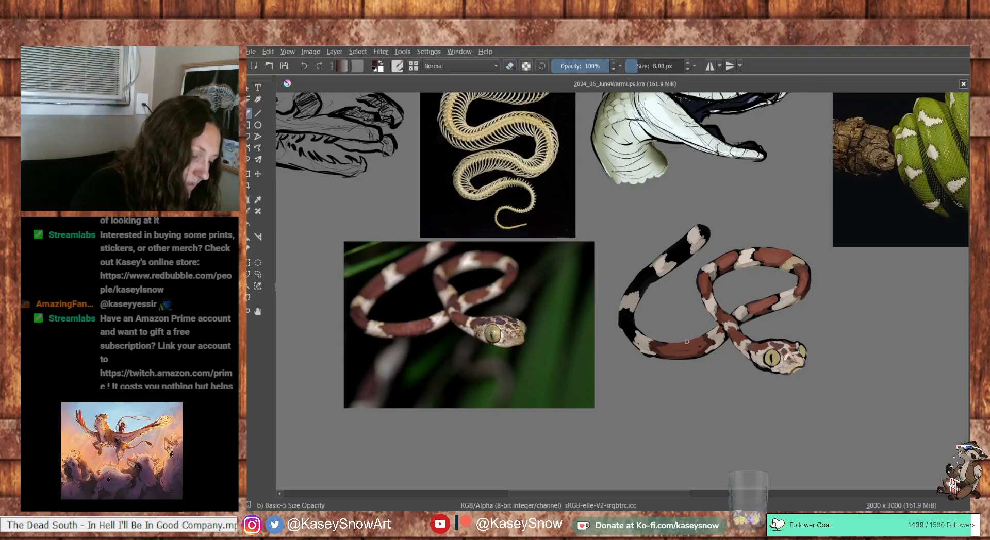
# Touch up the pale band at the far end of the long reddish-brown band with sampled pale and dark colors
pyautogui.keyDown('ctrl'); pyautogui.click(652, 350); pyautogui.keyUp('ctrl')
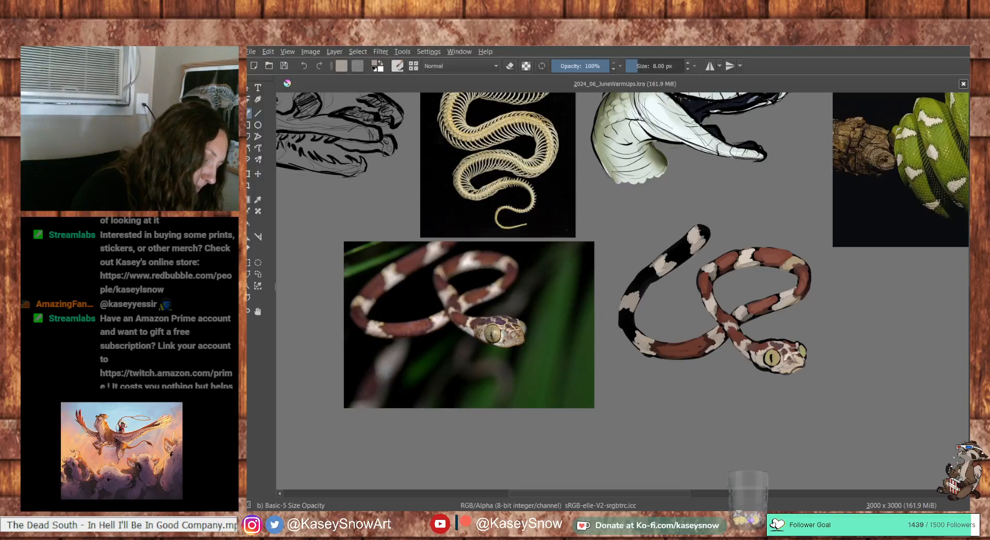
pyautogui.click(651, 351)
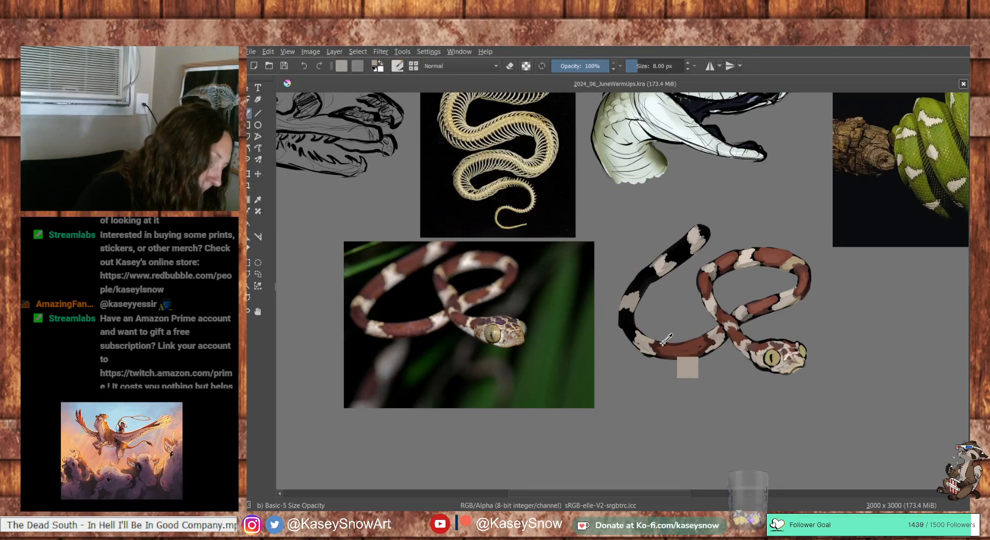
pyautogui.keyDown('ctrl'); pyautogui.click(683, 364); pyautogui.keyUp('ctrl')
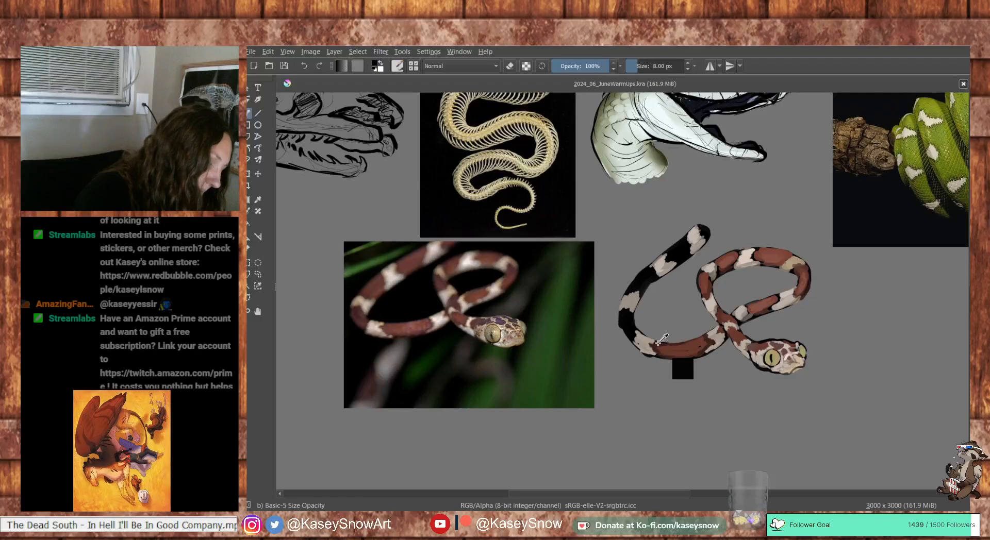
pyautogui.keyDown('ctrl'); pyautogui.click(657, 343); pyautogui.keyUp('ctrl')
# Fill the black gaps between the pale bands on the rear body section with sampled dark brown and reddish-brown
pyautogui.moveTo(622, 319); pyautogui.dragTo(632, 337)
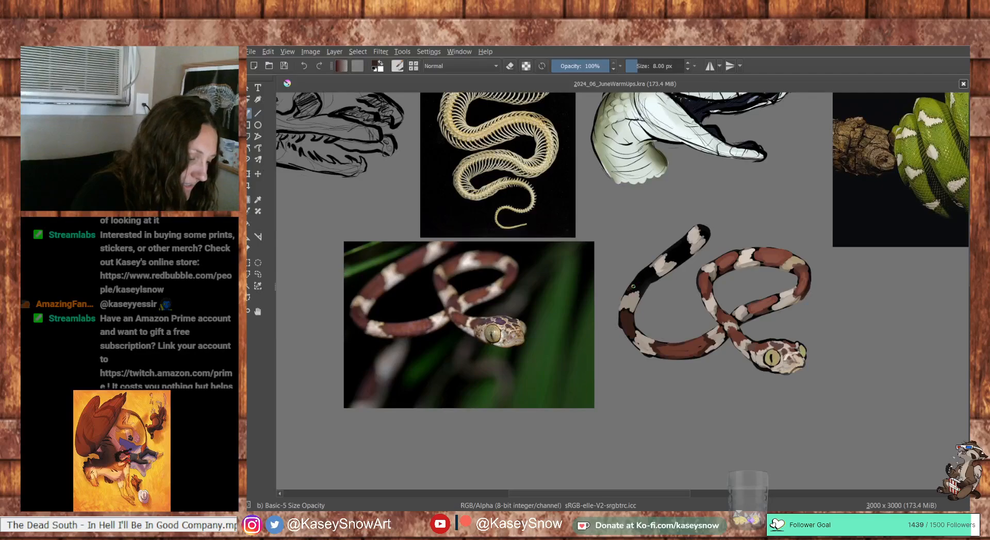
pyautogui.keyDown('ctrl'); pyautogui.click(755, 312); pyautogui.keyUp('ctrl')
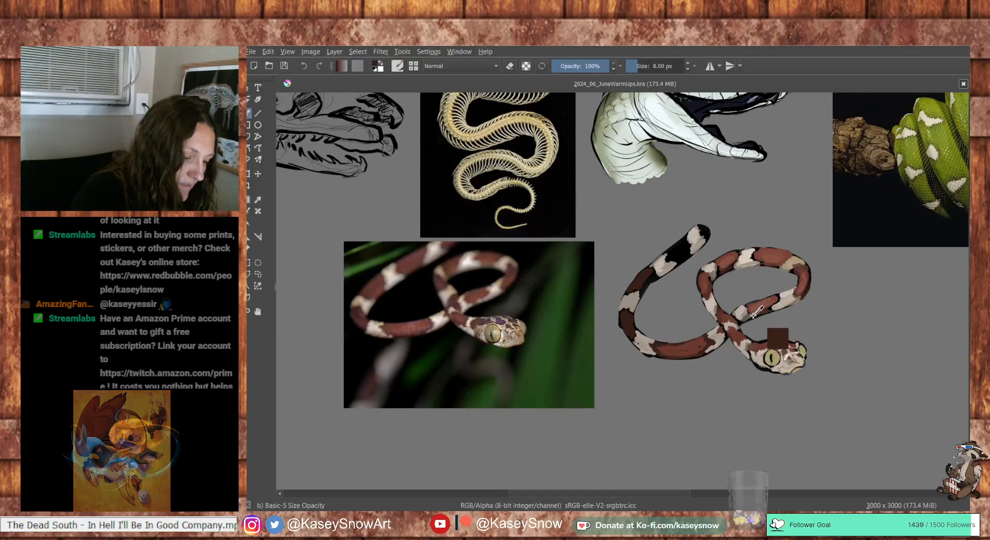
pyautogui.keyDown('ctrl'); pyautogui.click(766, 311); pyautogui.keyUp('ctrl')
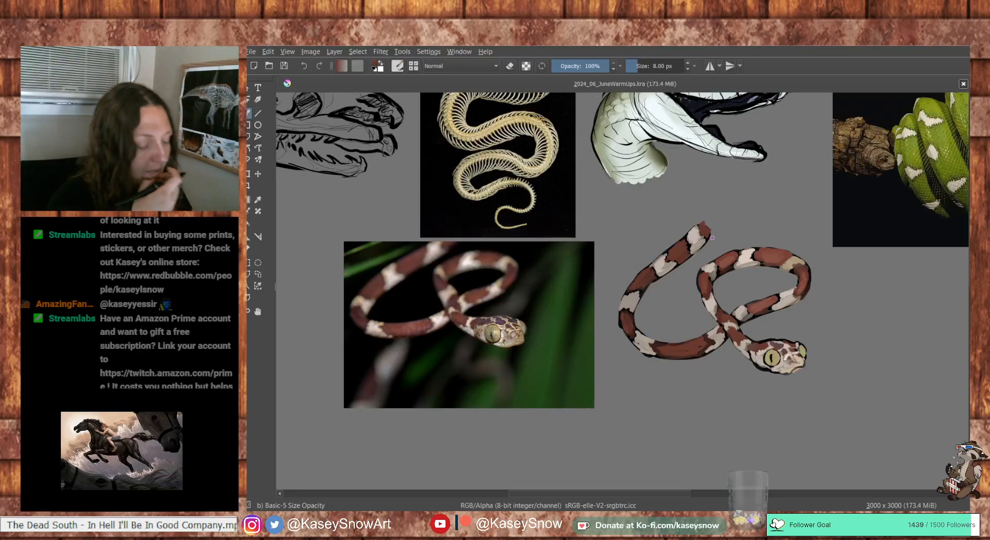
# Touch up the pale band at the outer bend of the snake's loop and its edge with sampled pale colors
pyautogui.keyDown('ctrl'); pyautogui.click(770, 289); pyautogui.keyUp('ctrl')
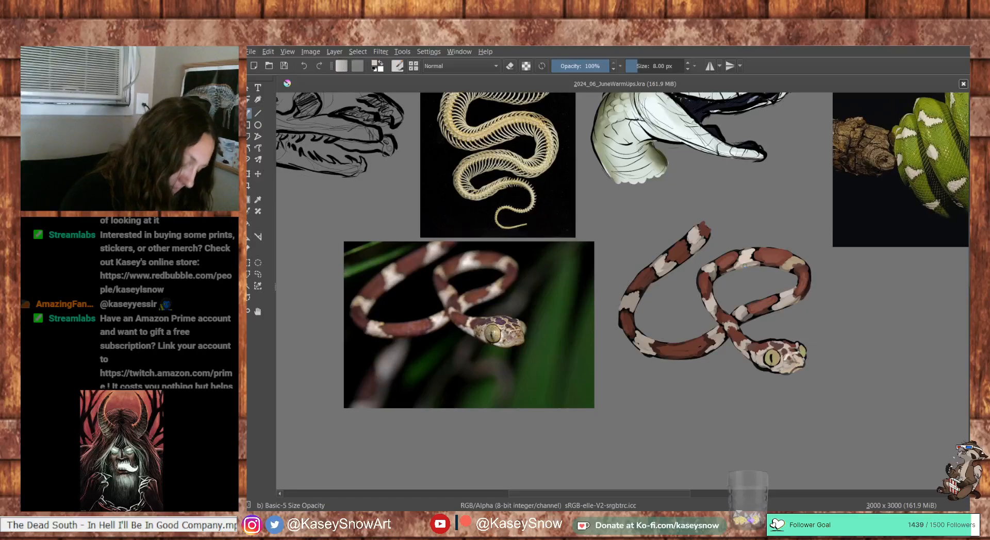
pyautogui.keyDown('ctrl'); pyautogui.click(772, 289); pyautogui.keyUp('ctrl')
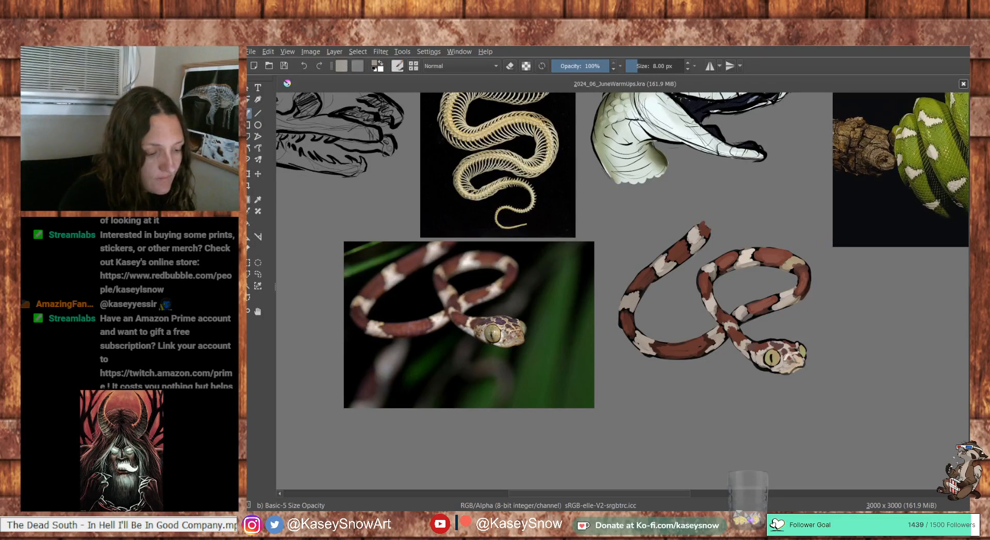
pyautogui.keyDown('ctrl'); pyautogui.click(798, 265); pyautogui.keyUp('ctrl')
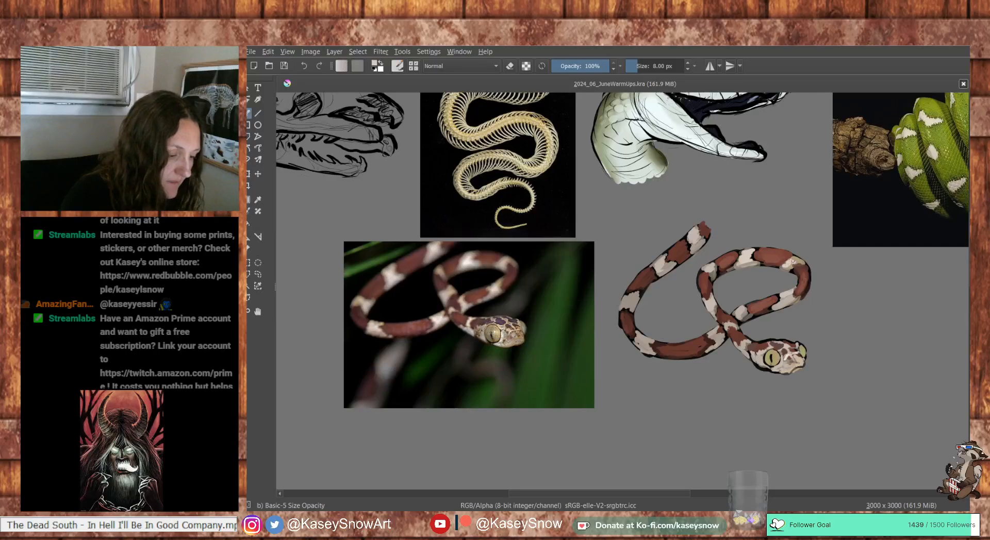
pyautogui.keyDown('ctrl'); pyautogui.click(802, 262); pyautogui.keyUp('ctrl')
pyautogui.moveTo(799, 252); pyautogui.dragTo(811, 262)
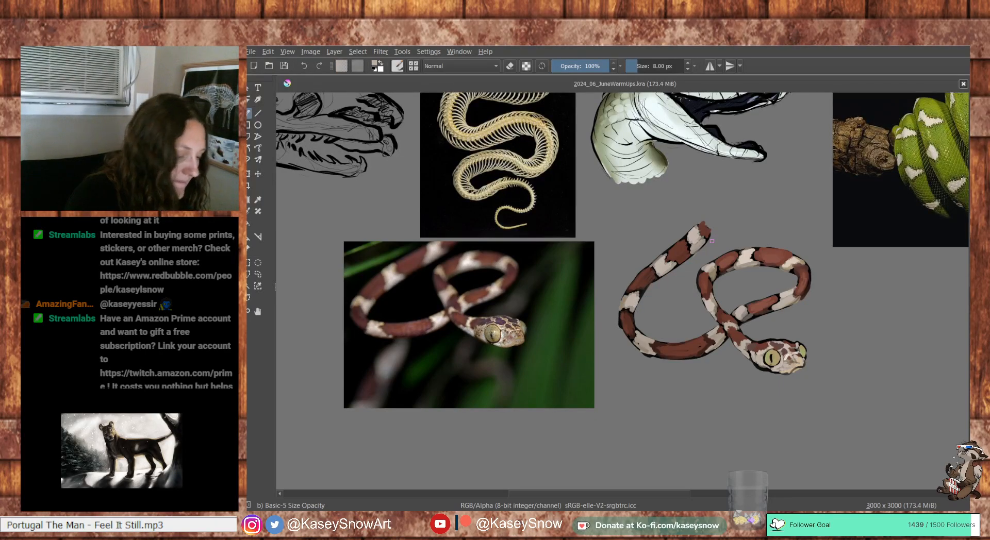
# Refine the snake's far eye and snout with a 40 px Basic-5 Size brush, using sampled reddish-brown, pale and black
pyautogui.moveTo(831, 399)
pyautogui.mouseDown()
pyautogui.moveTo(833, 360)
pyautogui.moveTo(796, 398)
pyautogui.mouseUp()
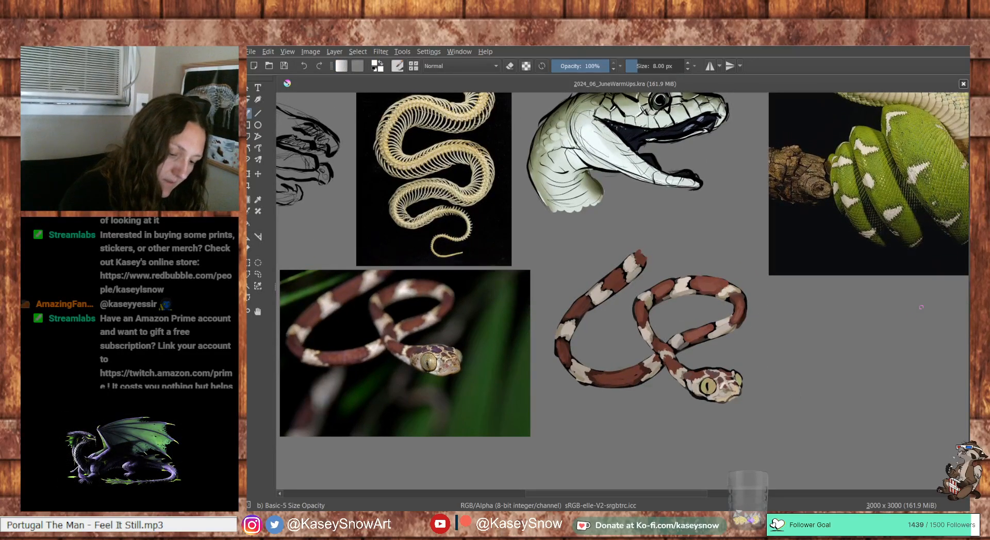
pyautogui.press('/')
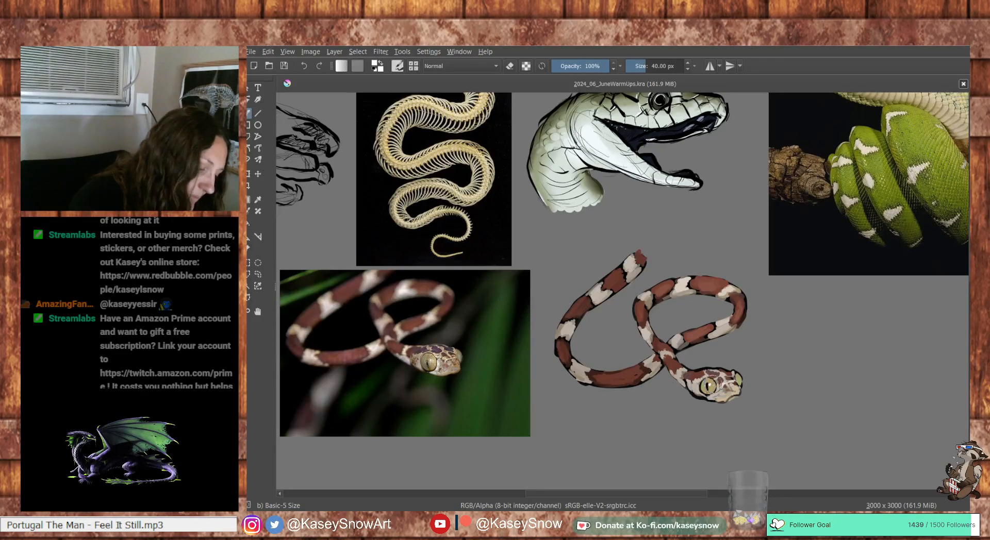
pyautogui.keyDown('ctrl'); pyautogui.click(729, 394); pyautogui.keyUp('ctrl')
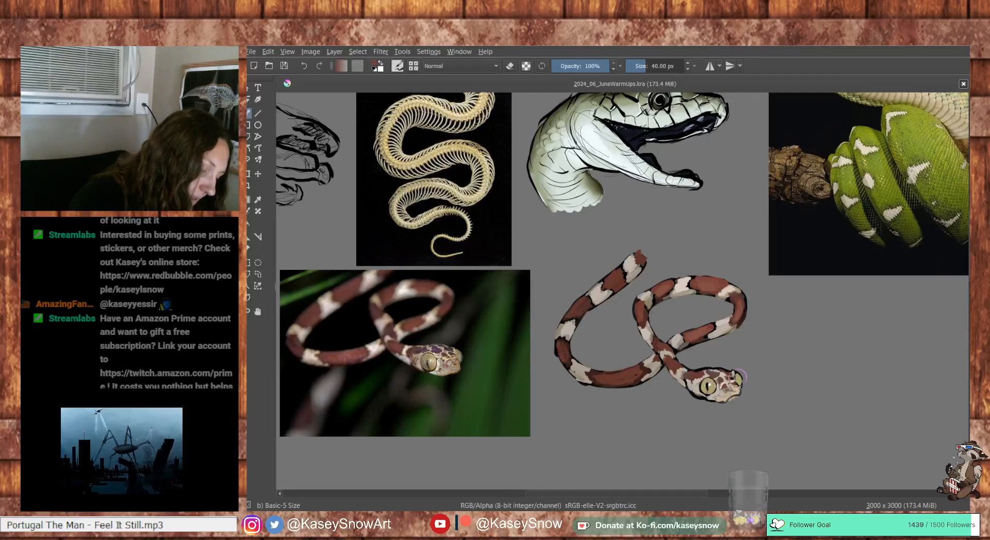
pyautogui.keyDown('ctrl'); pyautogui.click(739, 381); pyautogui.keyUp('ctrl')
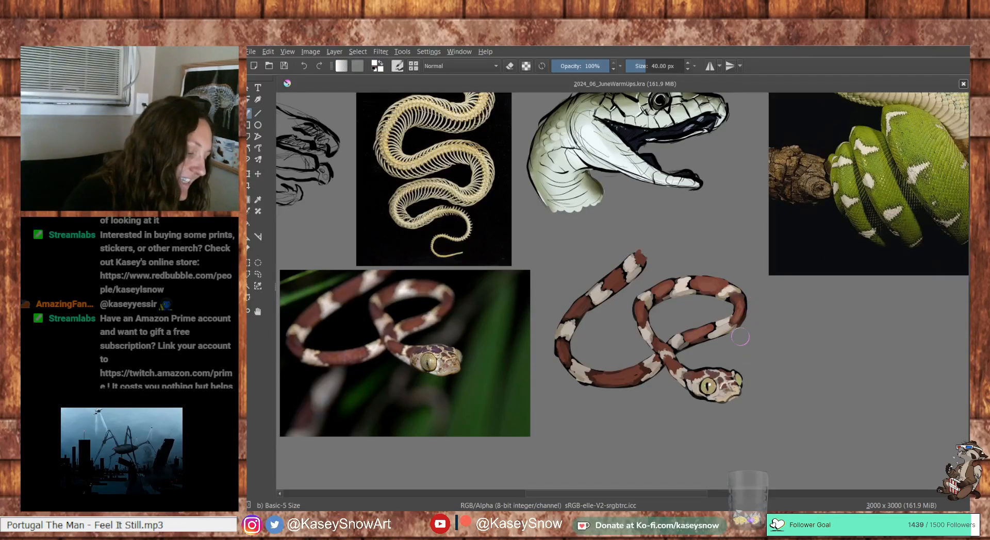
pyautogui.keyDown('ctrl'); pyautogui.click(738, 380); pyautogui.keyUp('ctrl')
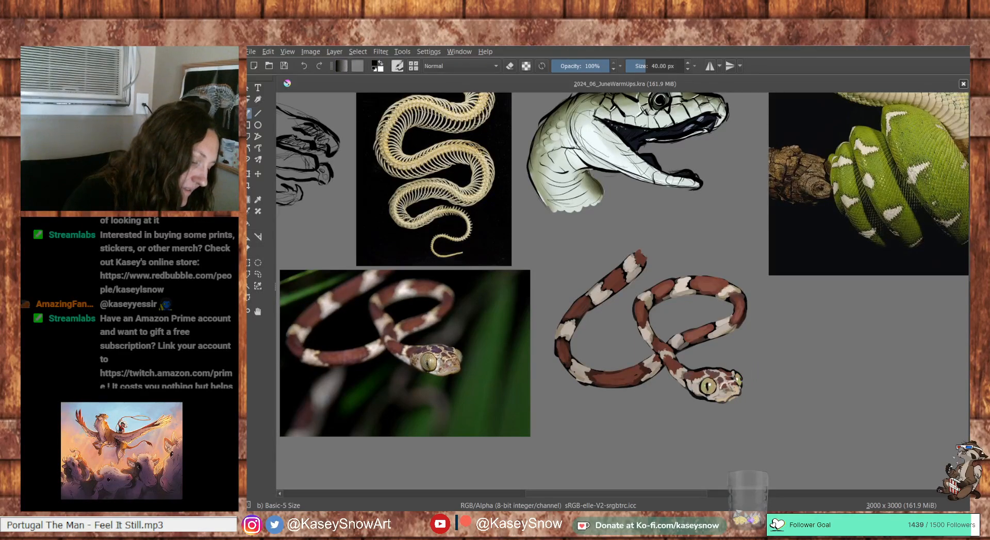
pyautogui.moveTo(816, 349); pyautogui.dragTo(828, 333)
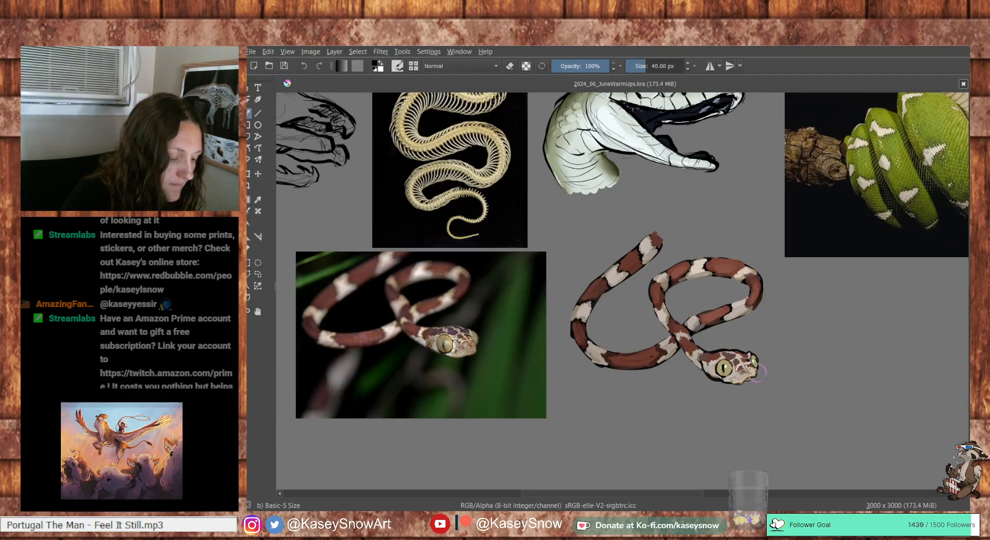
pyautogui.moveTo(842, 349)
pyautogui.mouseDown()
pyautogui.moveTo(807, 364)
pyautogui.moveTo(833, 370)
pyautogui.mouseUp()
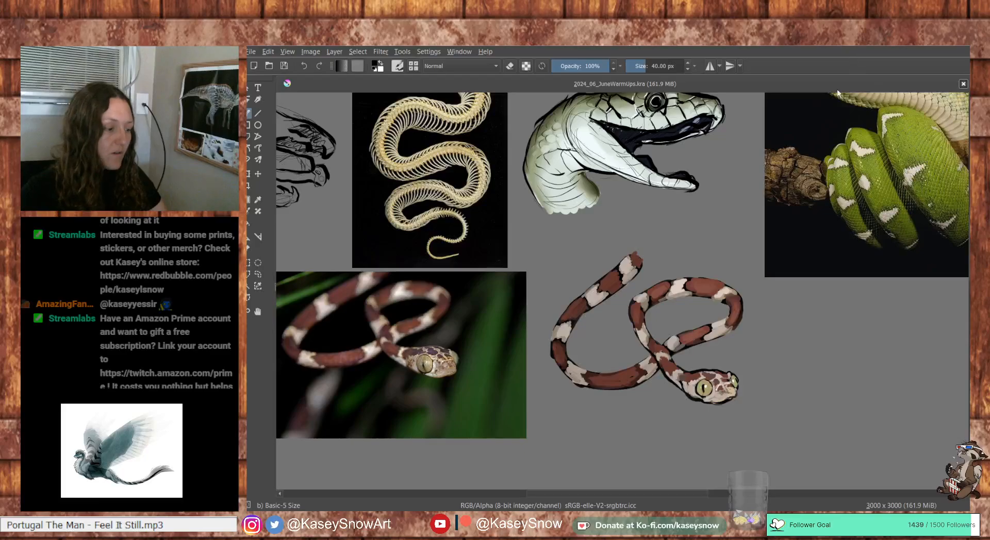
# Select the banded snake painting with a freehand outline, move it up close beneath the open-mouthed white snake head, and deselect it
pyautogui.moveTo(805, 197)
pyautogui.mouseDown()
pyautogui.moveTo(771, 261)
pyautogui.moveTo(686, 250)
pyautogui.moveTo(432, 380)
pyautogui.moveTo(464, 403)
pyautogui.moveTo(579, 404)
pyautogui.moveTo(518, 440)
pyautogui.moveTo(614, 309)
pyautogui.moveTo(686, 320)
pyautogui.moveTo(729, 364)
pyautogui.moveTo(725, 219)
pyautogui.moveTo(610, 281)
pyautogui.moveTo(718, 364)
pyautogui.moveTo(902, 310)
pyautogui.moveTo(748, 288)
pyautogui.moveTo(413, 371)
pyautogui.moveTo(339, 352)
pyautogui.moveTo(372, 392)
pyautogui.moveTo(567, 395)
pyautogui.moveTo(577, 218)
pyautogui.moveTo(702, 200)
pyautogui.moveTo(600, 210)
pyautogui.moveTo(609, 297)
pyautogui.moveTo(613, 234)
pyautogui.moveTo(626, 217)
pyautogui.moveTo(682, 212)
pyautogui.mouseUp()
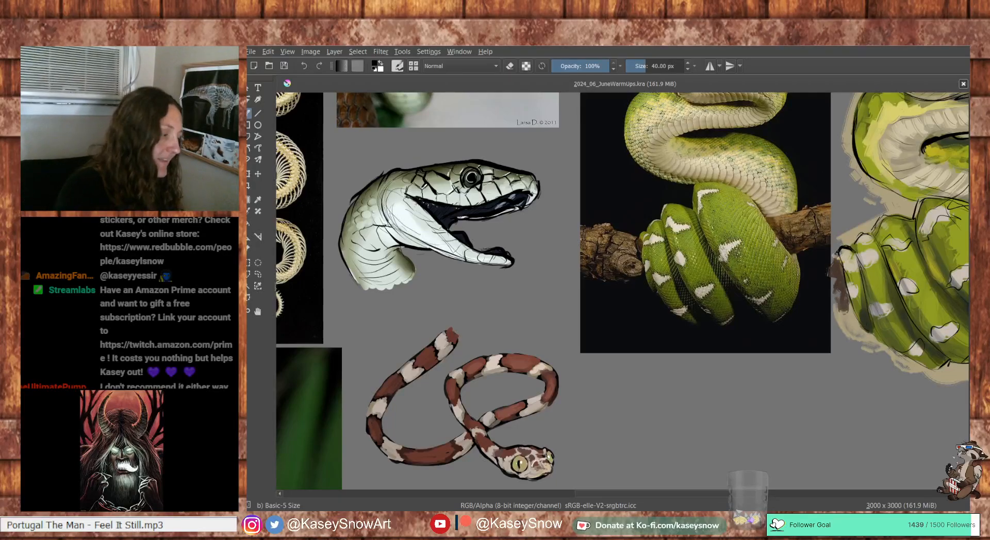
pyautogui.click(257, 274)
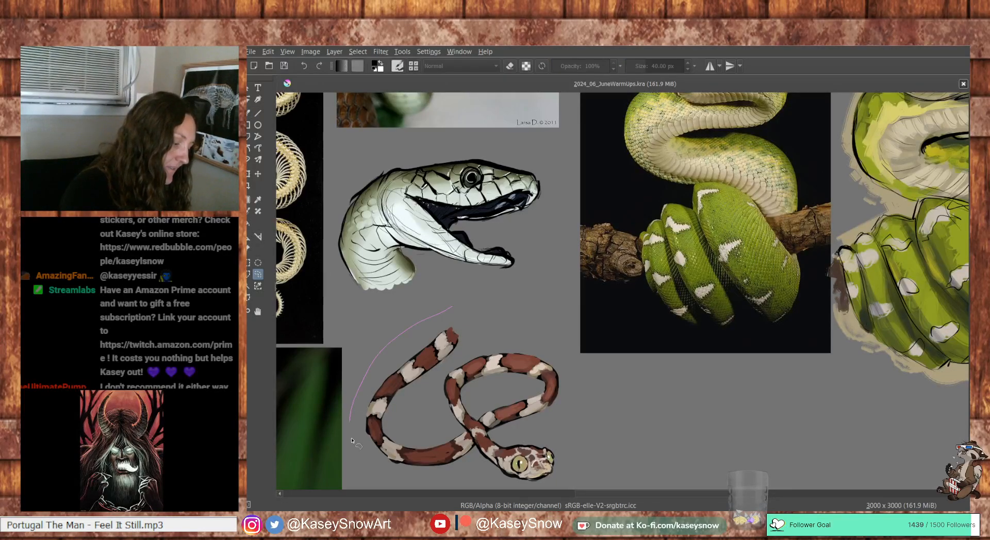
pyautogui.moveTo(491, 298); pyautogui.dragTo(451, 307)
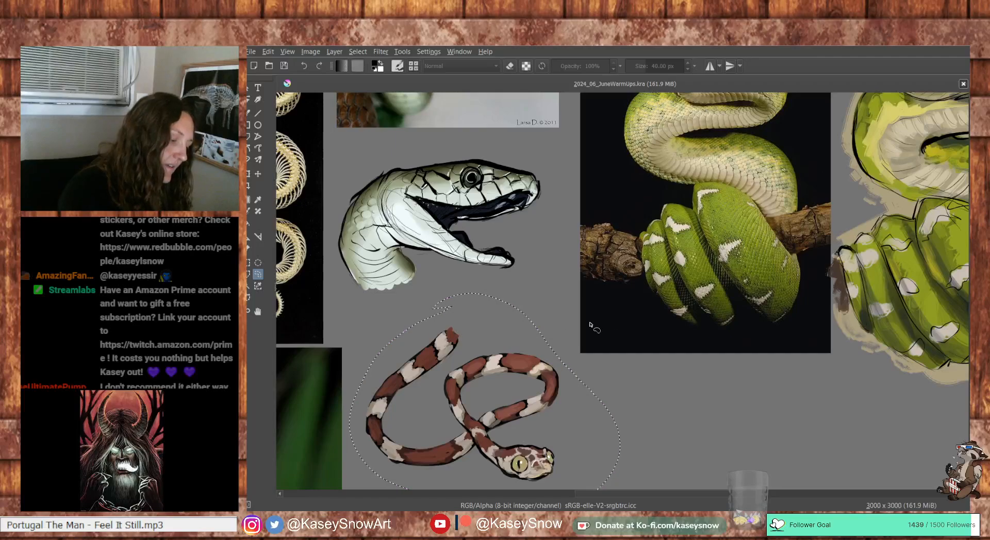
pyautogui.press('t')
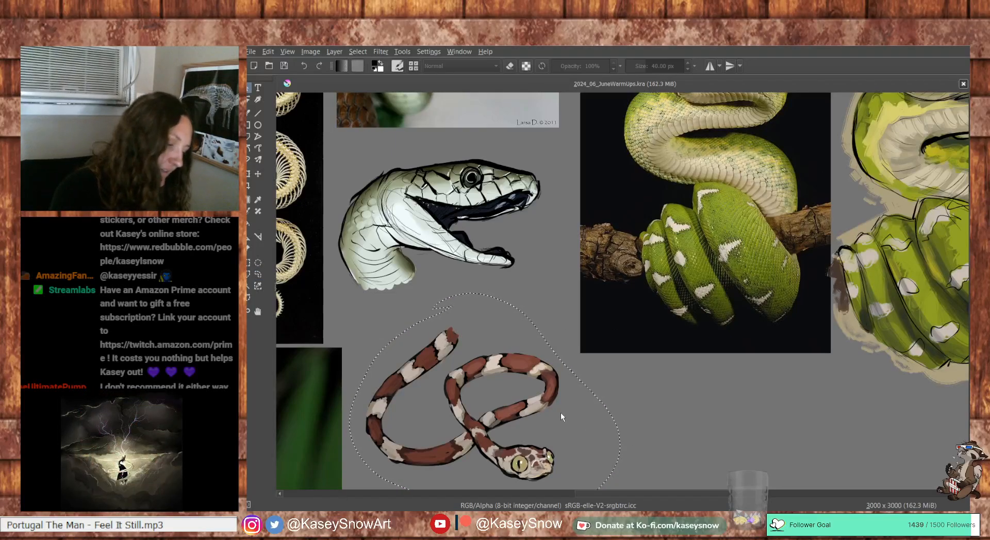
pyautogui.moveTo(560, 420); pyautogui.dragTo(568, 360)
pyautogui.hotkey('ctrl', 'shift', 'a')
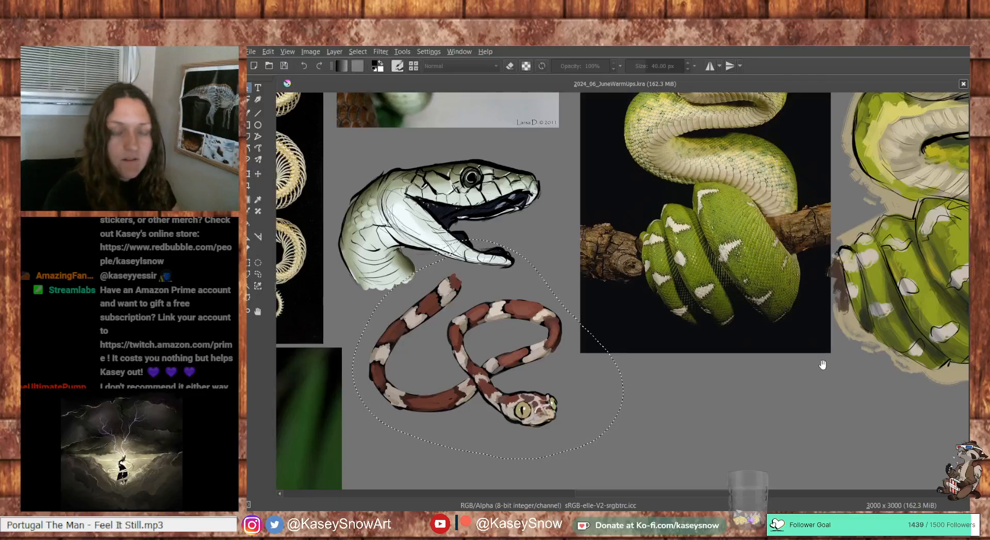
pyautogui.moveTo(865, 348)
pyautogui.mouseDown()
pyautogui.moveTo(805, 431)
pyautogui.moveTo(817, 413)
pyautogui.moveTo(784, 387)
pyautogui.moveTo(683, 386)
pyautogui.moveTo(886, 317)
pyautogui.moveTo(856, 336)
pyautogui.moveTo(866, 347)
pyautogui.moveTo(862, 337)
pyautogui.mouseUp()
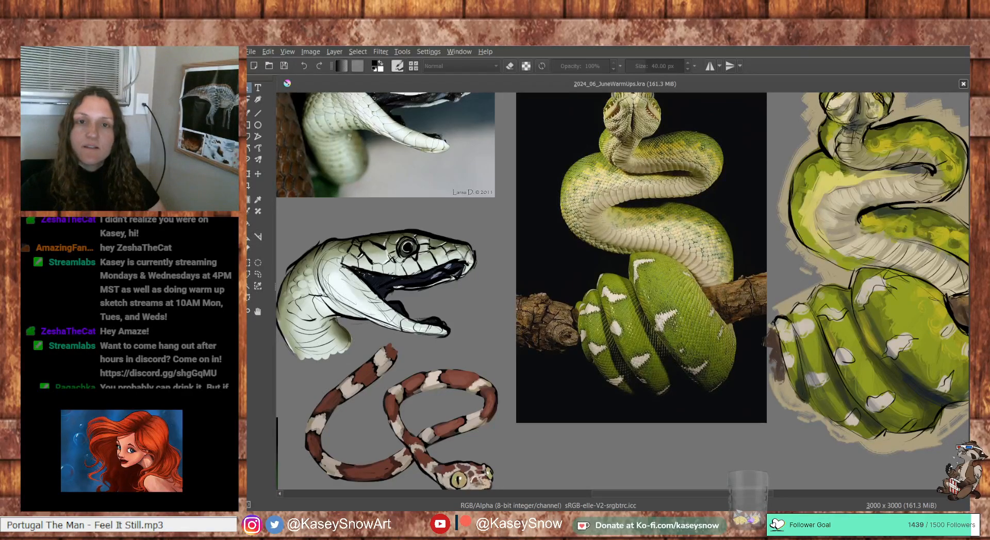
# Switch to Discord's warmup-art channel in the browser and view the sitting white horse drawing enlarged
pyautogui.moveTo(969, 399); pyautogui.dragTo(489, 41)
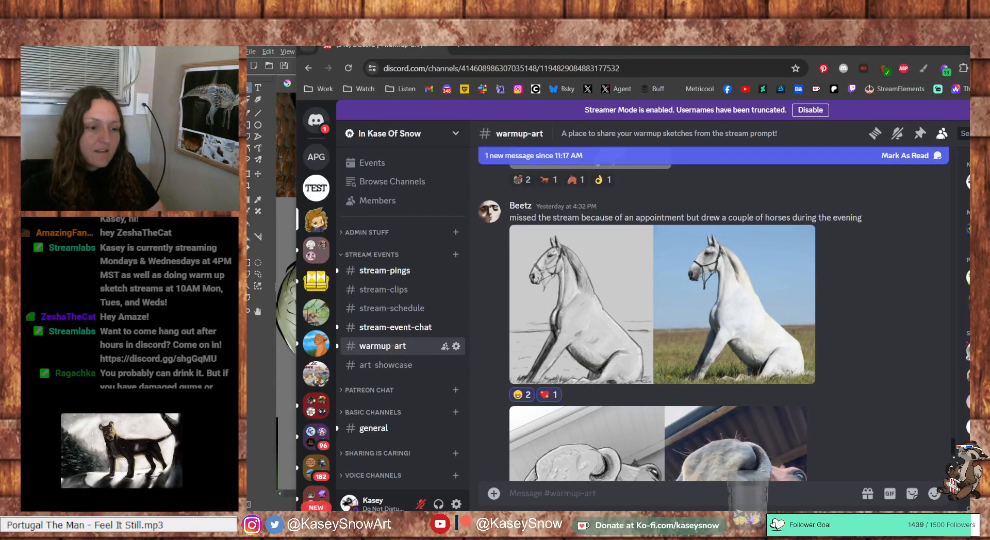
pyautogui.scroll(4, 726, 259)
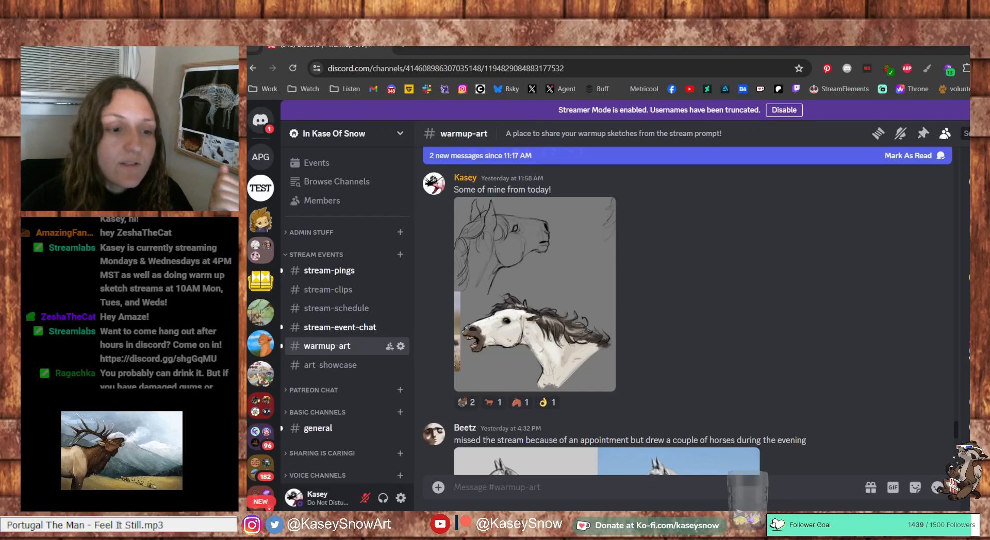
pyautogui.scroll(-2, 719, 395)
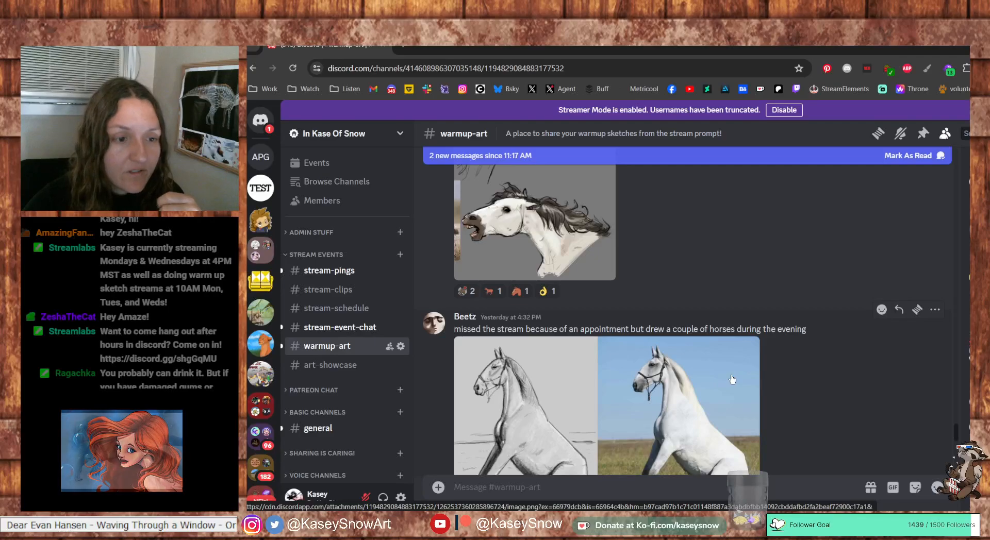
pyautogui.scroll(-1, 732, 380)
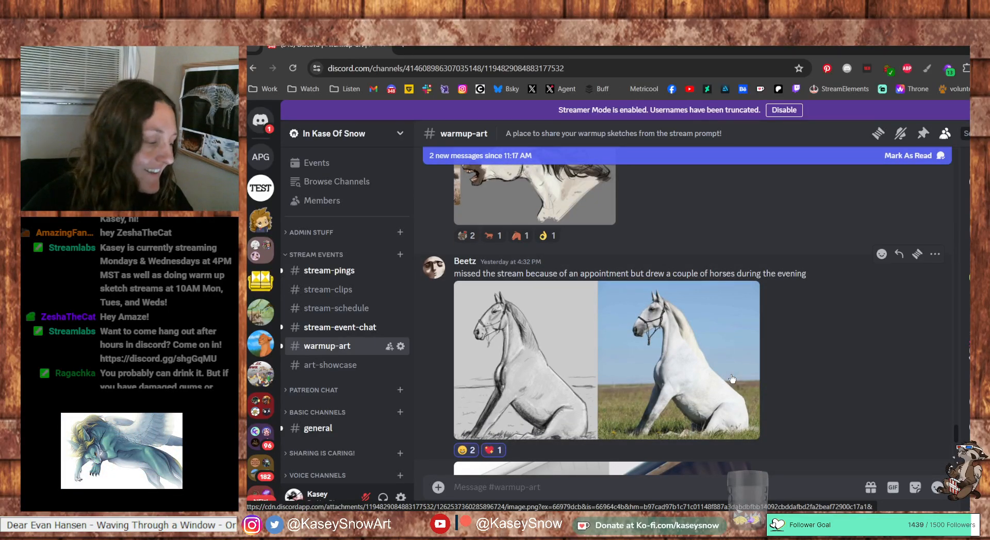
pyautogui.click(560, 371)
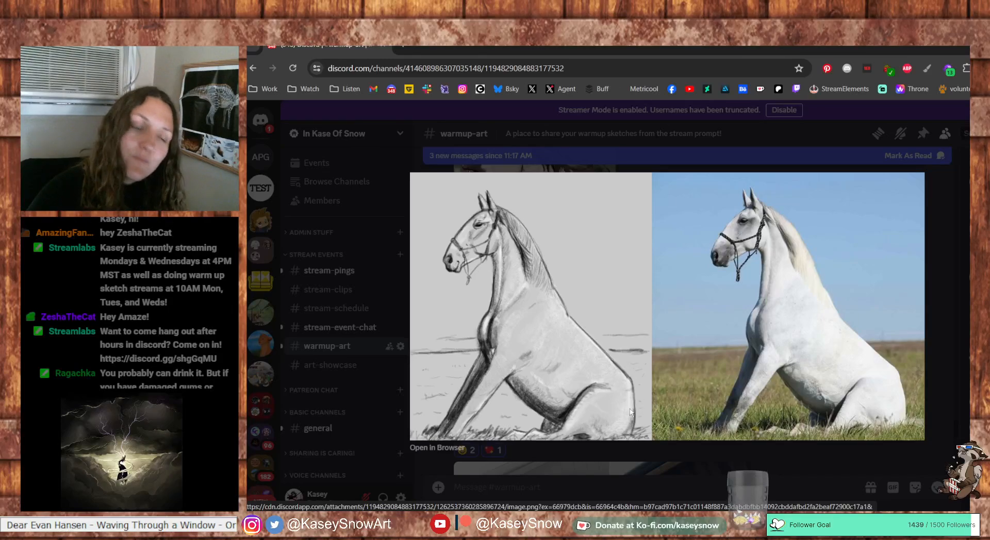
pyautogui.click(935, 243)
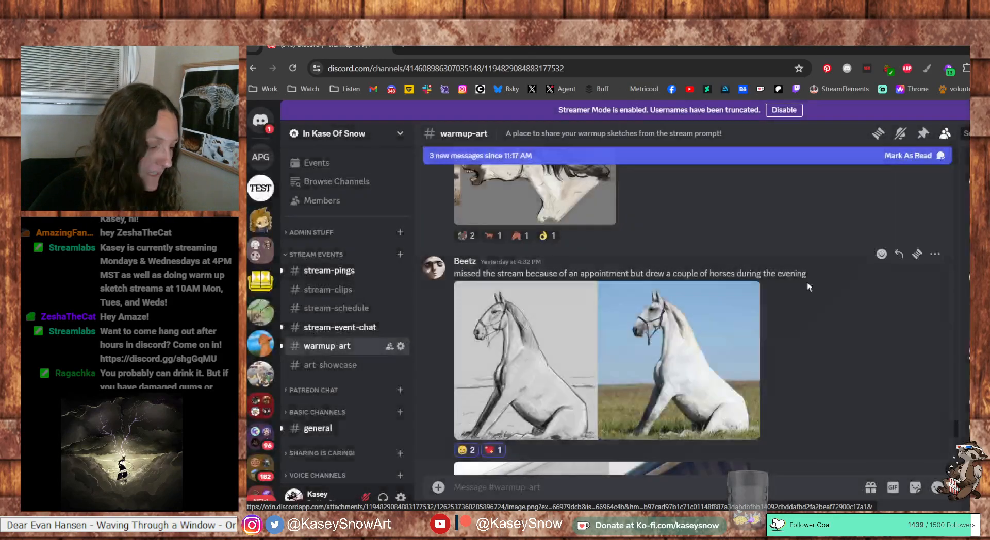
# Add a clapping-hands reaction to the sitting horse drawing
pyautogui.scroll(-3, 649, 354)
pyautogui.click(514, 341)
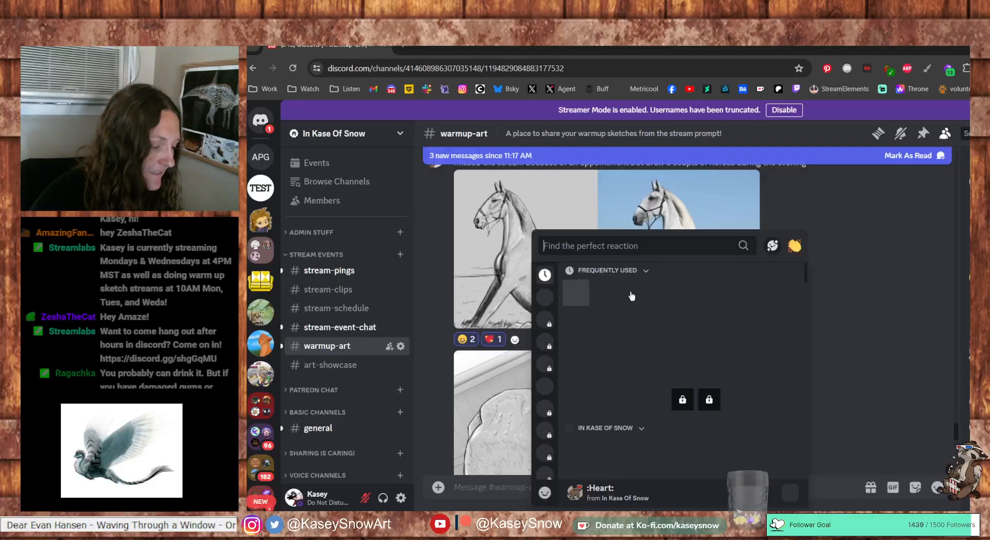
pyautogui.click(730, 293)
# View the horse muzzle drawing enlarged and add a clapping-hands reaction to it
pyautogui.scroll(-3, 729, 292)
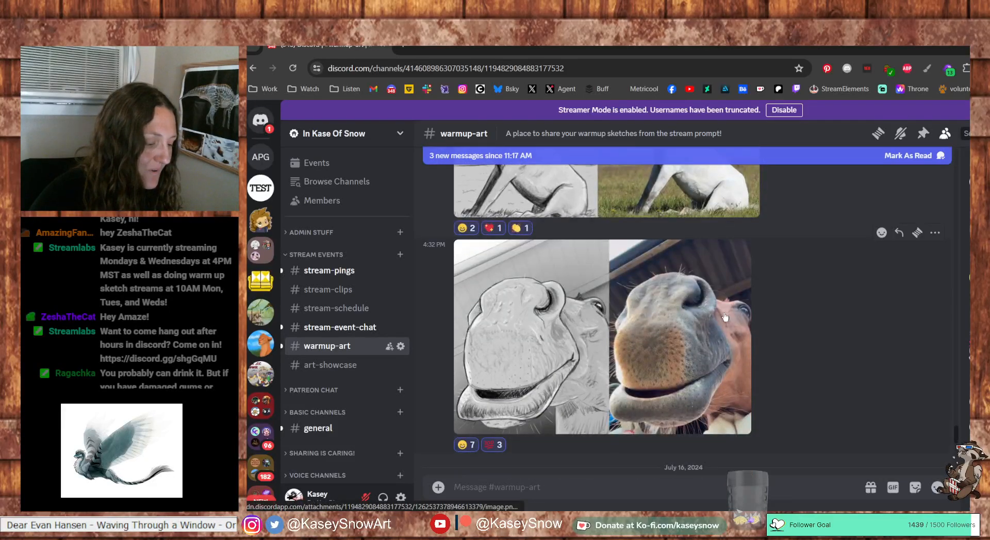
pyautogui.click(551, 387)
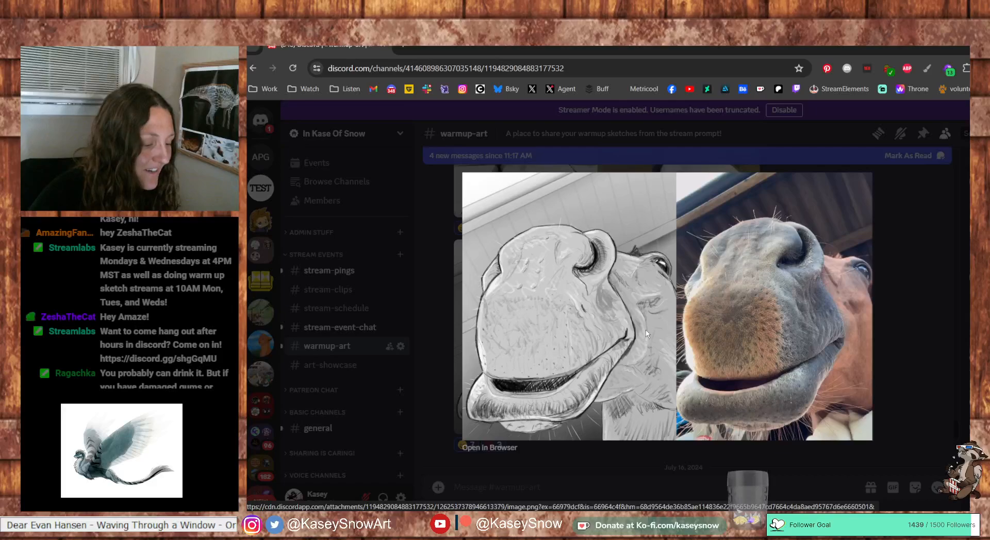
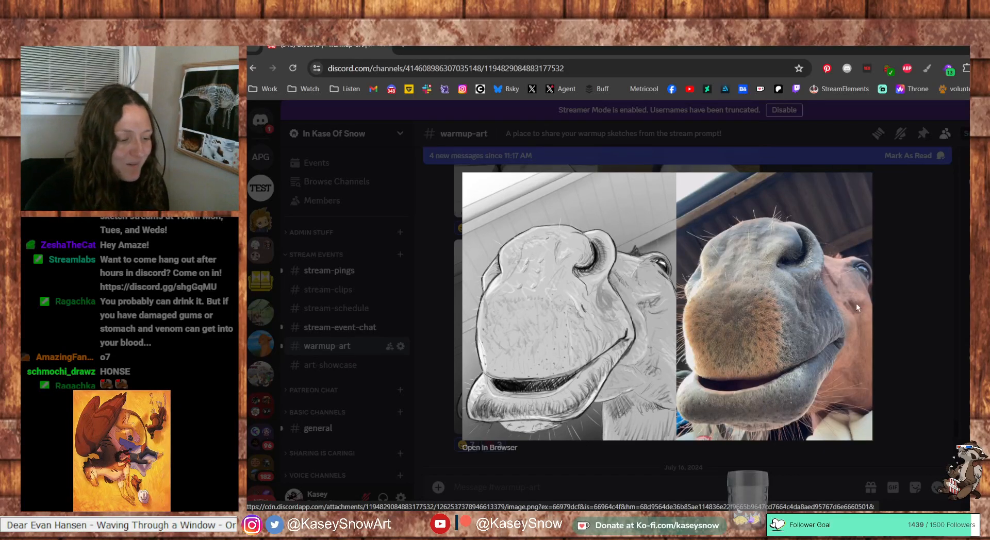
pyautogui.click(916, 309)
pyautogui.scroll(3, 723, 349)
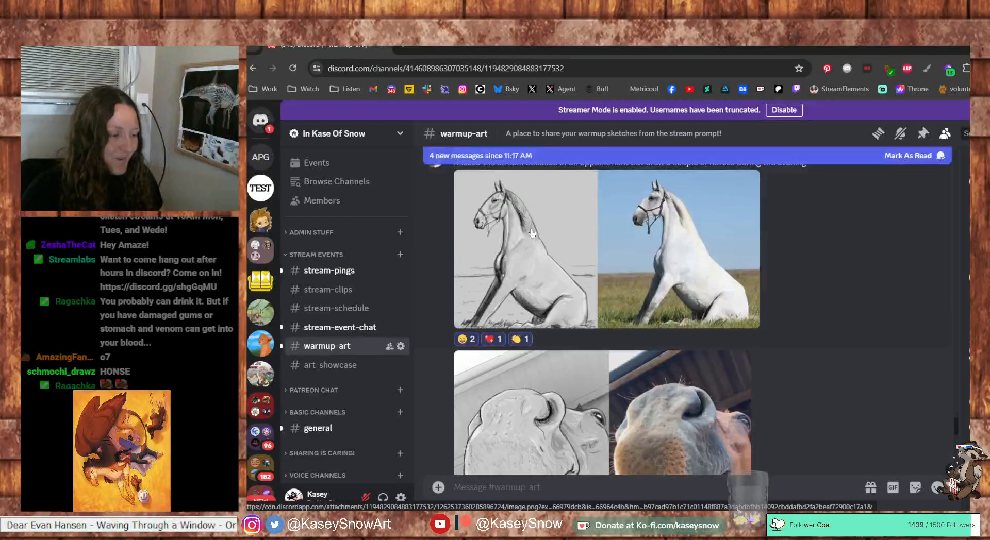
pyautogui.scroll(-3, 595, 309)
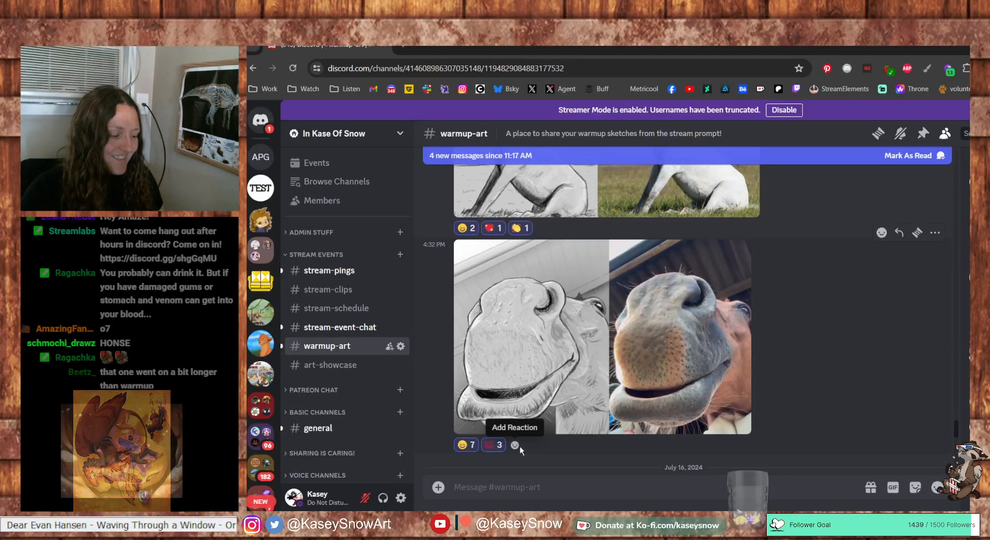
pyautogui.click(515, 445)
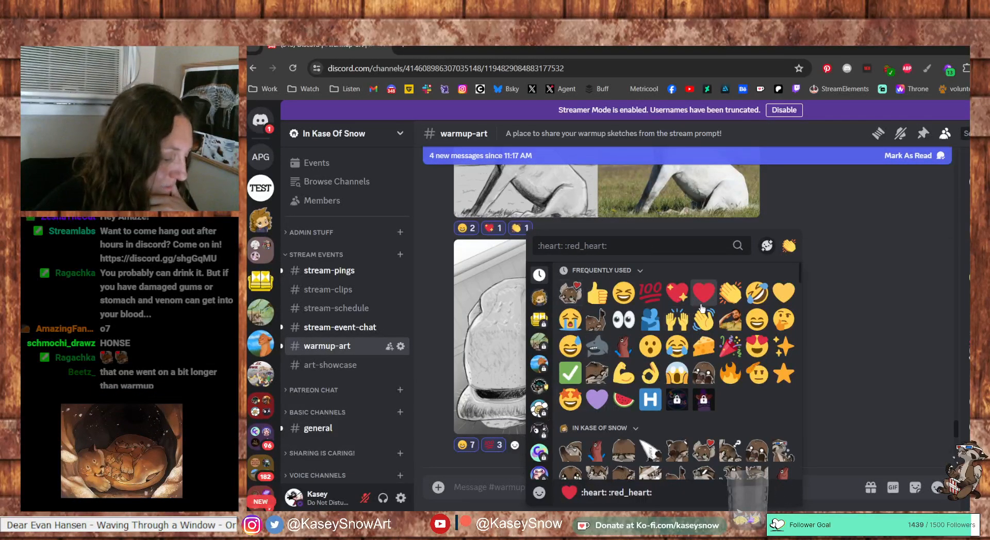
pyautogui.click(733, 301)
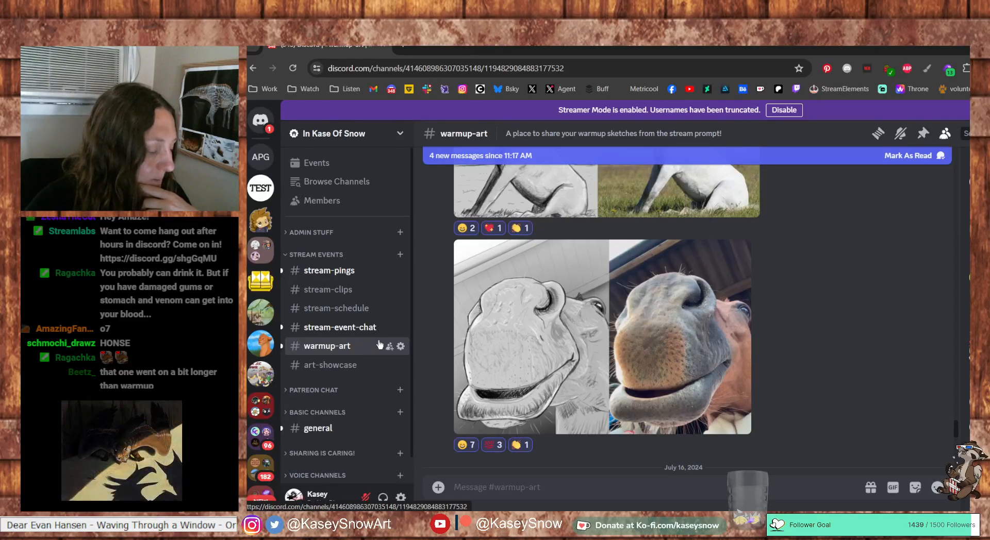
# View the horned snake head sketch enlarged and add a star reaction to its post
pyautogui.scroll(-3, 804, 371)
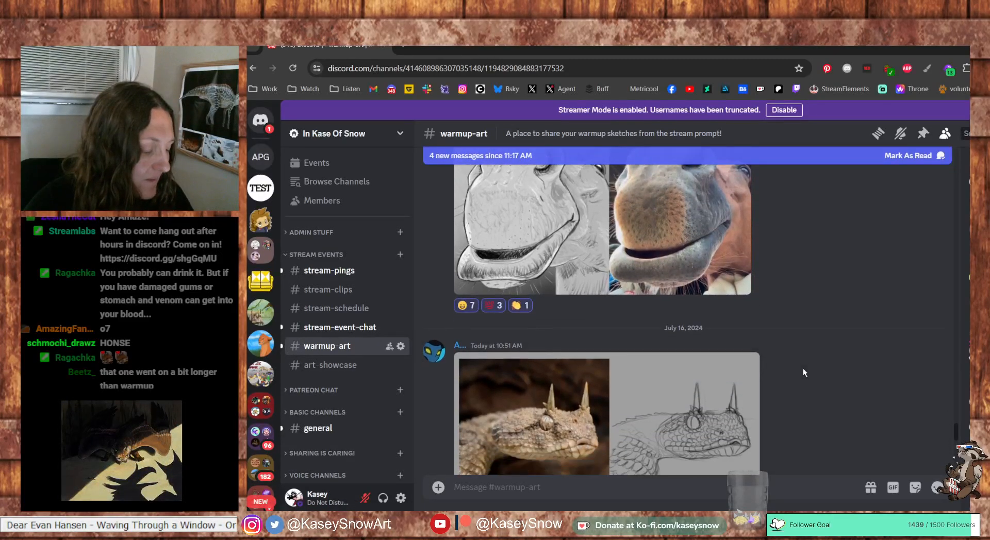
pyautogui.scroll(-2, 815, 325)
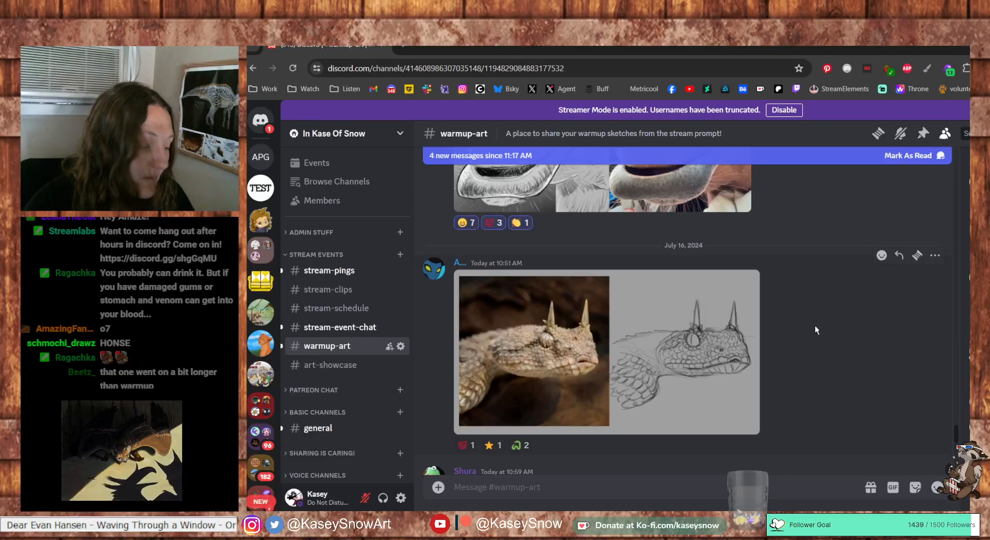
pyautogui.click(655, 358)
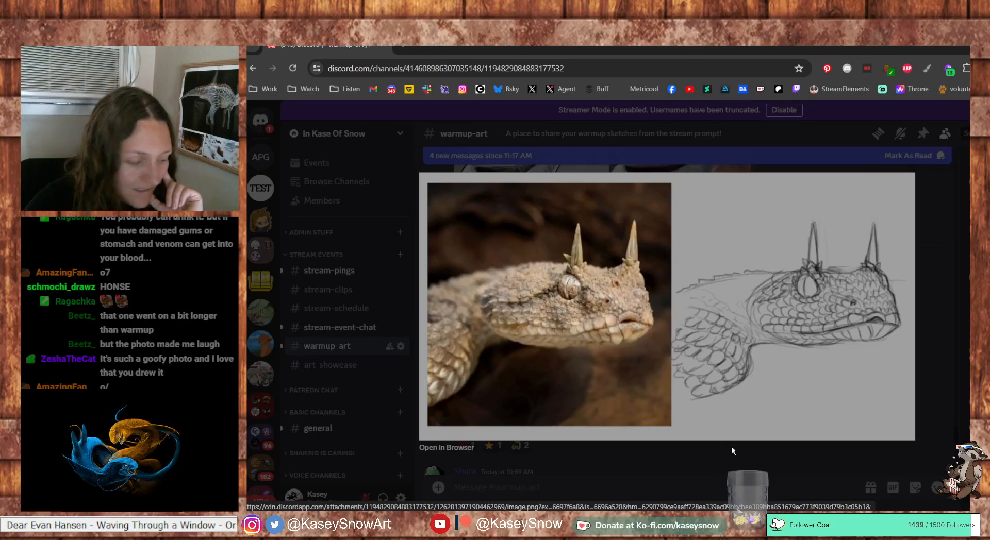
pyautogui.click(490, 459)
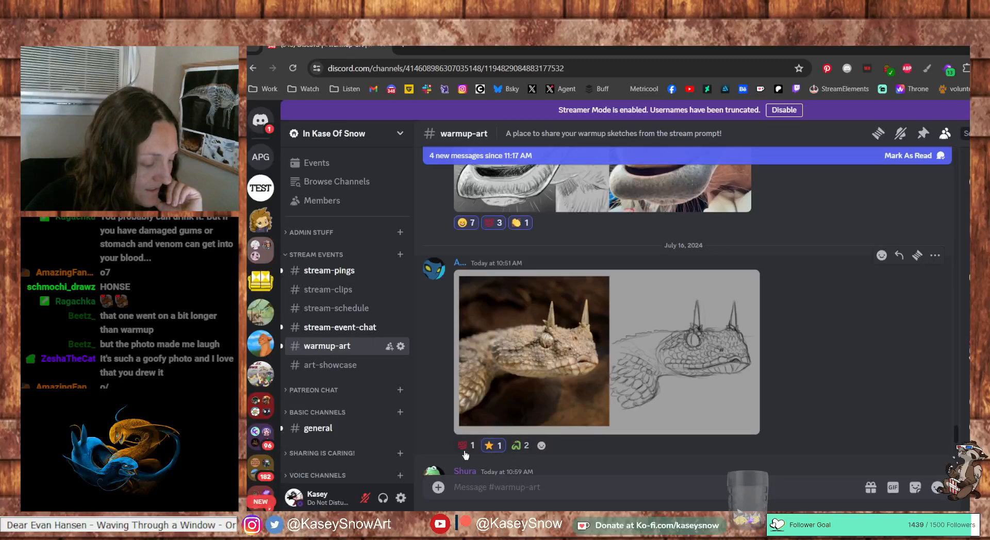
# Join the three existing reactions on the horned snake head post and add the server's Heart emoji reaction
pyautogui.click(466, 445)
pyautogui.click(493, 445)
pyautogui.click(520, 446)
pyautogui.click(540, 446)
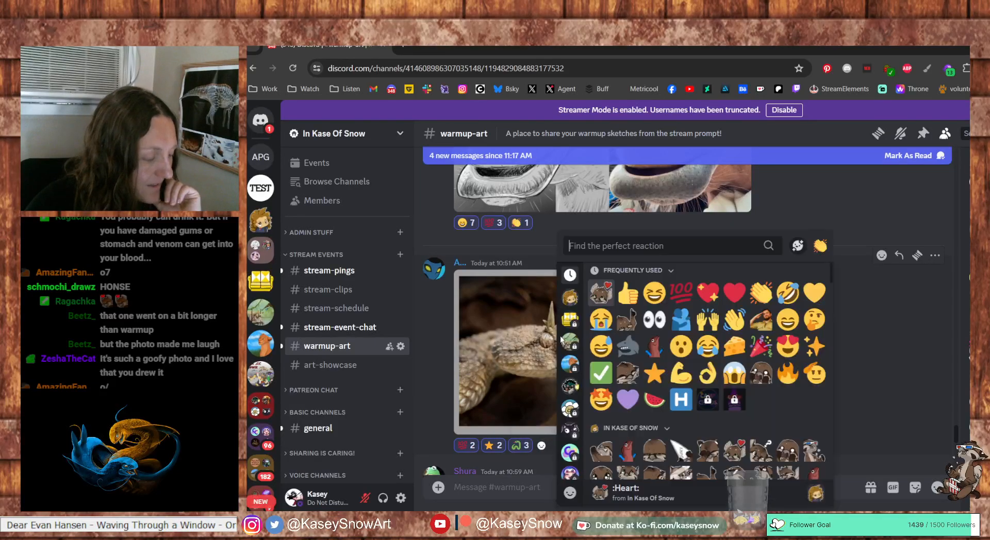
pyautogui.write('heart')
pyautogui.press('Return')
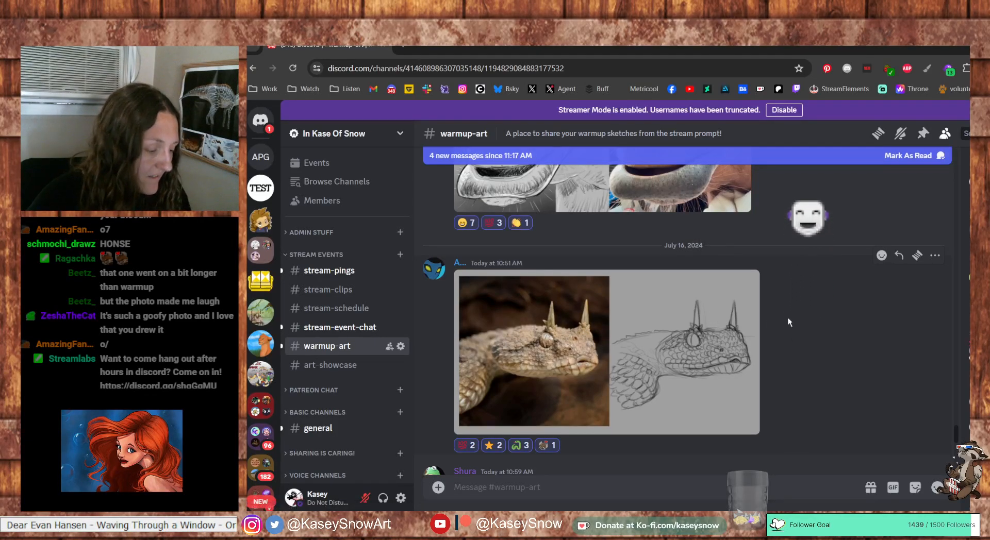
# Open the "Neigh!" snake sketch in its own browser tab and examine the open-mouthed heads and annotated study up close
pyautogui.scroll(-2, 788, 320)
pyautogui.scroll(-2, 787, 316)
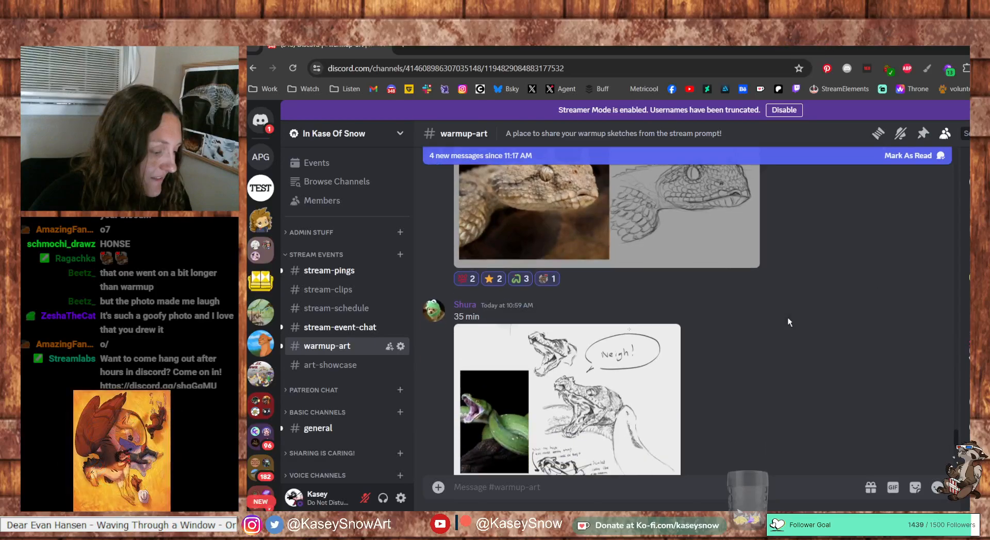
pyautogui.click(597, 397)
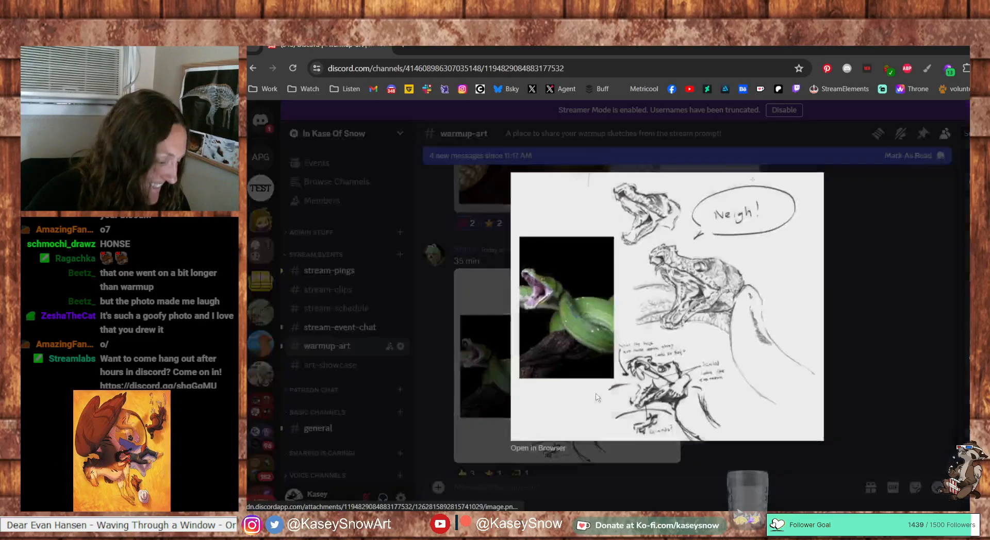
pyautogui.click(556, 453)
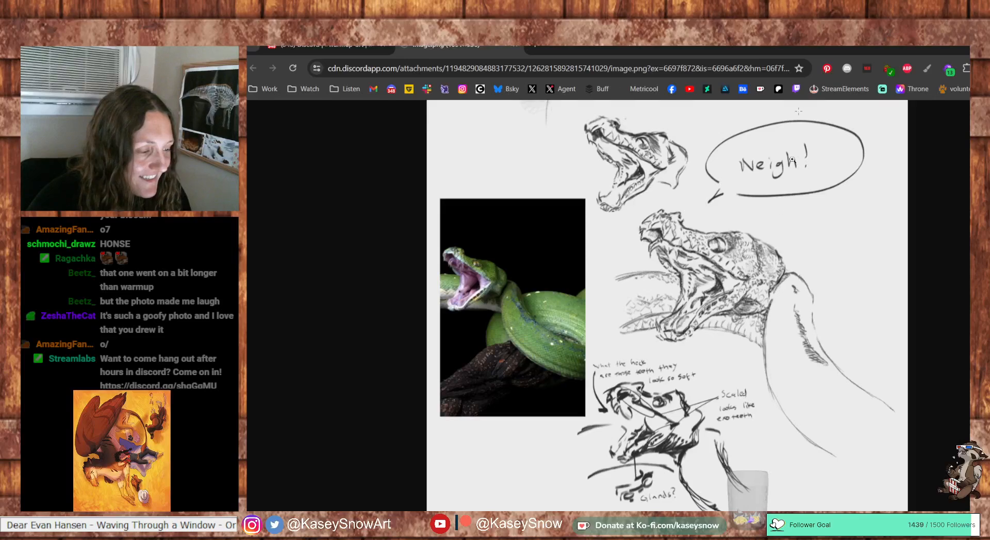
pyautogui.click(792, 160)
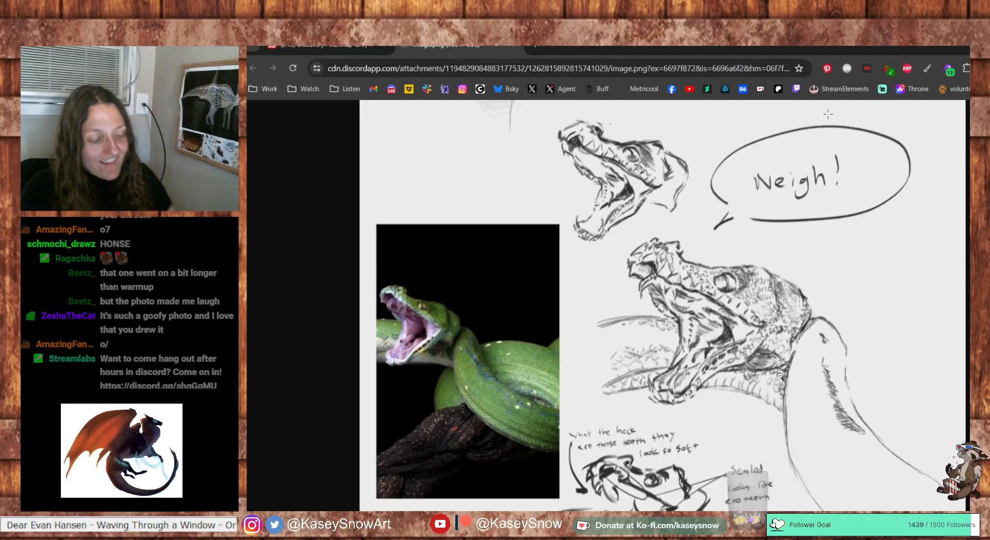
pyautogui.scroll(-2, 653, 436)
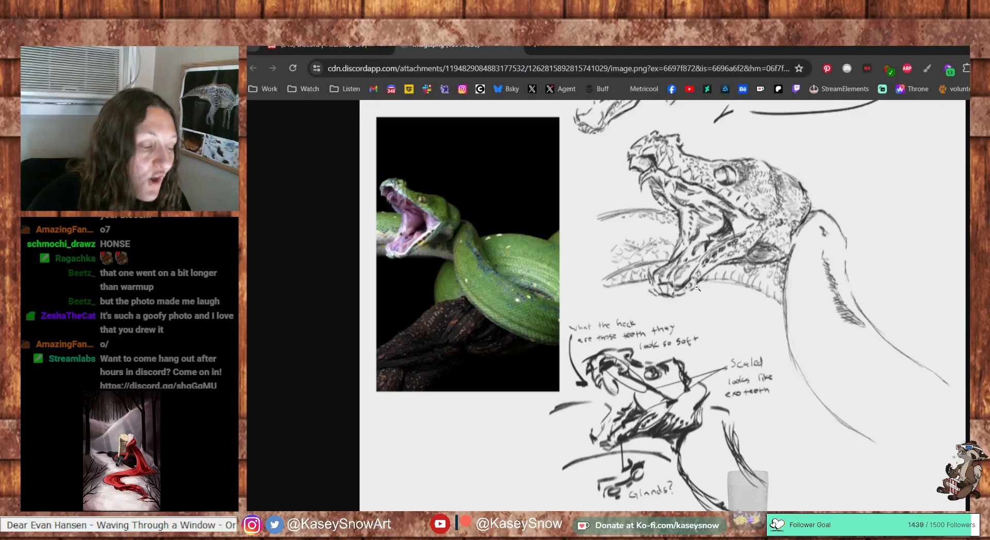
pyautogui.scroll(2, 689, 298)
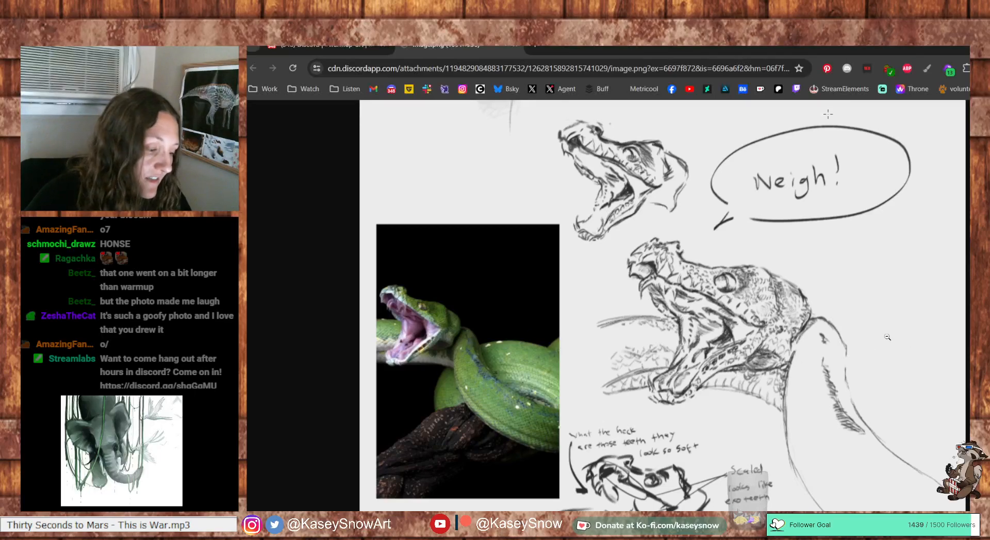
pyautogui.scroll(-2, 908, 341)
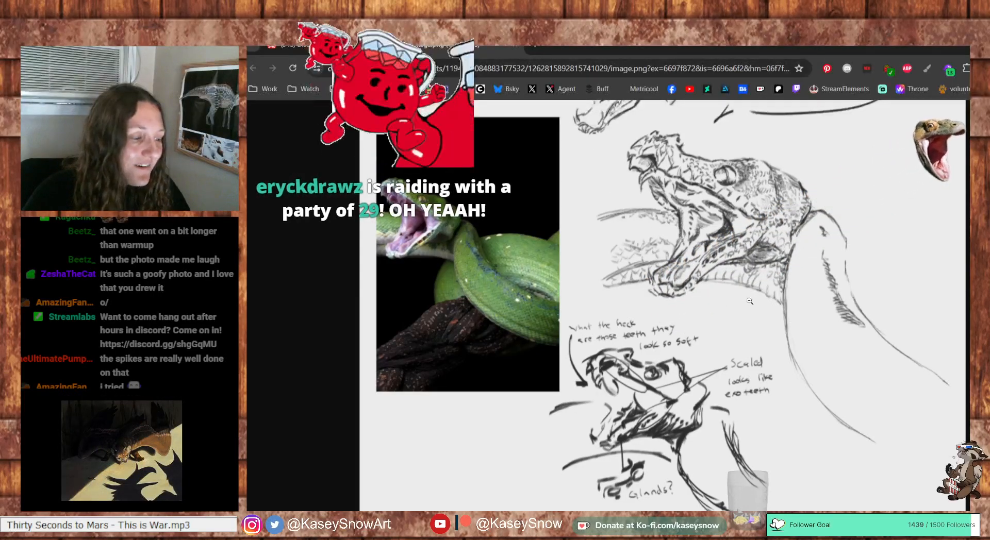
pyautogui.scroll(2, 753, 311)
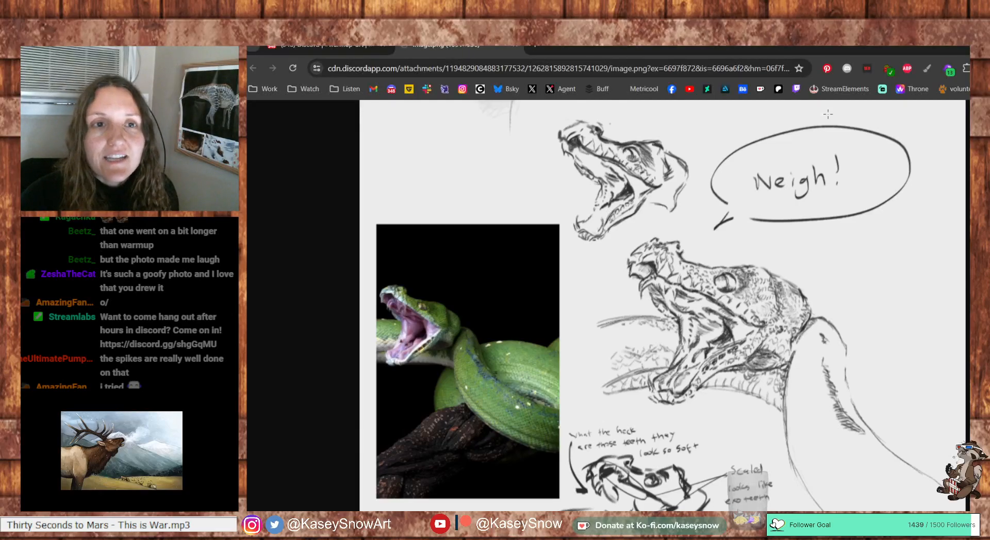
# Switch to Krita and examine the green snake painting up close beside its photo reference
pyautogui.hotkey('alt', 'Tab')
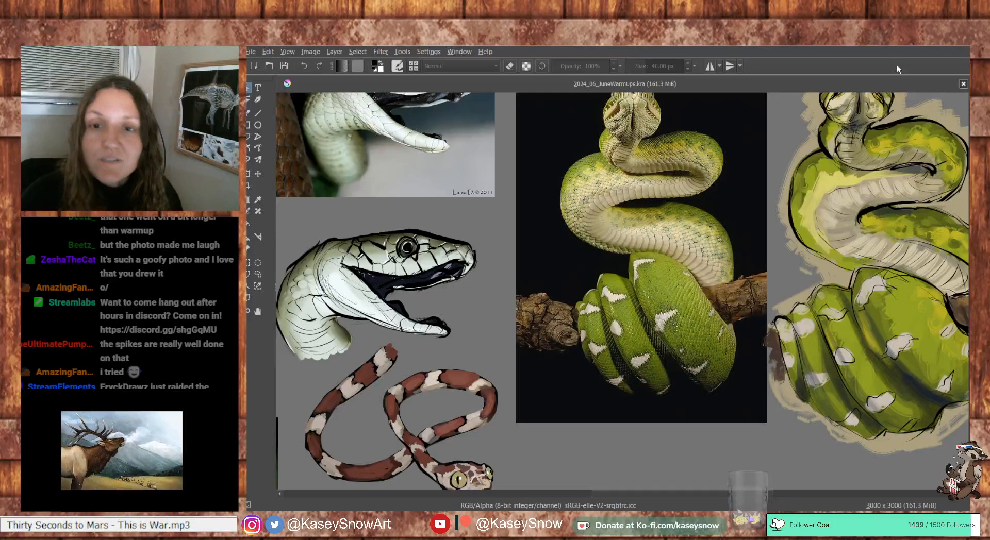
pyautogui.moveTo(762, 276); pyautogui.dragTo(661, 351)
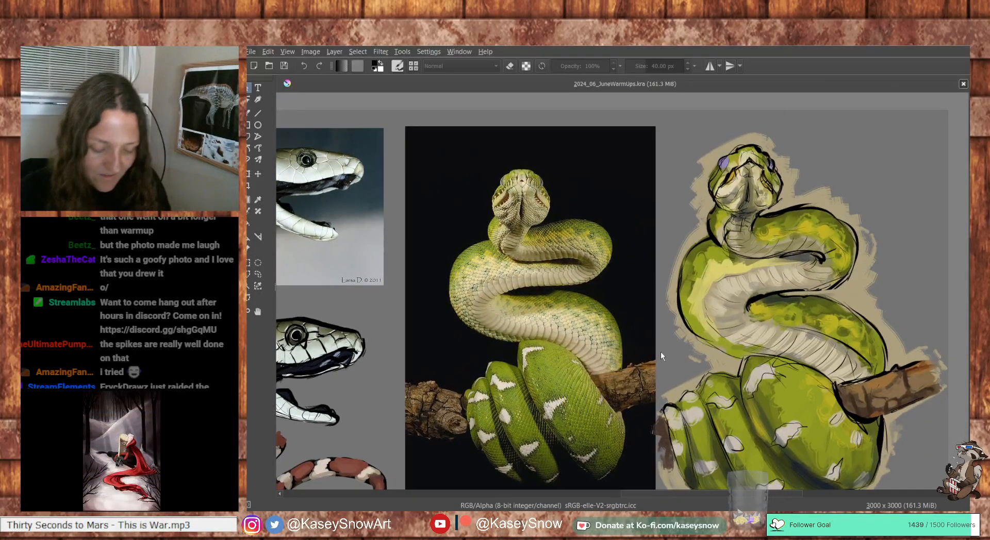
pyautogui.hotkey('ctrl', '+')
pyautogui.moveTo(741, 316); pyautogui.dragTo(680, 347)
pyautogui.scroll(-5, 680, 347)
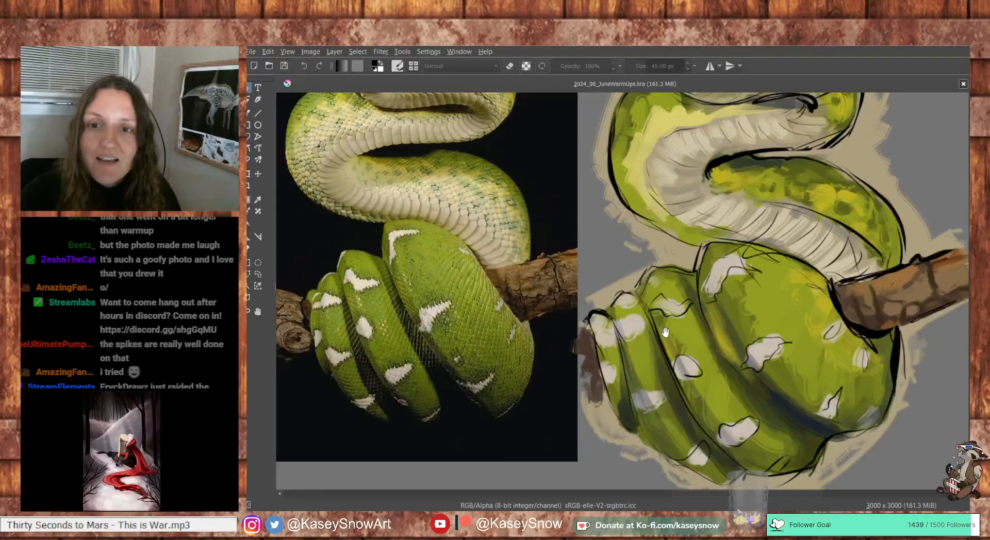
pyautogui.moveTo(665, 333)
pyautogui.mouseDown()
pyautogui.moveTo(693, 496)
pyautogui.moveTo(850, 432)
pyautogui.mouseUp()
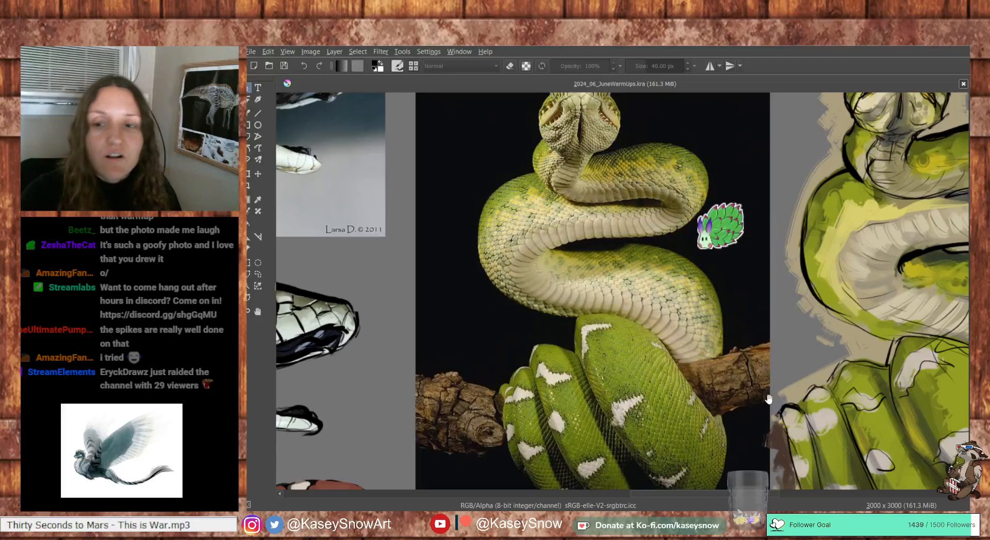
# Look over the white open-mouthed snake, banded snake and skull studies alongside their references
pyautogui.moveTo(470, 341)
pyautogui.mouseDown()
pyautogui.moveTo(665, 385)
pyautogui.moveTo(782, 394)
pyautogui.mouseUp()
pyautogui.moveTo(766, 322)
pyautogui.mouseDown()
pyautogui.moveTo(771, 351)
pyautogui.moveTo(789, 303)
pyautogui.mouseUp()
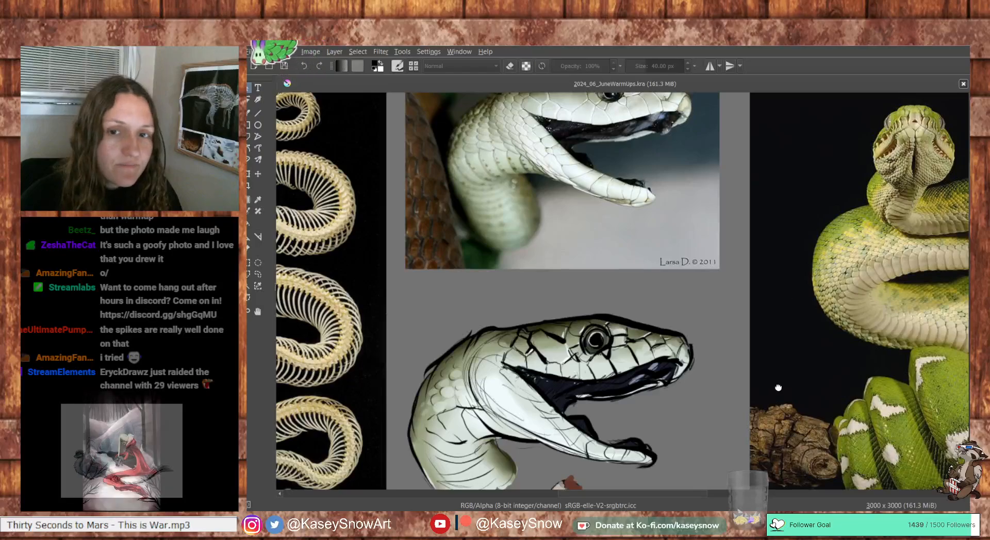
pyautogui.scroll(-5, 781, 289)
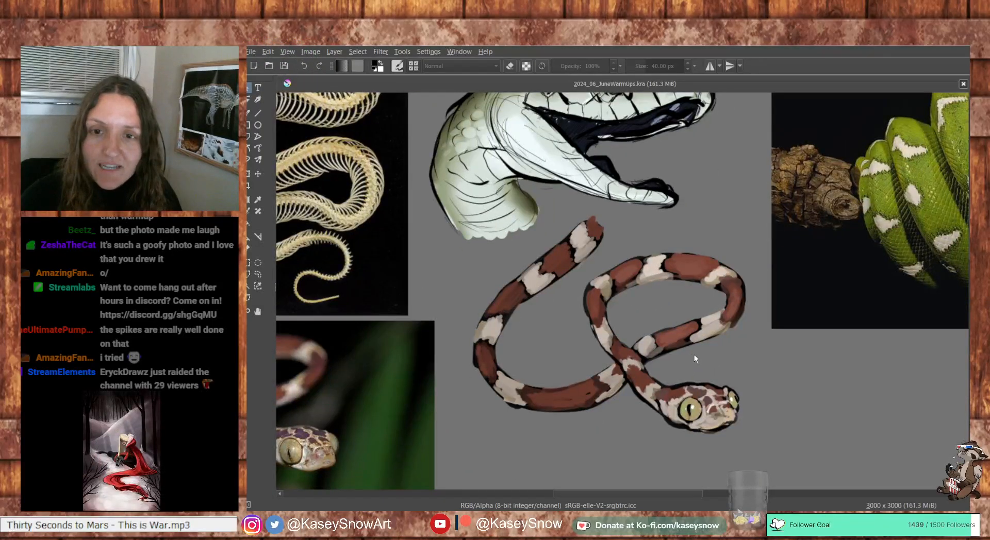
pyautogui.scroll(-3, 694, 356)
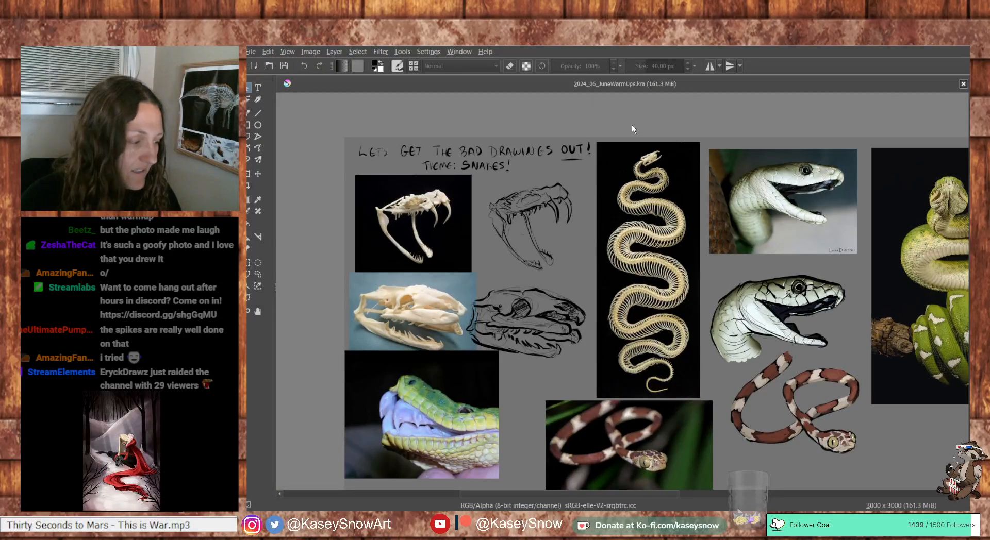
pyautogui.scroll(2, 557, 312)
pyautogui.scroll(-1, 547, 281)
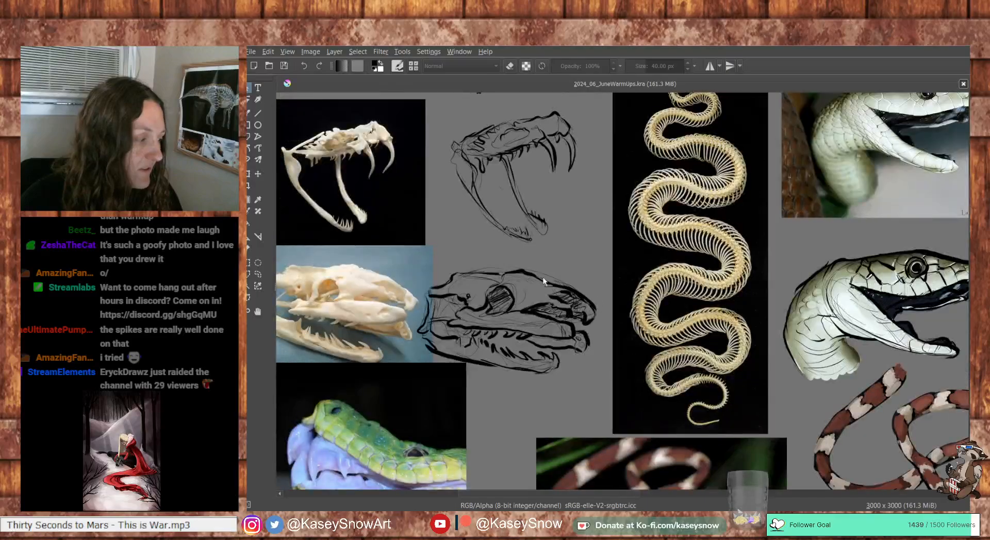
pyautogui.moveTo(774, 247); pyautogui.dragTo(568, 262)
pyautogui.moveTo(866, 308); pyautogui.dragTo(663, 255)
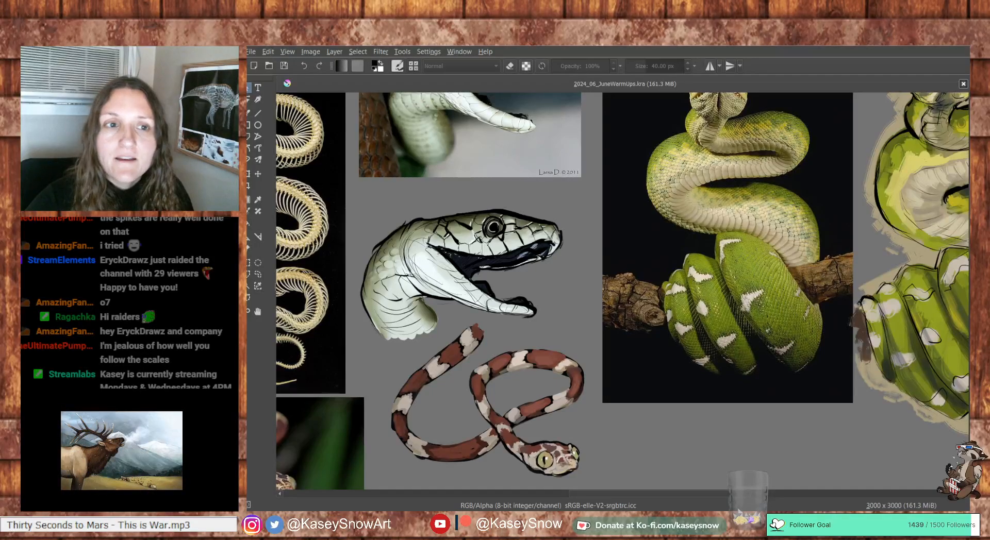
# Switch to the image viewer and look through sedna.png, the pink sea-slug dragon and jungle.png enlarged
pyautogui.click(783, 157)
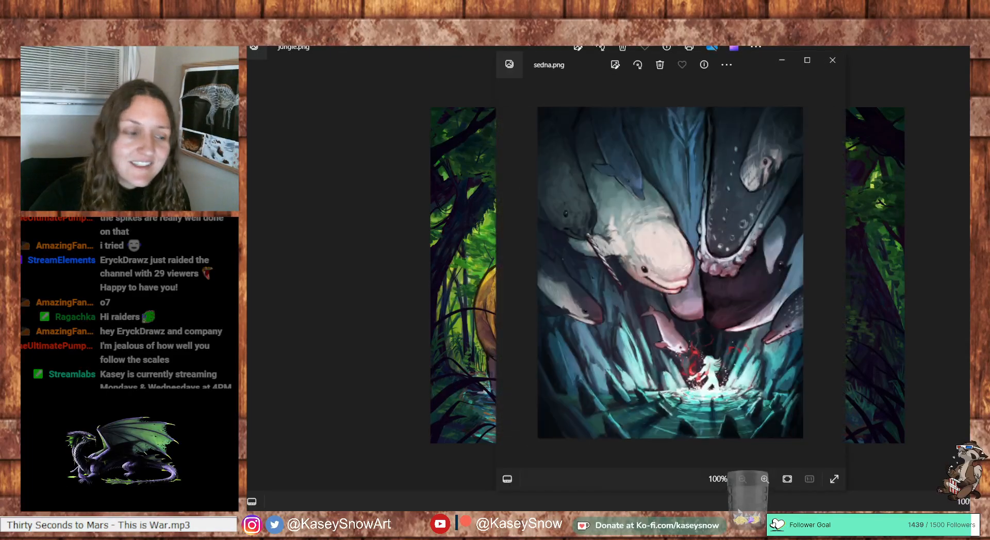
pyautogui.click(808, 60)
pyautogui.scroll(2, 819, 196)
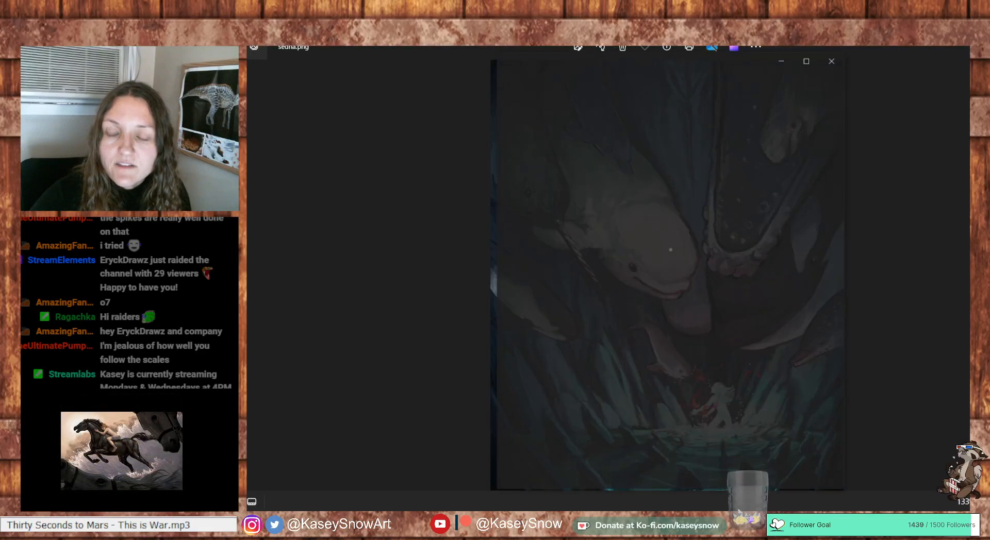
pyautogui.click(808, 63)
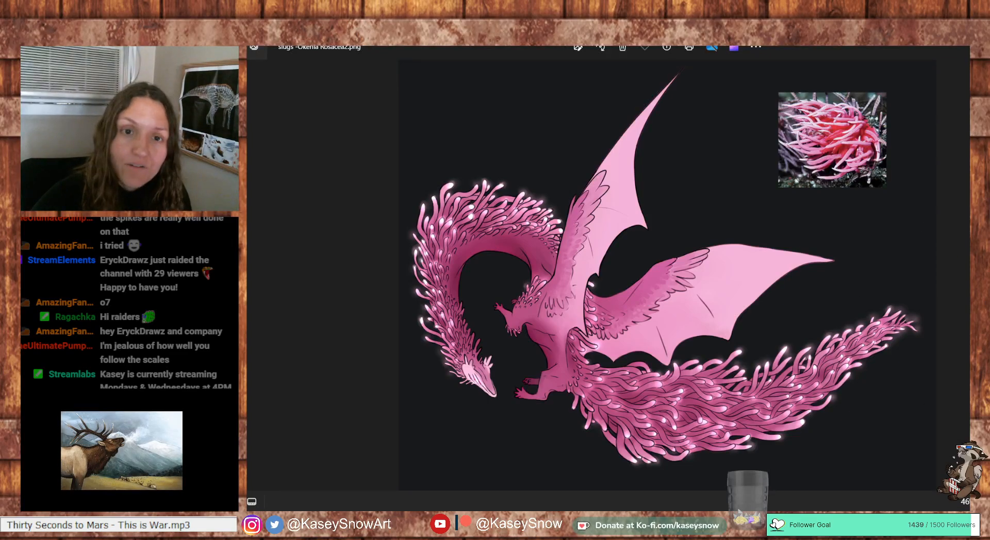
pyautogui.press('Right')
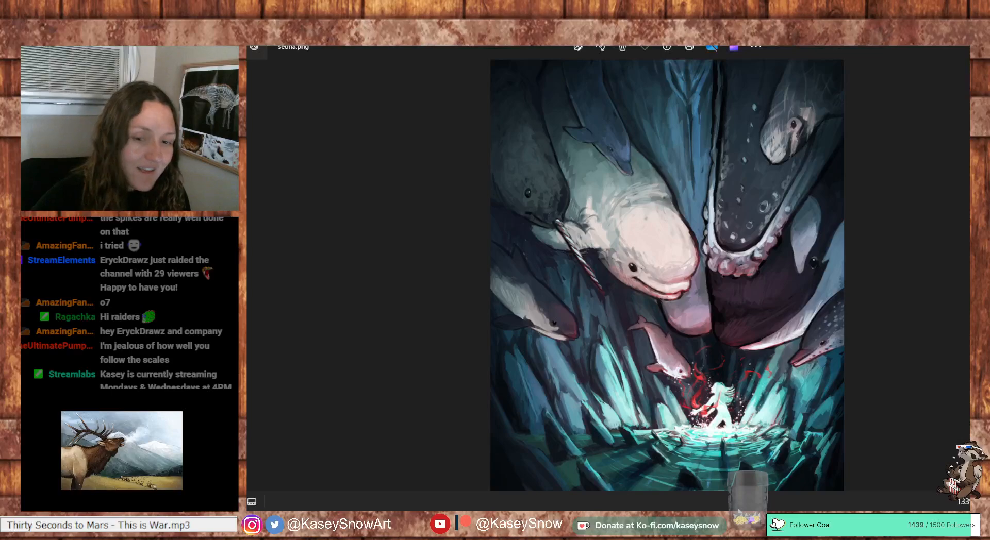
pyautogui.press('Right')
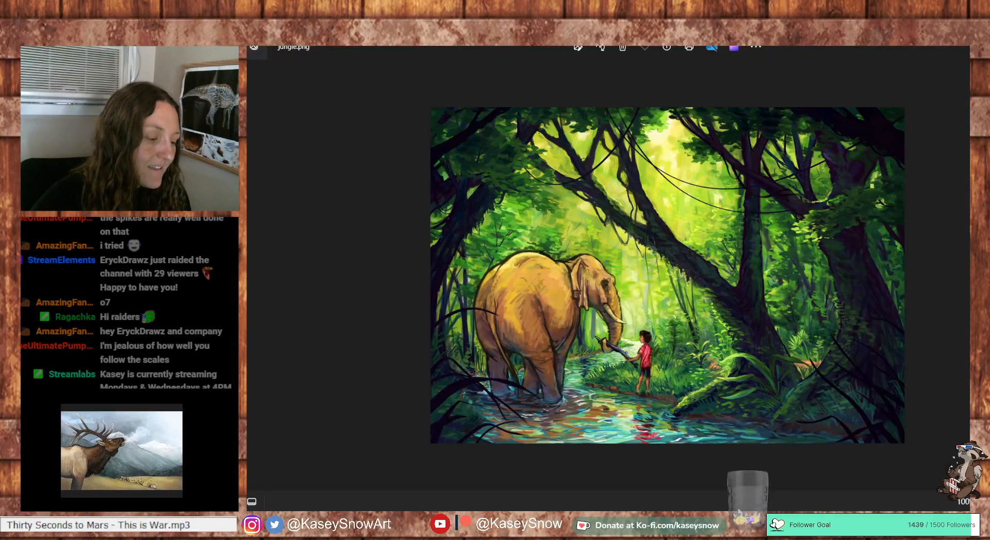
pyautogui.hotkey('ctrl', '+')
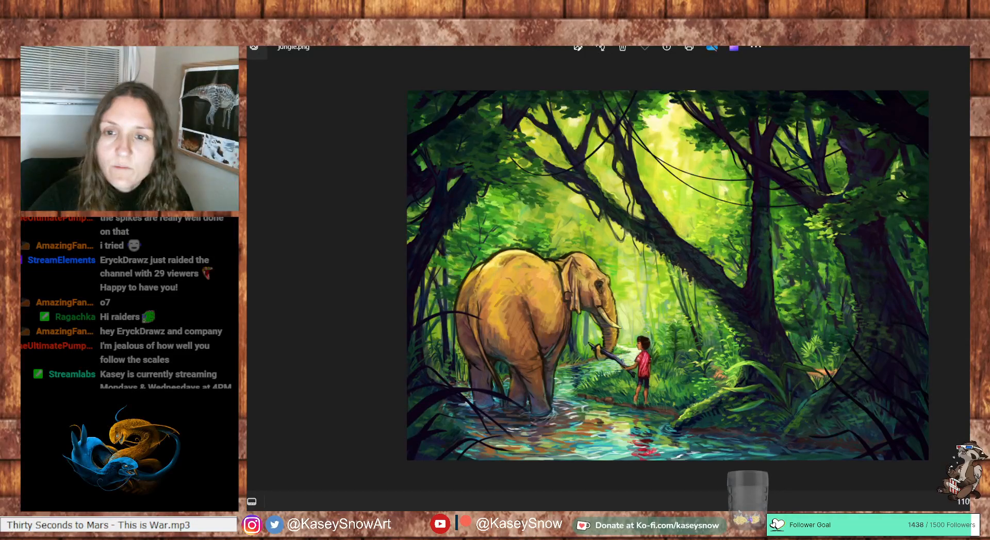
# Switch to the raiding artist's Instagram page in the browser, browse the posts, view the pogo-stick drawing, and close the page
pyautogui.hotkey('alt', 'Tab')
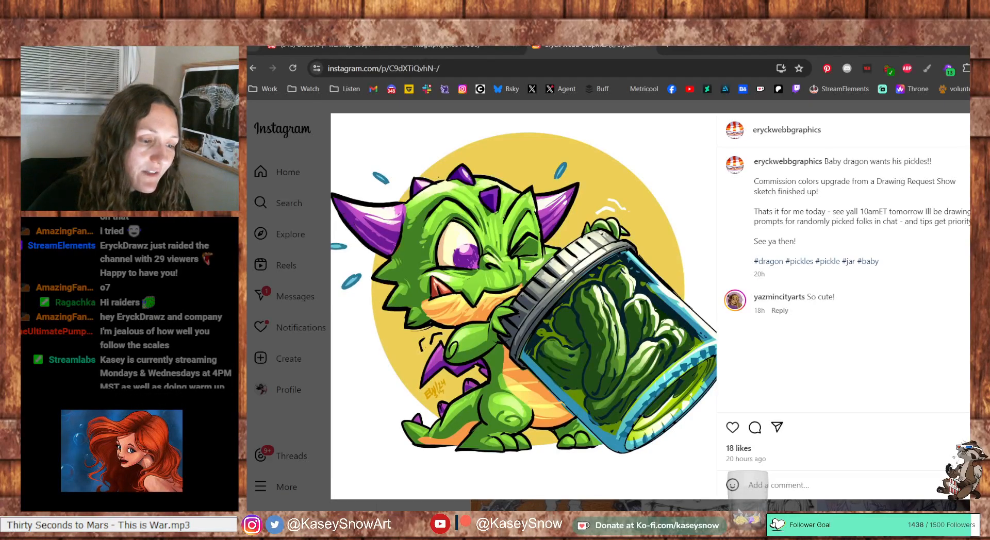
pyautogui.hotkey('alt', 'Left')
pyautogui.scroll(-3, 898, 331)
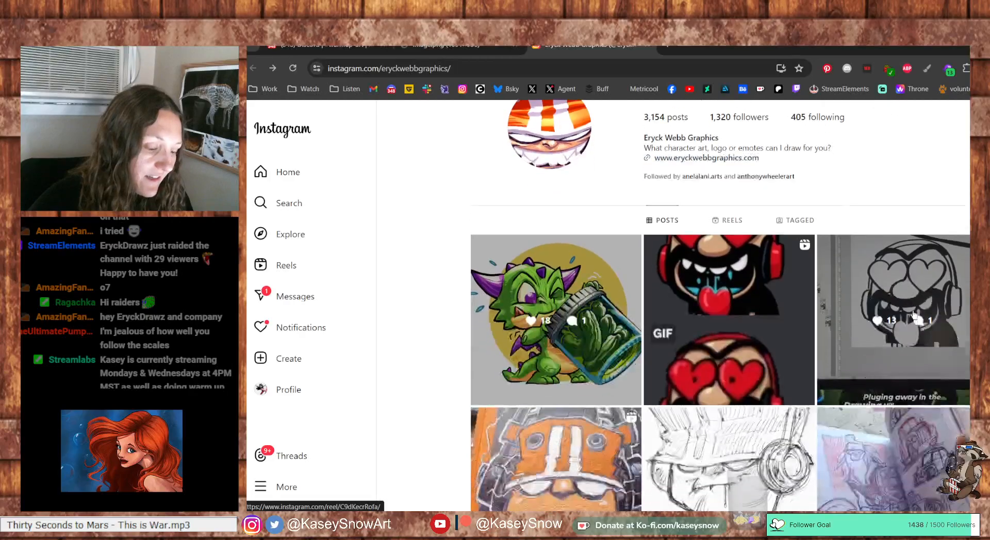
pyautogui.scroll(-2, 898, 331)
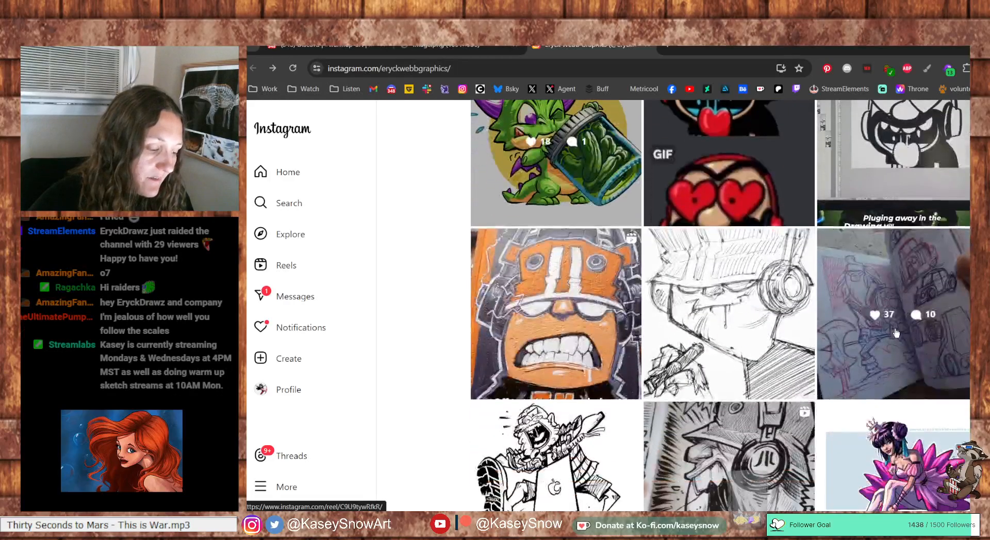
pyautogui.click(592, 460)
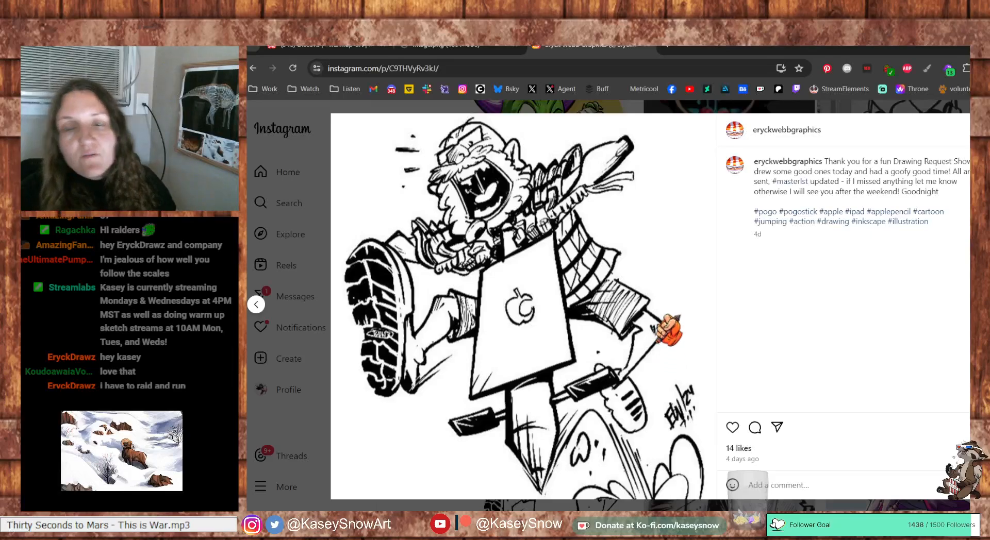
pyautogui.click(649, 47)
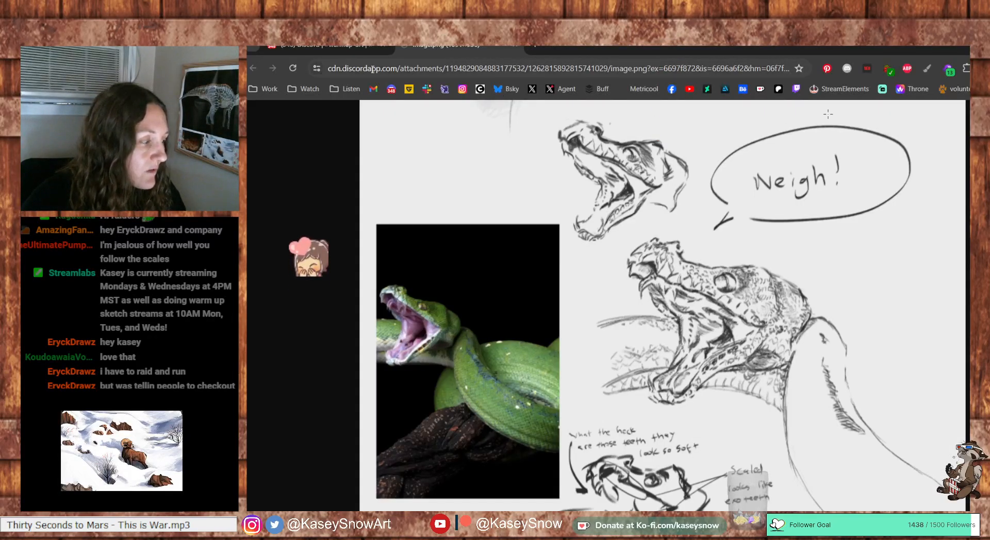
# Return to Discord's warmup-art channel, close the enlarged snake sketch, and view the "Some of mine from today!" horse studies enlarged
pyautogui.click(360, 48)
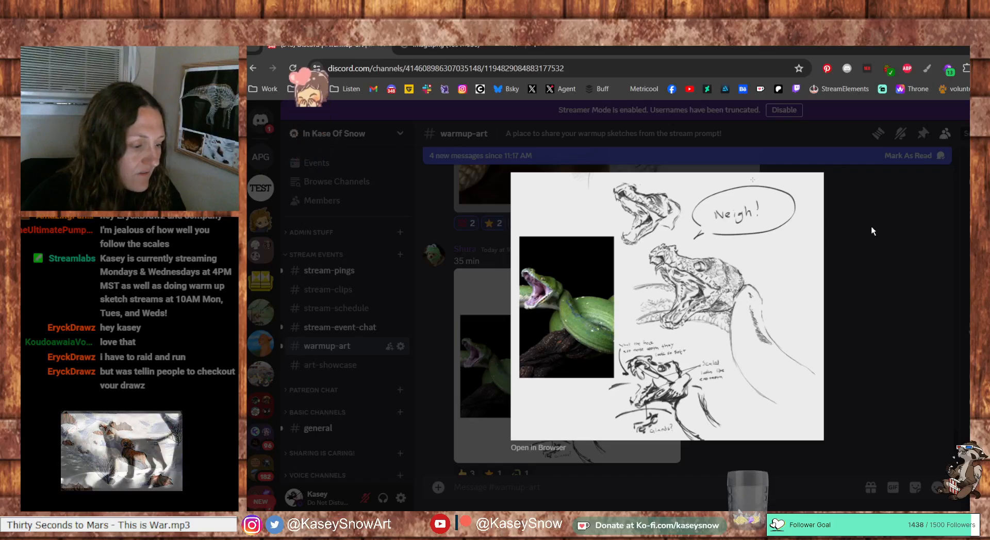
pyautogui.click(872, 231)
pyautogui.scroll(5, 686, 375)
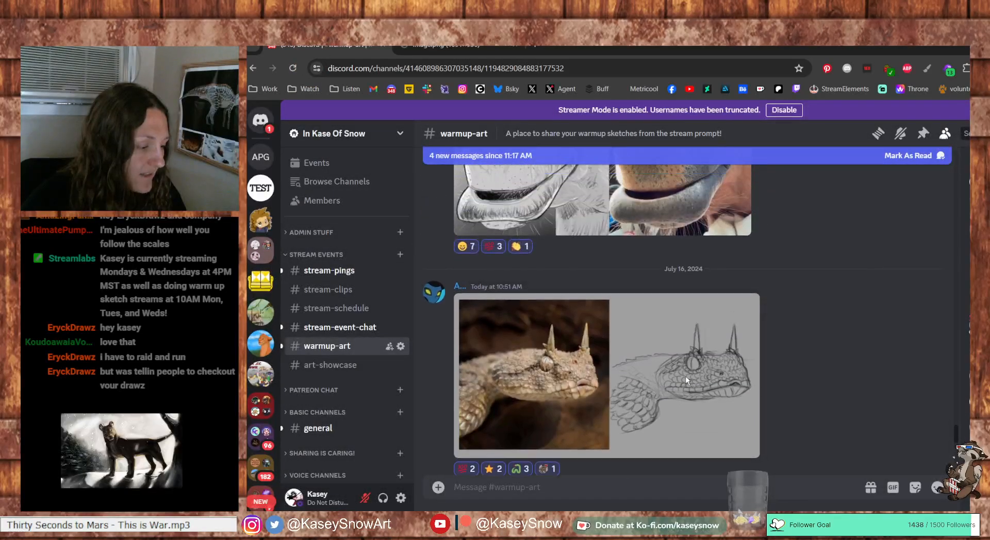
pyautogui.scroll(10, 685, 376)
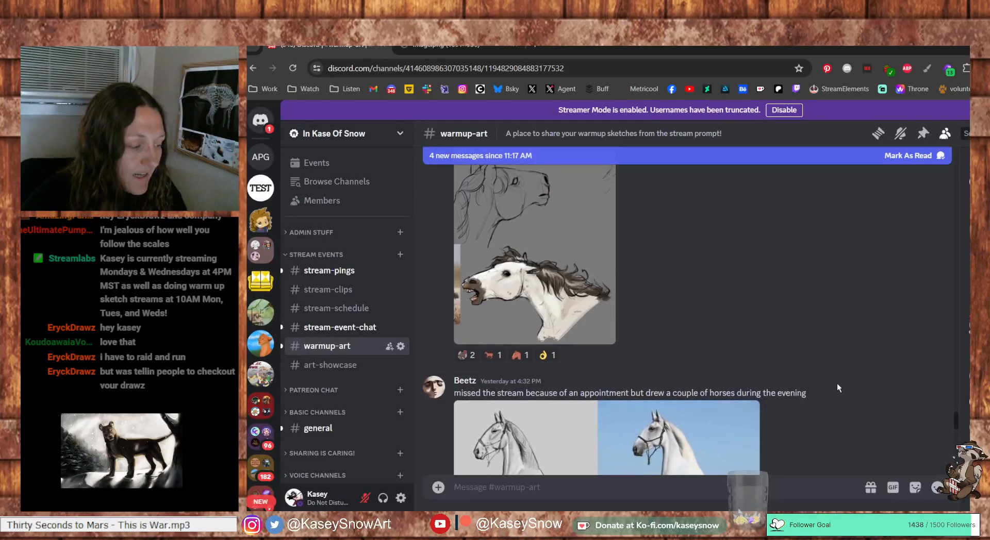
pyautogui.scroll(2, 837, 383)
pyautogui.click(584, 396)
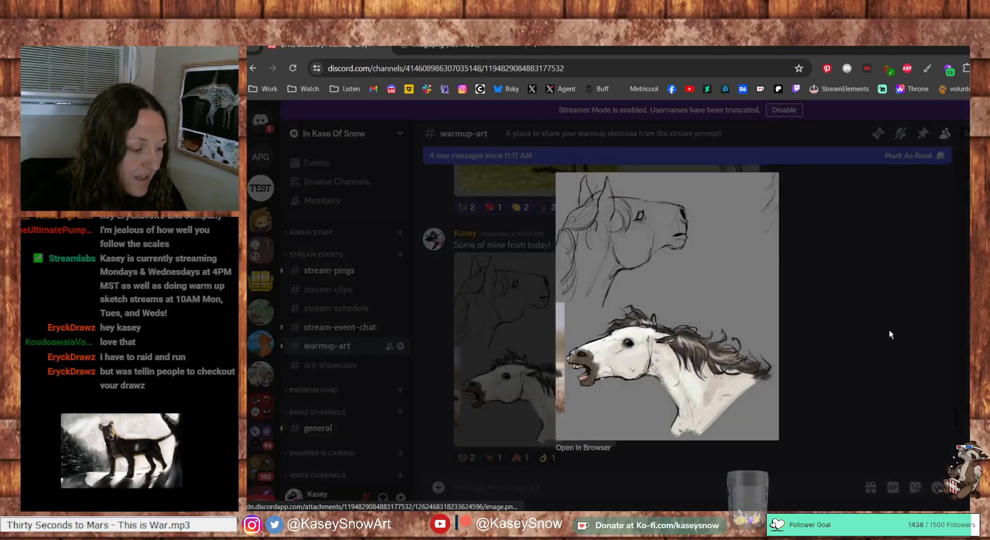
pyautogui.click(889, 330)
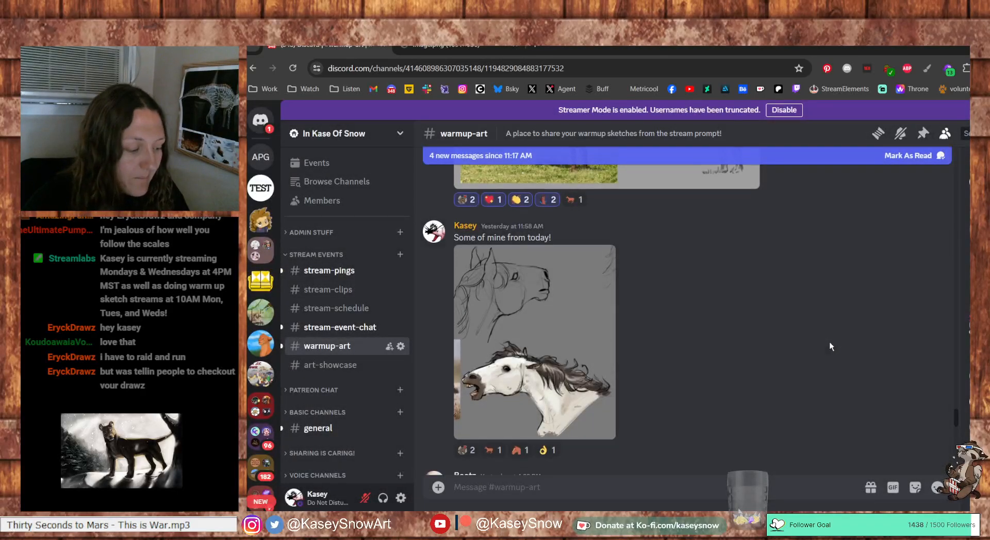
# Browse down the warmup-art channel through the horse studies to the July 16 snake sketches
pyautogui.scroll(-2, 831, 347)
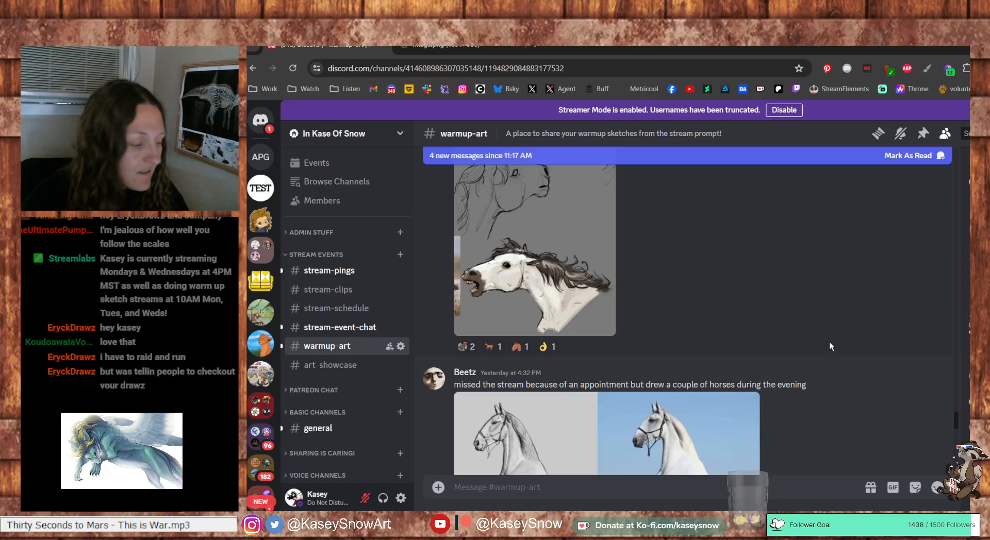
pyautogui.scroll(-7, 830, 347)
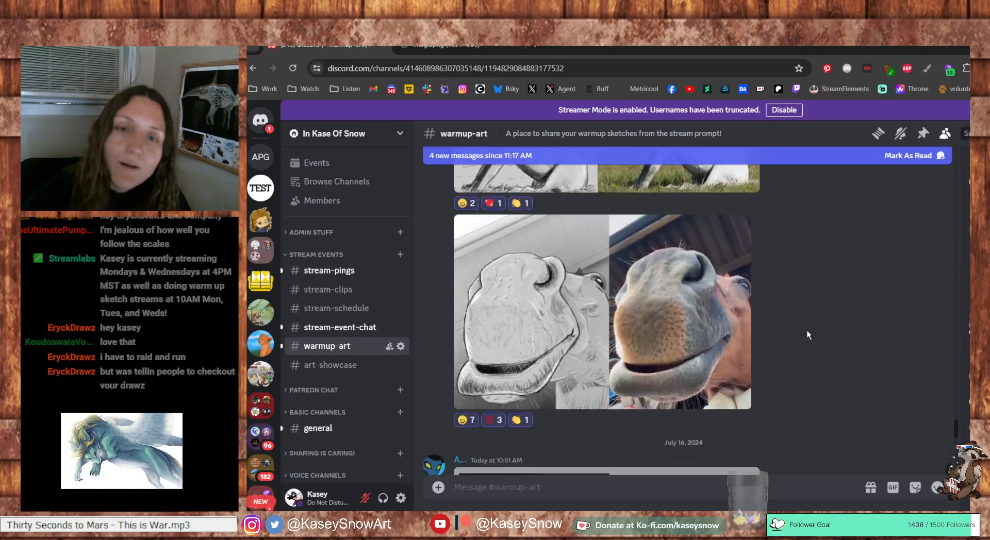
pyautogui.scroll(-1, 807, 332)
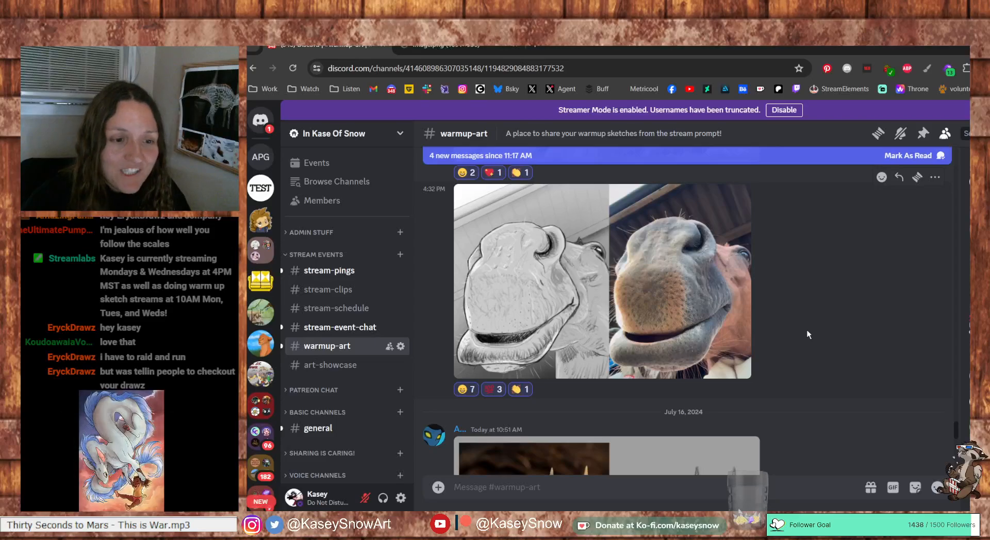
pyautogui.scroll(-5, 808, 334)
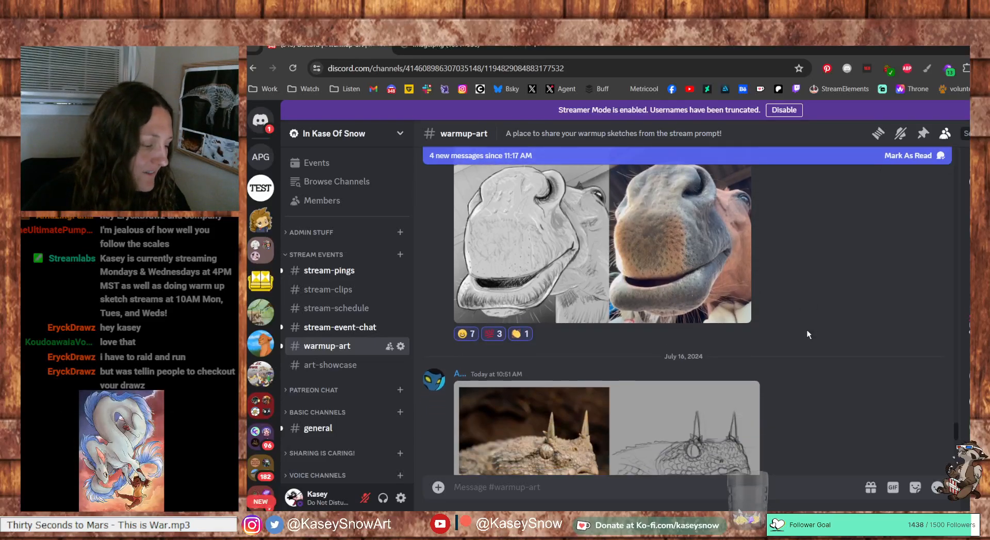
pyautogui.scroll(-3, 763, 408)
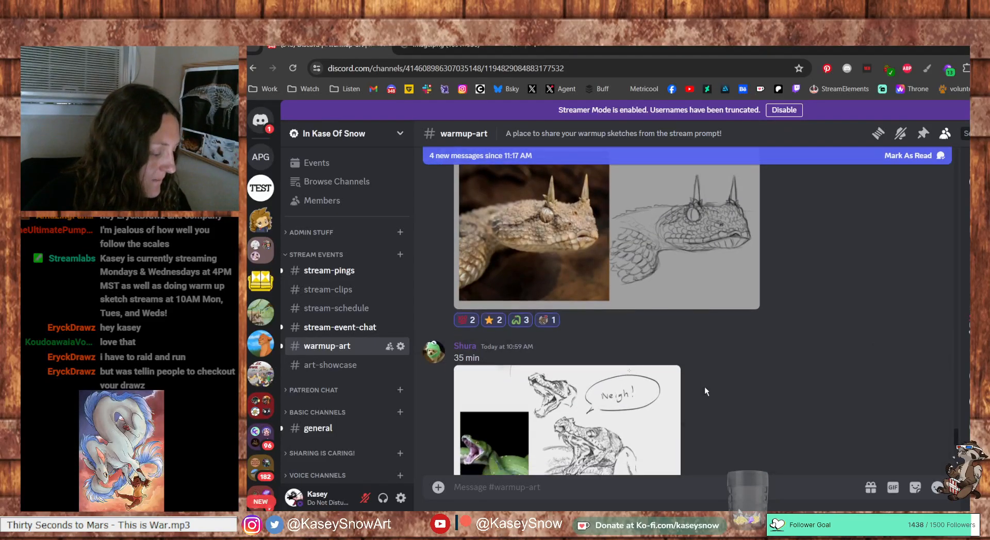
# Open the "35 min" green snake sketch full size in the browser, examine it enlarged, and close the image page
pyautogui.click(557, 392)
pyautogui.click(553, 448)
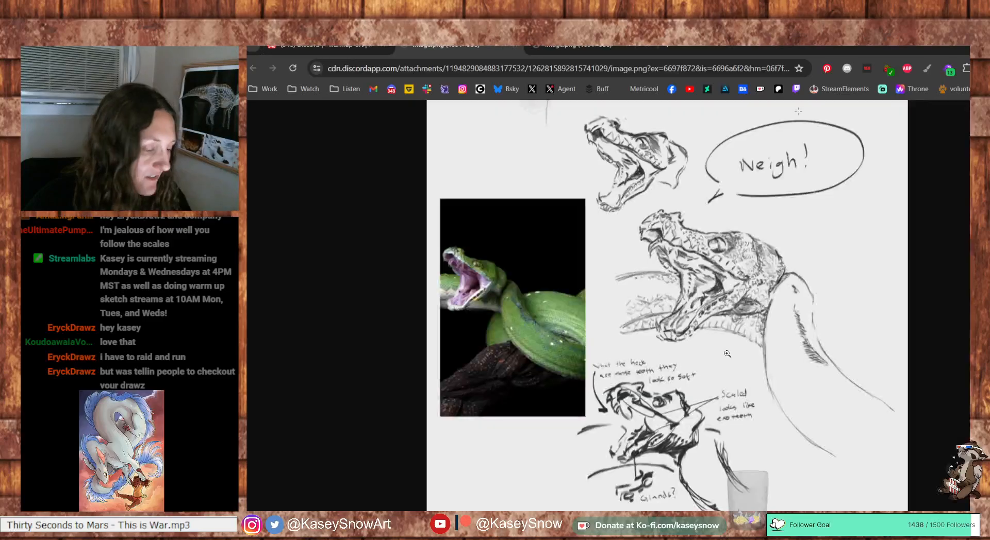
pyautogui.click(704, 377)
pyautogui.scroll(2, 720, 395)
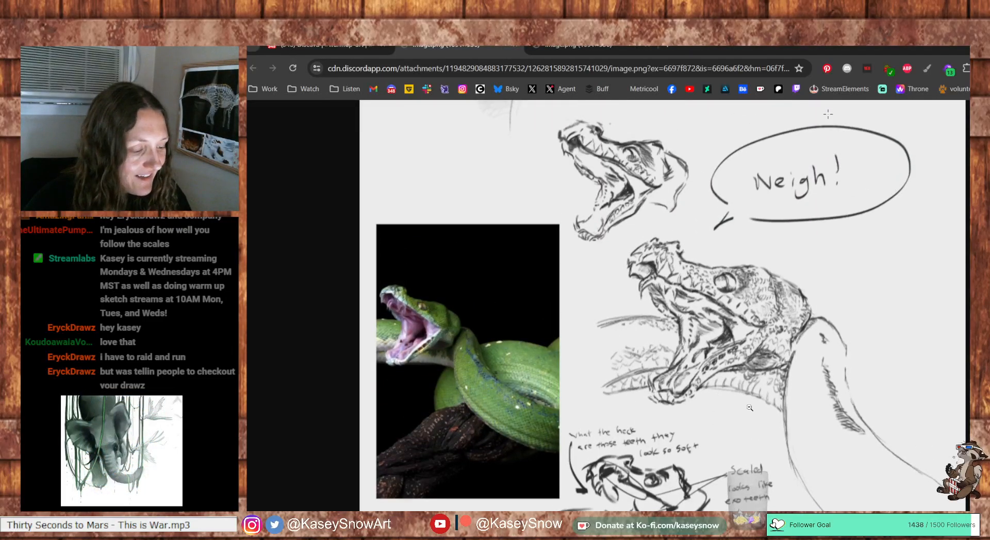
pyautogui.scroll(-2, 750, 407)
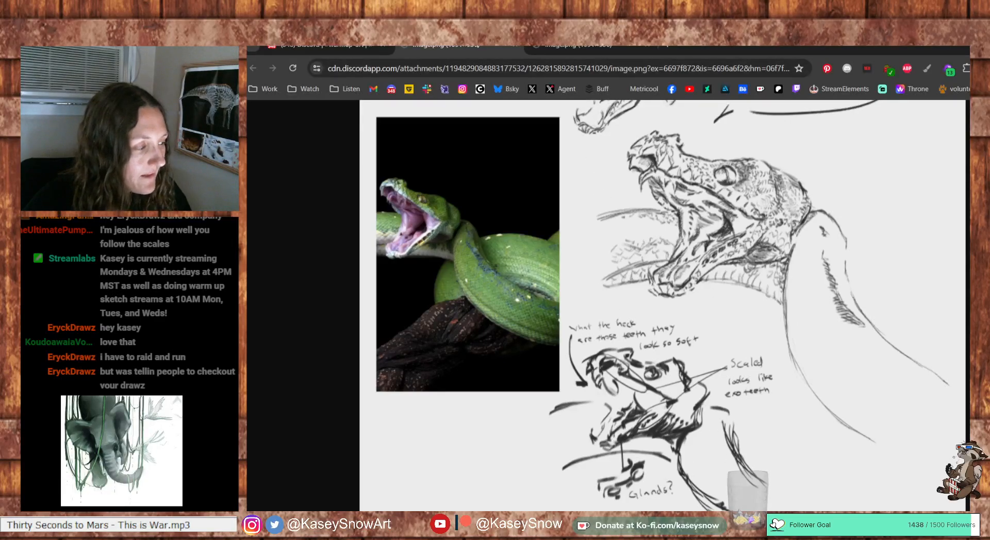
pyautogui.click(514, 50)
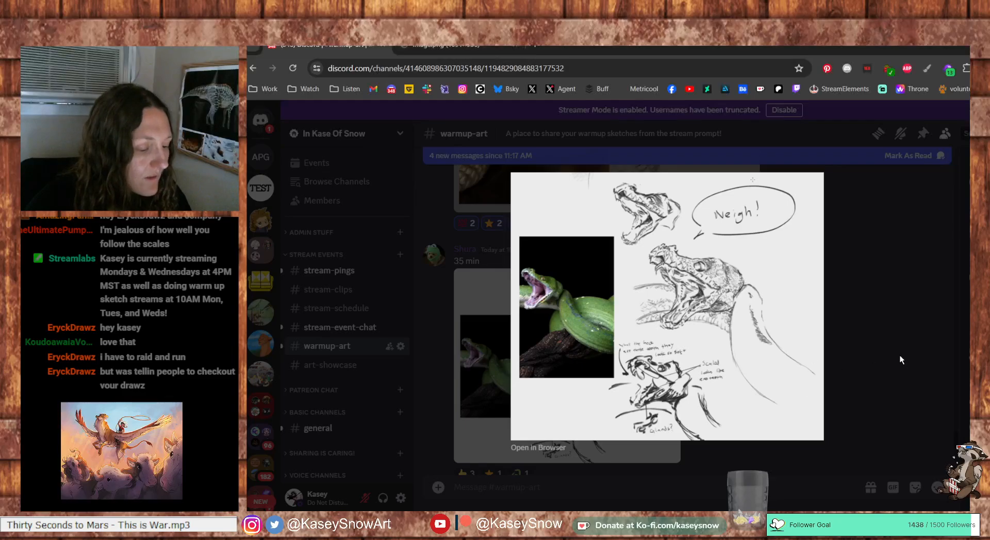
# Close the sketch preview and react to the "35 min" snake post with the snake, thumbs-up, star and :Heart: emojis
pyautogui.click(900, 355)
pyautogui.click(513, 472)
pyautogui.scroll(-2, 495, 413)
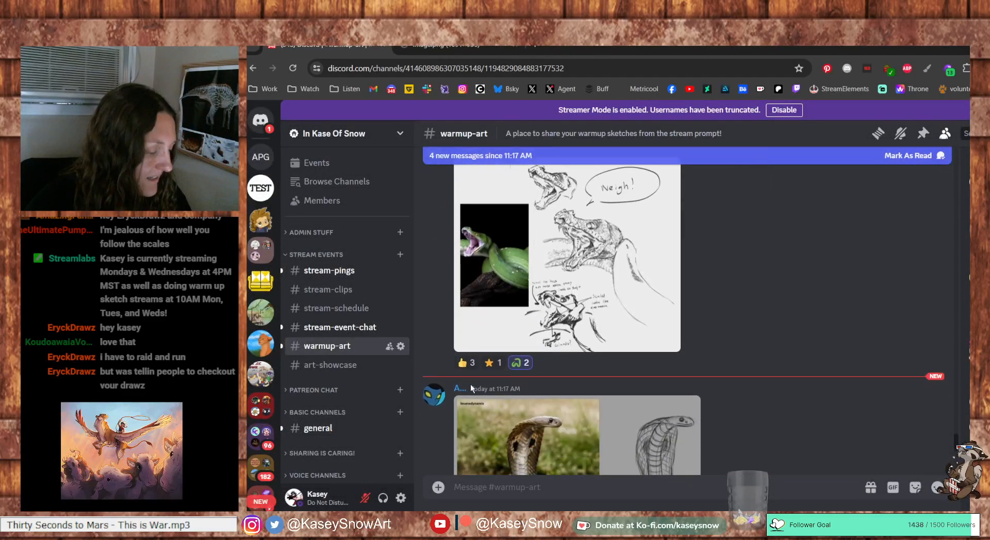
pyautogui.click(486, 363)
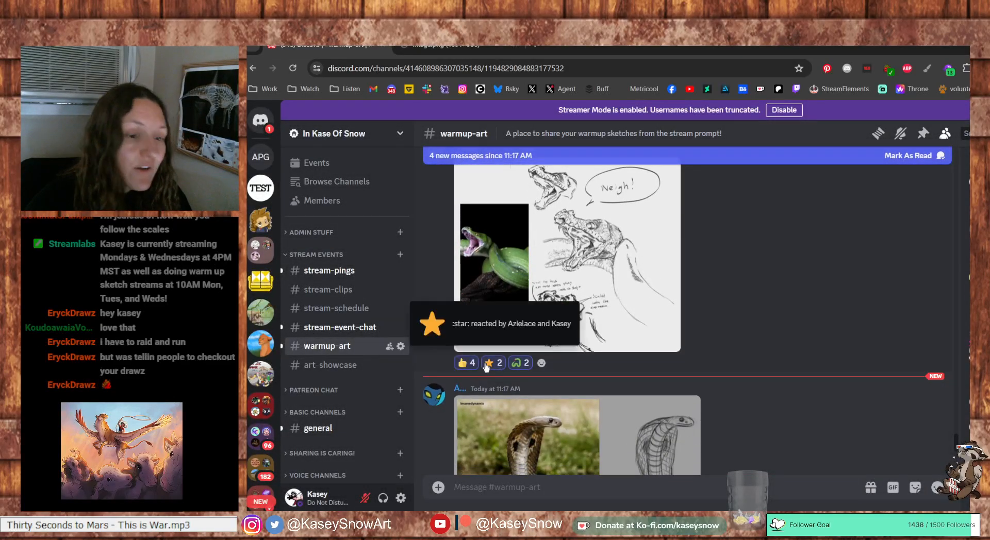
pyautogui.click(540, 363)
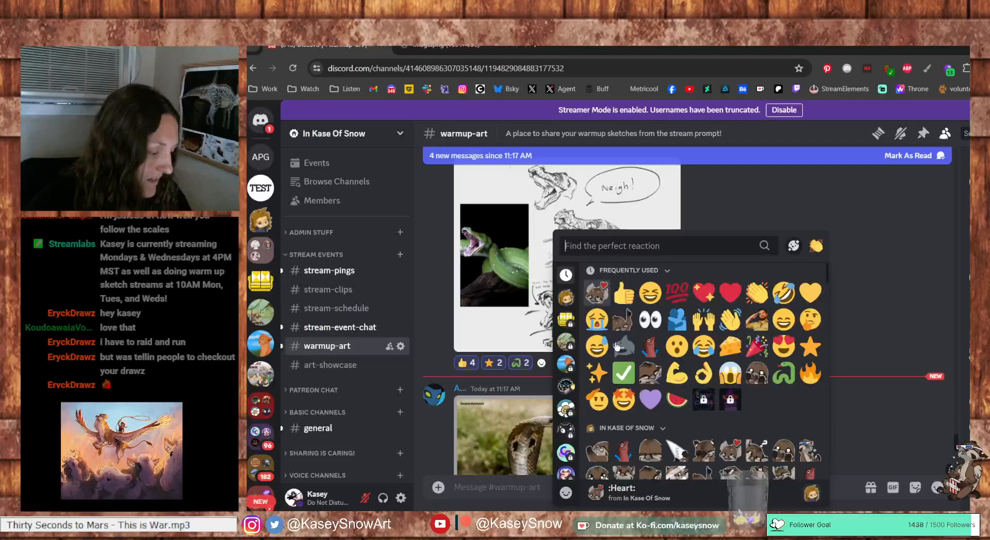
pyautogui.click(597, 294)
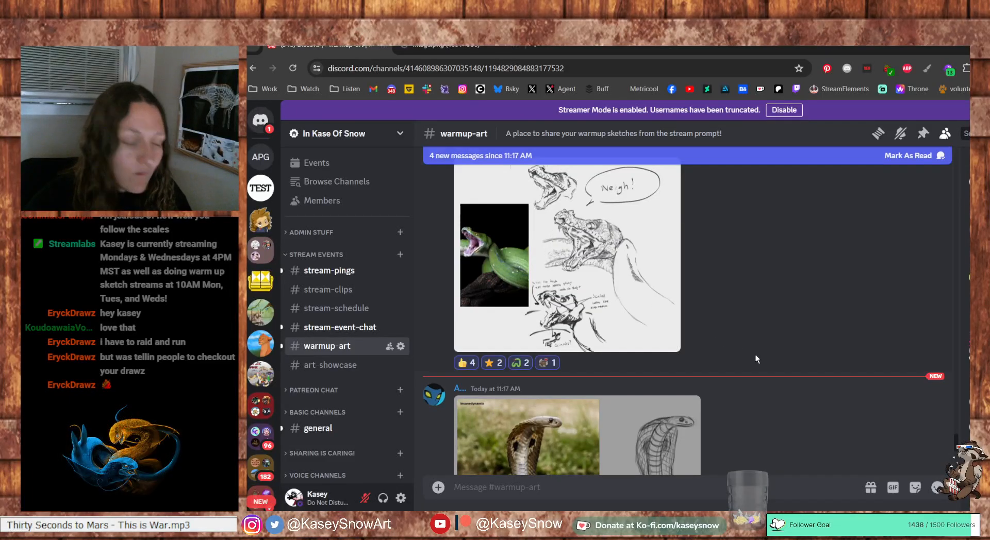
# Add to the cobra study's red reaction, view the image full size in the browser, and close the image page
pyautogui.scroll(-3, 724, 335)
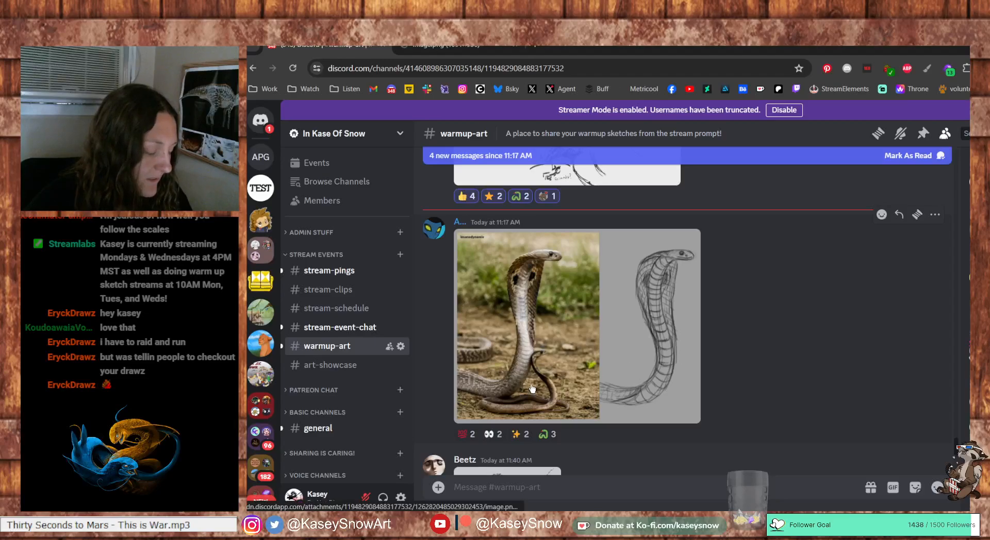
pyautogui.click(466, 434)
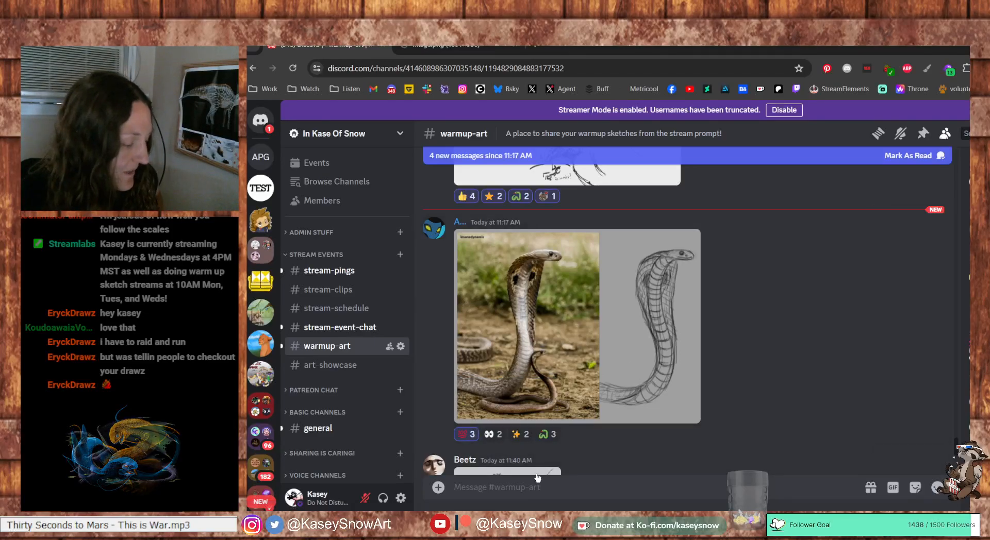
pyautogui.click(552, 354)
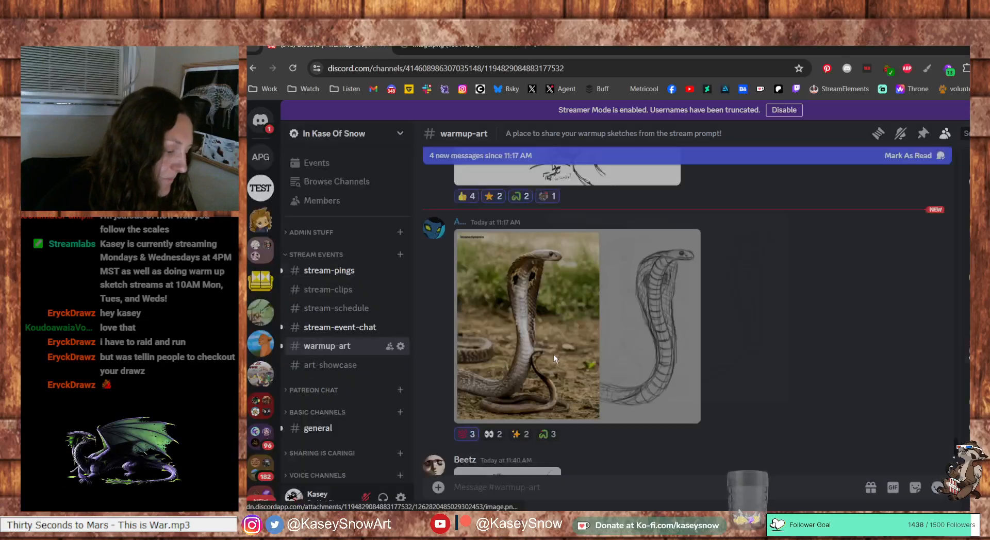
pyautogui.click(528, 448)
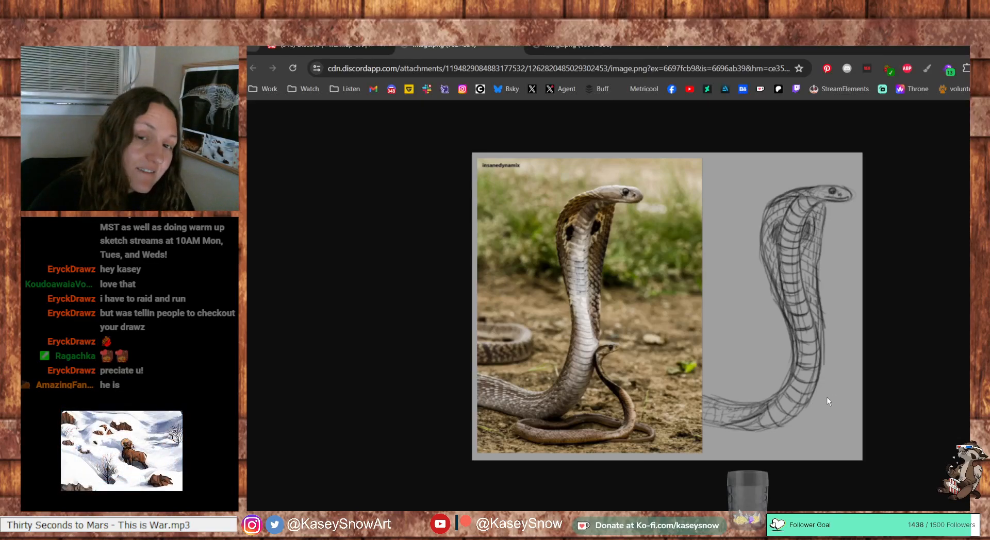
pyautogui.click(517, 46)
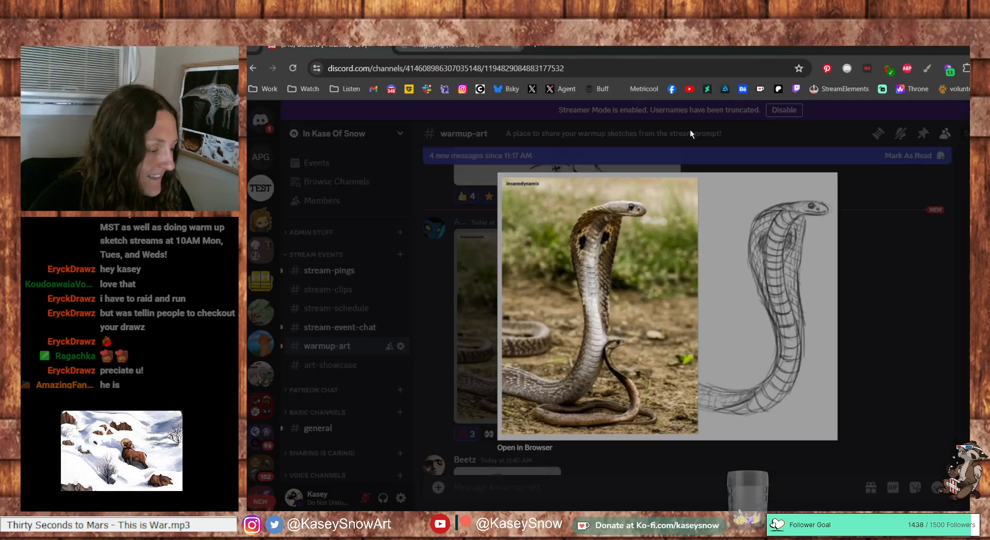
# Close the cobra preview and react to the post with the snake, eyes and :Heart: emojis
pyautogui.click(888, 307)
pyautogui.click(541, 434)
pyautogui.click(493, 435)
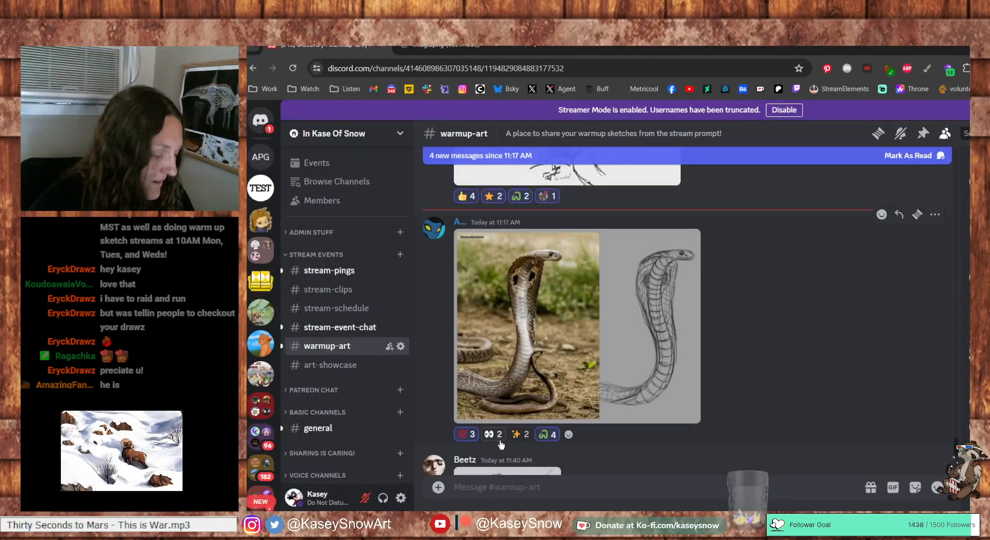
pyautogui.click(568, 435)
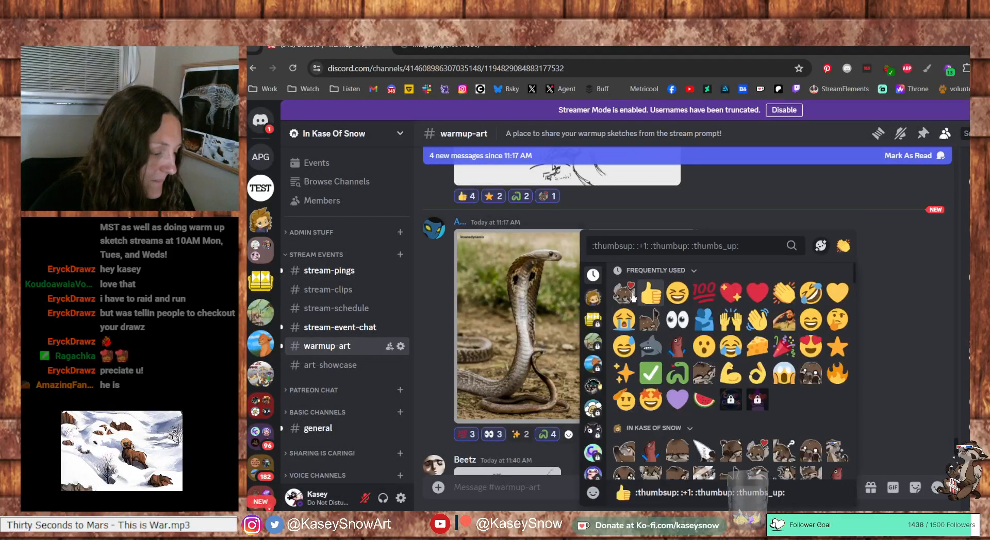
pyautogui.click(622, 299)
# Open the open-mouthed viper sketch posted at 11:40 AM full size in the browser and enlarge it
pyautogui.scroll(-3, 613, 369)
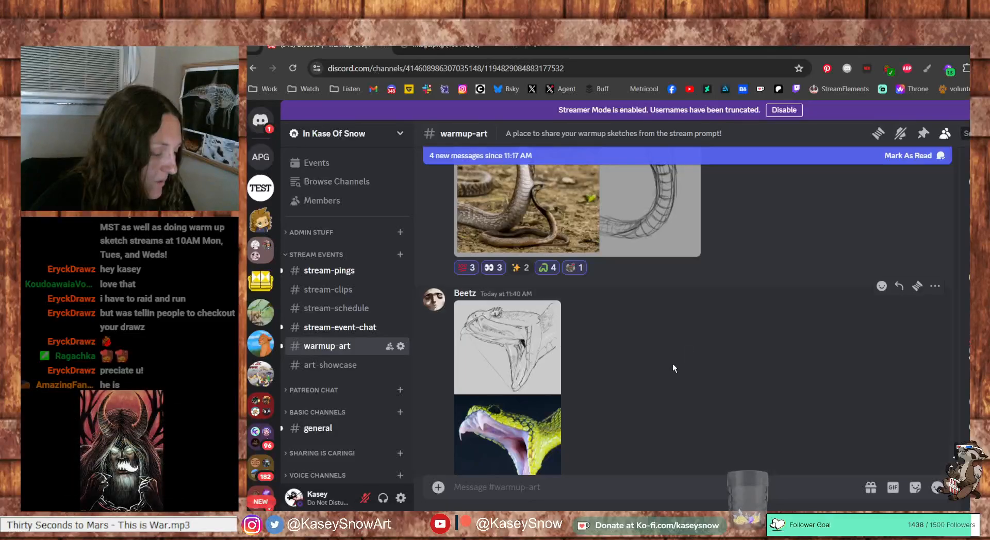
pyautogui.scroll(-2, 682, 358)
pyautogui.click(551, 385)
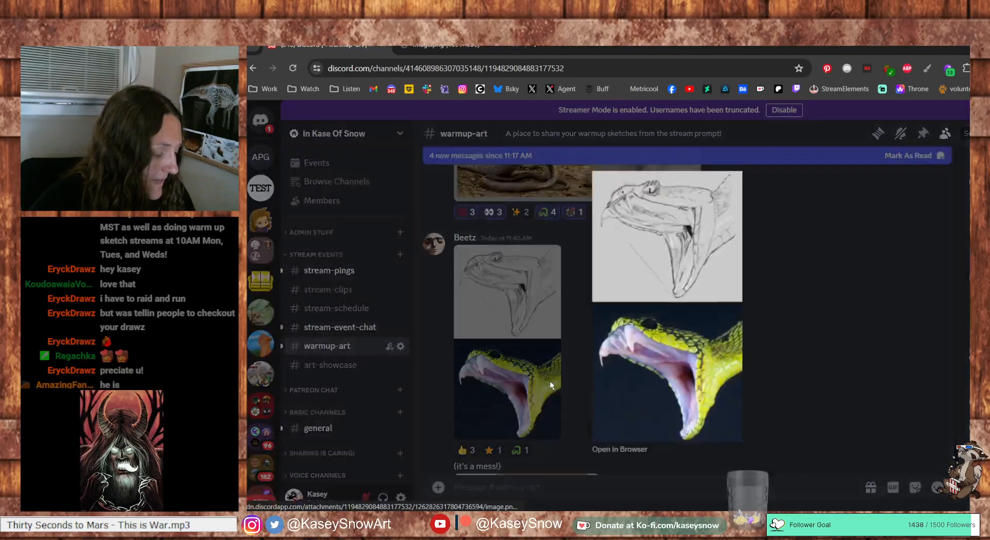
pyautogui.click(634, 449)
pyautogui.click(694, 192)
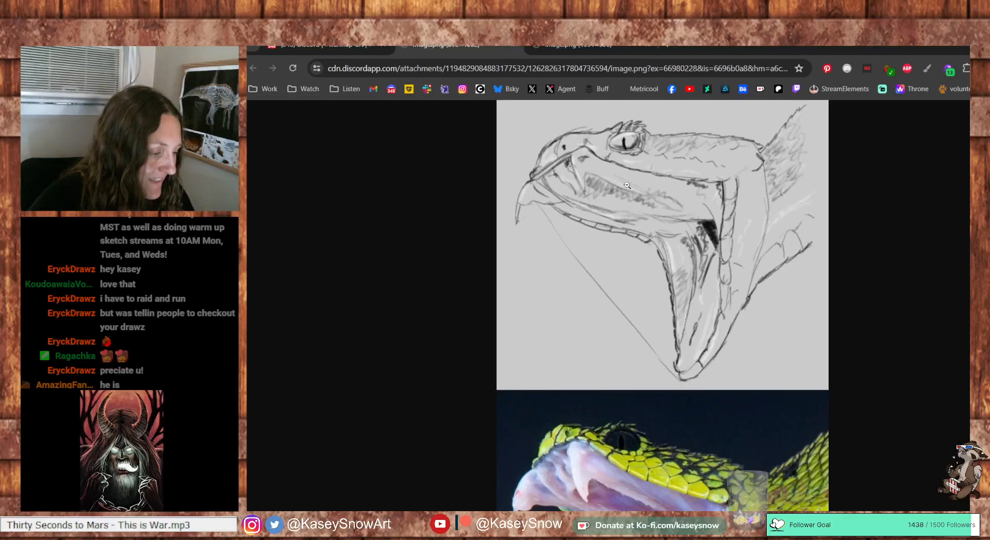
# Compare the enlarged viper sketch's fangs, jaw and mouth with the yellow snake reference photo below it
pyautogui.scroll(-3, 549, 326)
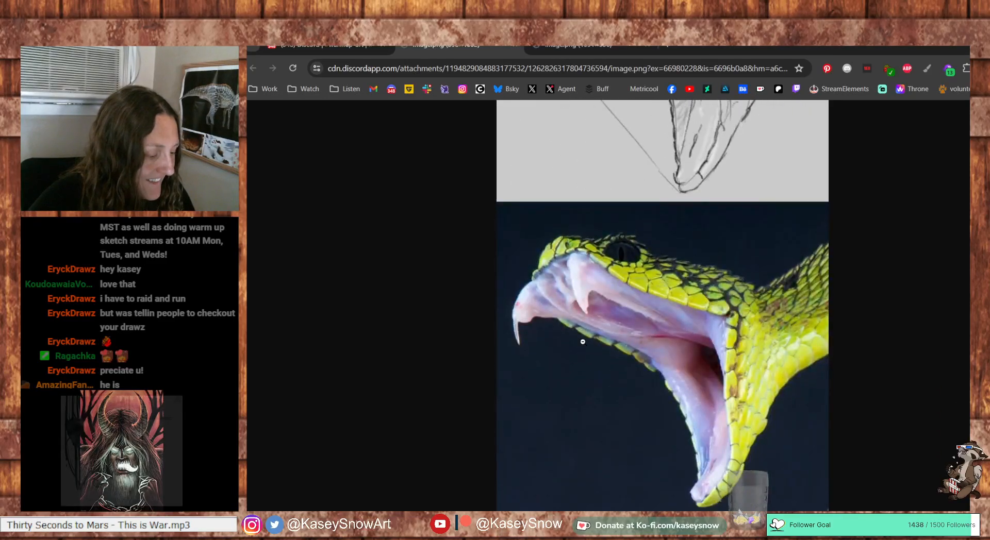
pyautogui.scroll(3, 548, 327)
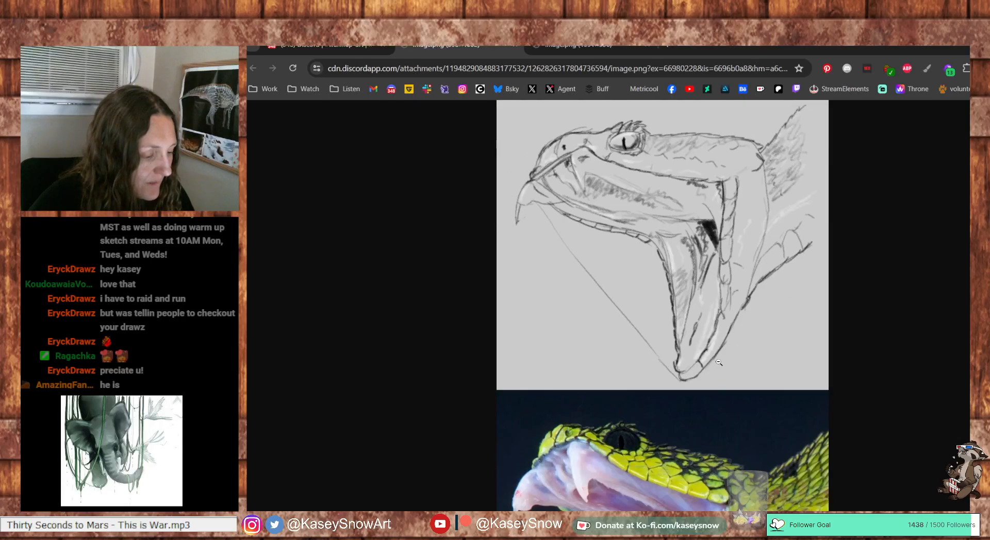
pyautogui.scroll(-1, 589, 347)
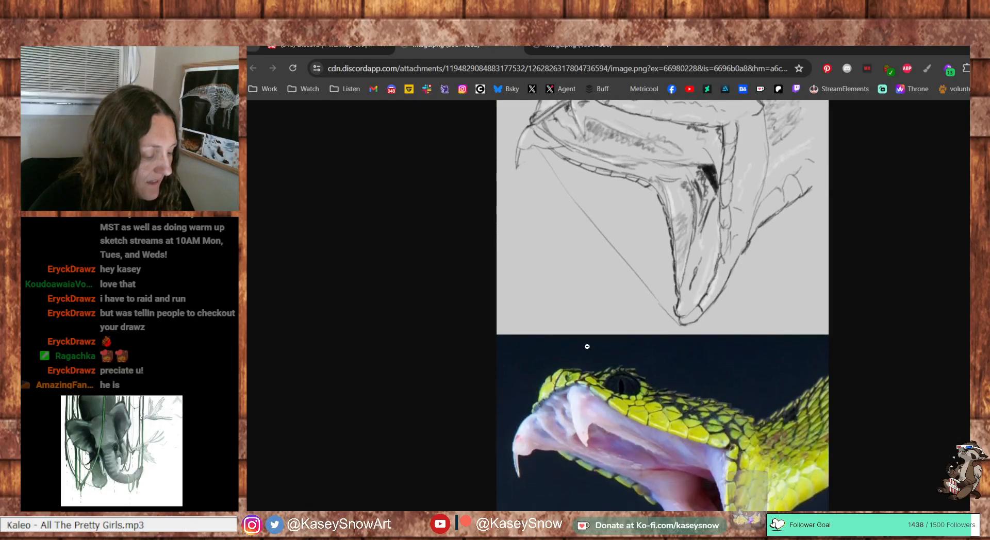
pyautogui.scroll(1, 585, 347)
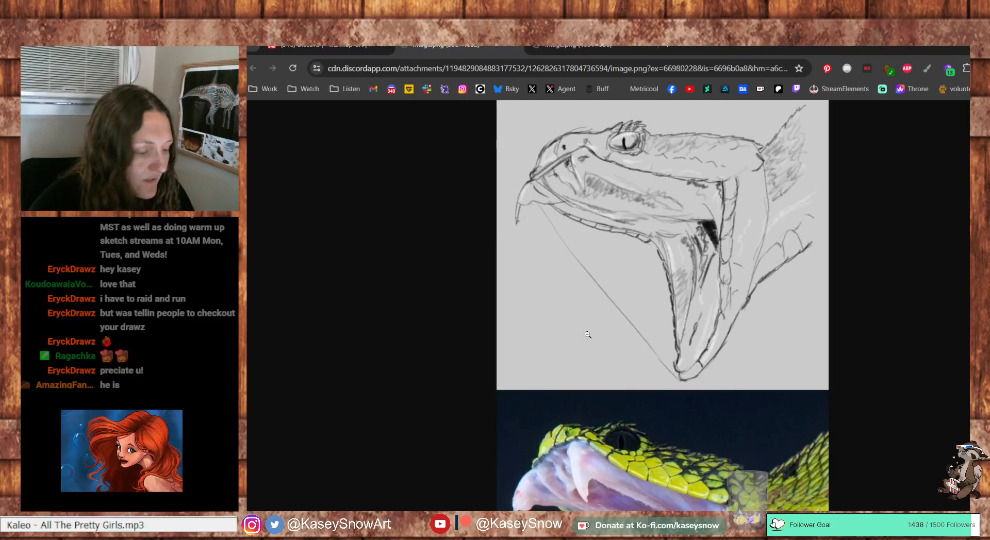
pyautogui.scroll(-3, 588, 334)
pyautogui.scroll(3, 588, 334)
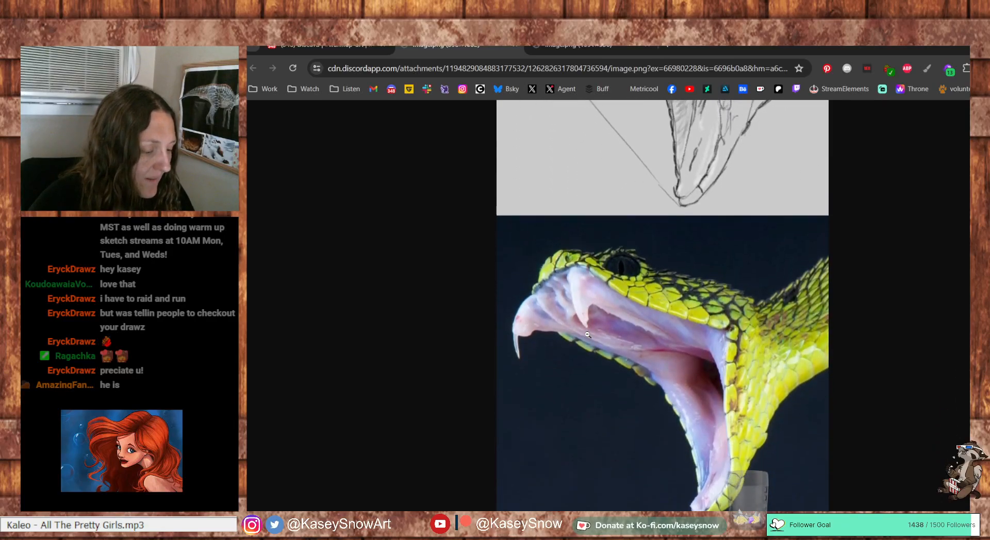
pyautogui.scroll(-2, 649, 297)
pyautogui.scroll(-1, 649, 297)
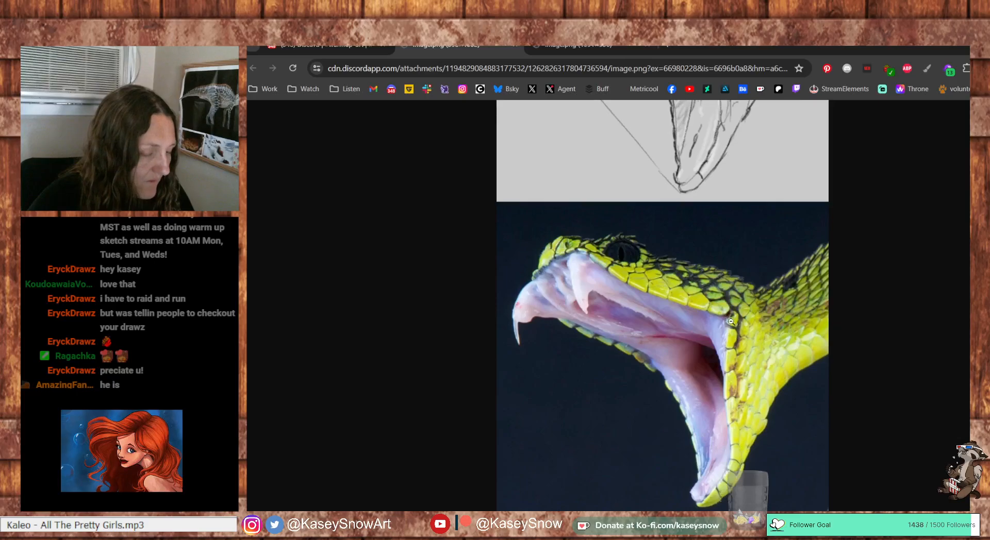
pyautogui.scroll(3, 731, 322)
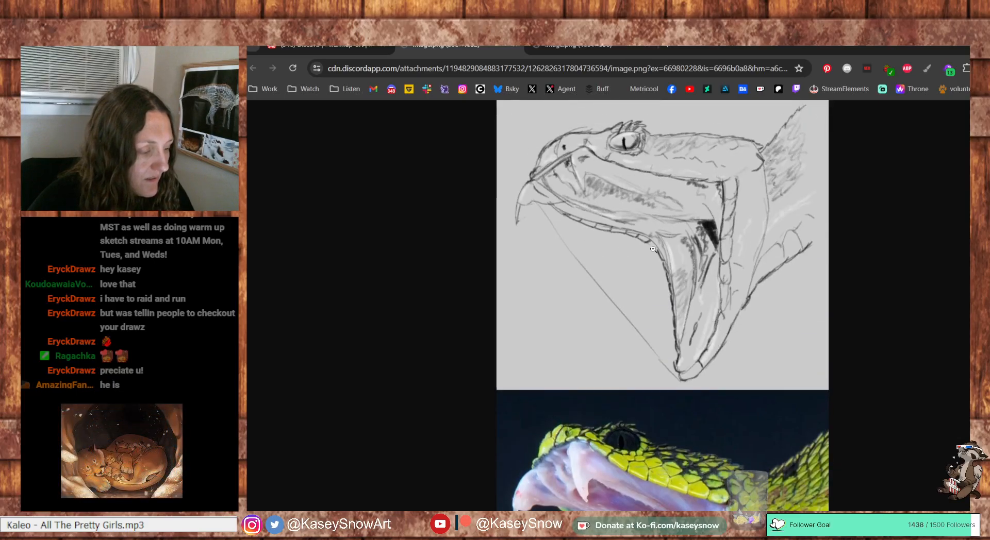
pyautogui.scroll(-3, 652, 248)
pyautogui.scroll(3, 653, 248)
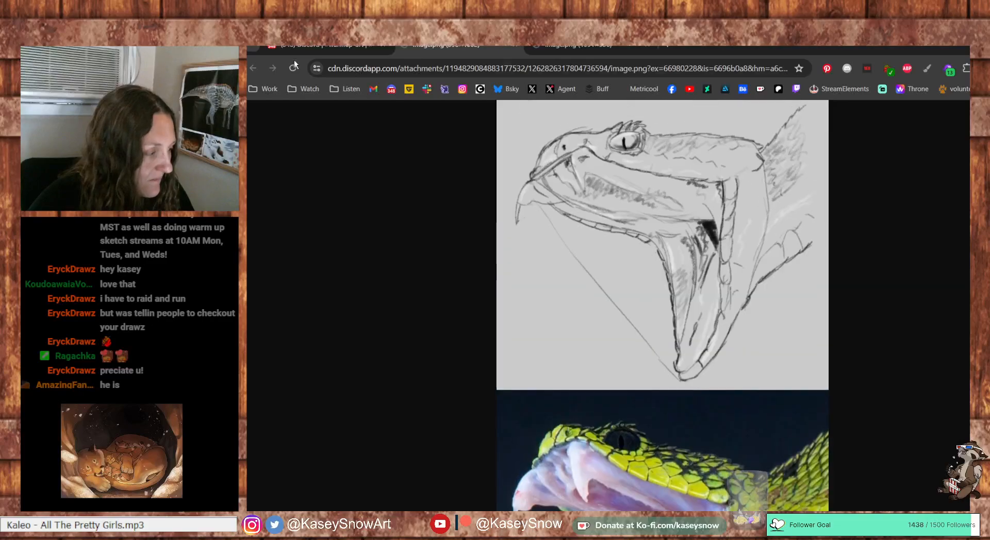
# Return to the warmup-art channel, close the viper preview, and react to the post with the snake and thumbs-up emojis
pyautogui.hotkey('alt', 'Left')
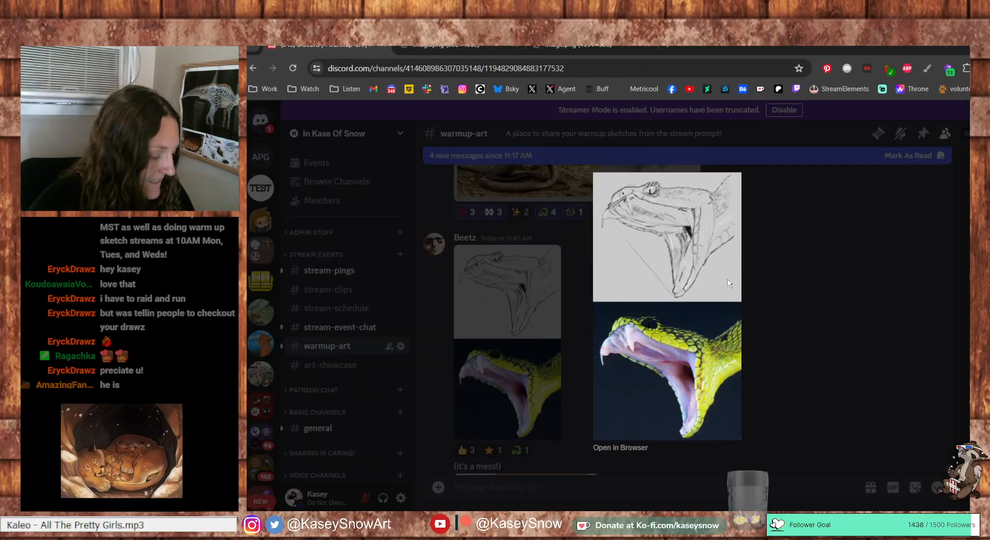
pyautogui.click(780, 284)
pyautogui.scroll(-1, 587, 348)
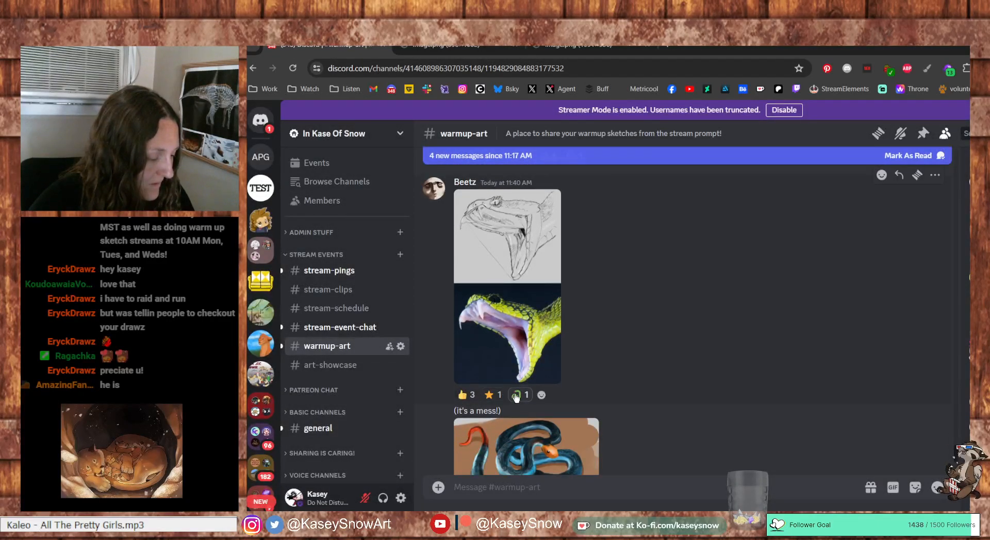
pyautogui.click(518, 394)
pyautogui.click(464, 395)
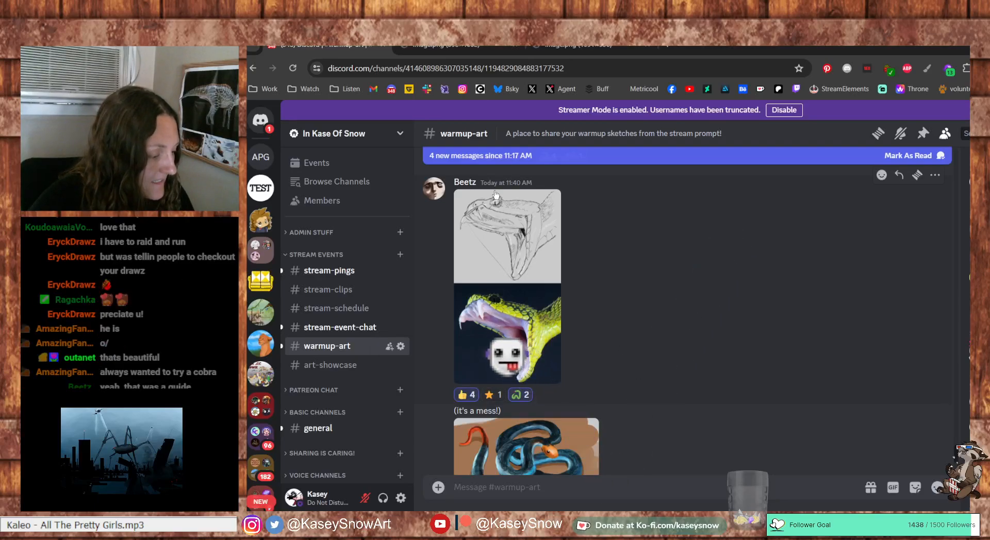
# View the 11:40 AM viper sketch full size in the browser once more, return to the warmup-art channel, and close its preview
pyautogui.click(544, 250)
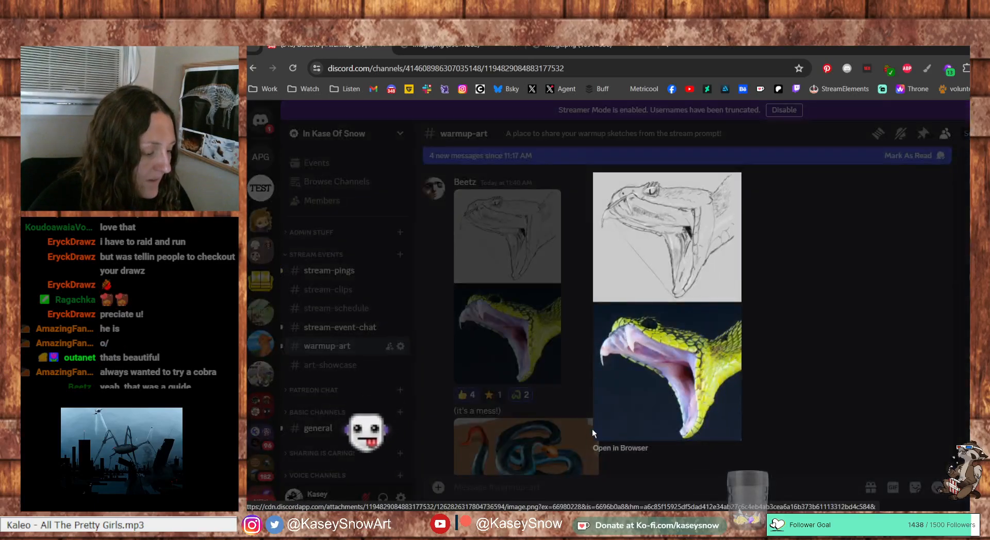
pyautogui.click(606, 453)
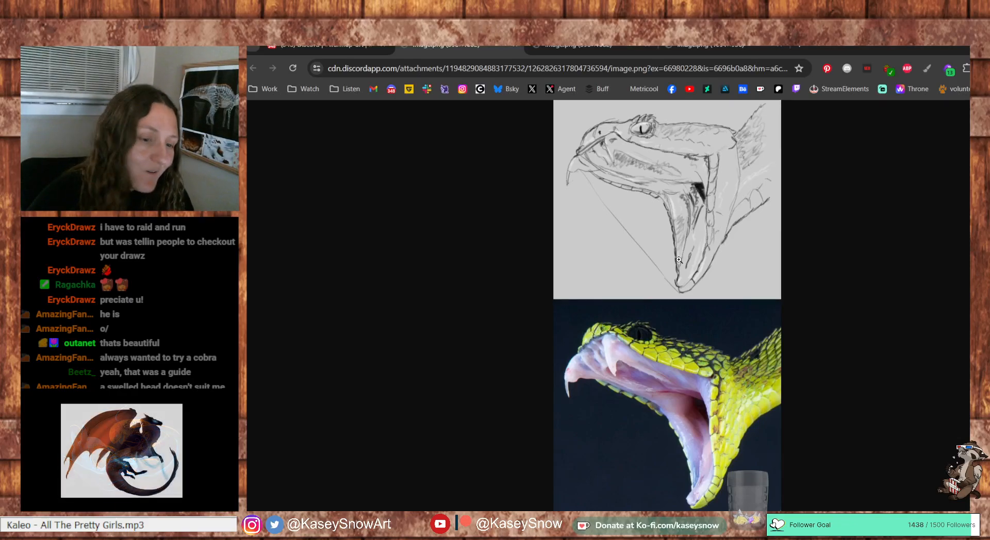
pyautogui.click(513, 46)
pyautogui.click(824, 397)
# Open the blue and orange snake painting captioned "it's a mess!" full size in the browser and compare it with its reference photo
pyautogui.scroll(-2, 639, 321)
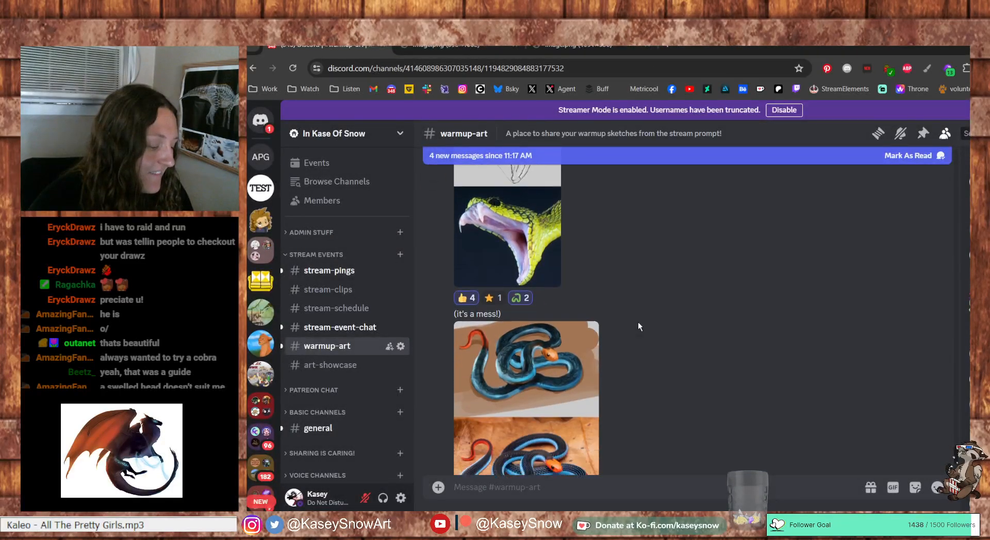
pyautogui.scroll(-2, 624, 336)
pyautogui.click(552, 311)
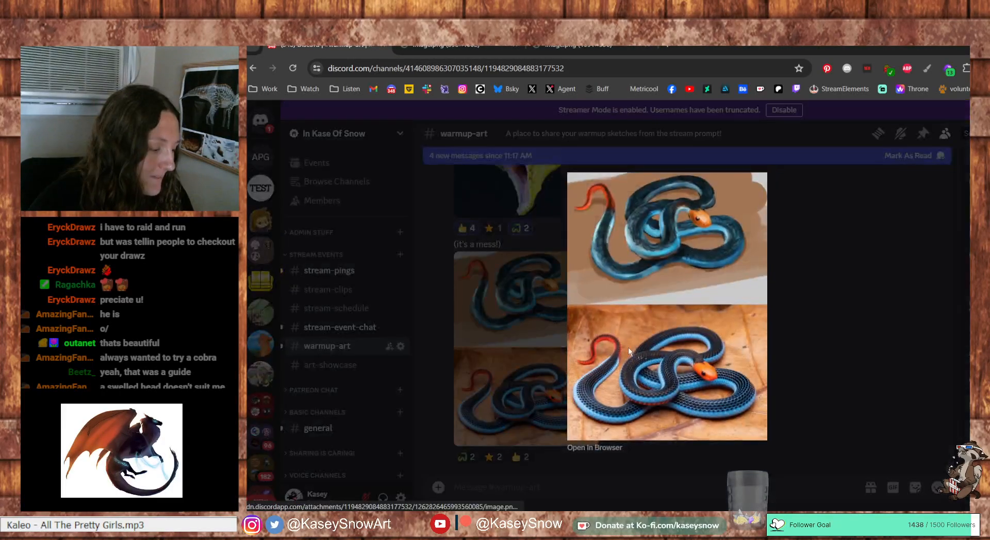
pyautogui.click(598, 448)
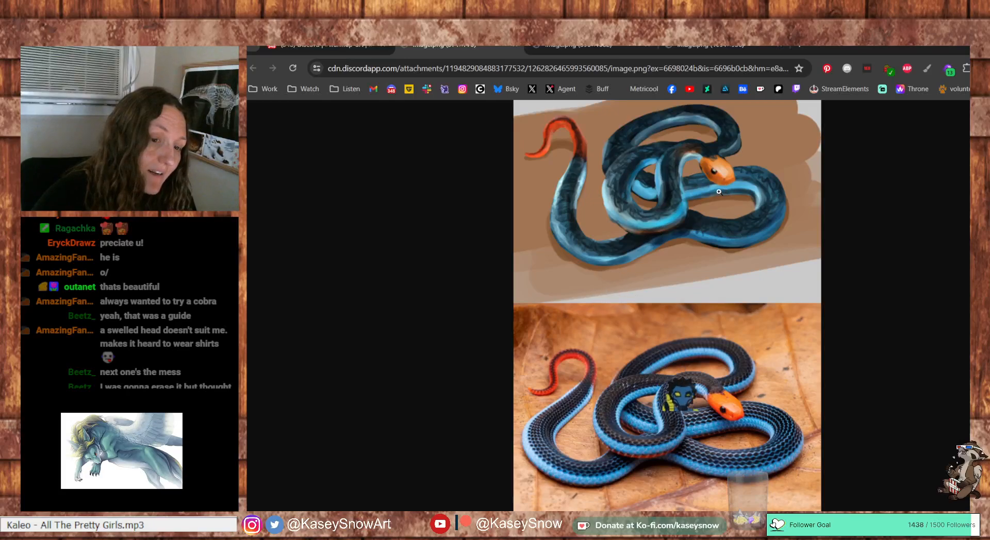
pyautogui.click(705, 173)
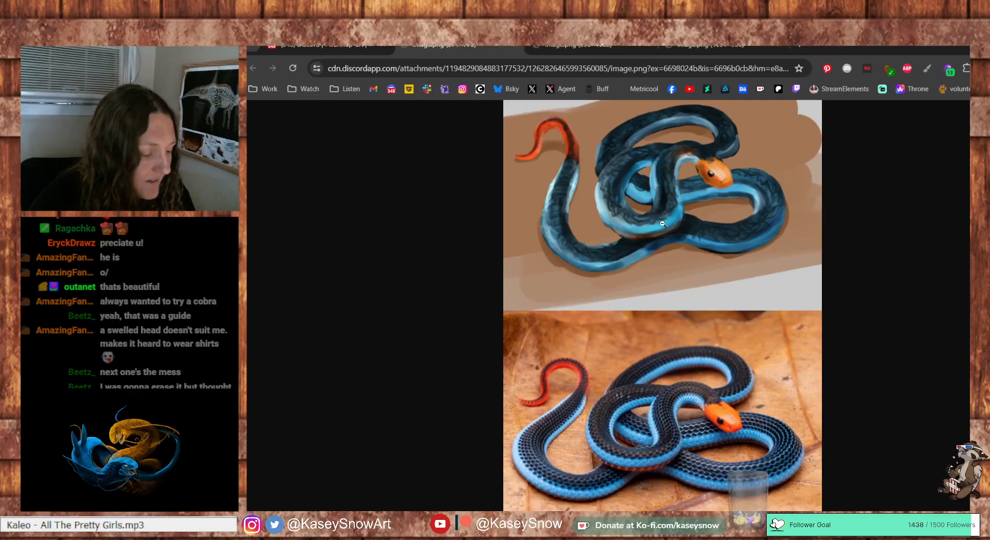
# Return to the warmup-art channel, close the blue snake preview, and react to the post with the snake, star and :Heart: emojis
pyautogui.click(353, 48)
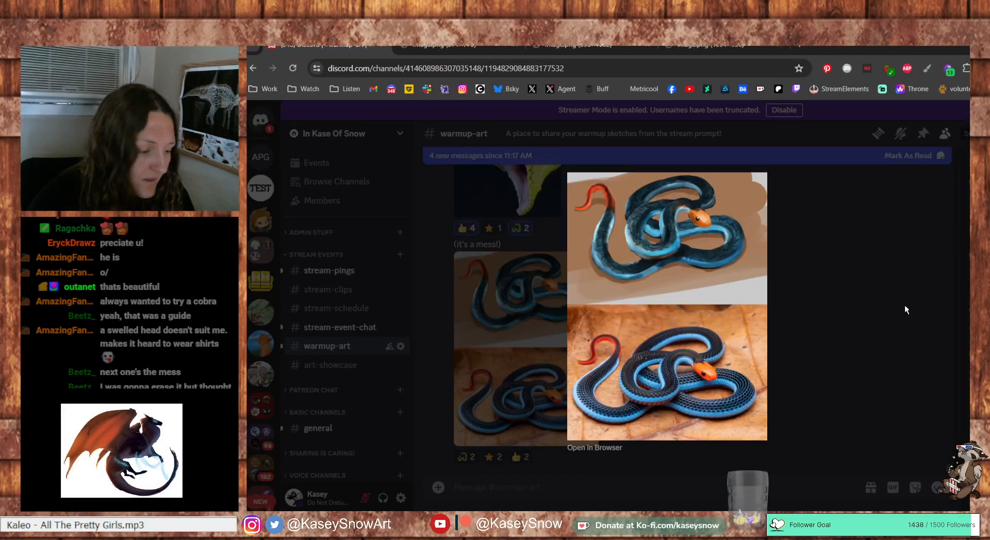
pyautogui.click(856, 315)
pyautogui.scroll(-1, 705, 302)
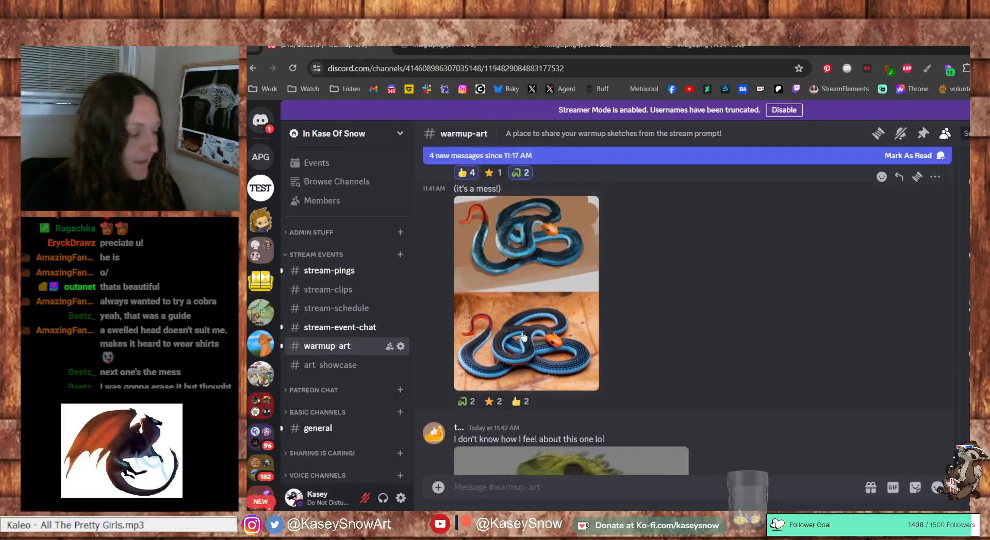
pyautogui.click(467, 401)
pyautogui.click(493, 401)
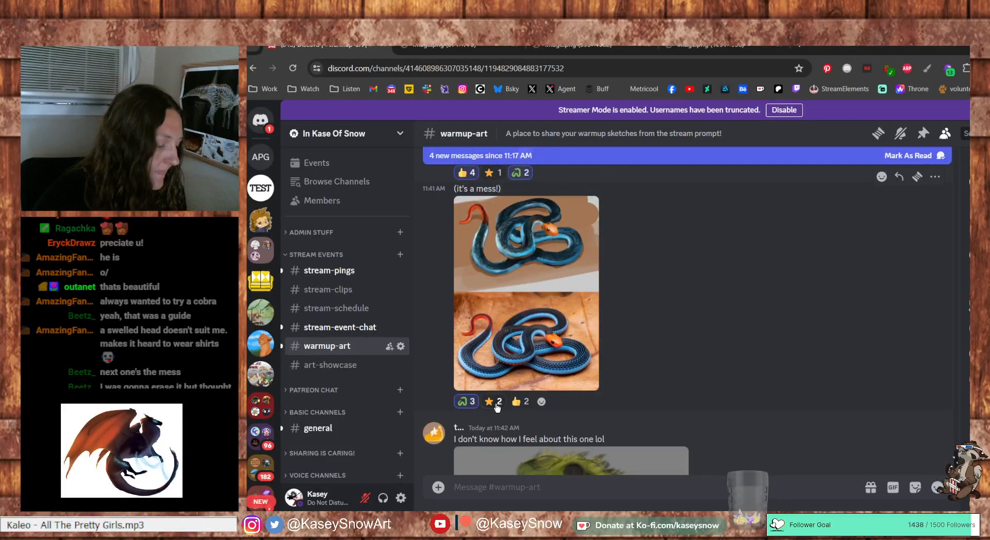
pyautogui.click(541, 402)
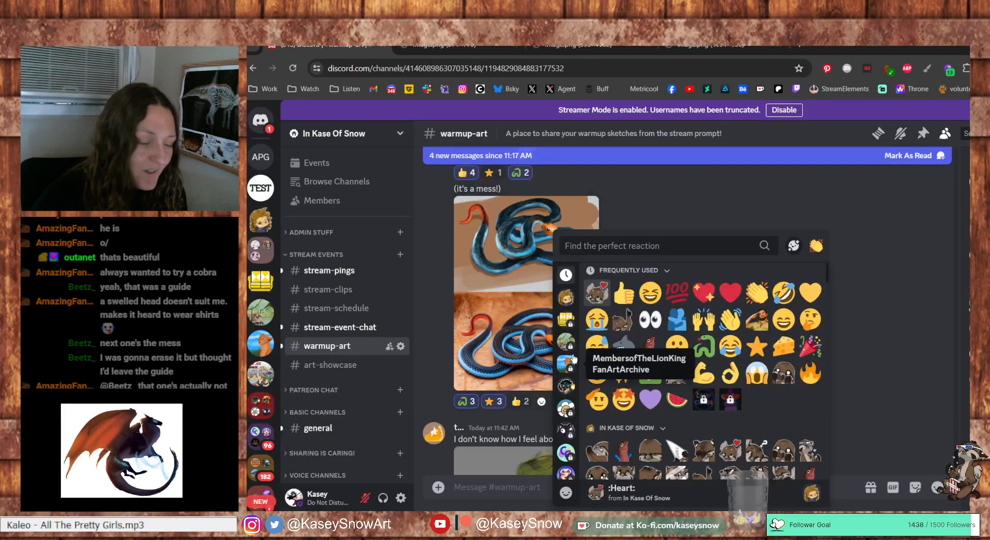
pyautogui.click(597, 293)
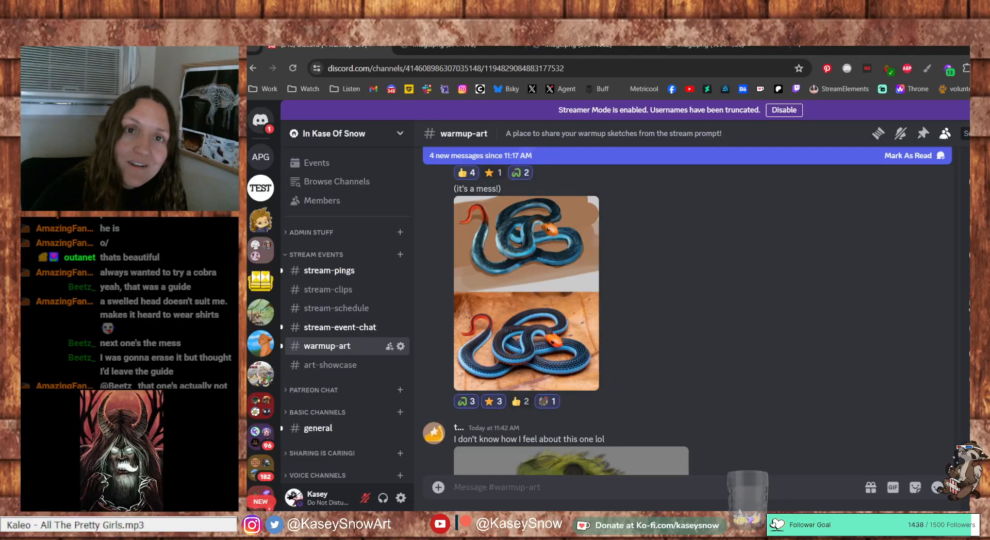
# Switch to Krita and show the snake warmup sheet, from the skull sketches under the title across to the green tree snake study
pyautogui.hotkey('alt', 'Tab')
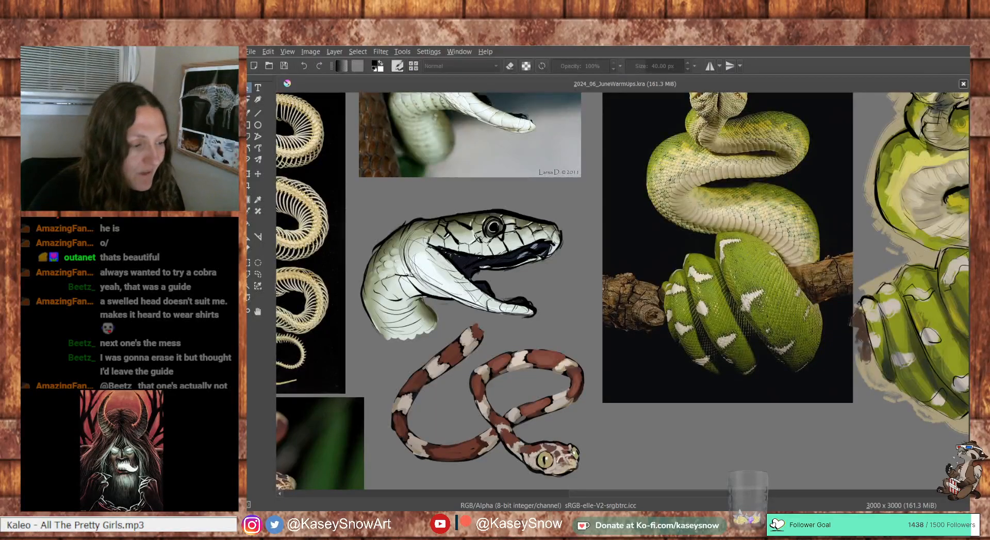
pyautogui.moveTo(563, 259); pyautogui.dragTo(953, 436)
pyautogui.moveTo(642, 386); pyautogui.dragTo(750, 377)
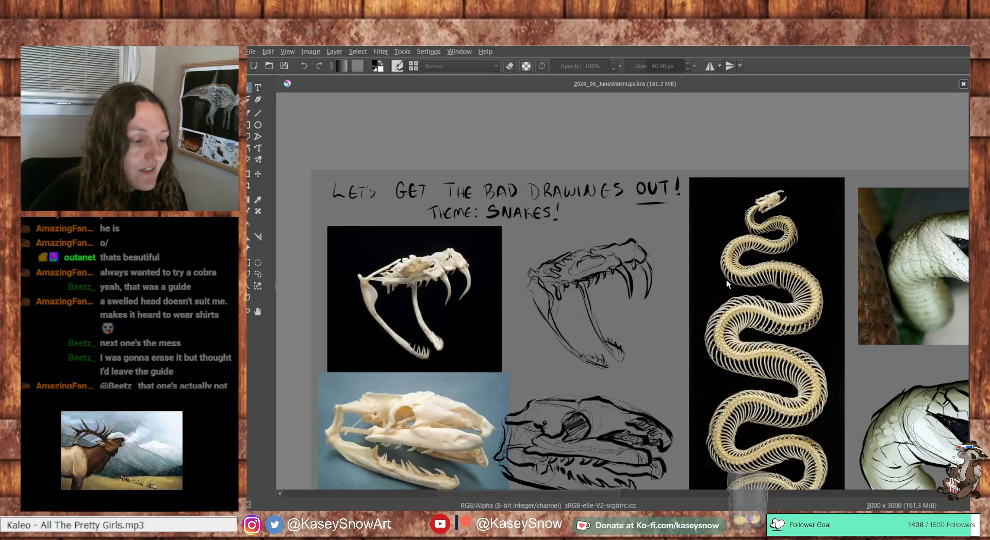
pyautogui.moveTo(799, 313); pyautogui.dragTo(729, 124)
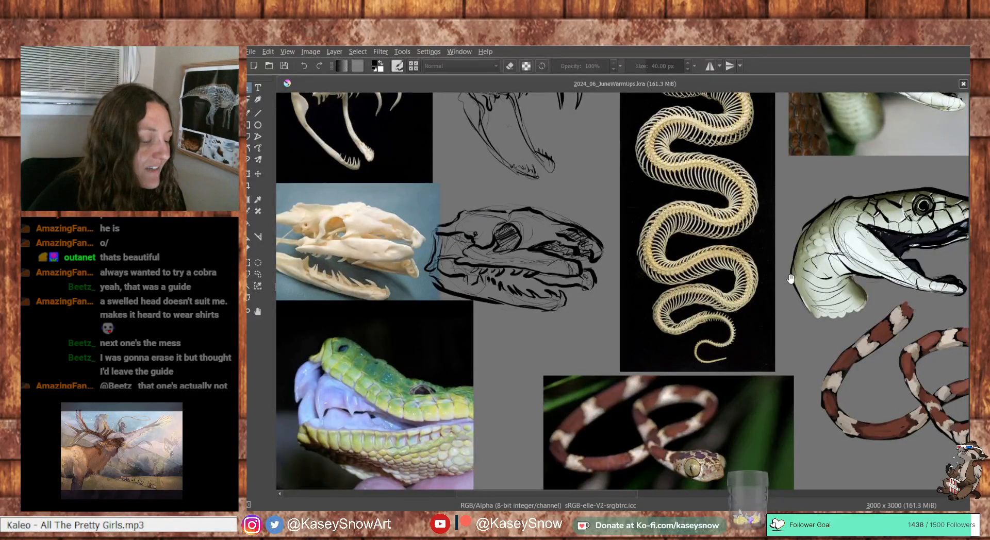
pyautogui.moveTo(659, 219); pyautogui.dragTo(677, 404)
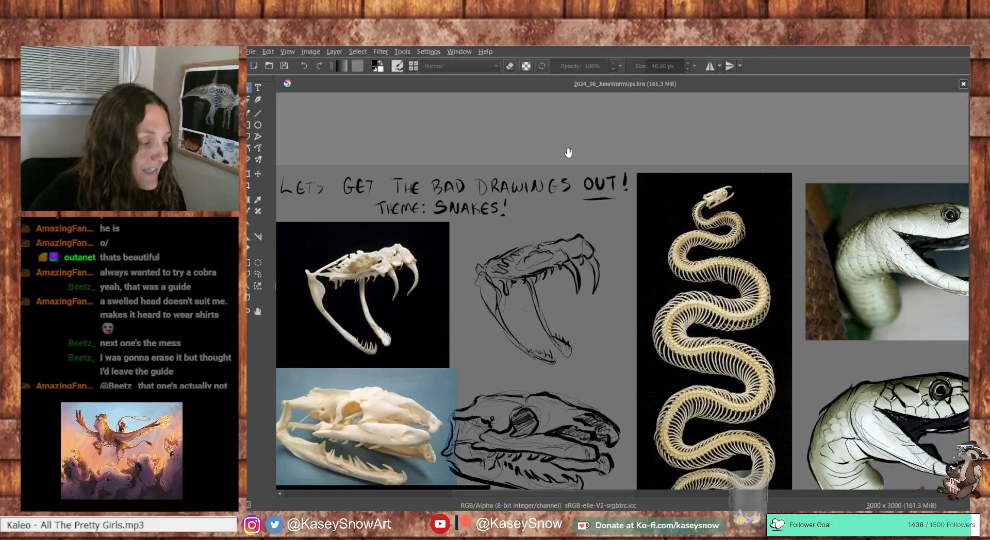
pyautogui.moveTo(877, 356); pyautogui.dragTo(345, 239)
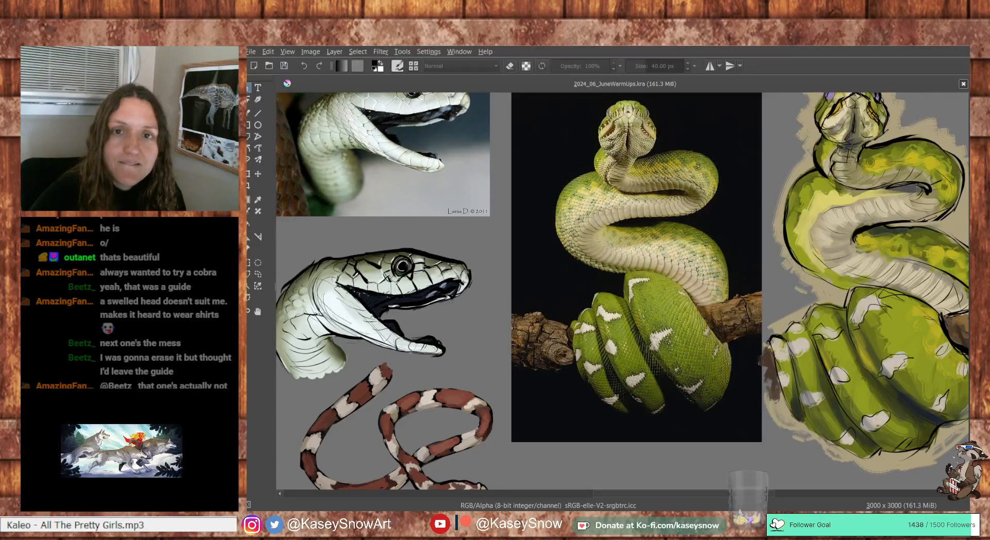
# Switch back to Discord and examine the green coiled snake painting posted at 11:42 AM in its enlarged preview
pyautogui.hotkey('alt', 'Tab')
pyautogui.scroll(-2, 713, 381)
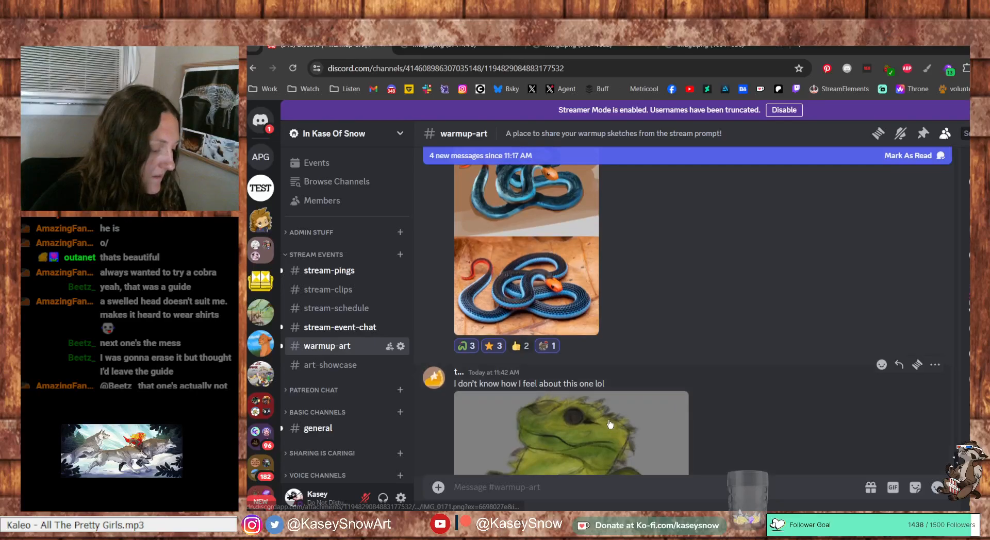
pyautogui.scroll(-3, 608, 422)
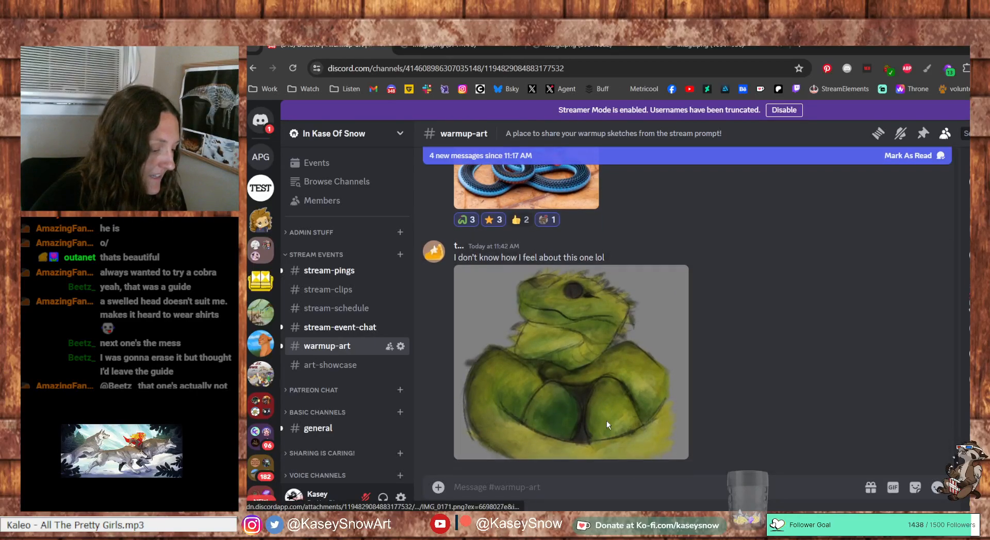
pyautogui.click(600, 386)
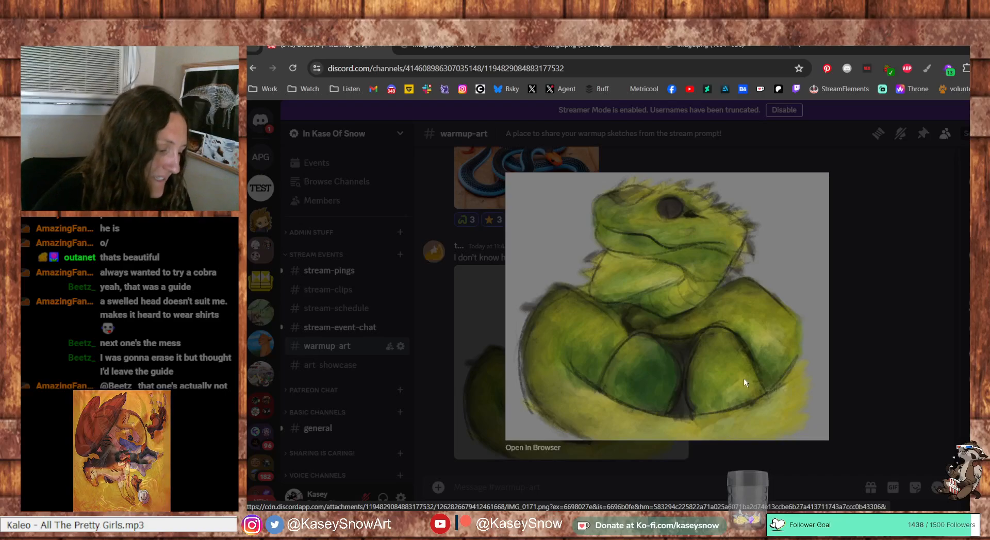
pyautogui.click(868, 303)
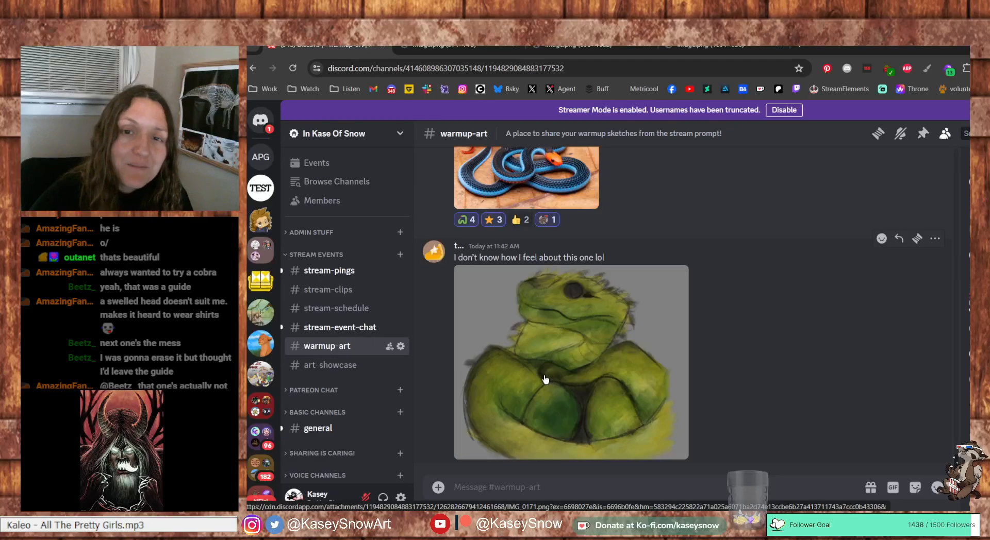
pyautogui.click(596, 370)
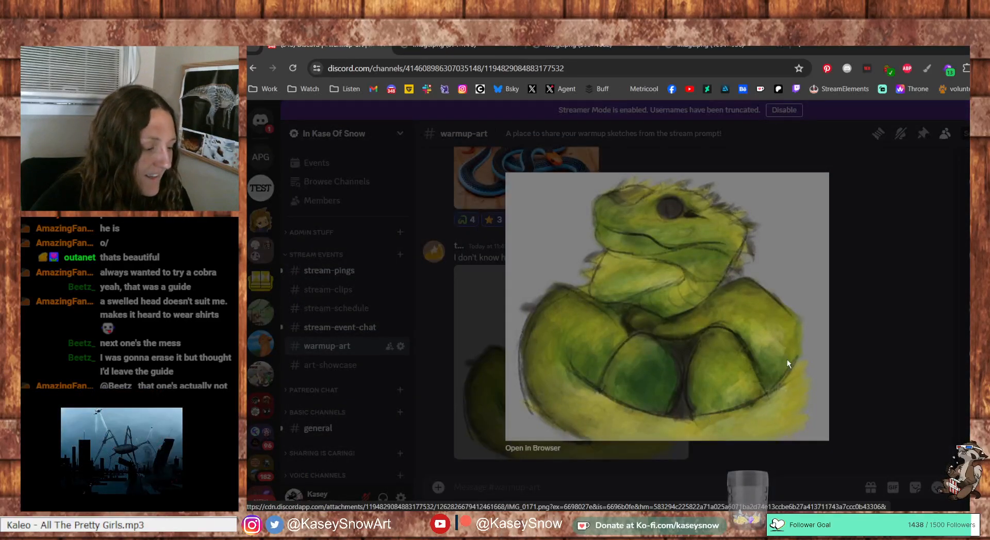
pyautogui.click(858, 349)
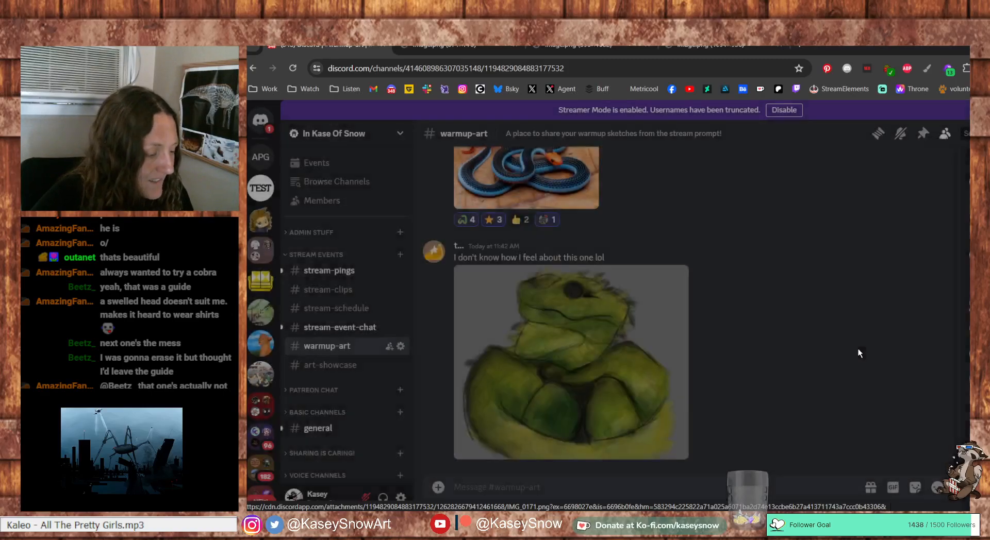
pyautogui.click(606, 417)
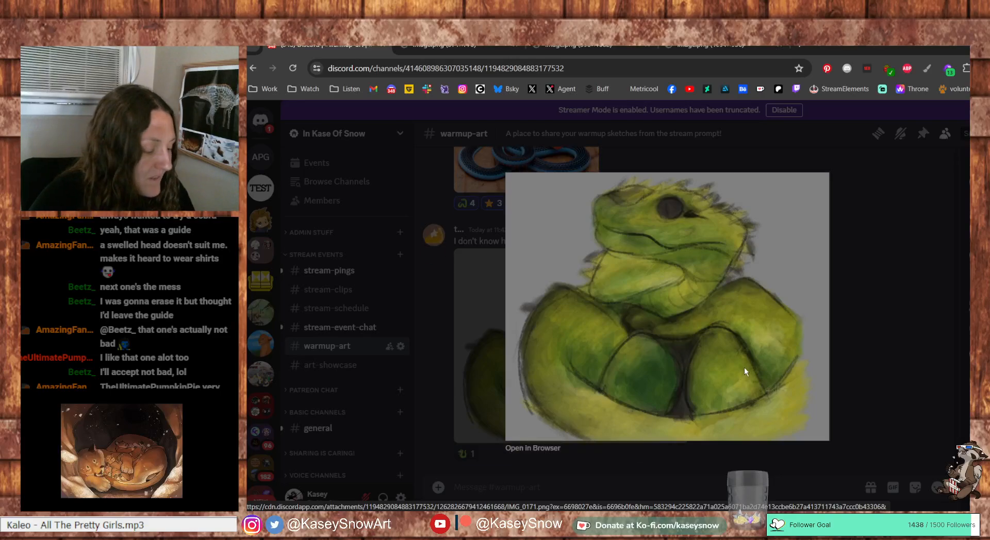
pyautogui.click(858, 252)
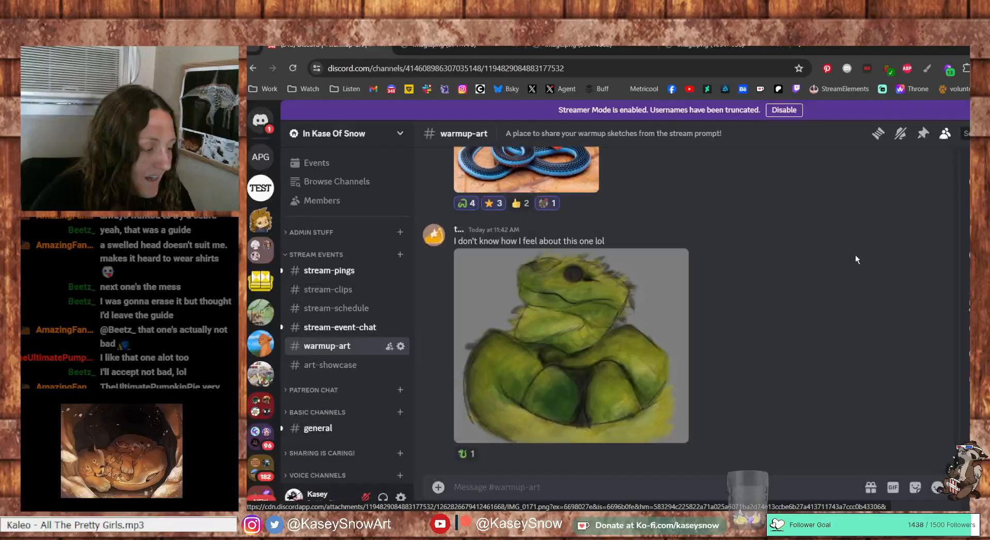
pyautogui.click(663, 350)
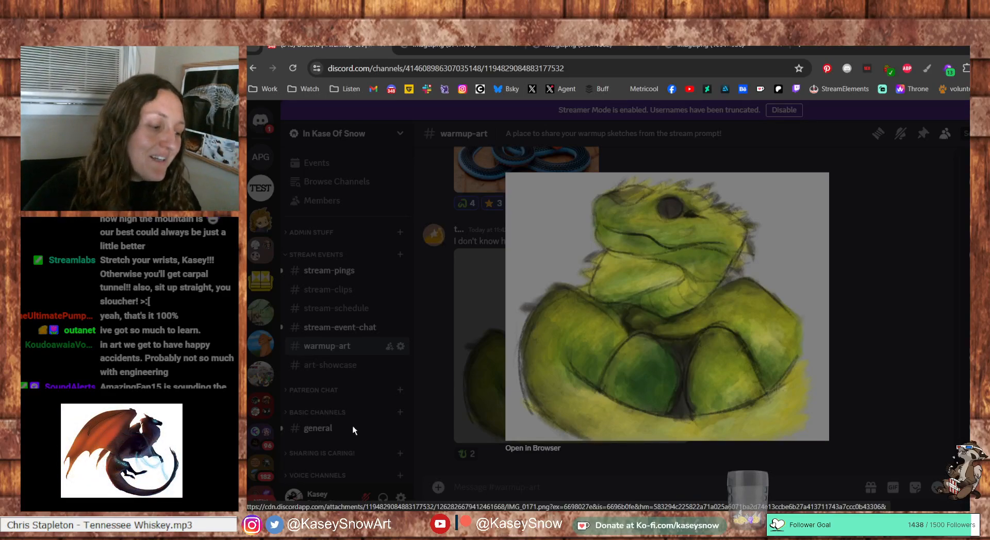
pyautogui.click(898, 217)
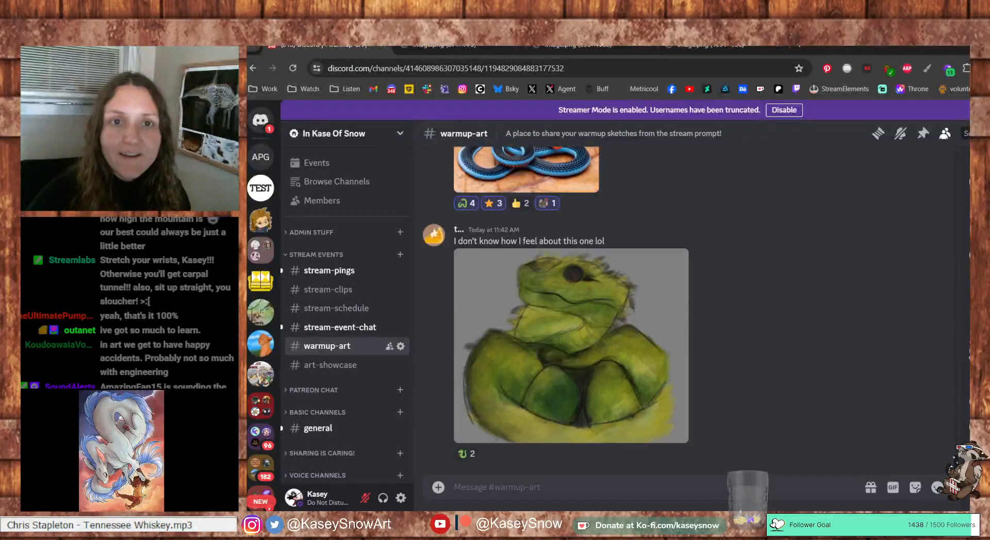
# Switch to Krita and compare the early line-only skull sketches with the painted white and green snake studies
pyautogui.hotkey('alt', 'Tab')
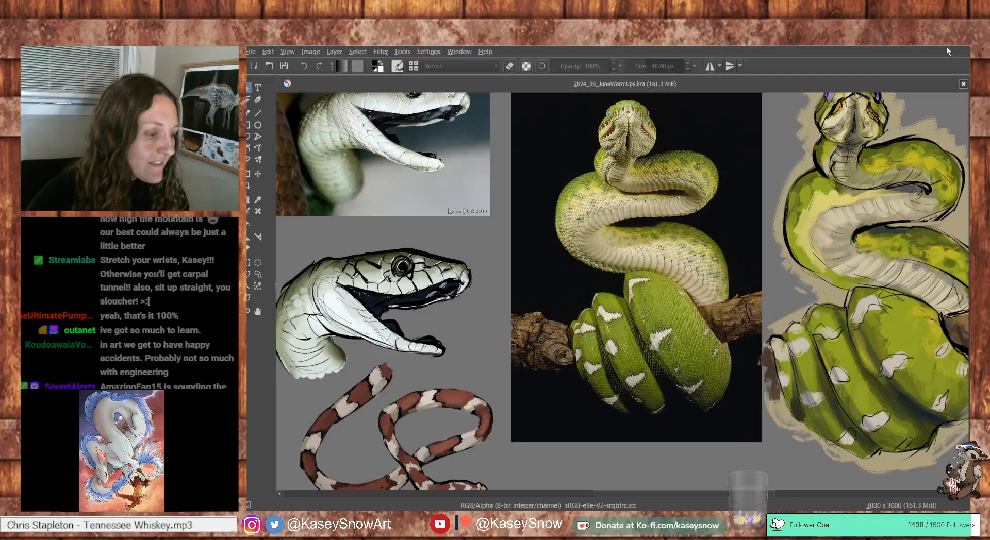
pyautogui.moveTo(740, 187); pyautogui.dragTo(969, 477)
pyautogui.moveTo(457, 485); pyautogui.dragTo(819, 409)
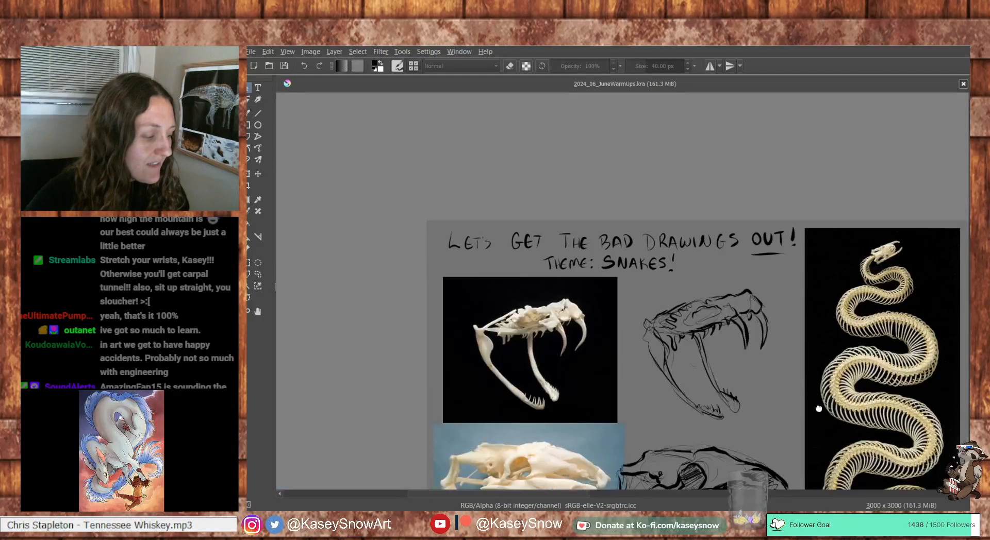
pyautogui.moveTo(665, 330); pyautogui.dragTo(598, 311)
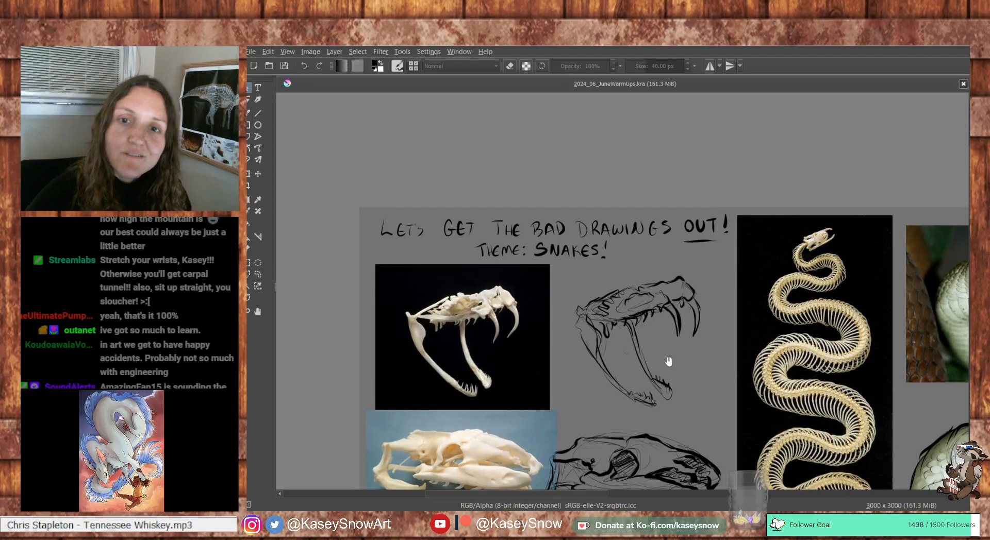
pyautogui.moveTo(669, 362); pyautogui.dragTo(621, 323)
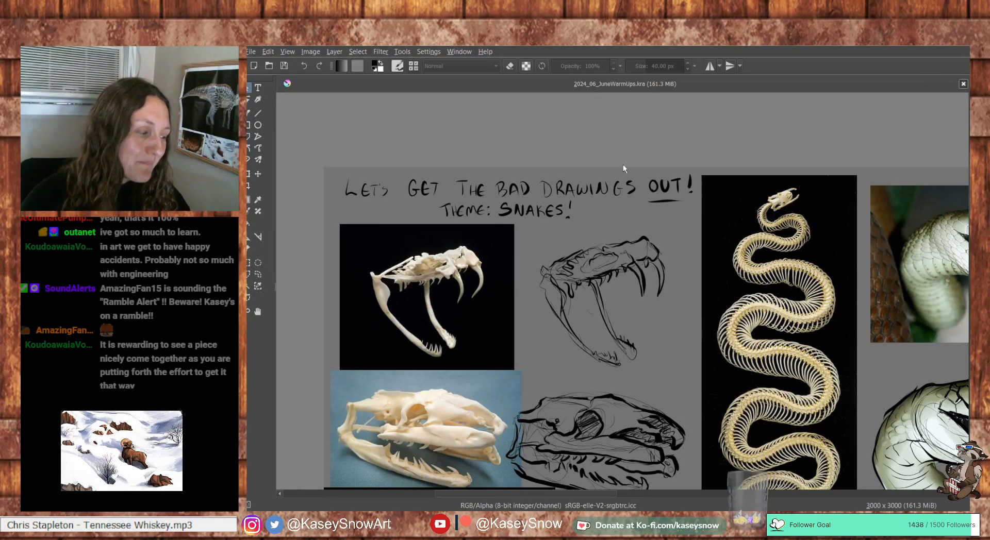
pyautogui.moveTo(869, 393); pyautogui.dragTo(784, 272)
pyautogui.moveTo(904, 297)
pyautogui.mouseDown()
pyautogui.moveTo(783, 272)
pyautogui.moveTo(805, 232)
pyautogui.moveTo(505, 278)
pyautogui.moveTo(429, 330)
pyautogui.mouseUp()
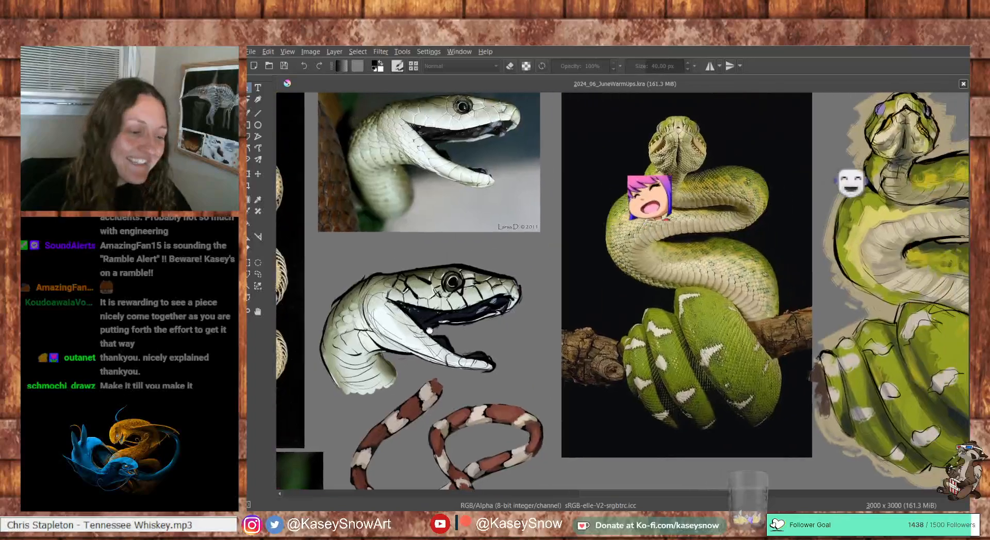
pyautogui.moveTo(570, 316)
pyautogui.mouseDown()
pyautogui.moveTo(539, 336)
pyautogui.moveTo(500, 330)
pyautogui.mouseUp()
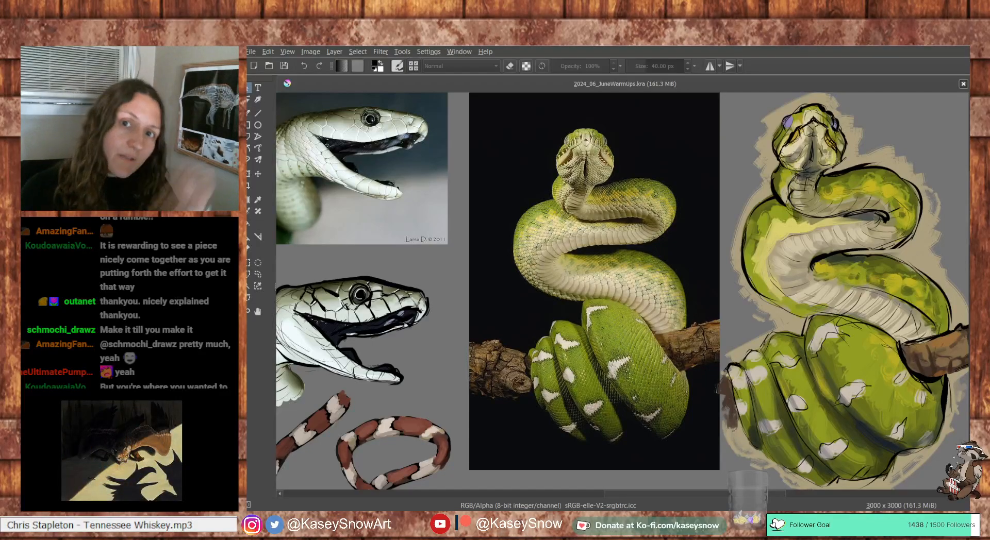
# Switch to Discord and examine the sketch of a snake with robotic arms posted at 11:58 AM in its enlarged preview
pyautogui.hotkey('alt', 'Tab')
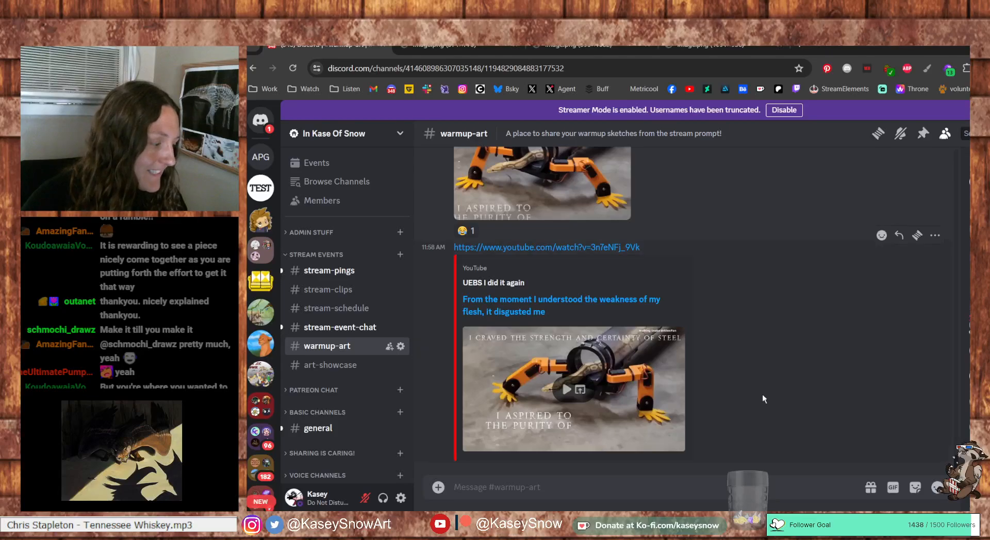
pyautogui.scroll(3, 763, 391)
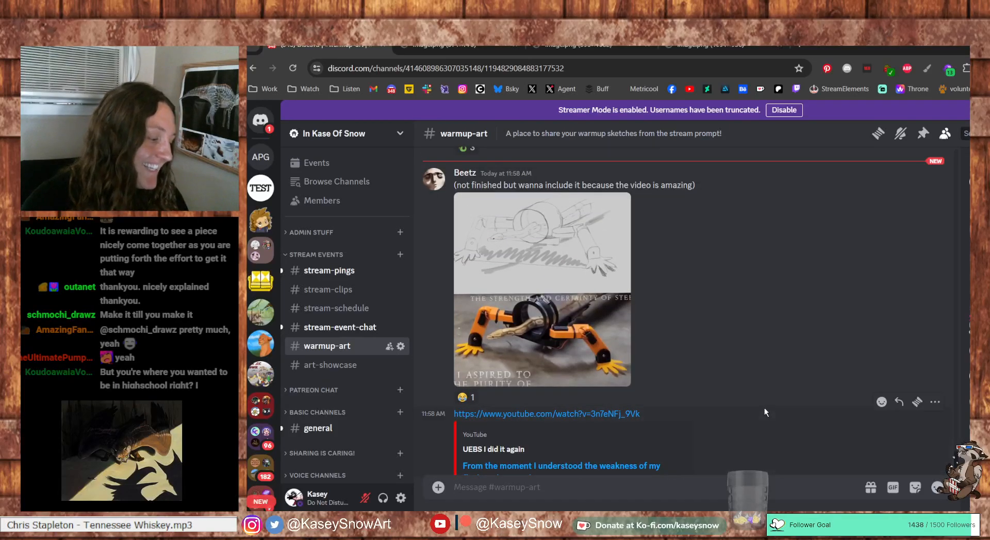
pyautogui.scroll(3, 763, 407)
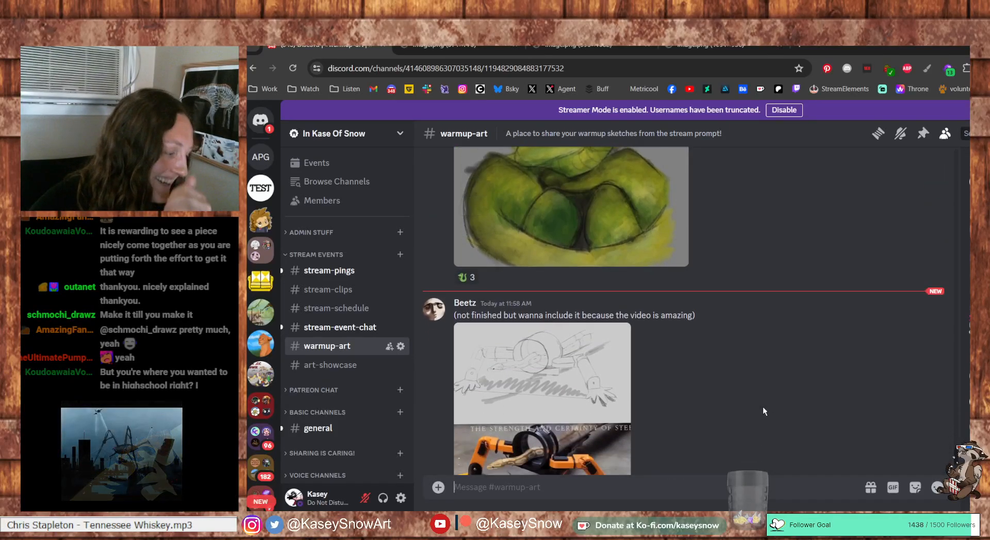
pyautogui.scroll(-4, 763, 406)
pyautogui.scroll(2, 762, 406)
pyautogui.scroll(1, 763, 407)
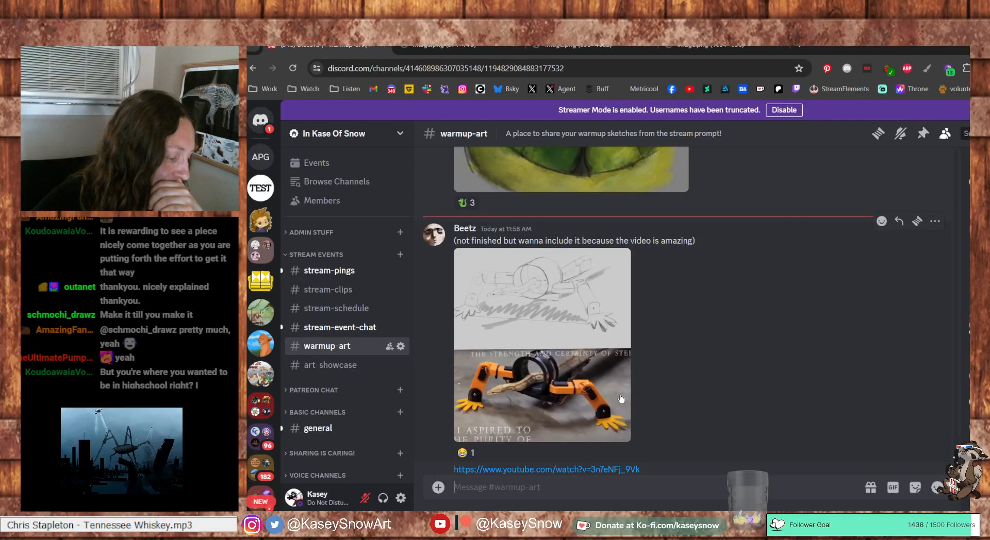
pyautogui.click(577, 397)
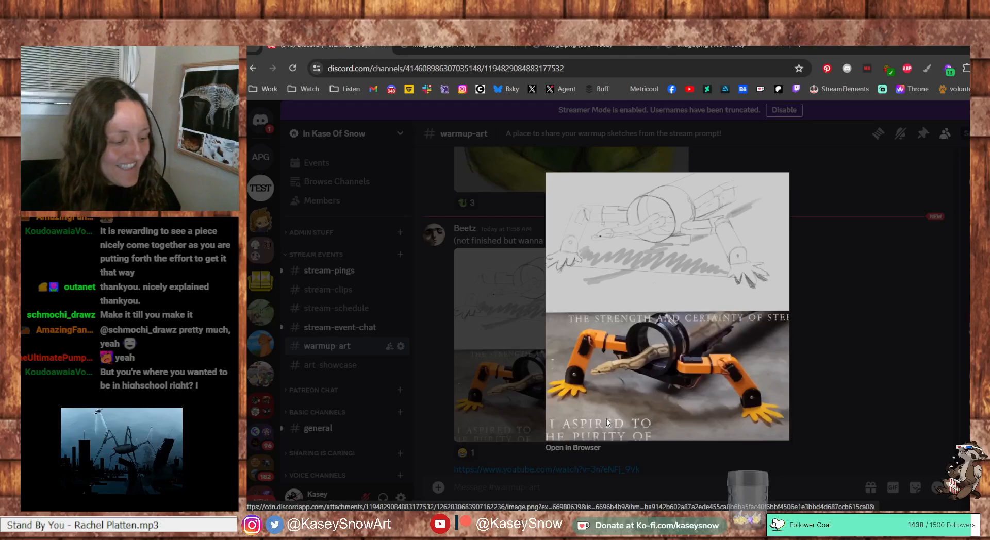
pyautogui.click(825, 316)
pyautogui.click(601, 281)
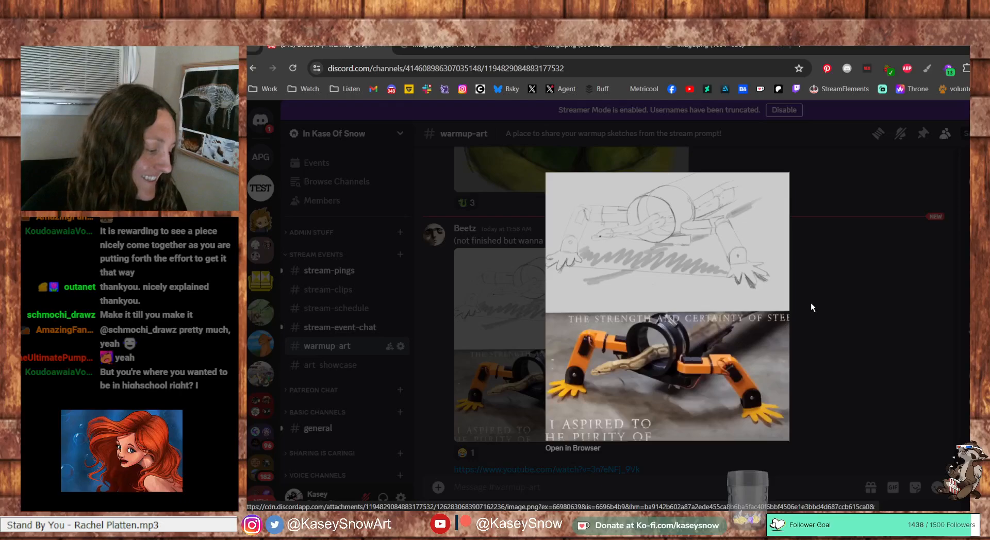
pyautogui.click(830, 350)
# Compare the robotic-armed snake sketch with the YouTube video linked below it, and add the laughing reaction to the sketch post
pyautogui.scroll(-2, 795, 361)
pyautogui.scroll(-1, 796, 363)
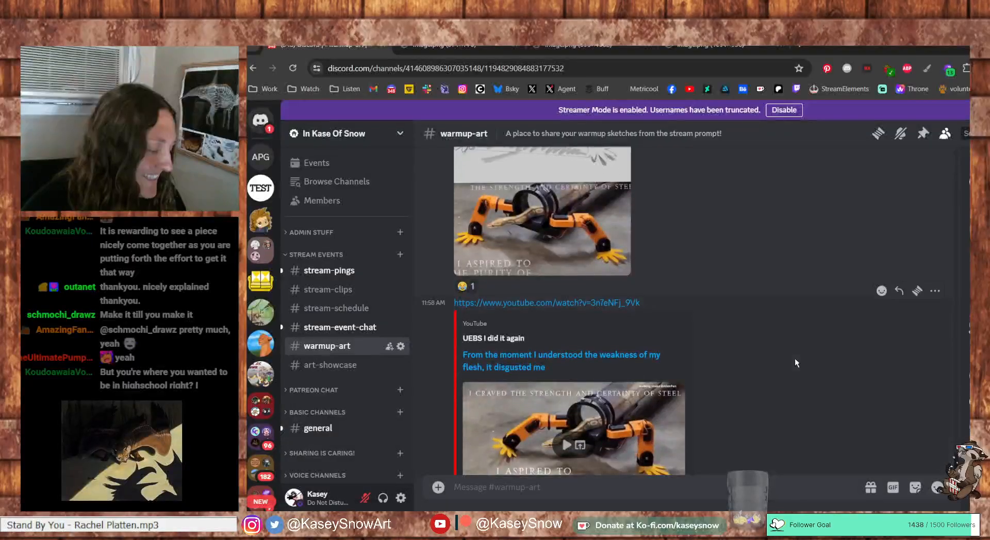
pyautogui.scroll(-1, 796, 364)
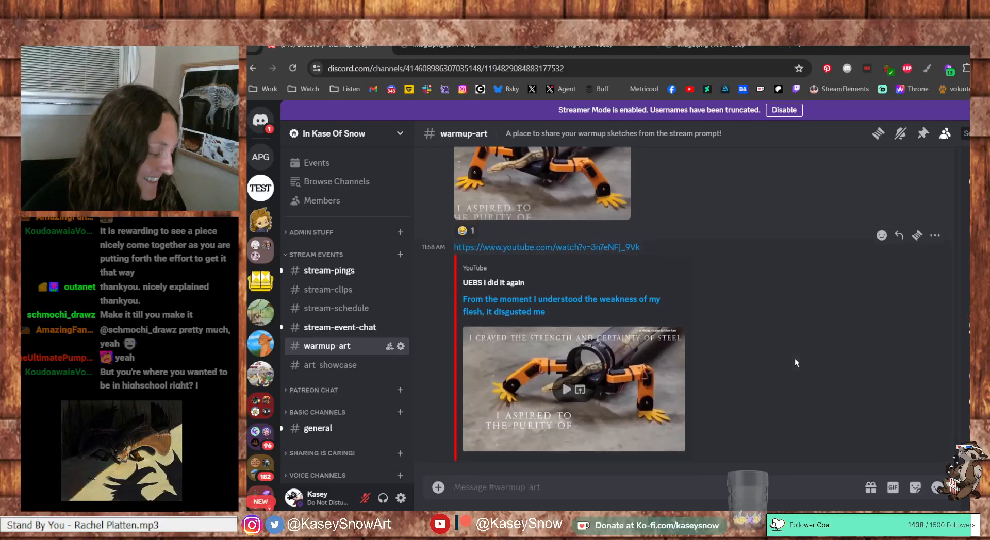
pyautogui.scroll(4, 795, 360)
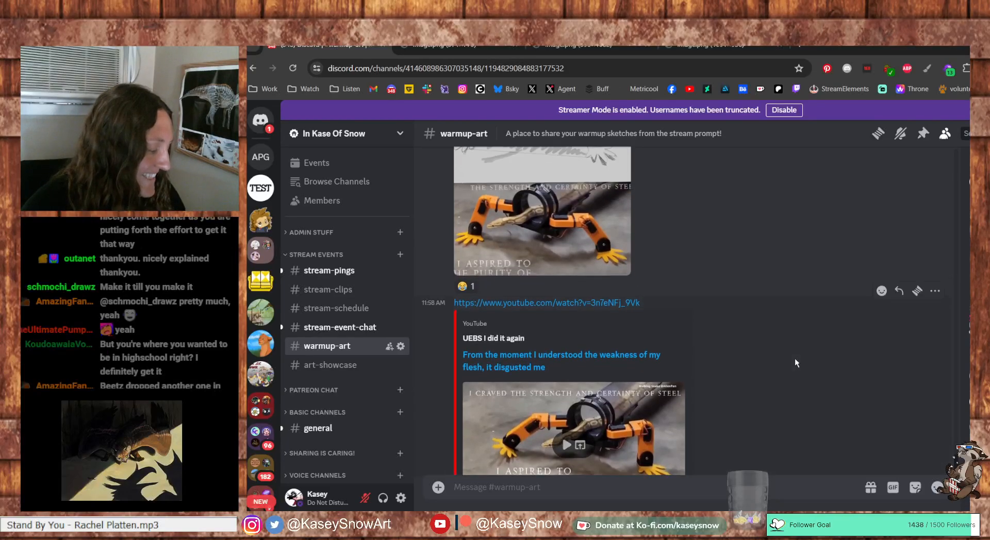
pyautogui.scroll(-4, 456, 373)
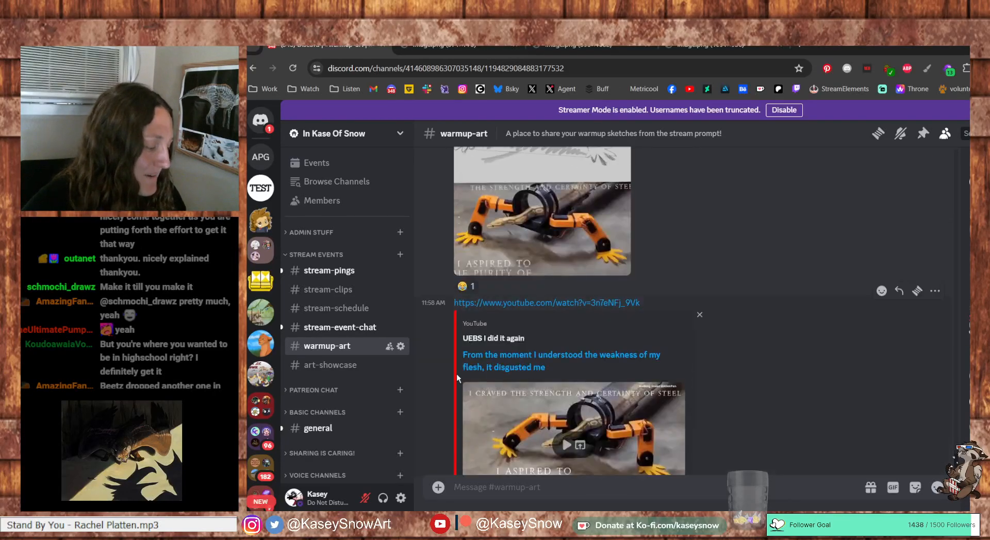
pyautogui.scroll(3, 589, 317)
pyautogui.click(574, 299)
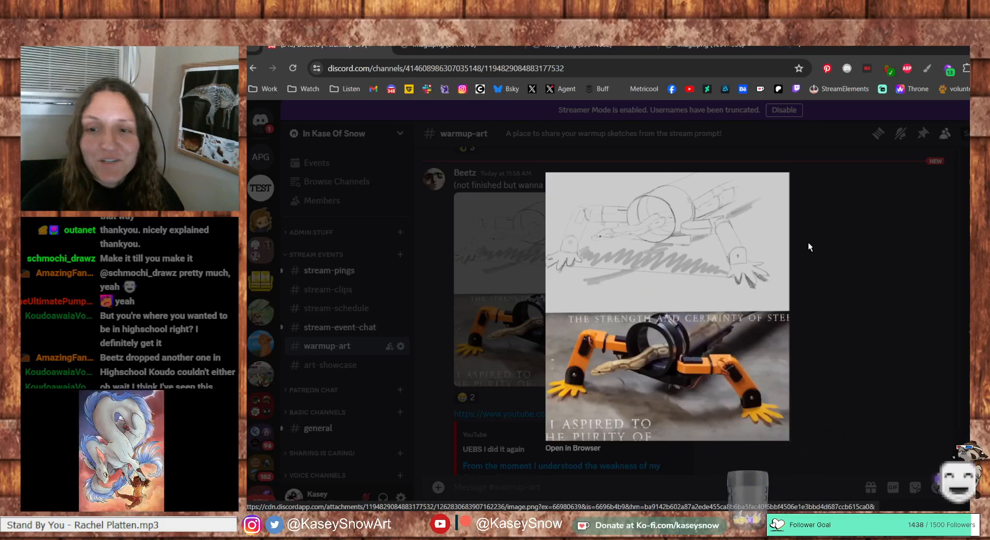
pyautogui.click(808, 243)
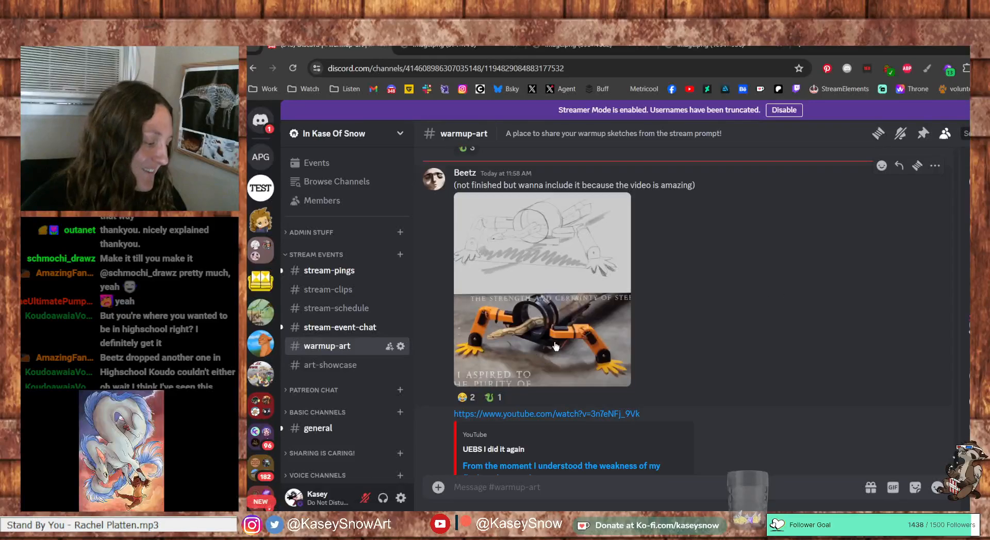
pyautogui.click(567, 285)
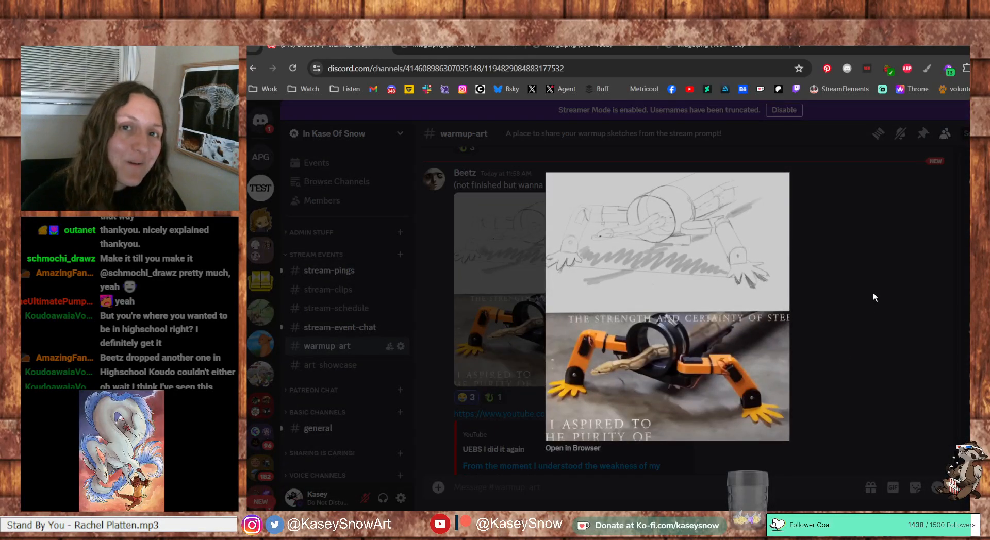
pyautogui.click(883, 246)
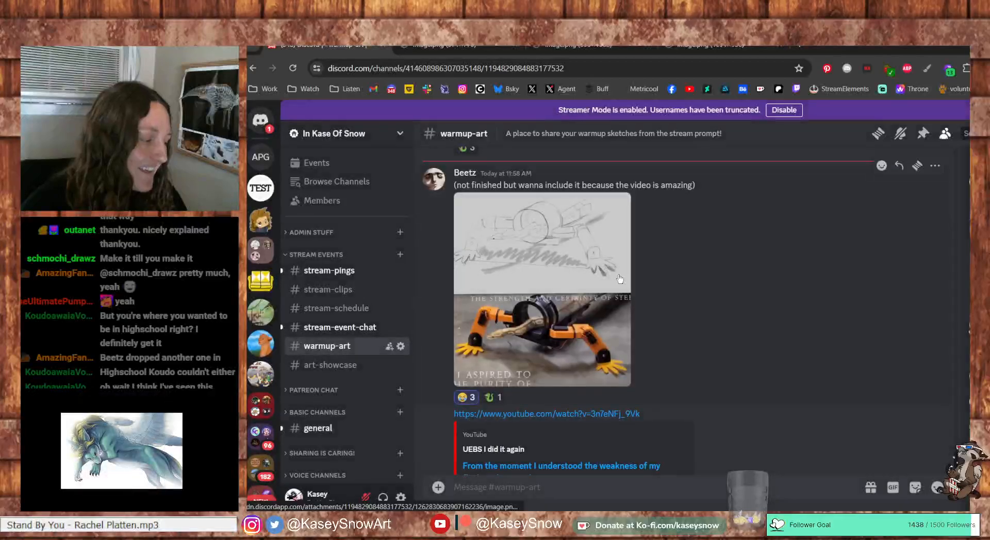
# React to the green coiled snake painting posted at 11:42 AM with the snake, :Heart: and 100 emojis
pyautogui.scroll(-3, 595, 320)
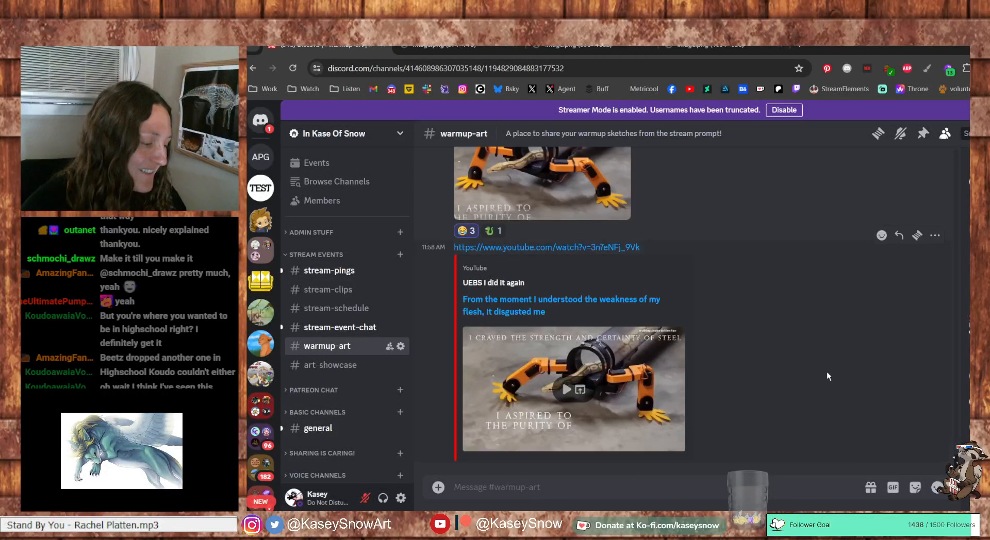
pyautogui.scroll(6, 582, 395)
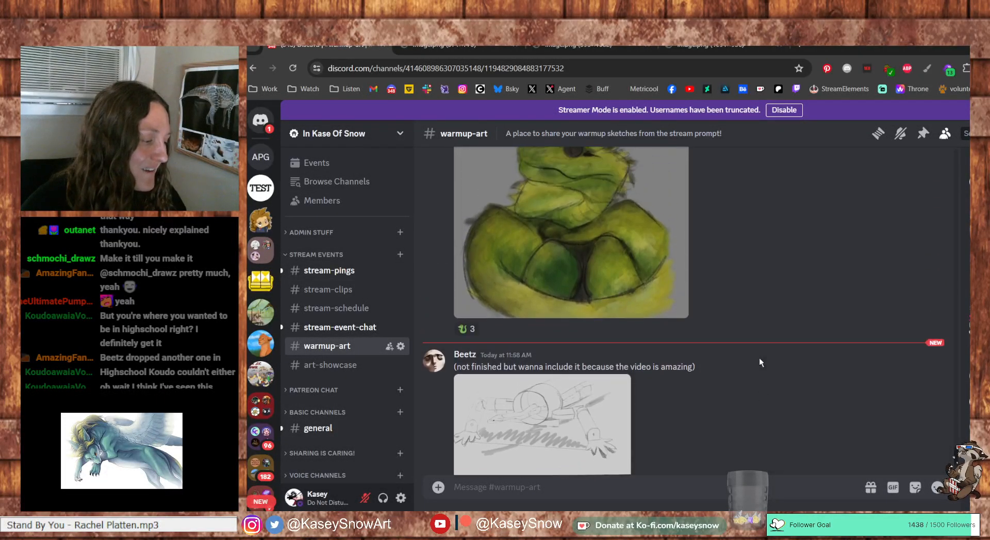
pyautogui.click(460, 369)
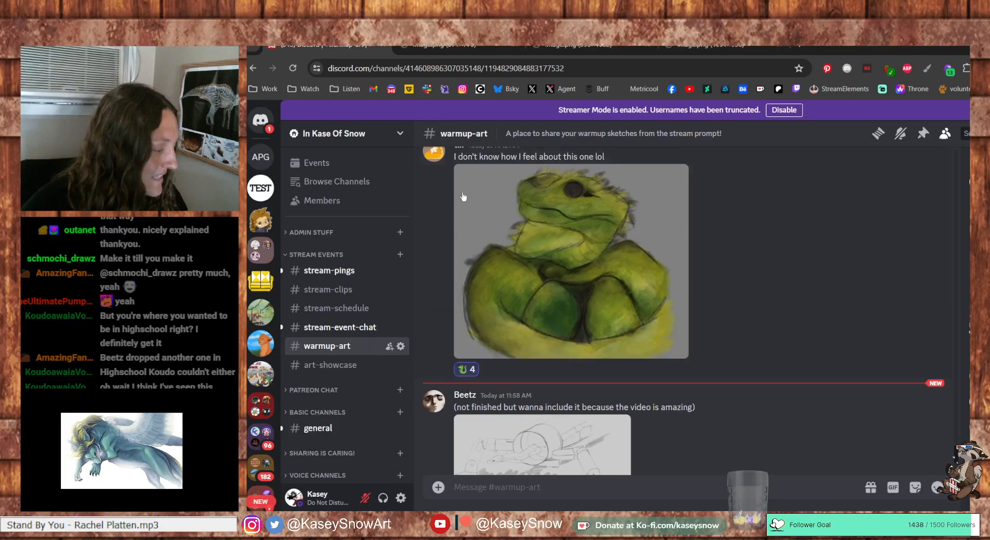
pyautogui.scroll(1, 459, 229)
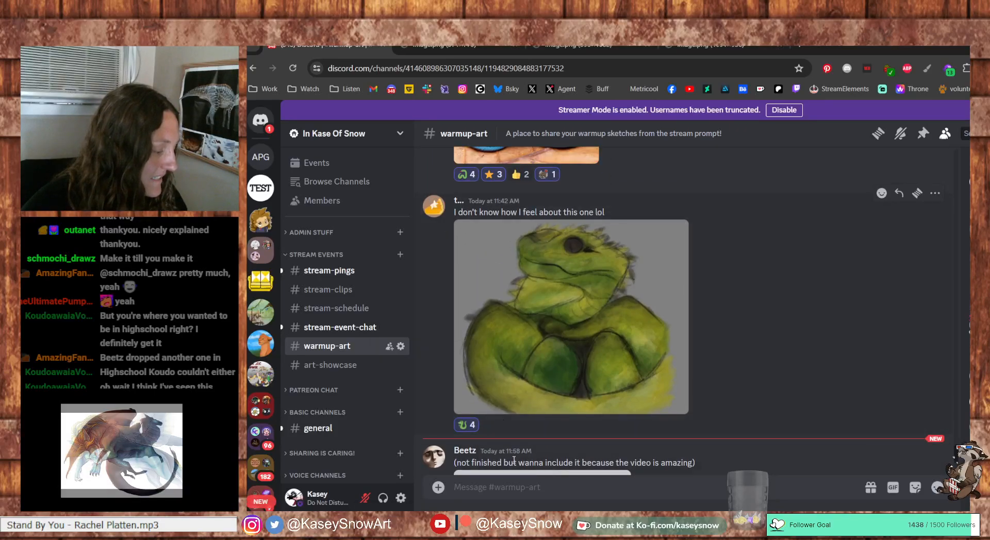
pyautogui.click(488, 426)
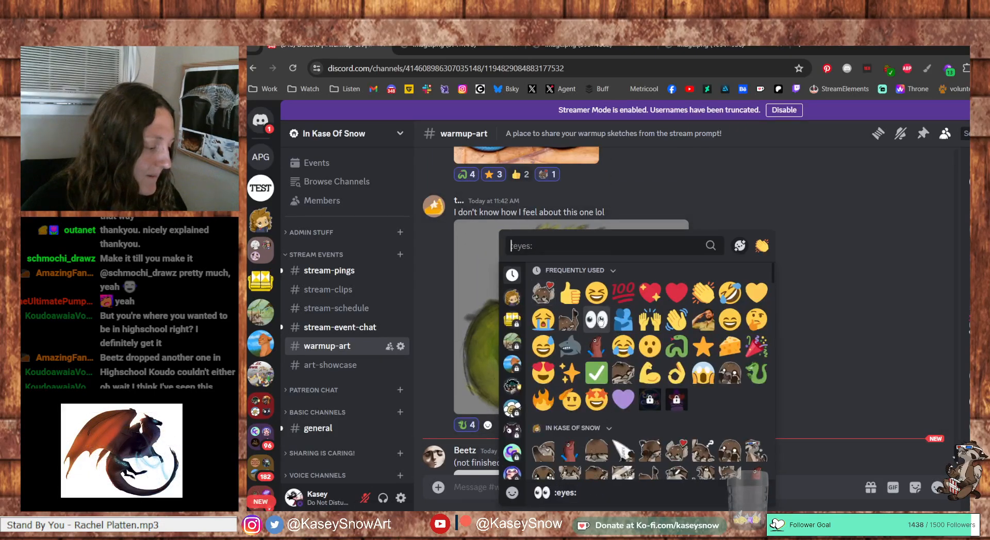
pyautogui.click(543, 293)
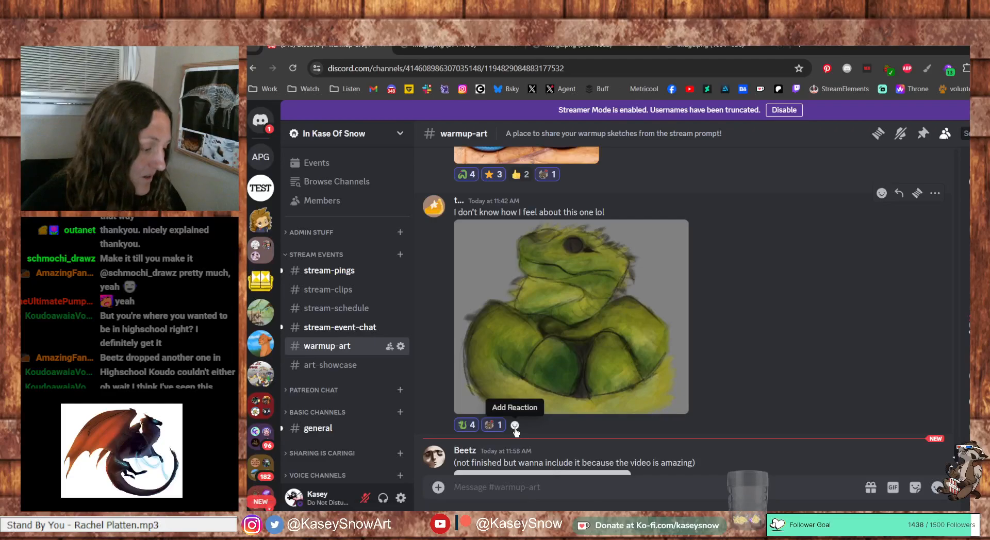
pyautogui.click(519, 427)
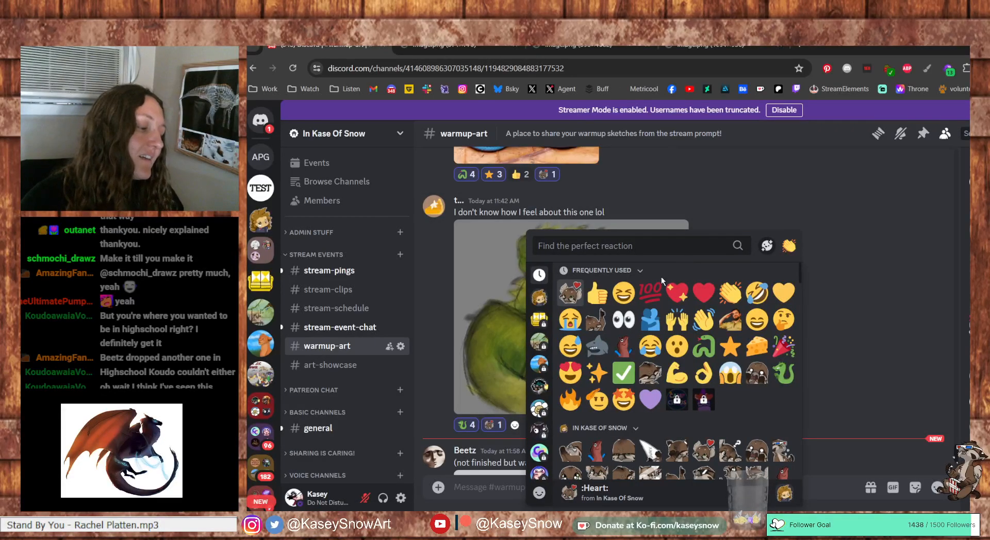
pyautogui.click(650, 293)
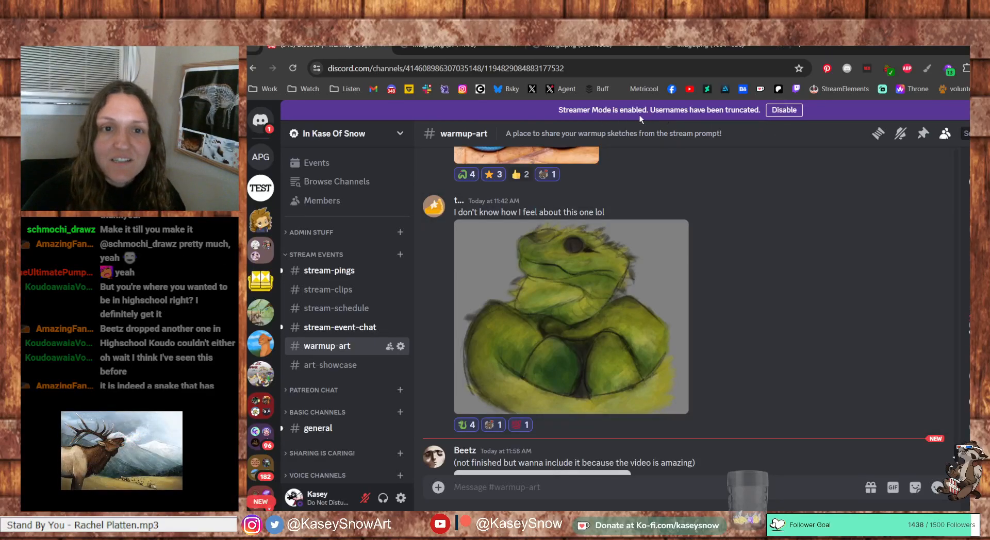
# Disable Streamer Mode in Discord and go back to the latest post in warmup-art
pyautogui.click(783, 110)
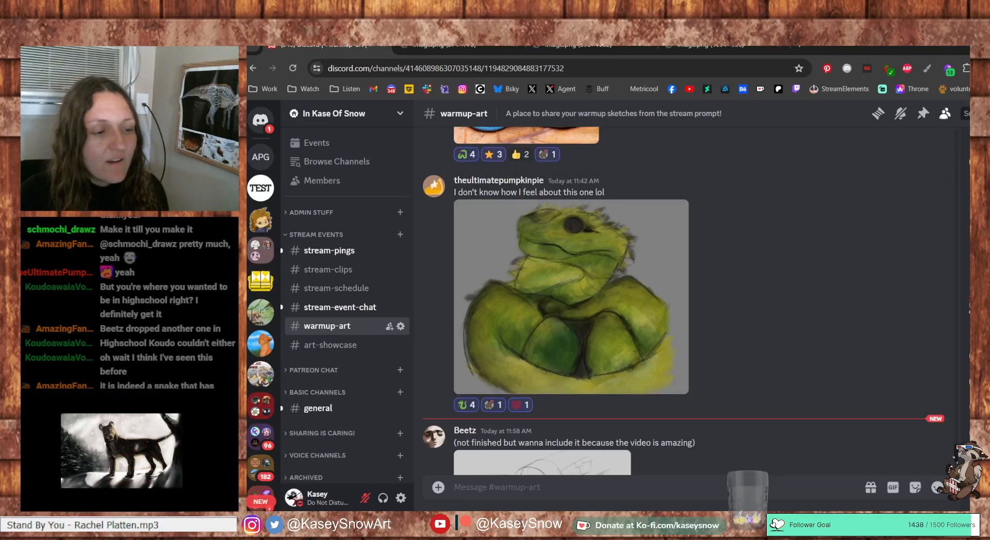
pyautogui.scroll(-8, 702, 291)
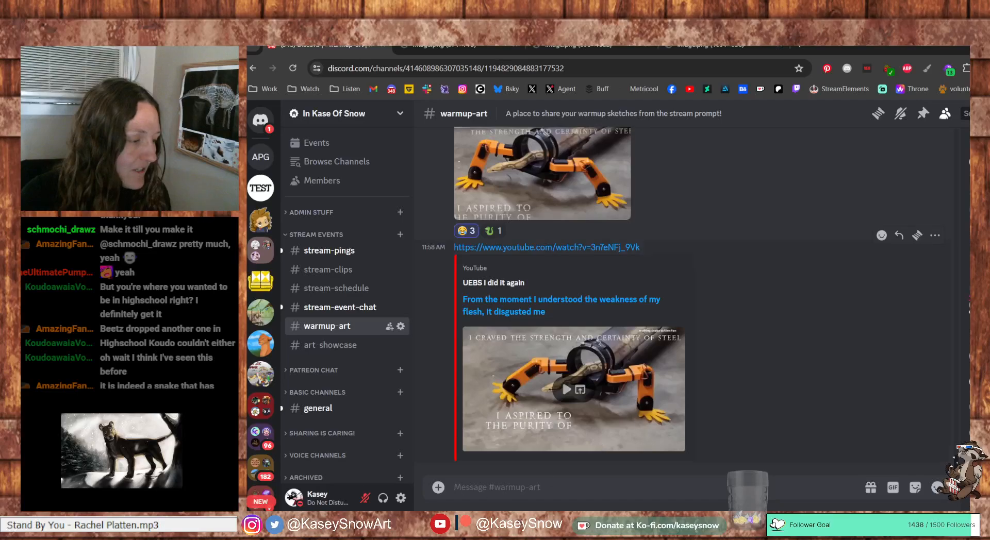
# Switch to Krita, bring the whole green tree snake painting into view, and capture it with the Snipping Tool
pyautogui.hotkey('alt', 'Tab')
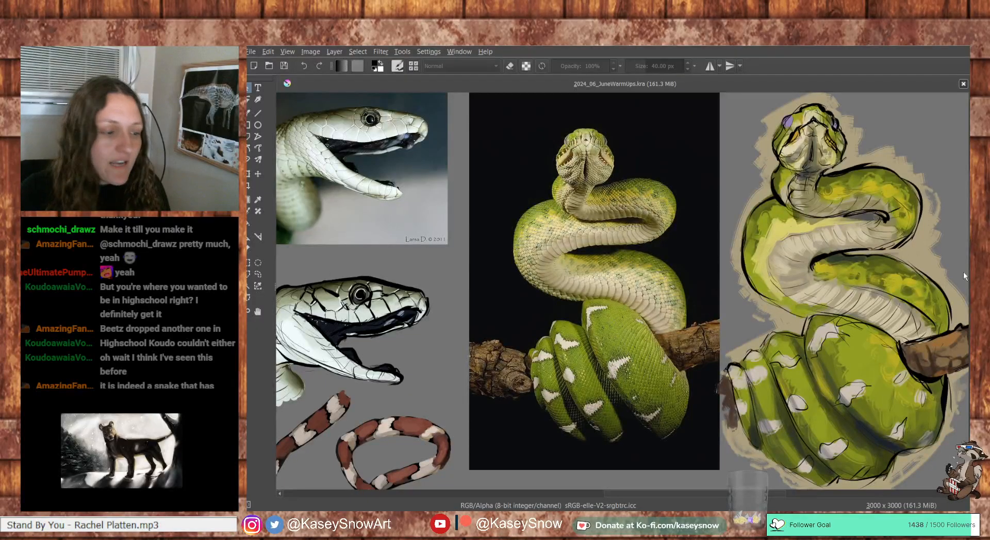
pyautogui.moveTo(814, 250); pyautogui.dragTo(669, 251)
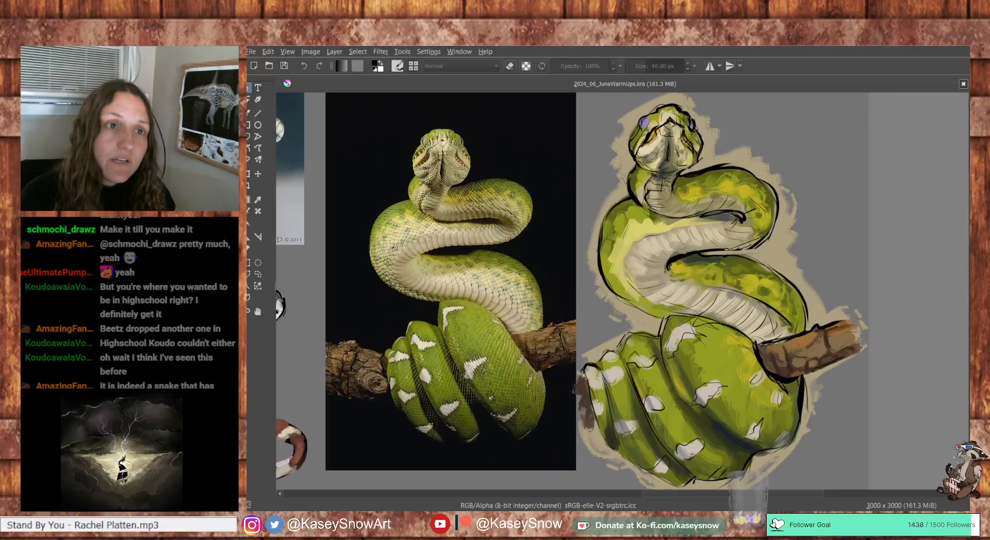
pyautogui.hotkey('alt', 'Tab')
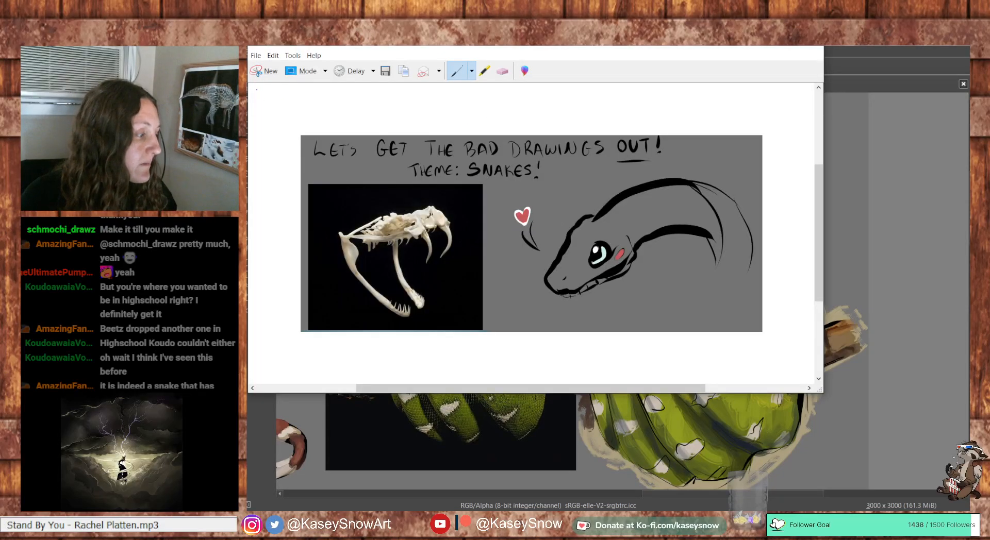
pyautogui.hotkey('alt', 'Tab')
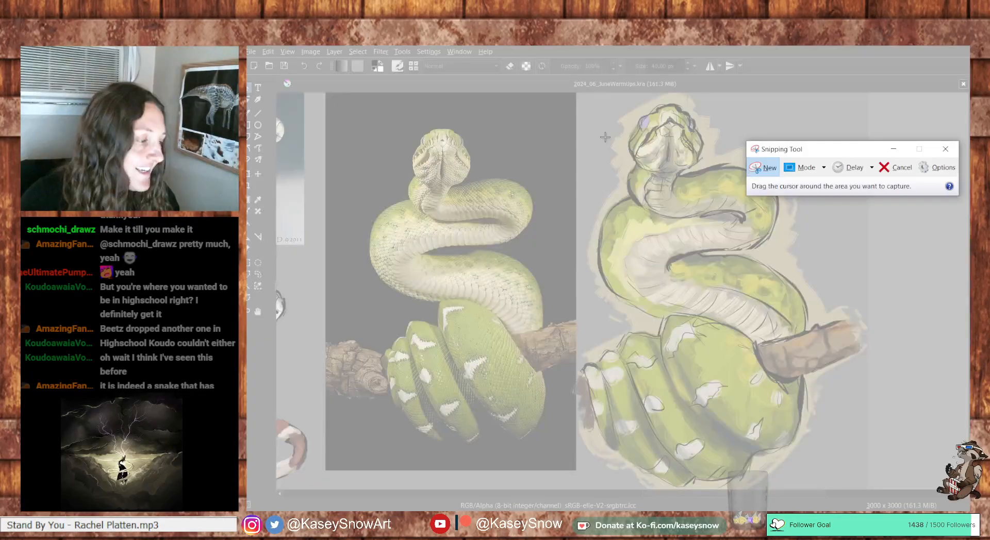
pyautogui.moveTo(580, 93)
pyautogui.mouseDown()
pyautogui.moveTo(816, 401)
pyautogui.moveTo(854, 490)
pyautogui.mouseUp()
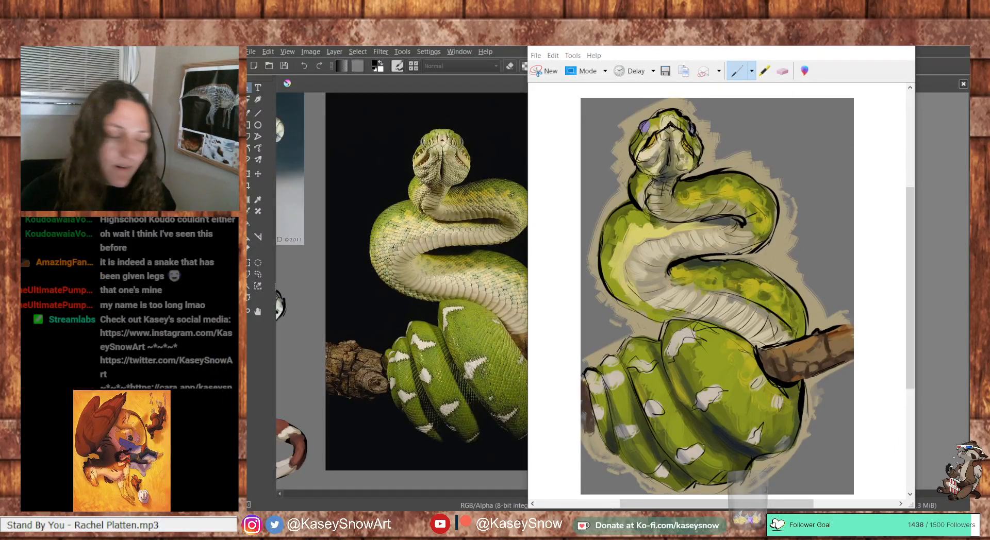
# Capture the painted white snake head and the red-and-white banded snake together in a new Snipping Tool snip
pyautogui.moveTo(486, 275); pyautogui.dragTo(883, 156)
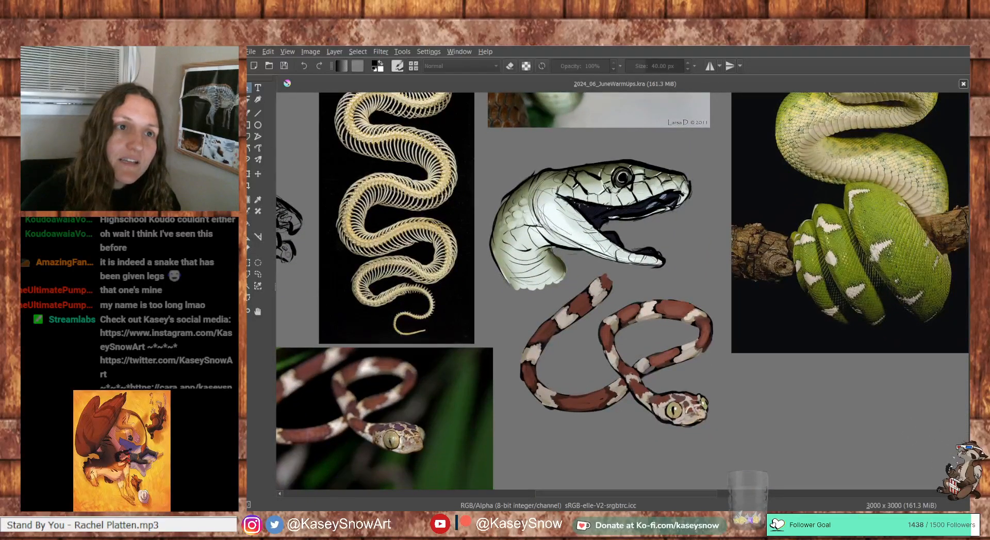
pyautogui.hotkey('alt', 'Tab')
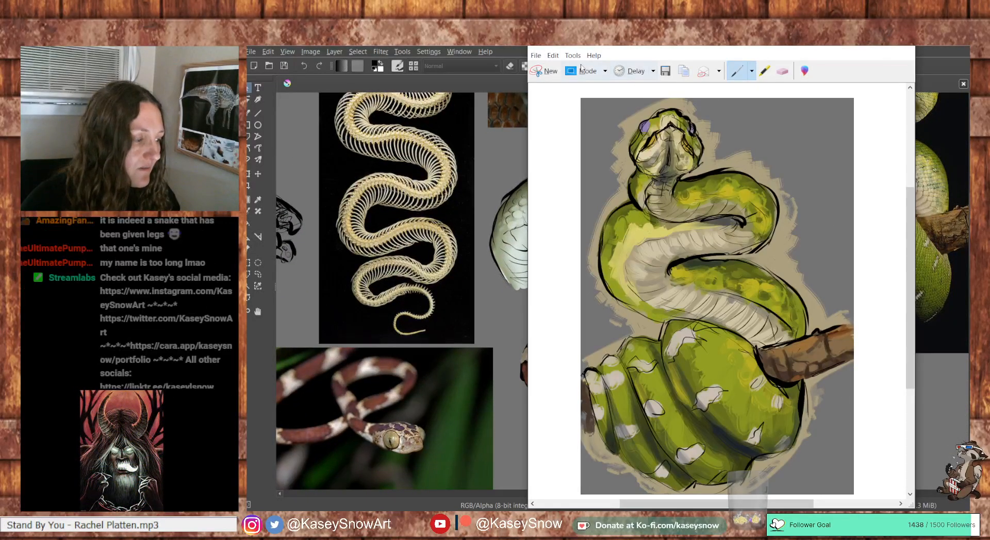
pyautogui.click(546, 71)
pyautogui.moveTo(486, 135)
pyautogui.mouseDown()
pyautogui.moveTo(724, 481)
pyautogui.moveTo(722, 469)
pyautogui.mouseUp()
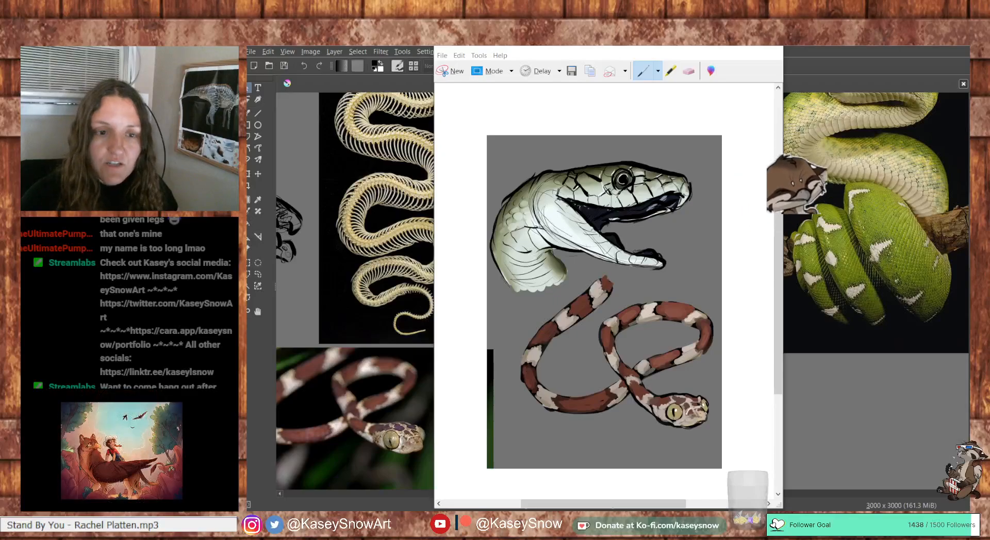
# Return to Krita and show the green tree snake reference photo beside its painted study
pyautogui.click(914, 91)
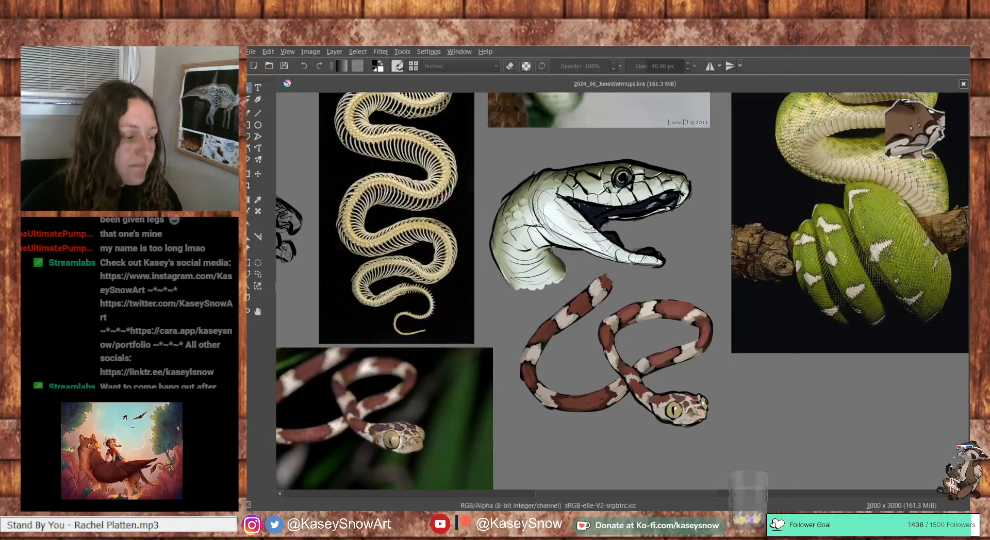
pyautogui.scroll(3, 707, 231)
pyautogui.hscroll(2, 708, 230)
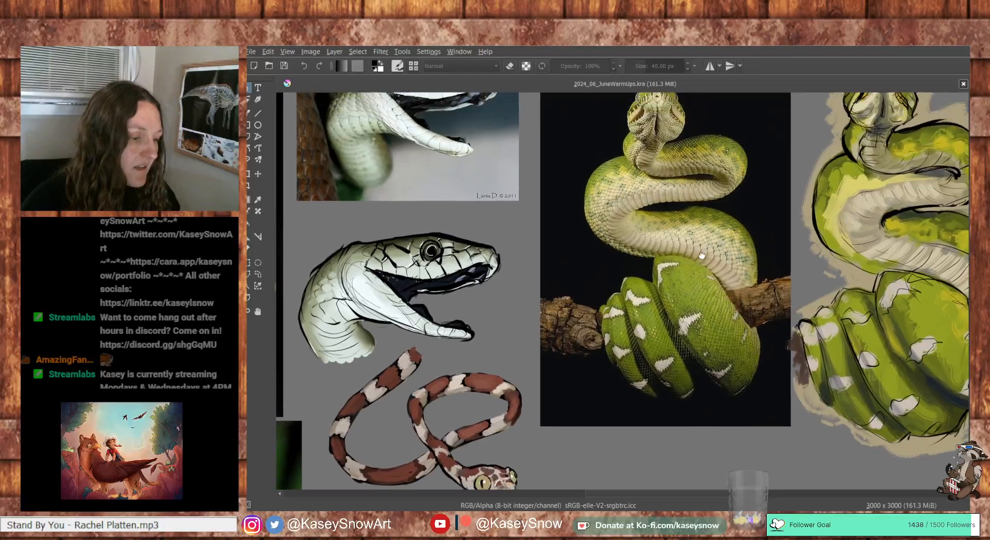